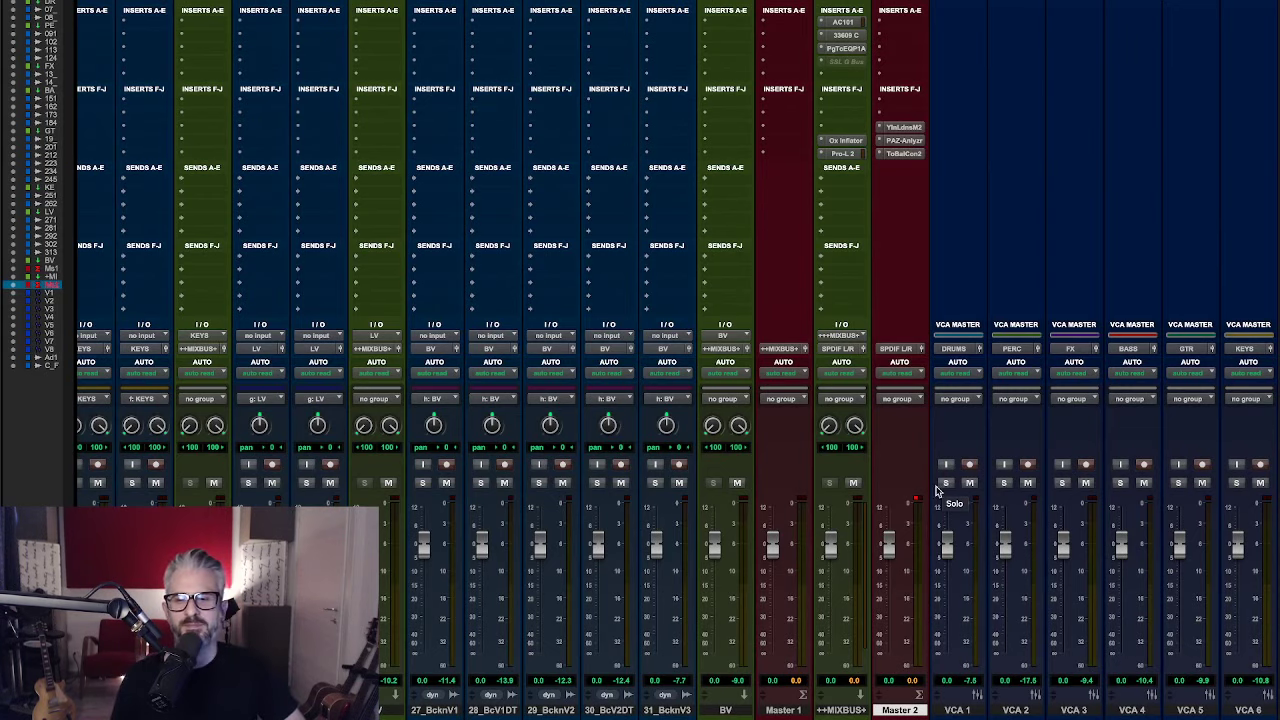
- Solo the DRUMS VCA master (VCA 1) so that only the drum tracks play
{"action": "left_click", "coordinate": [946, 483]}
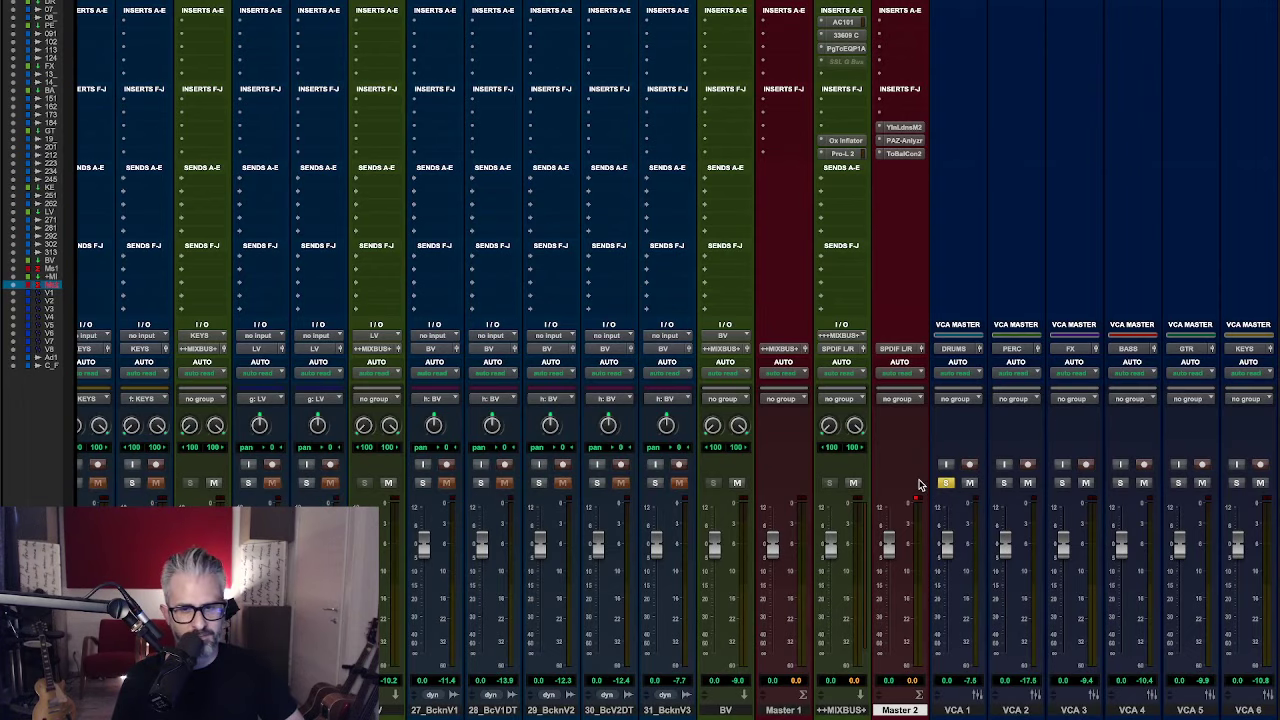
{"action": "scroll", "coordinate": [946, 487], "scroll_direction": "right", "scroll_amount": 3}
{"action": "scroll", "coordinate": [930, 490], "scroll_direction": "left", "scroll_amount": 15}
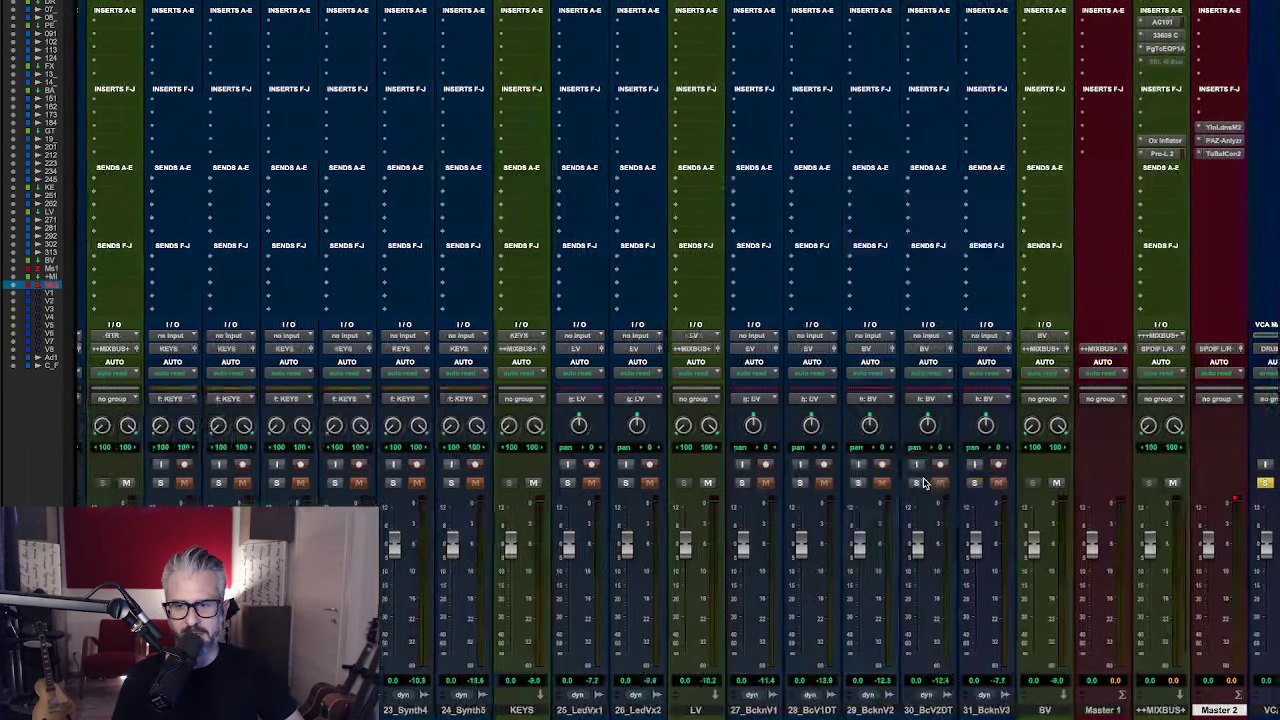
{"action": "scroll", "coordinate": [908, 495], "scroll_direction": "left", "scroll_amount": 5}
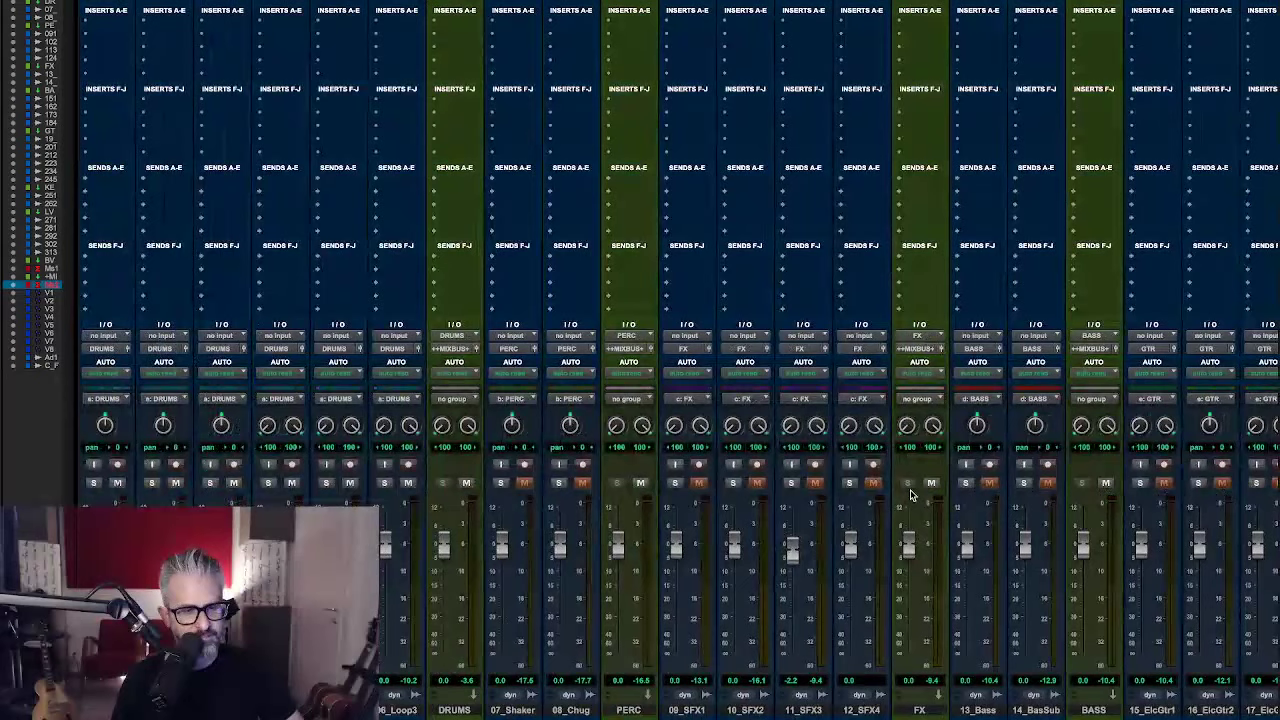
- Audition the six individual drum tracks one at a time in solo, ending with 06_Loop3, and return to the full drum group
{"action": "left_click", "coordinate": [326, 484]}
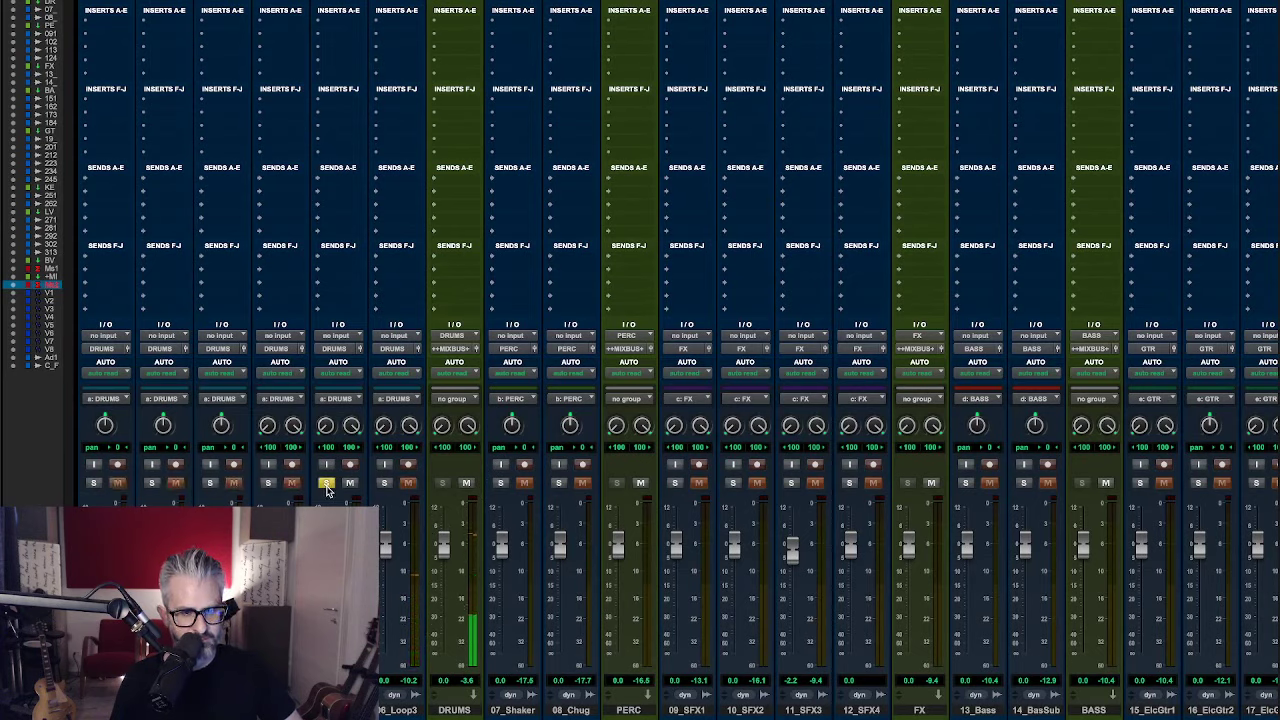
{"action": "left_click", "coordinate": [326, 484]}
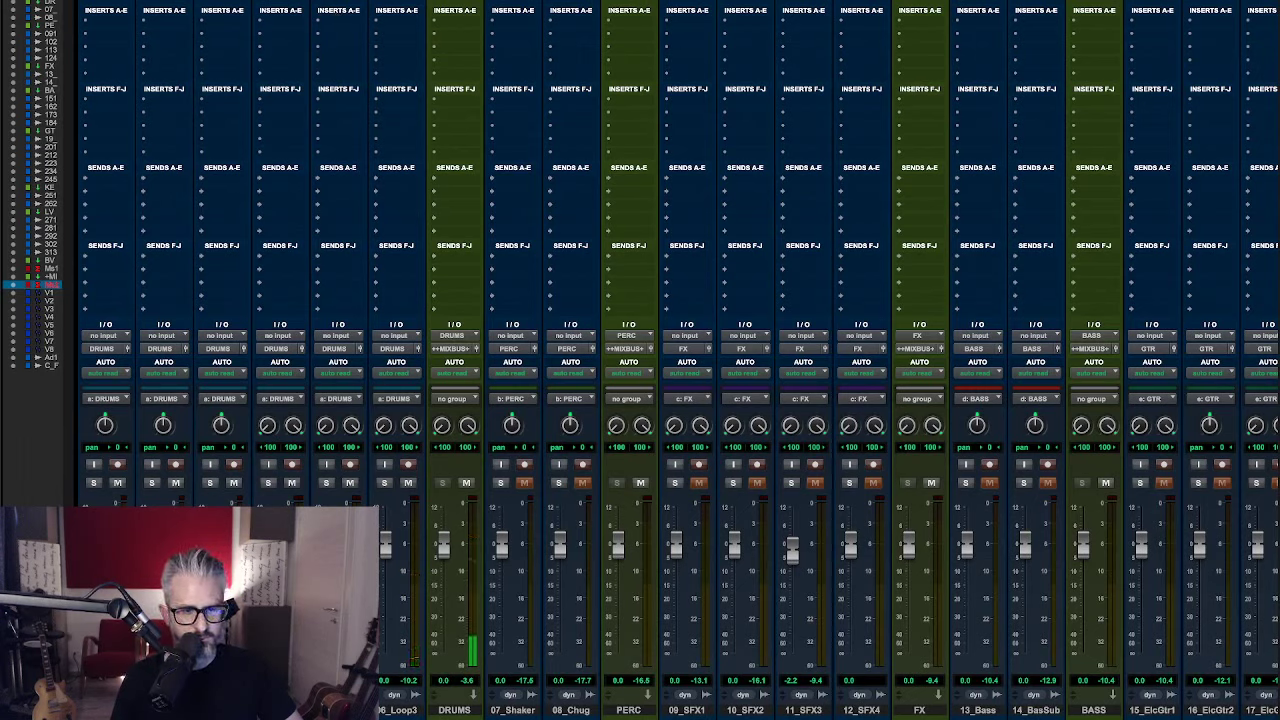
{"action": "left_click", "coordinate": [93, 483]}
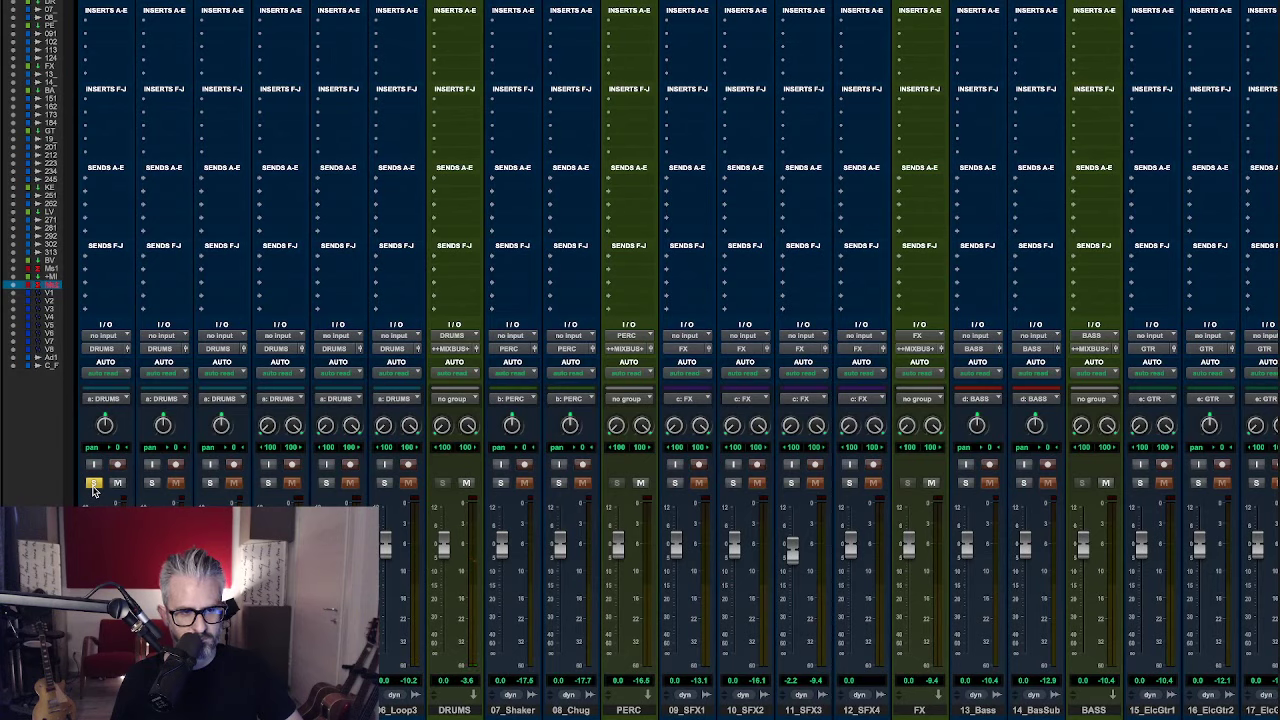
{"action": "left_click", "coordinate": [93, 483]}
{"action": "left_click", "coordinate": [151, 483]}
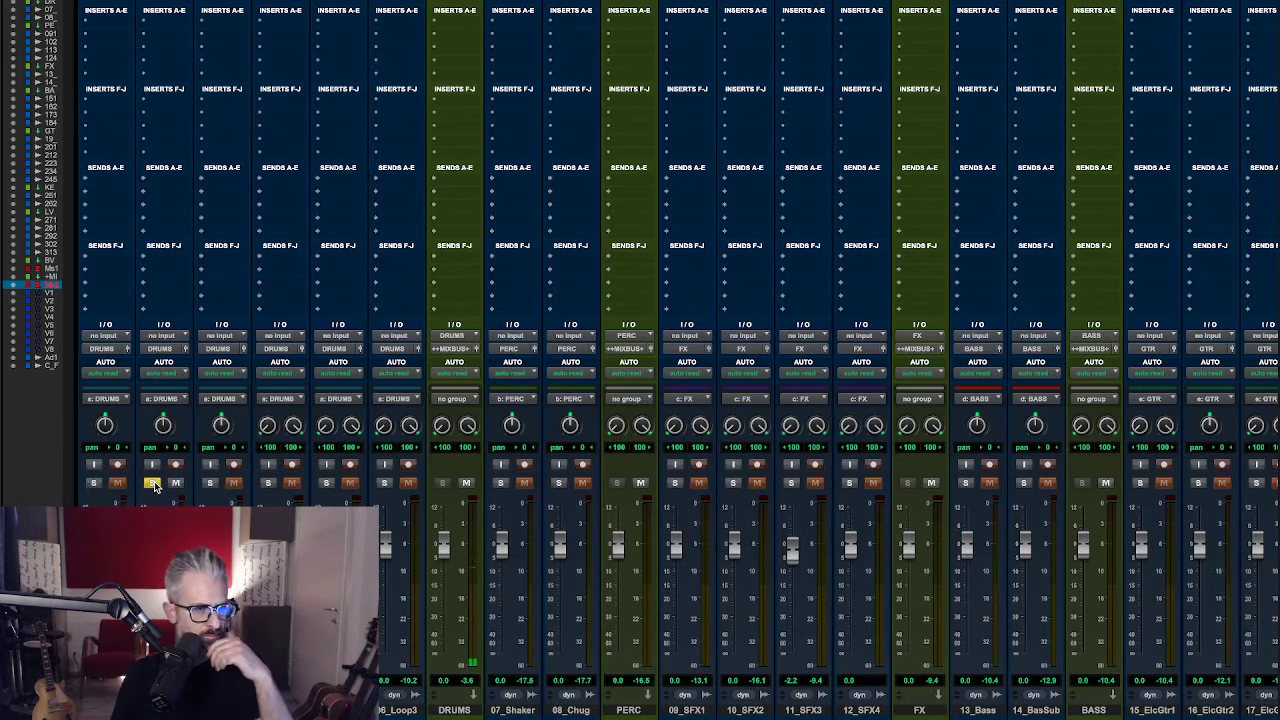
{"action": "left_click", "coordinate": [154, 481]}
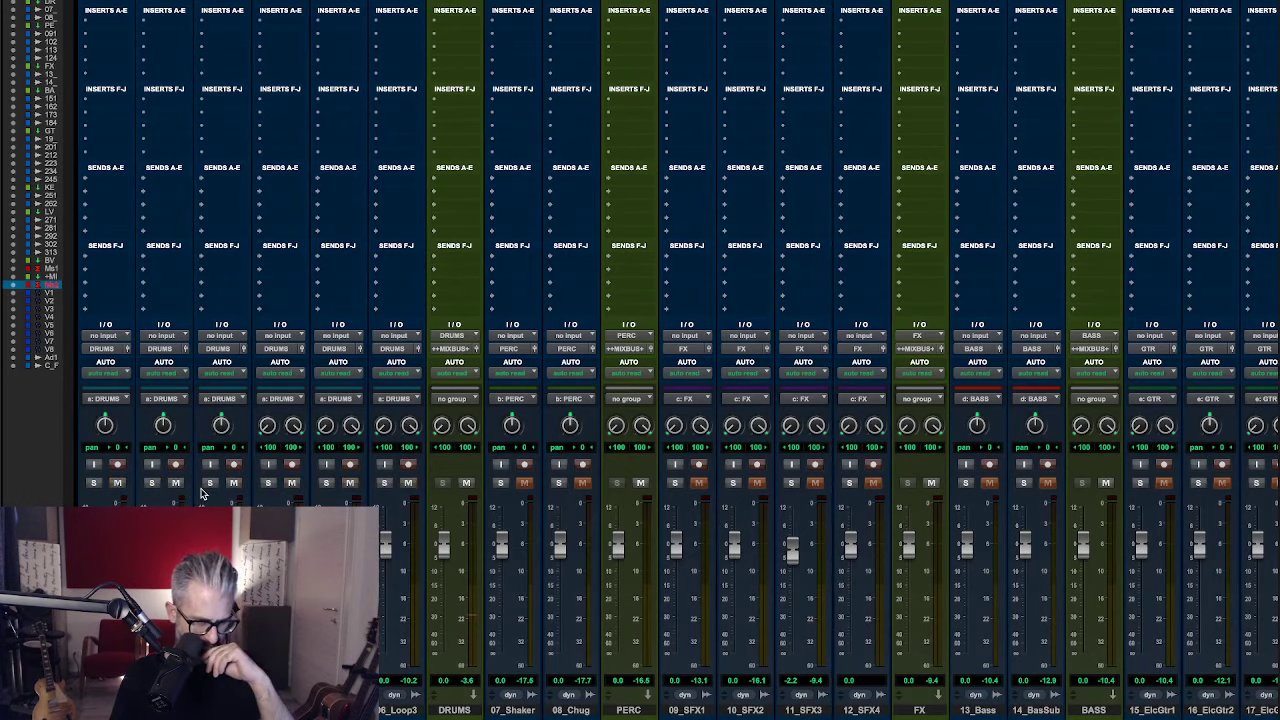
{"action": "left_click", "coordinate": [209, 483]}
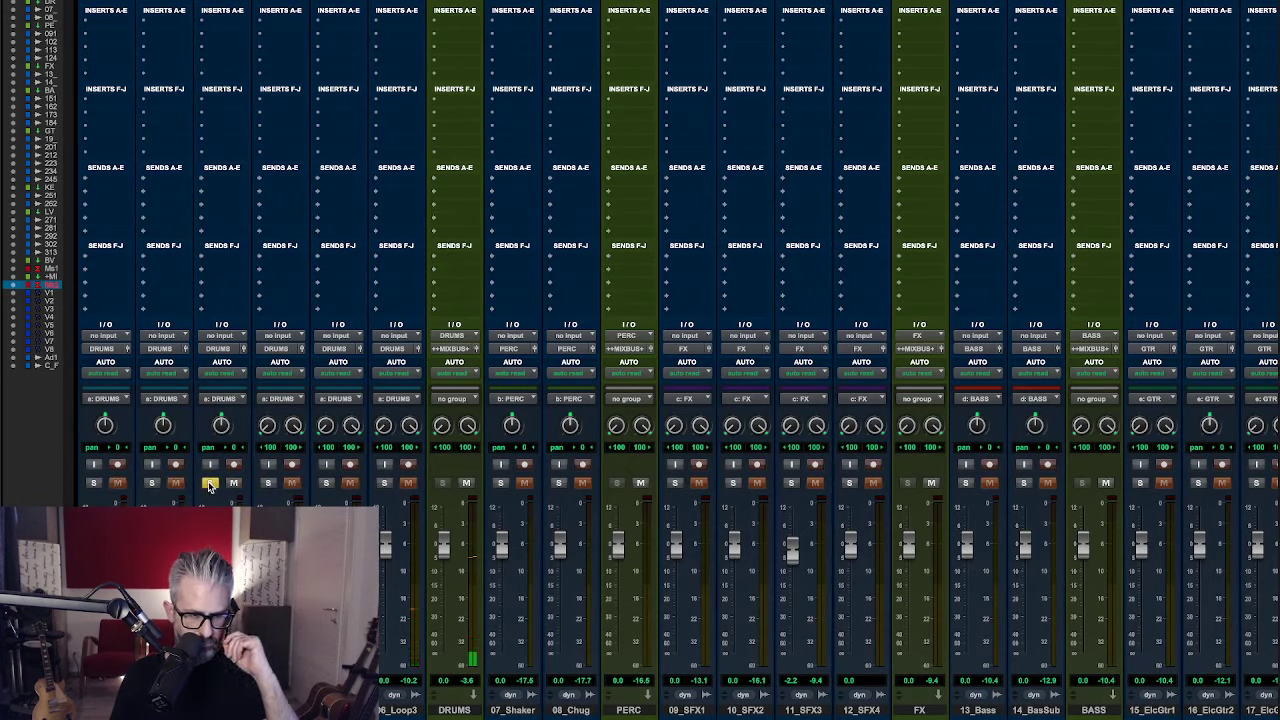
{"action": "left_click", "coordinate": [209, 483]}
{"action": "left_click", "coordinate": [267, 483]}
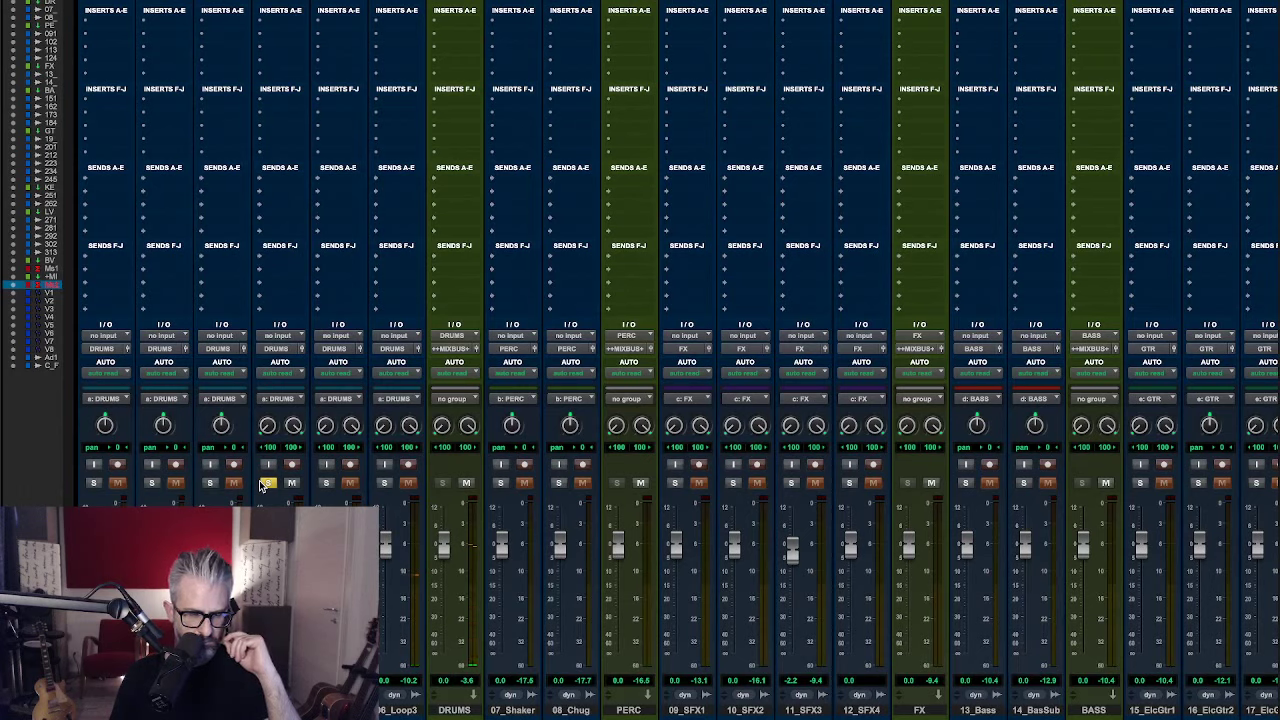
{"action": "left_click", "coordinate": [326, 483]}
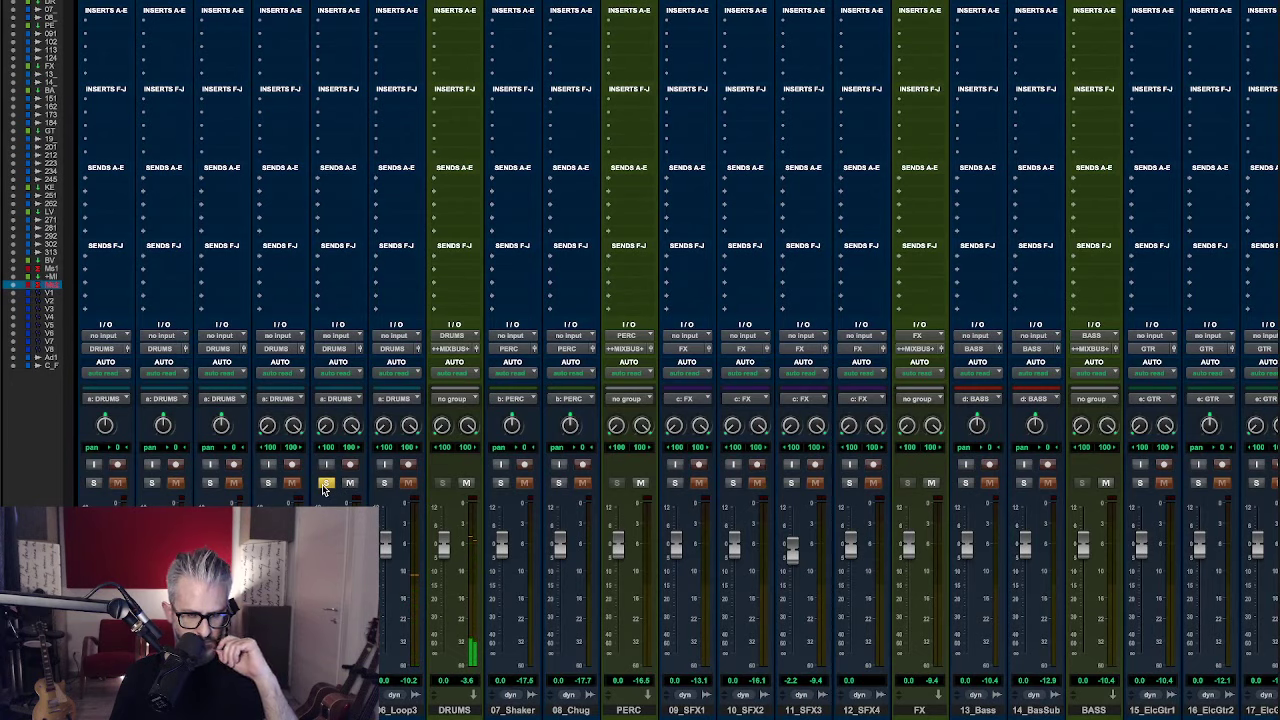
{"action": "left_click", "coordinate": [386, 484]}
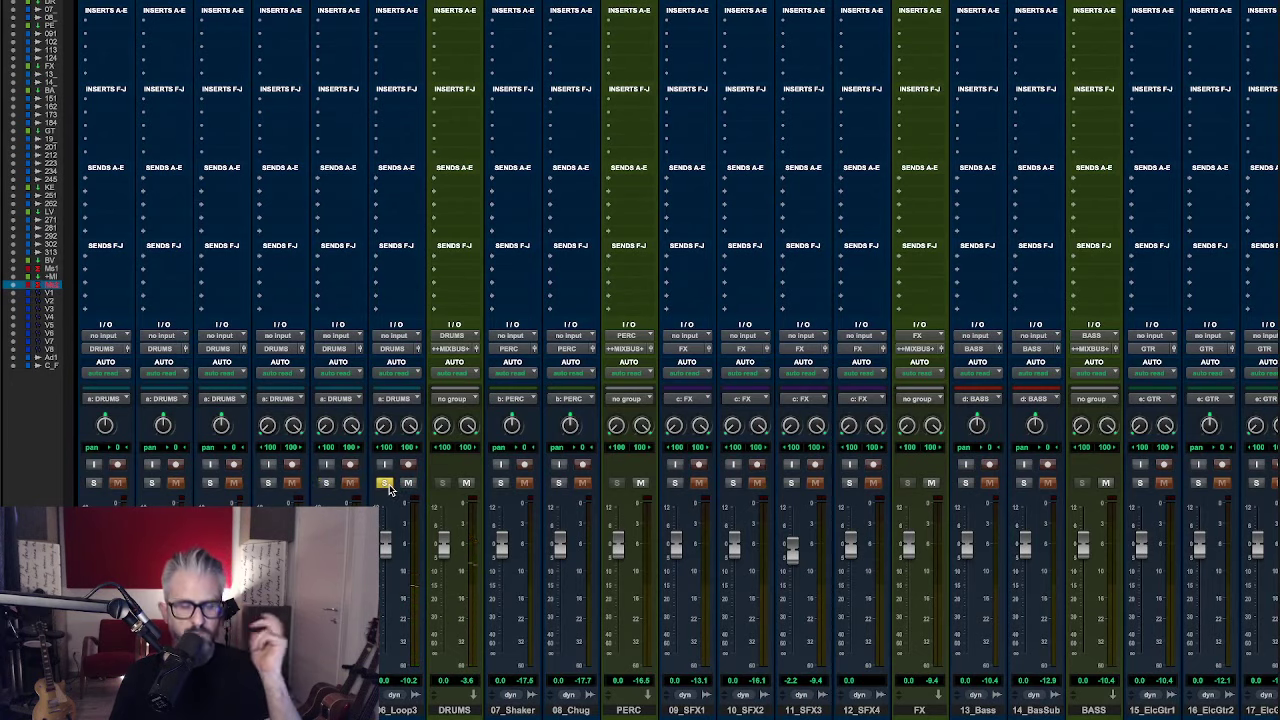
{"action": "left_click", "coordinate": [388, 485]}
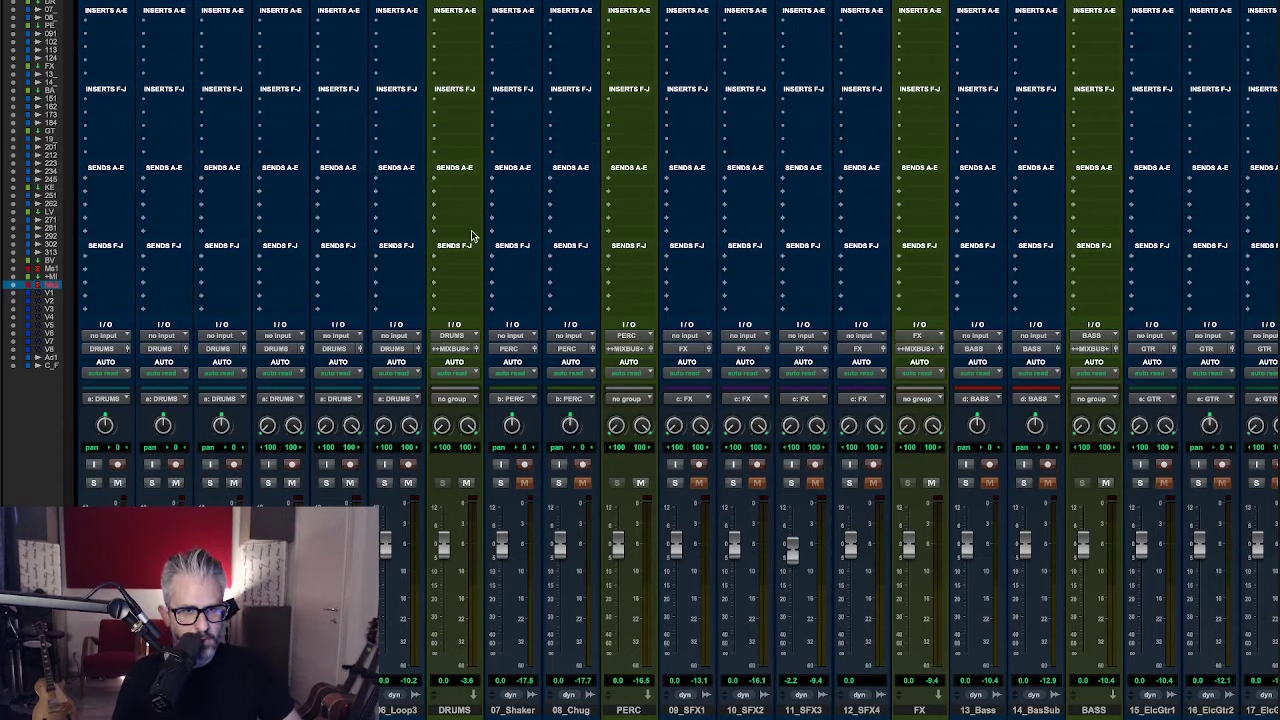
- Create a send on the DRUMS bus to a new stereo aux input named DRUM PAR 01, placed beside the current track
{"action": "left_click", "coordinate": [464, 178]}
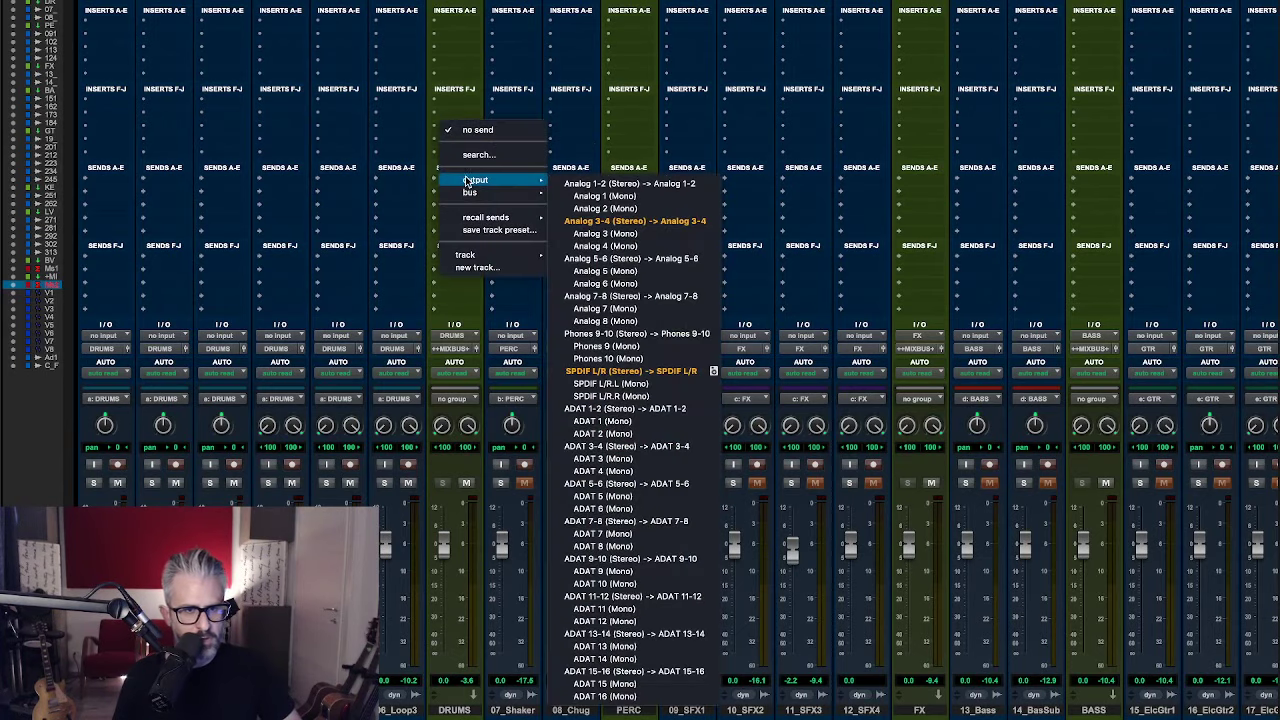
{"action": "left_click", "coordinate": [503, 266]}
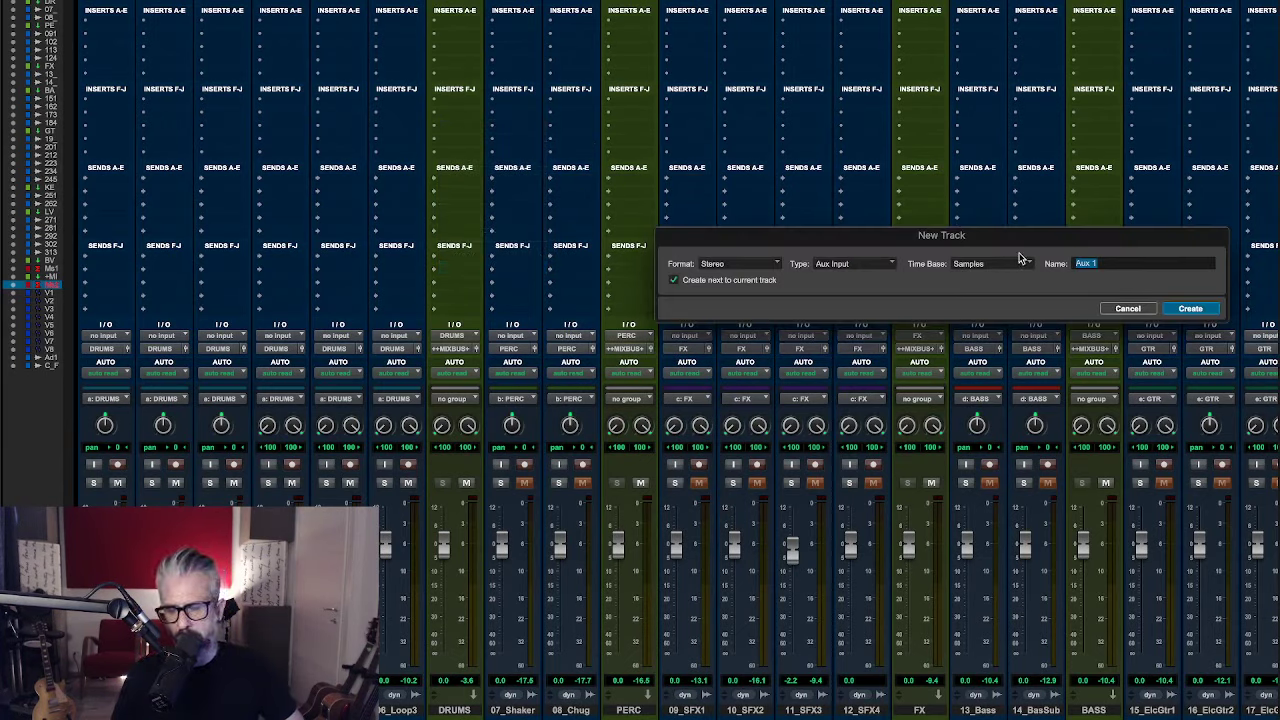
{"action": "type", "text": "DF"}
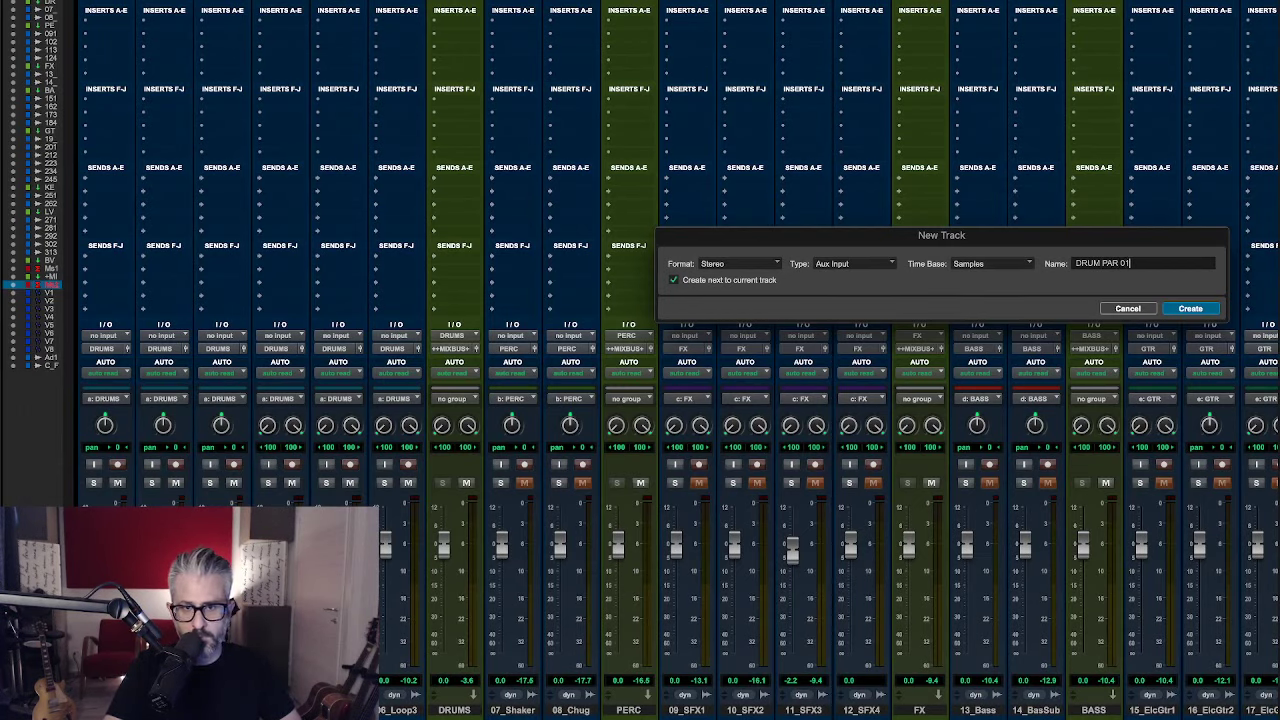
{"action": "key", "text": "Return"}
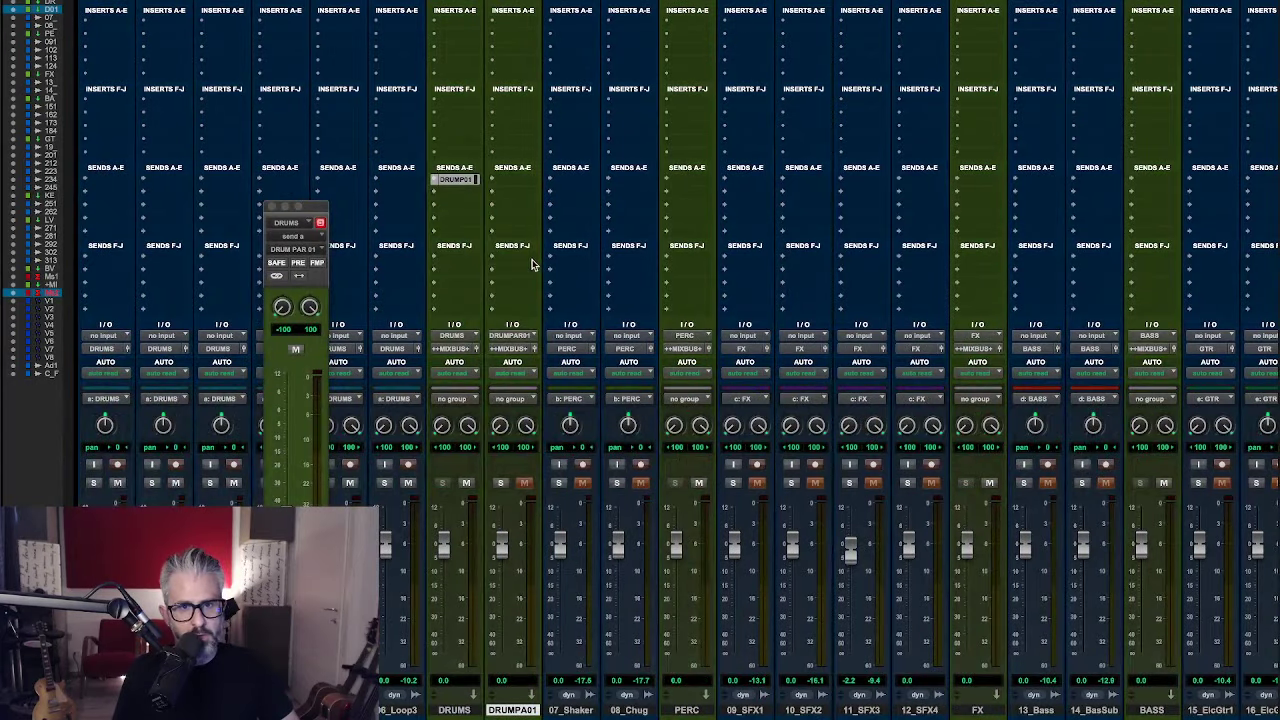
- Insert the PuigChild 670 (stereo) compressor on the DRUM PAR 01 aux track and close its window
{"action": "left_click", "coordinate": [517, 38]}
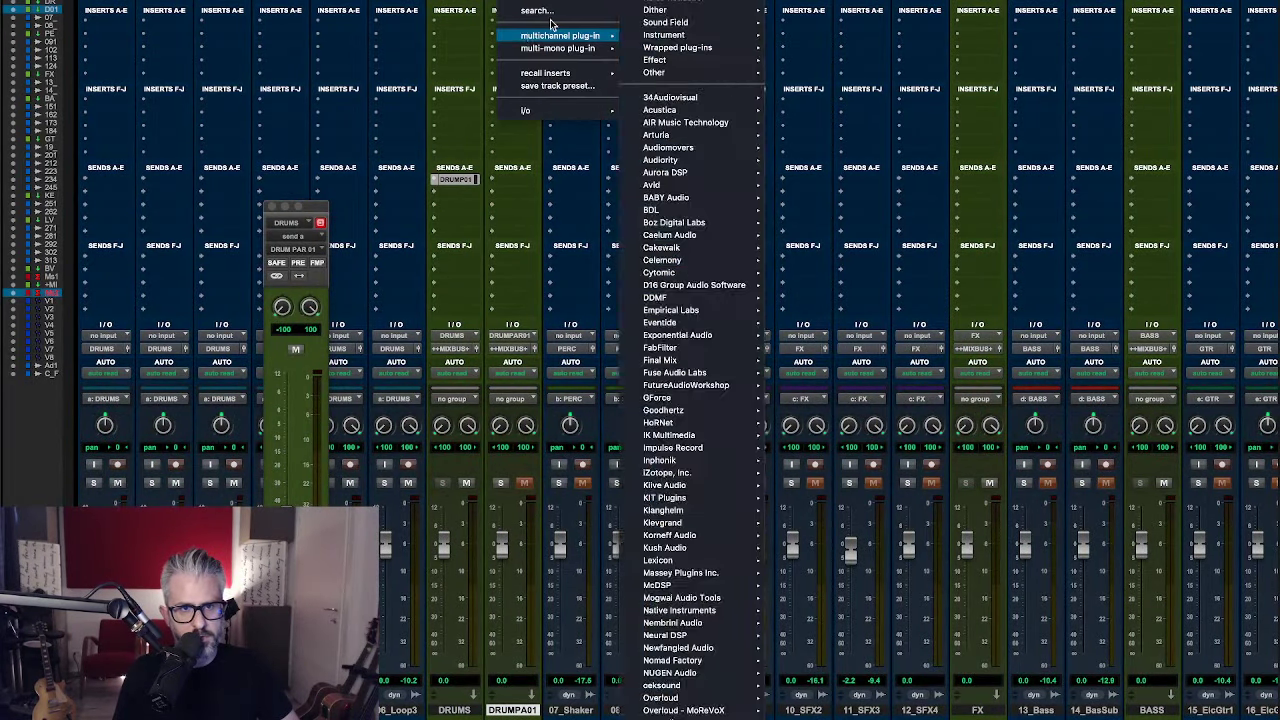
{"action": "left_click", "coordinate": [556, 18]}
{"action": "type", "text": "puig"}
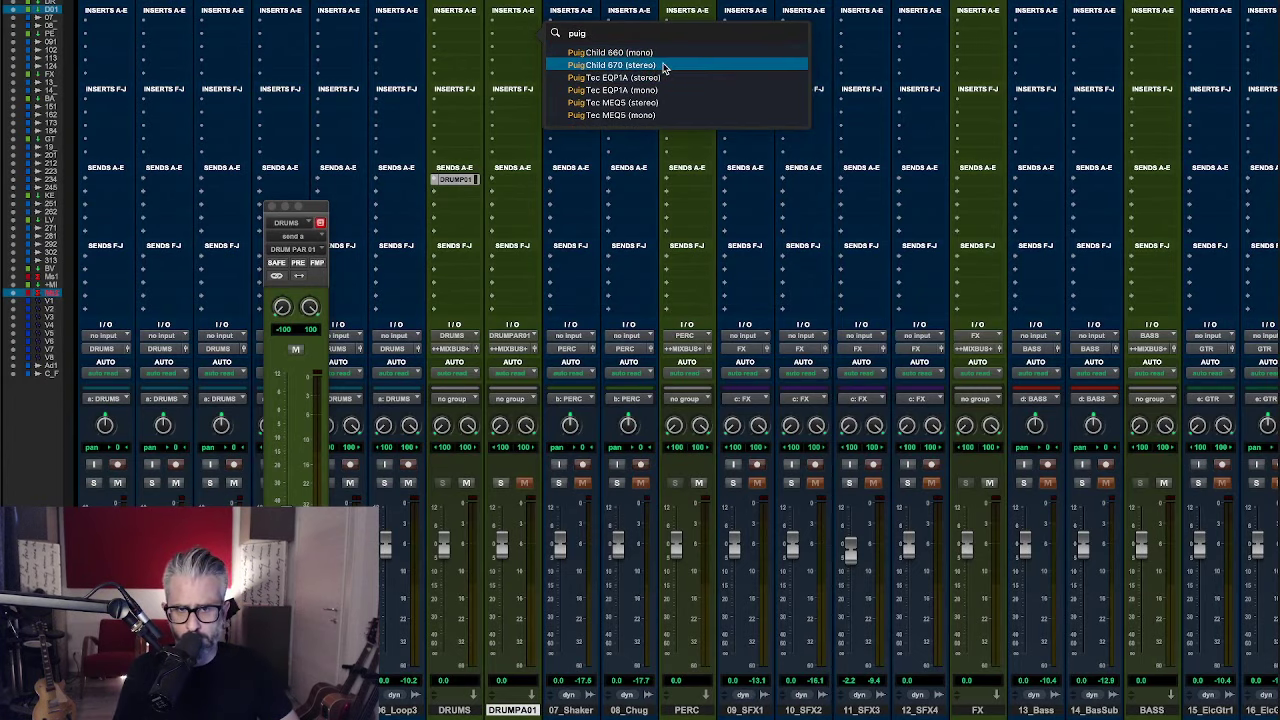
{"action": "left_click", "coordinate": [666, 64]}
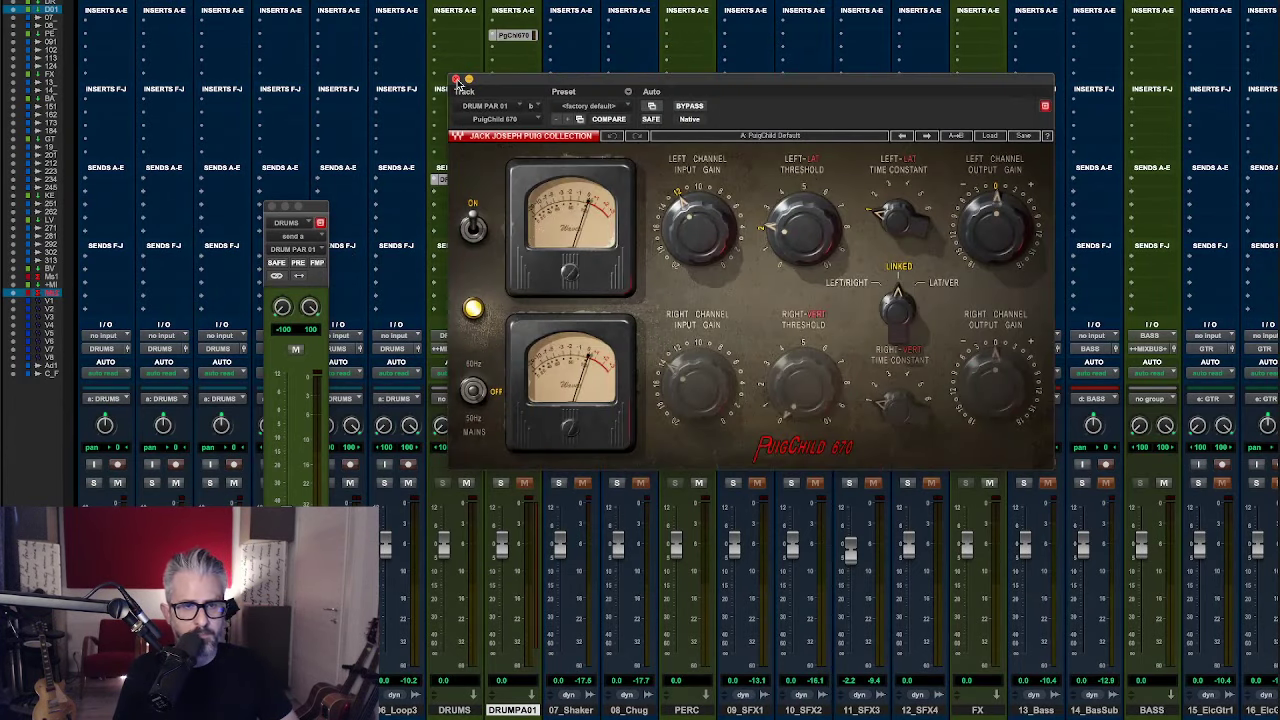
{"action": "left_click", "coordinate": [456, 78]}
- Reset the DRUMS send feeding DRUM PAR 01 to unity gain and make the DRUM PAR 01 aux solo-safe
{"action": "left_click", "coordinate": [286, 528], "text": "alt"}
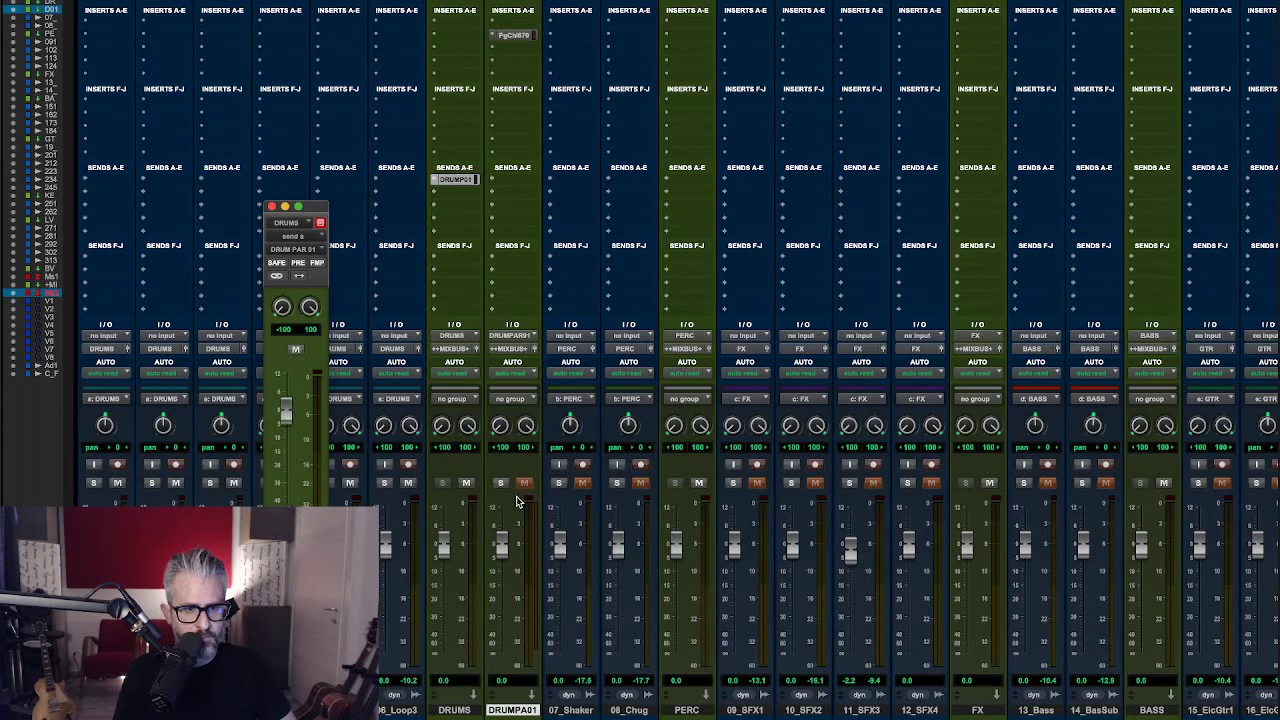
{"action": "left_click", "coordinate": [500, 484]}
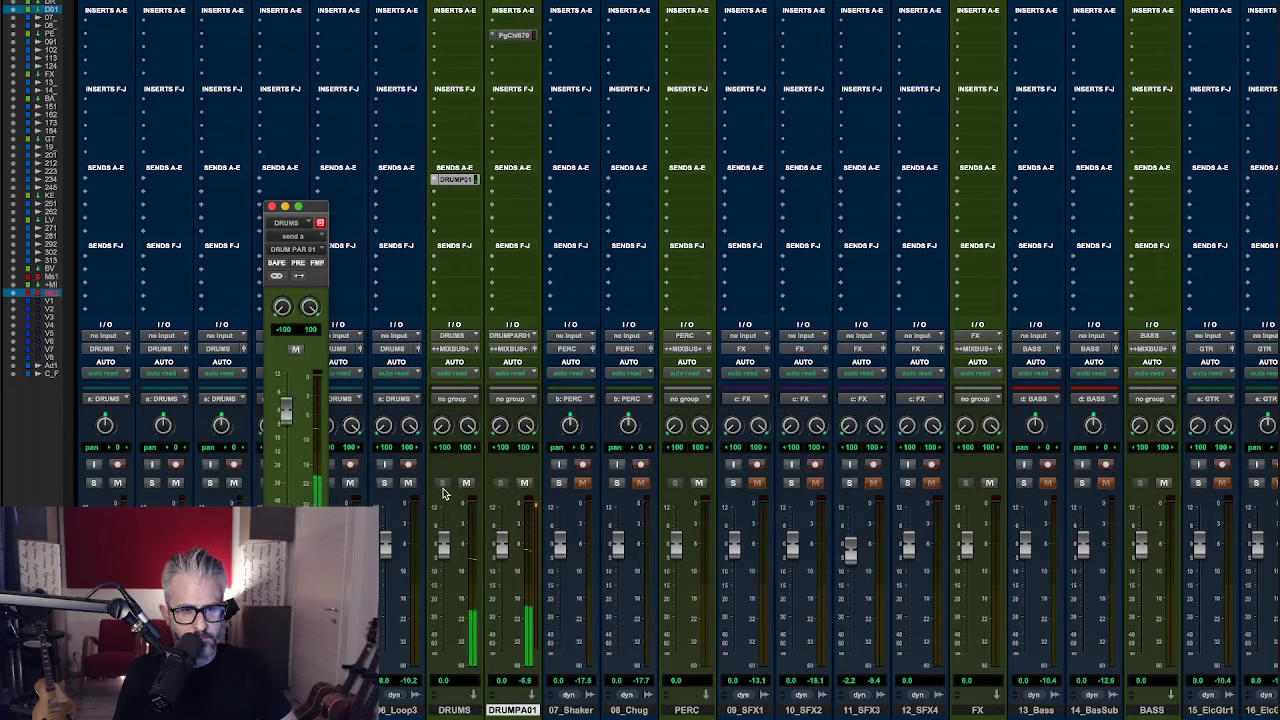
- Compare the drums with and without the DRUM PAR 01 track by muting and unmuting it during playback, and close the send window
{"action": "left_click", "coordinate": [524, 484]}
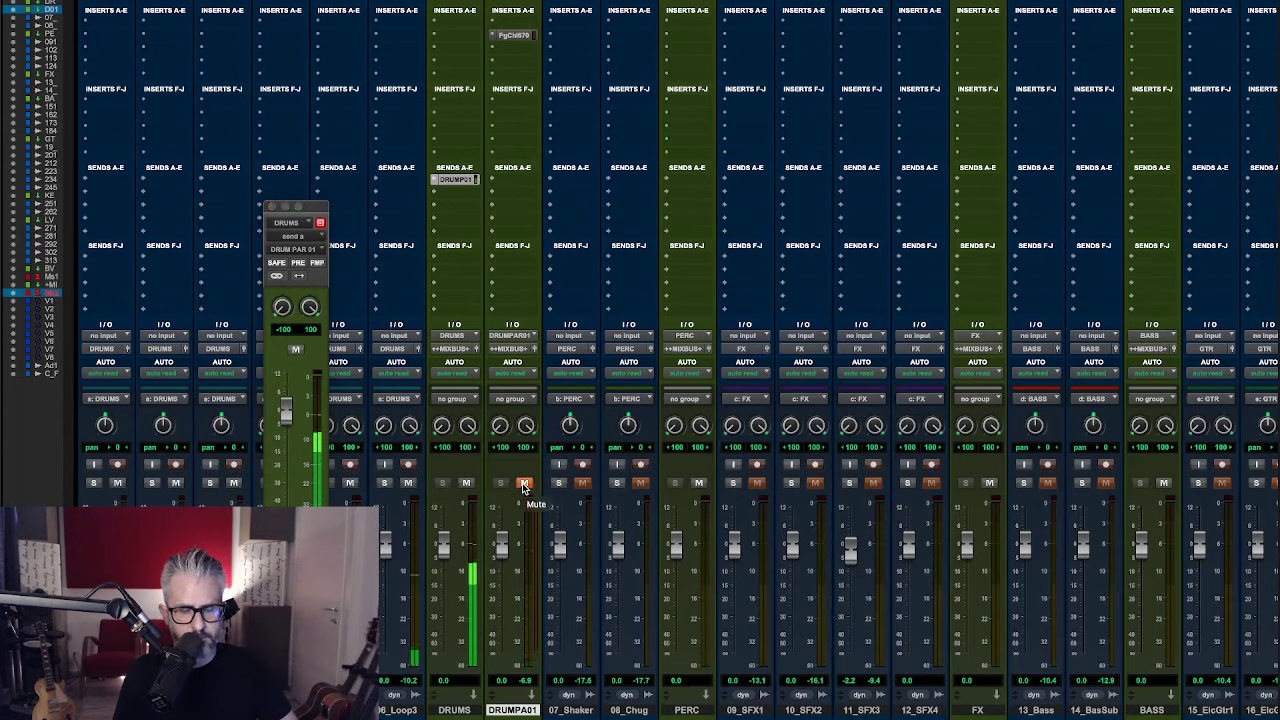
{"action": "left_click", "coordinate": [524, 484]}
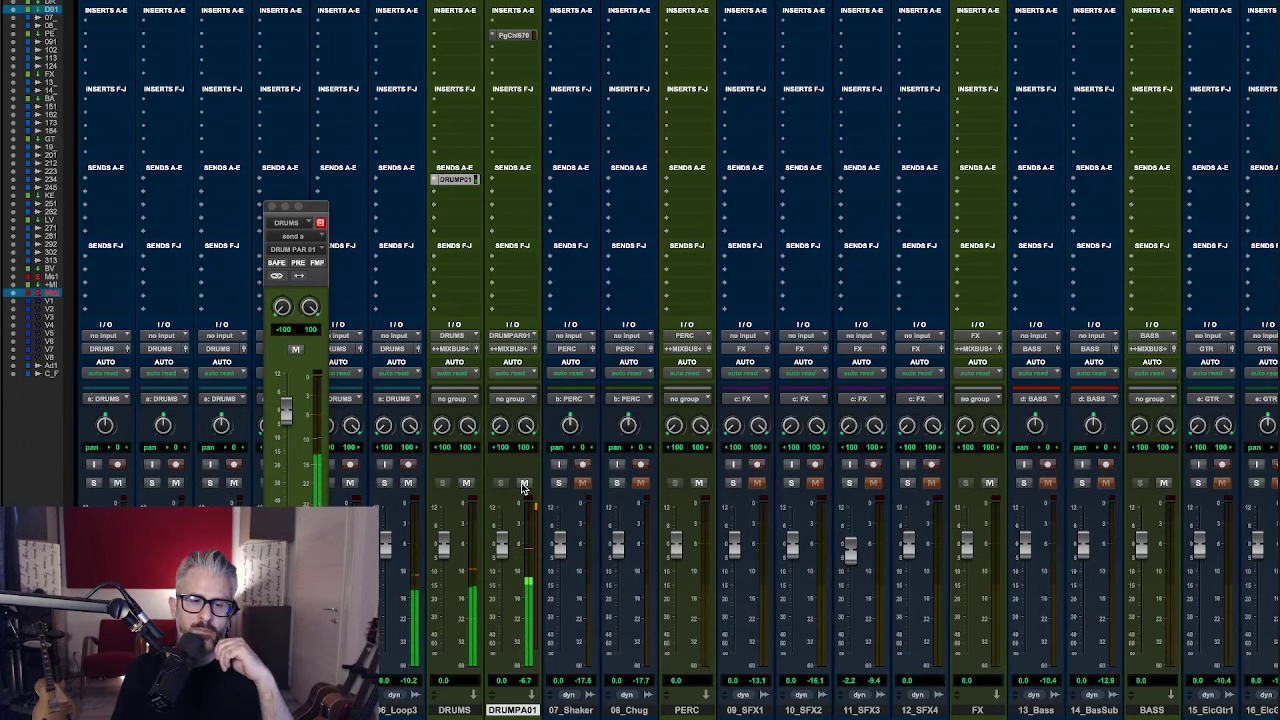
{"action": "key", "text": "space"}
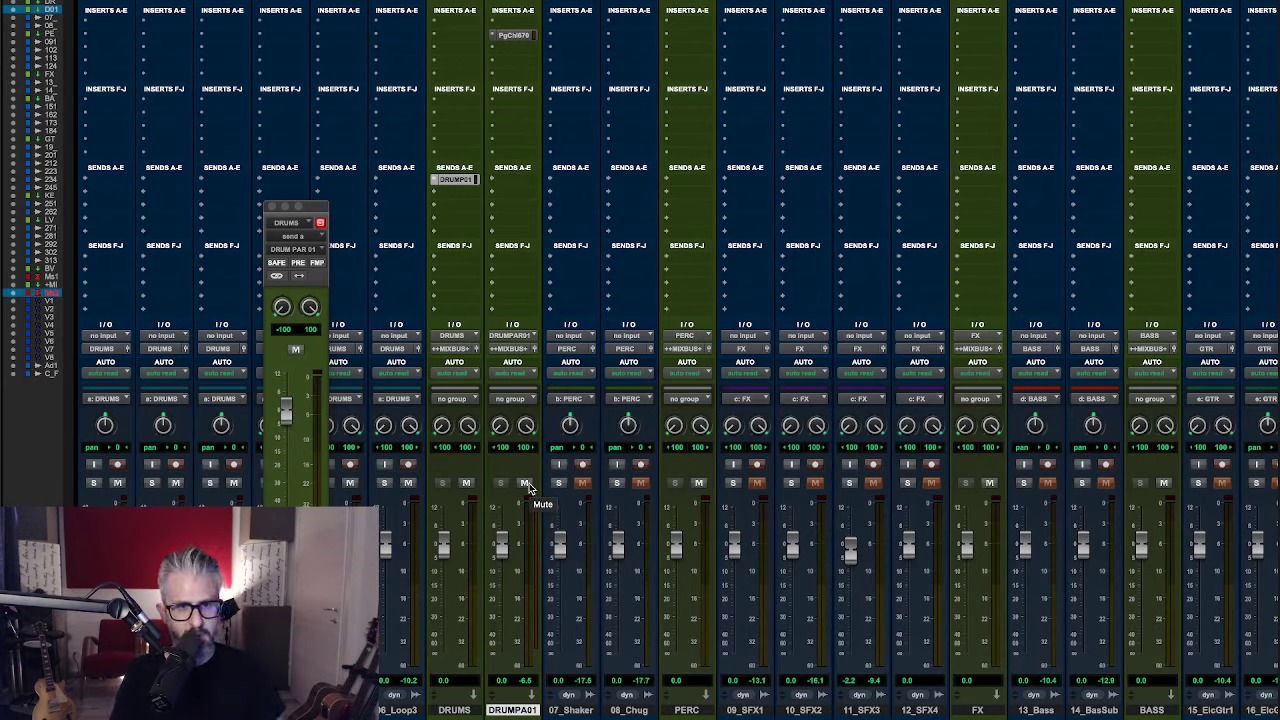
{"action": "left_click", "coordinate": [271, 206]}
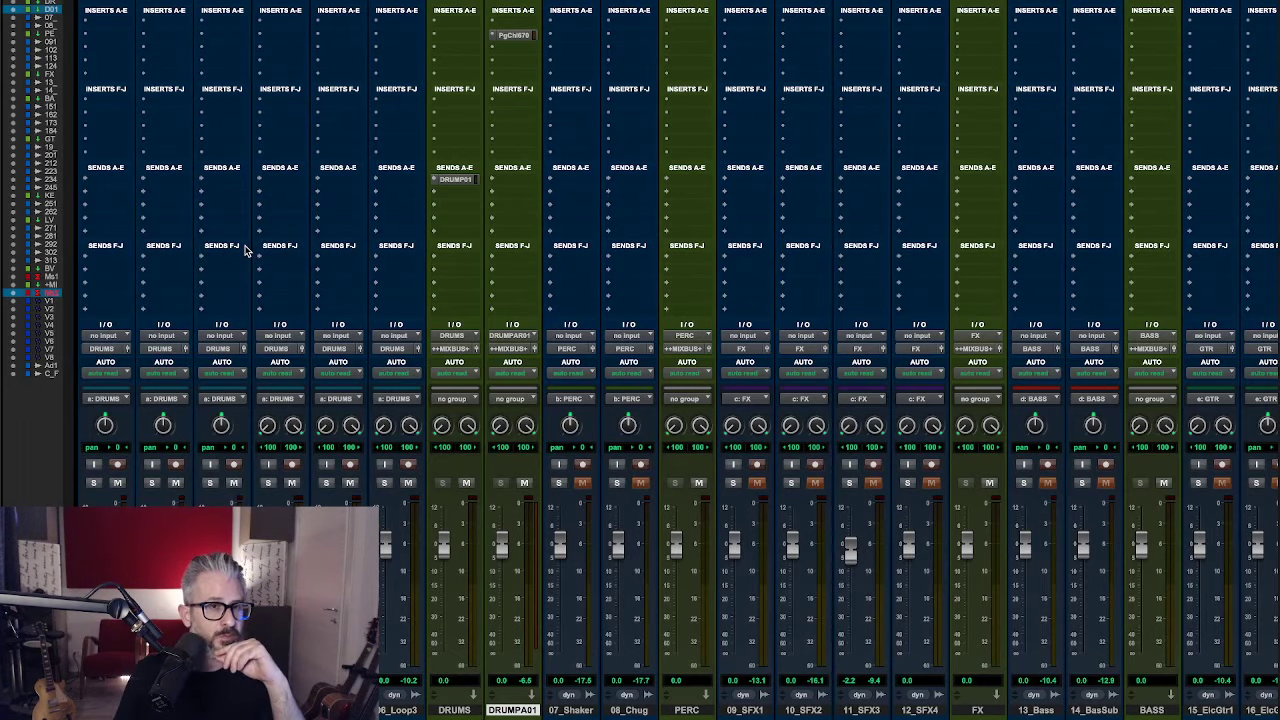
- Insert the McDSP ML4000 ML4 multiband dynamics plug-in on the DRUMS bus
{"action": "left_click", "coordinate": [455, 41]}
{"action": "mouse_move", "coordinate": [520, 41]}
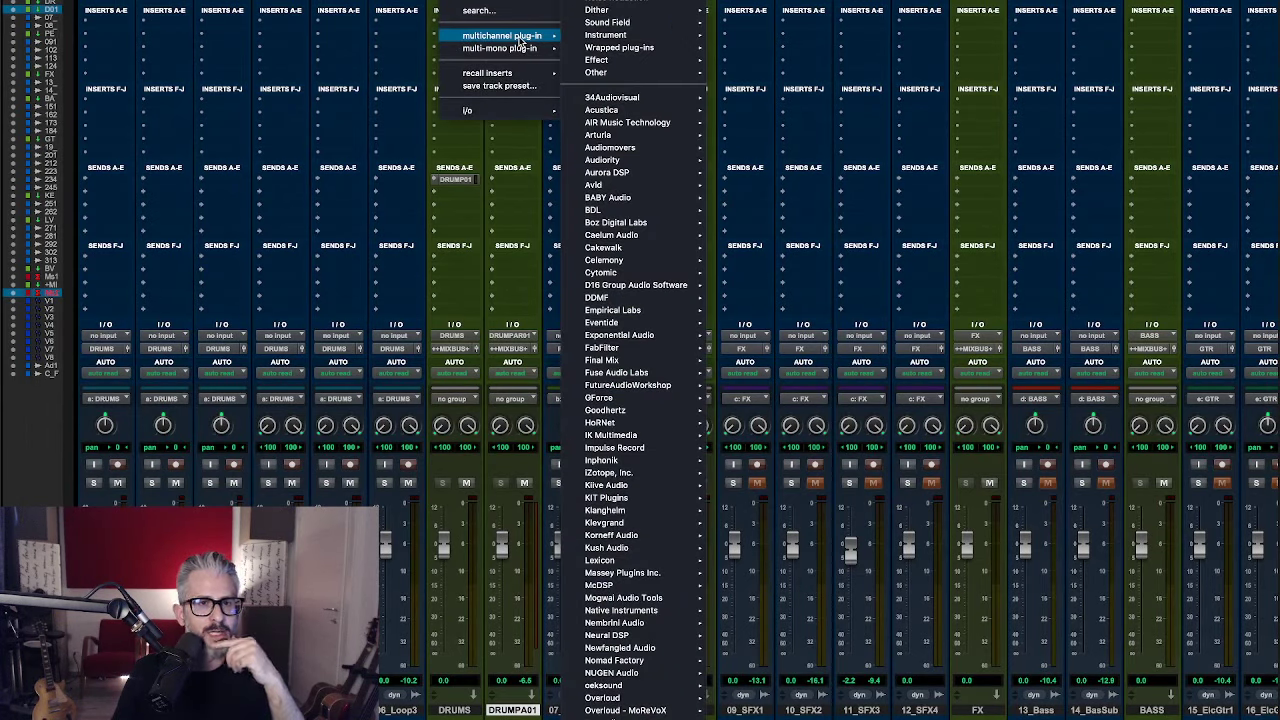
{"action": "mouse_move", "coordinate": [618, 310]}
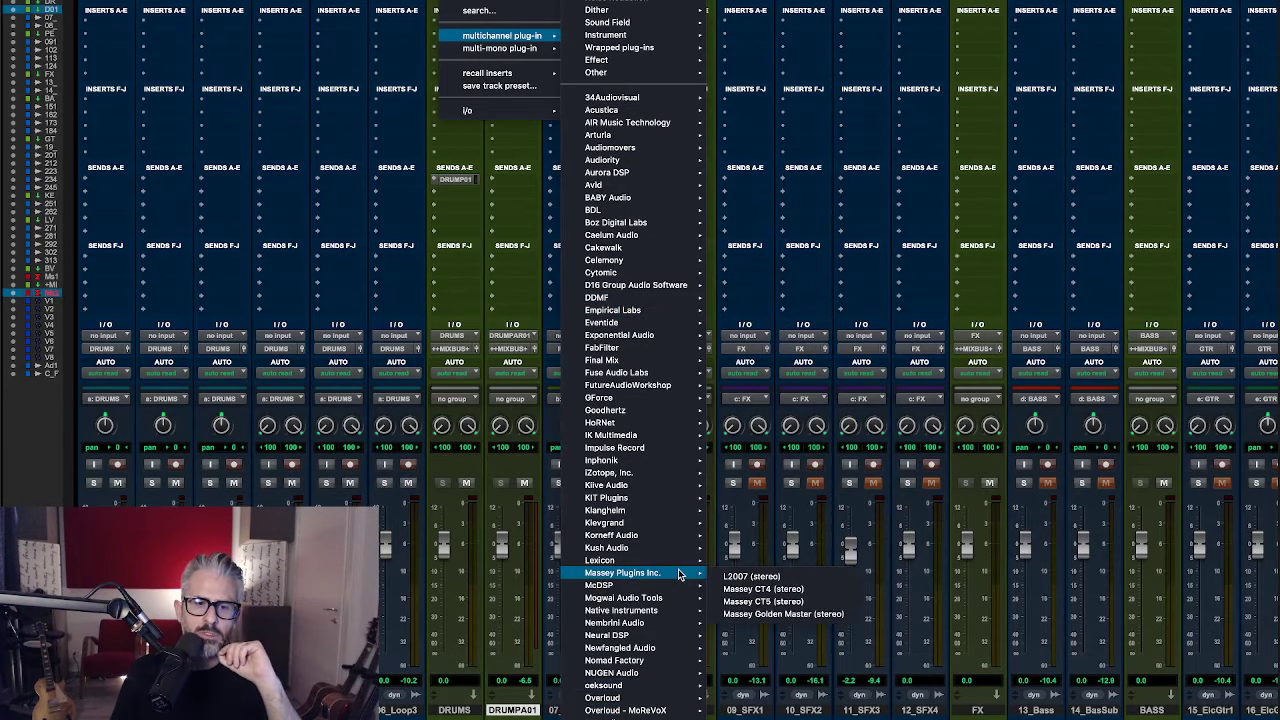
{"action": "mouse_move", "coordinate": [650, 585]}
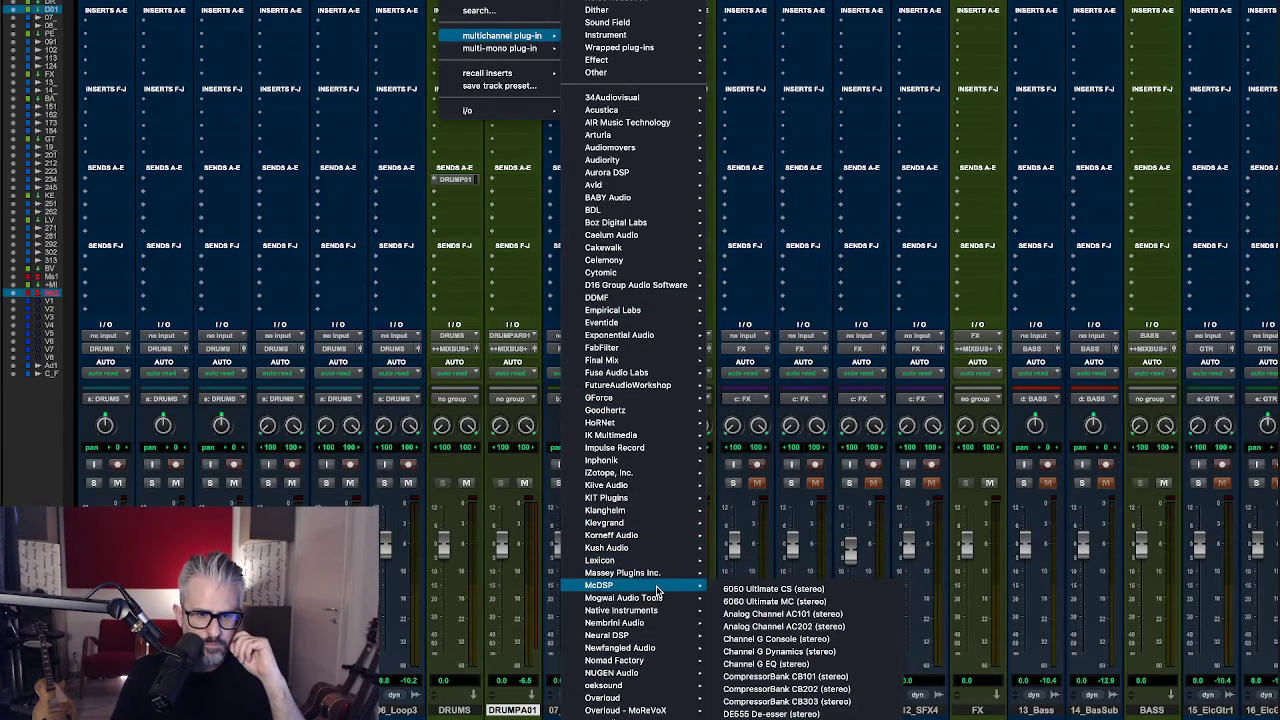
{"action": "left_click", "coordinate": [826, 592]}
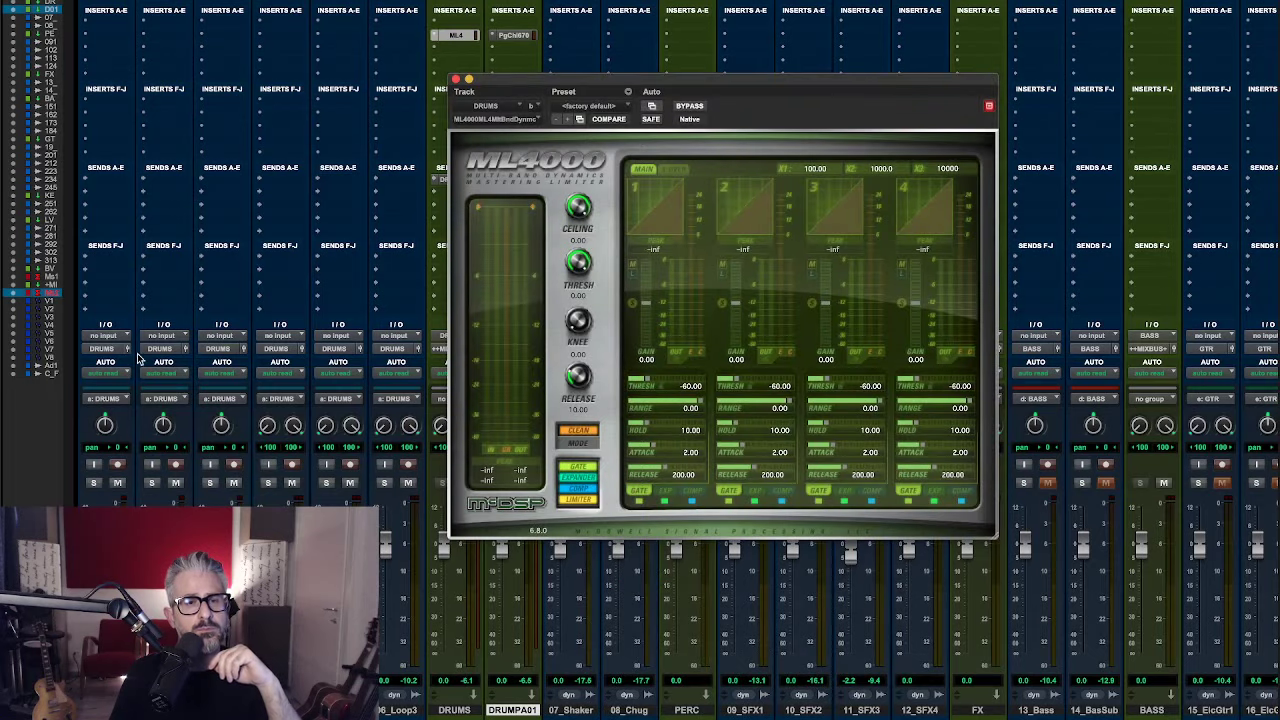
- Switch the ML4000 on DRUMS from the factory default to the next preset and reposition its window
{"action": "left_click_drag", "start_coordinate": [701, 89], "coordinate": [849, 182]}
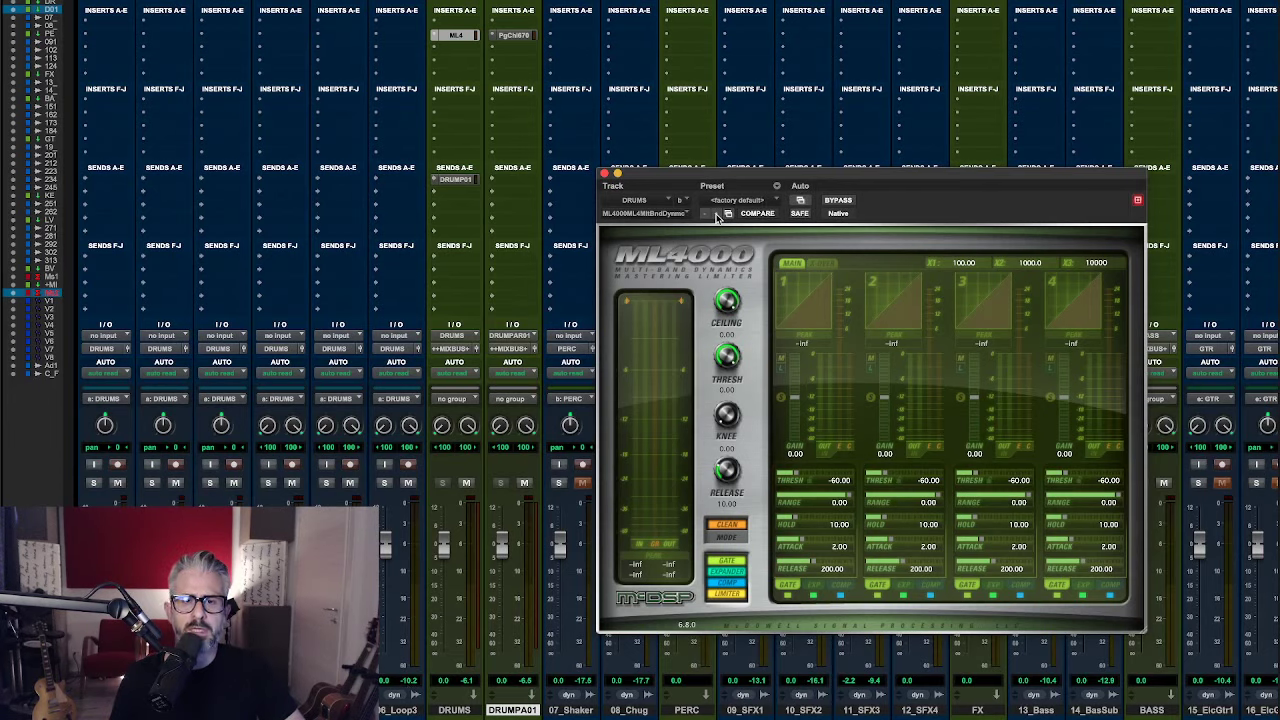
{"action": "left_click", "coordinate": [717, 215]}
{"action": "left_click_drag", "start_coordinate": [754, 182], "coordinate": [738, 138]}
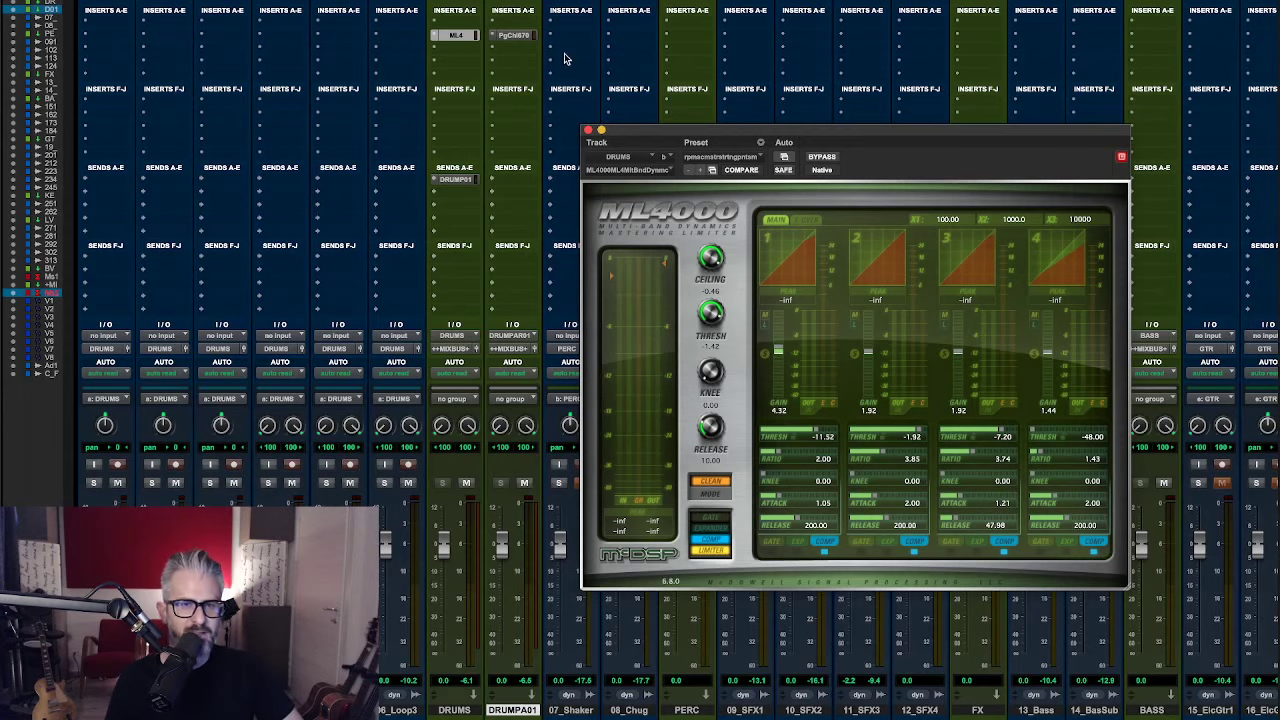
- Inspect the PuigChild 670 on DRUM PAR 01 and return to the ML4000 on DRUMS while the drums play
{"action": "left_click", "coordinate": [520, 37]}
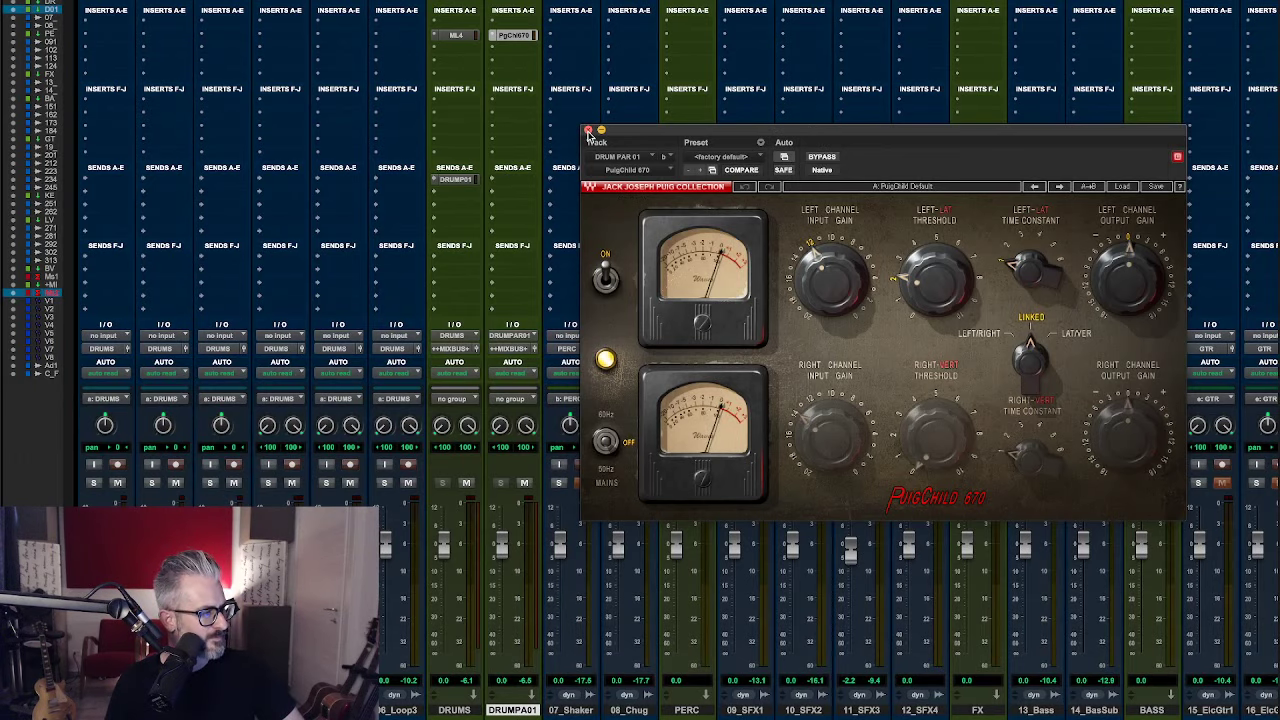
{"action": "left_click", "coordinate": [589, 131]}
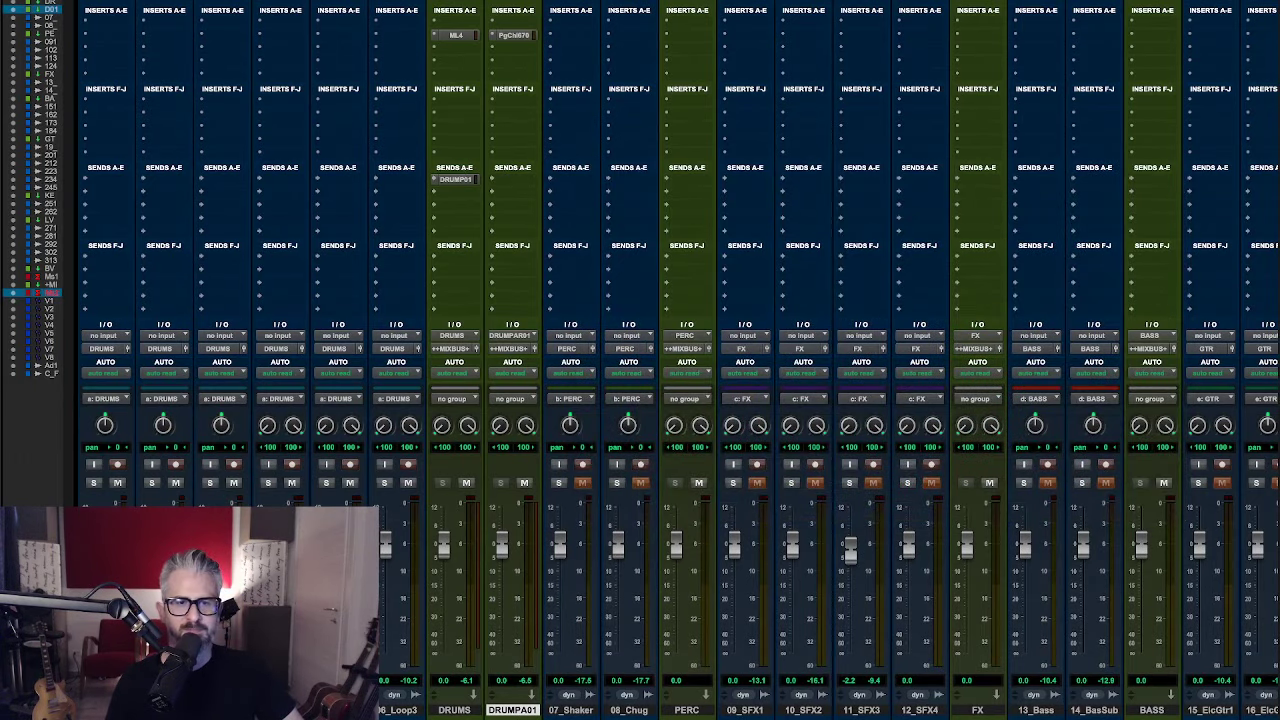
{"action": "left_click", "coordinate": [456, 36]}
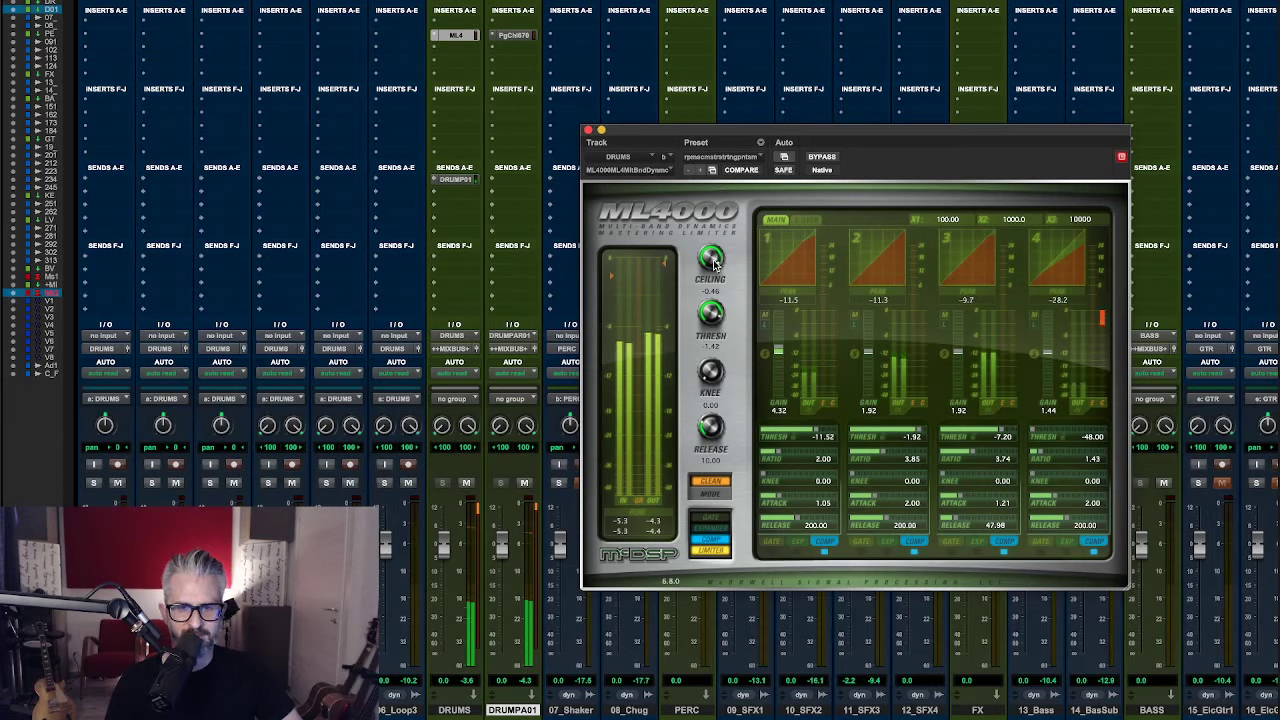
- Set the ML4000 master limiter on DRUMS to a ceiling of about -2.65 and a threshold of about -4.19
{"action": "left_click_drag", "start_coordinate": [711, 264], "coordinate": [712, 250]}
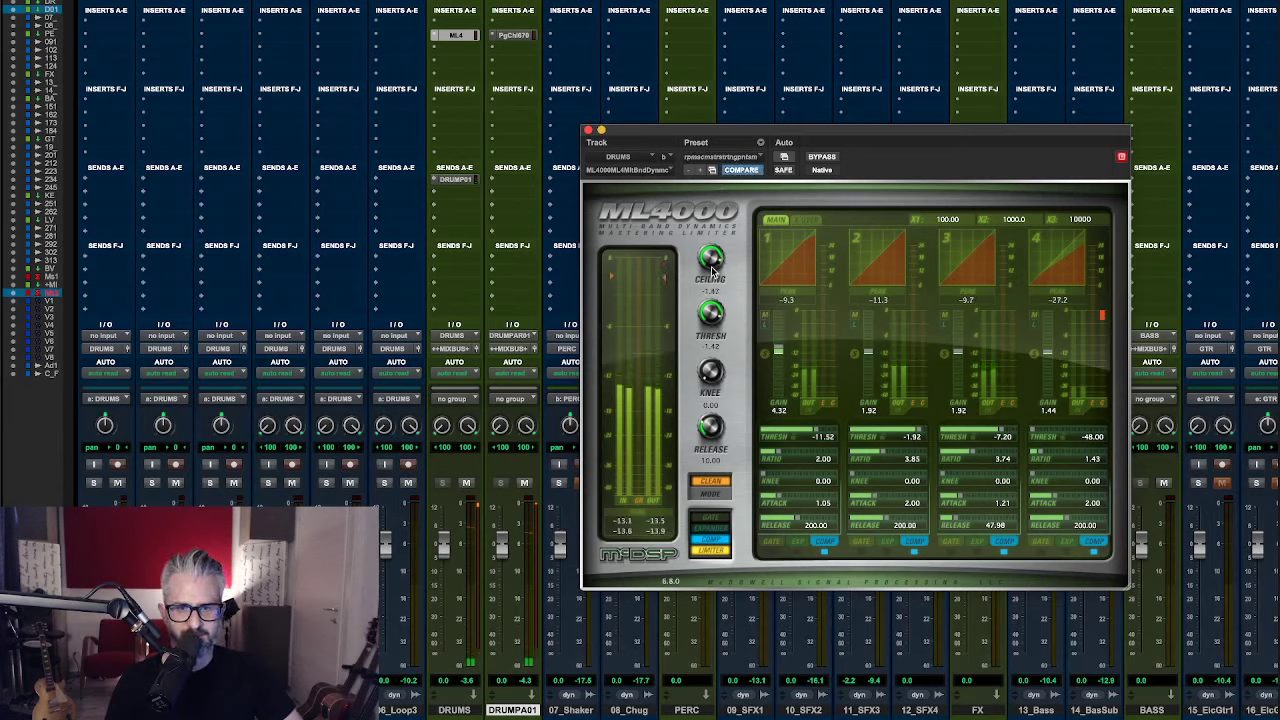
{"action": "left_click_drag", "start_coordinate": [716, 316], "coordinate": [720, 341]}
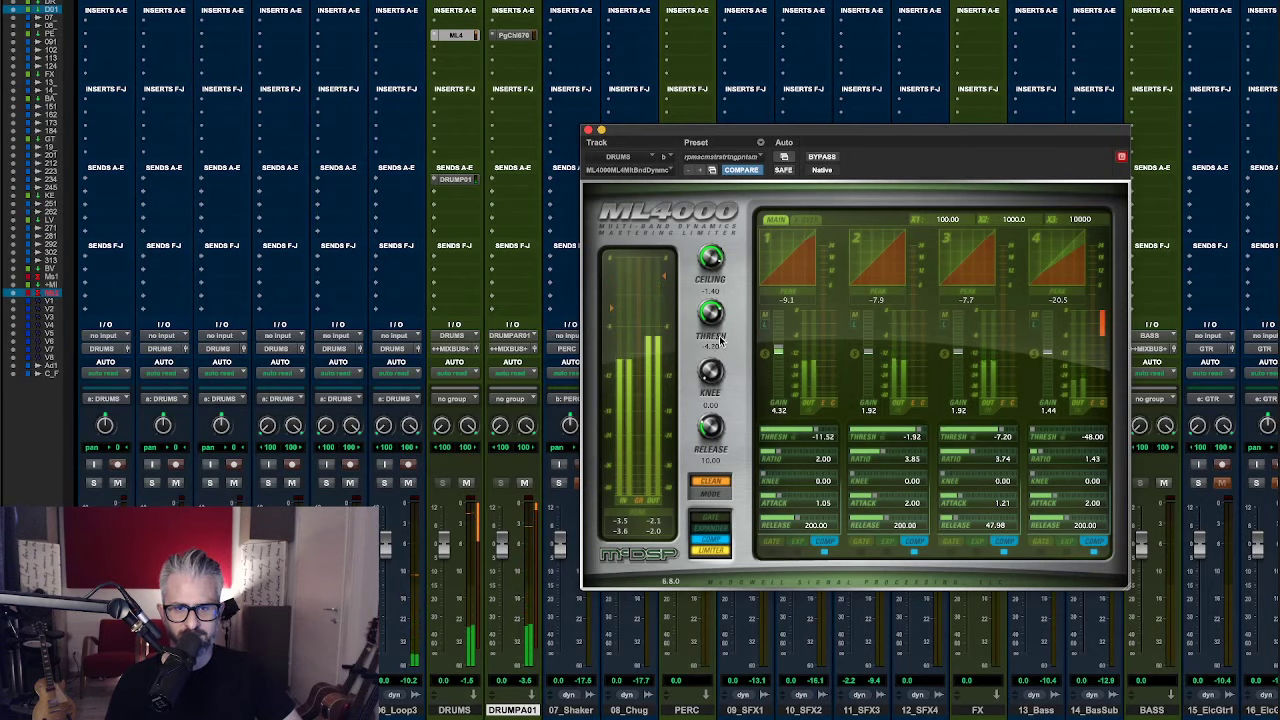
{"action": "left_click_drag", "start_coordinate": [712, 260], "coordinate": [717, 272]}
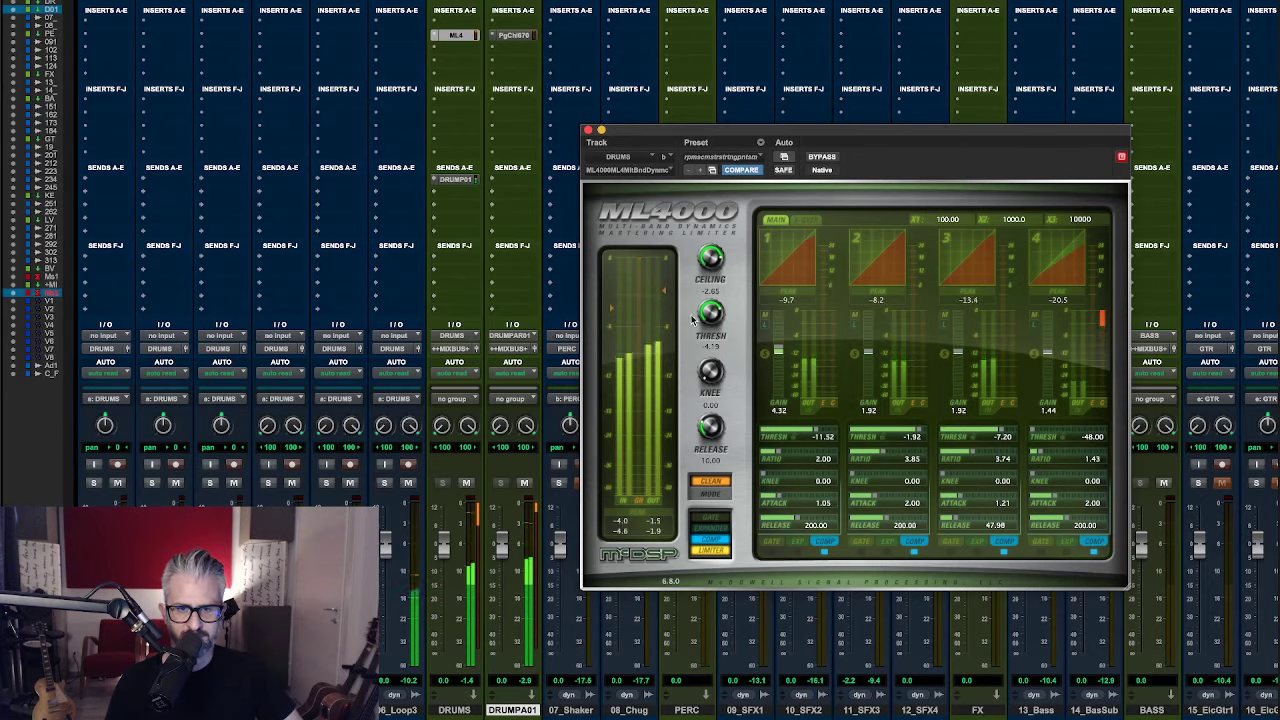
- Adjust ML4000 band 1 to gain 4.98 and threshold -4.92, and band 4 to gain 0.77 and threshold -19.94
{"action": "left_click", "coordinate": [724, 542]}
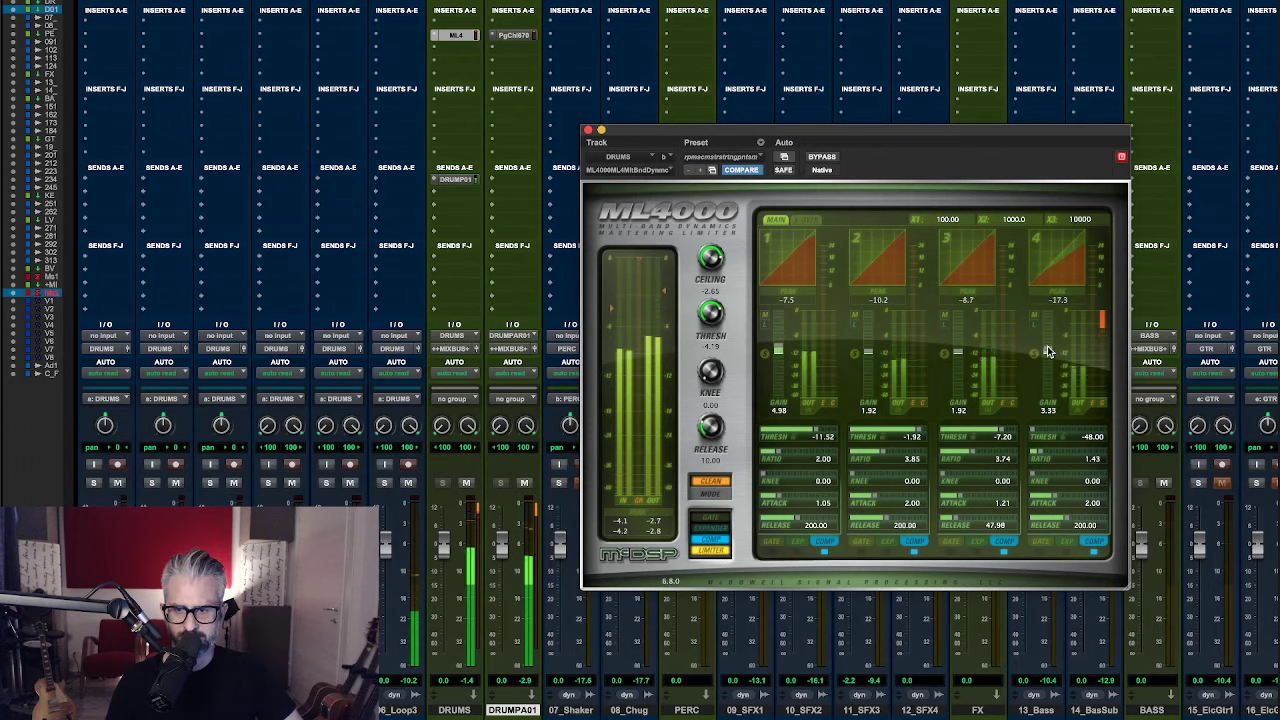
{"action": "left_click_drag", "start_coordinate": [1047, 350], "coordinate": [1047, 352]}
{"action": "left_click_drag", "start_coordinate": [1053, 436], "coordinate": [1080, 437]}
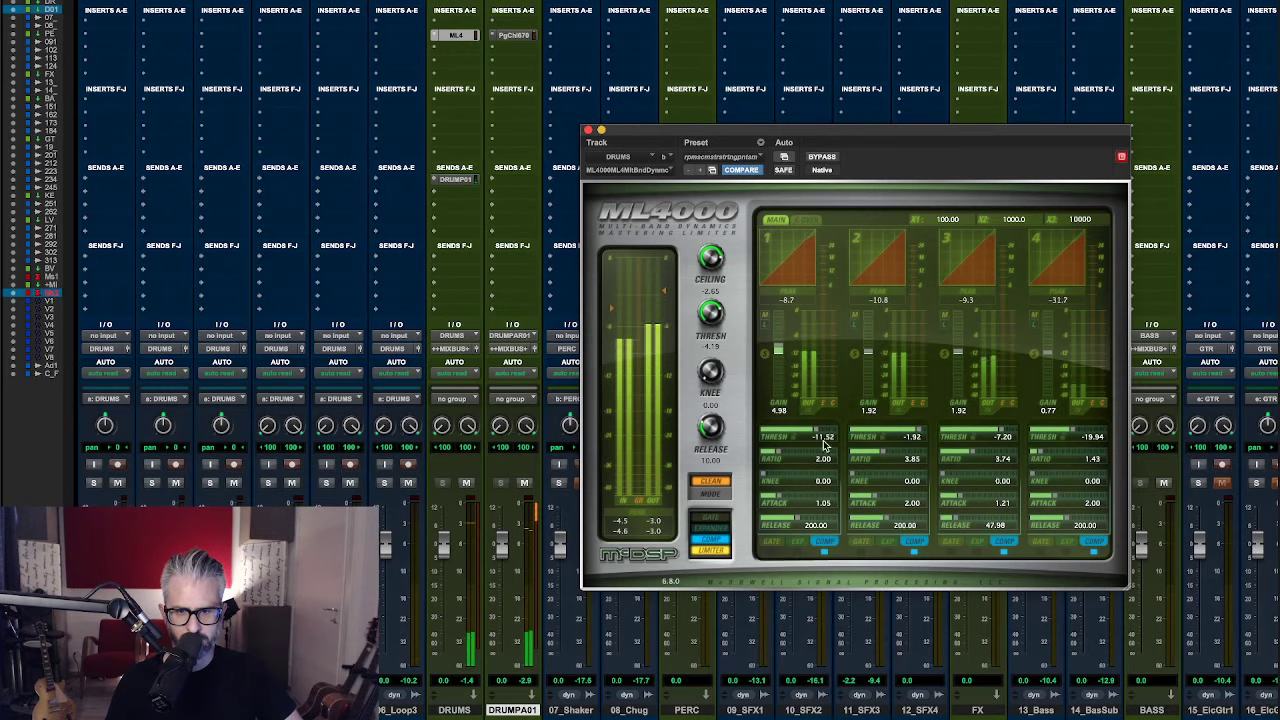
{"action": "left_click_drag", "start_coordinate": [820, 442], "coordinate": [827, 435]}
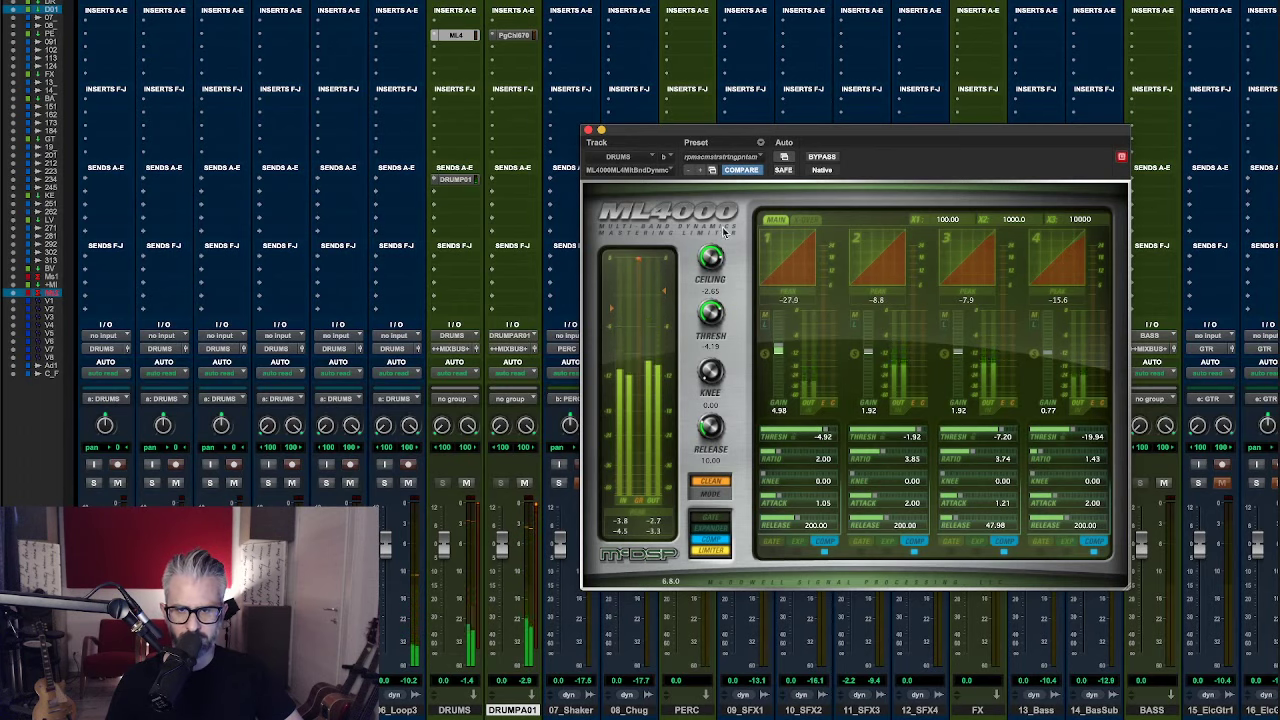
- Compare the drums with the ML4000 bypassed and active during playback, and close the plug-in window
{"action": "left_click", "coordinate": [822, 157]}
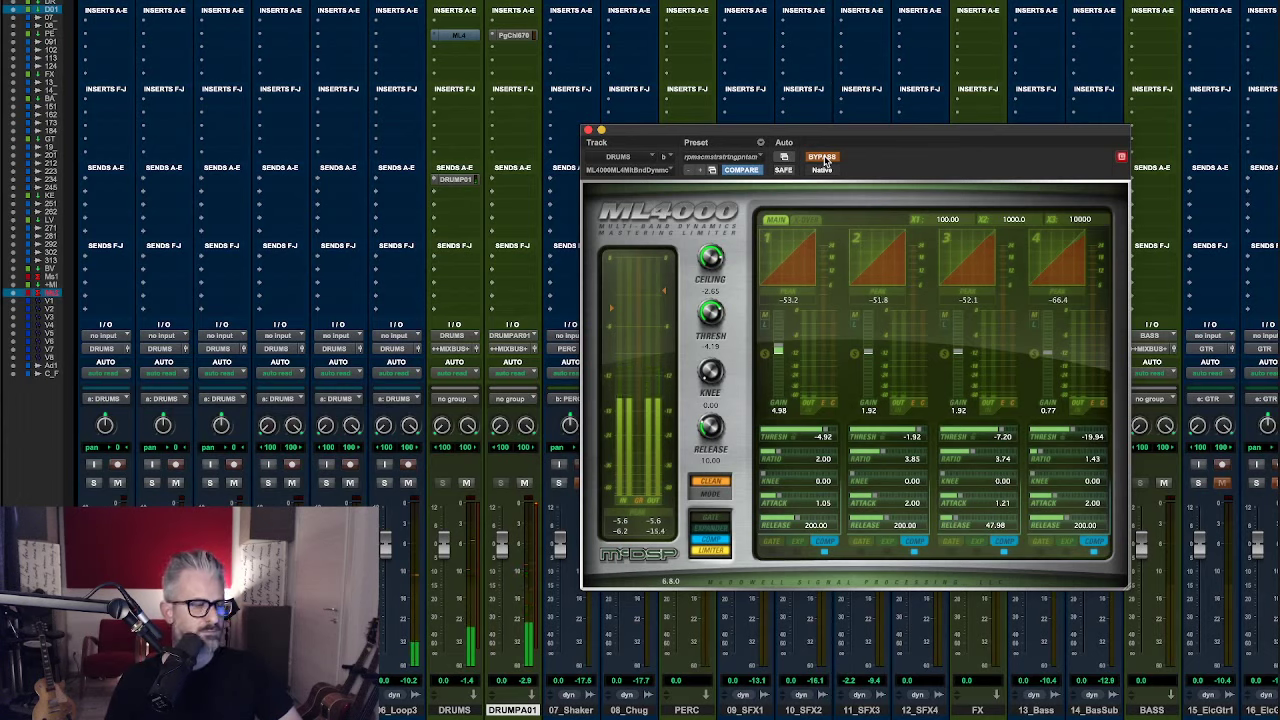
{"action": "left_click", "coordinate": [823, 158]}
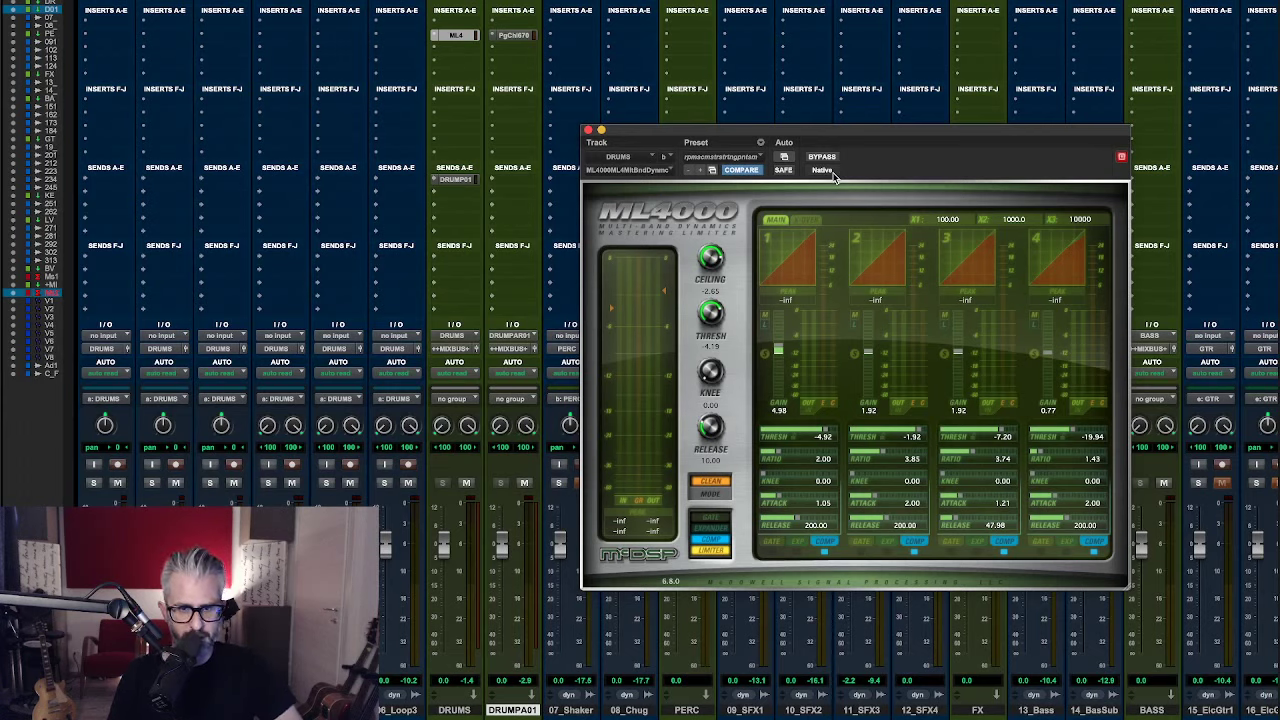
{"action": "key", "text": "space"}
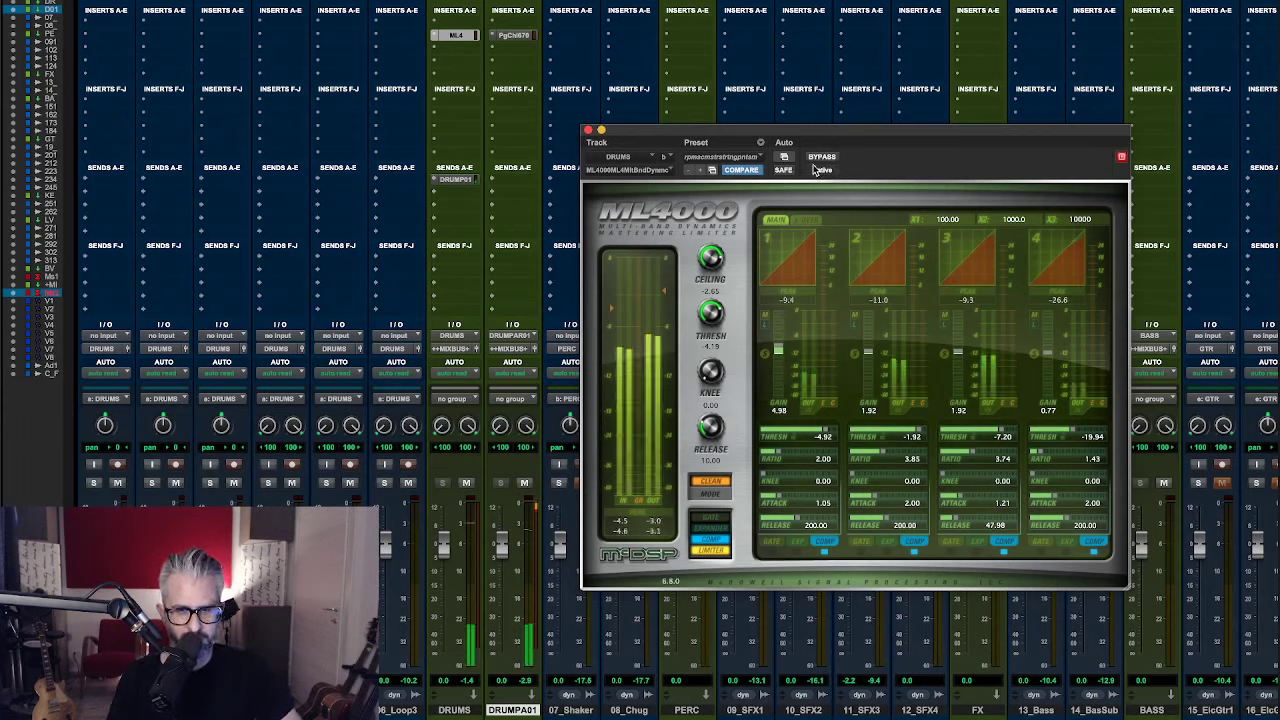
{"action": "left_click", "coordinate": [820, 160]}
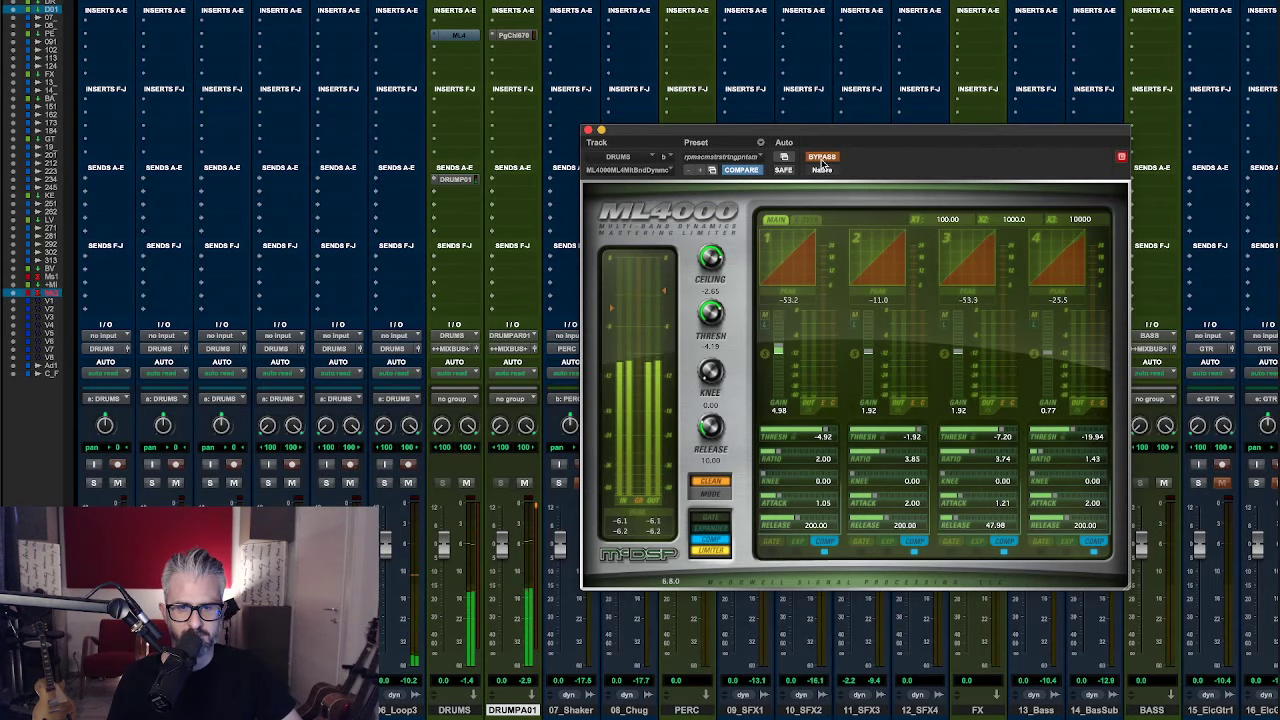
{"action": "left_click", "coordinate": [821, 158]}
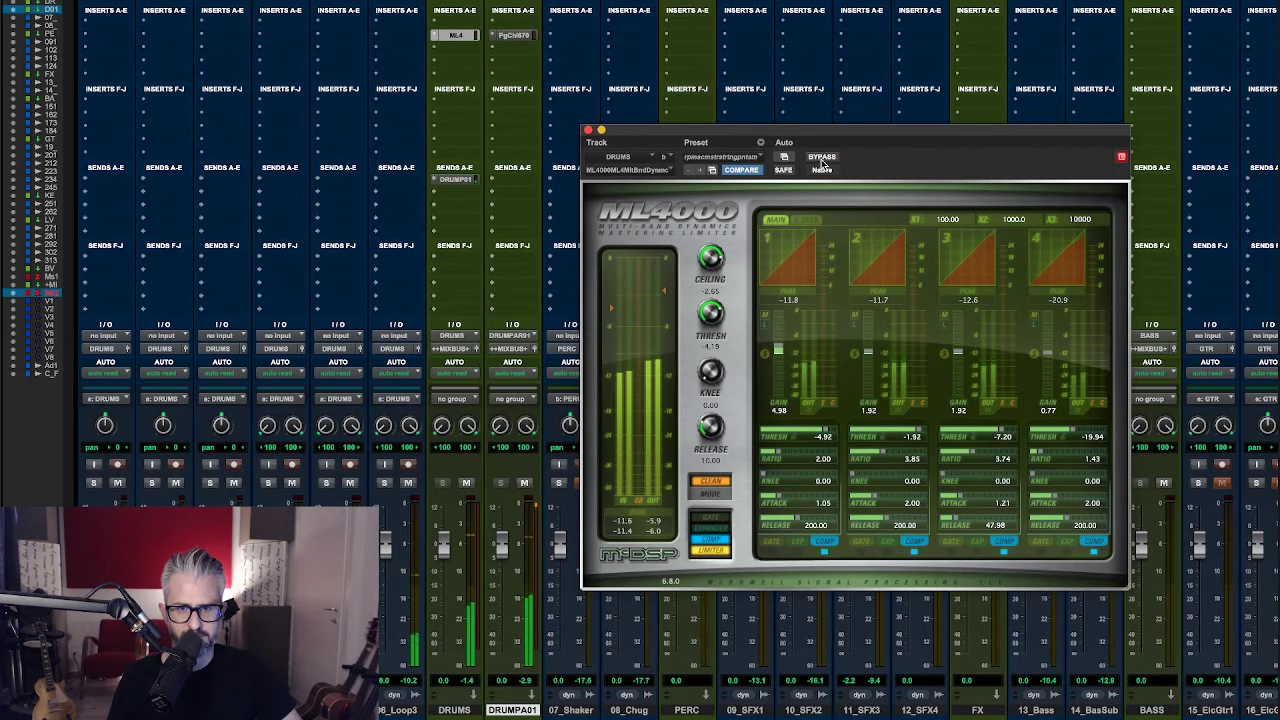
{"action": "left_click", "coordinate": [588, 130]}
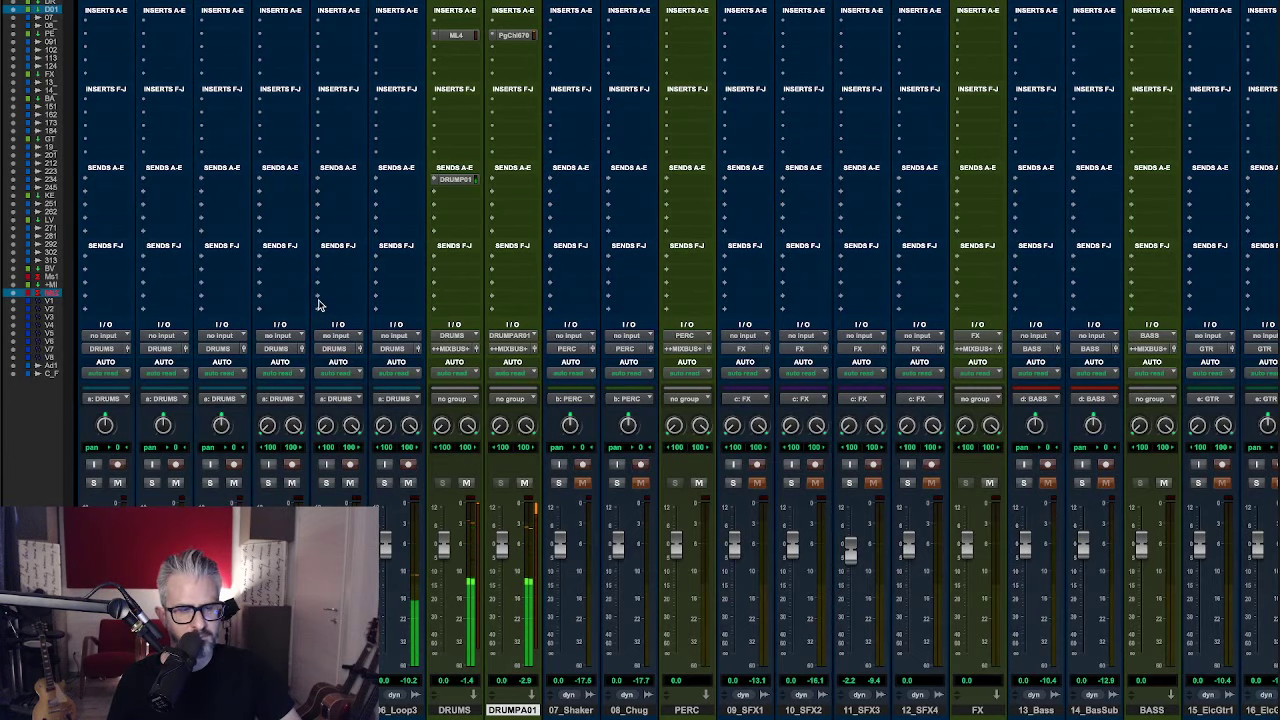
- Solo the 01_Kick track and insert the FabFilter Pro-Q 3 (mono) equalizer on it
{"action": "left_click", "coordinate": [95, 483]}
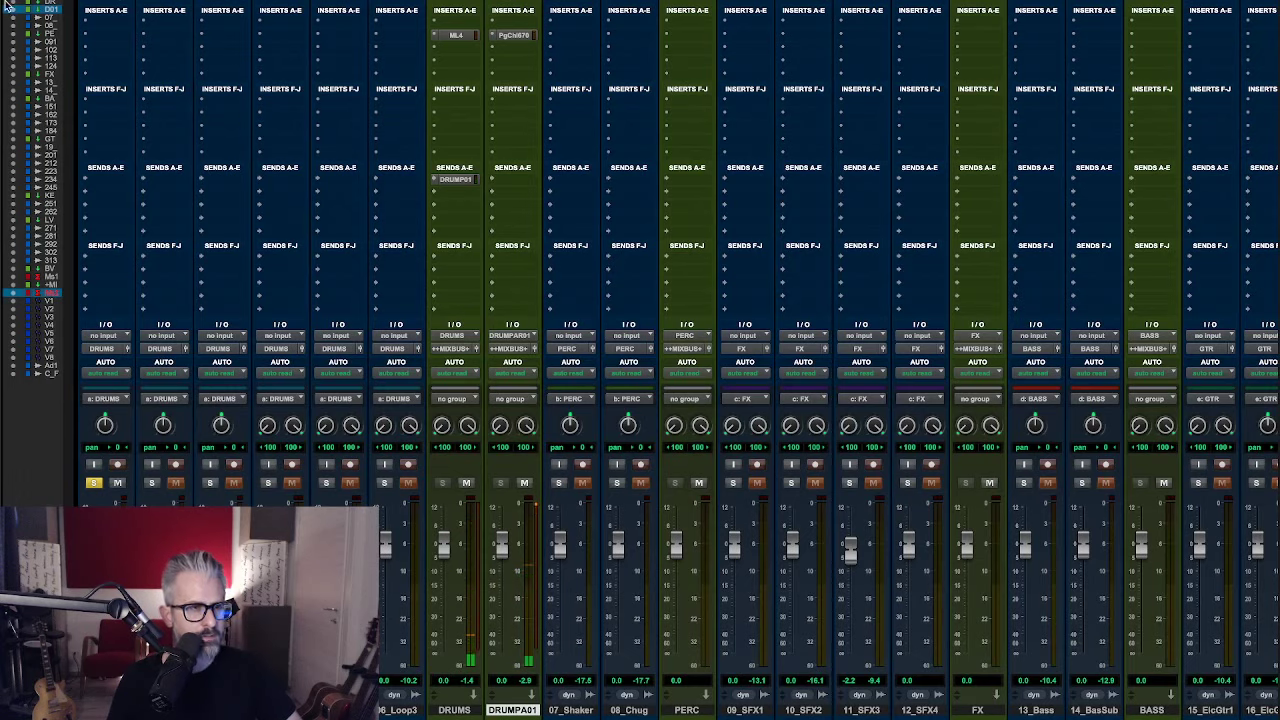
{"action": "left_click", "coordinate": [114, 40]}
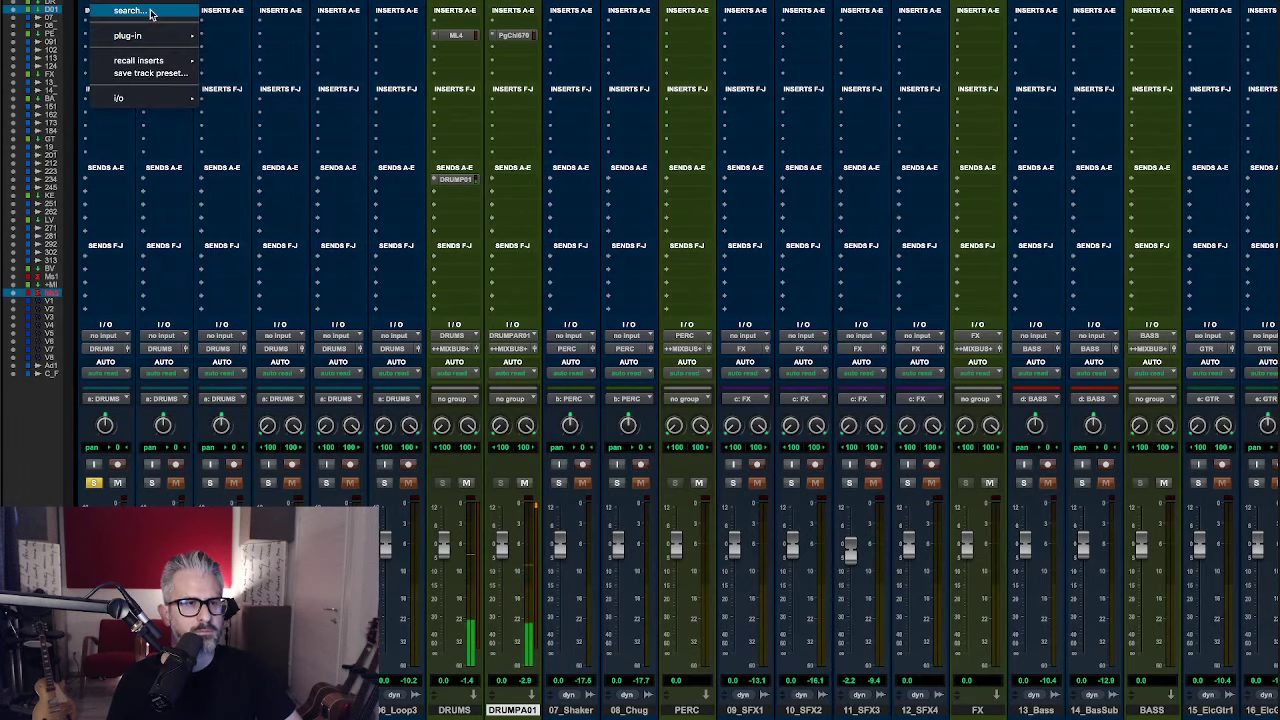
{"action": "type", "text": "q 3"}
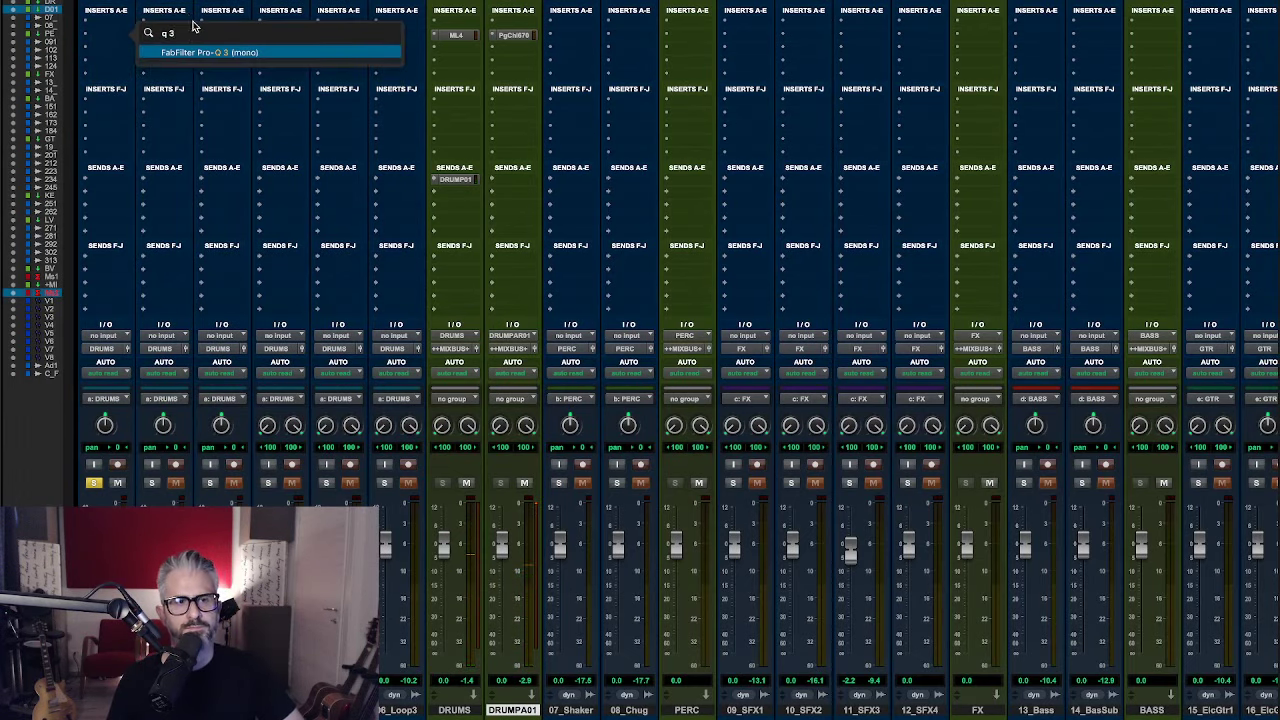
{"action": "left_click", "coordinate": [191, 53]}
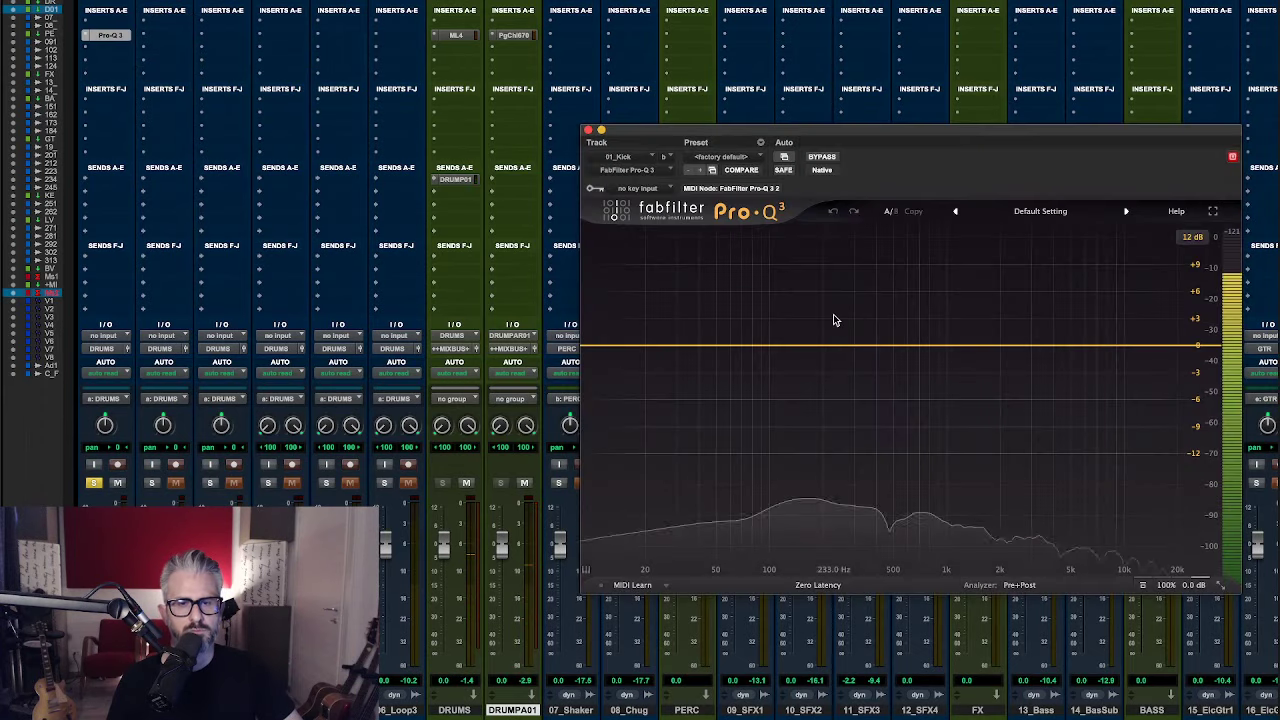
- Cut the kick by about 2.91 dB at about 61 Hz with a Q 2.98 bell, compare it with bypass and close the equalizer
{"action": "left_click_drag", "start_coordinate": [757, 346], "coordinate": [731, 372]}
{"action": "scroll", "coordinate": [734, 384], "scroll_direction": "up", "scroll_amount": 5}
{"action": "scroll", "coordinate": [730, 374], "scroll_direction": "down", "scroll_amount": 3}
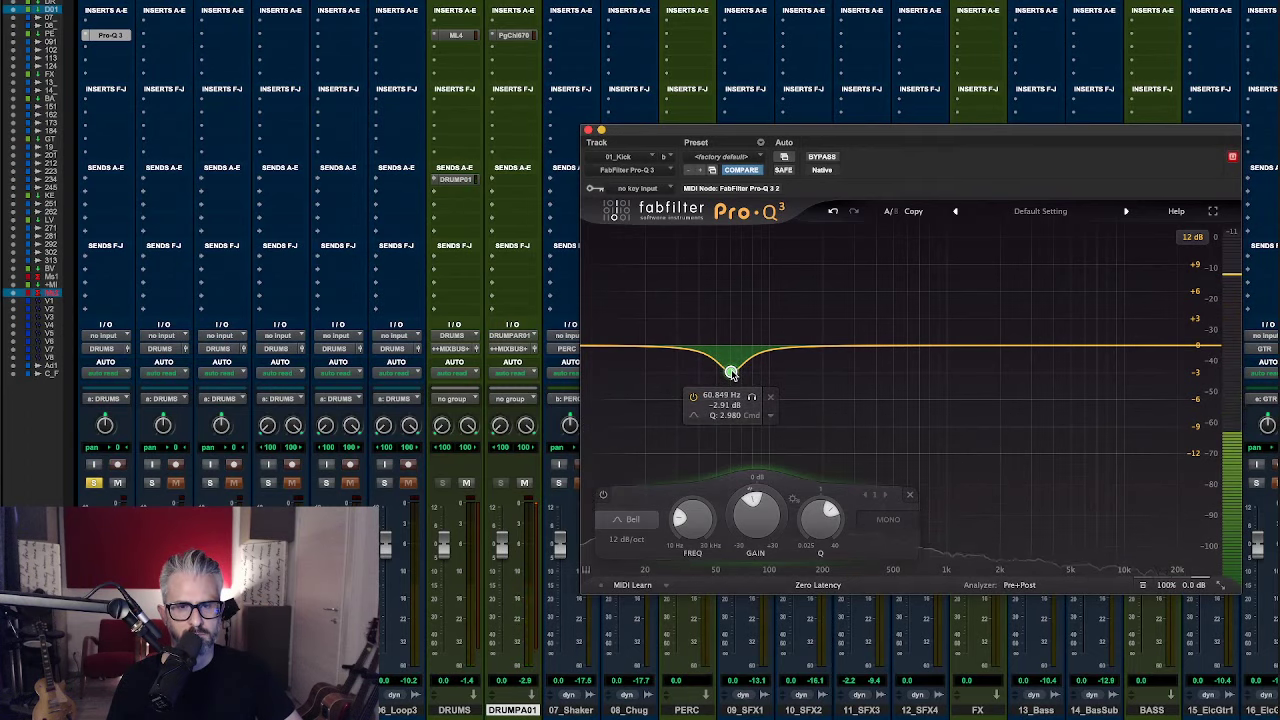
{"action": "left_click", "coordinate": [822, 158]}
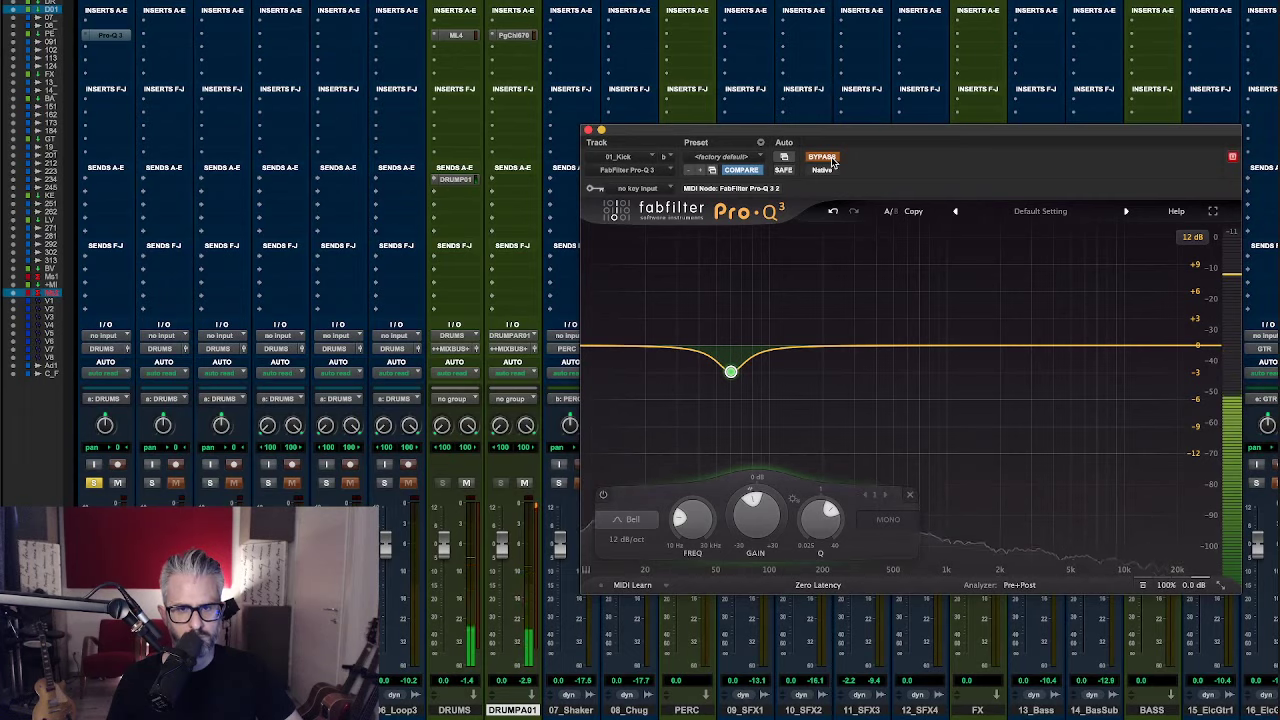
{"action": "left_click", "coordinate": [822, 158]}
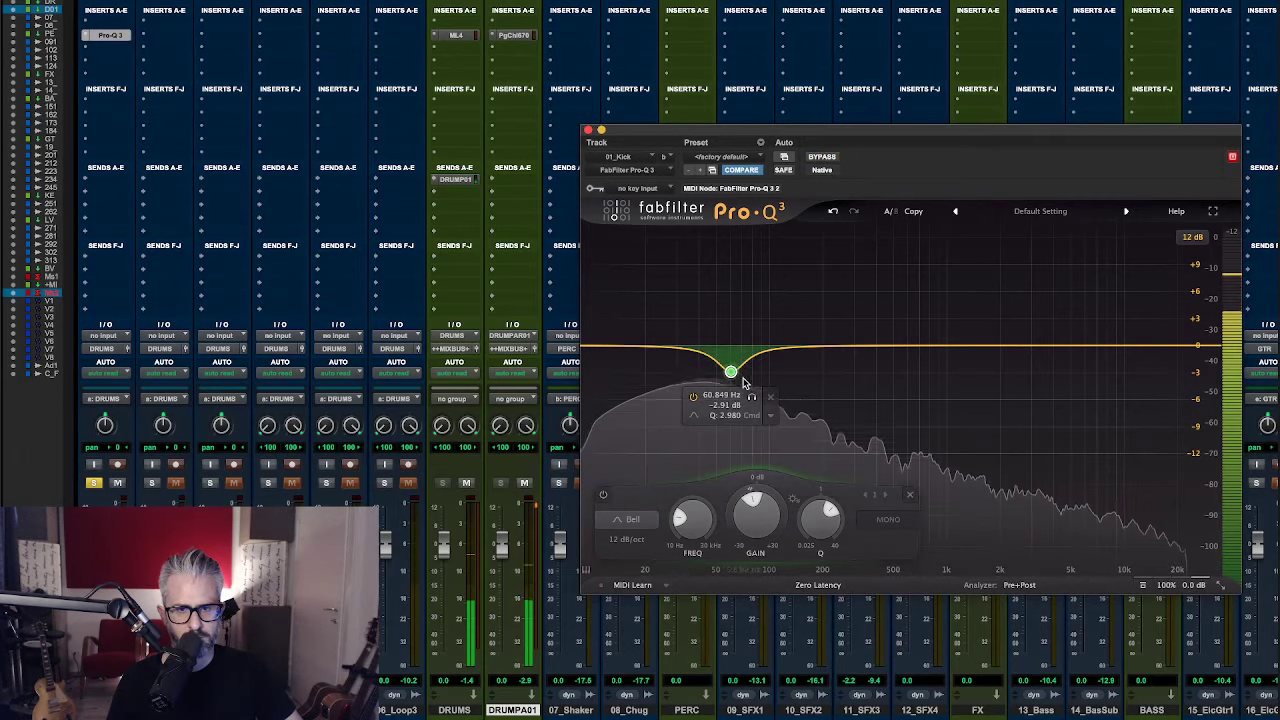
{"action": "left_click", "coordinate": [588, 130]}
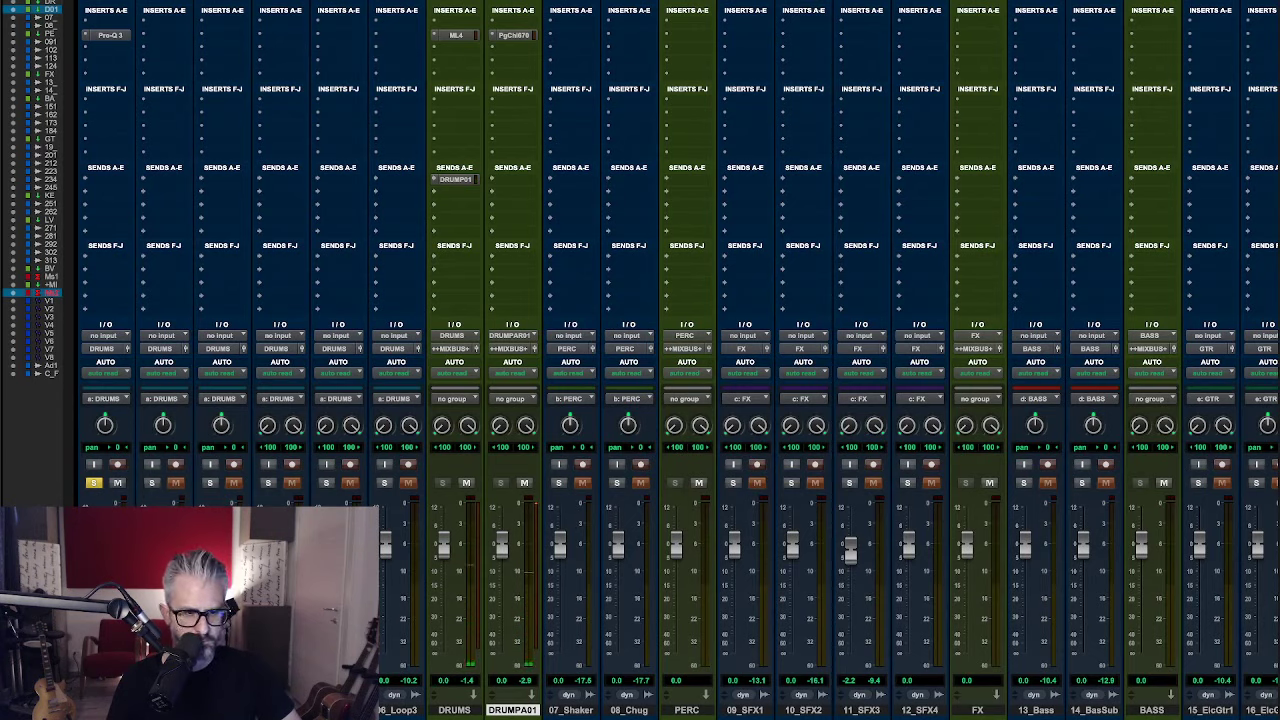
- Solo 04_Loop1 together with 01_Kick and insert FabFilter Pro-Q 3 (stereo) on 04_Loop1
{"action": "left_click", "coordinate": [92, 483]}
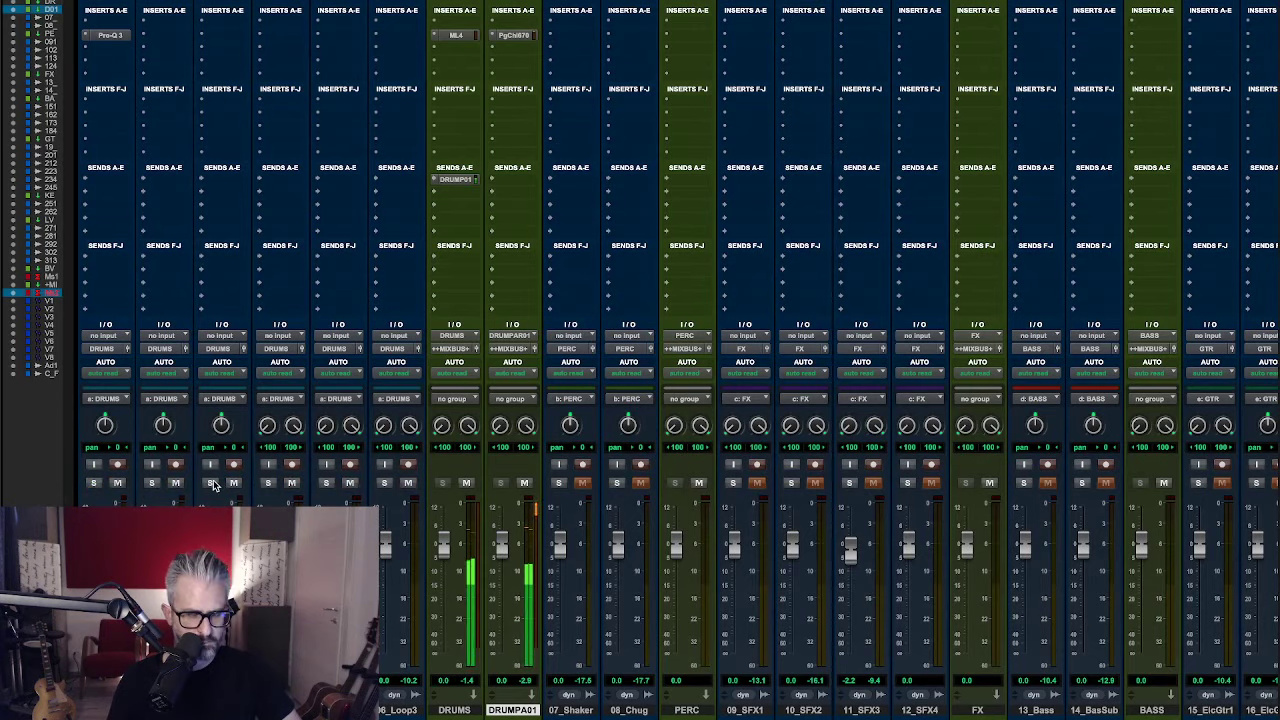
{"action": "left_click", "coordinate": [268, 483]}
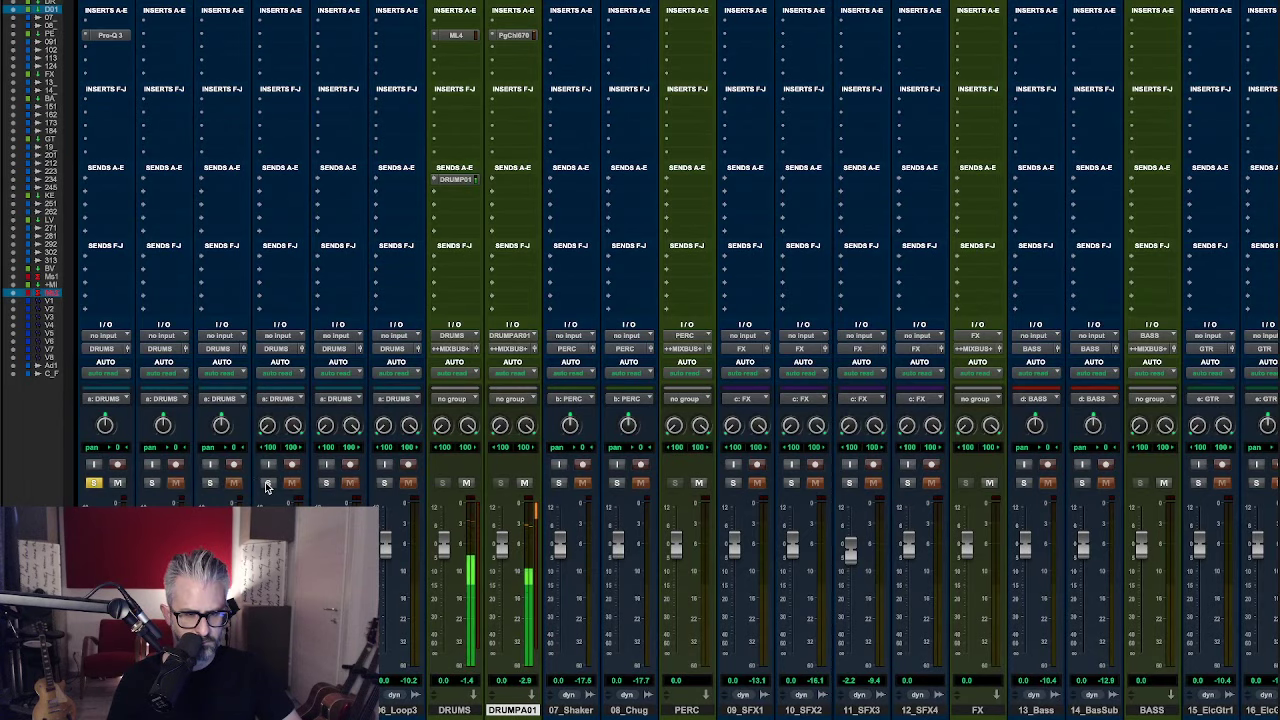
{"action": "left_click", "coordinate": [278, 40]}
{"action": "left_click", "coordinate": [320, 15]}
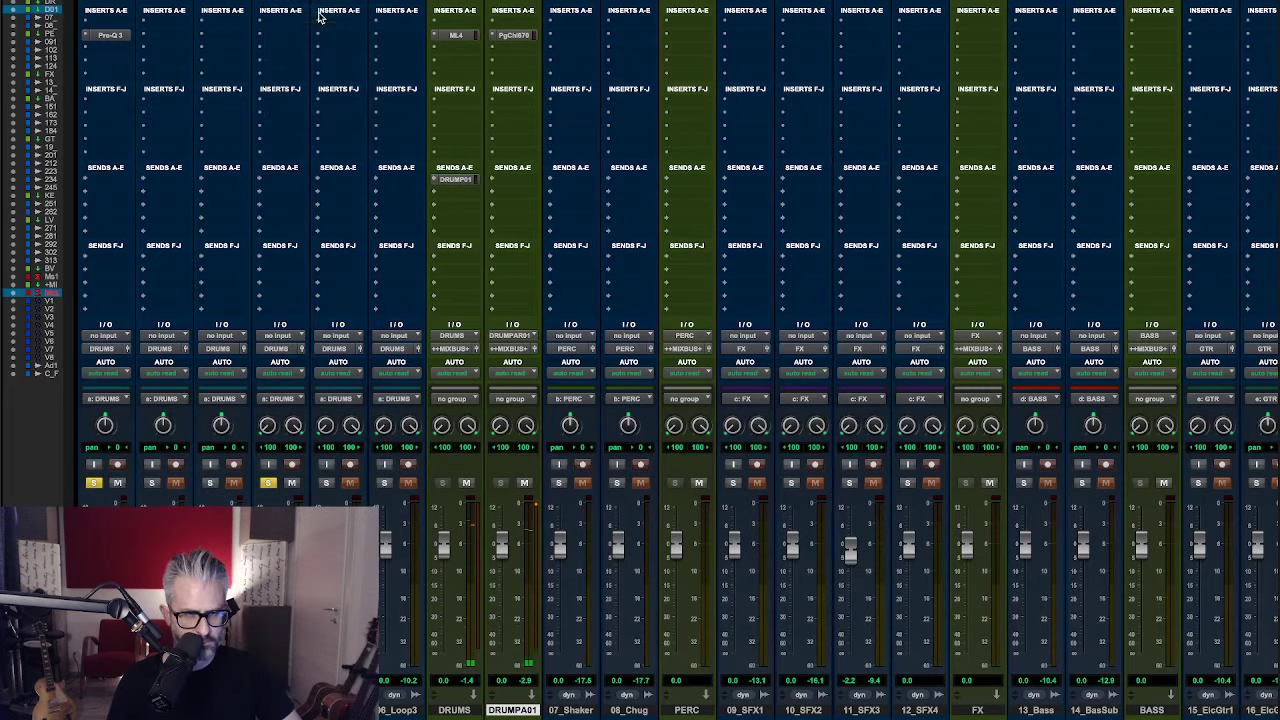
{"action": "type", "text": "q 3"}
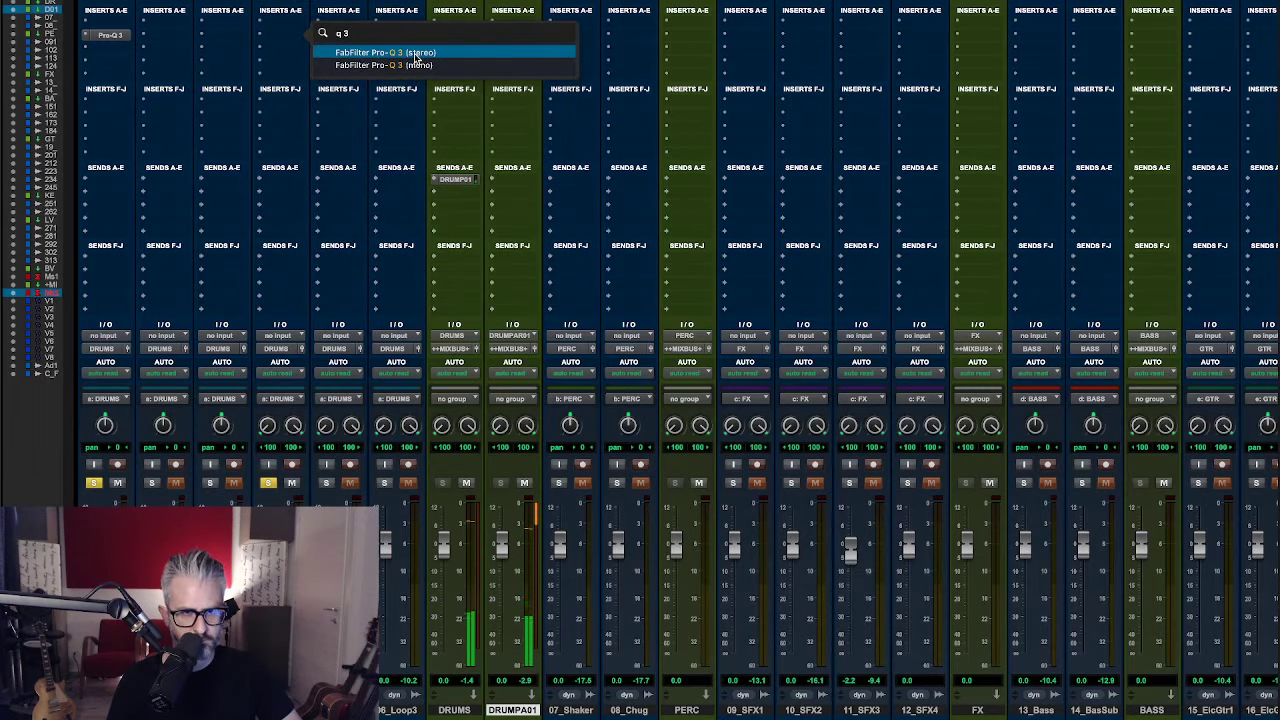
{"action": "left_click", "coordinate": [375, 52]}
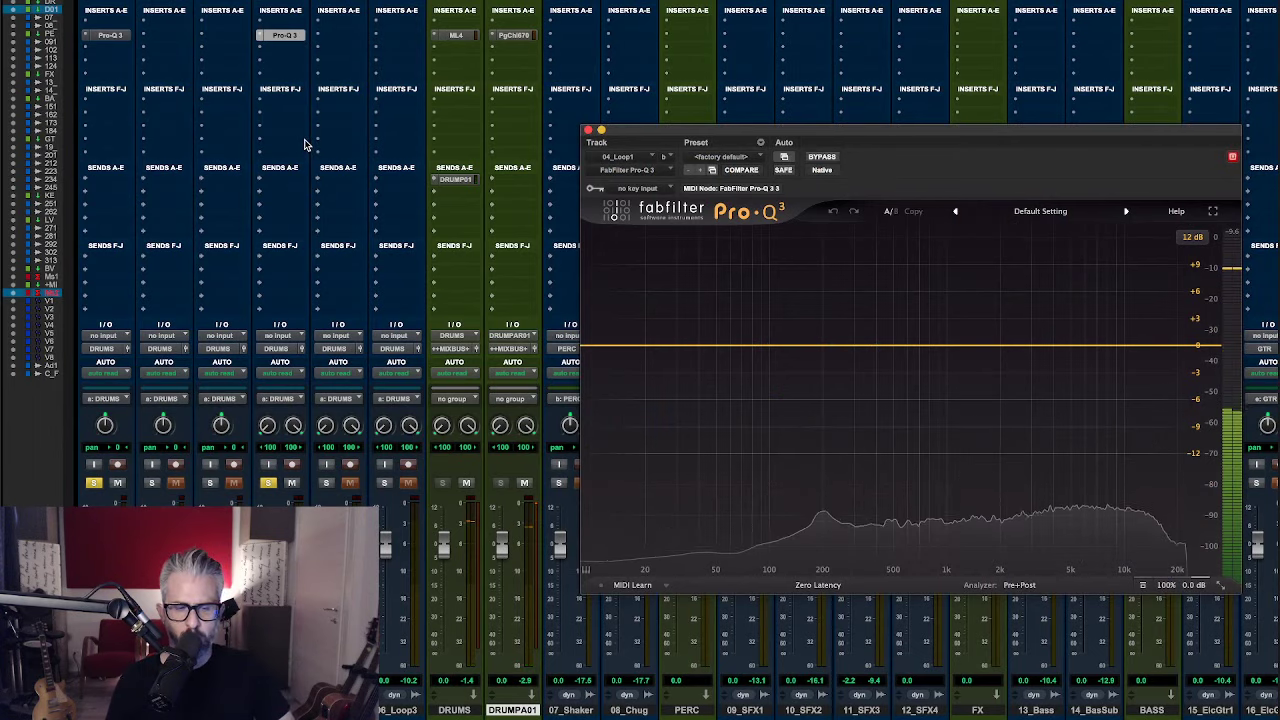
- Listen to the soloed kick and 04_Loop1 together and reveal the output controls of the loop's Pro-Q 3
{"action": "scroll", "coordinate": [314, 142], "scroll_direction": "right", "scroll_amount": 2}
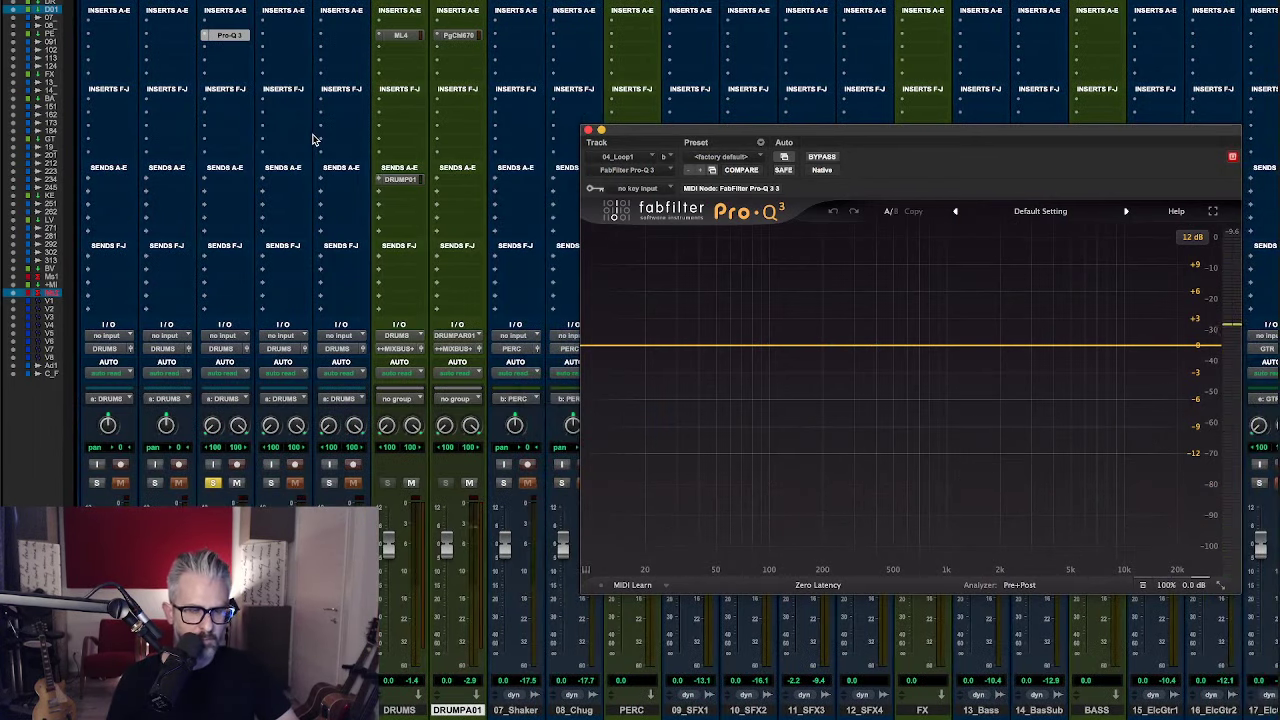
{"action": "scroll", "coordinate": [314, 142], "scroll_direction": "left", "scroll_amount": 2}
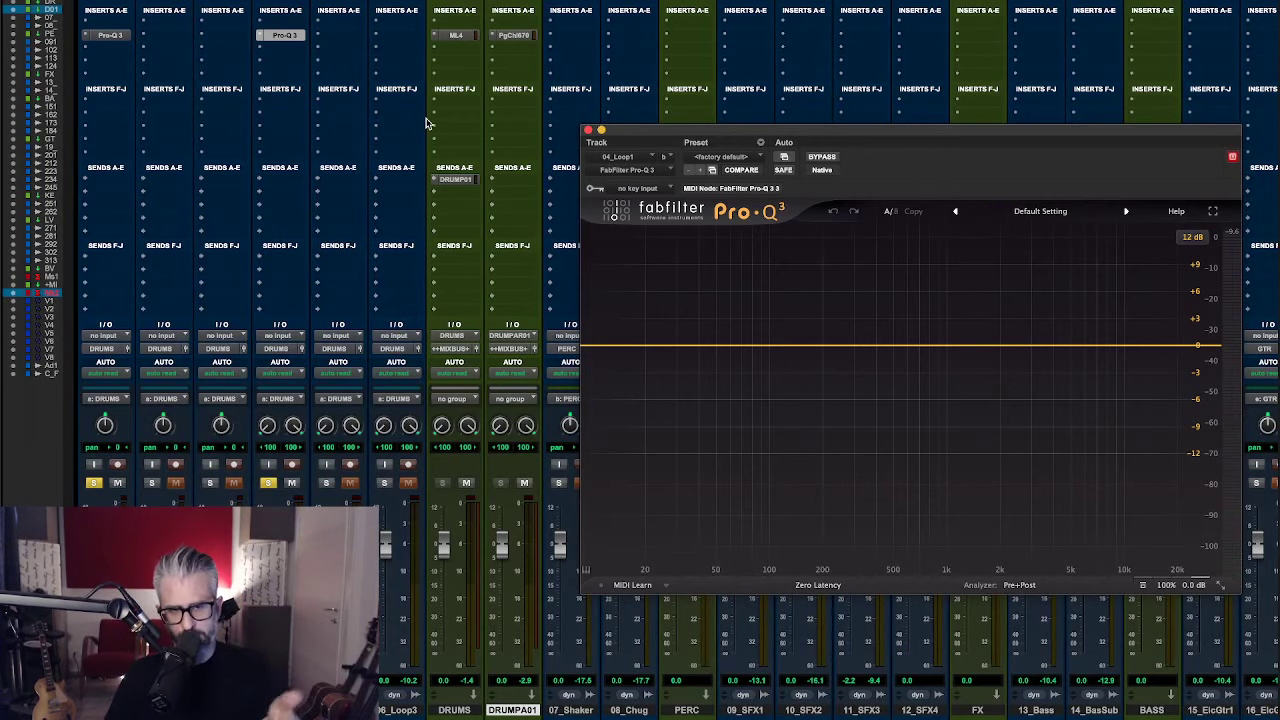
{"action": "key", "text": "space"}
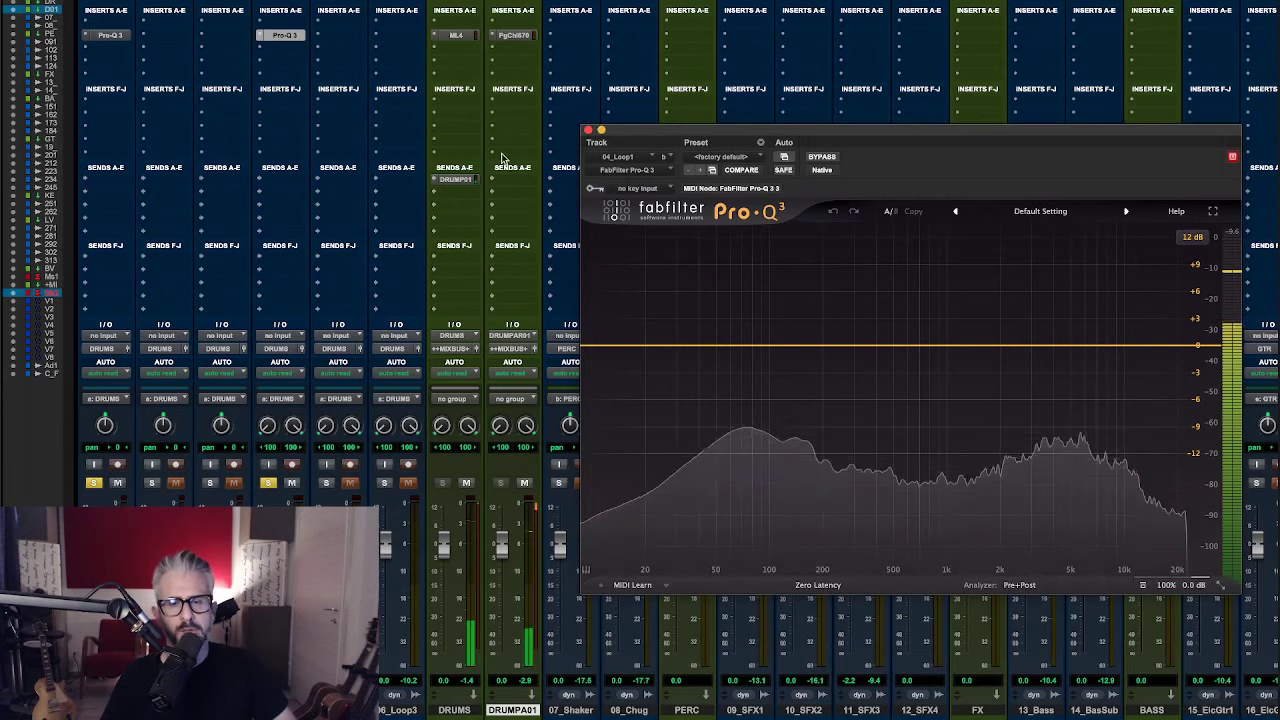
{"action": "mouse_move", "coordinate": [1168, 586]}
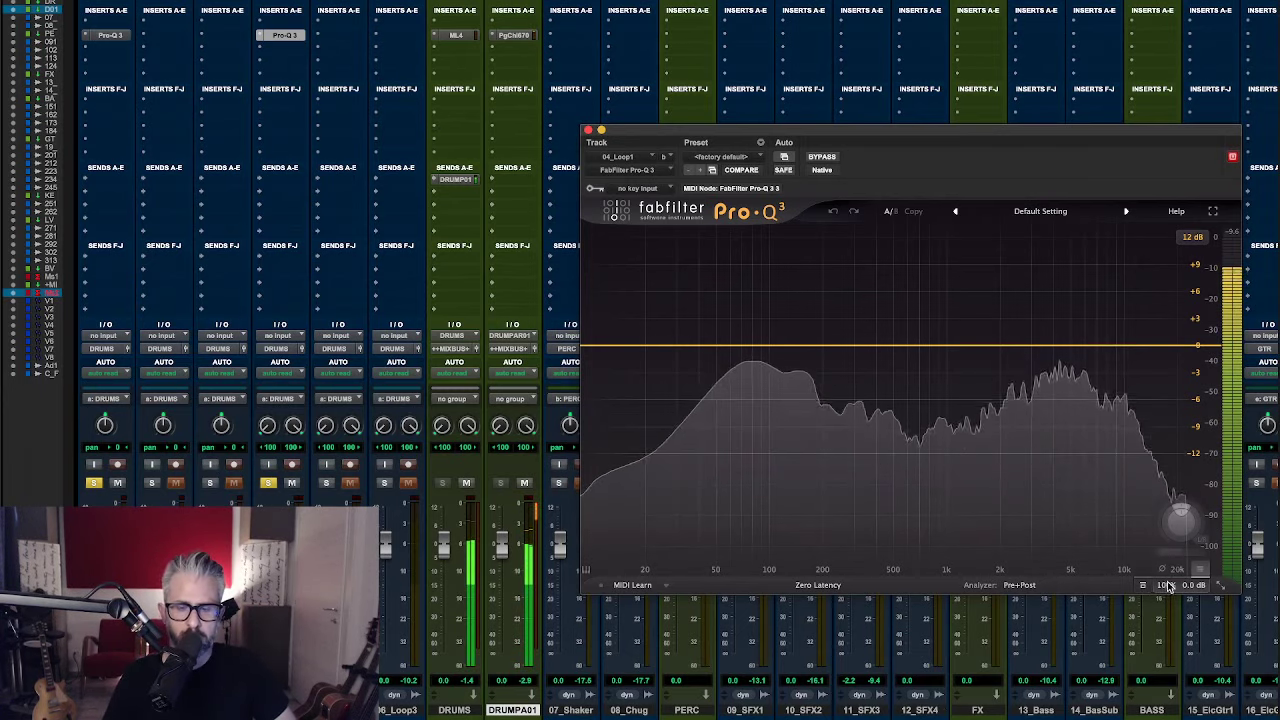
{"action": "key", "text": "space"}
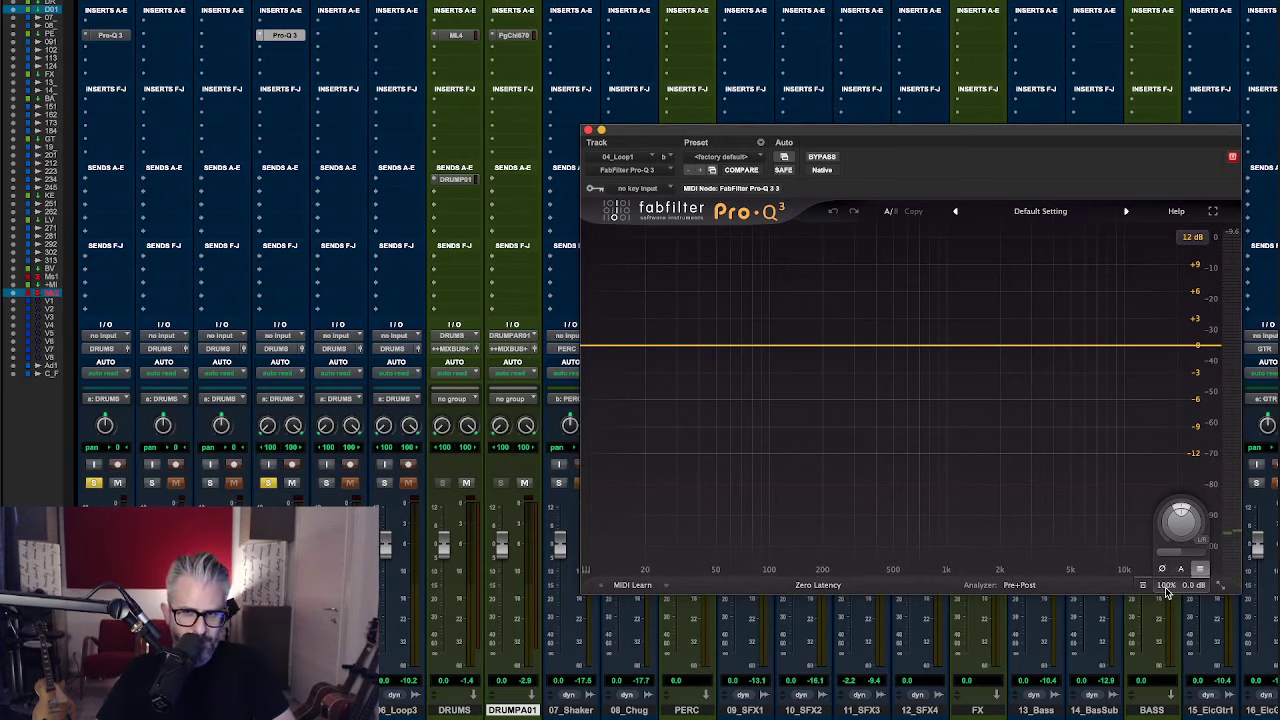
- Compare normal and inverted phase on 04_Loop1 in Pro-Q 3 during playback, leave the phase inverted and stop playback
{"action": "key", "text": "space"}
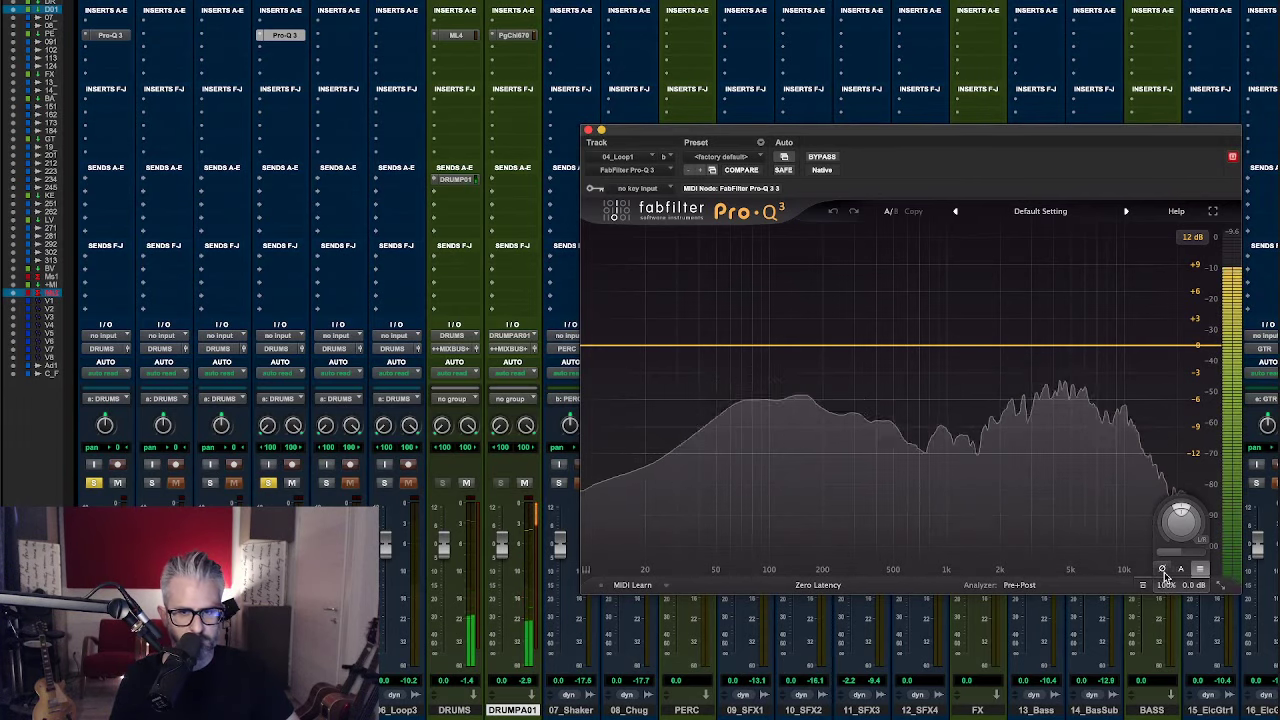
{"action": "left_click", "coordinate": [1163, 570]}
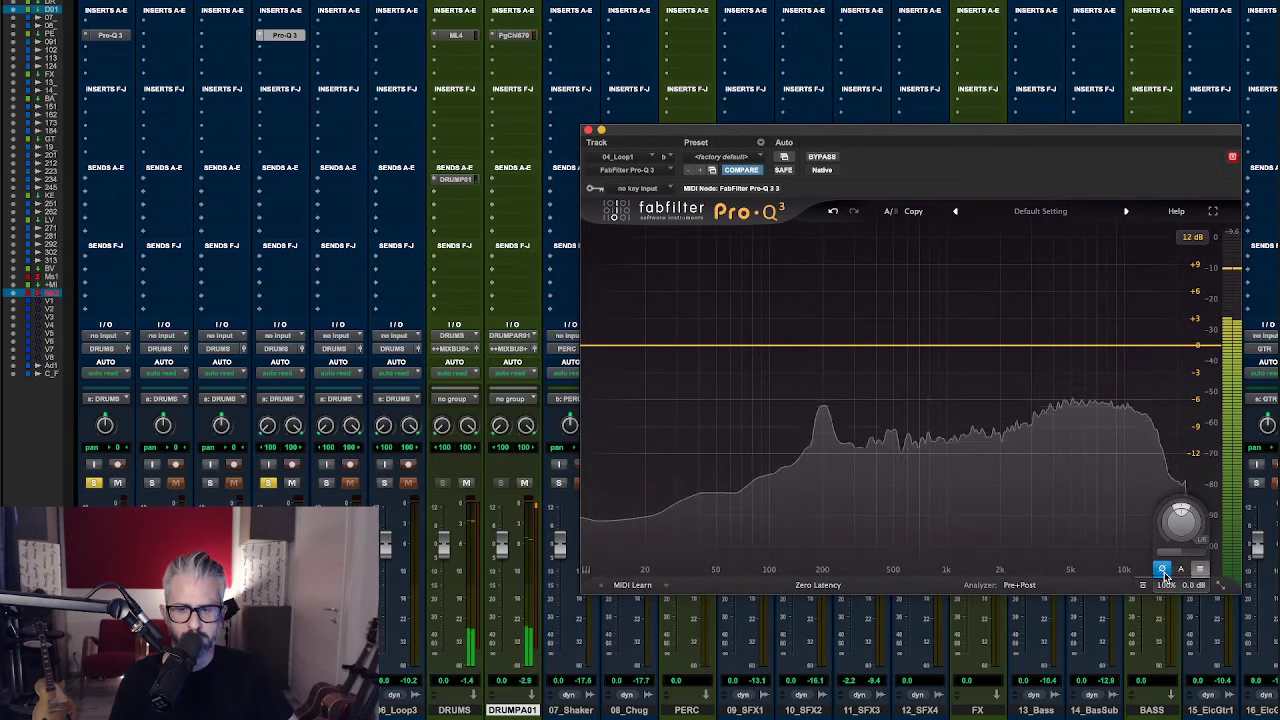
{"action": "left_click", "coordinate": [1163, 570]}
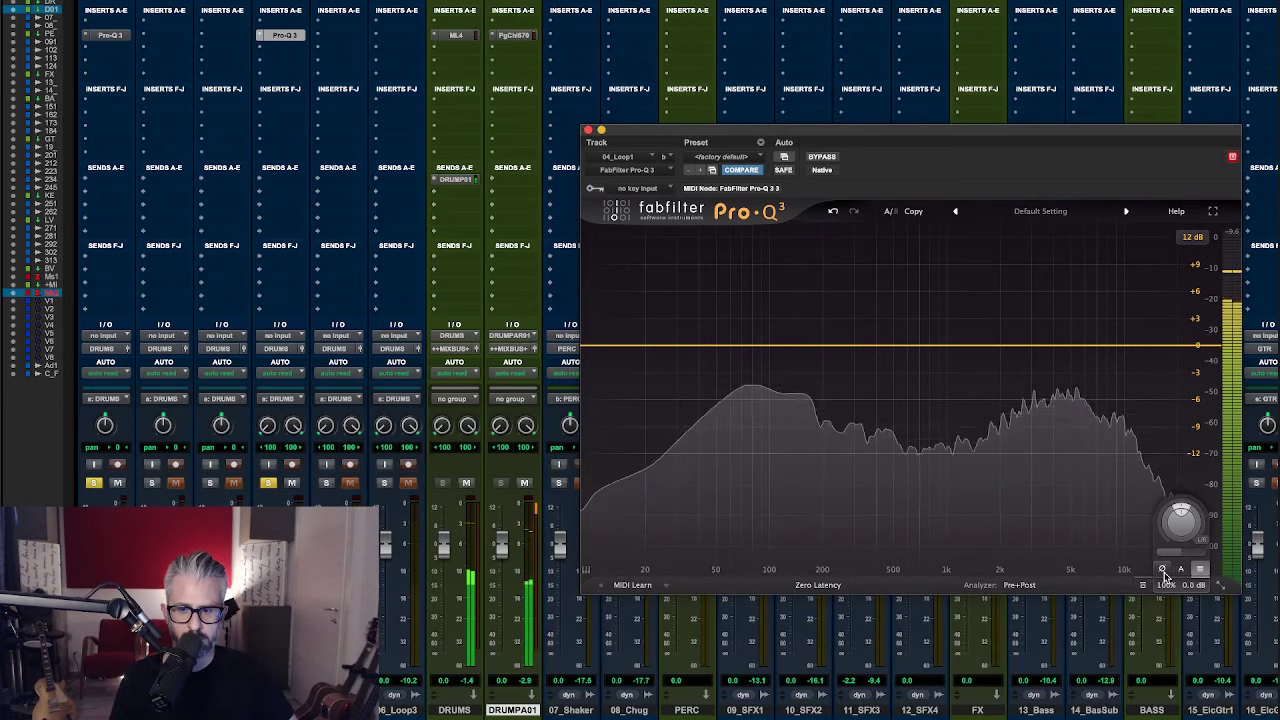
{"action": "left_click", "coordinate": [1163, 570]}
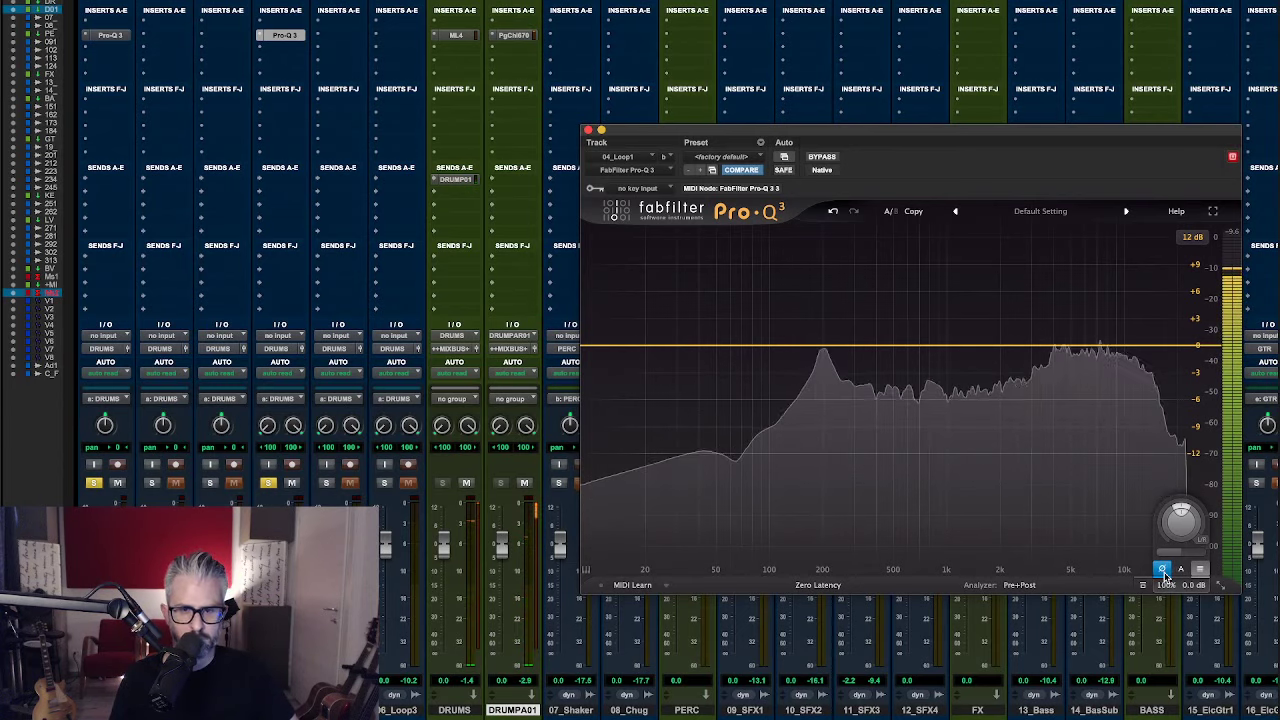
{"action": "key", "text": "space"}
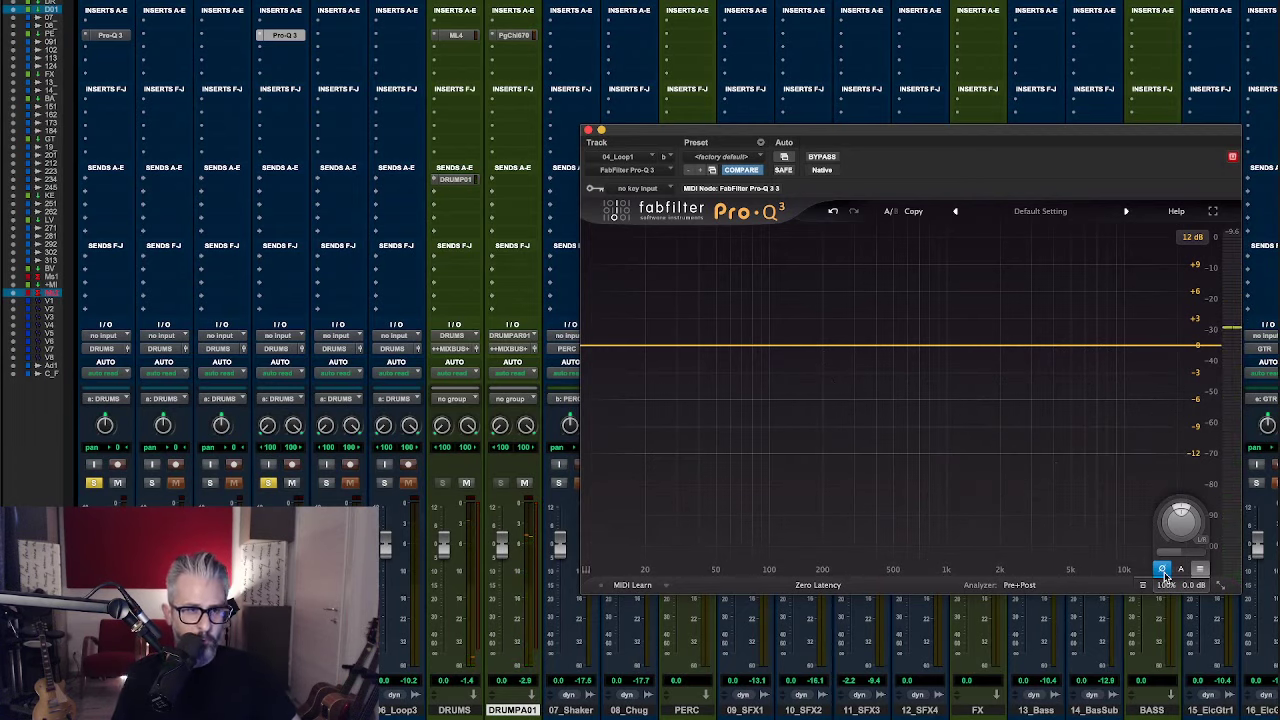
- Play the soloed kick and 04_Loop1 again while switching the loop's Pro-Q 3 between normal and inverted phase
{"action": "left_click", "coordinate": [1163, 569]}
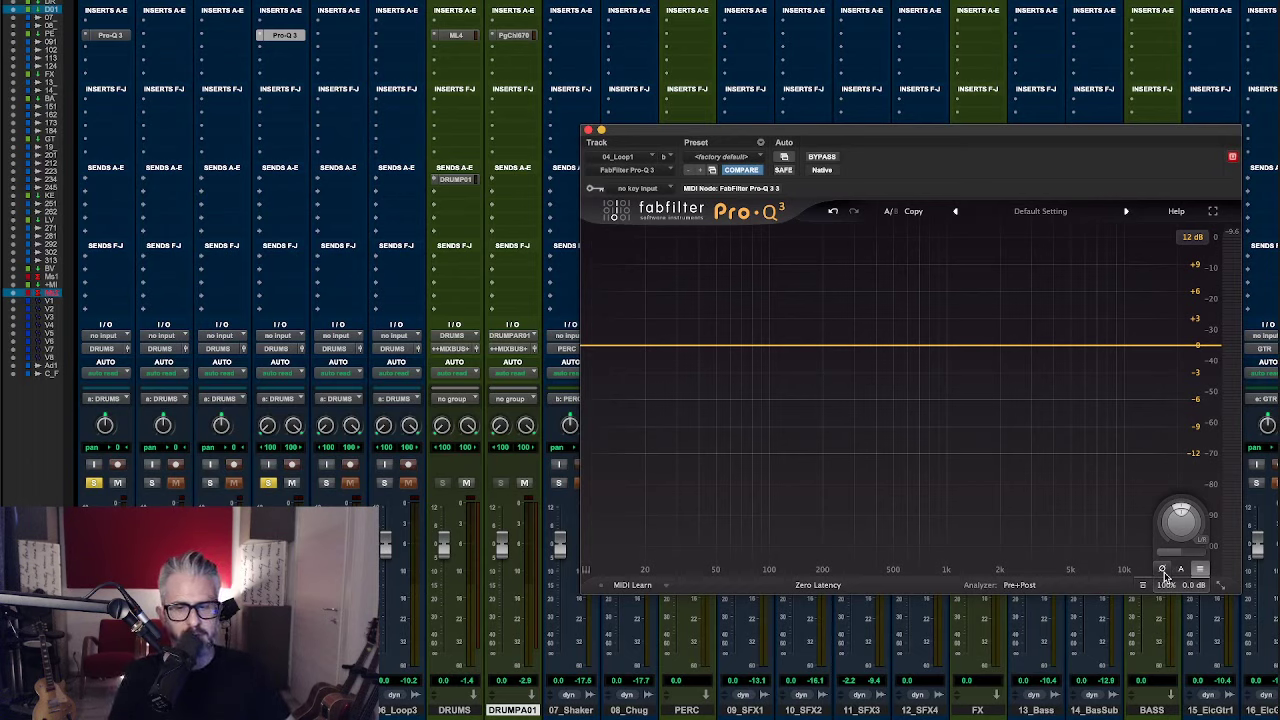
{"action": "key", "text": "space"}
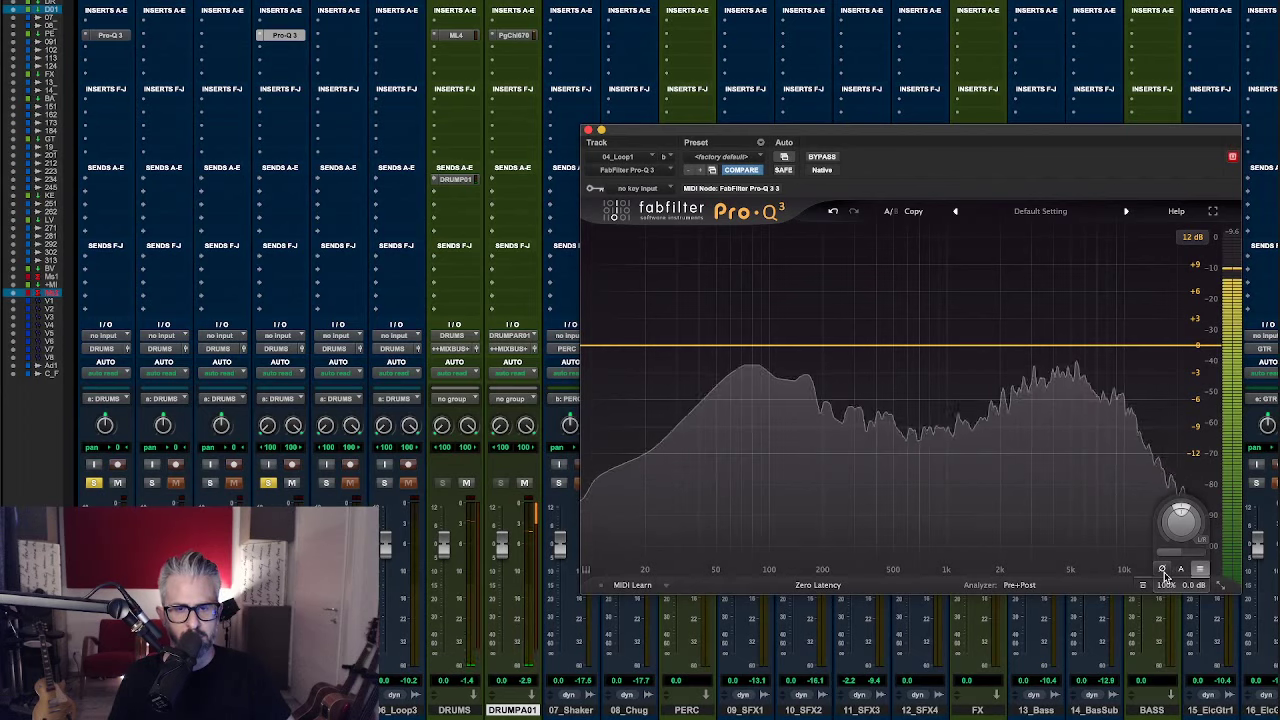
{"action": "left_click", "coordinate": [1163, 569]}
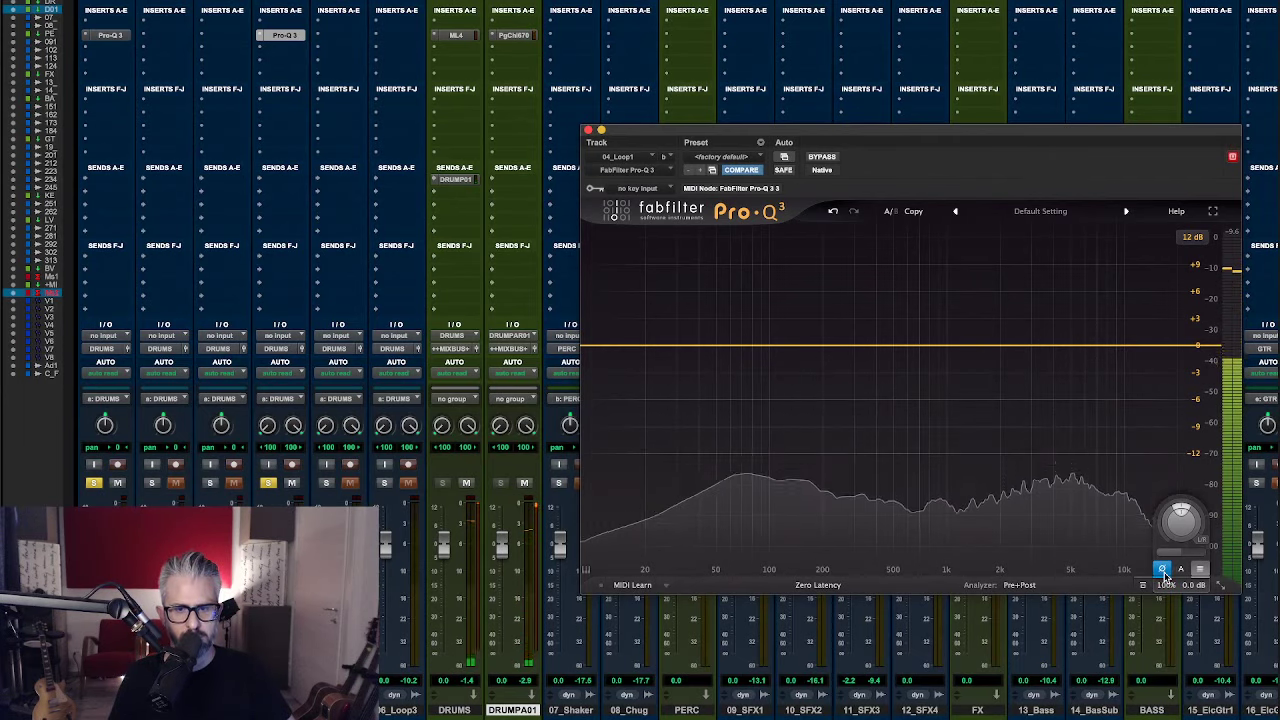
{"action": "left_click", "coordinate": [1163, 569]}
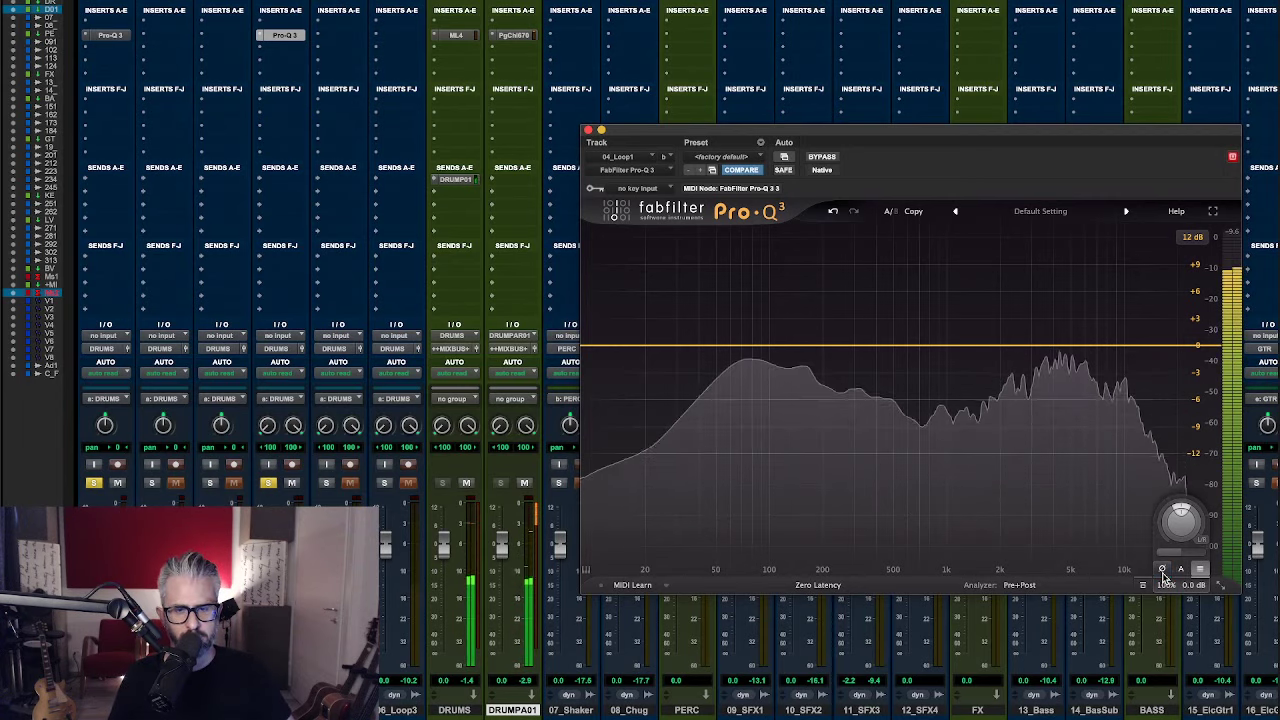
{"action": "left_click", "coordinate": [1162, 570]}
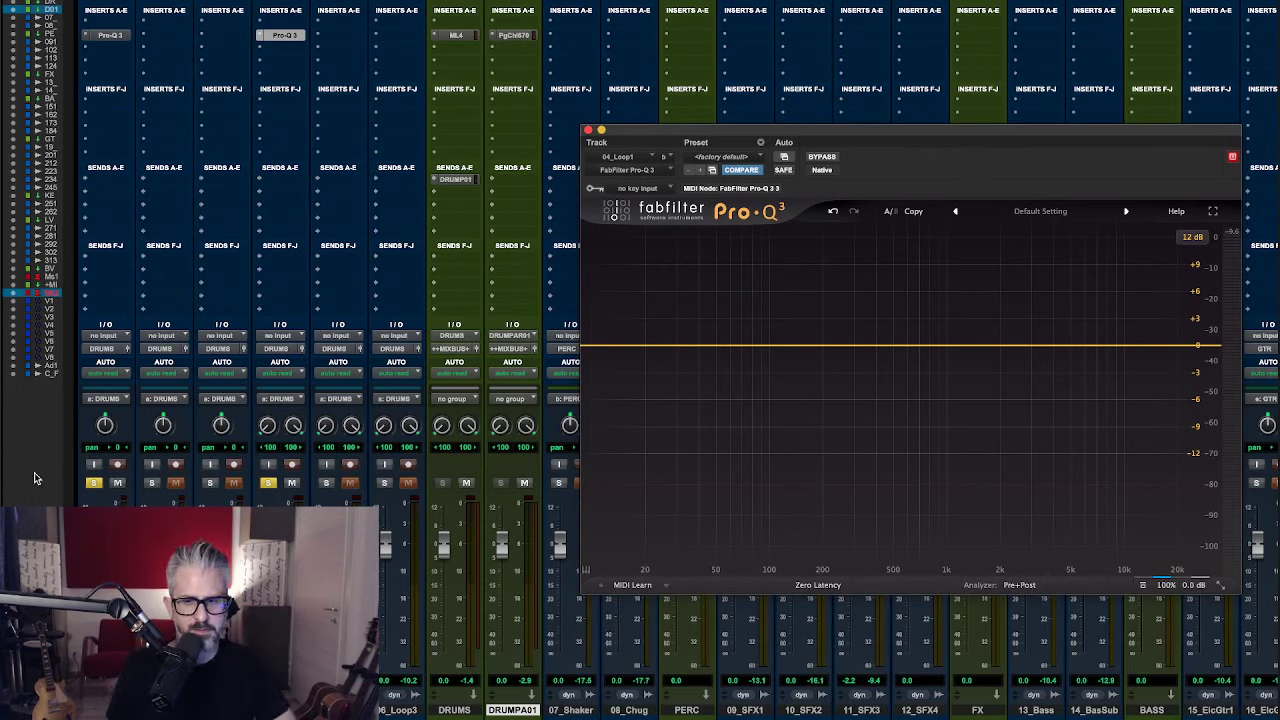
- Close the Pro-Q 3 window and take 04_Loop1 and 01_Kick out of solo
{"action": "key", "text": "space"}
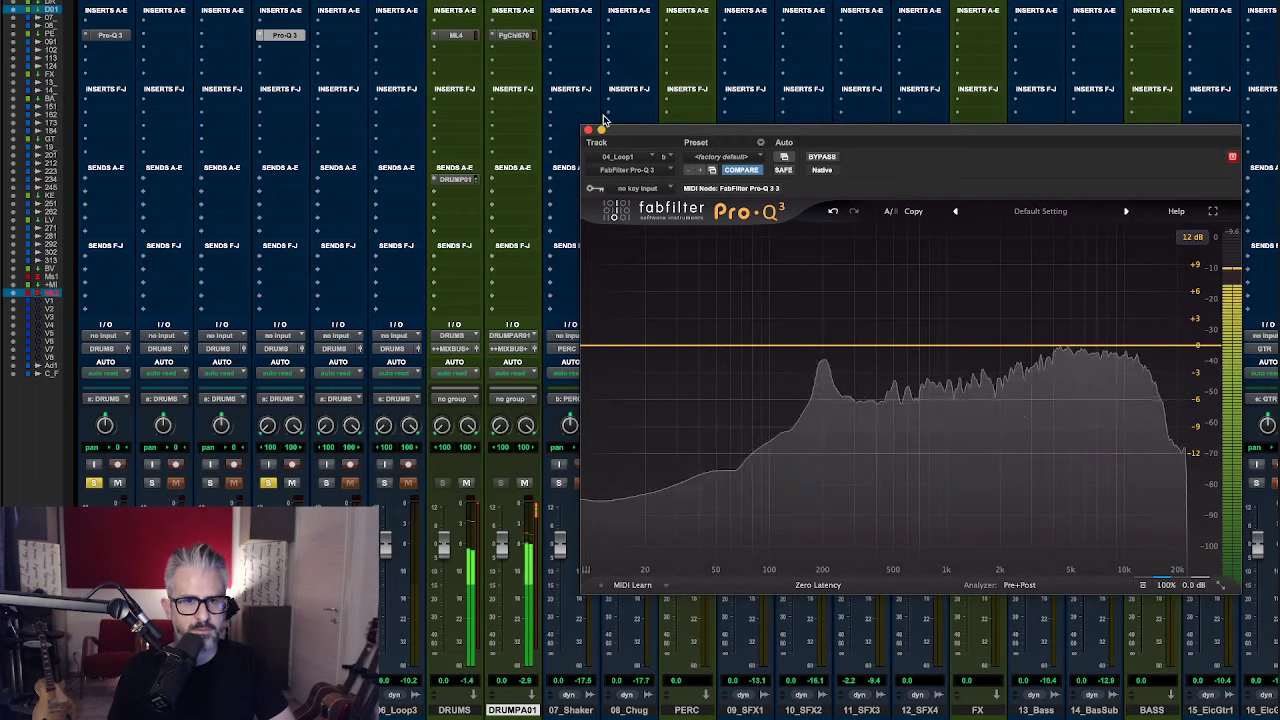
{"action": "left_click", "coordinate": [589, 131]}
{"action": "left_click", "coordinate": [267, 483]}
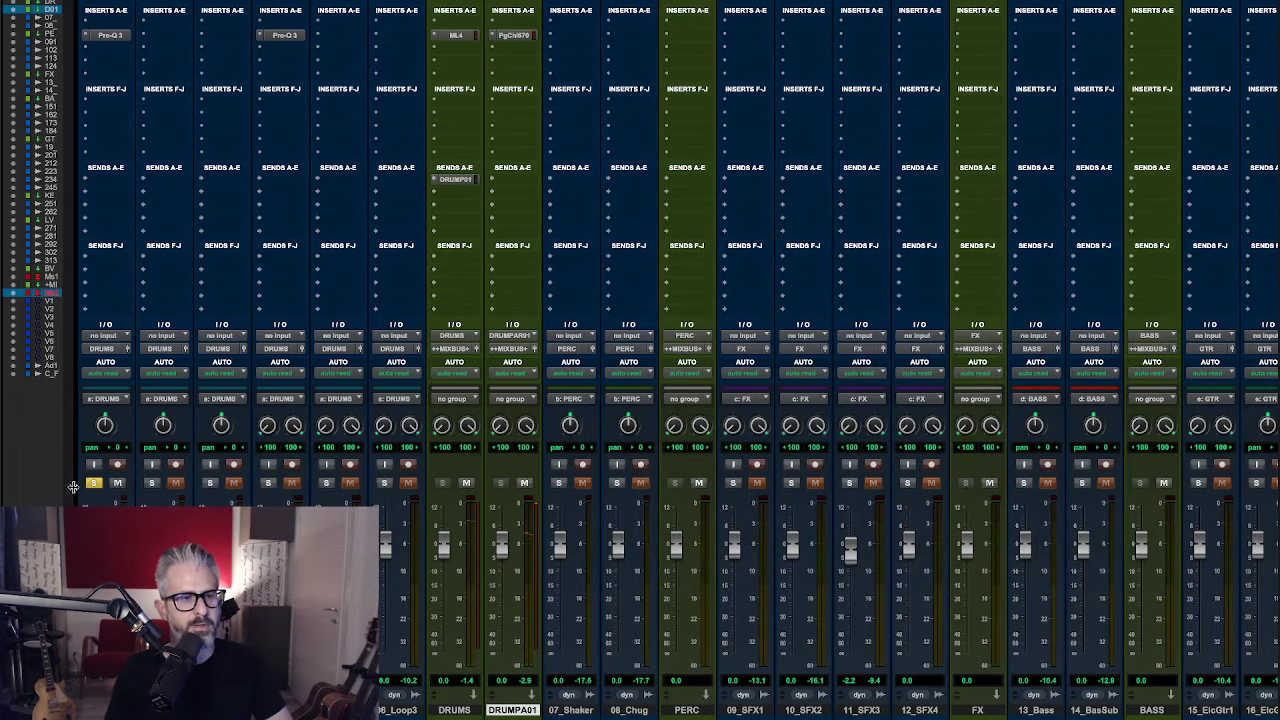
{"action": "left_click", "coordinate": [93, 483]}
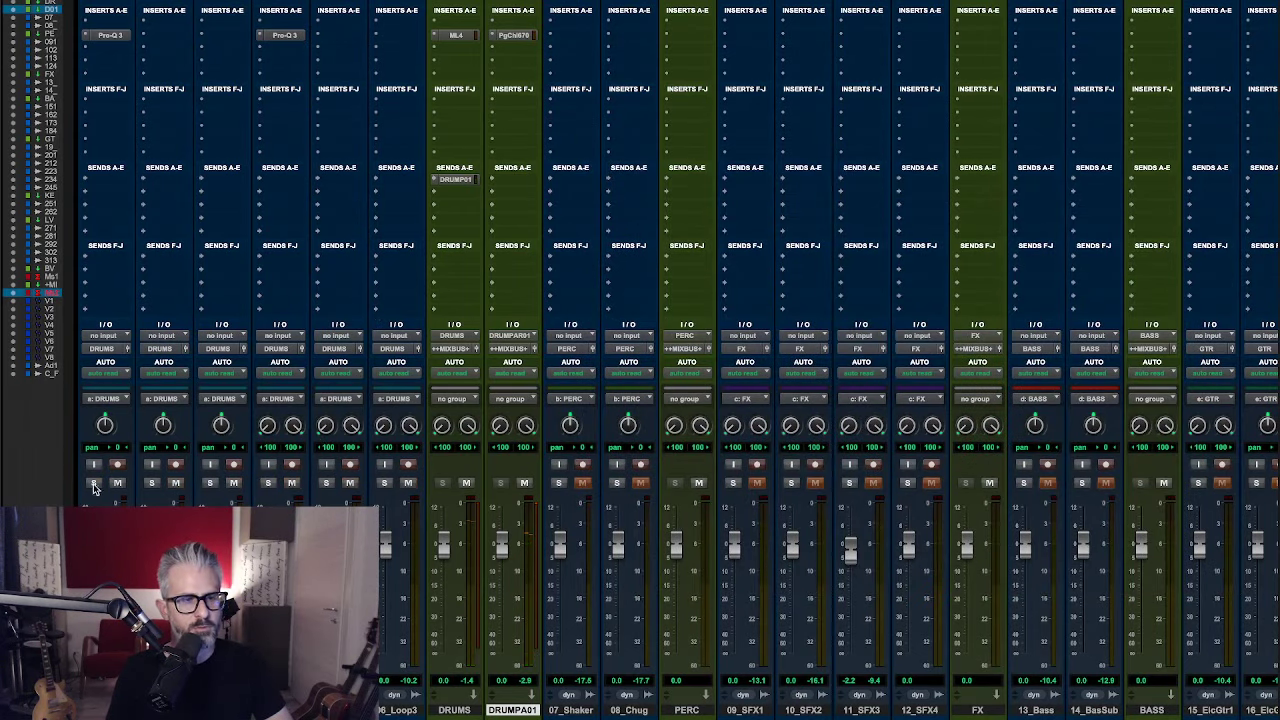
- Solo 03_HiHat and insert Mod Delay III (mono/stereo) in its first insert slot
{"action": "left_click", "coordinate": [210, 484]}
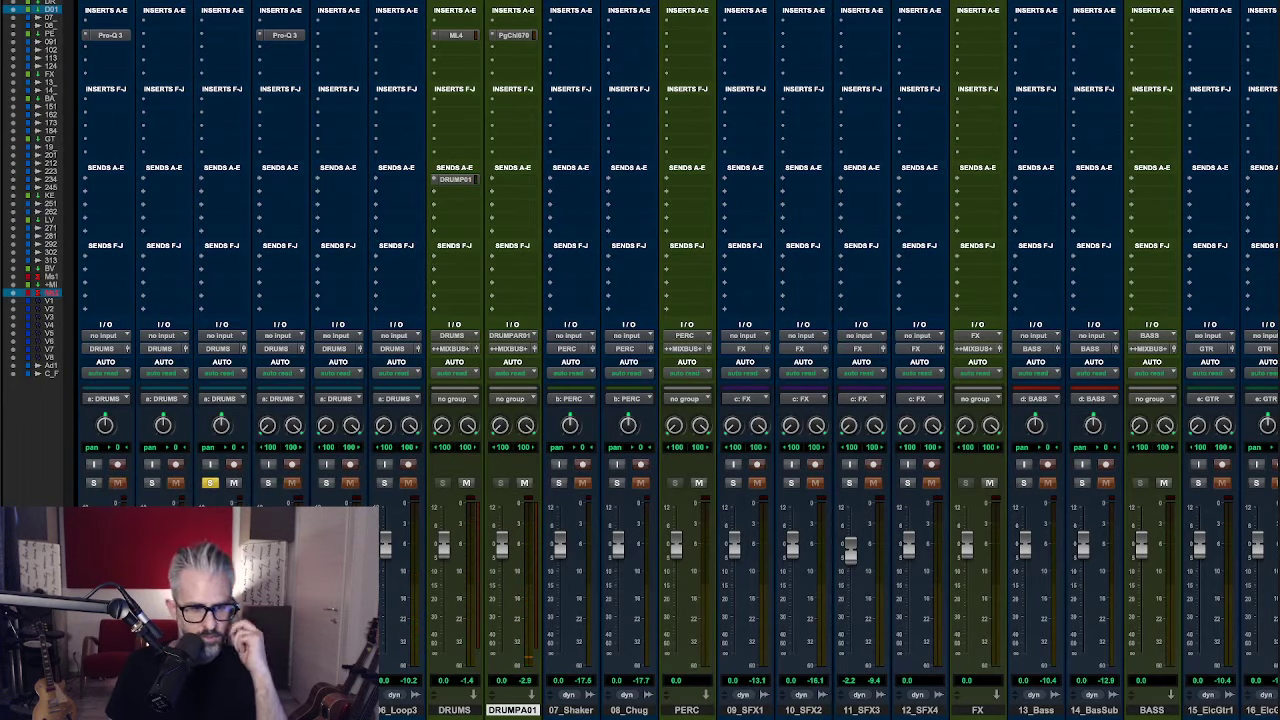
{"action": "left_click", "coordinate": [233, 40]}
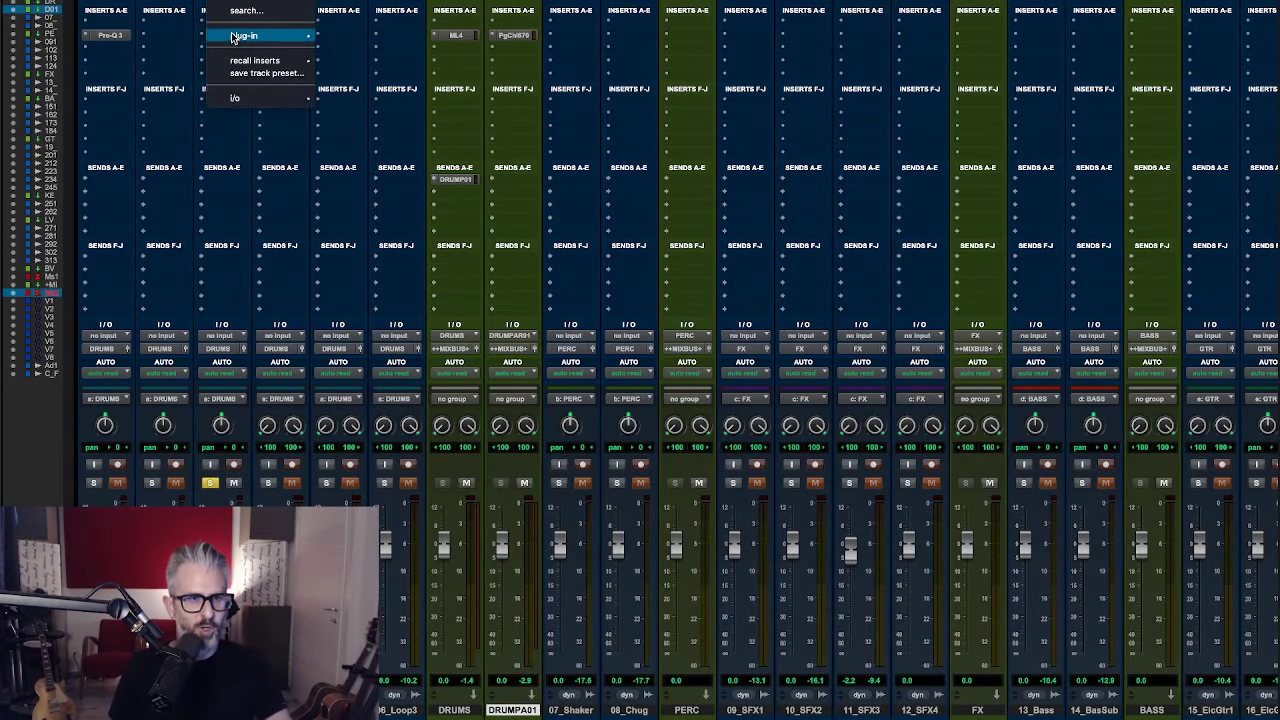
{"action": "mouse_move", "coordinate": [233, 38]}
{"action": "left_click", "coordinate": [271, 13]}
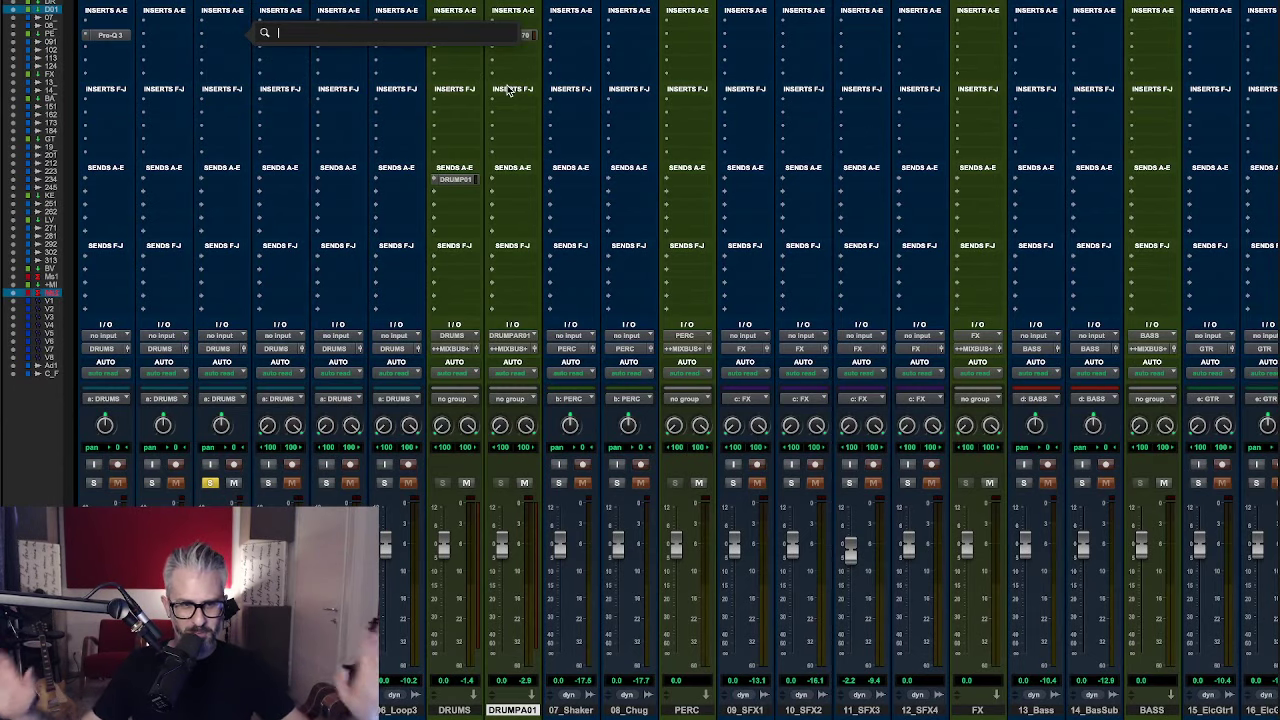
{"action": "type", "text": "m"}
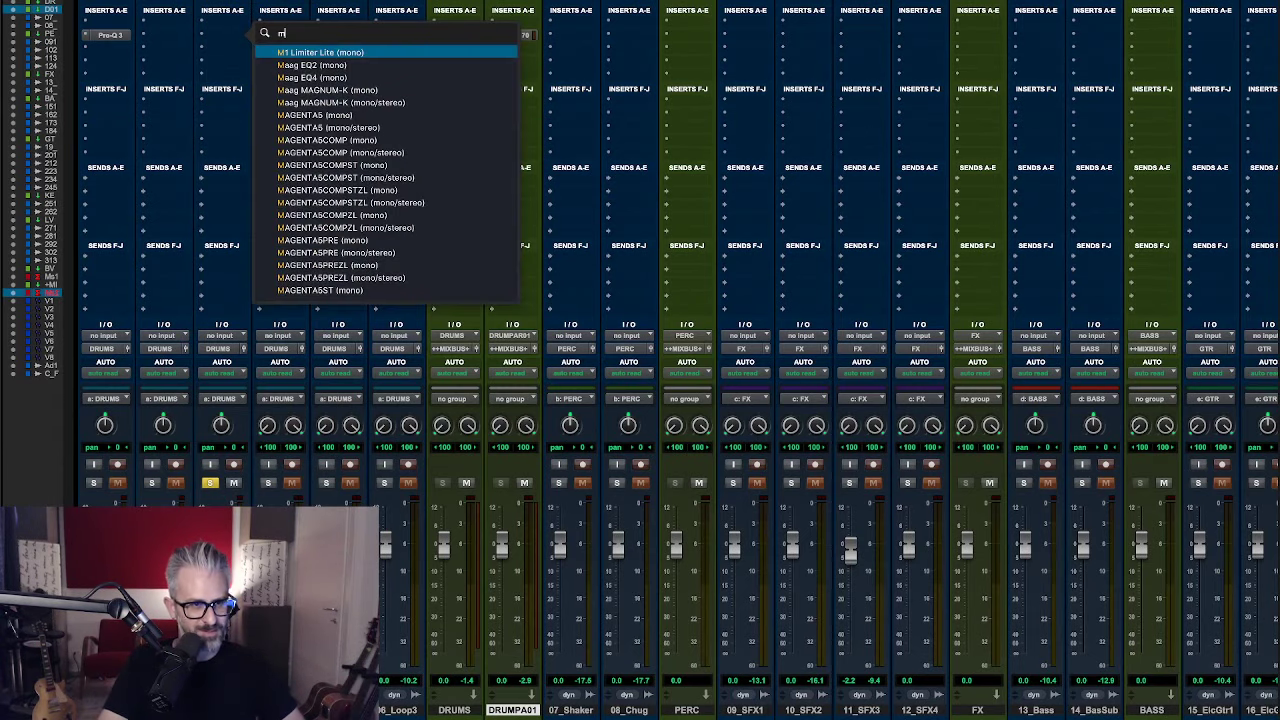
{"action": "type", "text": "od"}
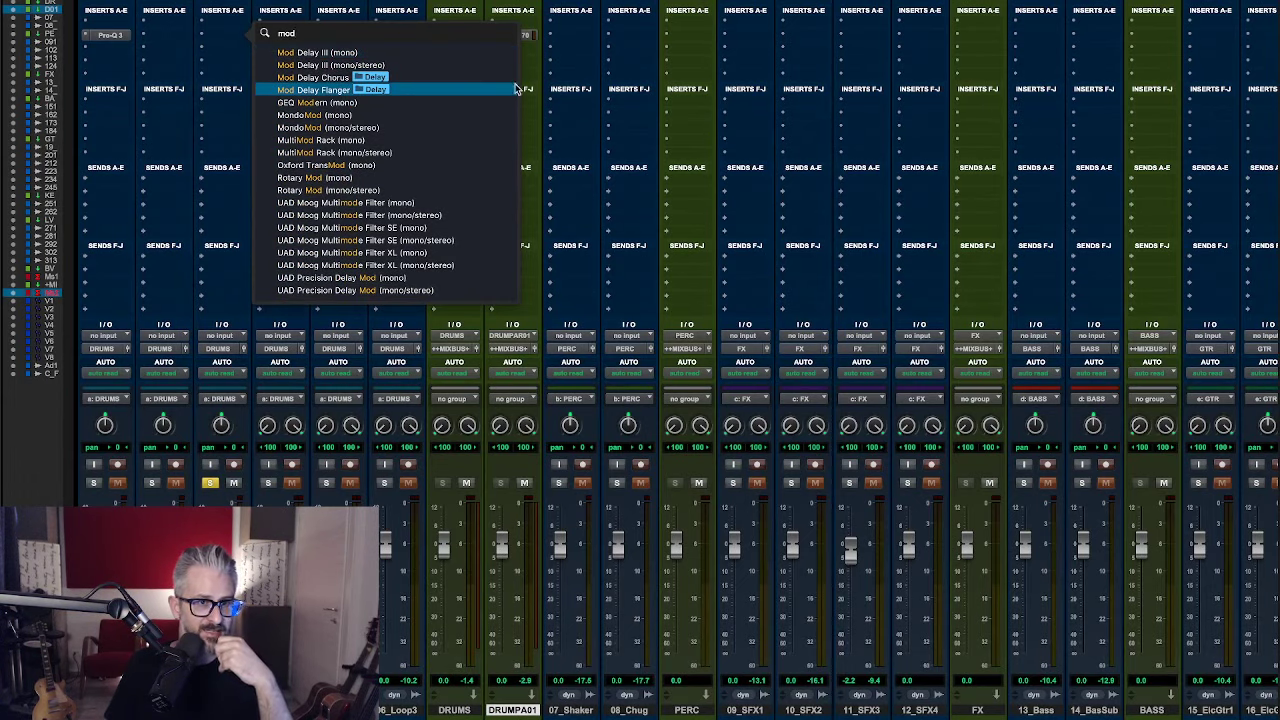
{"action": "left_click", "coordinate": [463, 64]}
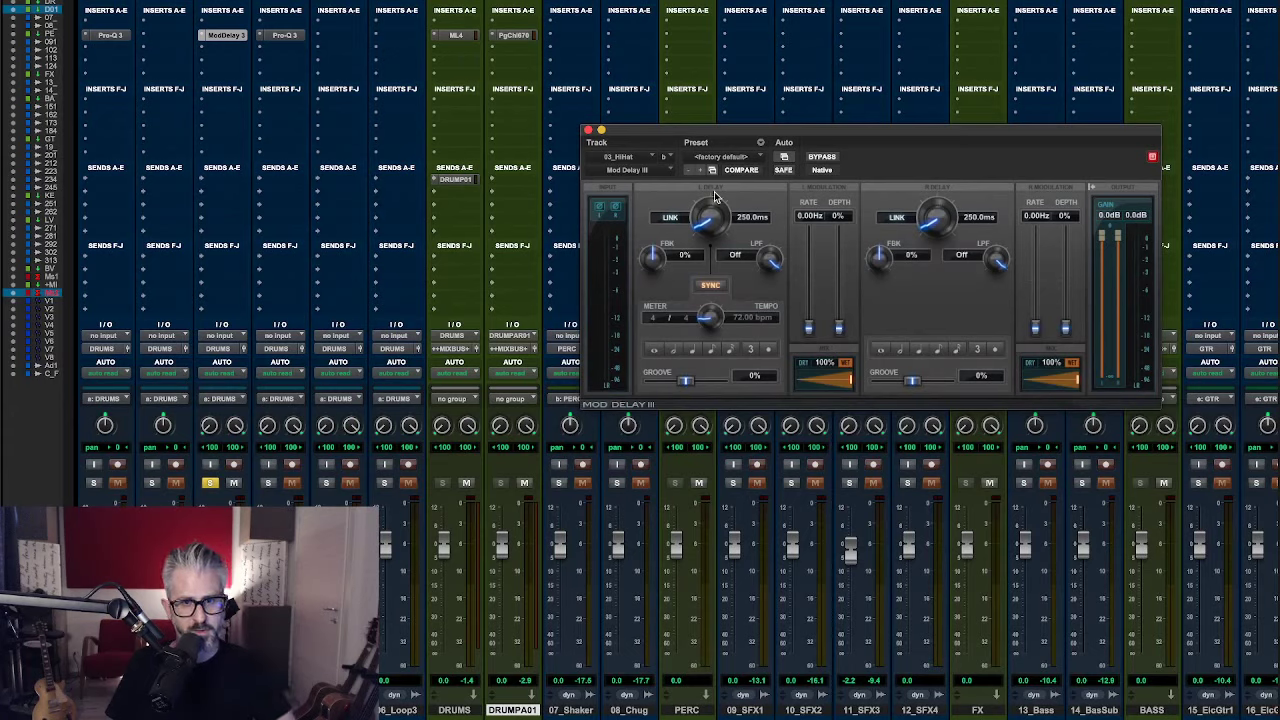
- Set the hi-hat delay's left side to 0 ms with 0% mix and its right delay to 11 ms
{"action": "left_click_drag", "start_coordinate": [714, 226], "coordinate": [695, 359]}
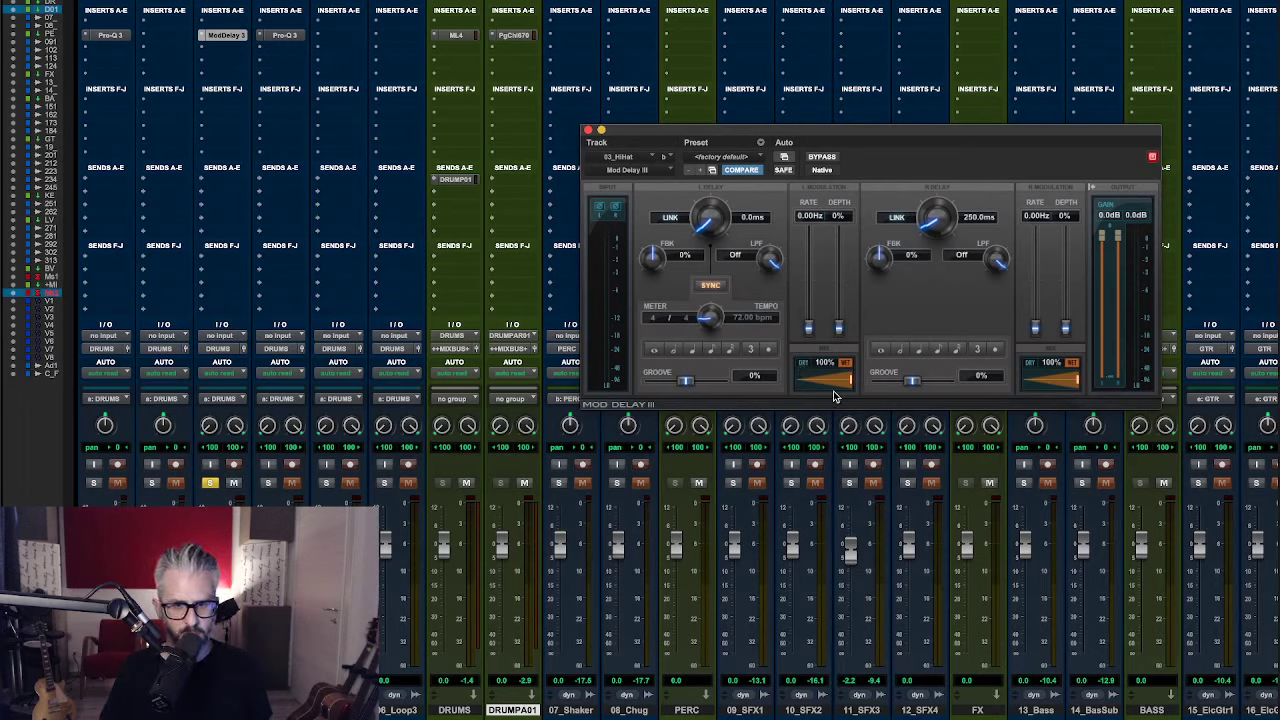
{"action": "left_click_drag", "start_coordinate": [836, 376], "coordinate": [633, 407]}
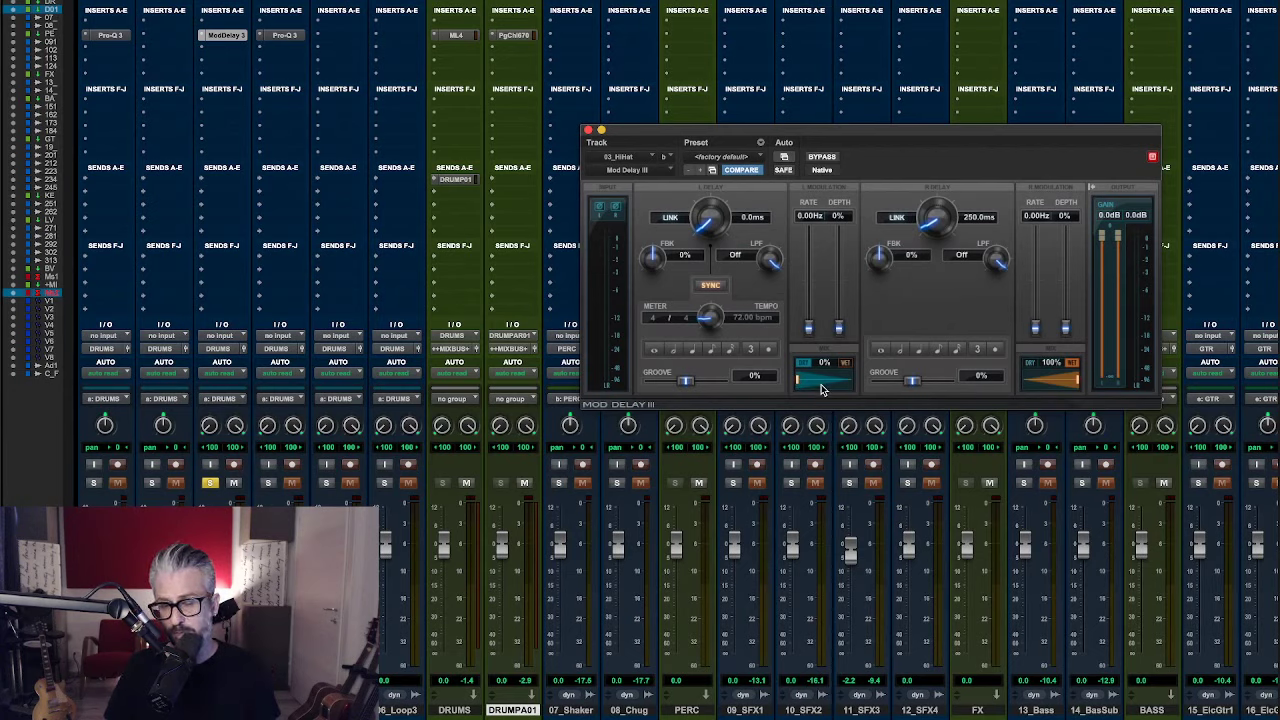
{"action": "left_click", "coordinate": [977, 219]}
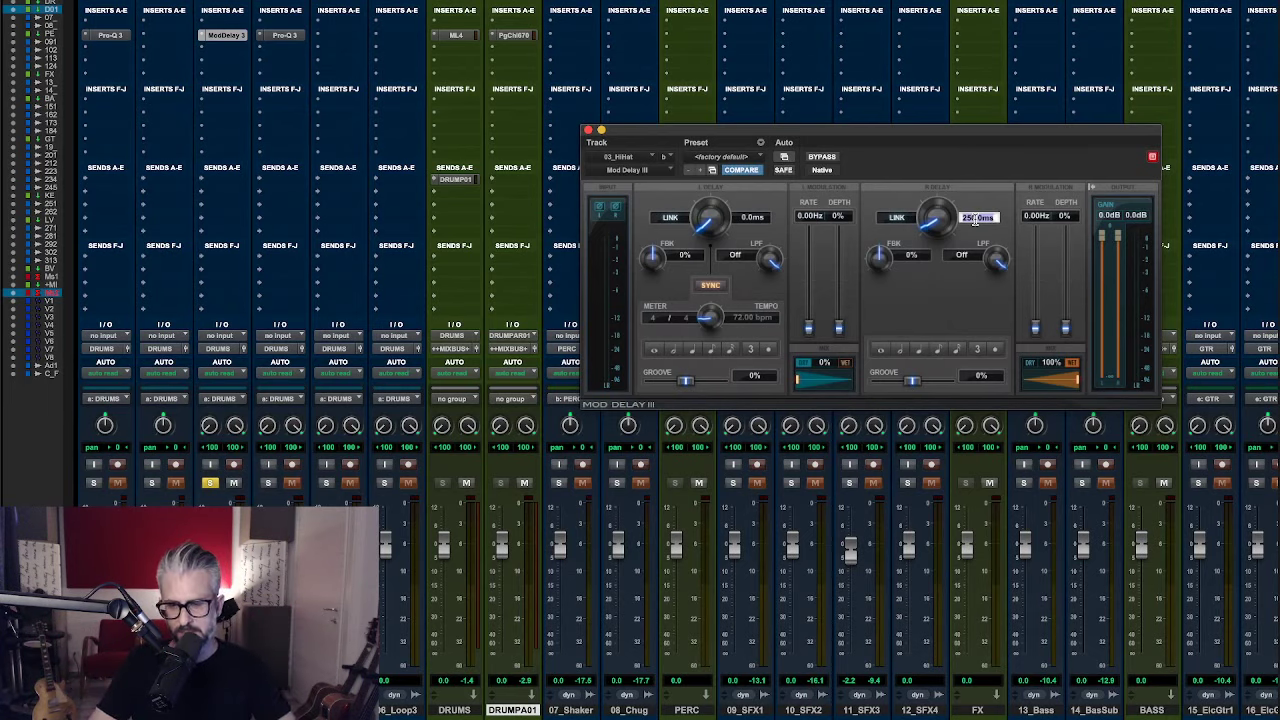
{"action": "type", "text": "11"}
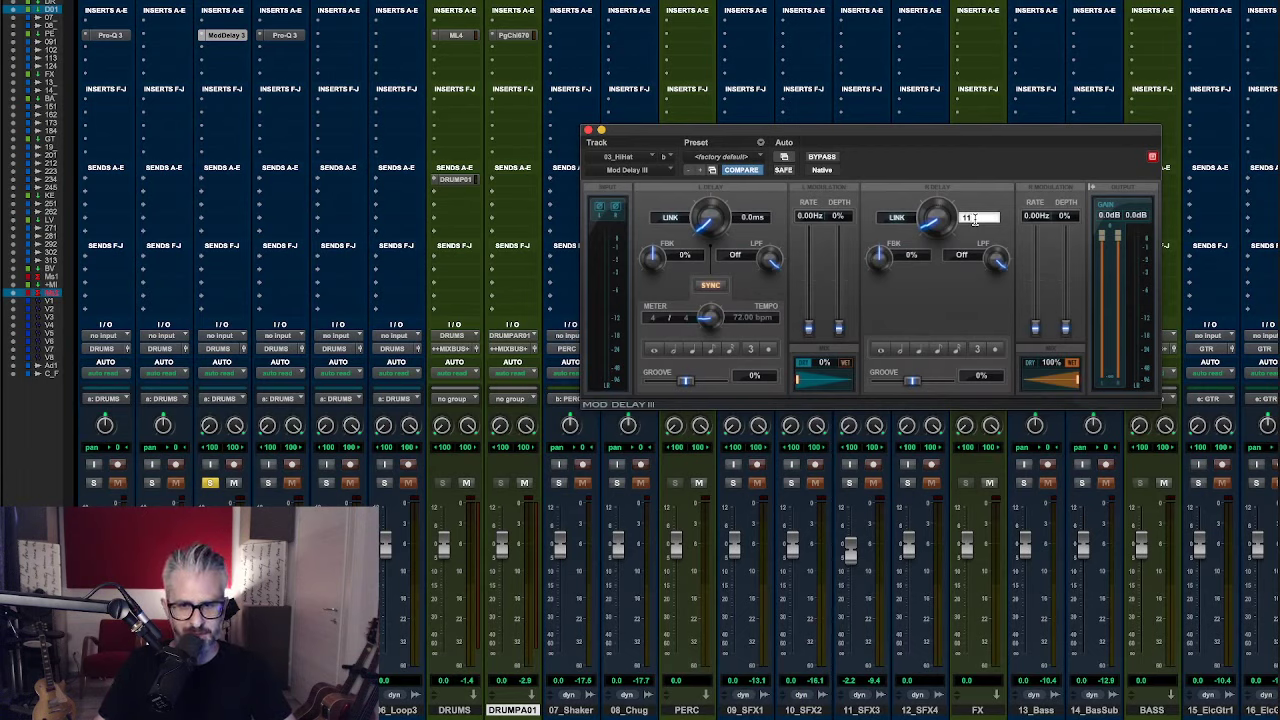
{"action": "key", "text": "Return"}
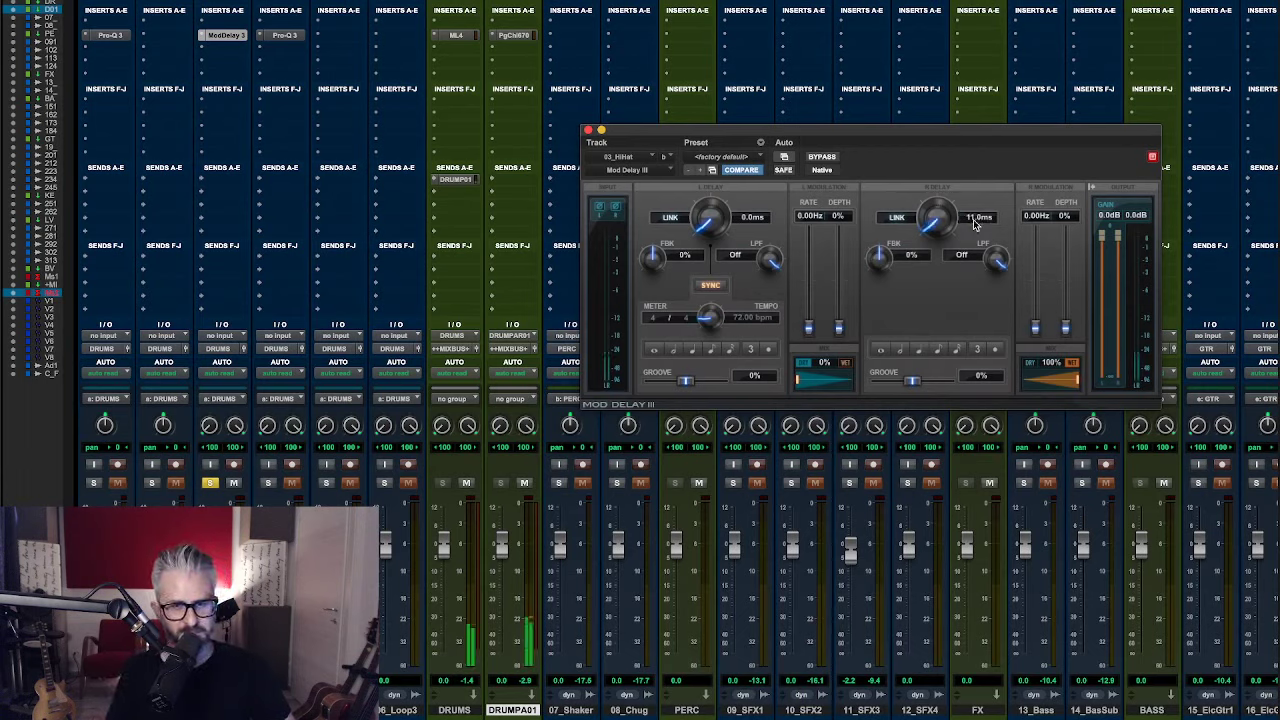
- Compare the soloed hi-hat with Mod Delay III bypassed and active, leaving the delay active
{"action": "left_click", "coordinate": [822, 158]}
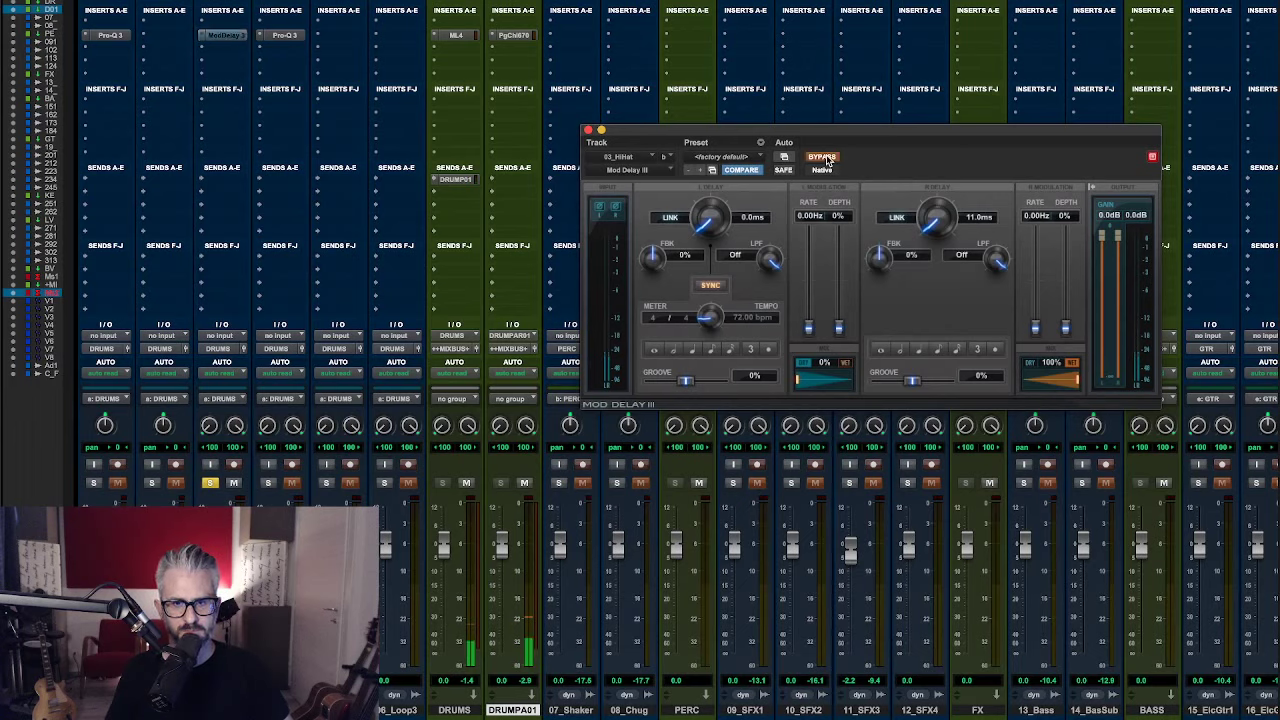
{"action": "left_click", "coordinate": [823, 158]}
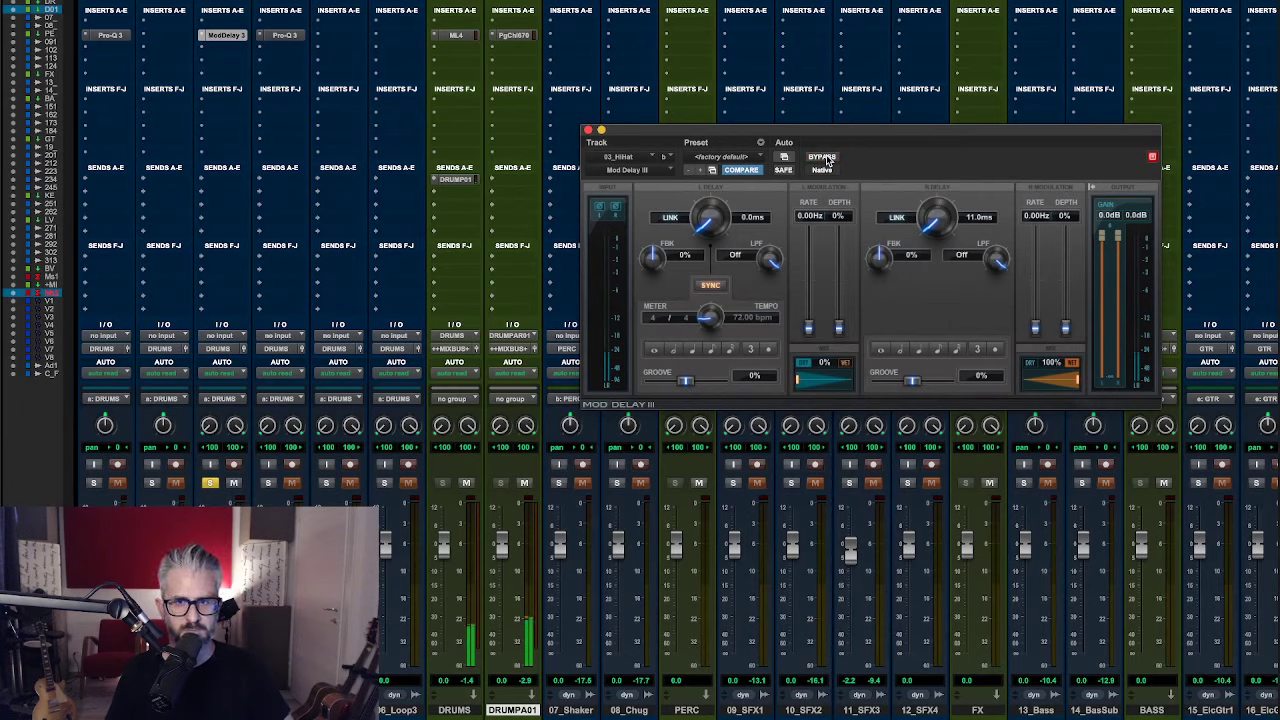
{"action": "left_click", "coordinate": [822, 158]}
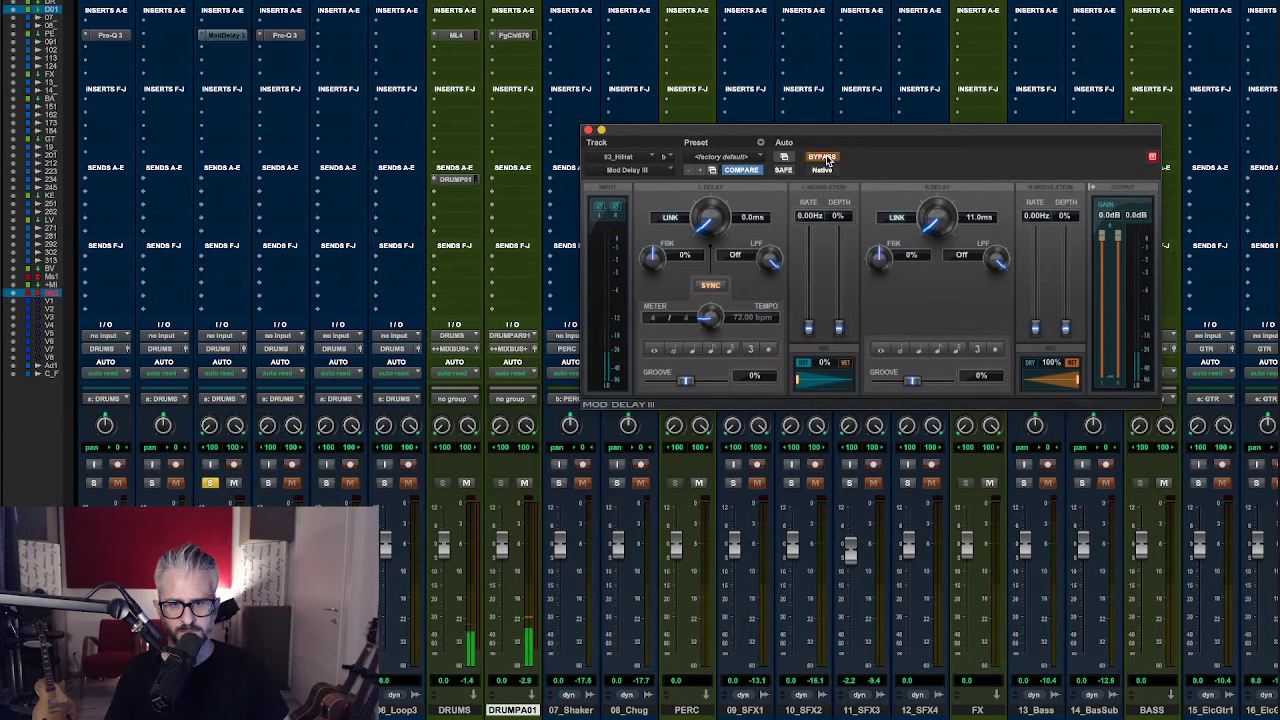
{"action": "left_click", "coordinate": [823, 158]}
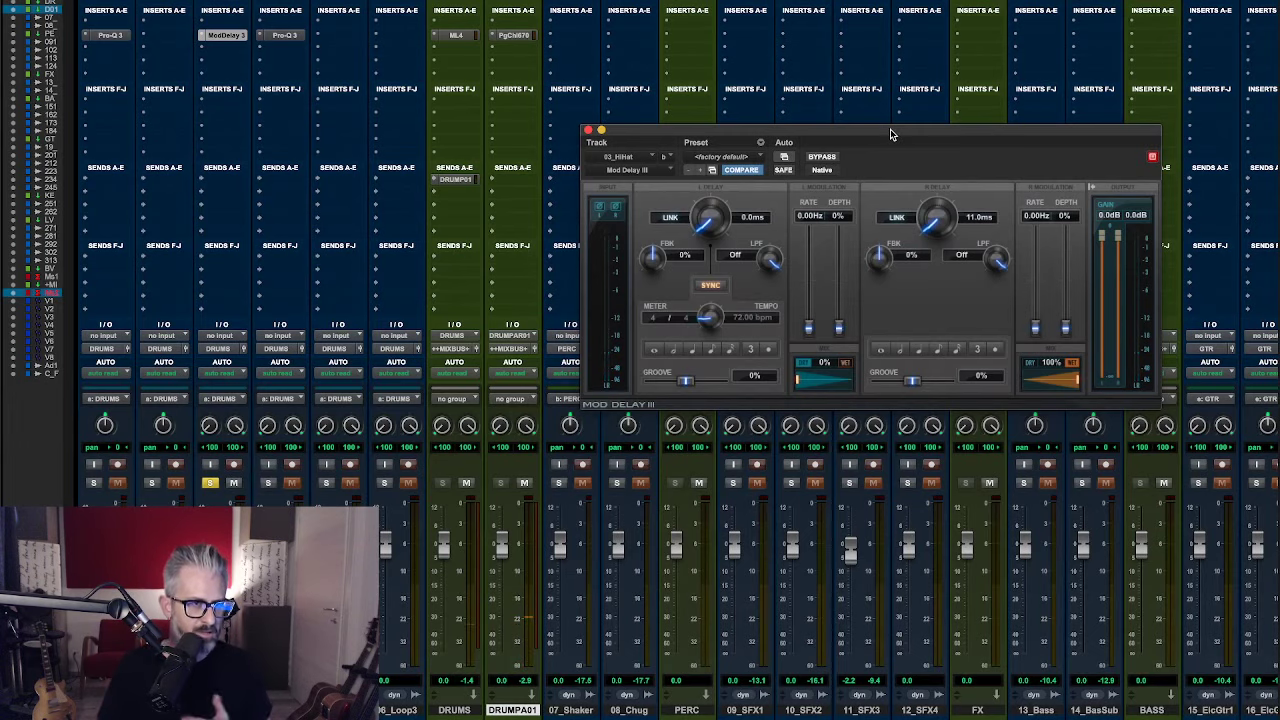
- Unsolo 03_HiHat, compare its delay with bypass within the full drums and close Mod Delay III
{"action": "left_click", "coordinate": [210, 483]}
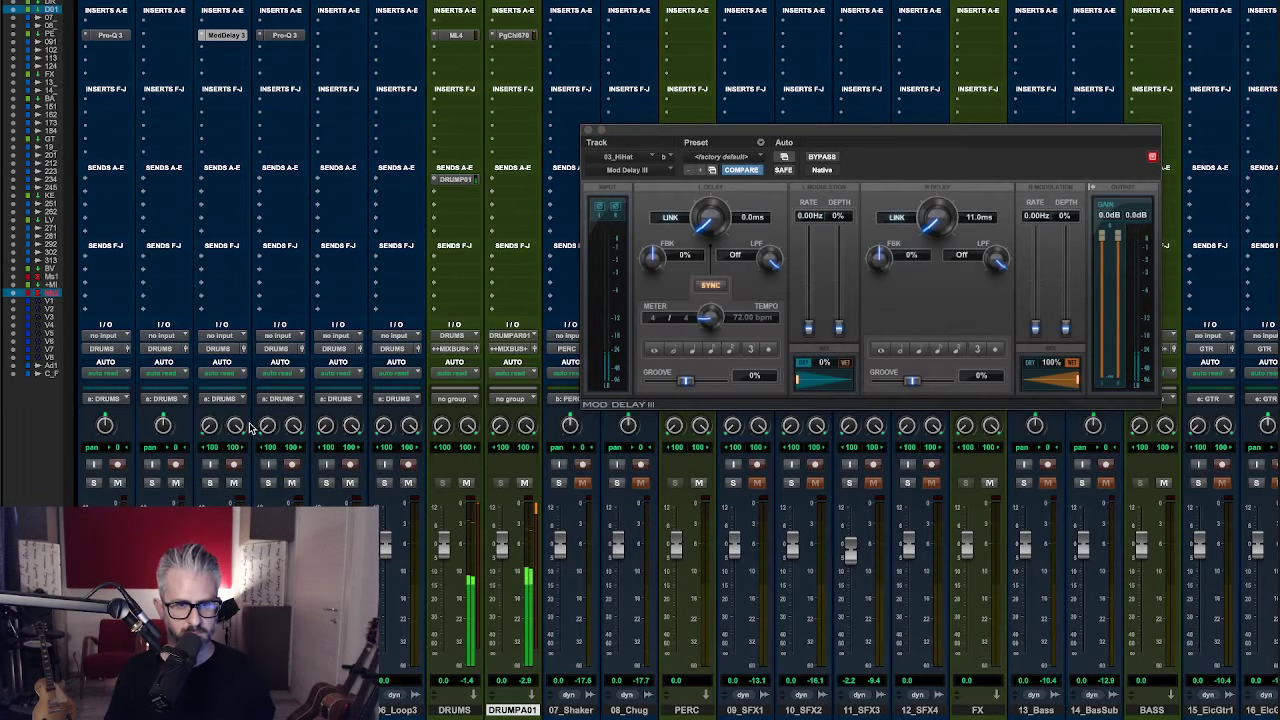
{"action": "left_click", "coordinate": [826, 162]}
{"action": "left_click", "coordinate": [822, 157]}
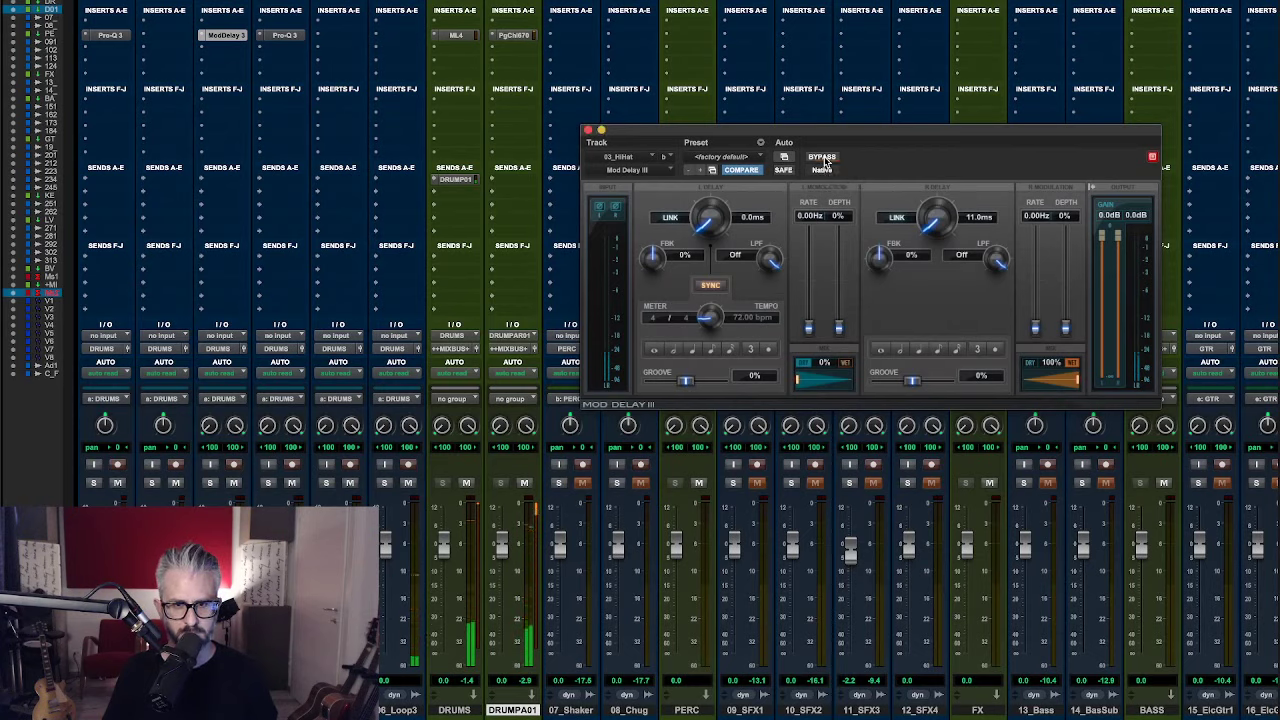
{"action": "left_click", "coordinate": [824, 160]}
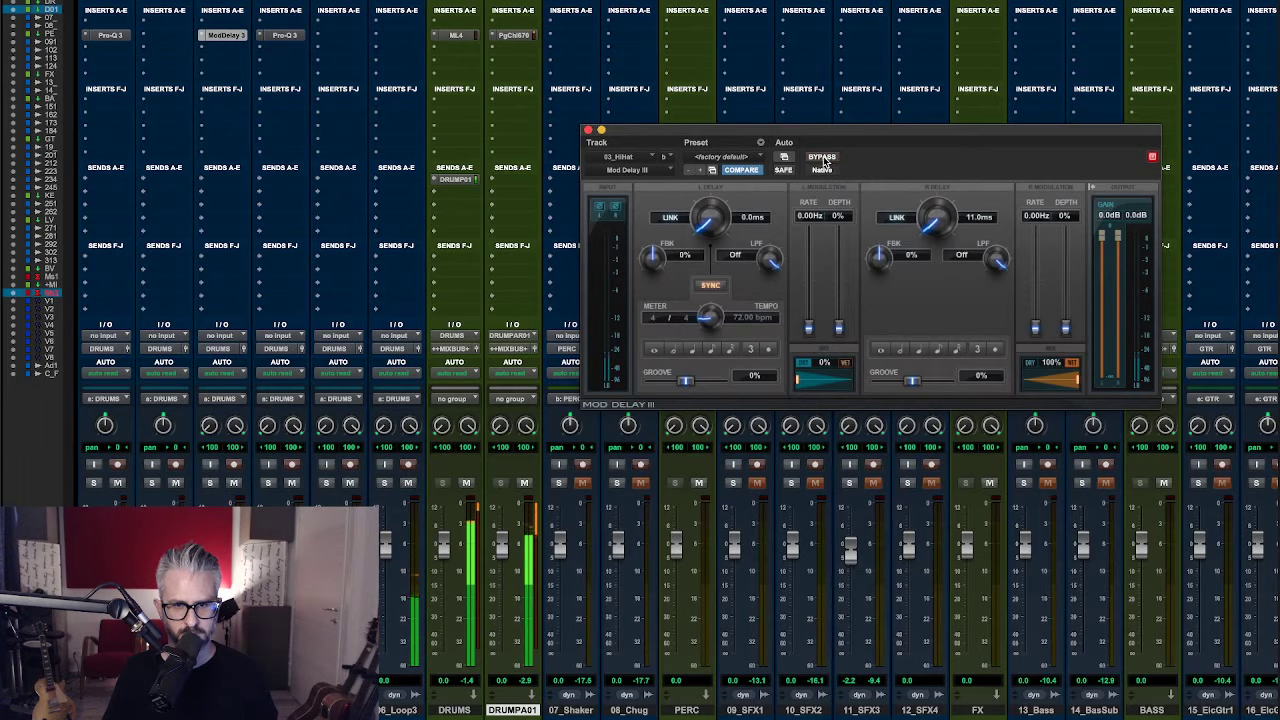
{"action": "left_click", "coordinate": [588, 131]}
- Create a second send on DRUMS to a new stereo aux input track named DRUM AMB 01
{"action": "scroll", "coordinate": [597, 126], "scroll_direction": "right", "scroll_amount": 2}
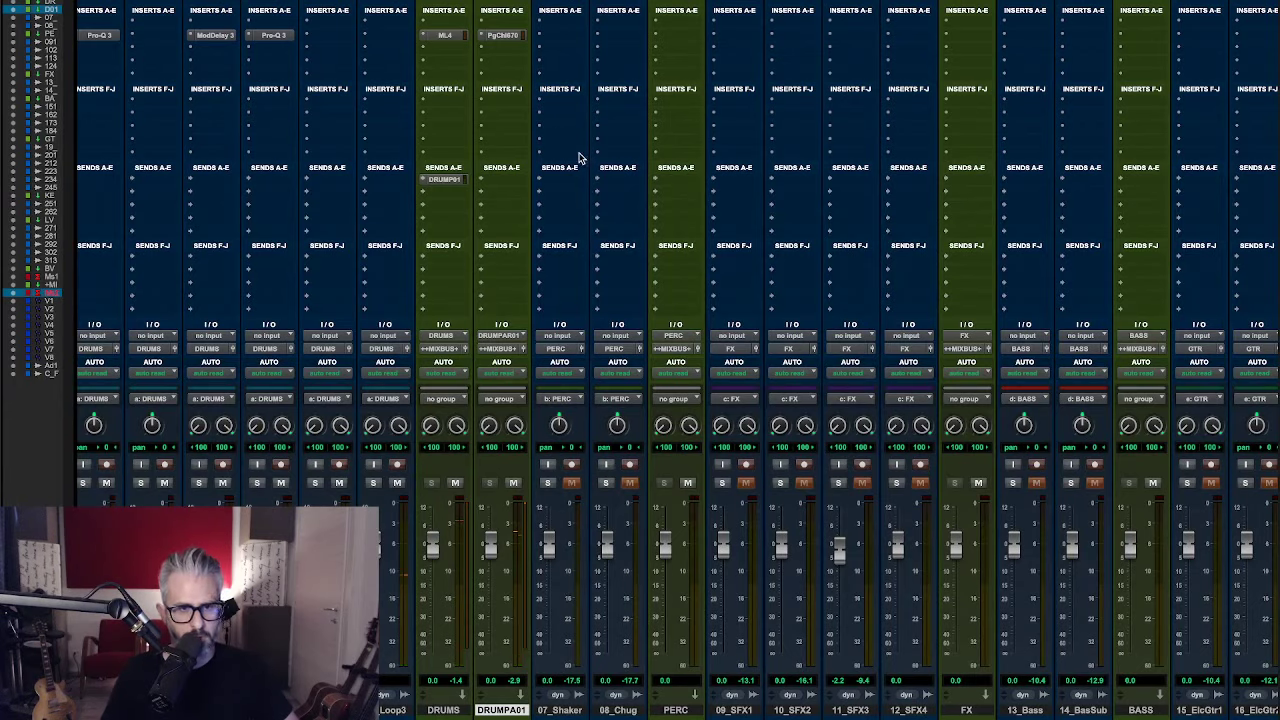
{"action": "scroll", "coordinate": [480, 200], "scroll_direction": "right", "scroll_amount": 2}
{"action": "left_click", "coordinate": [442, 195]}
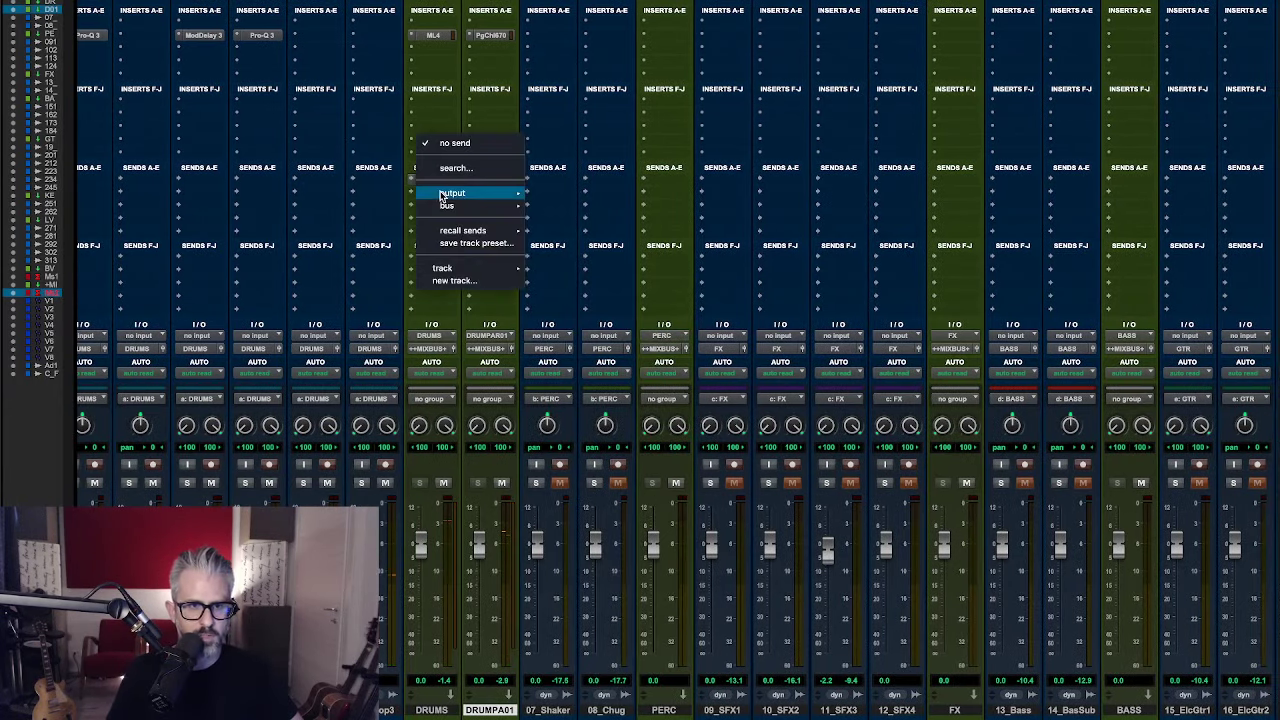
{"action": "left_click", "coordinate": [445, 280]}
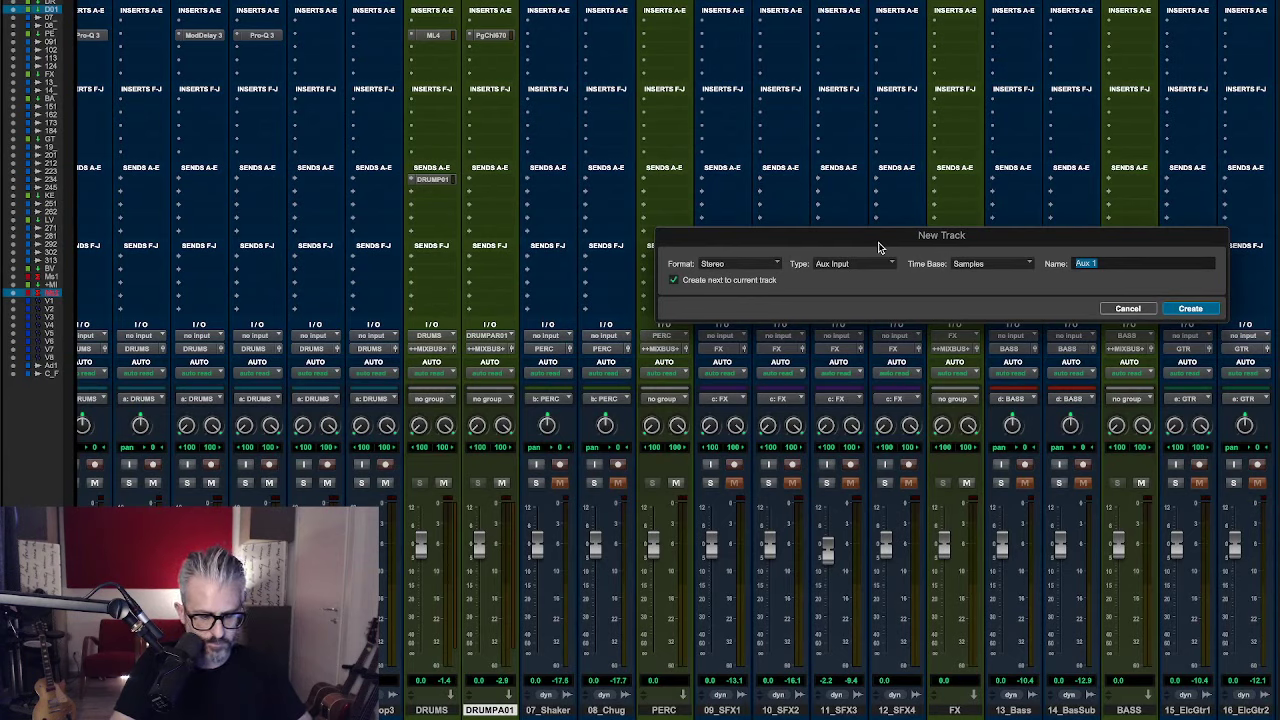
{"action": "type", "text": "DRUM AMB"}
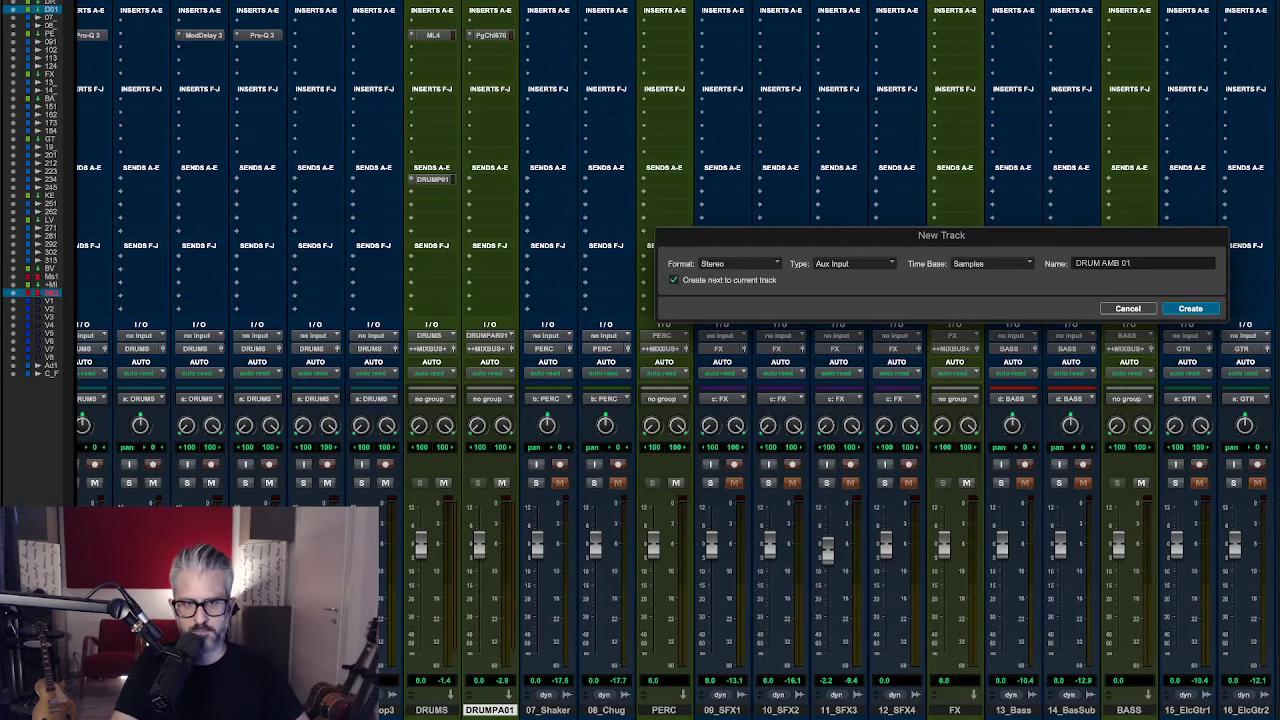
{"action": "key", "text": "Return"}
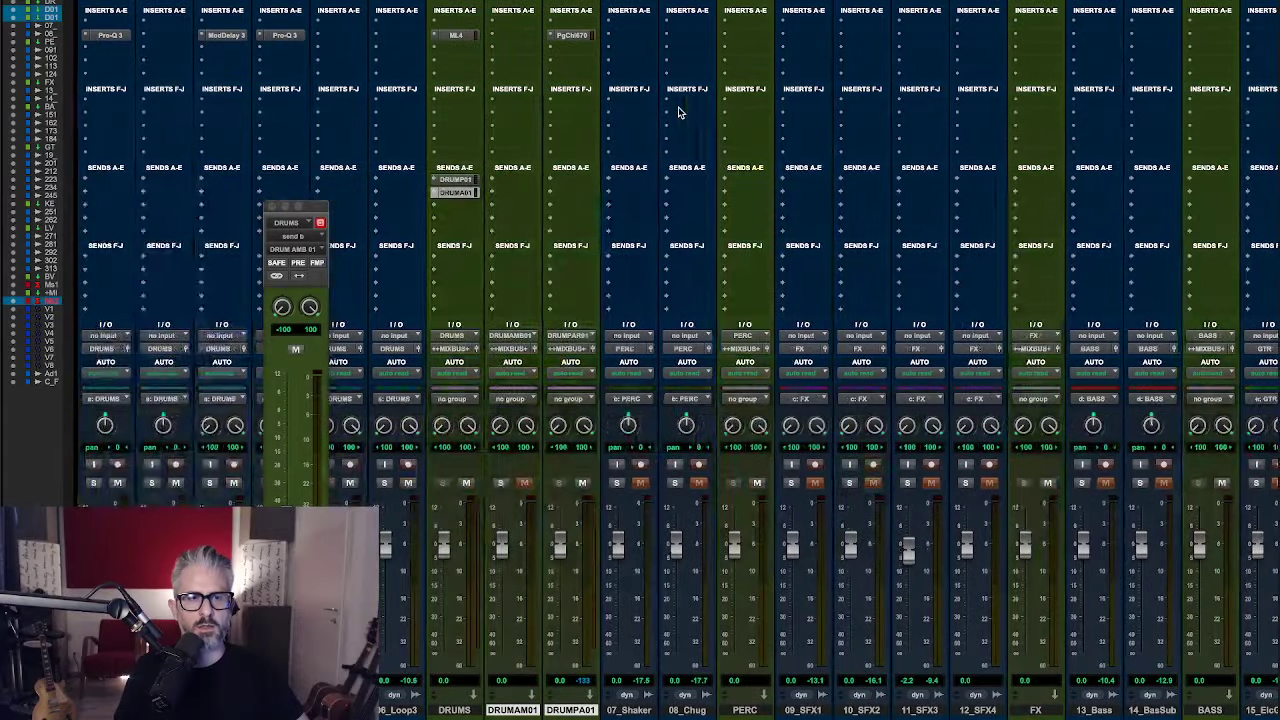
- Insert LX480 Essentials (stereo) on DRUM AMB 01 and close the DRUMS send window
{"action": "left_click", "coordinate": [504, 39]}
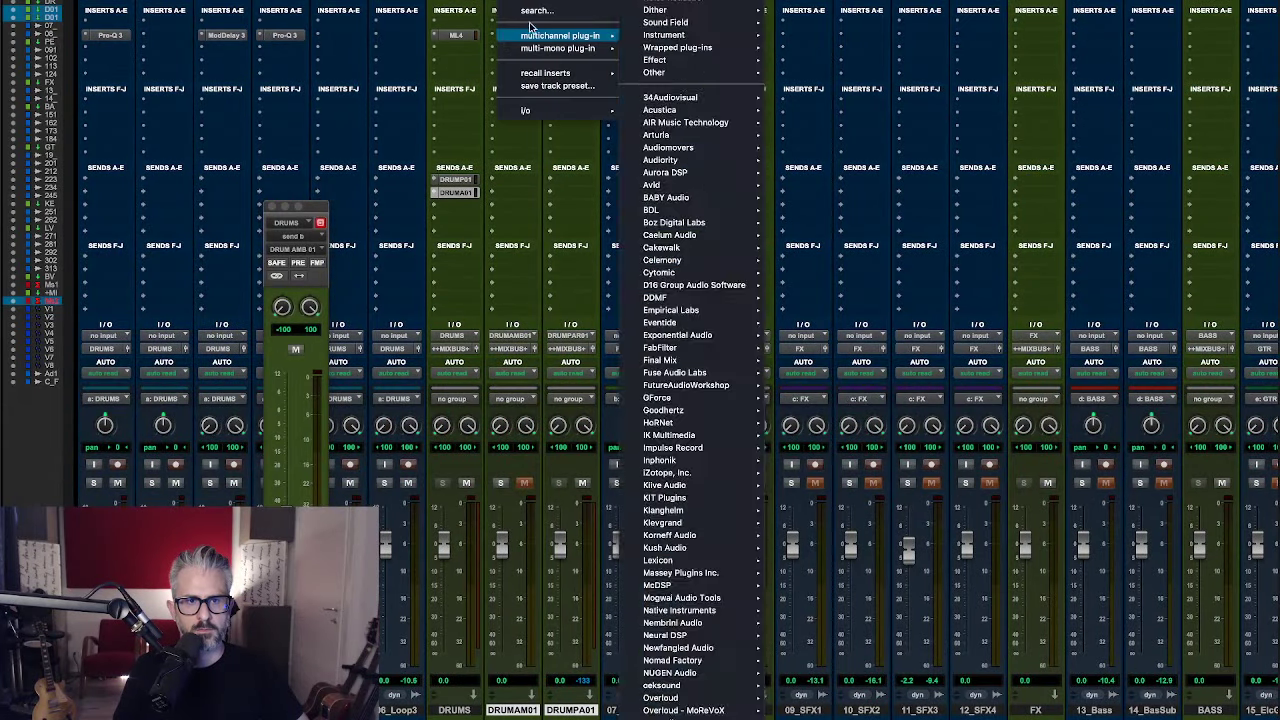
{"action": "left_click", "coordinate": [560, 15]}
{"action": "type", "text": "lx"}
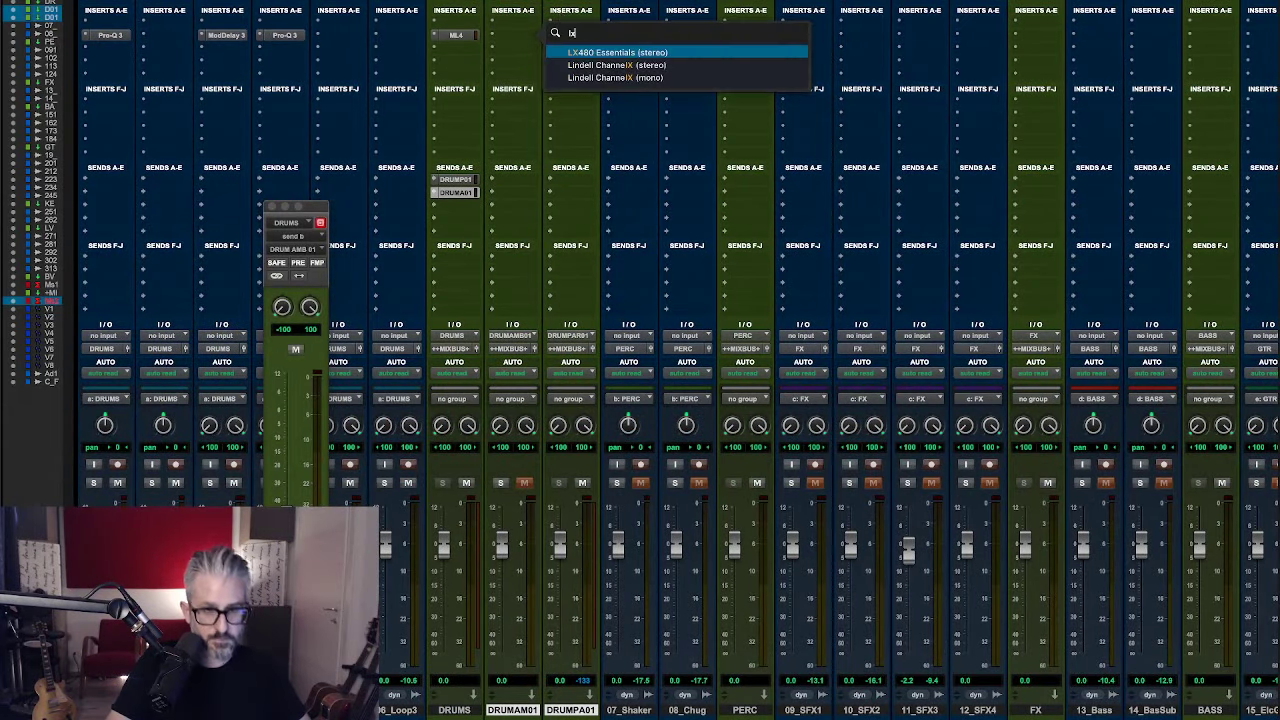
{"action": "left_click", "coordinate": [575, 52]}
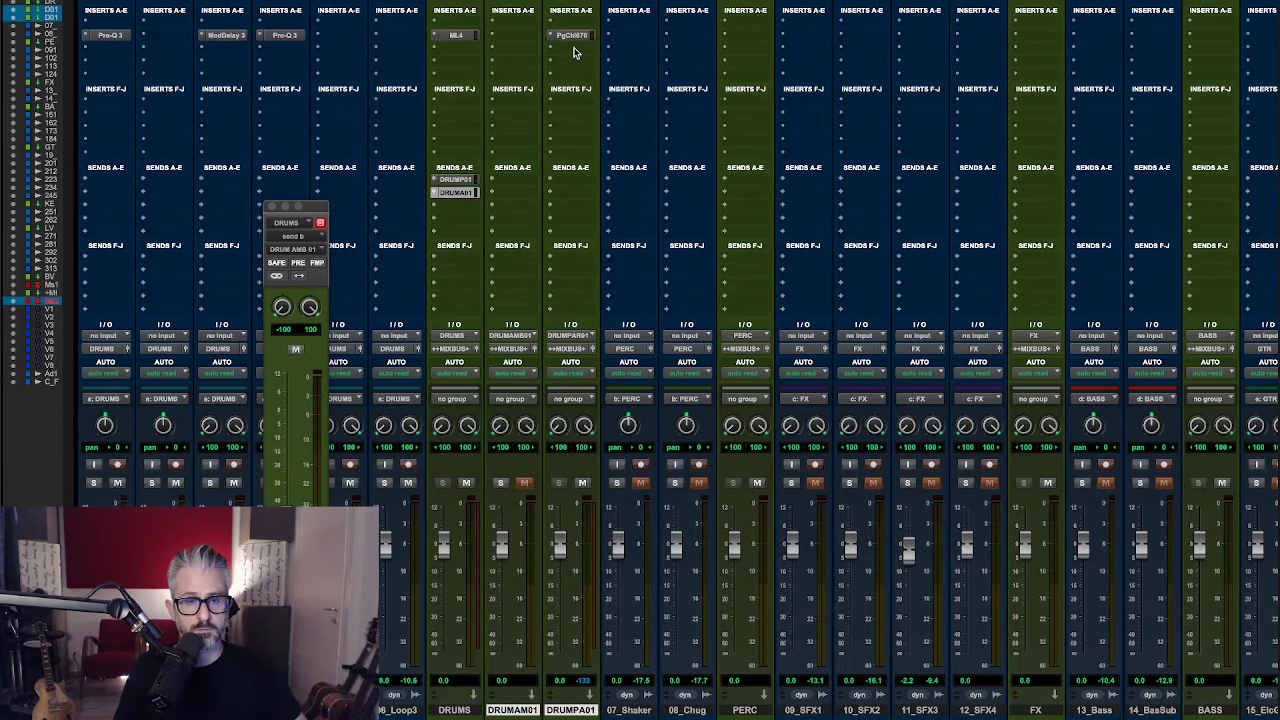
{"action": "left_click", "coordinate": [271, 205]}
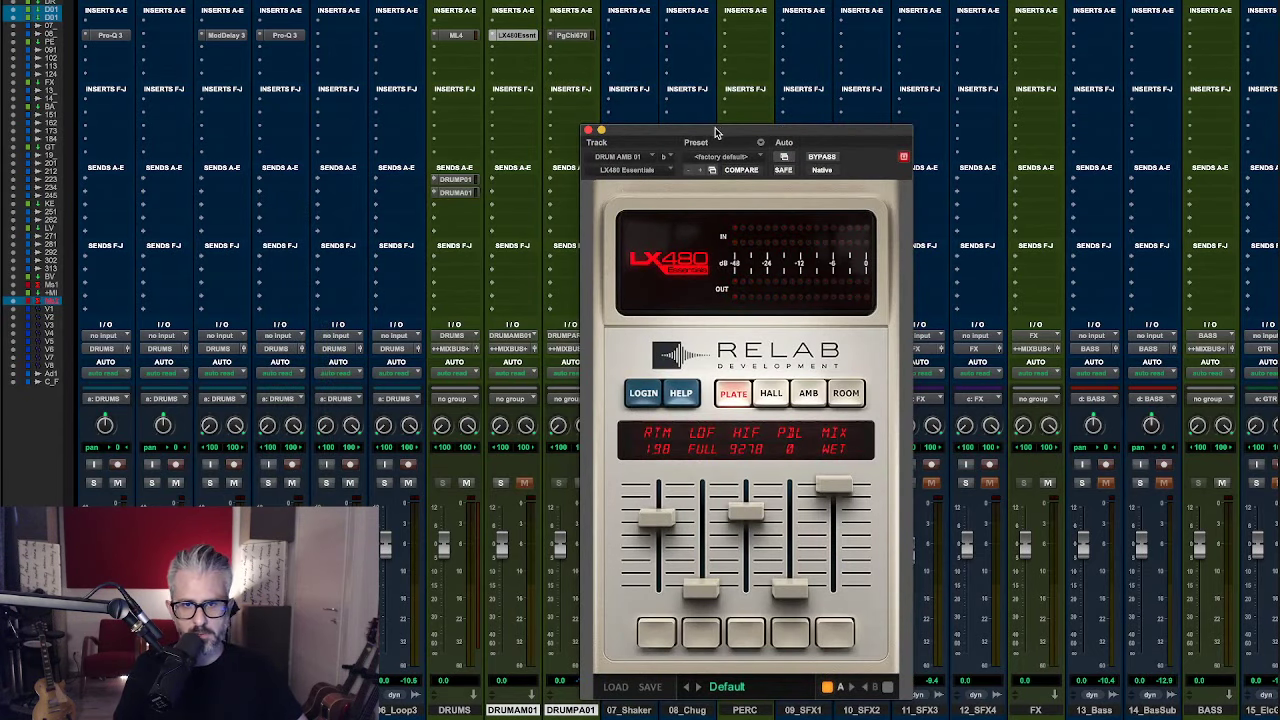
- Insert FabFilter Pro-Q 3 before LX480 Essentials on DRUM AMB 01 with a 12 dB/oct low cut at about 300 Hz
{"action": "left_click_drag", "start_coordinate": [715, 132], "coordinate": [845, 63]}
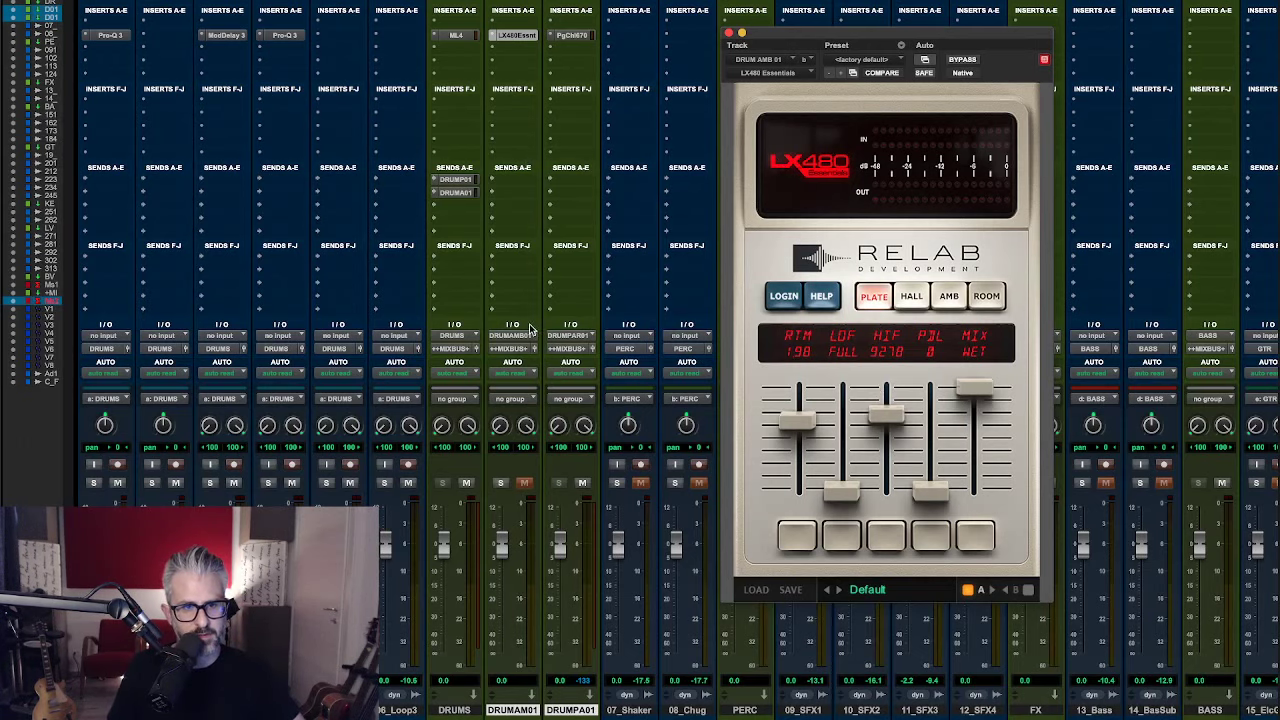
{"action": "left_click", "coordinate": [463, 193]}
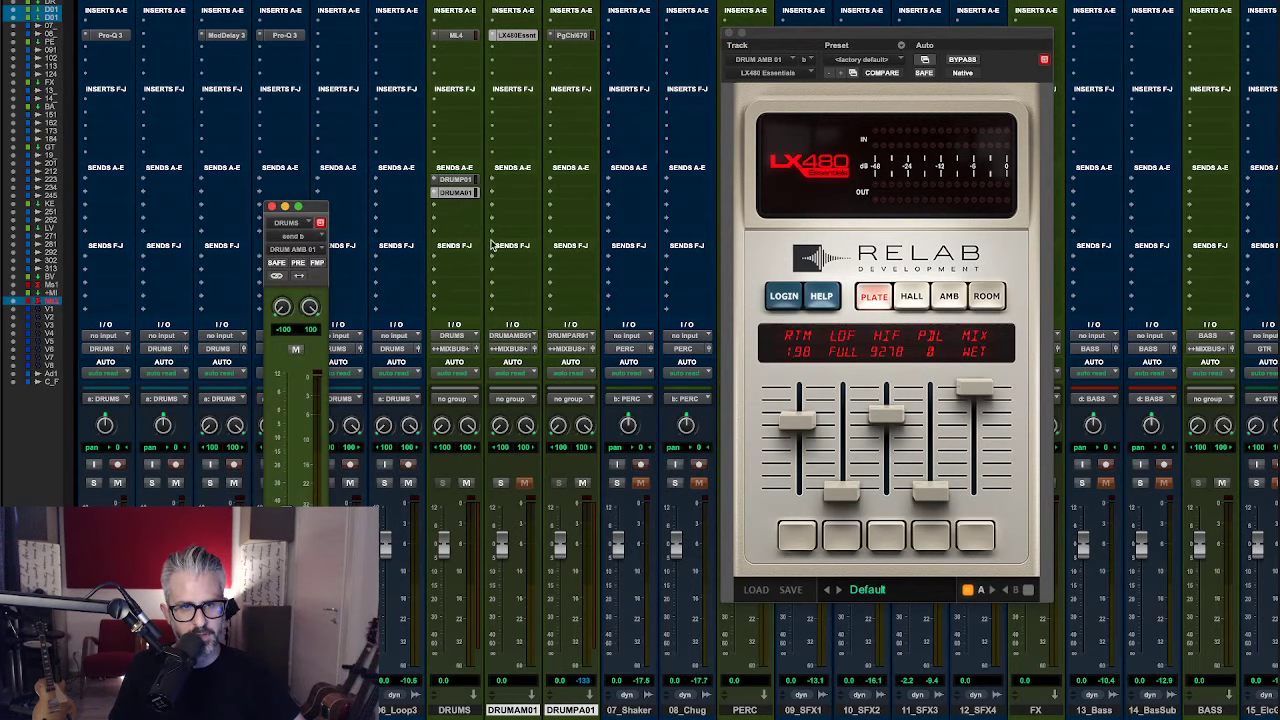
{"action": "left_click", "coordinate": [514, 26]}
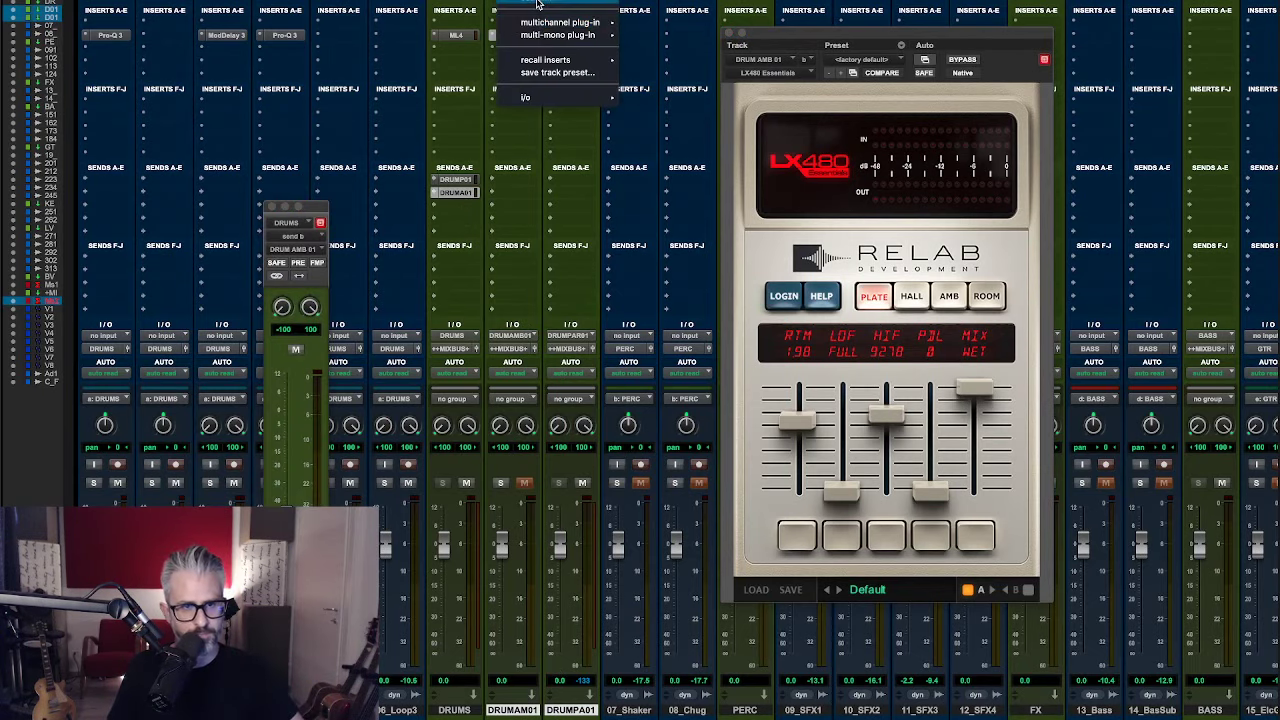
{"action": "type", "text": "q 3"}
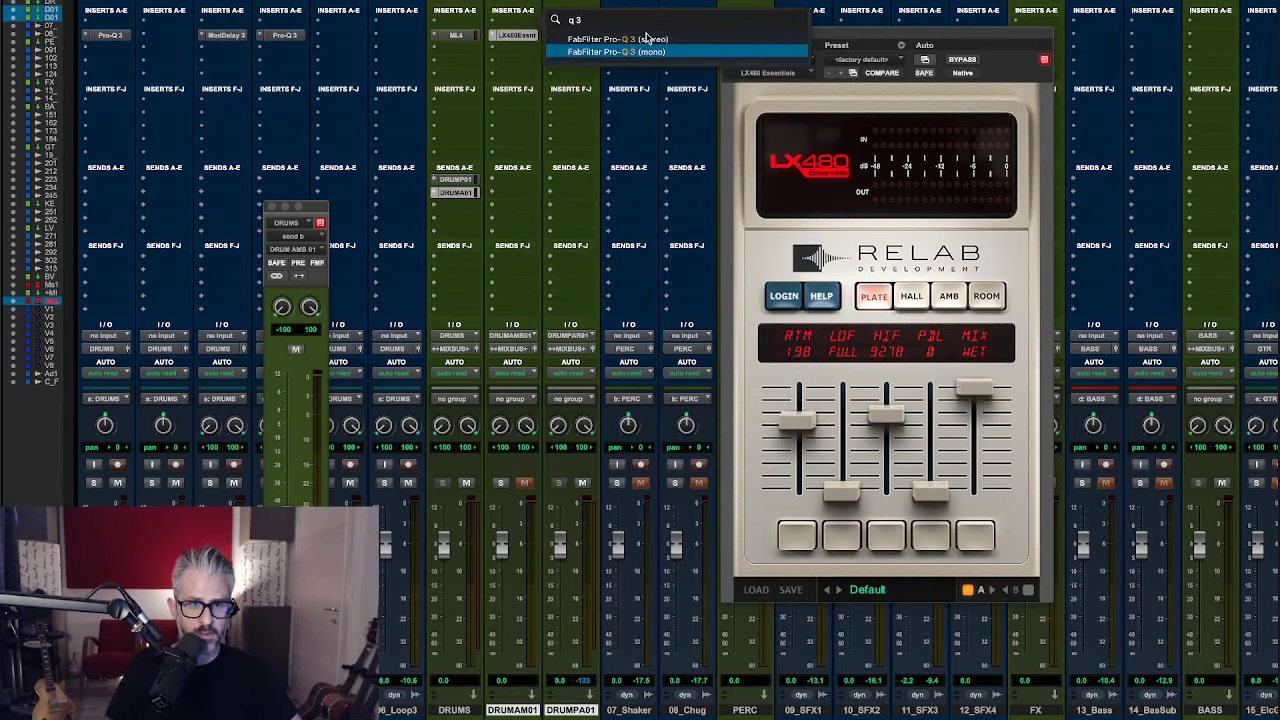
{"action": "left_click", "coordinate": [636, 48]}
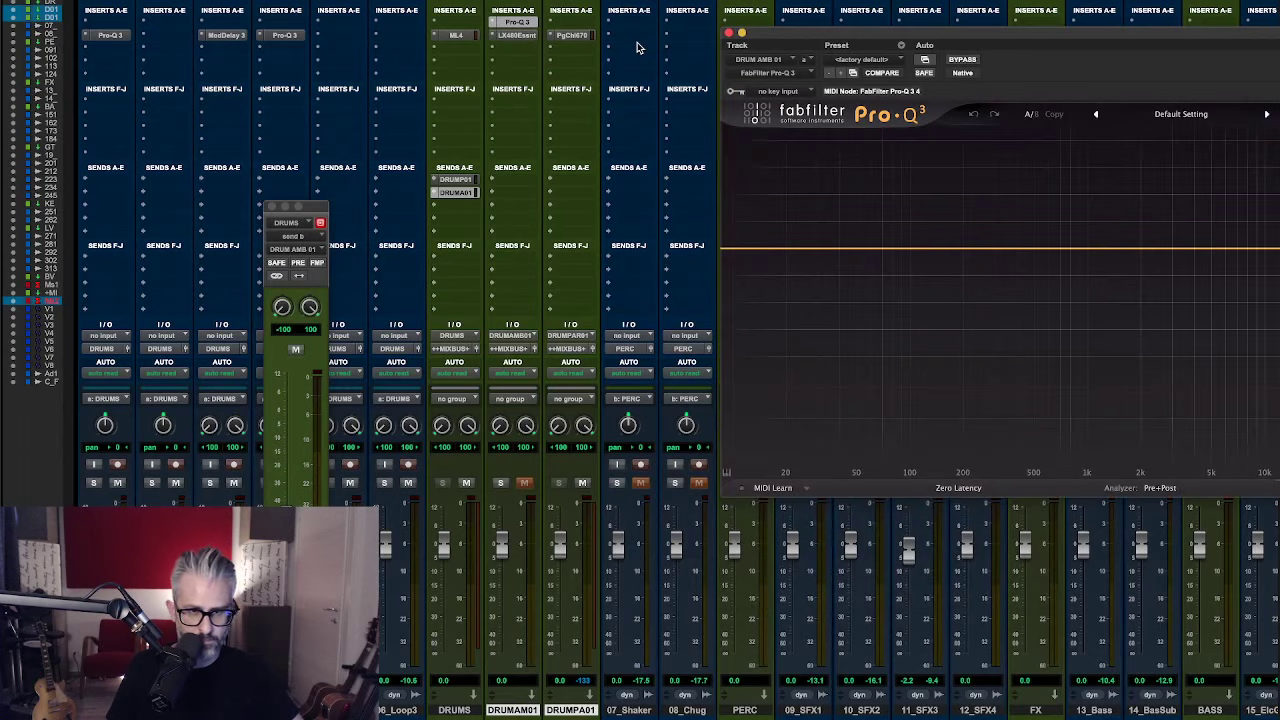
{"action": "left_click_drag", "start_coordinate": [748, 250], "coordinate": [994, 268]}
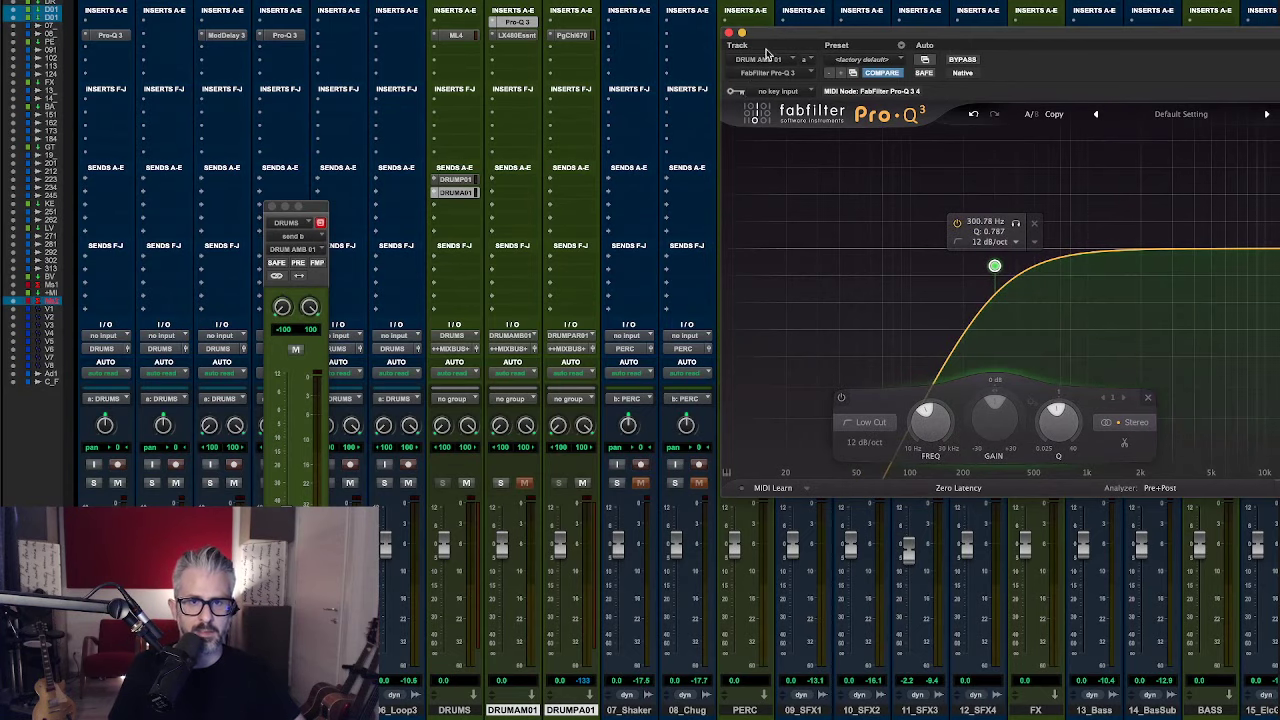
{"action": "left_click", "coordinate": [729, 34]}
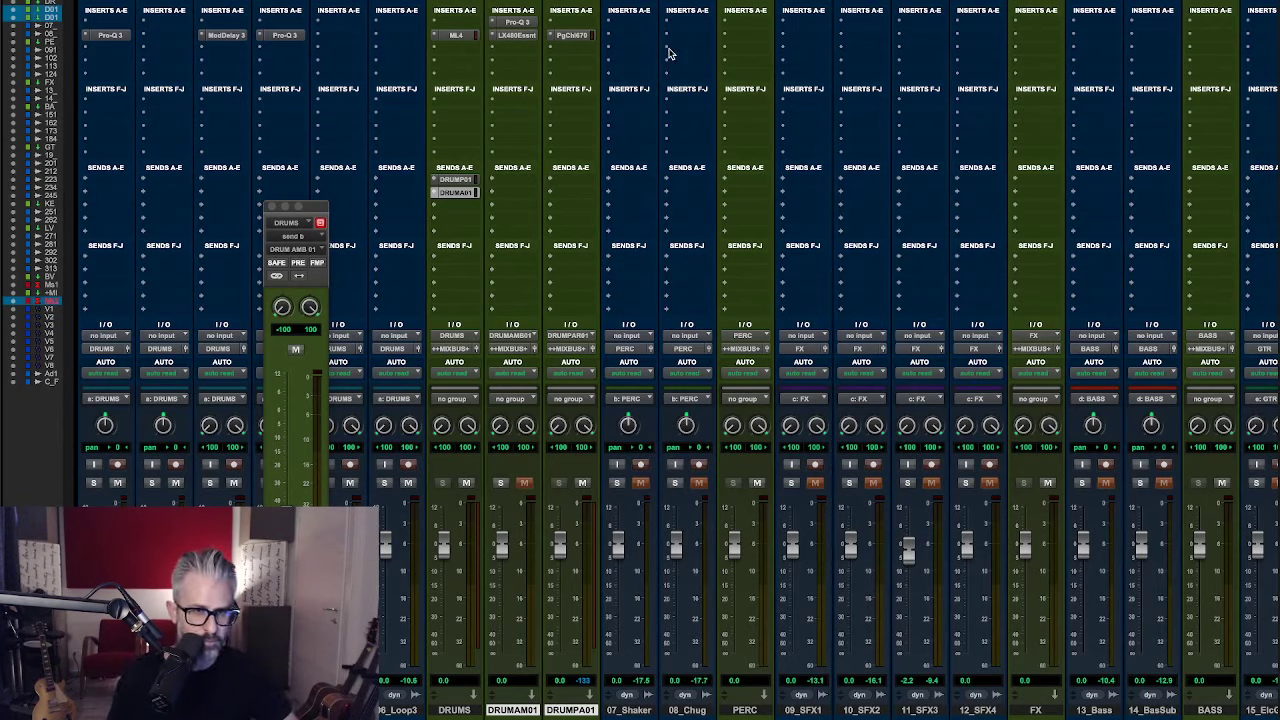
- Solo-safe DRUM AMB 01 during playback and raise the DRUMS send level feeding it
{"action": "key", "text": "space"}
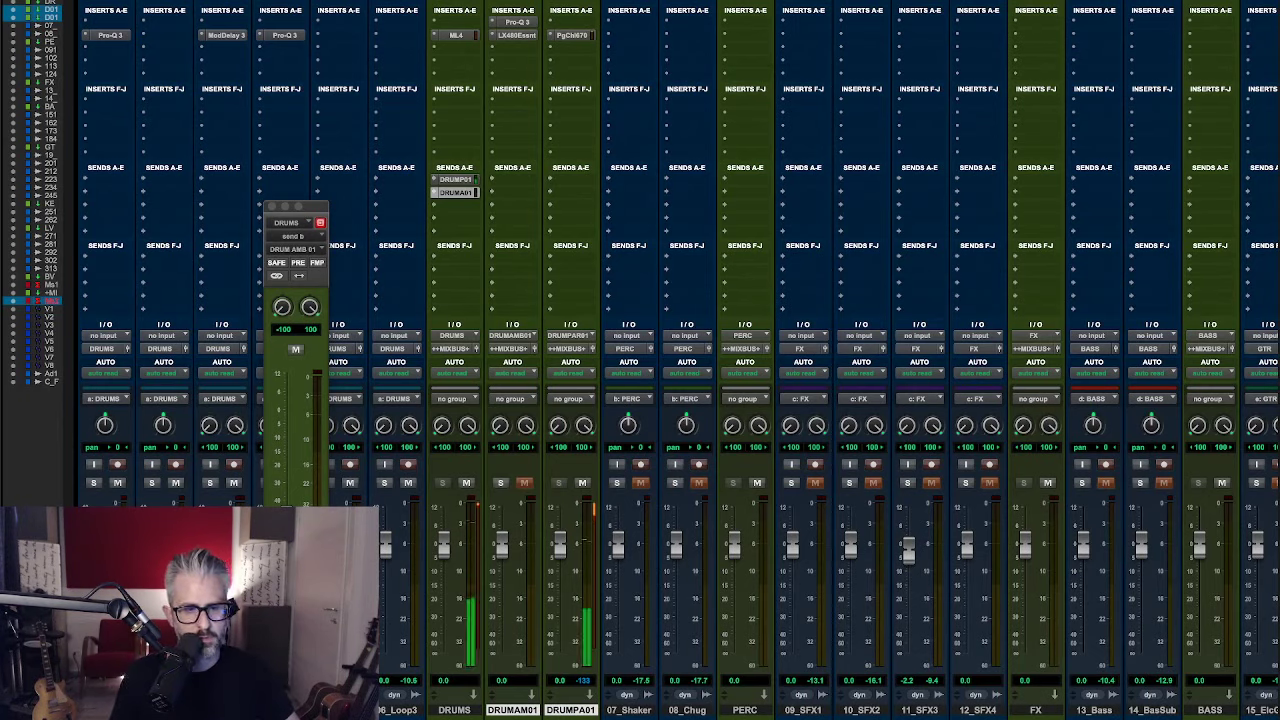
{"action": "left_click", "coordinate": [501, 483], "text": "super"}
{"action": "left_click_drag", "start_coordinate": [286, 497], "coordinate": [293, 457]}
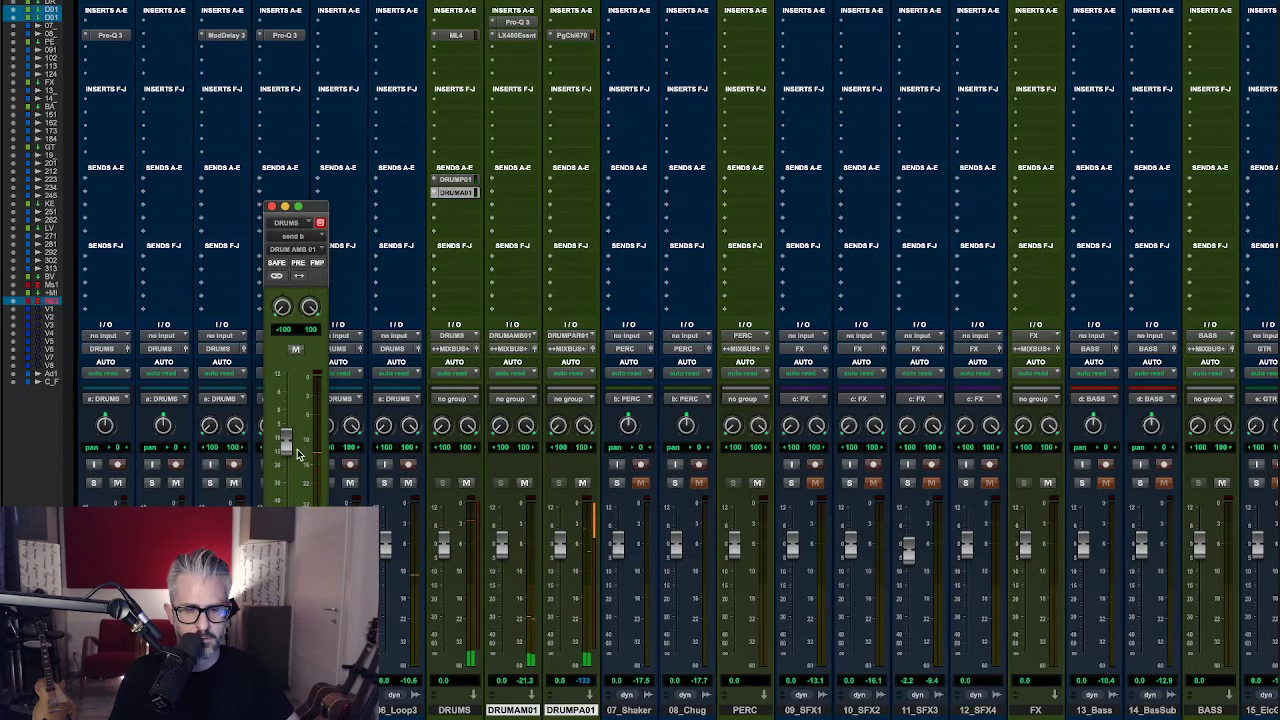
- Set the LX480 plate on DRUM AMB 01 to RTM 1.28, HIF 5764 and 11 ms predelay, and close the plug-in and send windows
{"action": "left_click", "coordinate": [513, 35]}
{"action": "left_click_drag", "start_coordinate": [887, 415], "coordinate": [895, 427]}
{"action": "left_click_drag", "start_coordinate": [797, 422], "coordinate": [794, 435]}
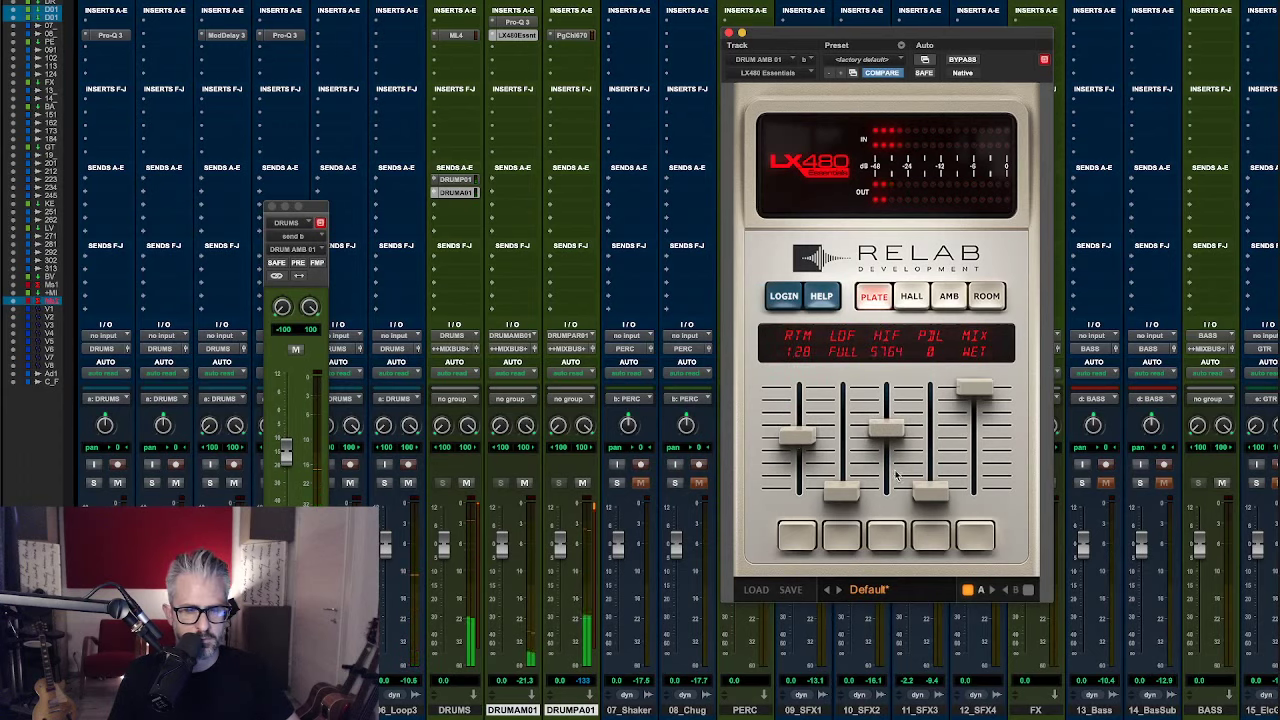
{"action": "left_click_drag", "start_coordinate": [937, 491], "coordinate": [937, 496]}
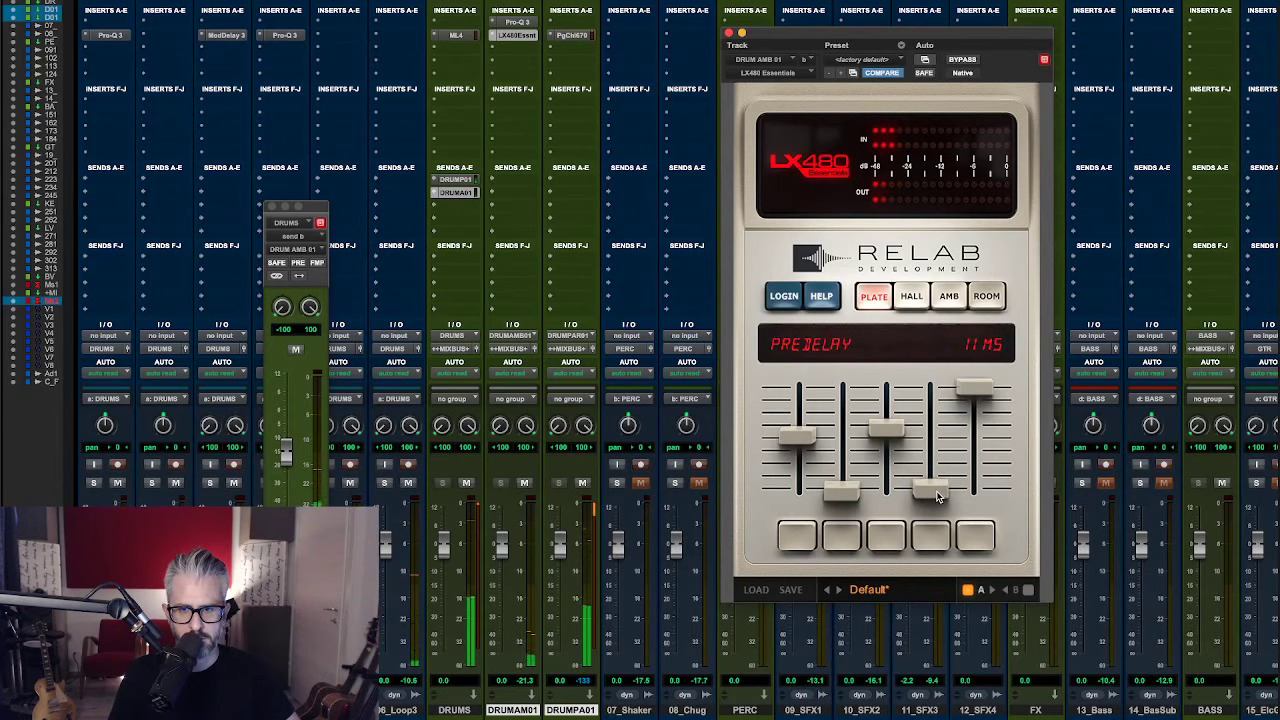
{"action": "left_click", "coordinate": [729, 33]}
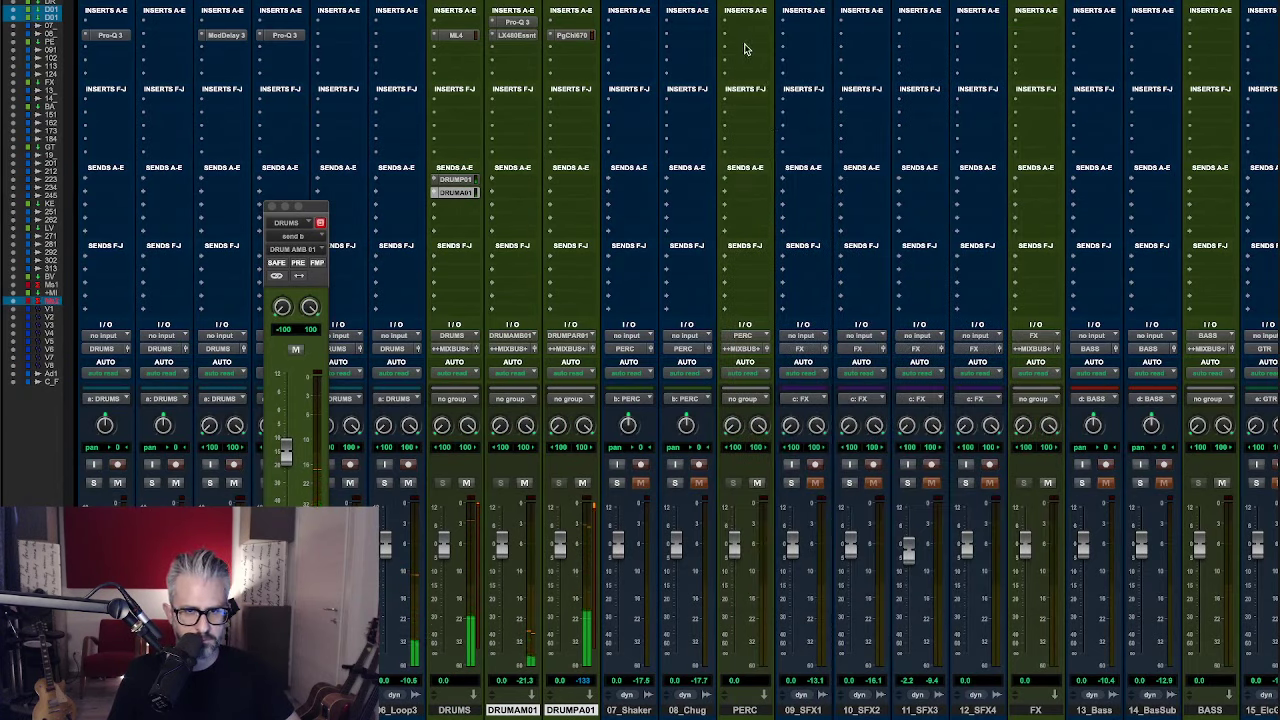
{"action": "left_click", "coordinate": [271, 206]}
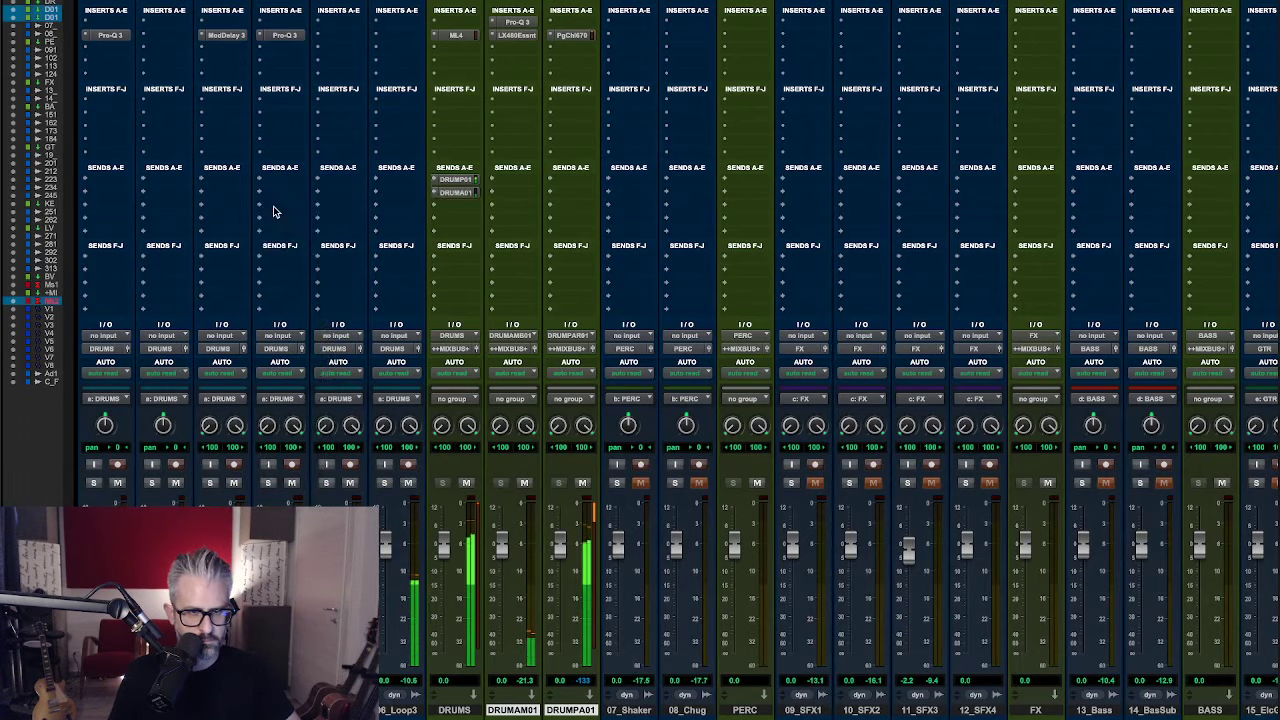
- Audition 05_Loop2 in solo, unsolo it and solo 06_Loop3 instead
{"action": "left_click", "coordinate": [325, 484]}
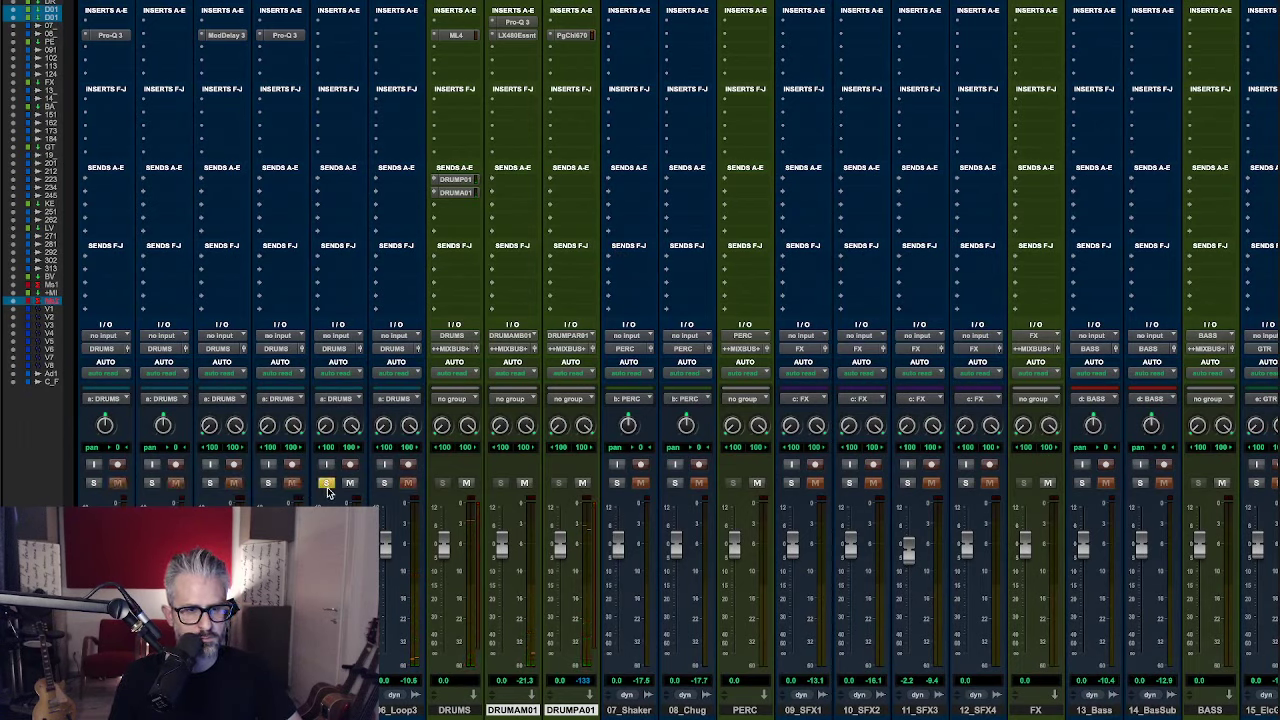
{"action": "left_click", "coordinate": [326, 484]}
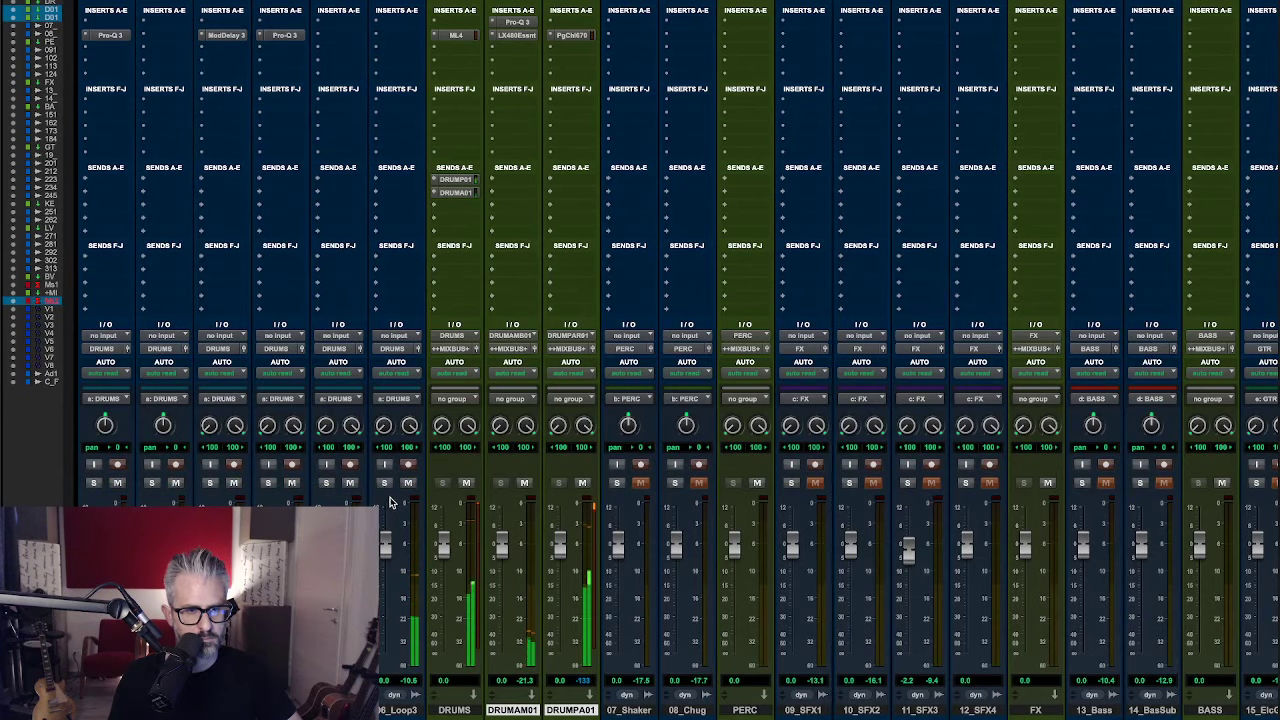
{"action": "left_click", "coordinate": [391, 485]}
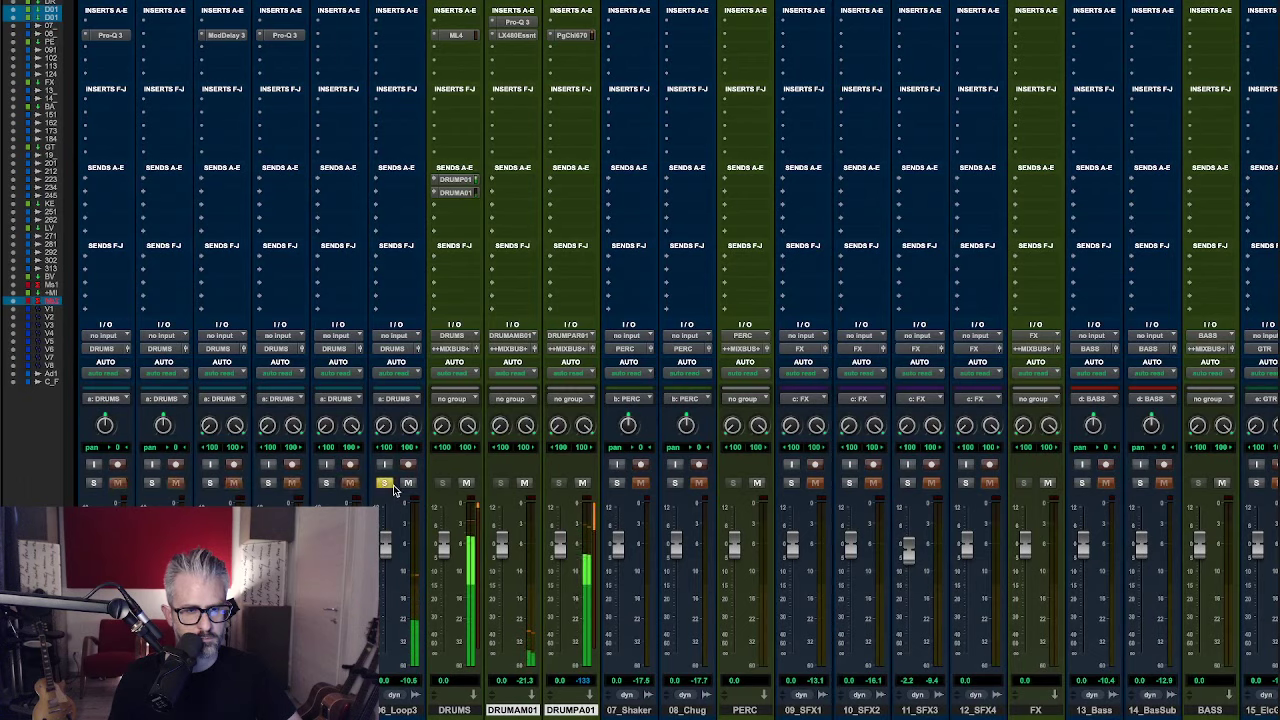
- Insert FabFilter Pro-Q 3 on 06_Loop3
{"action": "left_click", "coordinate": [394, 37]}
{"action": "left_click", "coordinate": [438, 11]}
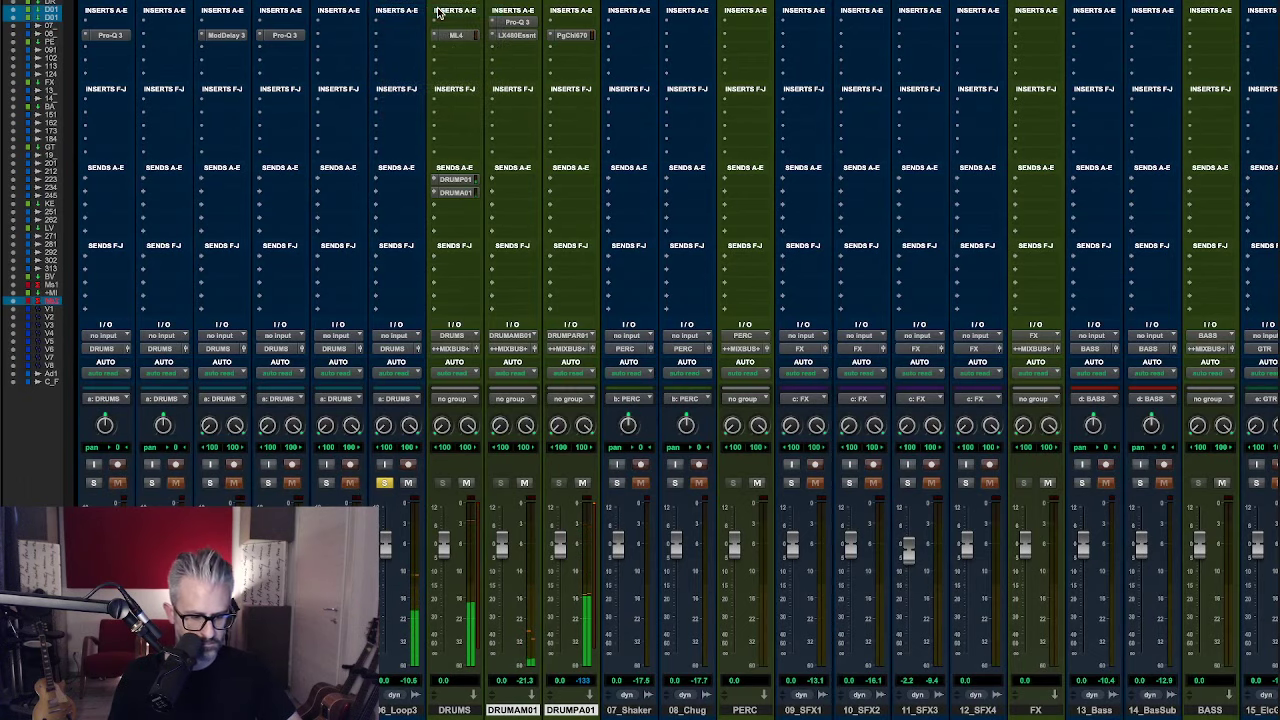
{"action": "type", "text": "q"}
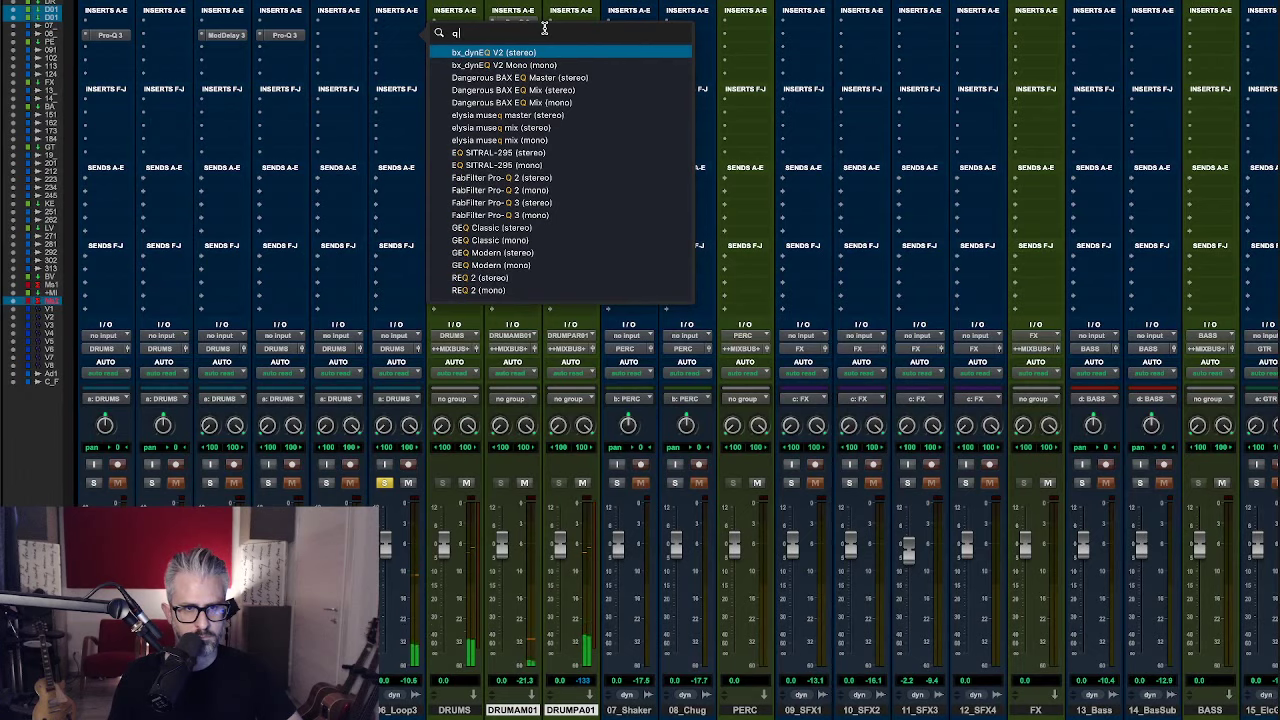
{"action": "type", "text": " 3"}
{"action": "left_click", "coordinate": [531, 55]}
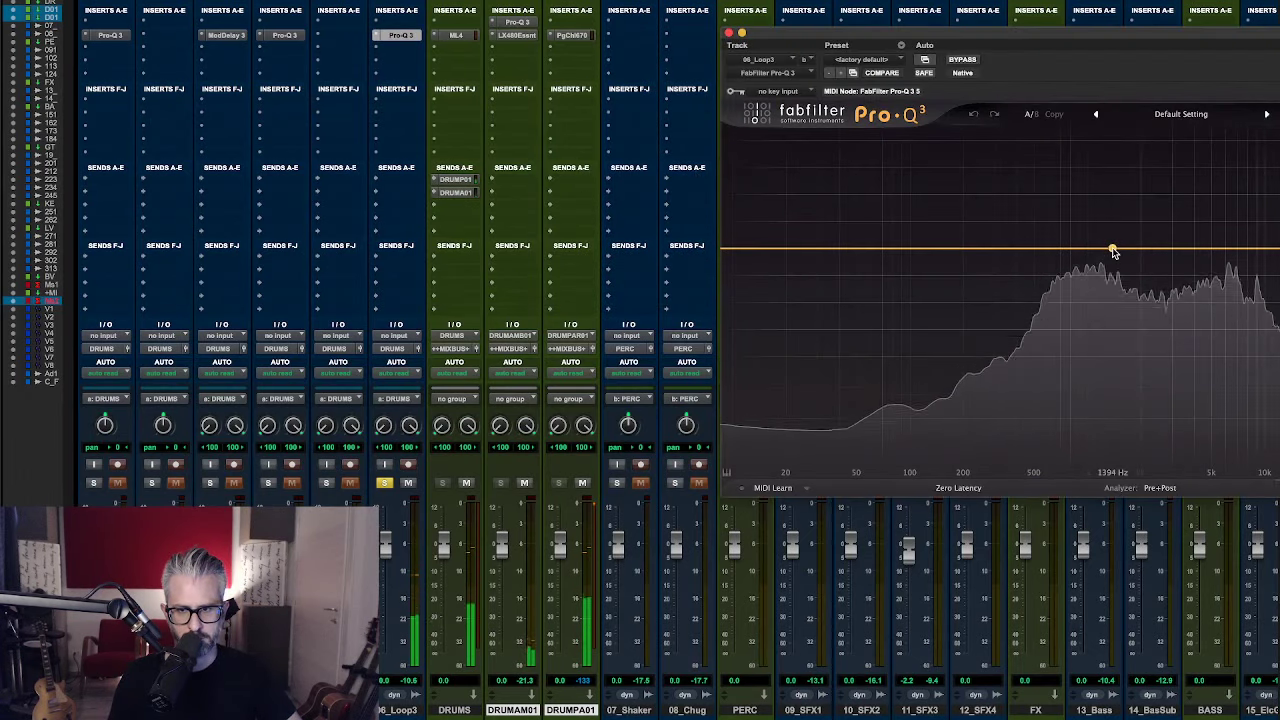
- Cut 06_Loop3 by about 3 dB around 1.1 kHz, boost it slightly just below 500 Hz, and unsolo the track
{"action": "left_click_drag", "start_coordinate": [1113, 250], "coordinate": [1098, 276]}
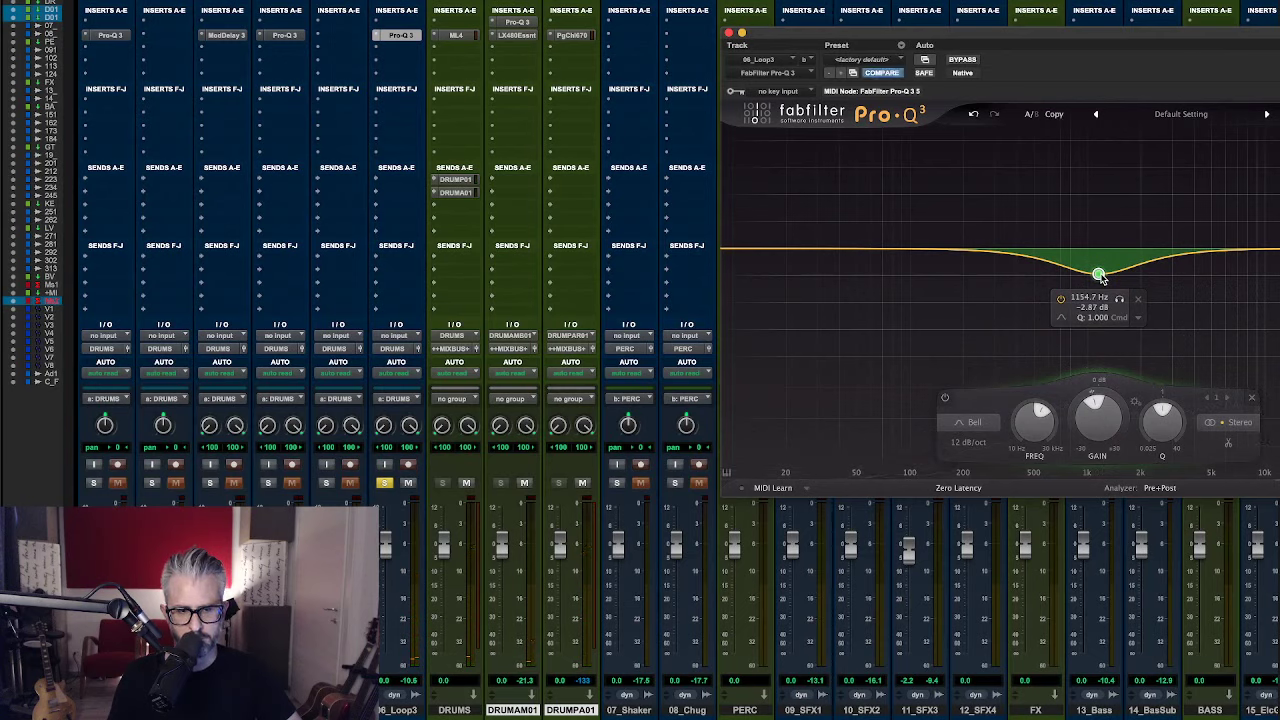
{"action": "left_click_drag", "start_coordinate": [1098, 276], "coordinate": [1097, 283]}
{"action": "left_click_drag", "start_coordinate": [1003, 248], "coordinate": [1031, 240]}
{"action": "left_click", "coordinate": [384, 482]}
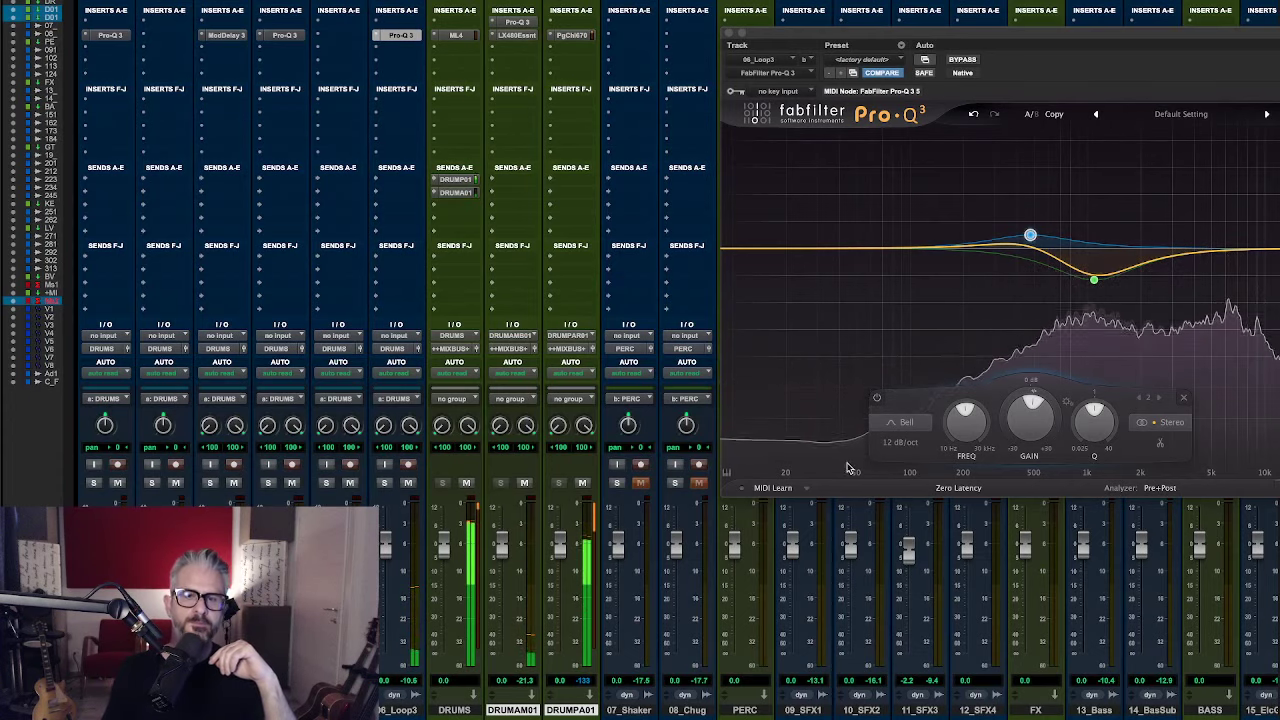
- Close the 06_Loop3 EQ and review the LX480 Essentials settings on DRUM AMB 01
{"action": "mouse_move", "coordinate": [1031, 236]}
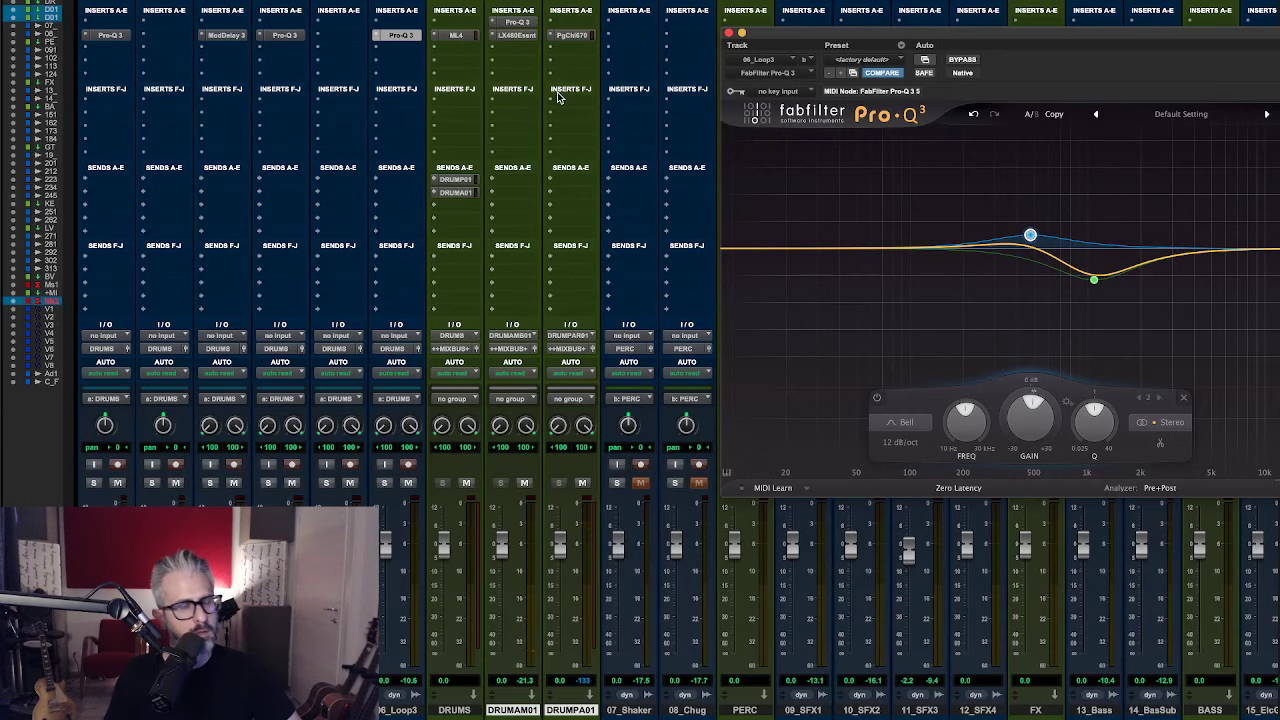
{"action": "left_click", "coordinate": [729, 33]}
{"action": "left_click", "coordinate": [527, 36]}
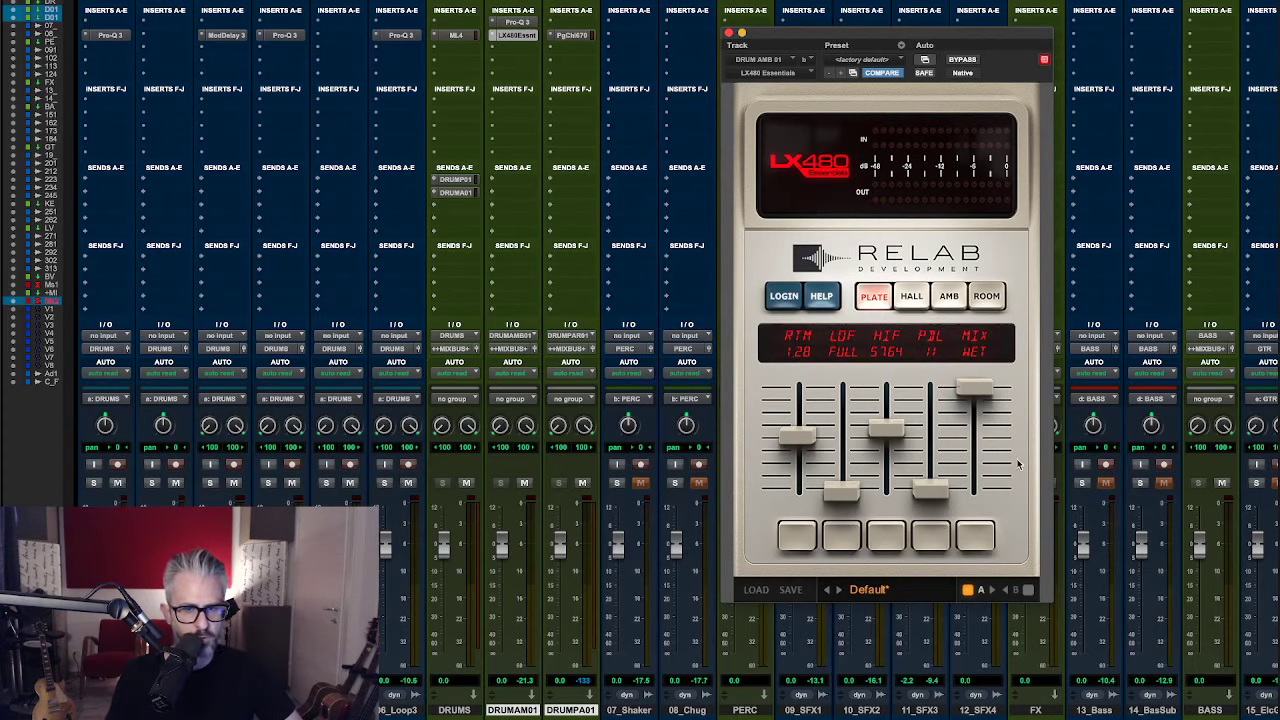
{"action": "left_click", "coordinate": [730, 35]}
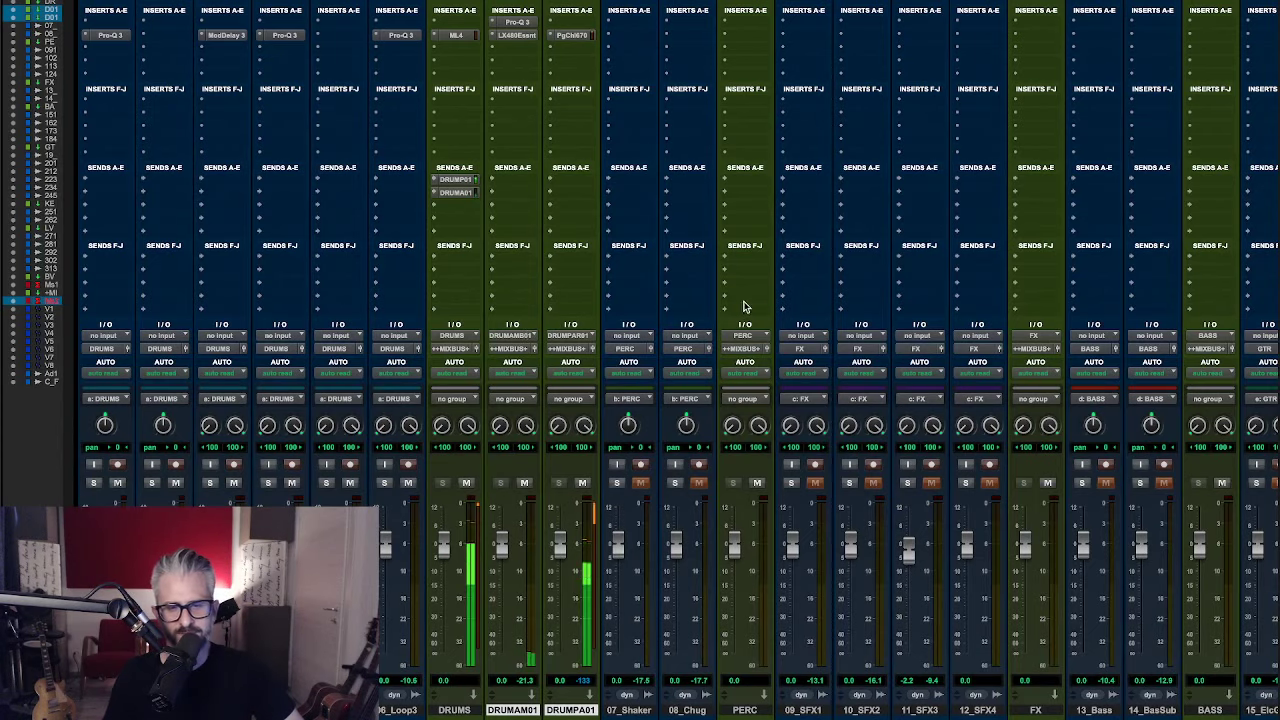
- Solo the BASS VCA master (VCA 4) together with the already soloed DRUMS VCA
{"action": "scroll", "coordinate": [722, 428], "scroll_direction": "right", "scroll_amount": 1}
{"action": "scroll", "coordinate": [722, 428], "scroll_direction": "right", "scroll_amount": 5}
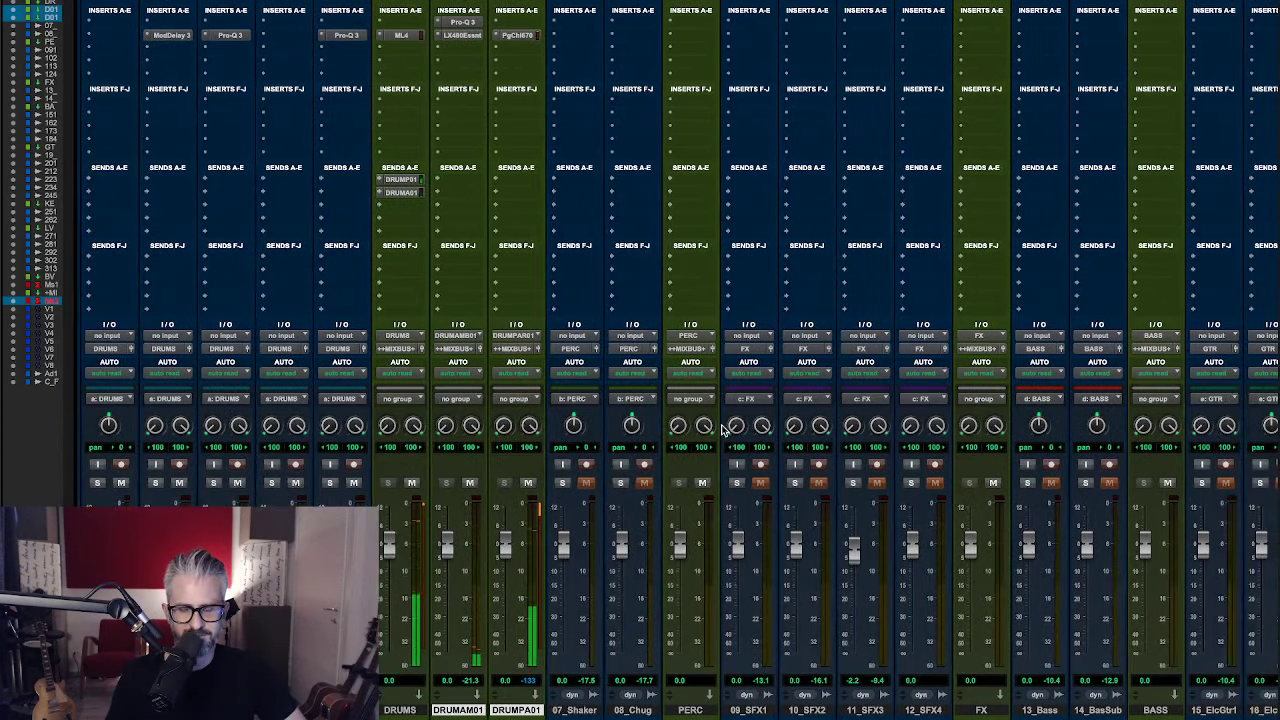
{"action": "scroll", "coordinate": [780, 422], "scroll_direction": "right", "scroll_amount": 10}
{"action": "scroll", "coordinate": [793, 418], "scroll_direction": "left", "scroll_amount": 8}
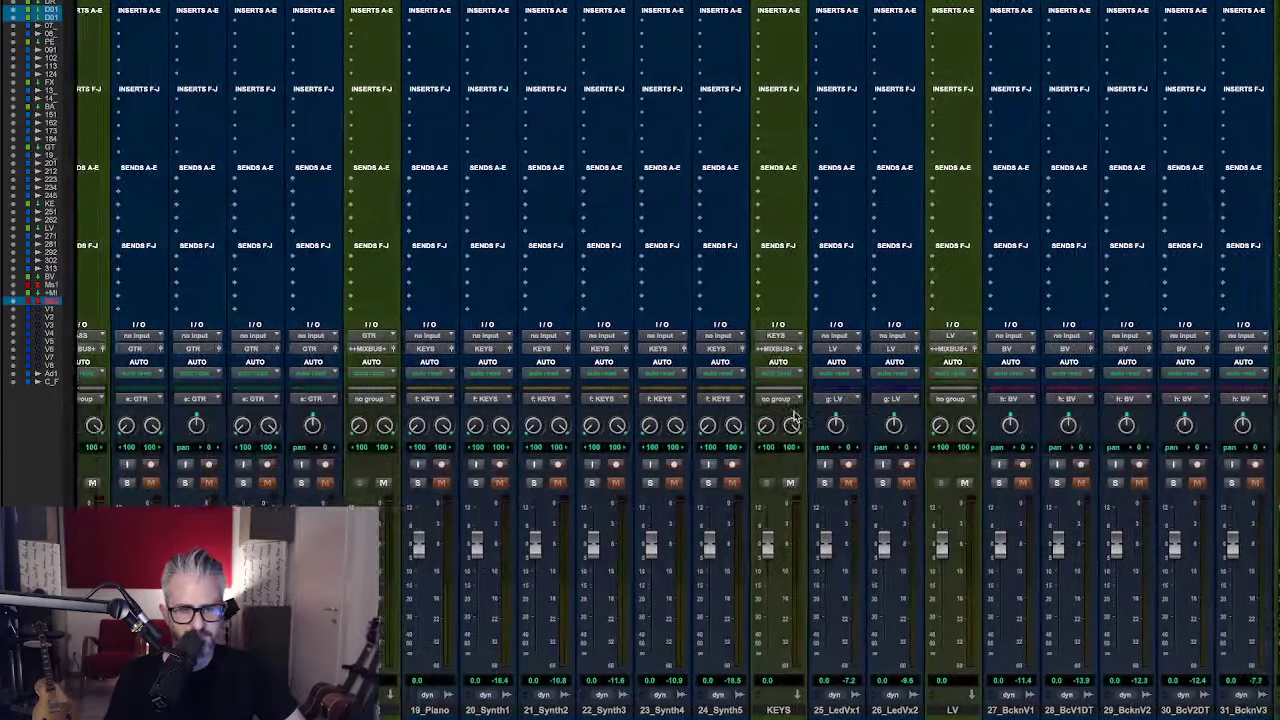
{"action": "scroll", "coordinate": [1012, 497], "scroll_direction": "right", "scroll_amount": 10}
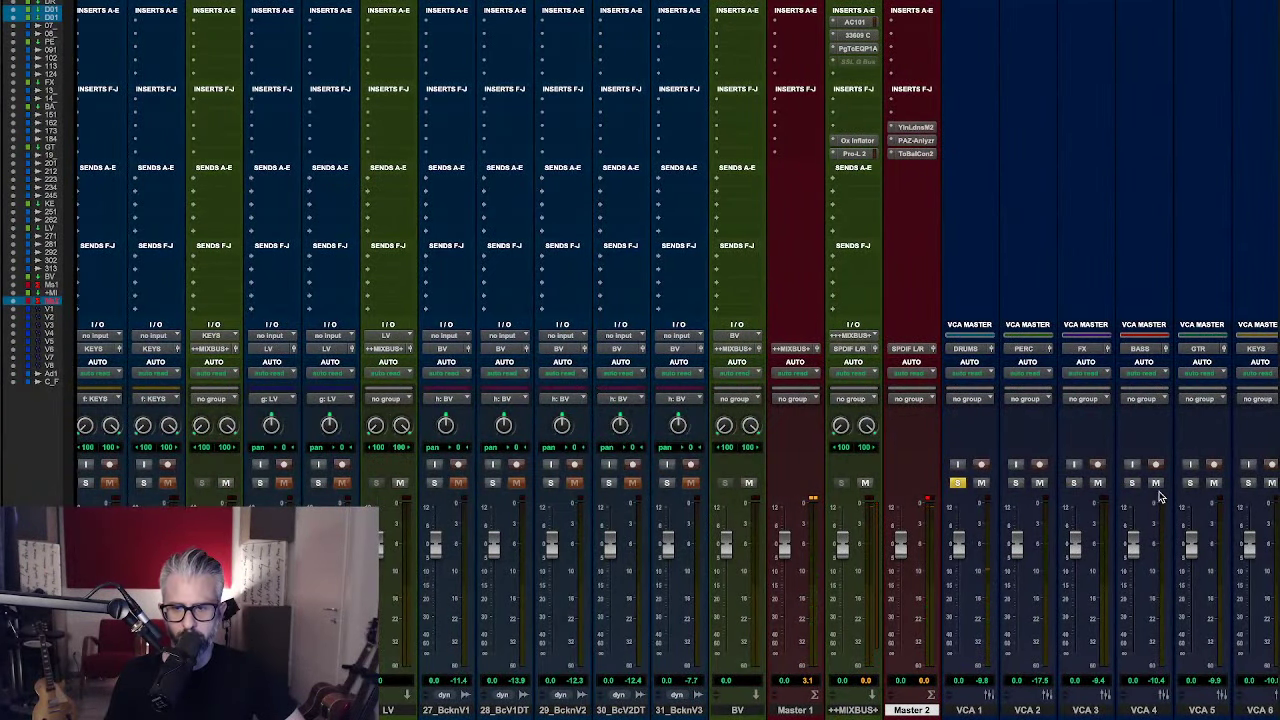
{"action": "scroll", "coordinate": [885, 503], "scroll_direction": "left", "scroll_amount": 10}
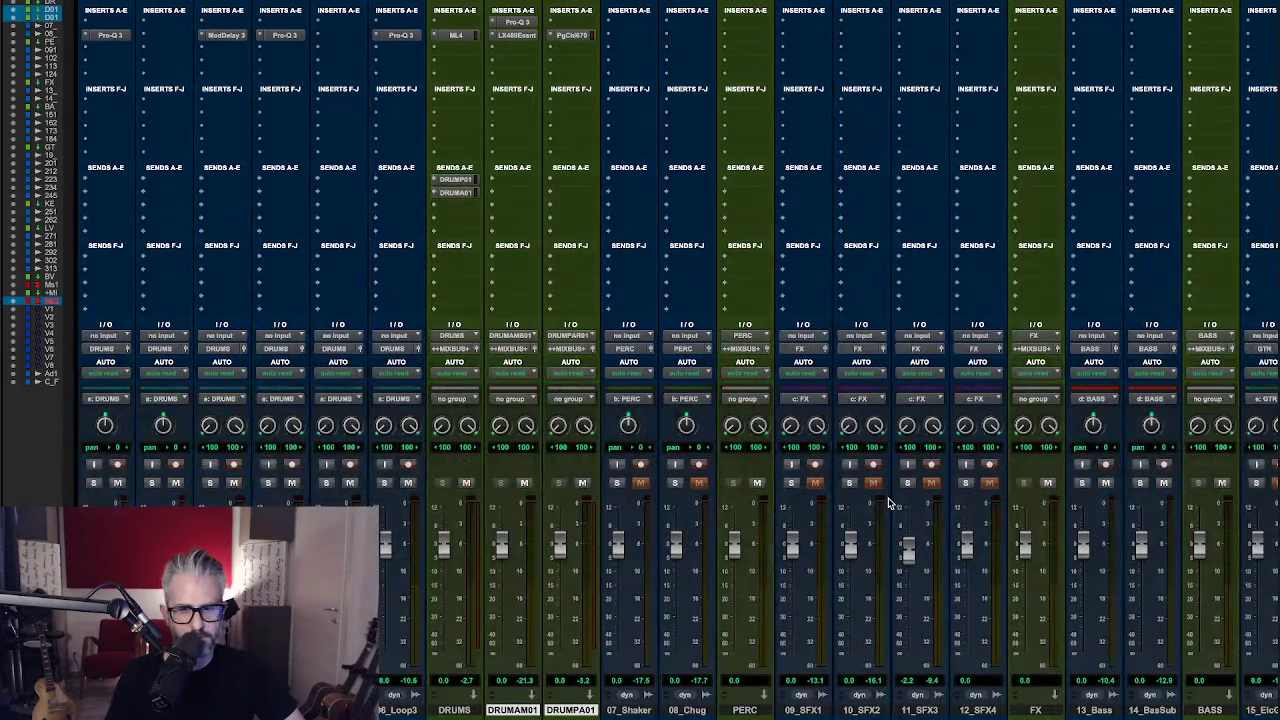
{"action": "scroll", "coordinate": [888, 503], "scroll_direction": "right", "scroll_amount": 10}
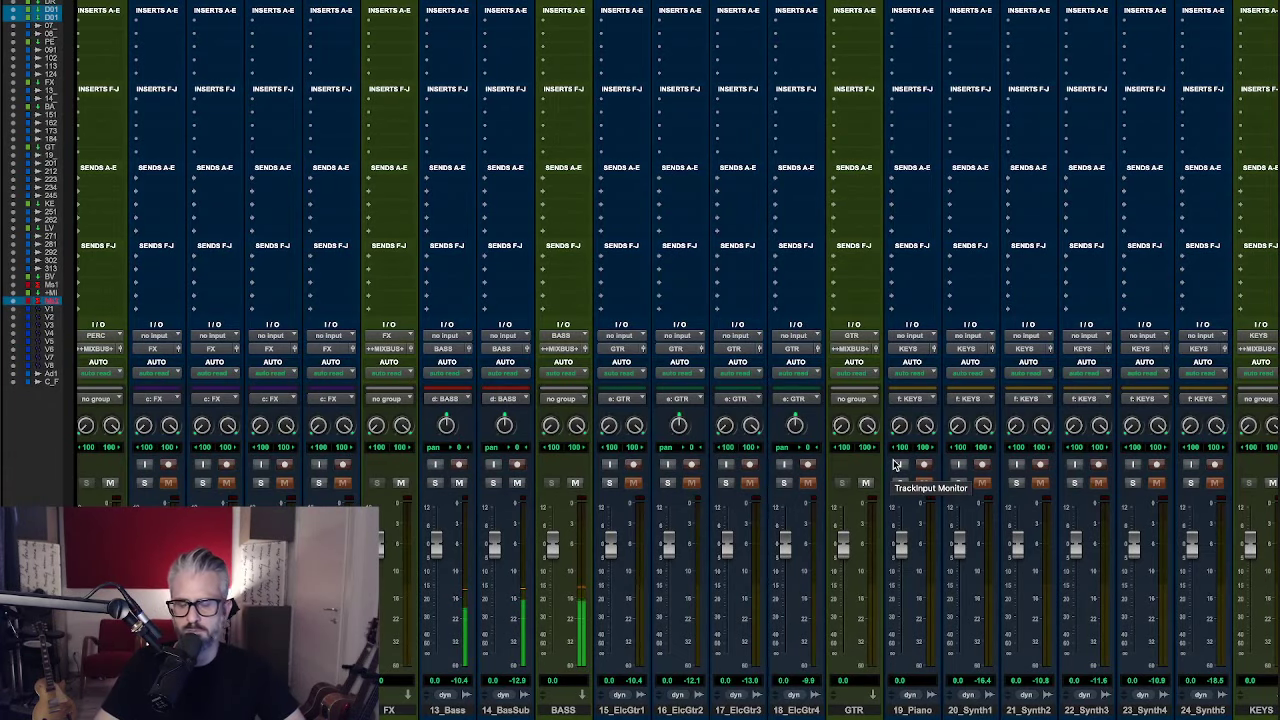
{"action": "scroll", "coordinate": [890, 462], "scroll_direction": "right", "scroll_amount": 10}
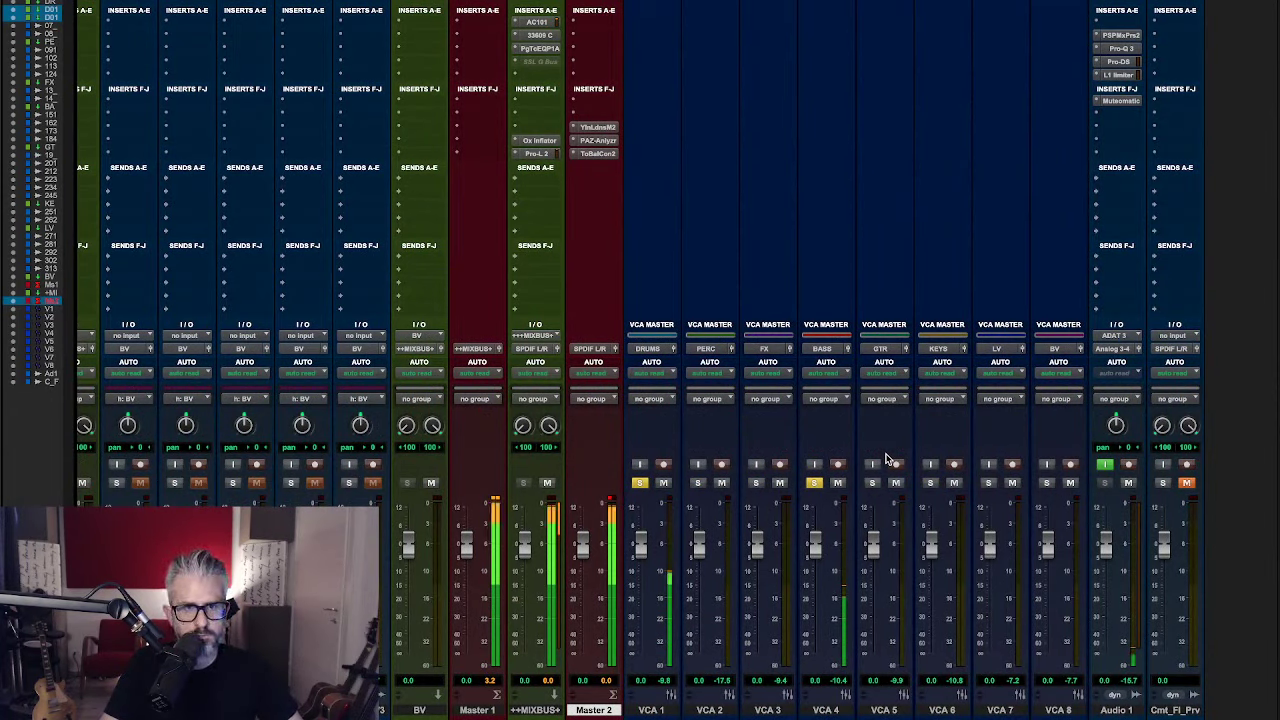
- Switch to the Edit window and play the soloed drums and bass from near the start of the song
{"action": "key", "text": "super+equal"}
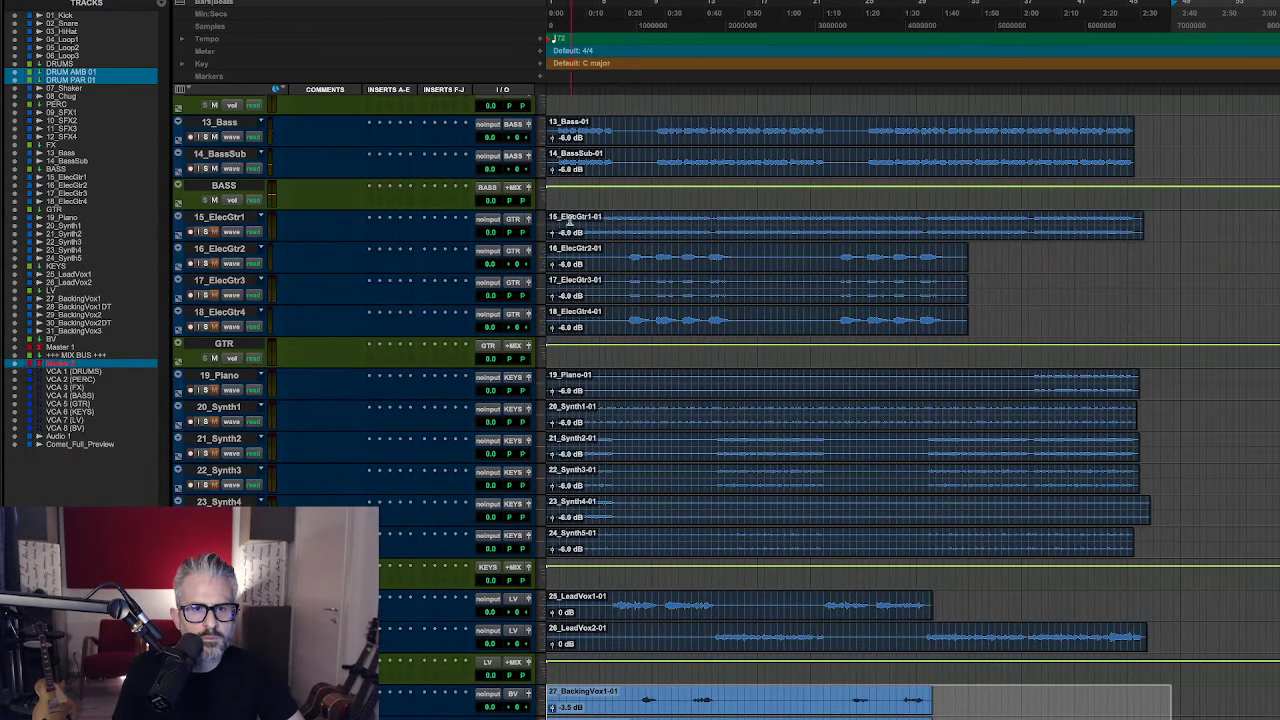
{"action": "left_click", "coordinate": [559, 218]}
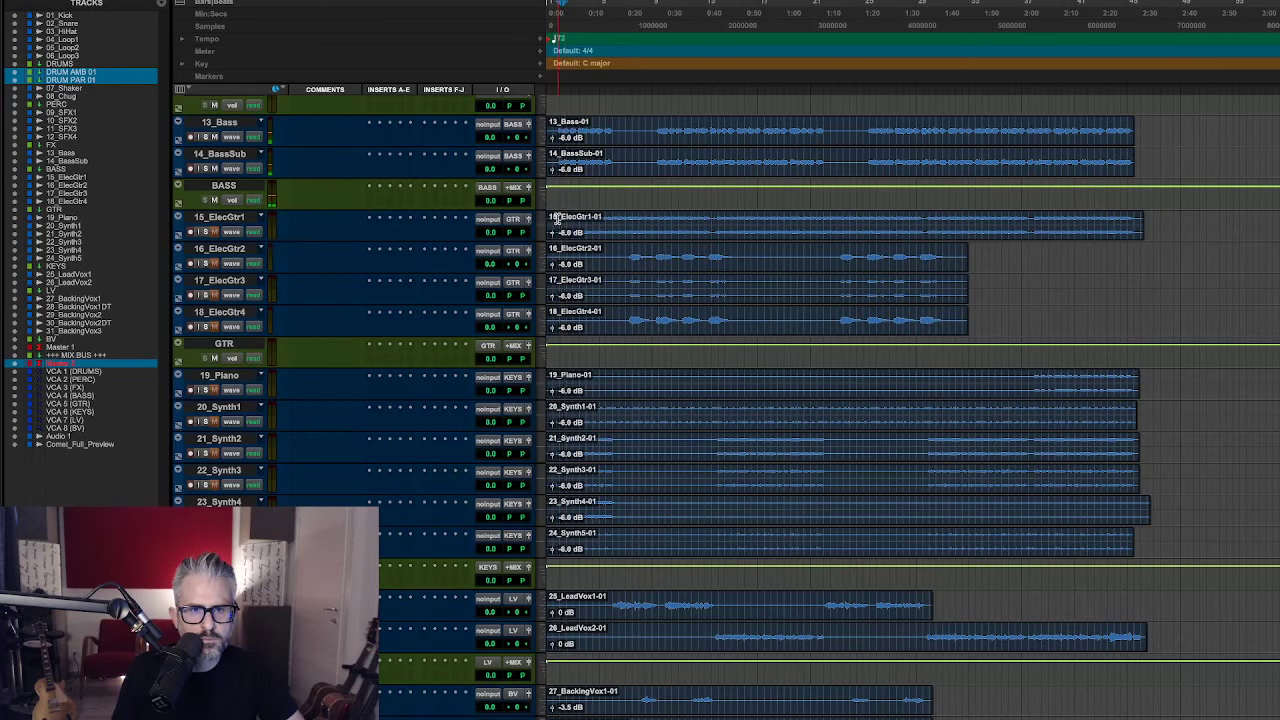
{"action": "key", "text": "space"}
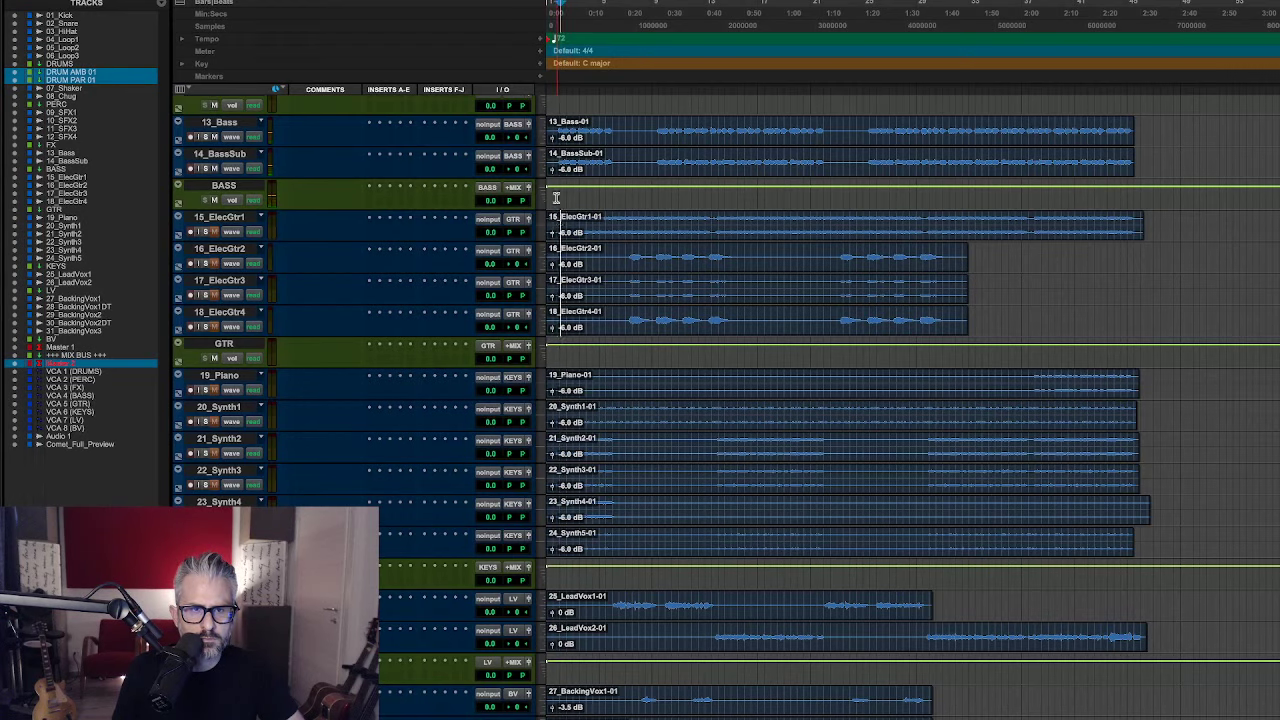
{"action": "key", "text": "space"}
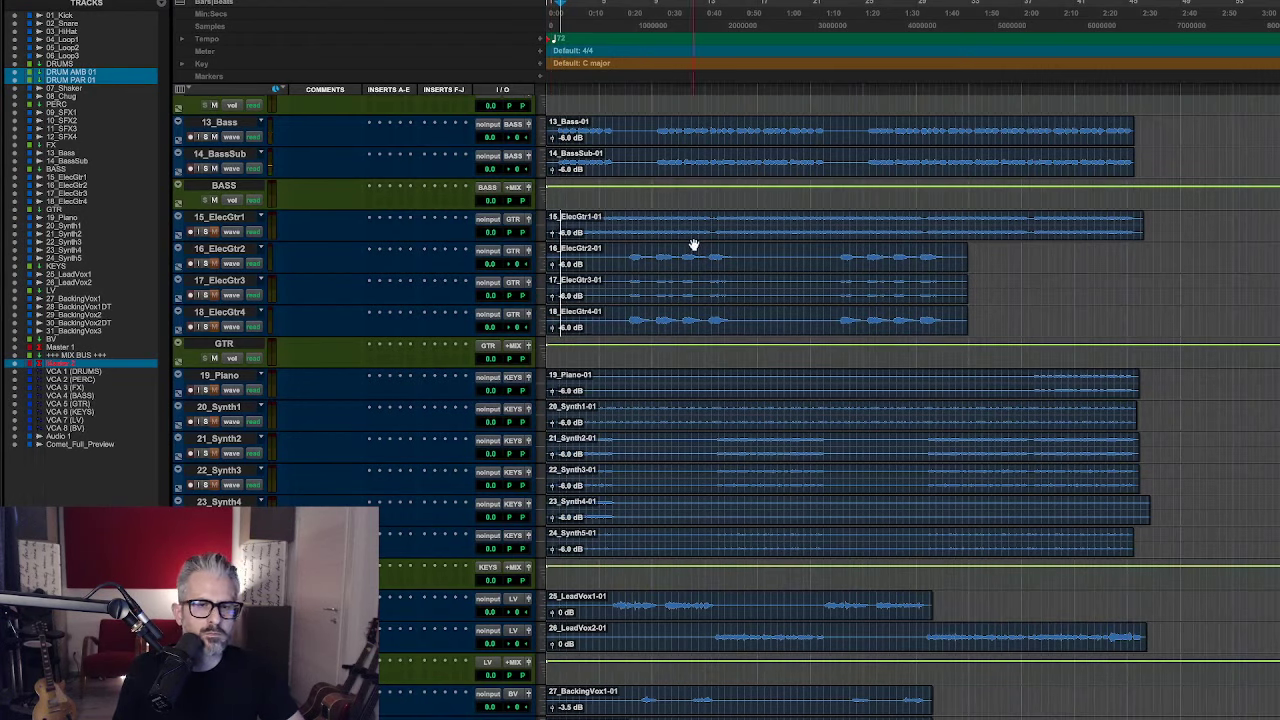
{"action": "key", "text": "space"}
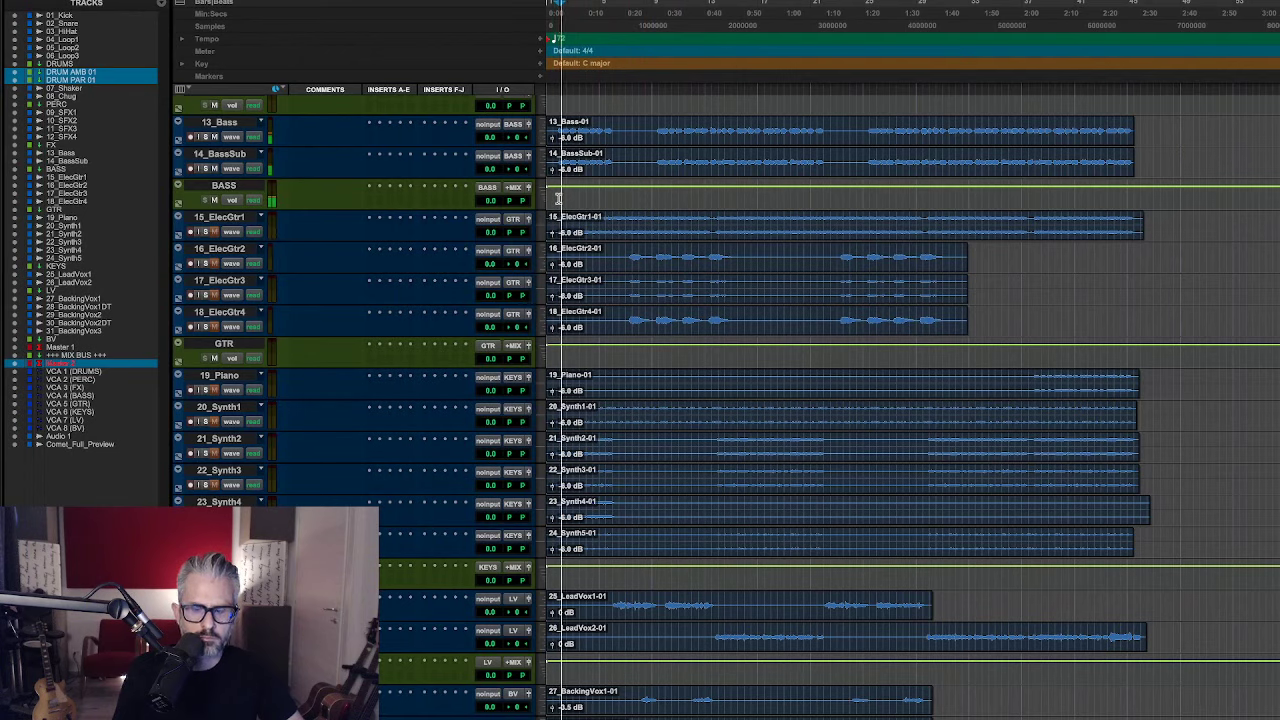
- Return to the Mix window, unsolo the DRUMS VCA, and audition 13_Bass and 14_BassSub alone in turn
{"action": "key", "text": "super+equal"}
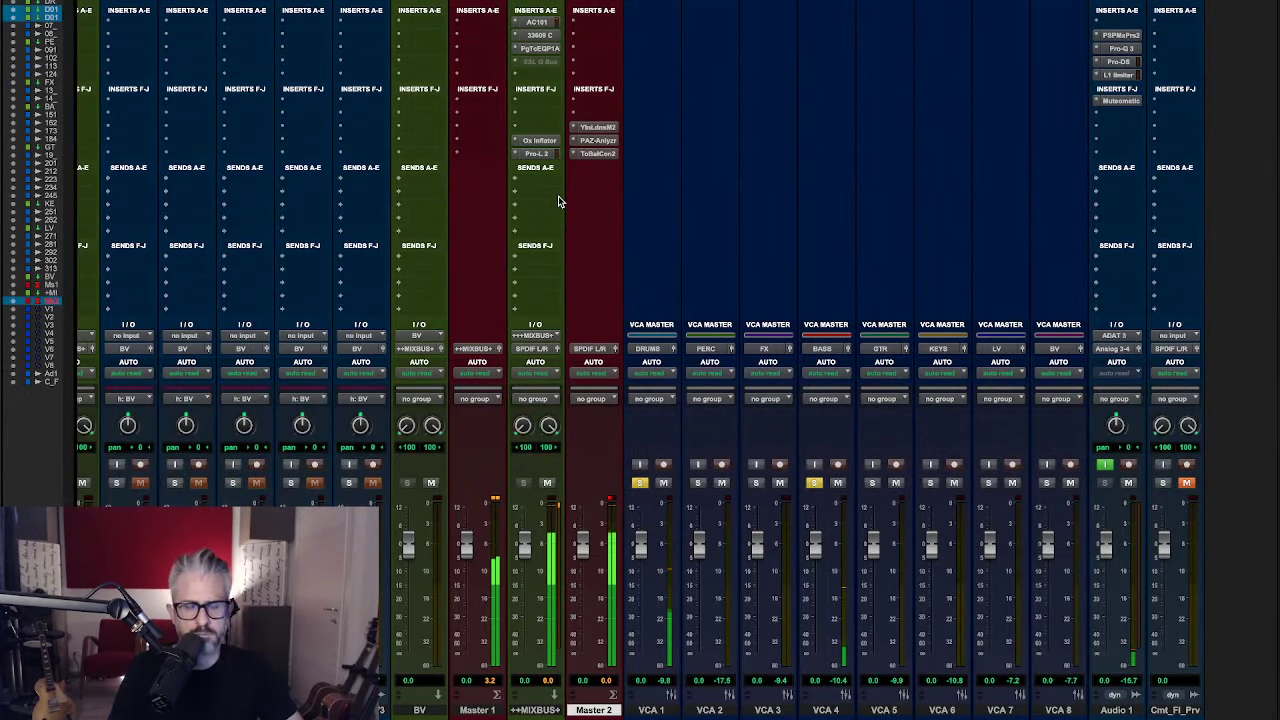
{"action": "scroll", "coordinate": [511, 217], "scroll_direction": "left", "scroll_amount": 10}
{"action": "scroll", "coordinate": [608, 129], "scroll_direction": "right", "scroll_amount": 10}
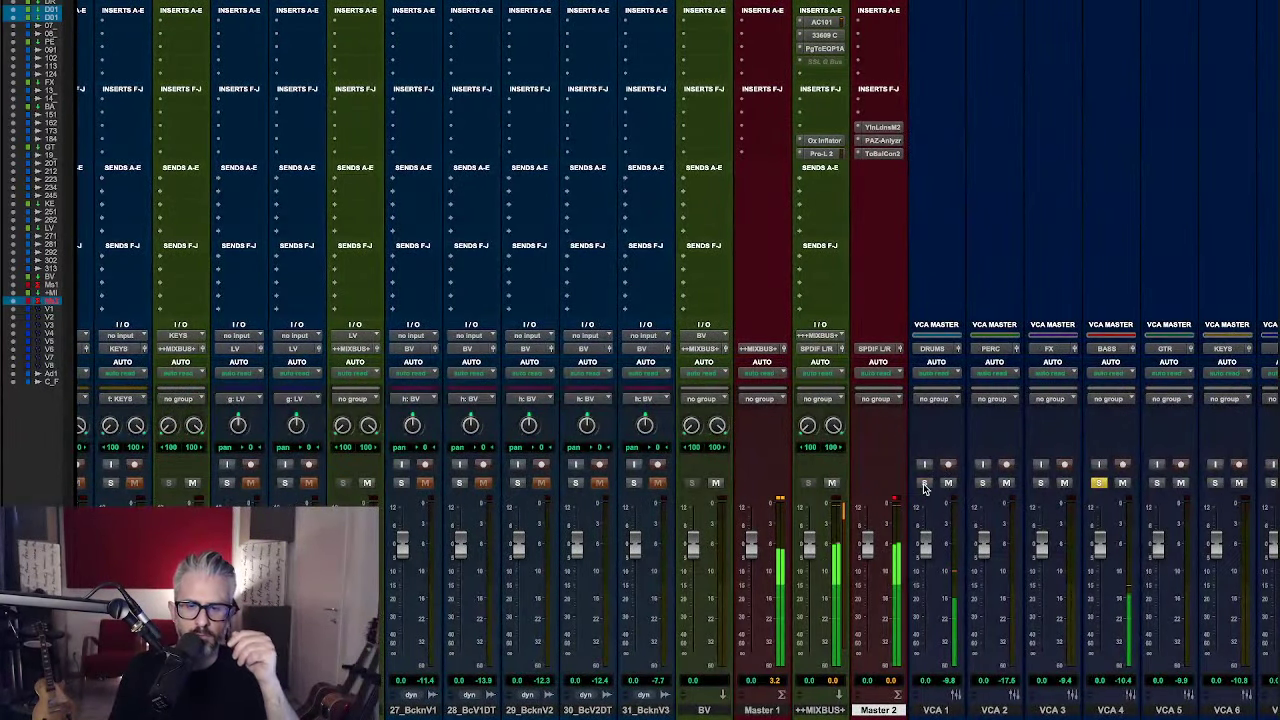
{"action": "scroll", "coordinate": [914, 471], "scroll_direction": "left", "scroll_amount": 10}
{"action": "scroll", "coordinate": [900, 480], "scroll_direction": "right", "scroll_amount": 5}
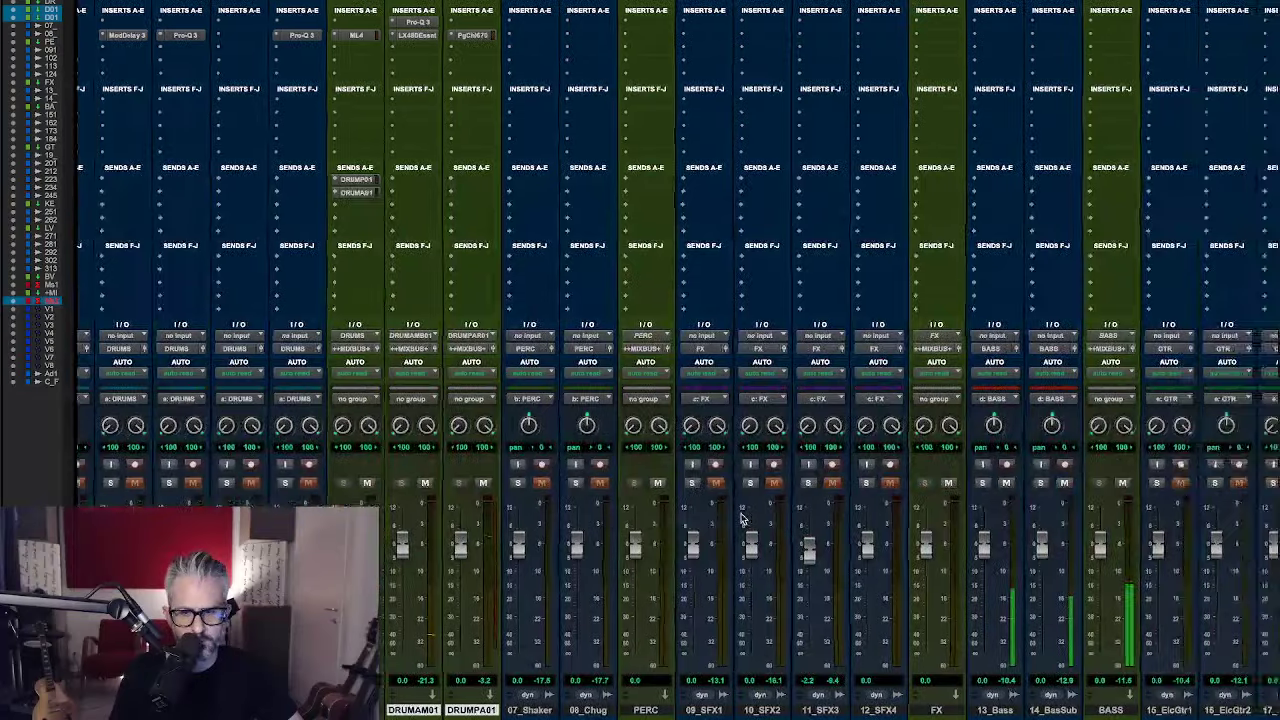
{"action": "left_click", "coordinate": [757, 483]}
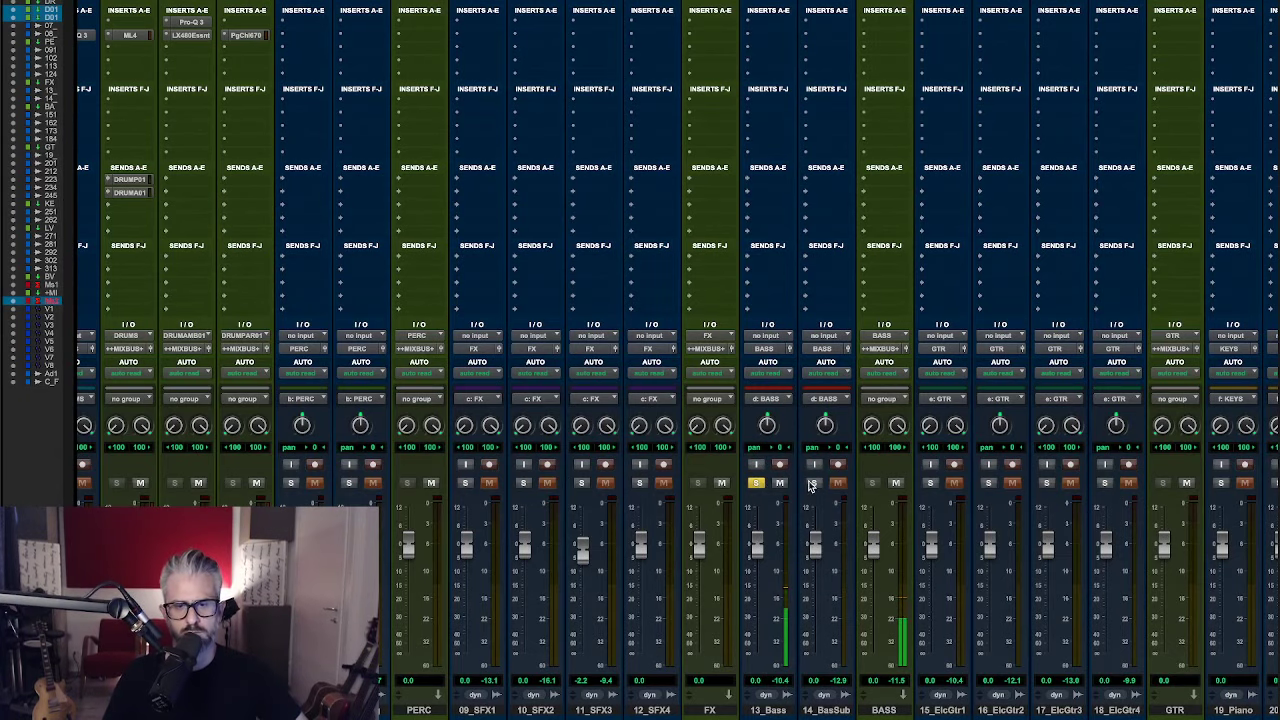
{"action": "left_click", "coordinate": [756, 483]}
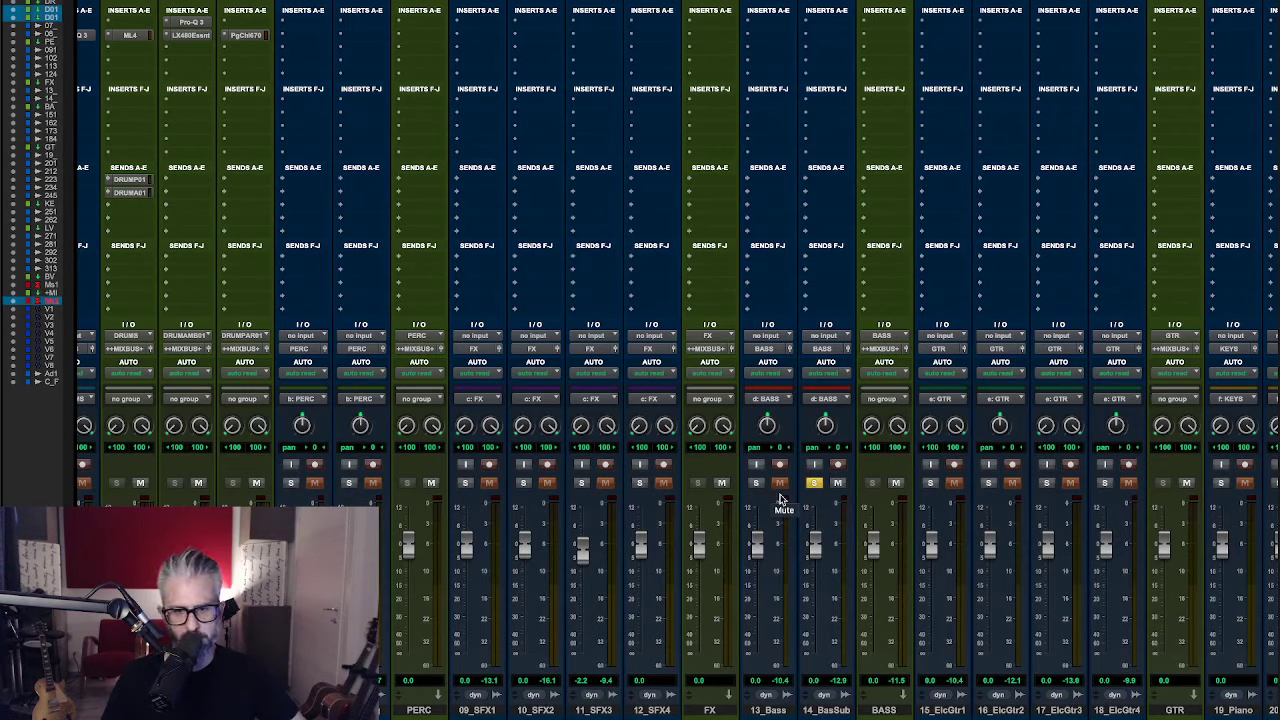
- Colour the 13_Bass and 14_BassSub tracks dark blue
{"action": "left_click", "coordinate": [822, 710]}
{"action": "left_click", "coordinate": [770, 710], "text": "shift"}
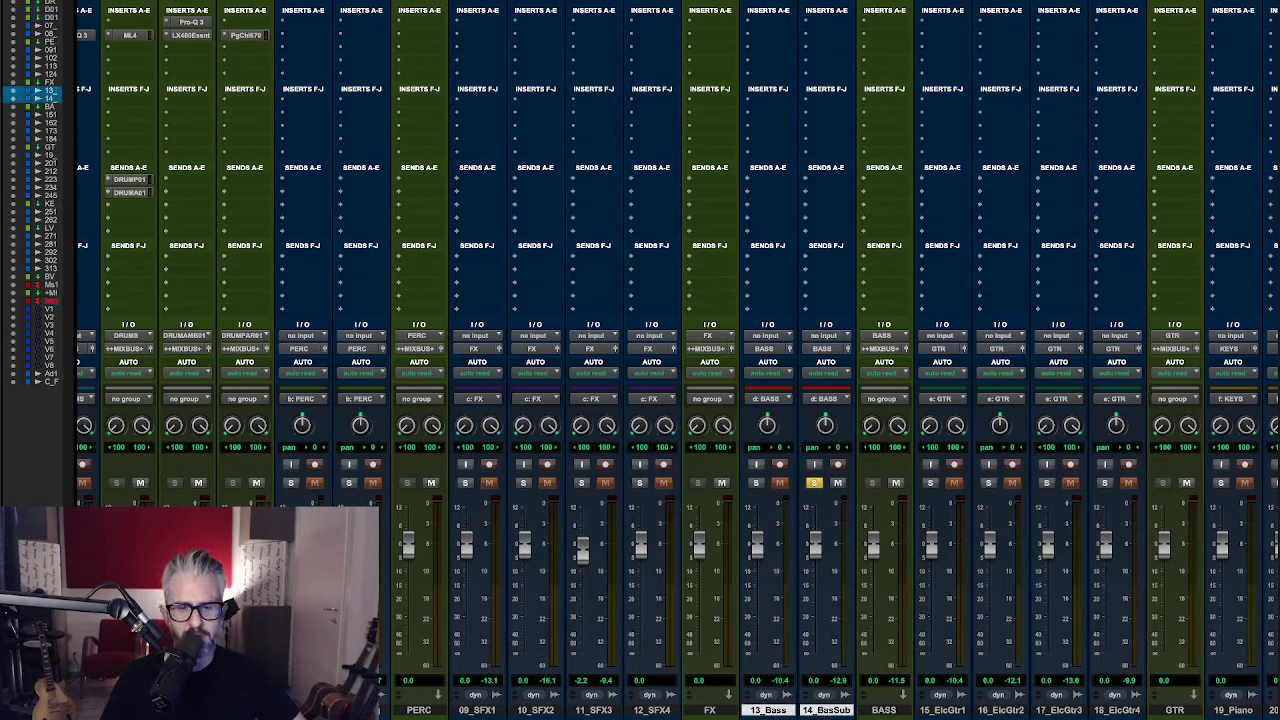
{"action": "key", "text": "ctrl+space"}
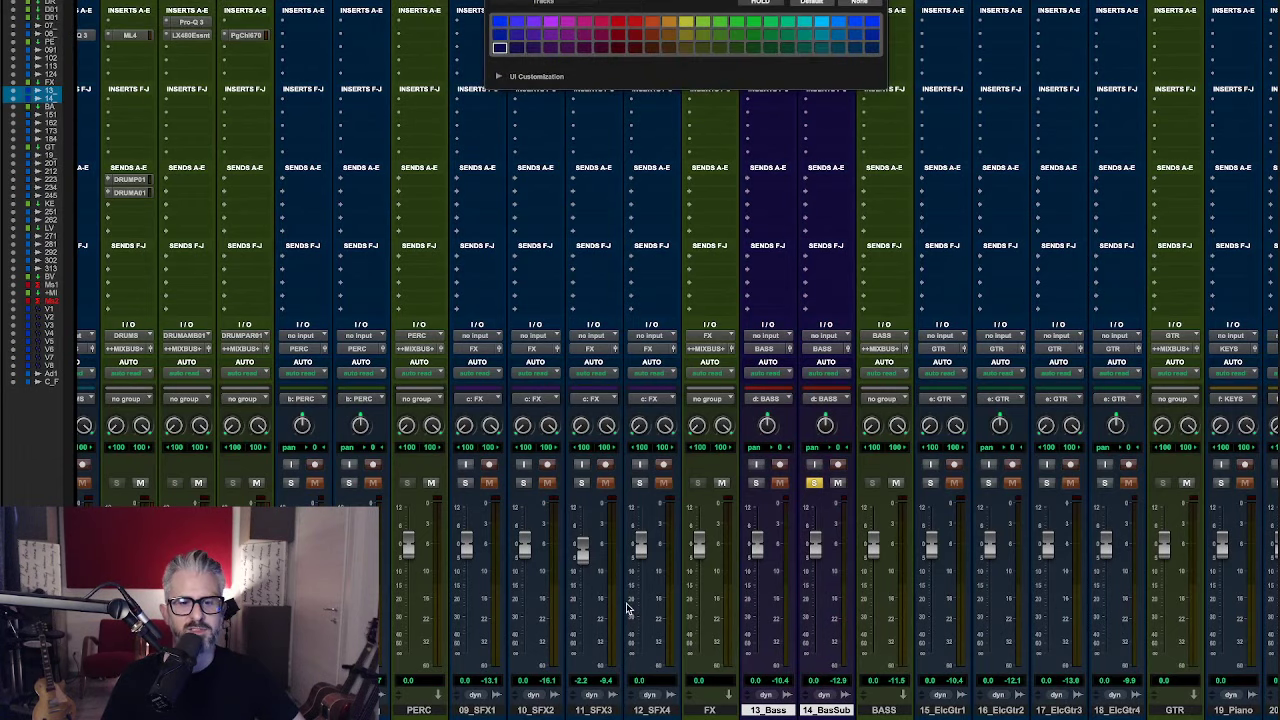
- Colour the drum tracks 01 to 06, 07_Shaker, 08_Chug and 09_SFX1 to 12_SFX4 orange-brown
{"action": "left_click", "coordinate": [652, 710]}
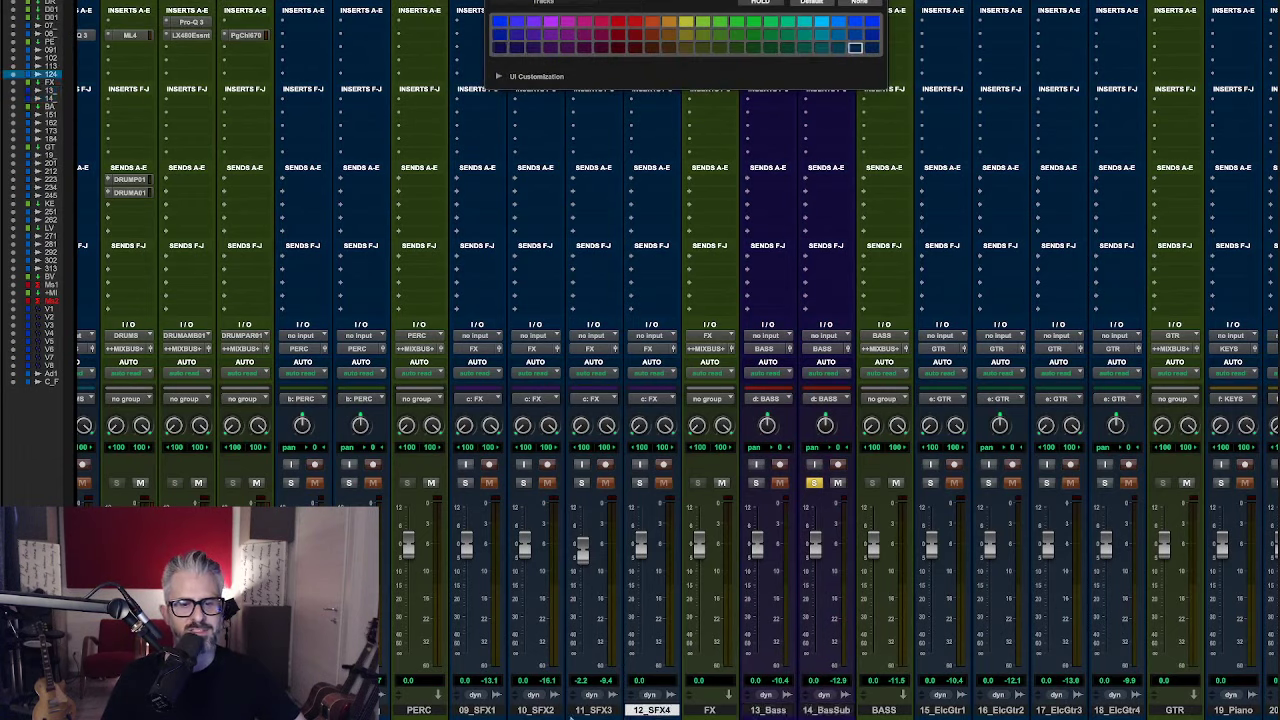
{"action": "left_click", "coordinate": [478, 710], "text": "shift"}
{"action": "left_click", "coordinate": [303, 710], "text": "super"}
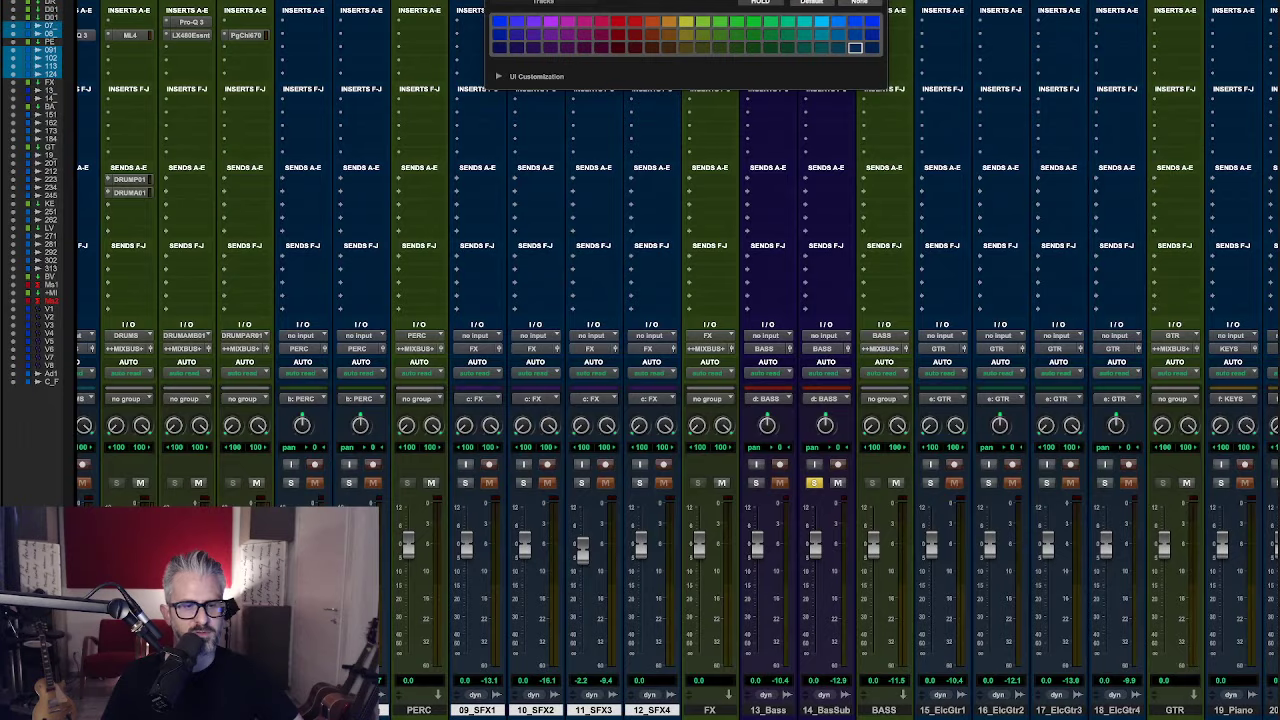
{"action": "scroll", "coordinate": [303, 700], "scroll_direction": "left", "scroll_amount": 5}
{"action": "left_click", "coordinate": [410, 711], "text": "super"}
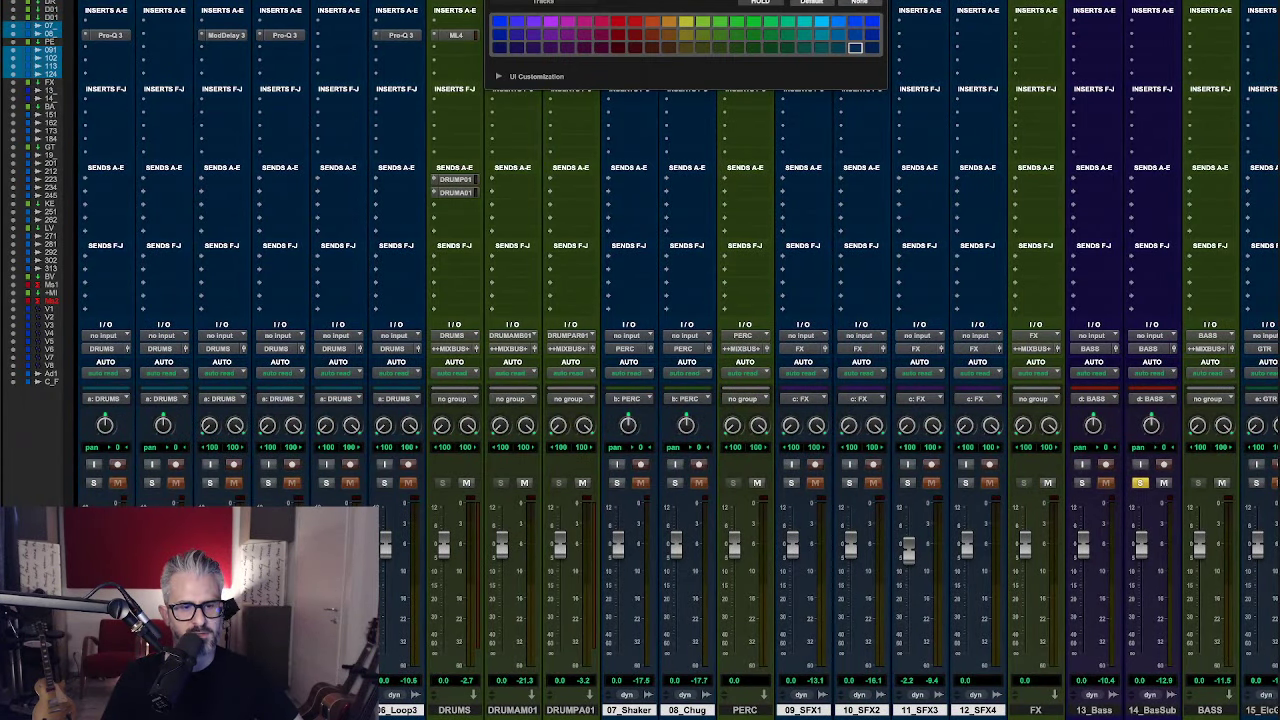
{"action": "left_click", "coordinate": [669, 38]}
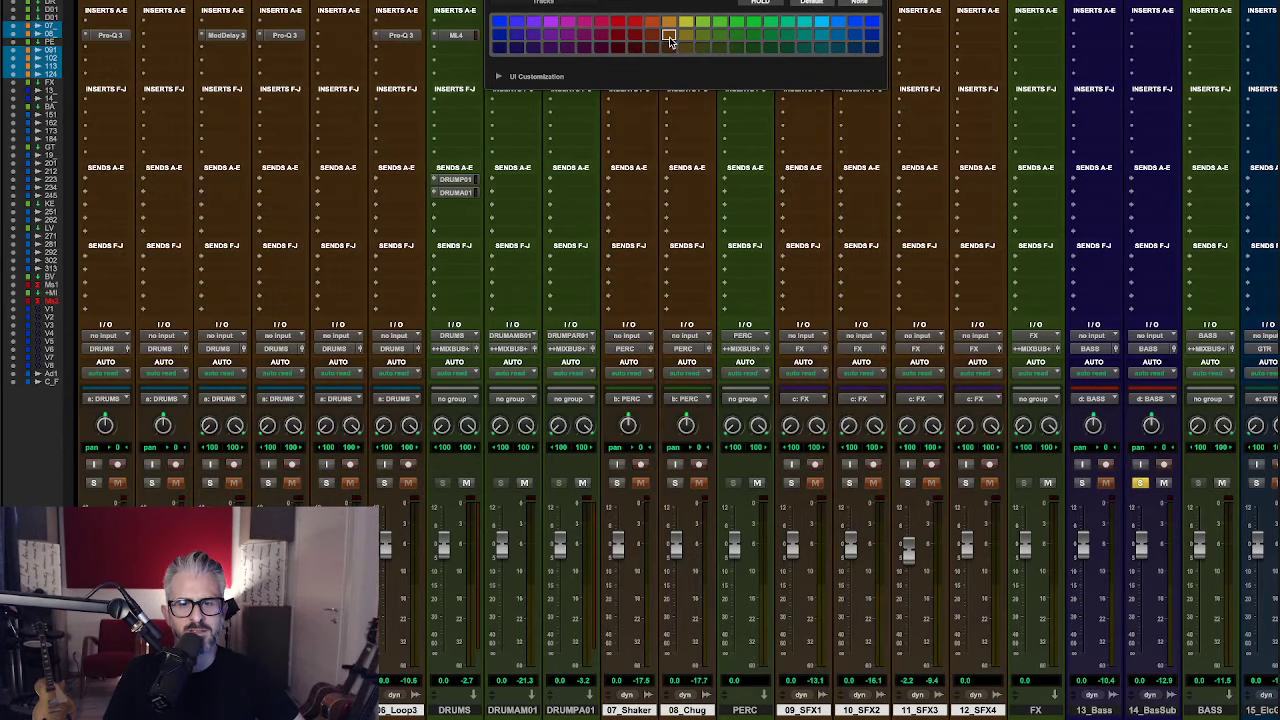
- Colour the electric guitar tracks 15 to 18 yellow
{"action": "scroll", "coordinate": [670, 200], "scroll_direction": "right", "scroll_amount": 10}
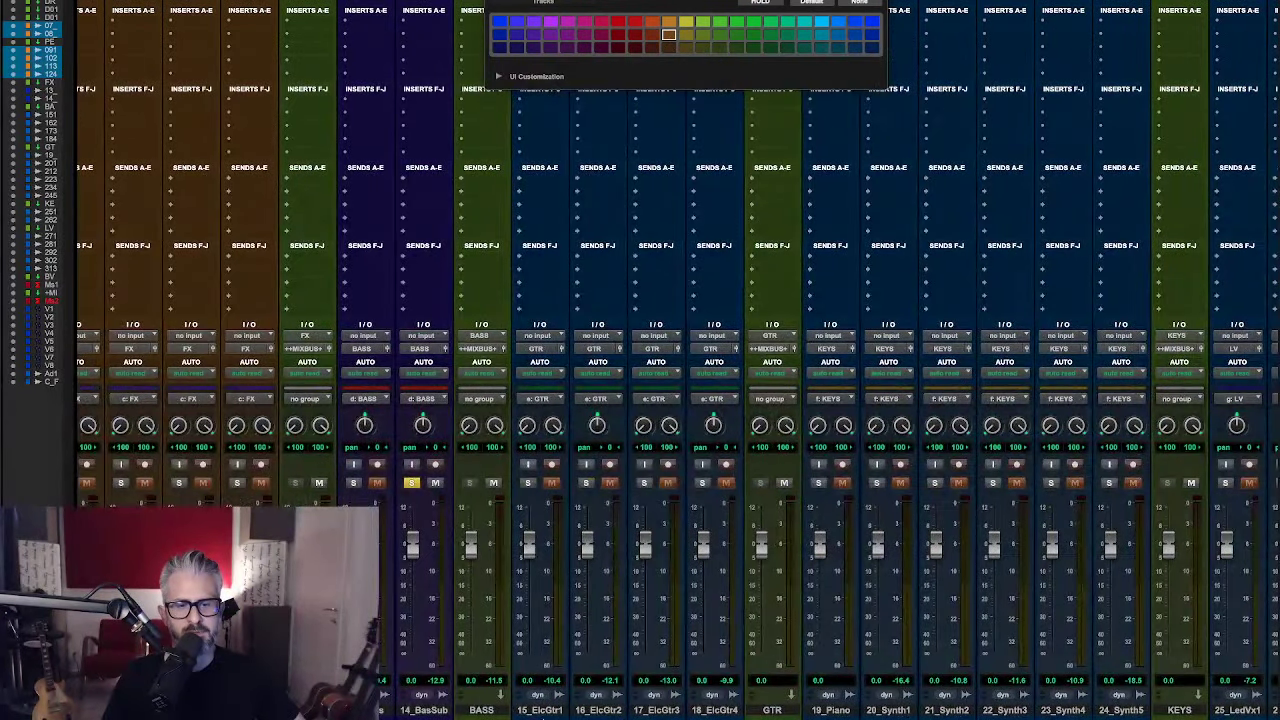
{"action": "left_click", "coordinate": [543, 711]}
{"action": "left_click", "coordinate": [735, 711], "text": "shift"}
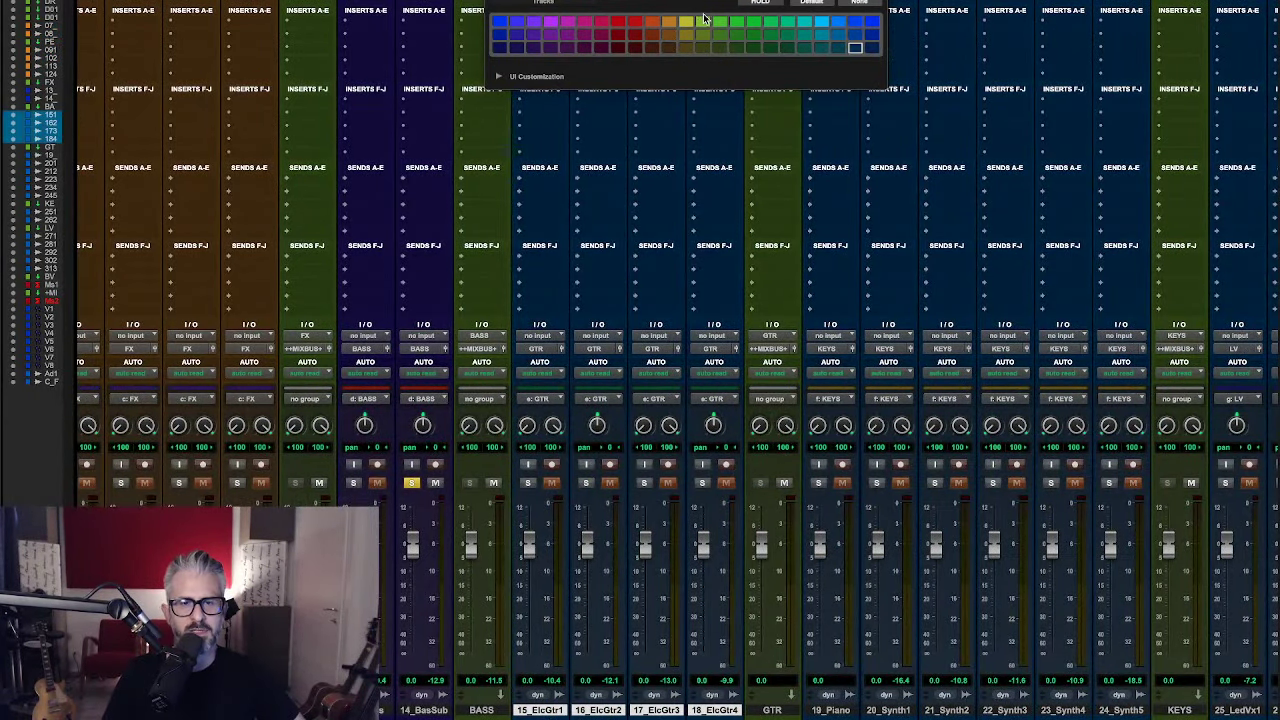
{"action": "left_click", "coordinate": [687, 36]}
- Recolour 07_Shaker and 08_Chug dark yellow, and 09_SFX1 to 12_SFX4 orange-red
{"action": "scroll", "coordinate": [451, 314], "scroll_direction": "left", "scroll_amount": 7}
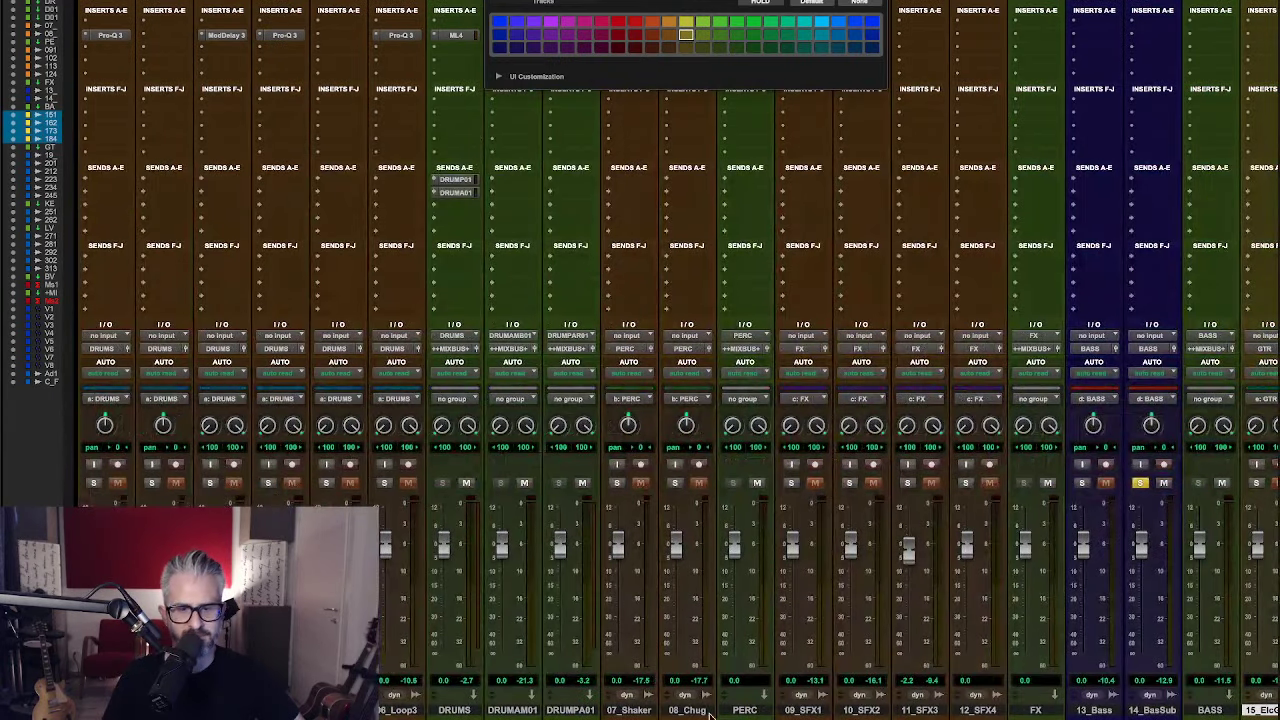
{"action": "left_click", "coordinate": [687, 710]}
{"action": "left_click", "coordinate": [645, 711], "text": "shift"}
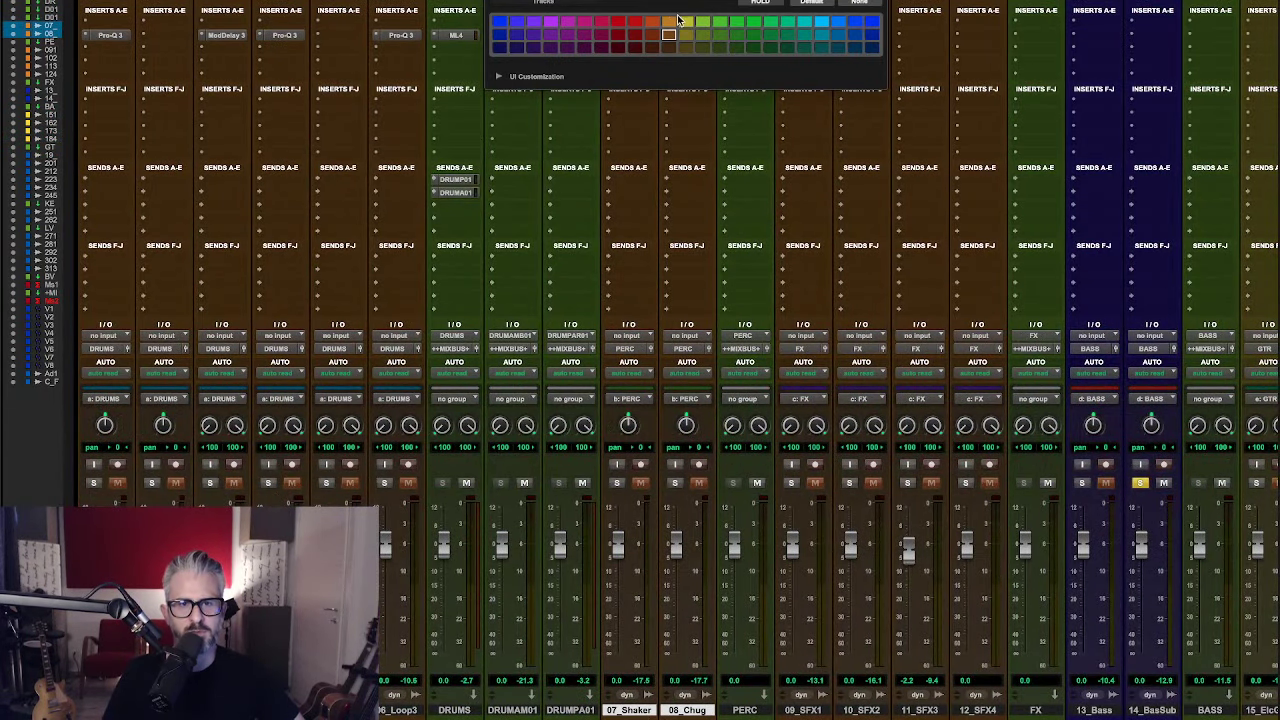
{"action": "left_click", "coordinate": [686, 48]}
{"action": "left_click", "coordinate": [812, 711]}
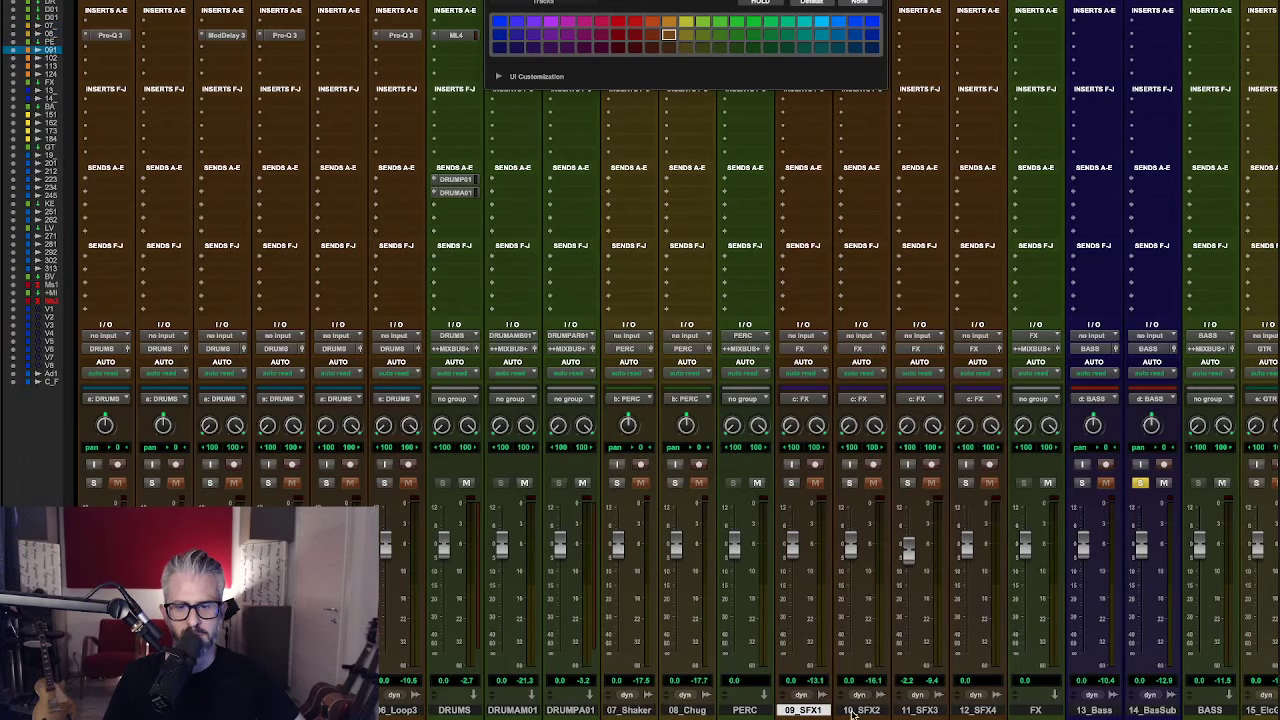
{"action": "left_click", "coordinate": [983, 711], "text": "shift"}
{"action": "left_click", "coordinate": [652, 22]}
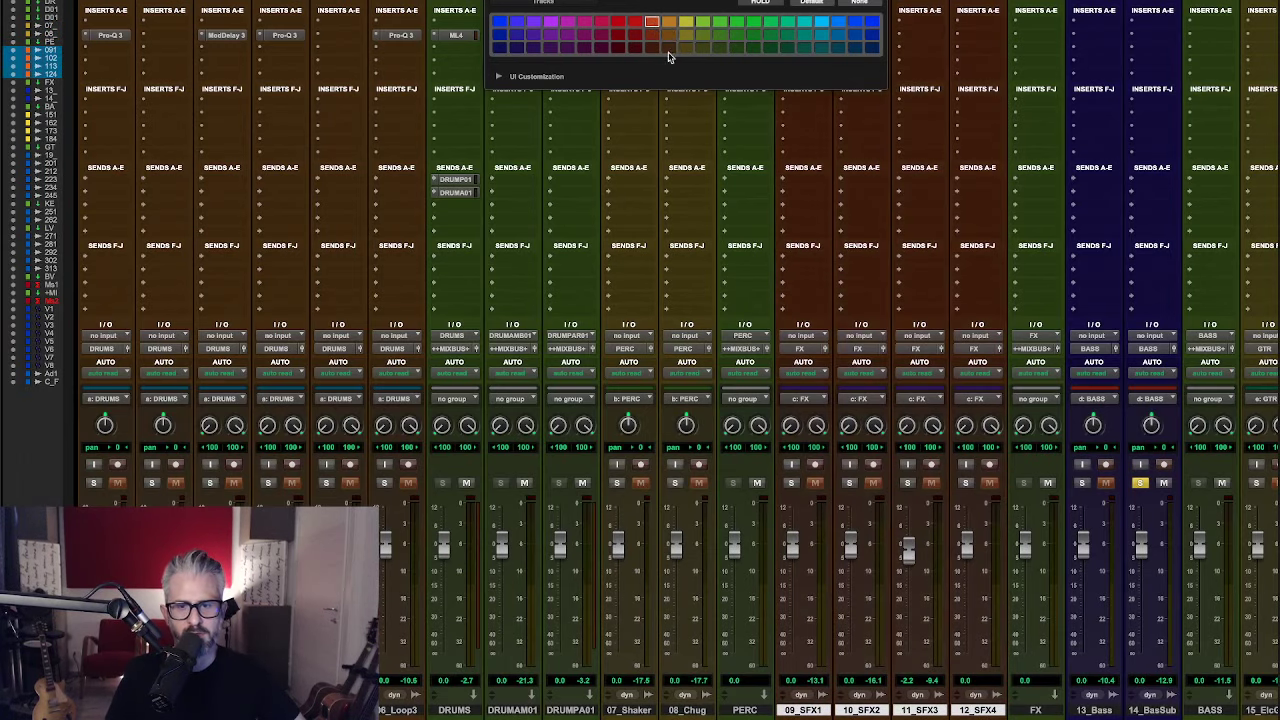
- Colour the keys tracks from 19_Piano to 24_Synth5 purple
{"action": "scroll", "coordinate": [772, 553], "scroll_direction": "right", "scroll_amount": 10}
{"action": "scroll", "coordinate": [772, 553], "scroll_direction": "right", "scroll_amount": 5}
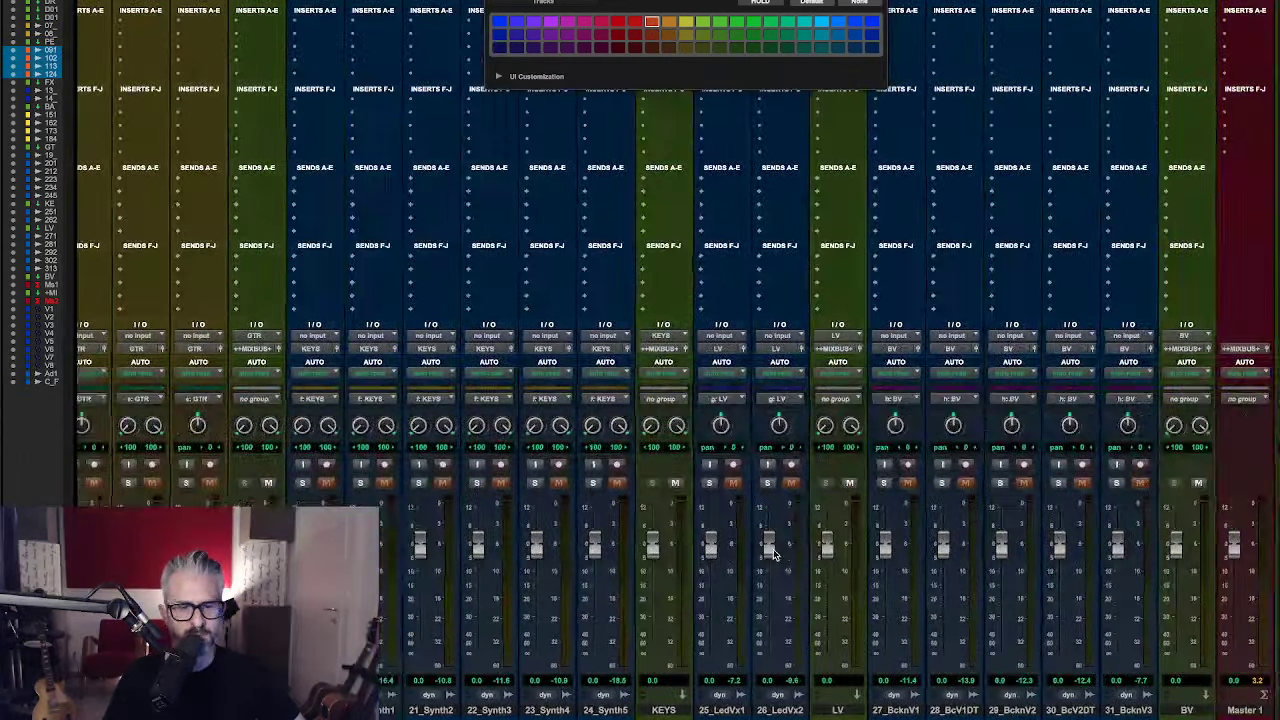
{"action": "left_click", "coordinate": [425, 710]}
{"action": "left_click", "coordinate": [731, 710], "text": "shift"}
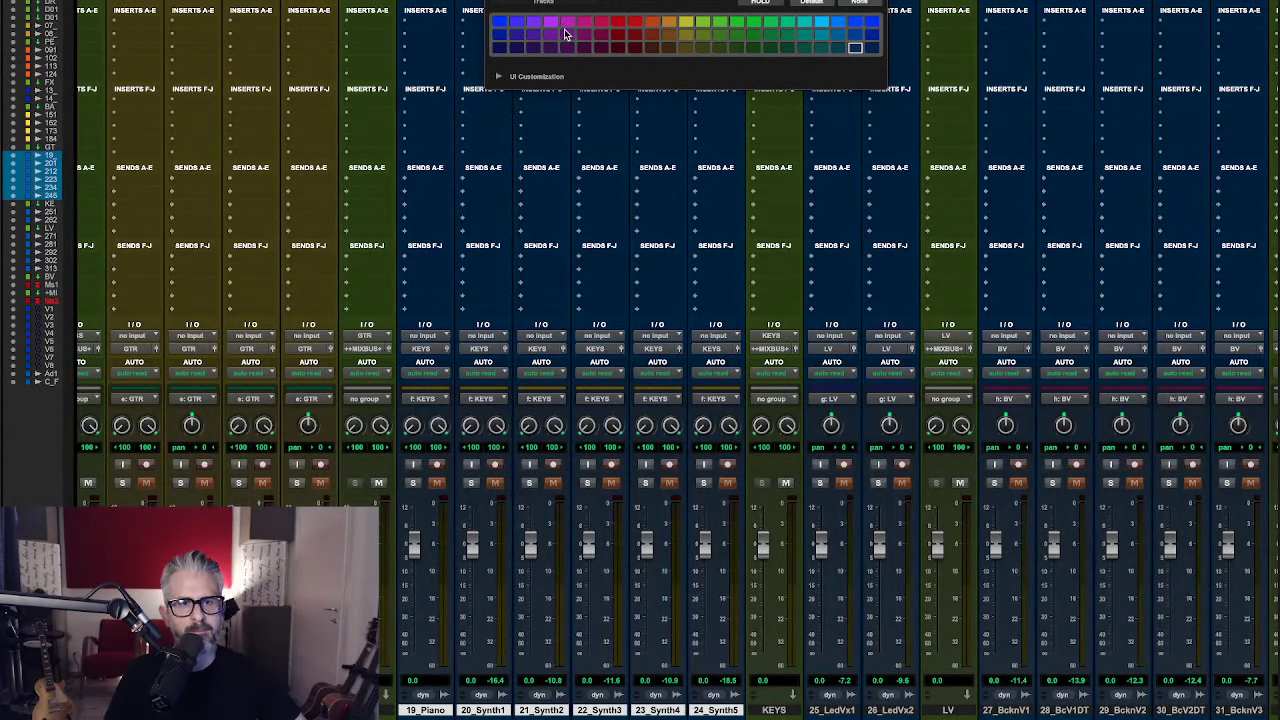
{"action": "left_click", "coordinate": [551, 22]}
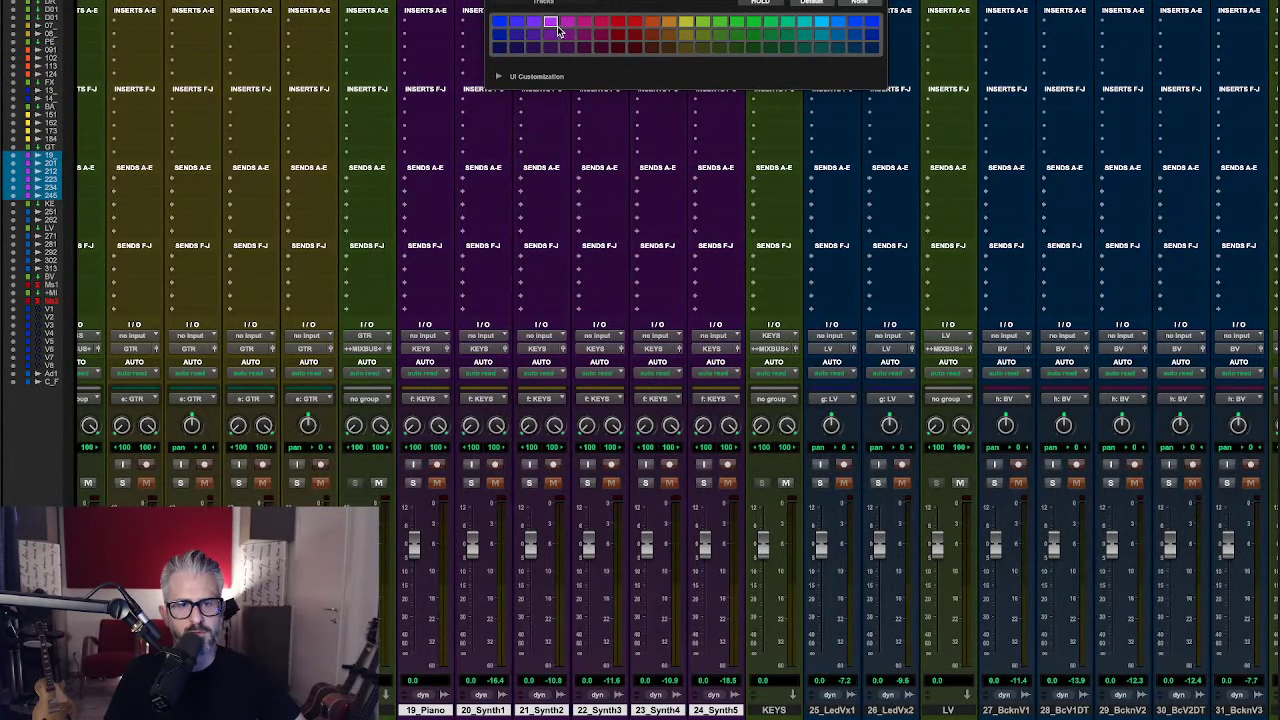
- Colour lead vocal tracks 25 and 26 red, and backing vocal tracks 27 to 31 light blue
{"action": "left_click", "coordinate": [843, 712]}
{"action": "left_click", "coordinate": [889, 711], "text": "shift"}
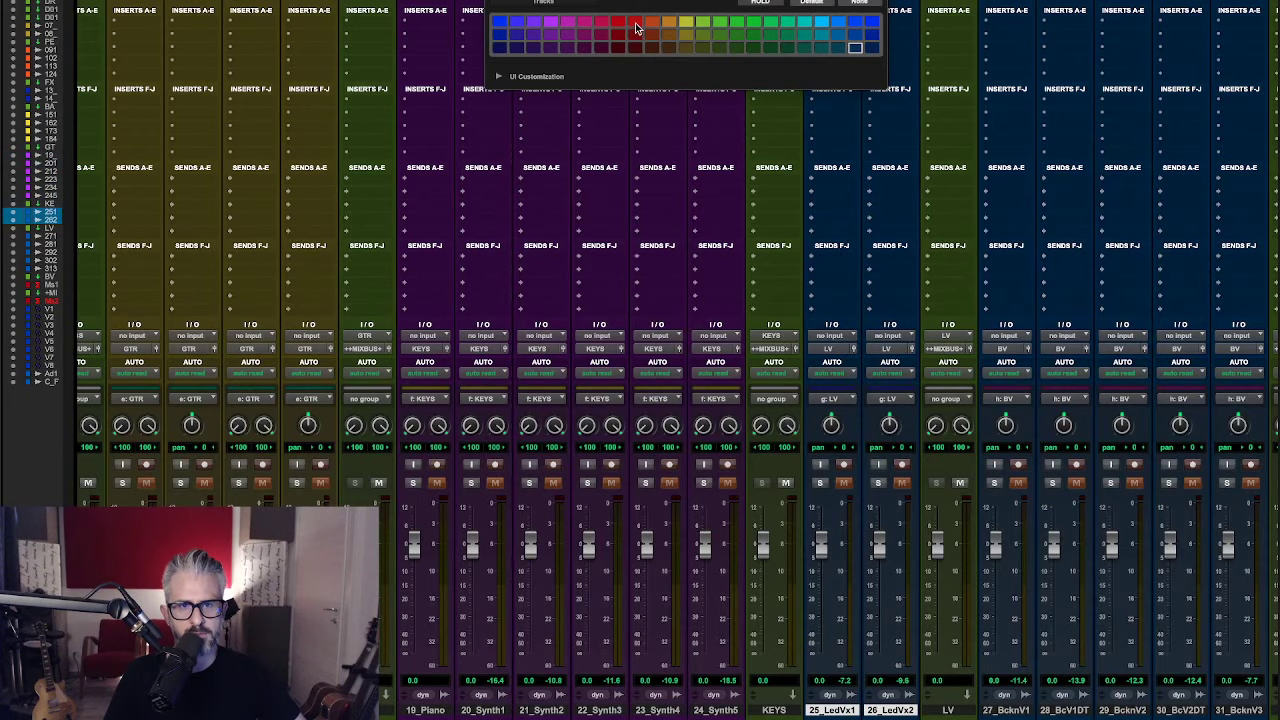
{"action": "left_click", "coordinate": [635, 27]}
{"action": "scroll", "coordinate": [730, 400], "scroll_direction": "right", "scroll_amount": 3}
{"action": "left_click", "coordinate": [818, 711]}
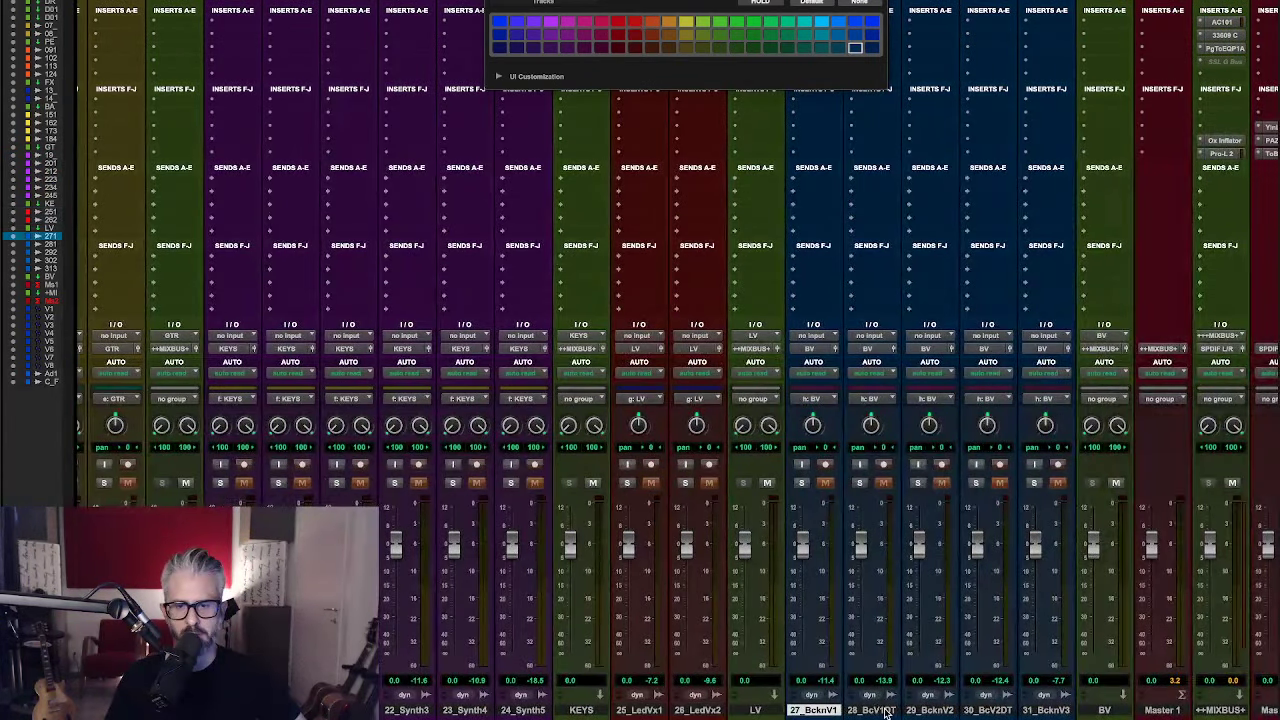
{"action": "left_click", "coordinate": [1056, 711], "text": "shift"}
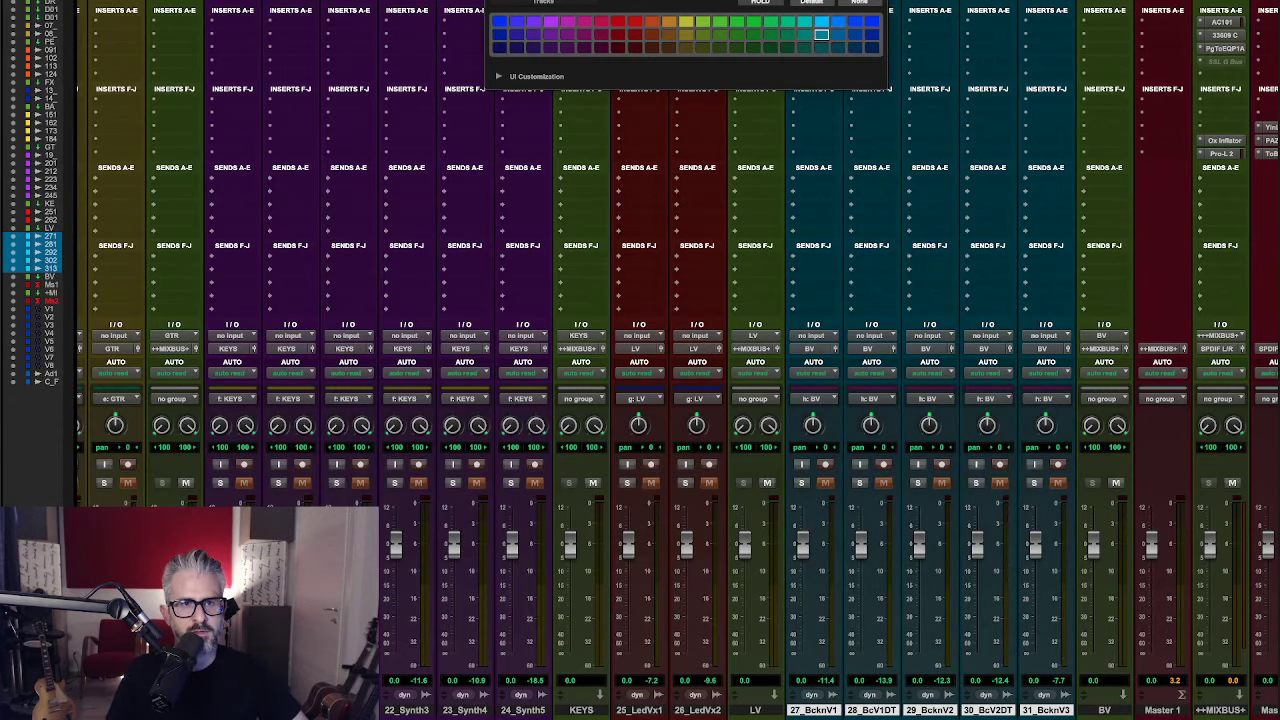
{"action": "left_click", "coordinate": [821, 34]}
- Insert the mono Lo-Fi plug-in on the soloed 14_BassSub track
{"action": "scroll", "coordinate": [548, 512], "scroll_direction": "left", "scroll_amount": 10}
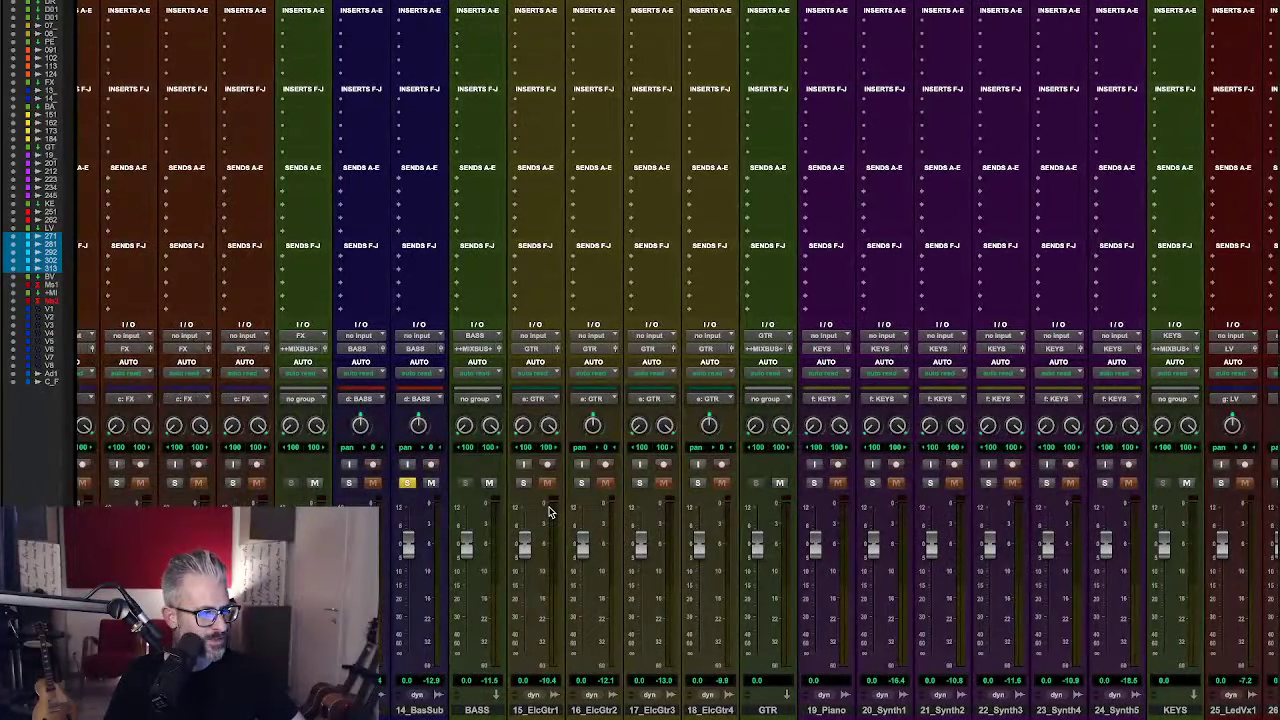
{"action": "scroll", "coordinate": [548, 512], "scroll_direction": "left", "scroll_amount": 3}
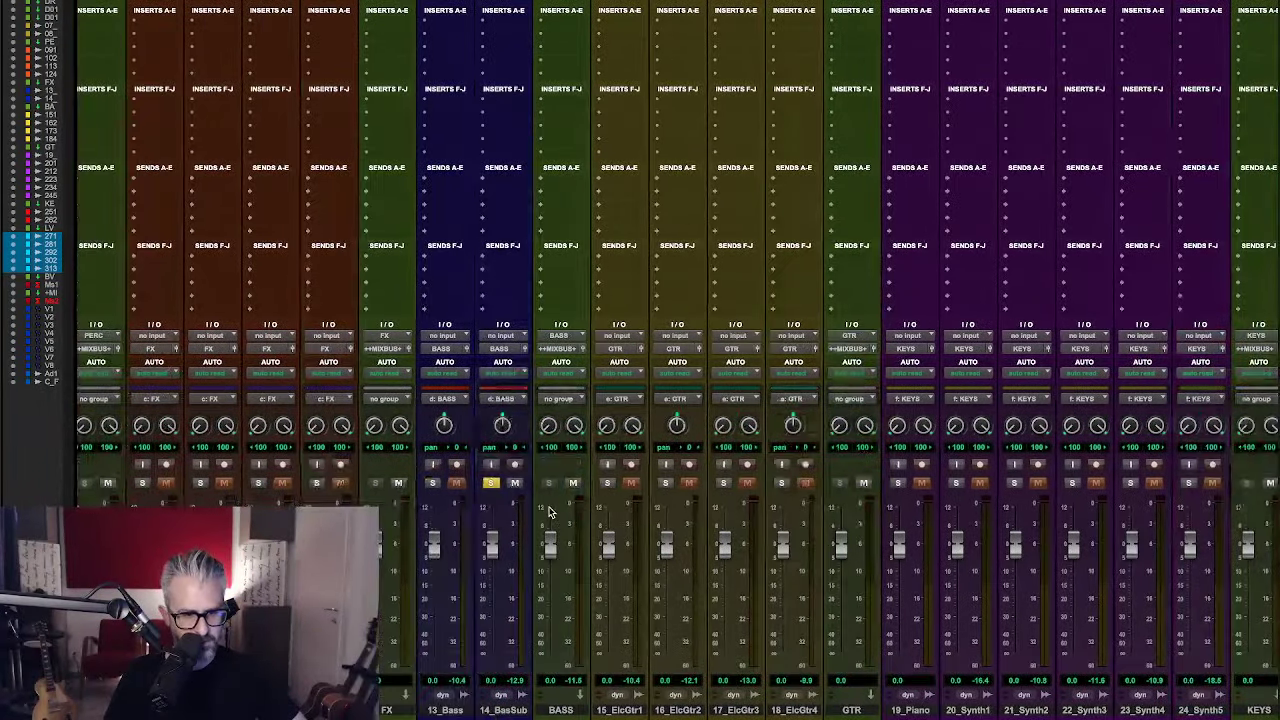
{"action": "scroll", "coordinate": [548, 512], "scroll_direction": "left", "scroll_amount": 1}
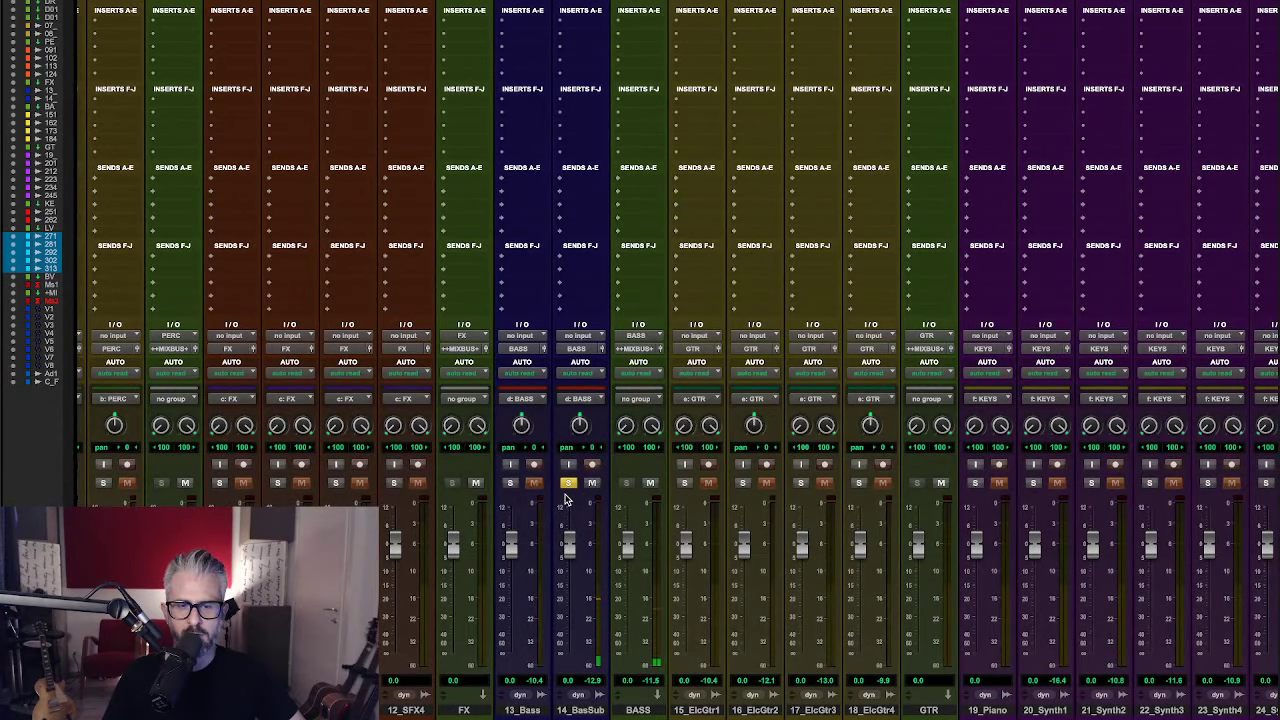
{"action": "scroll", "coordinate": [562, 493], "scroll_direction": "left", "scroll_amount": 1}
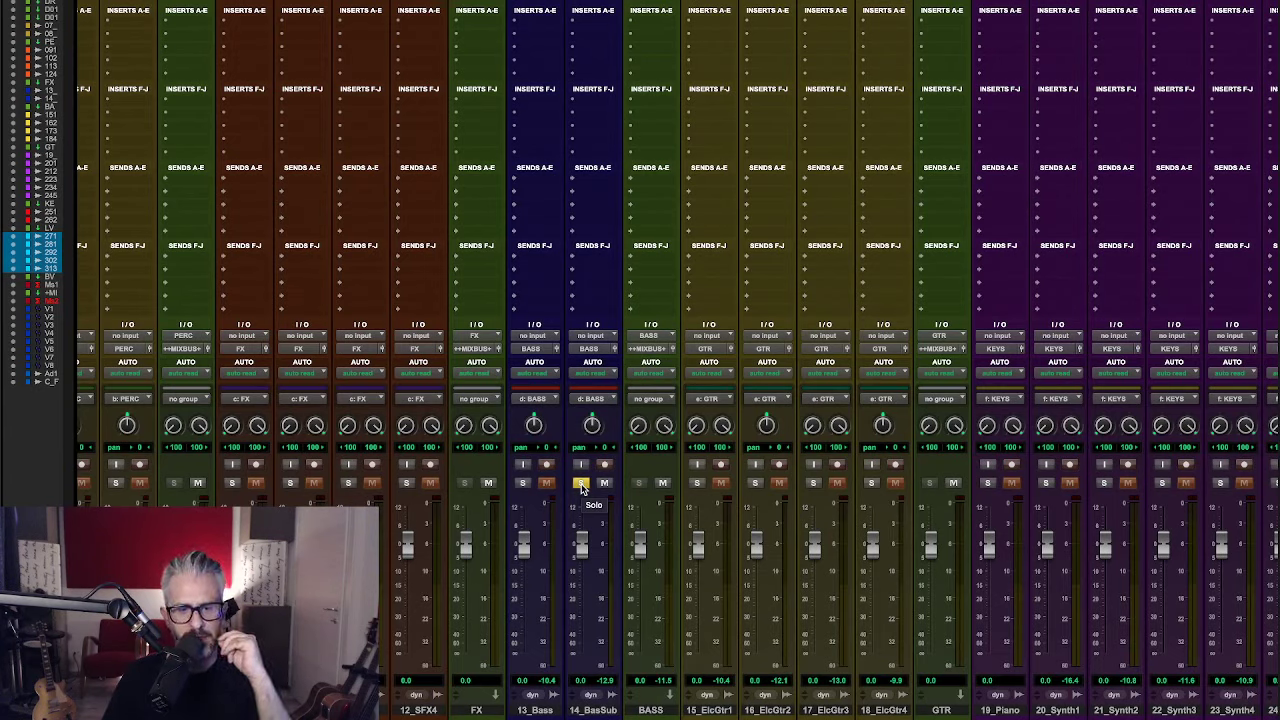
{"action": "left_click", "coordinate": [590, 44]}
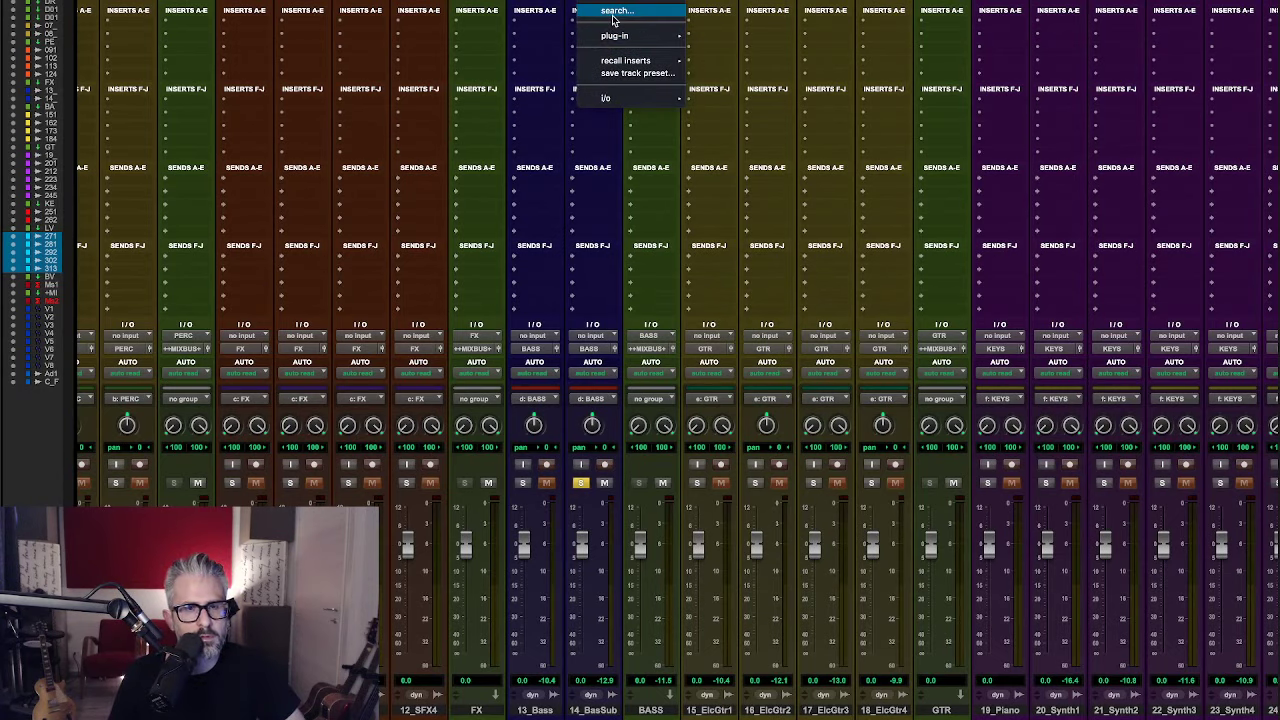
{"action": "left_click", "coordinate": [613, 12]}
{"action": "type", "text": "lo"}
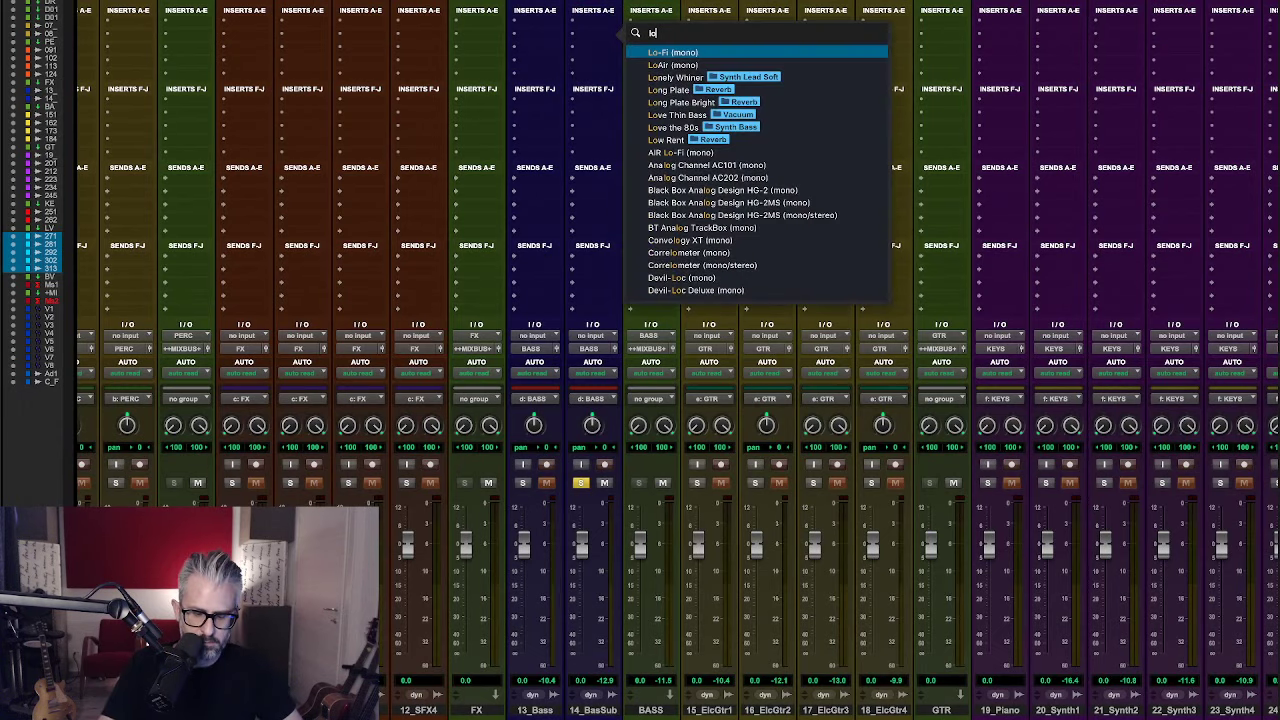
{"action": "type", "text": "-fi"}
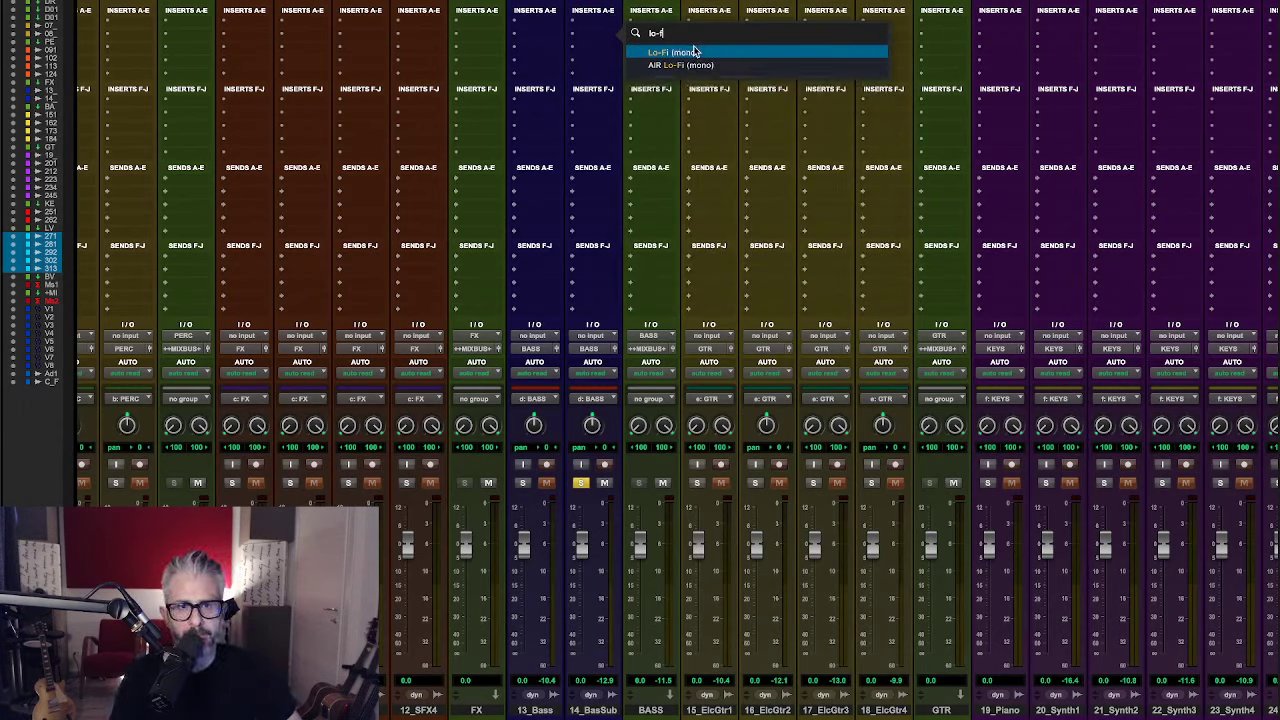
{"action": "left_click", "coordinate": [695, 52]}
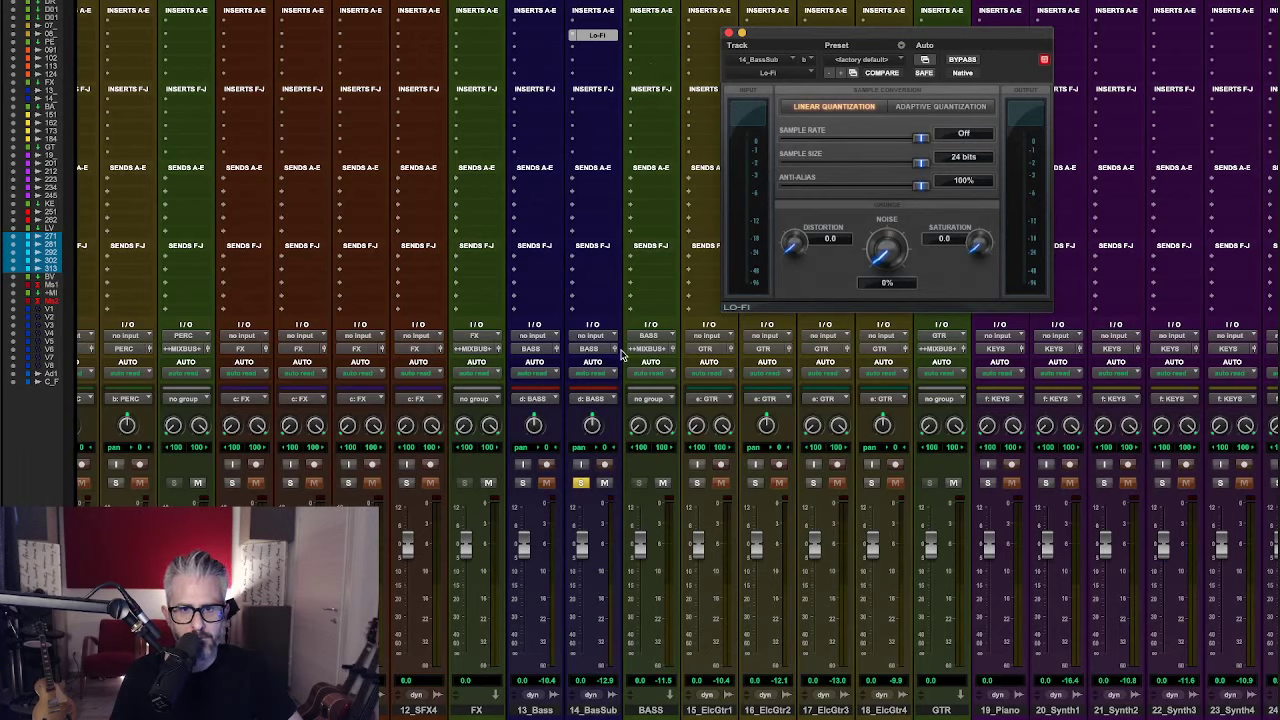
- Set Lo-Fi's Distortion to 1.2 on 14_BassSub during playback and compare the sound with the plug-in bypassed
{"action": "key", "text": "space"}
{"action": "left_click_drag", "start_coordinate": [792, 244], "coordinate": [801, 224]}
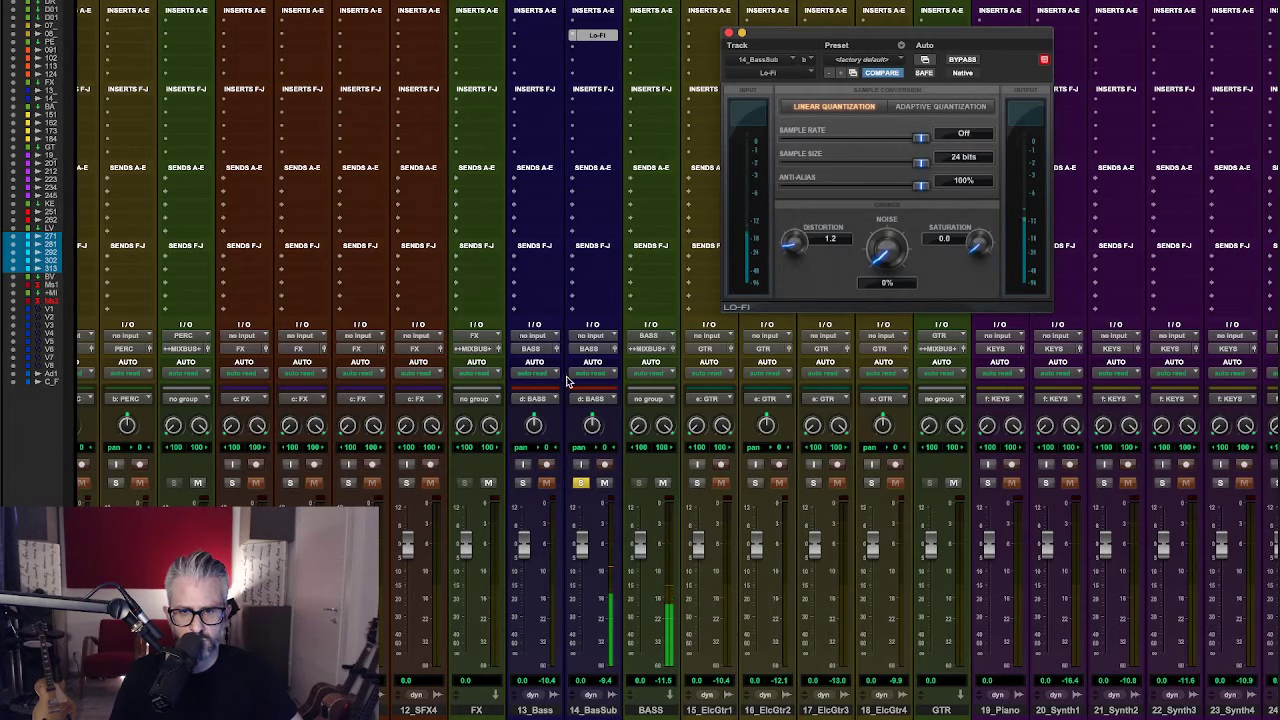
{"action": "left_click", "coordinate": [962, 62]}
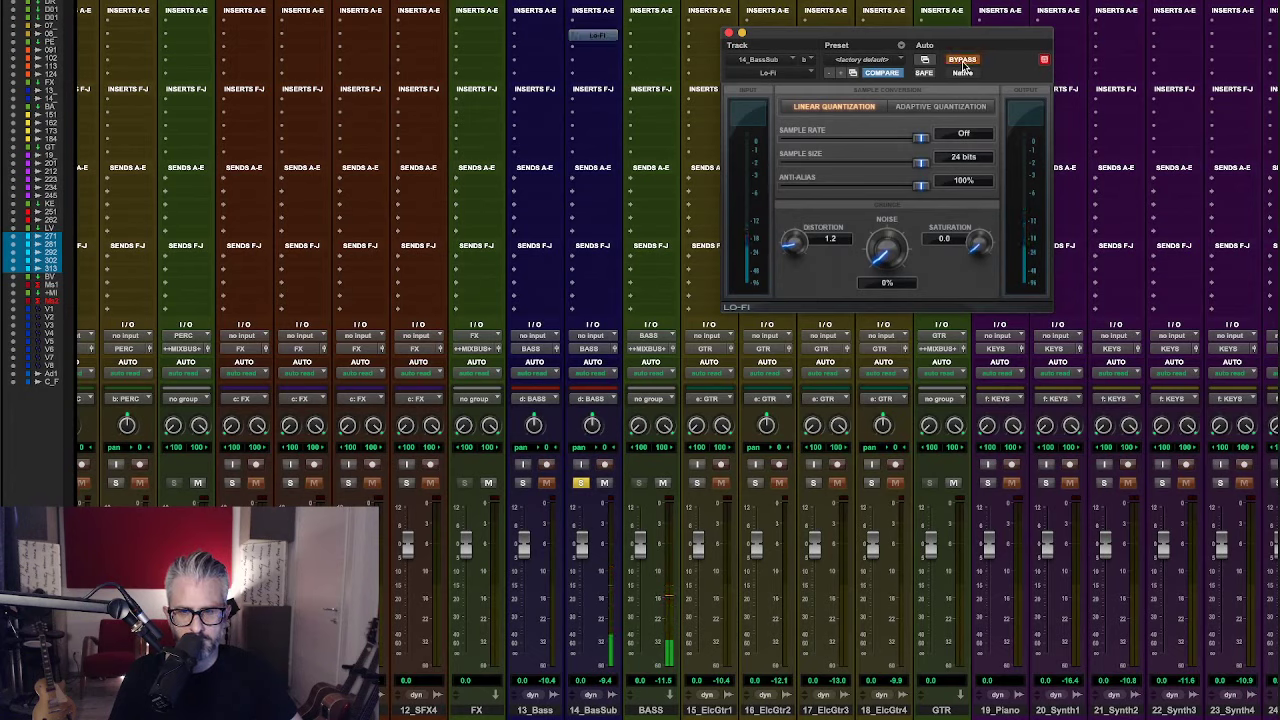
{"action": "left_click", "coordinate": [962, 62]}
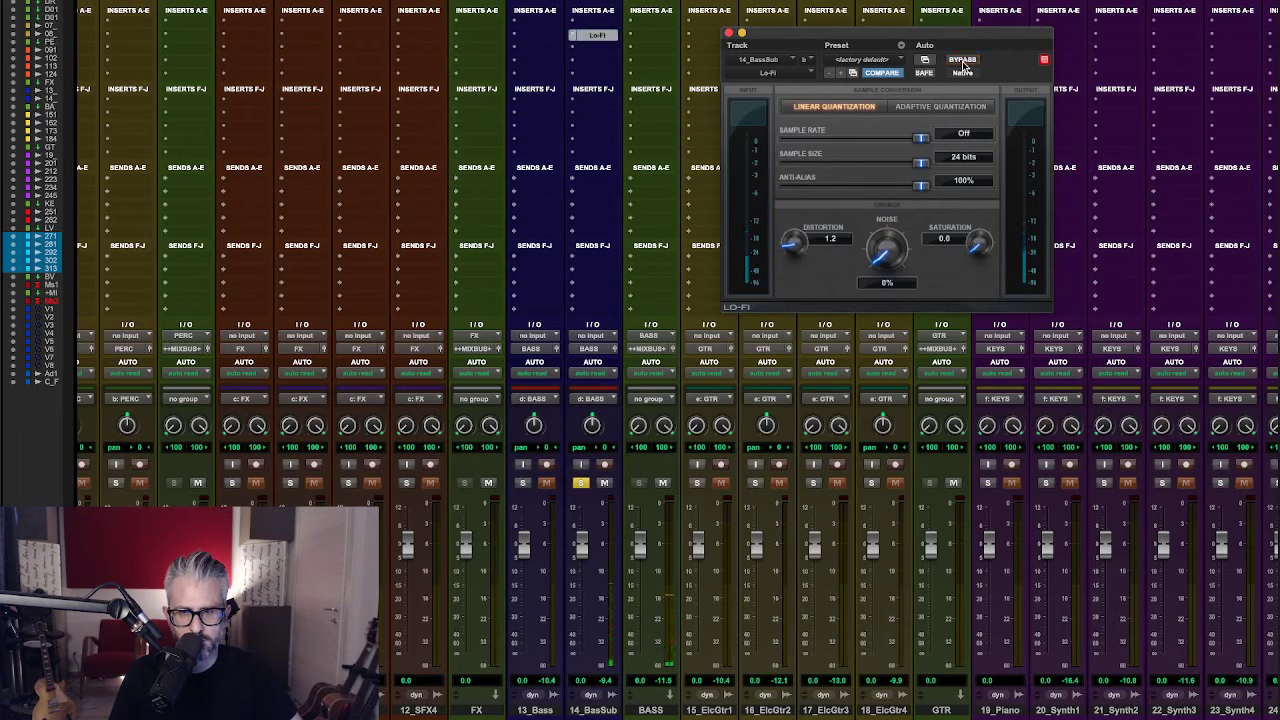
- Solo 13_Bass alongside 14_BassSub, close Lo-Fi, and balance them during playback with 13_Bass at -0.6 dB and 14_BassSub at +1.6 dB
{"action": "left_click", "coordinate": [522, 483]}
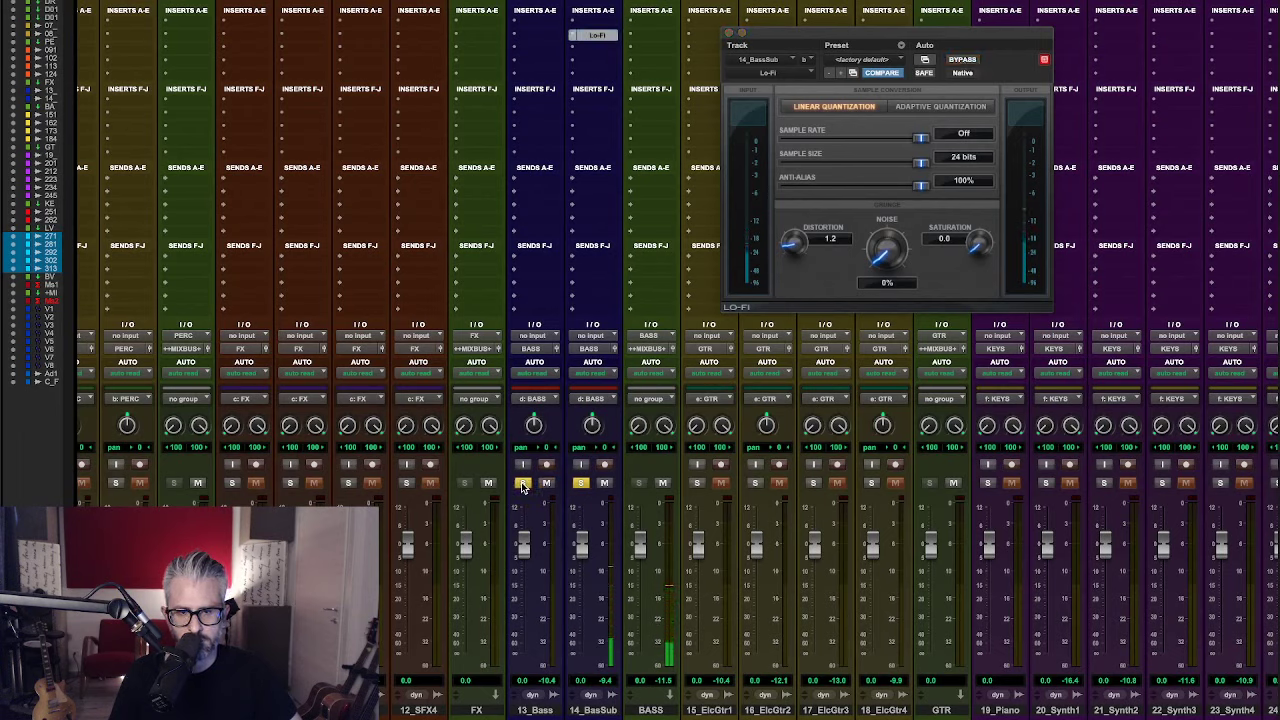
{"action": "left_click", "coordinate": [729, 33]}
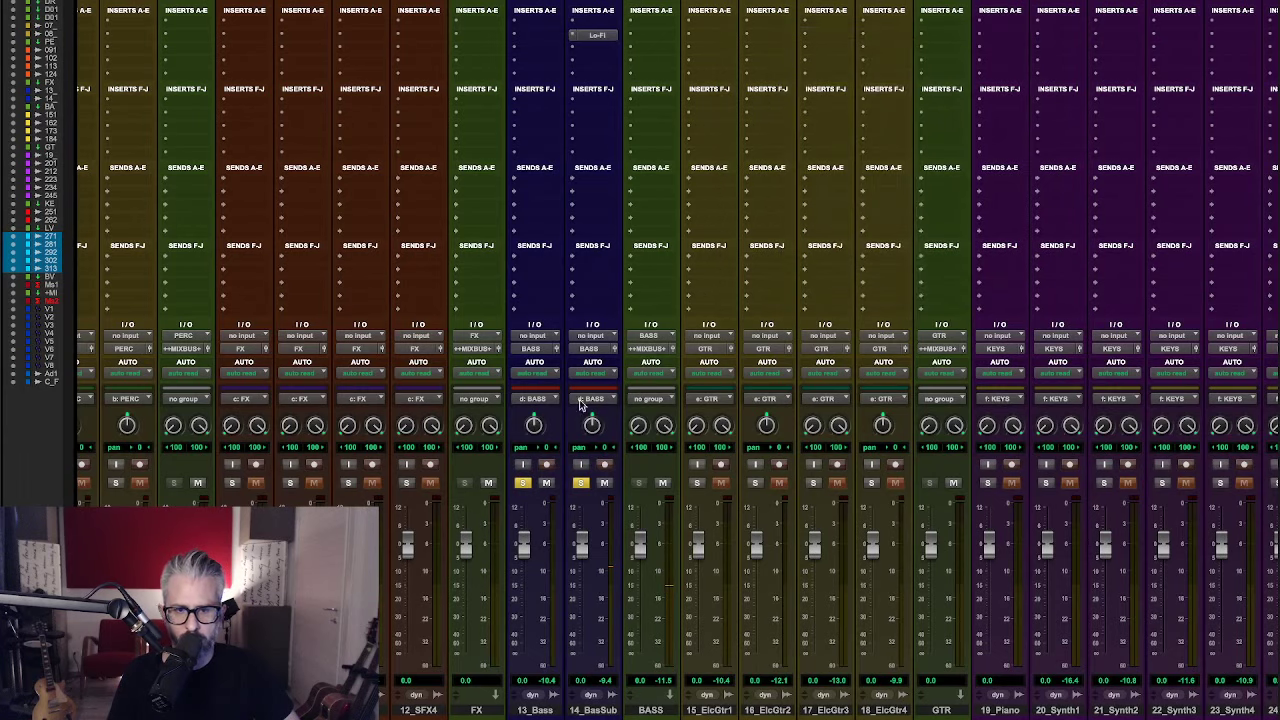
{"action": "left_click", "coordinate": [598, 36]}
{"action": "left_click", "coordinate": [605, 36]}
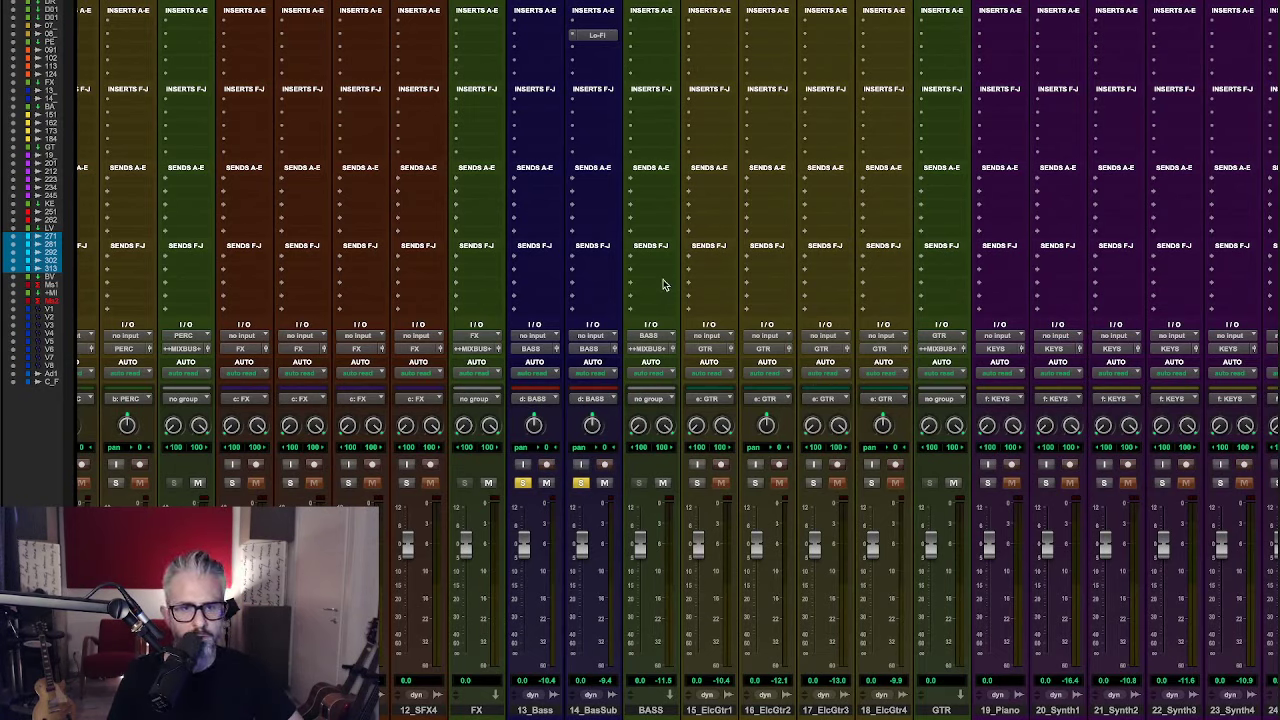
{"action": "key", "text": "space"}
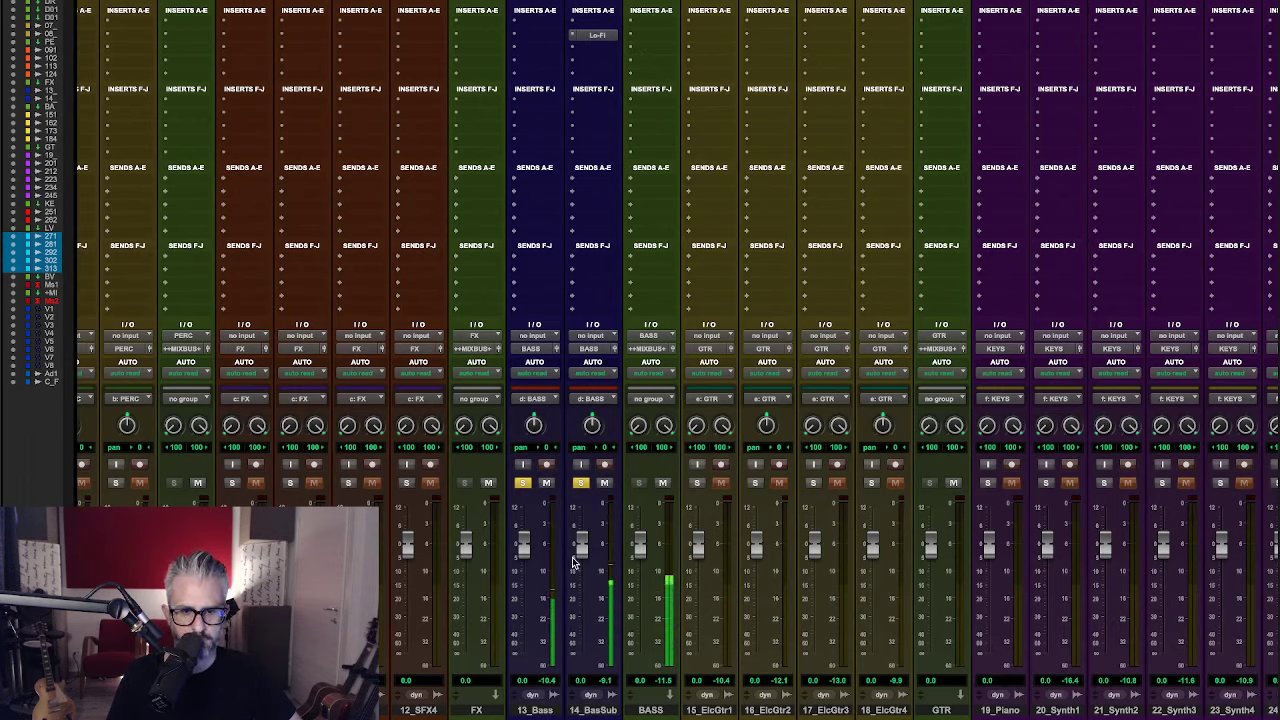
{"action": "left_click_drag", "start_coordinate": [580, 546], "coordinate": [579, 556]}
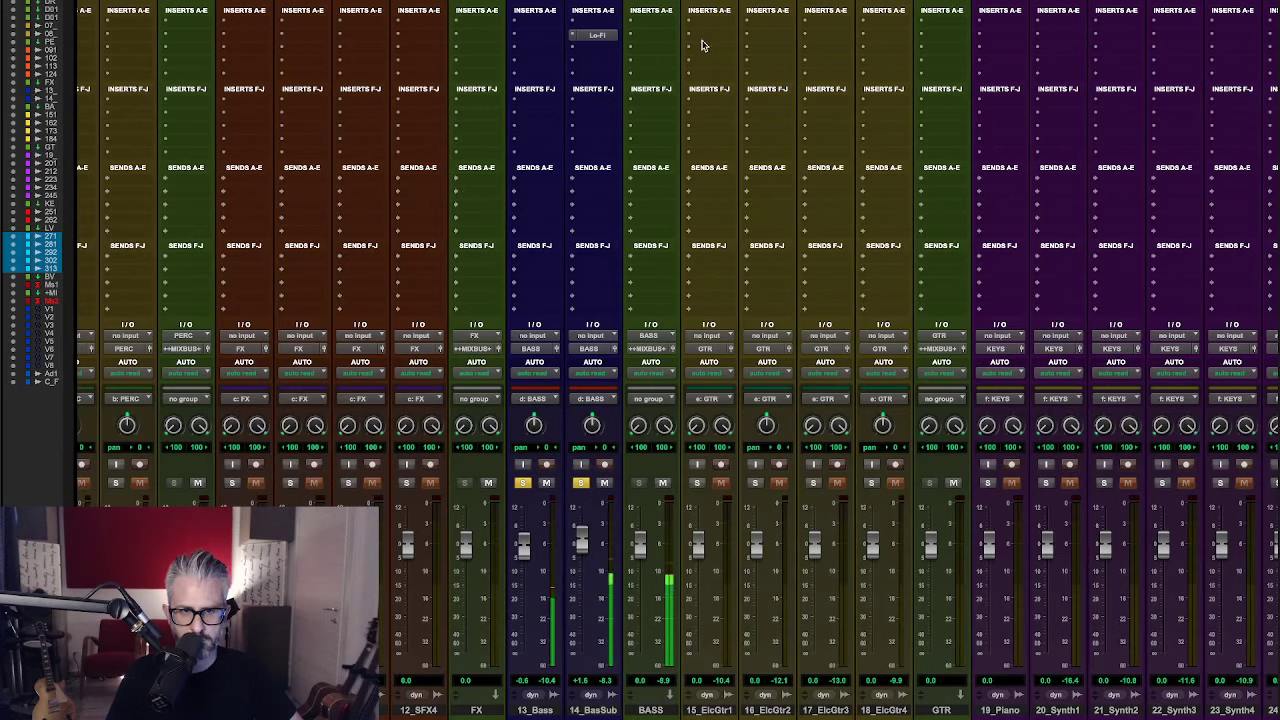
- Insert the stereo UAD Empirical Labs Distressor on the BASS bus and place its window clear for editing
{"action": "left_click", "coordinate": [643, 40]}
{"action": "mouse_move", "coordinate": [643, 42]}
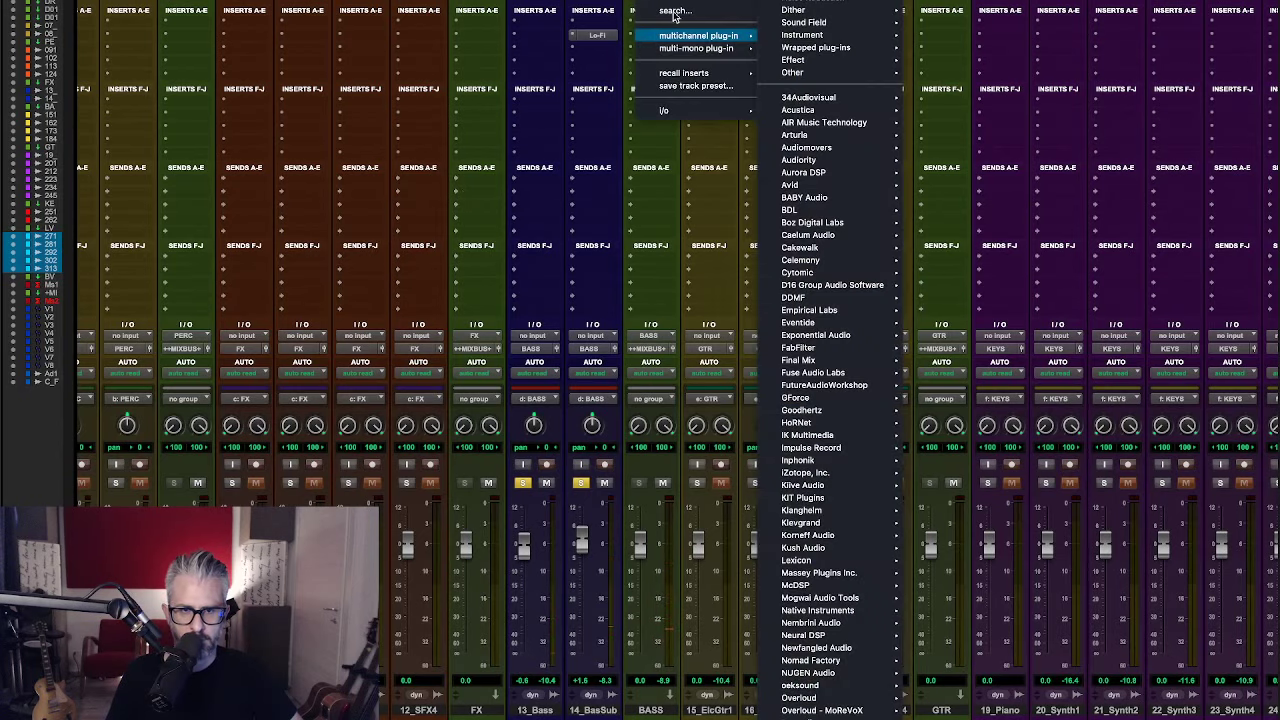
{"action": "left_click", "coordinate": [674, 12]}
{"action": "type", "text": "d"}
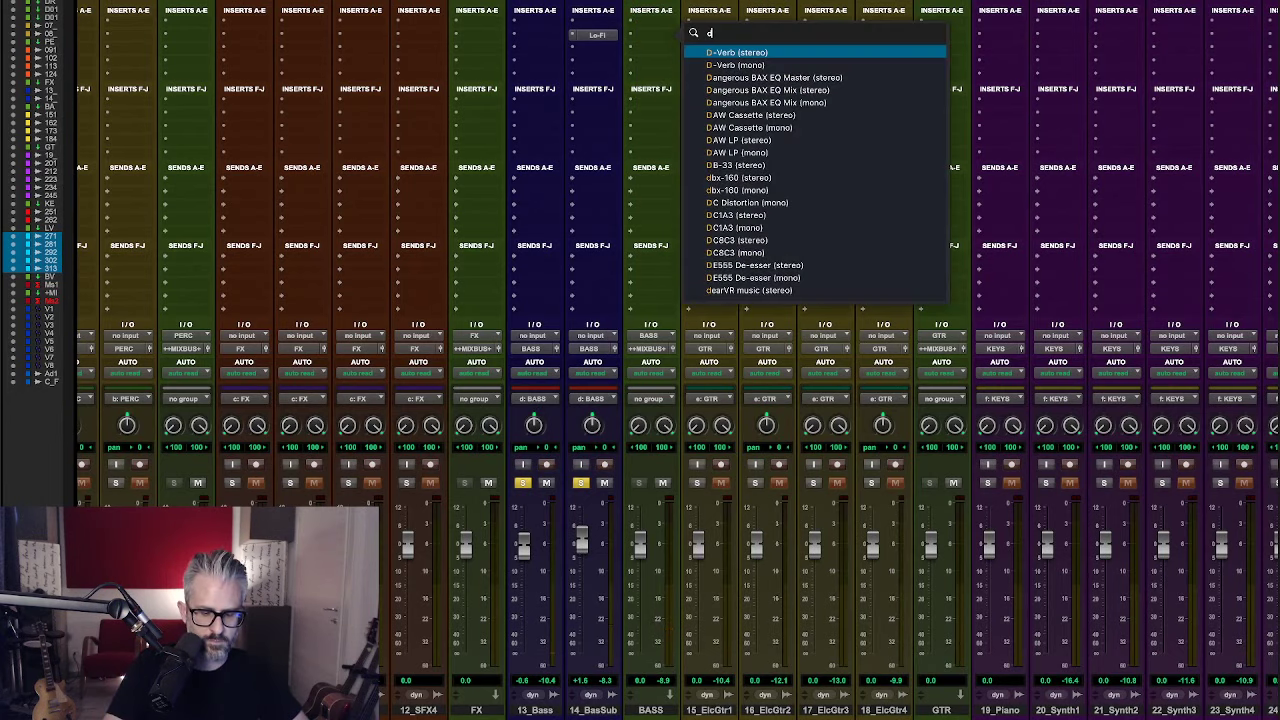
{"action": "type", "text": "istress"}
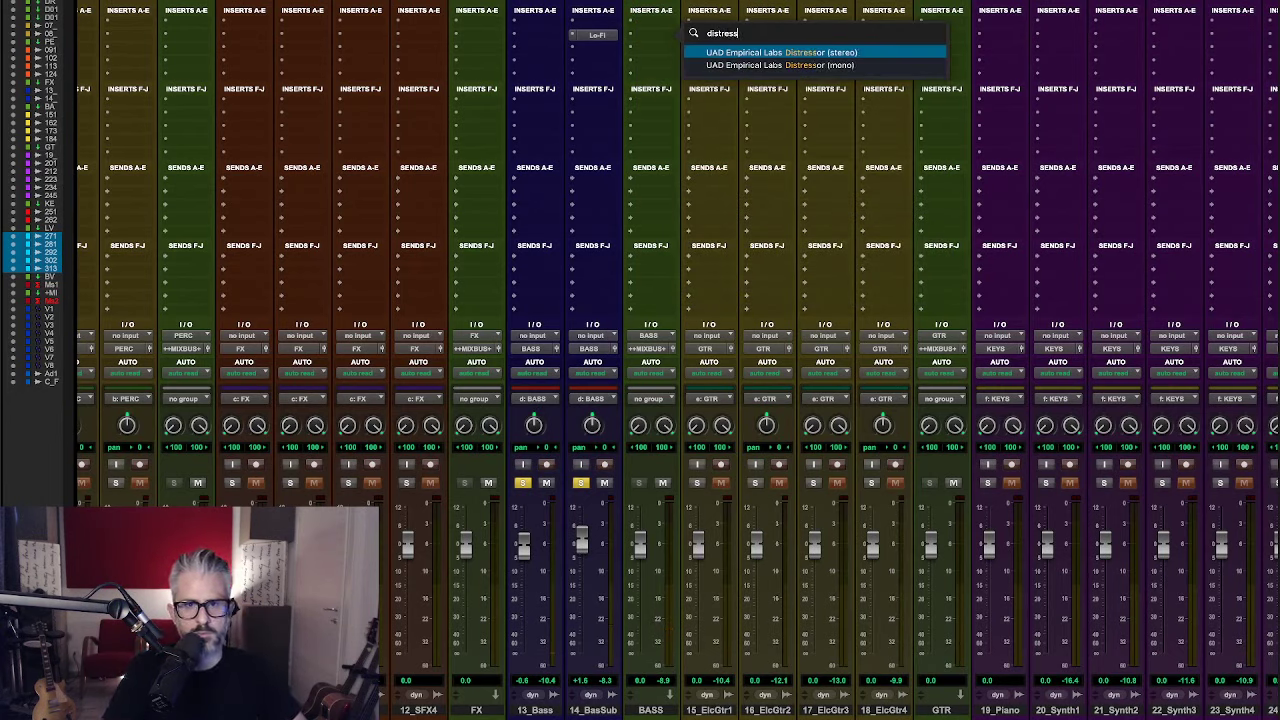
{"action": "left_click", "coordinate": [845, 52]}
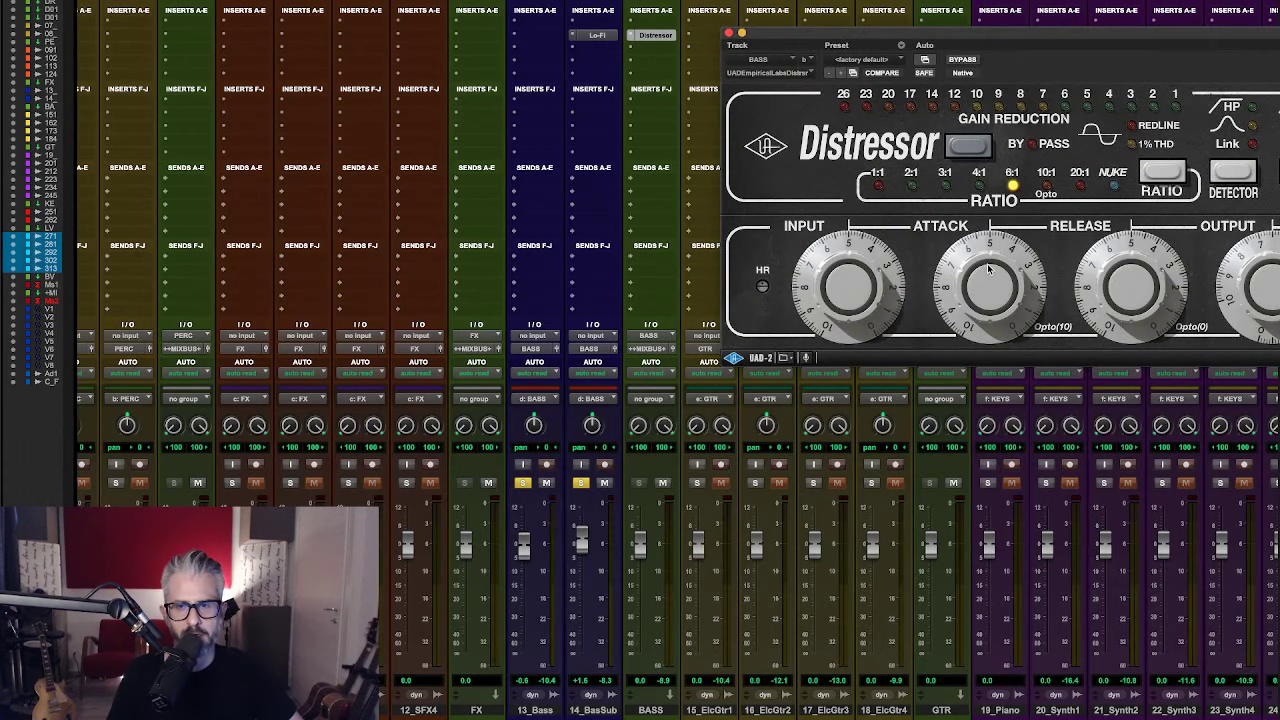
{"action": "left_click_drag", "start_coordinate": [978, 46], "coordinate": [735, 115]}
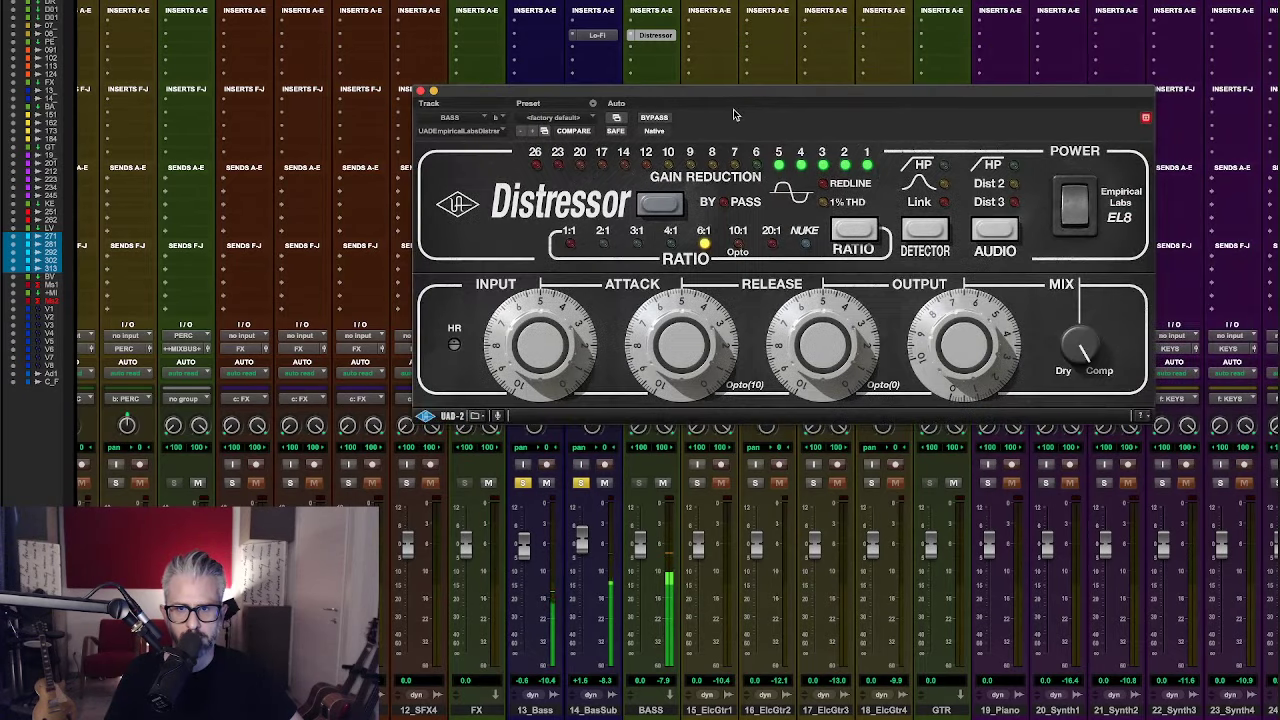
- Switch the Distressor's audio mode to Dist 3, raise its input for more compression, and adjust its attack and release
{"action": "left_click", "coordinate": [1000, 232]}
{"action": "left_click", "coordinate": [1003, 234]}
{"action": "left_click_drag", "start_coordinate": [600, 336], "coordinate": [492, 354]}
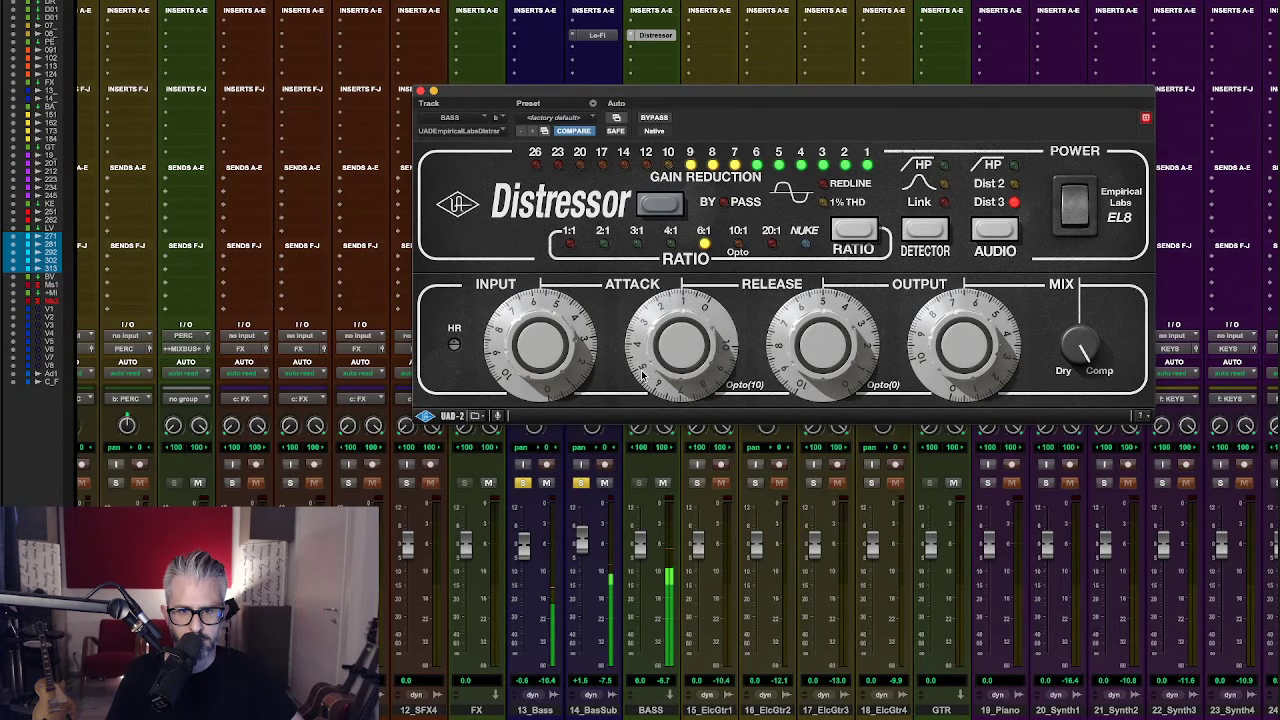
{"action": "left_click_drag", "start_coordinate": [641, 383], "coordinate": [660, 380]}
{"action": "mouse_move", "coordinate": [817, 340]}
{"action": "left_mouse_down"}
{"action": "mouse_move", "coordinate": [800, 392]}
{"action": "mouse_move", "coordinate": [816, 347]}
{"action": "left_mouse_up"}
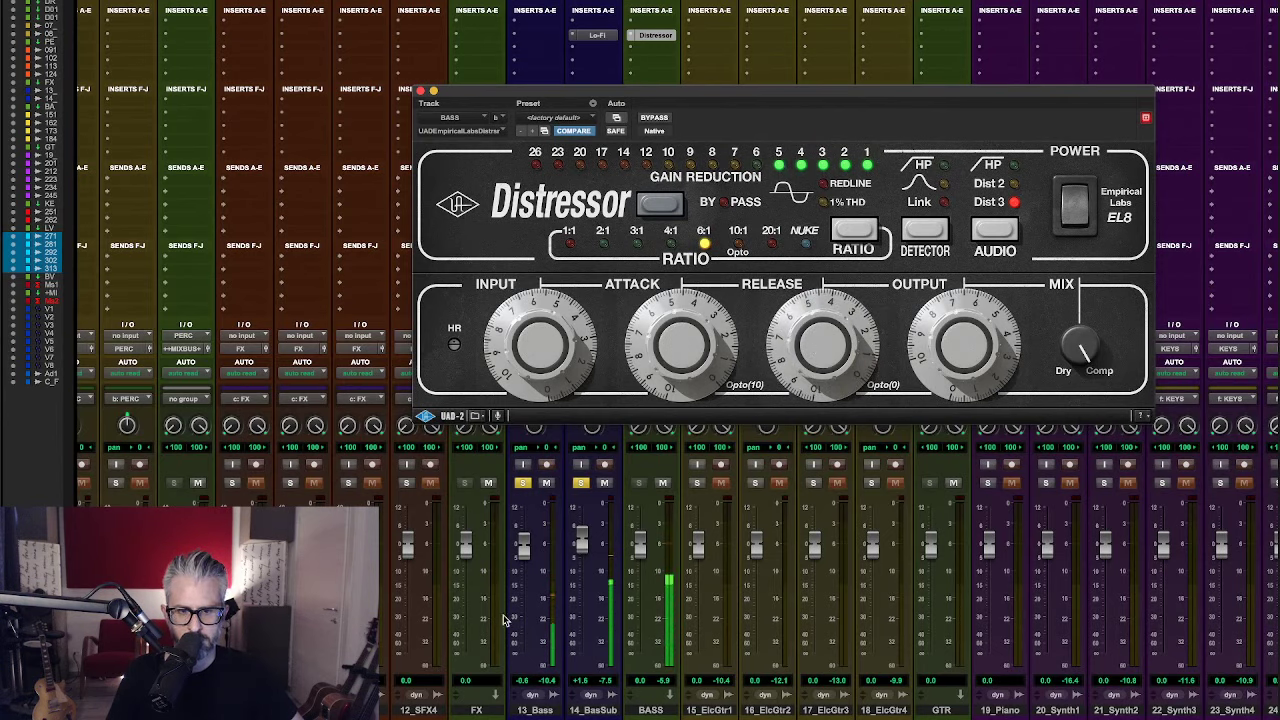
- Solo the DRUMS VCA with the bass, lower 13_Bass to -3.6 dB and adjust the Distressor's output to fit, closing the plug-in when done
{"action": "left_click_drag", "start_coordinate": [529, 554], "coordinate": [530, 558]}
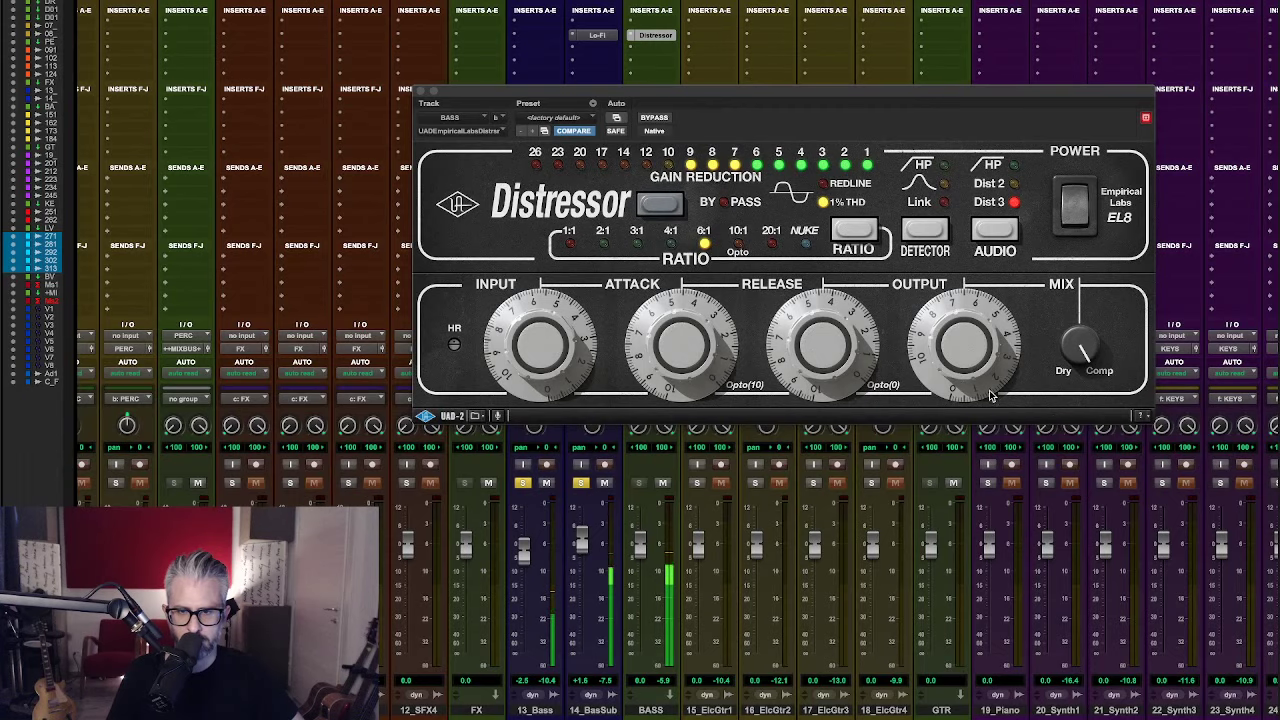
{"action": "left_click_drag", "start_coordinate": [982, 387], "coordinate": [978, 386]}
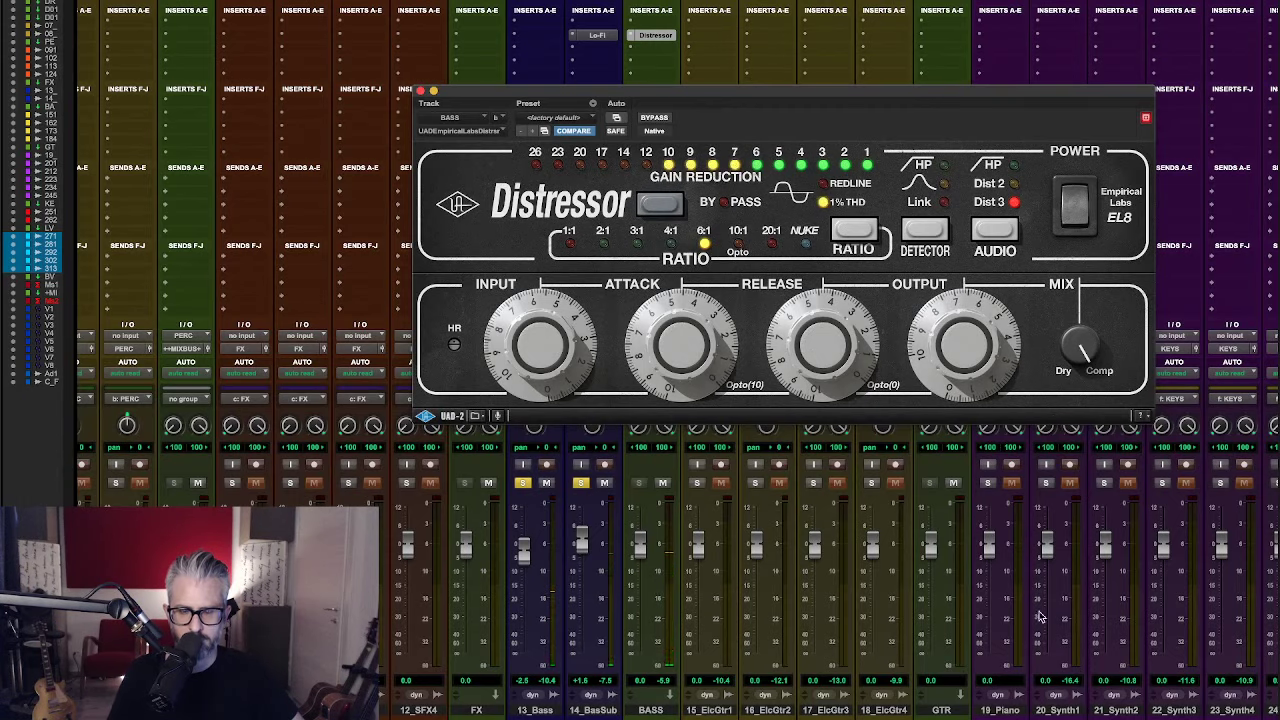
{"action": "scroll", "coordinate": [956, 502], "scroll_direction": "right", "scroll_amount": 10}
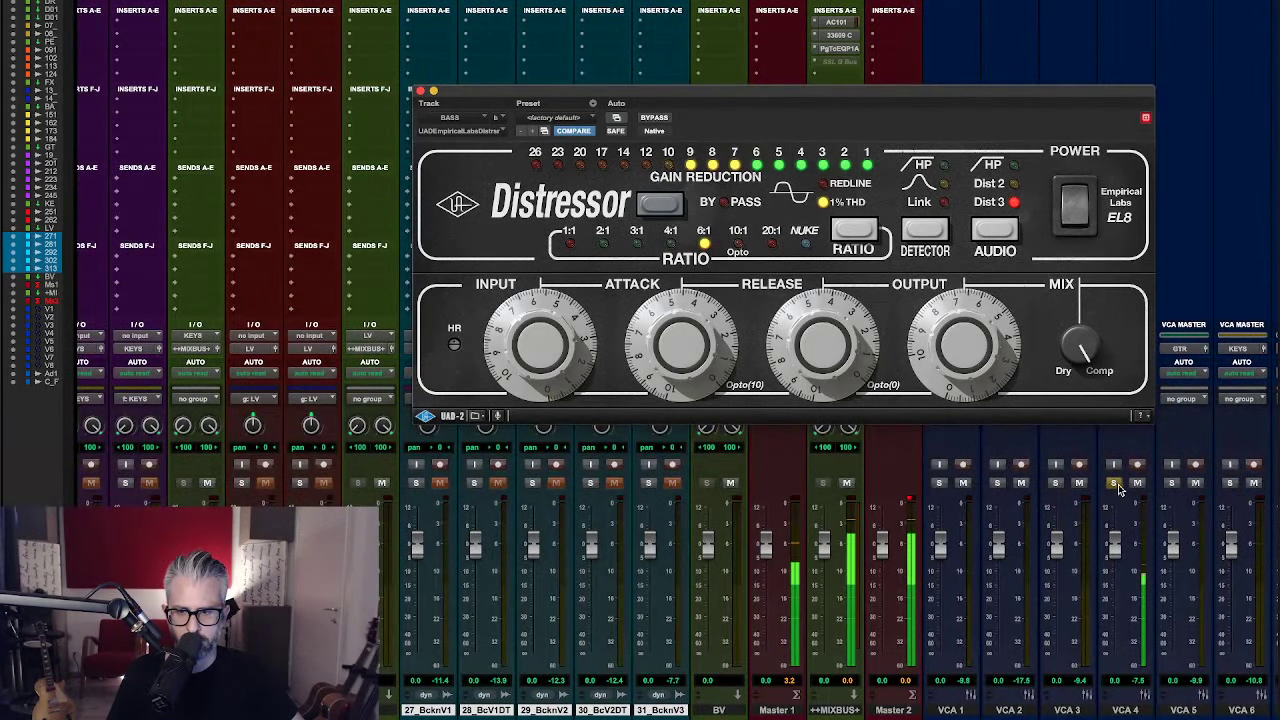
{"action": "left_click", "coordinate": [938, 485]}
{"action": "scroll", "coordinate": [938, 500], "scroll_direction": "left", "scroll_amount": 10}
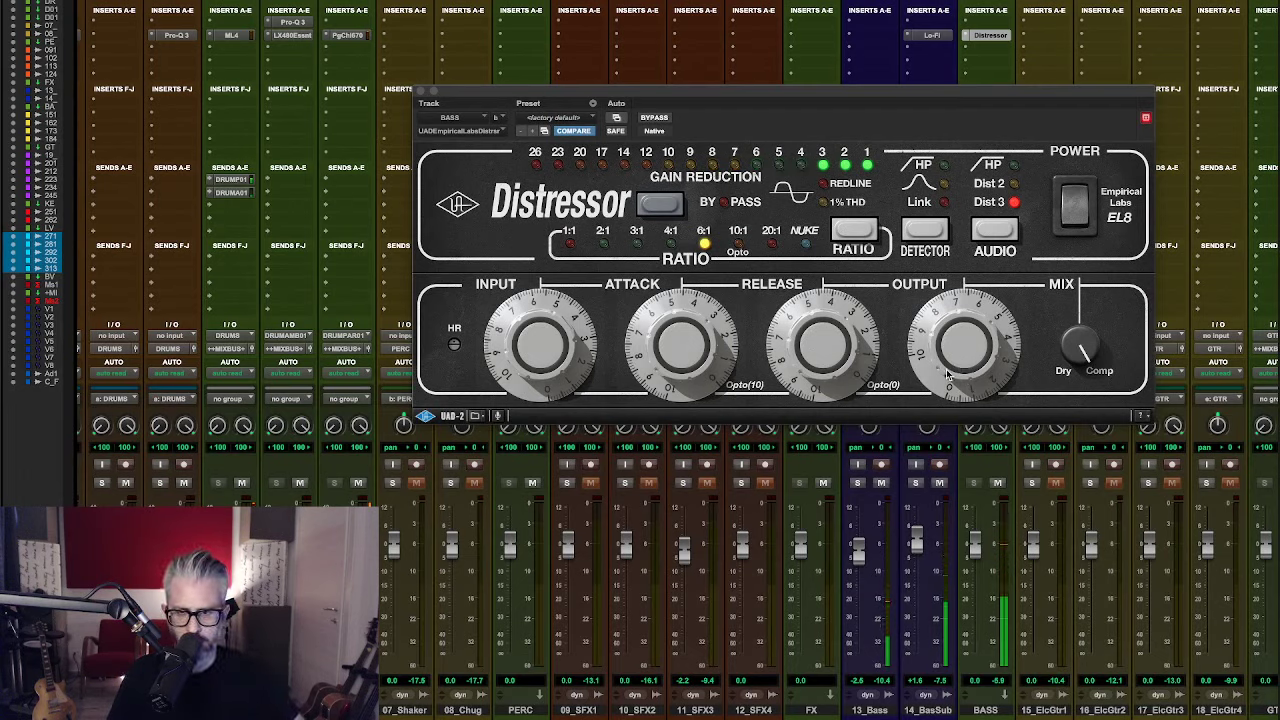
{"action": "left_click_drag", "start_coordinate": [946, 383], "coordinate": [953, 373]}
{"action": "left_click_drag", "start_coordinate": [856, 566], "coordinate": [859, 568]}
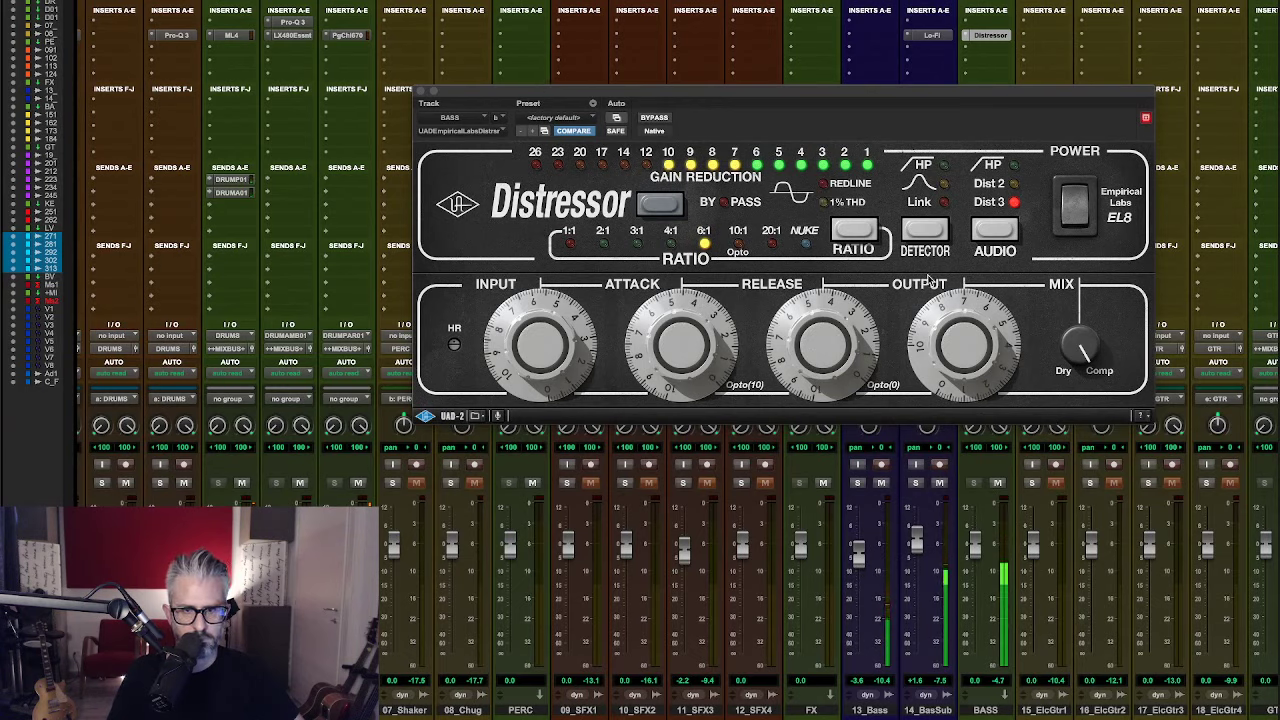
{"action": "left_click_drag", "start_coordinate": [943, 299], "coordinate": [943, 322]}
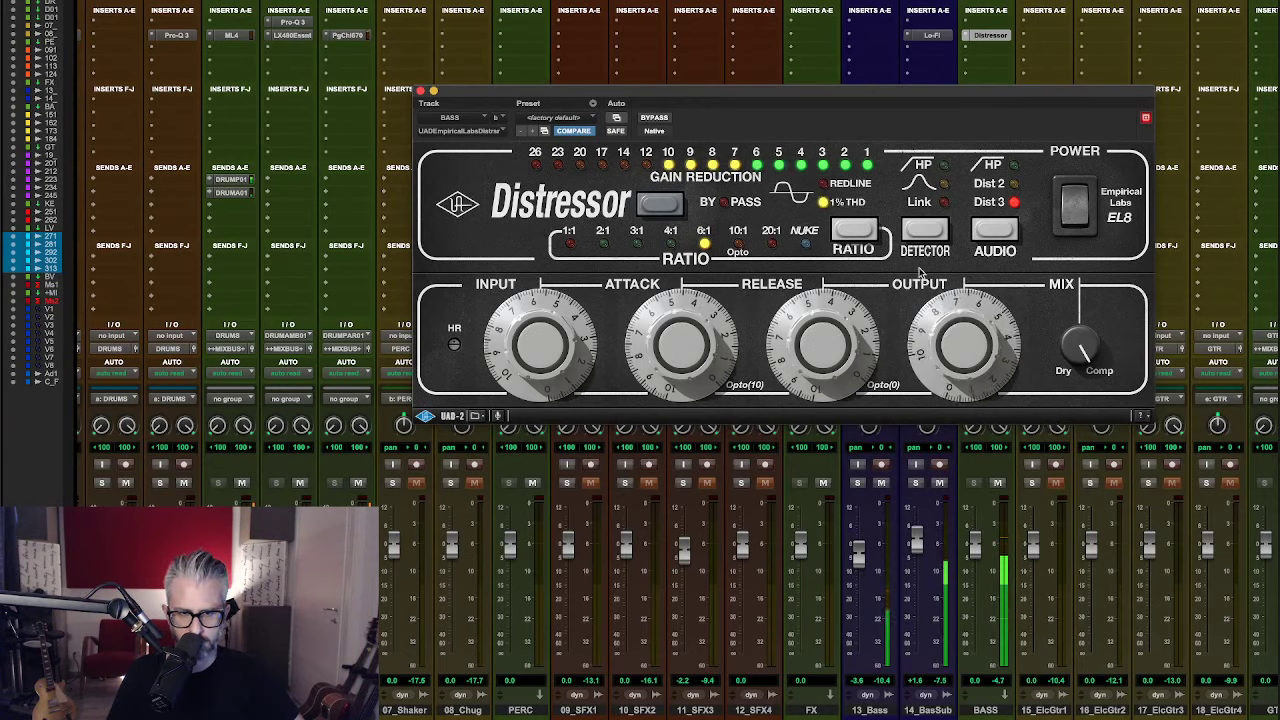
{"action": "left_click", "coordinate": [421, 90]}
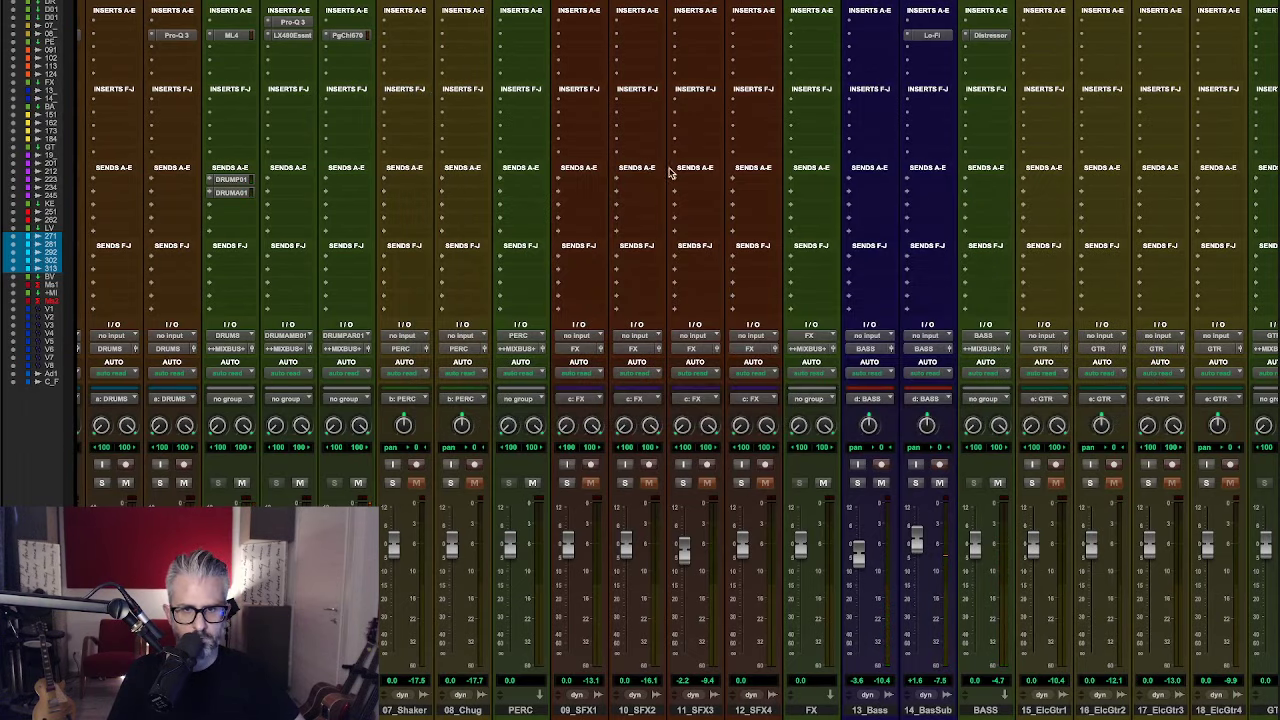
- Insert the stereo bx_masterdesk in the mix bus's empty insert slot F and move its window below the inserts
{"action": "scroll", "coordinate": [668, 170], "scroll_direction": "right", "scroll_amount": 10}
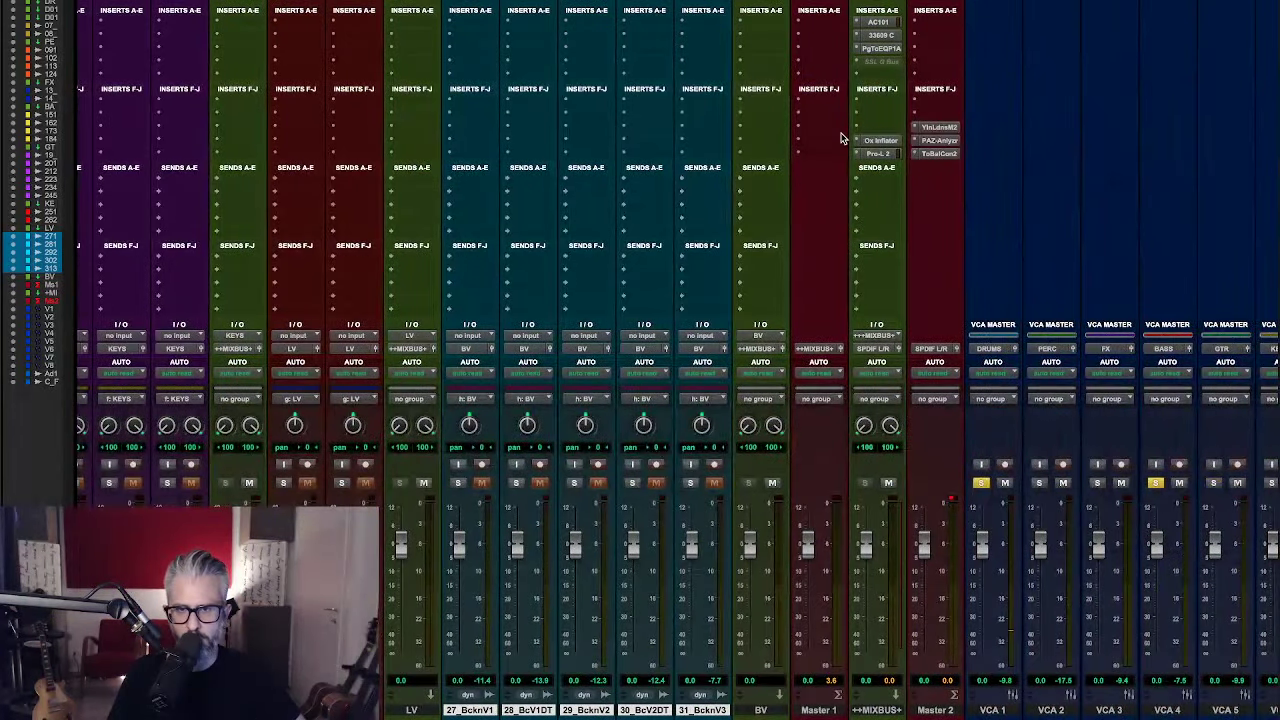
{"action": "left_click", "coordinate": [888, 102]}
{"action": "left_click", "coordinate": [806, 113]}
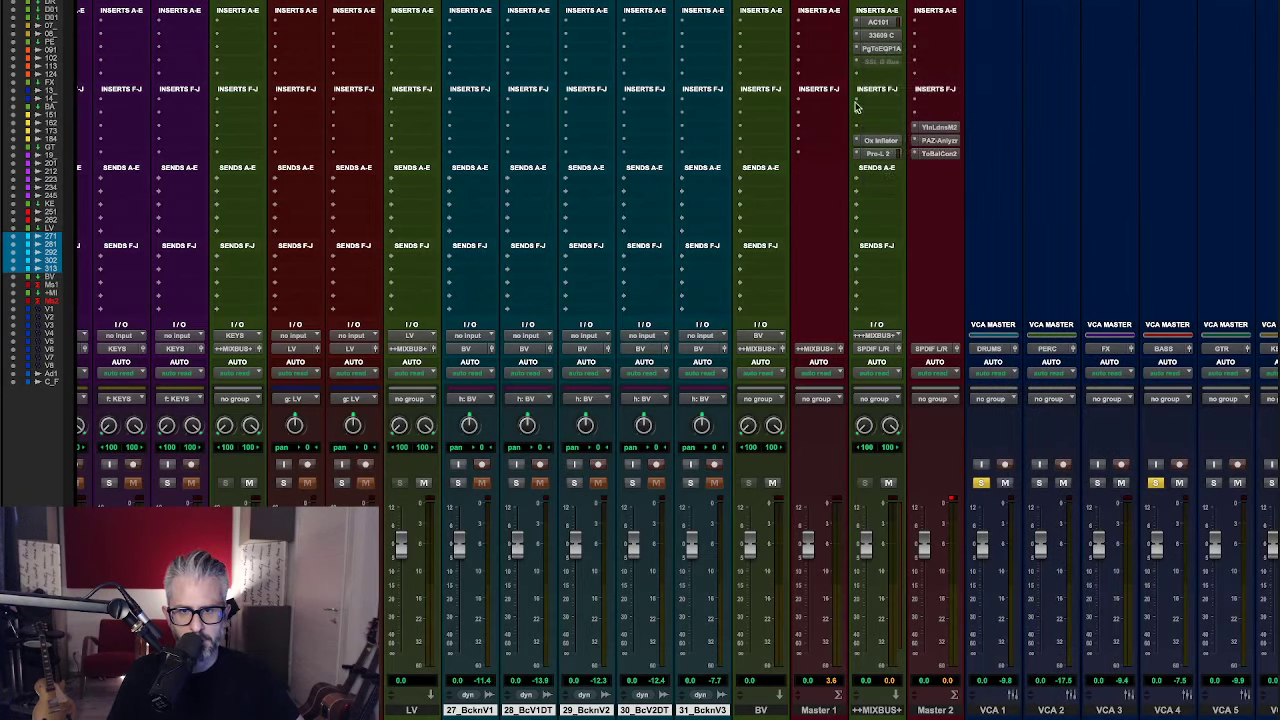
{"action": "left_click", "coordinate": [898, 97]}
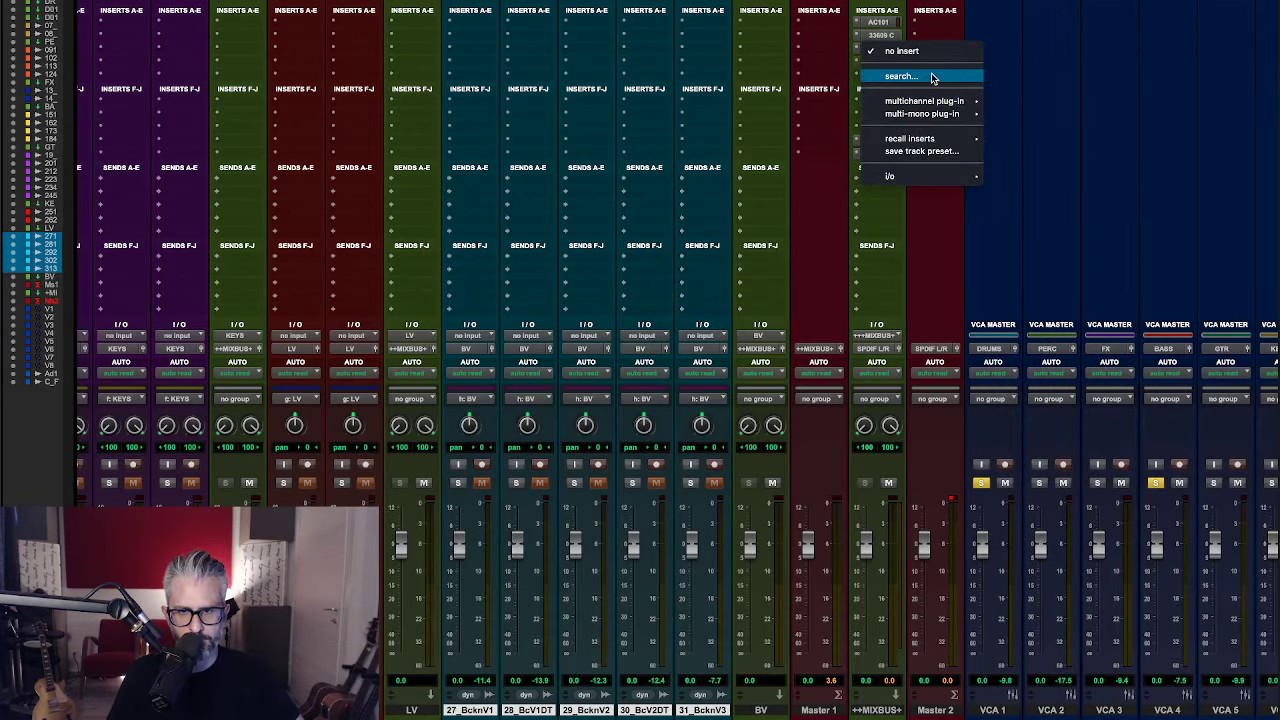
{"action": "left_click", "coordinate": [932, 77]}
{"action": "type", "text": "b"}
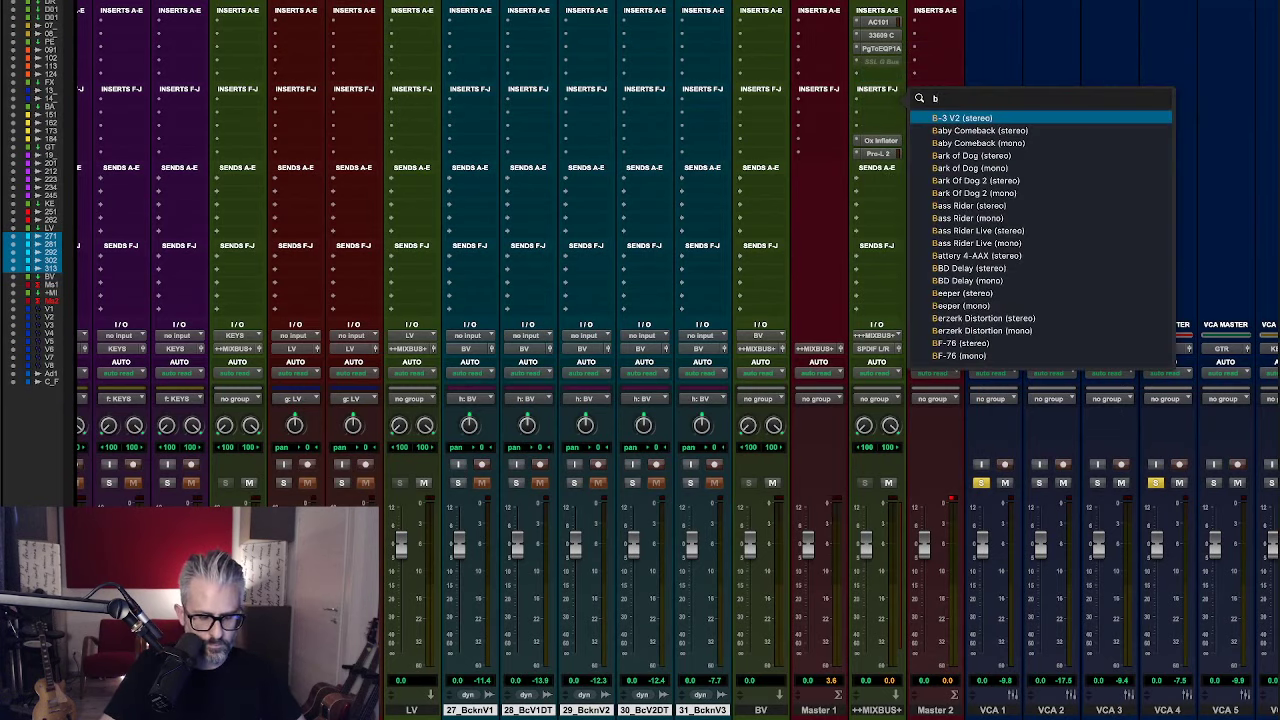
{"action": "type", "text": "x"}
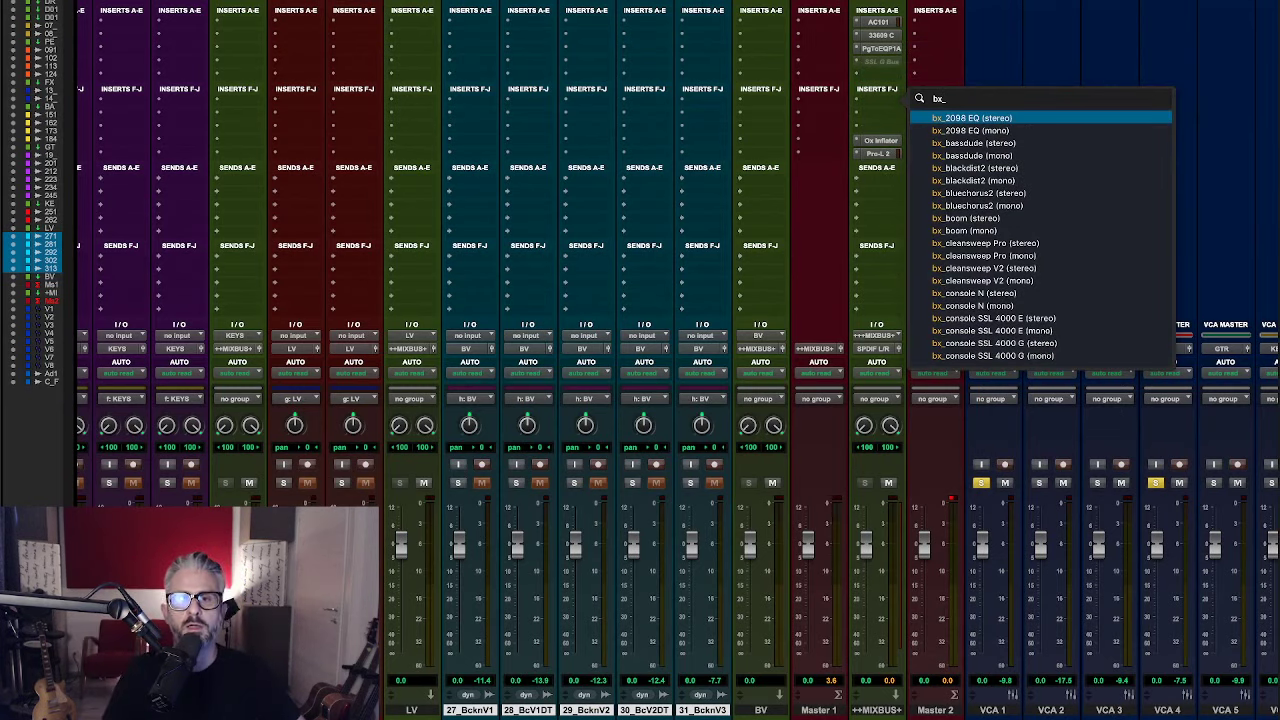
{"action": "type", "text": "_mas"}
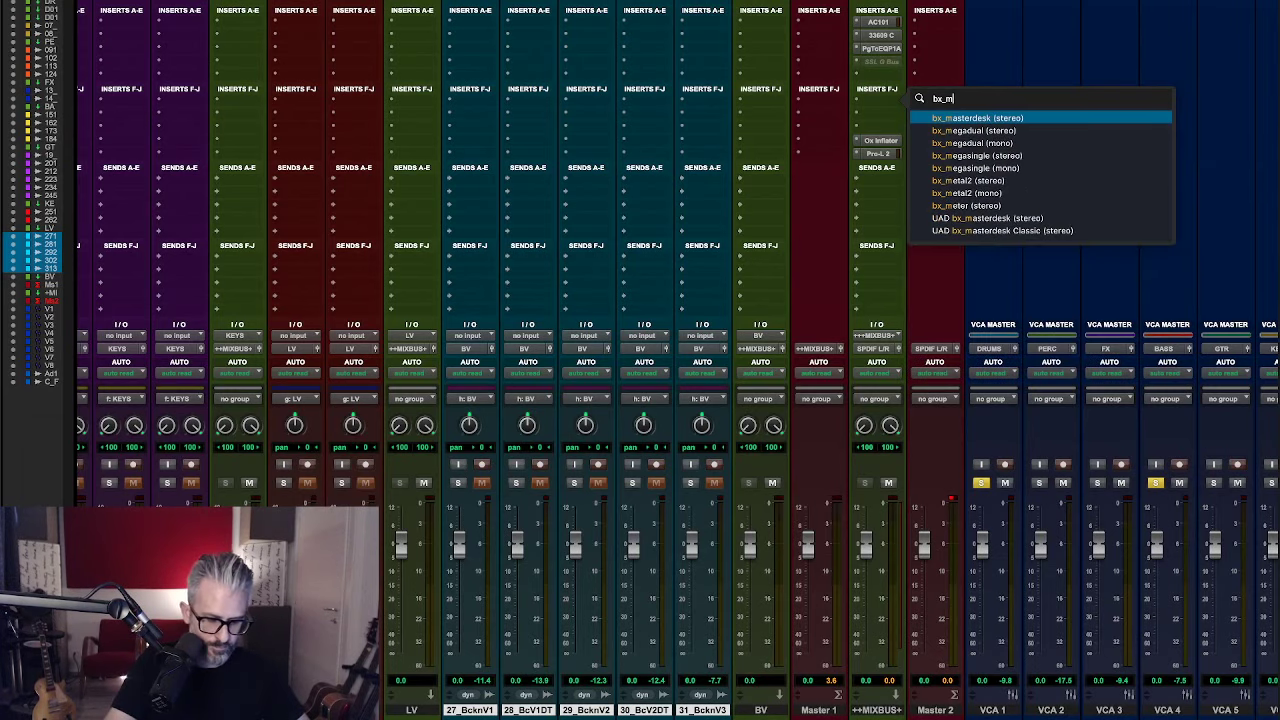
{"action": "left_click", "coordinate": [987, 118]}
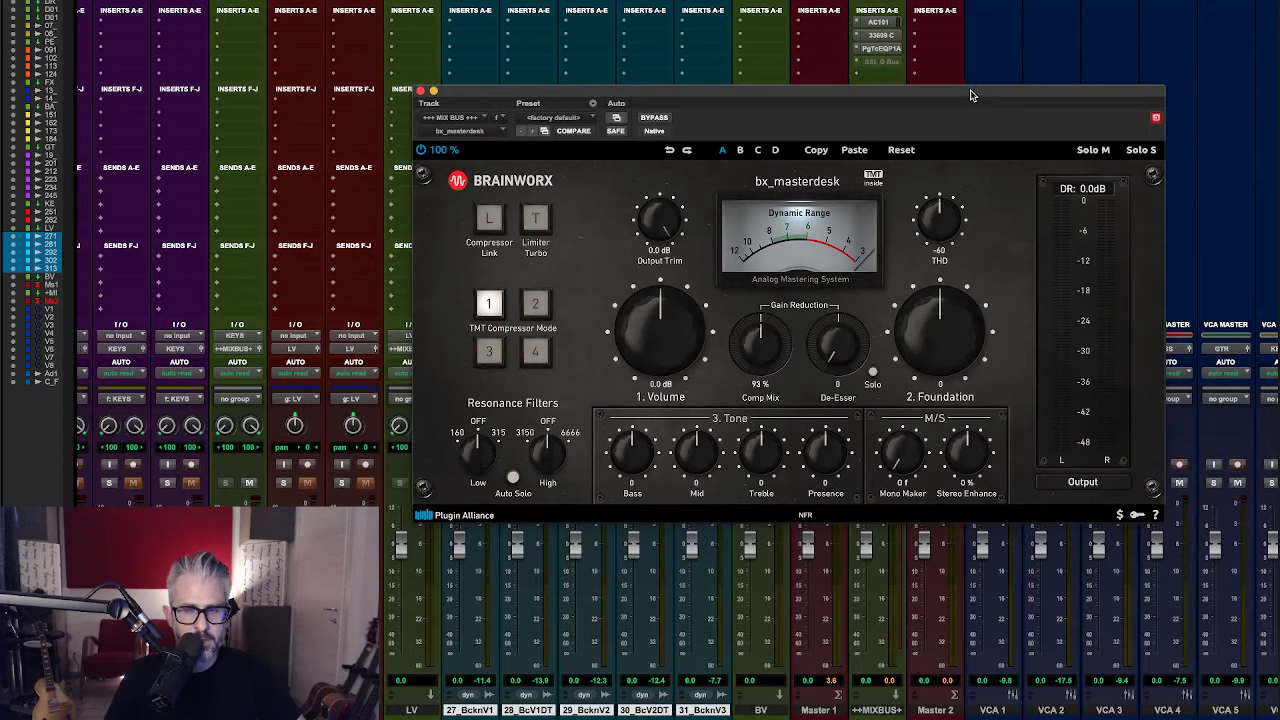
{"action": "left_click_drag", "start_coordinate": [970, 95], "coordinate": [927, 325]}
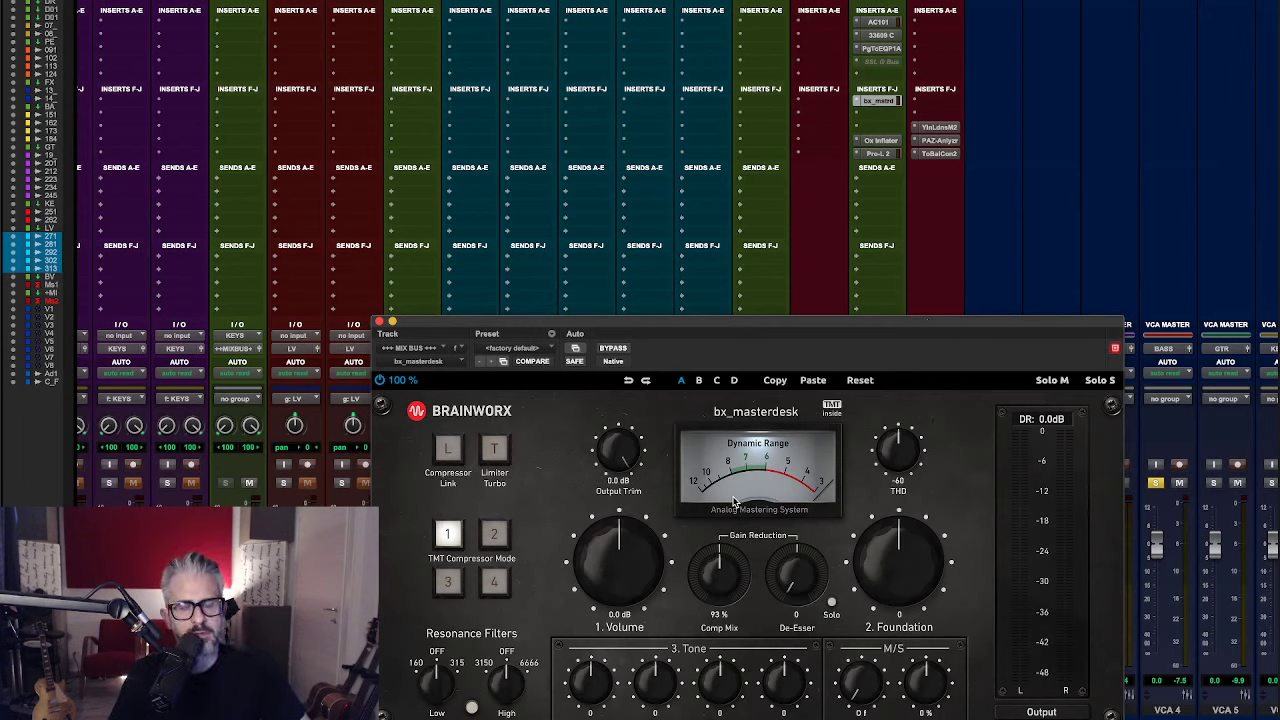
- During playback, set bx_masterdesk's Comp Mix to 87 % and its Volume to 0.5 dB
{"action": "key", "text": "space"}
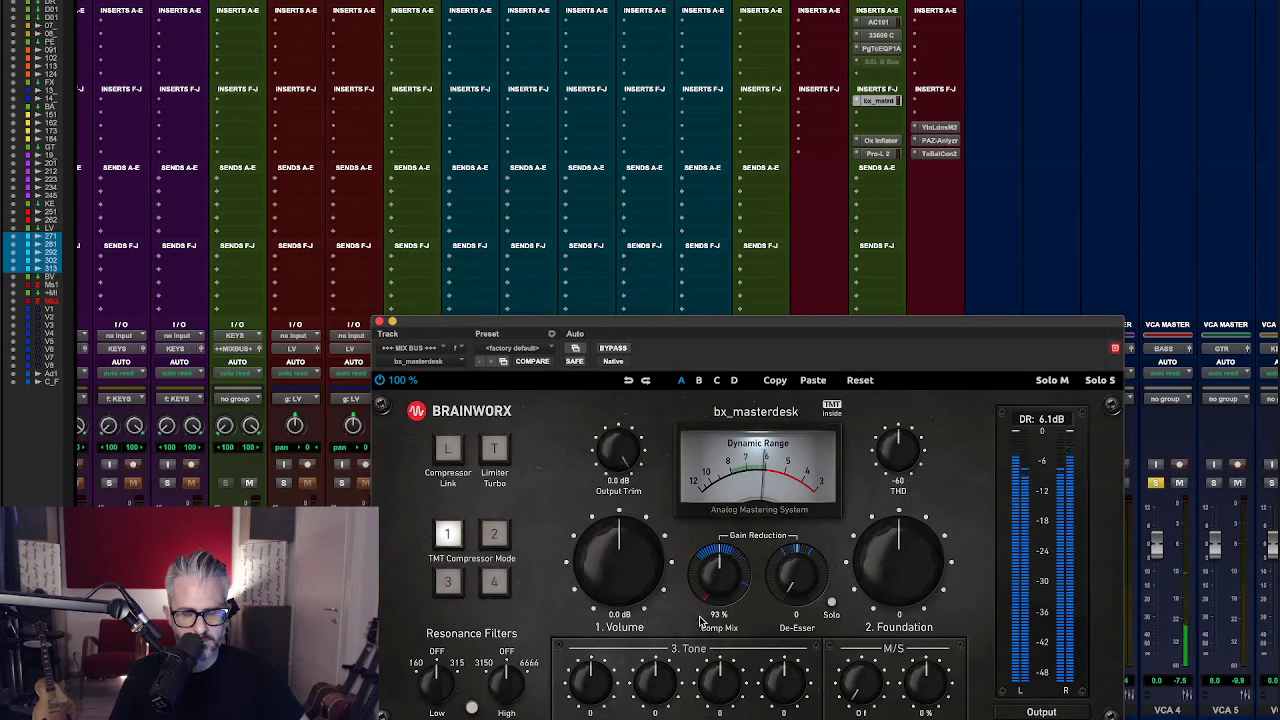
{"action": "left_click_drag", "start_coordinate": [726, 566], "coordinate": [714, 608]}
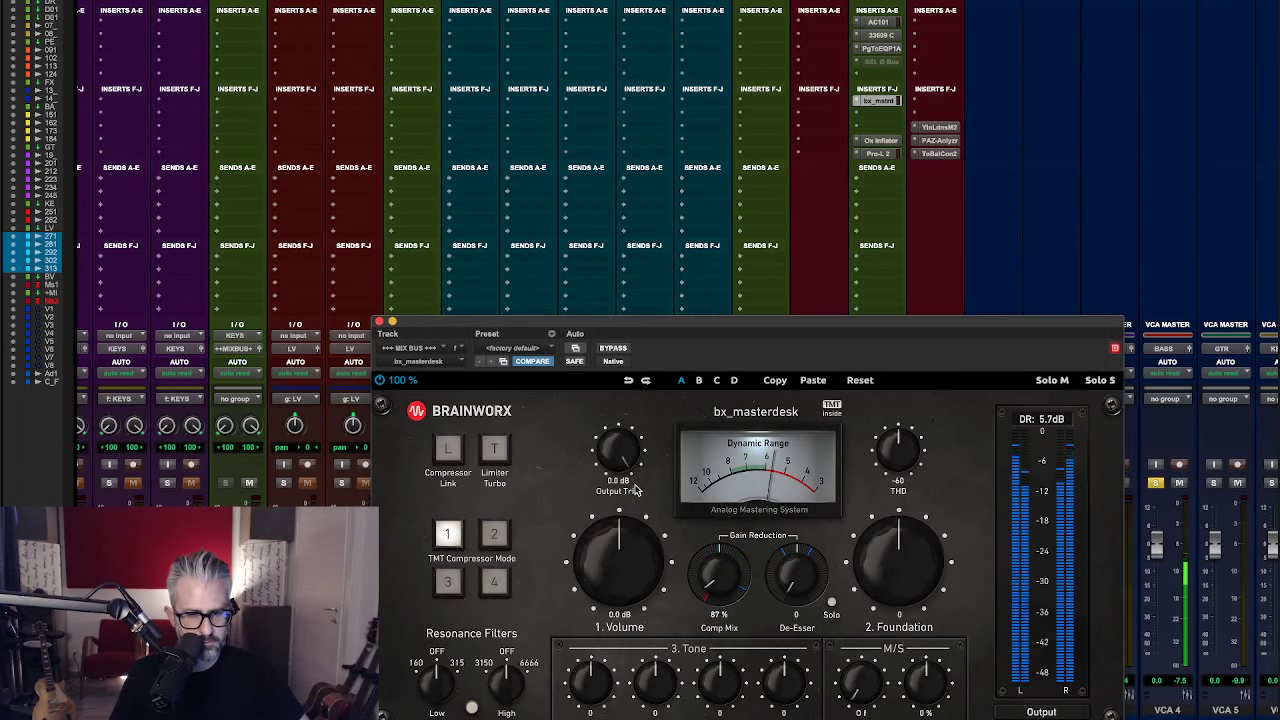
{"action": "left_click_drag", "start_coordinate": [592, 585], "coordinate": [592, 569]}
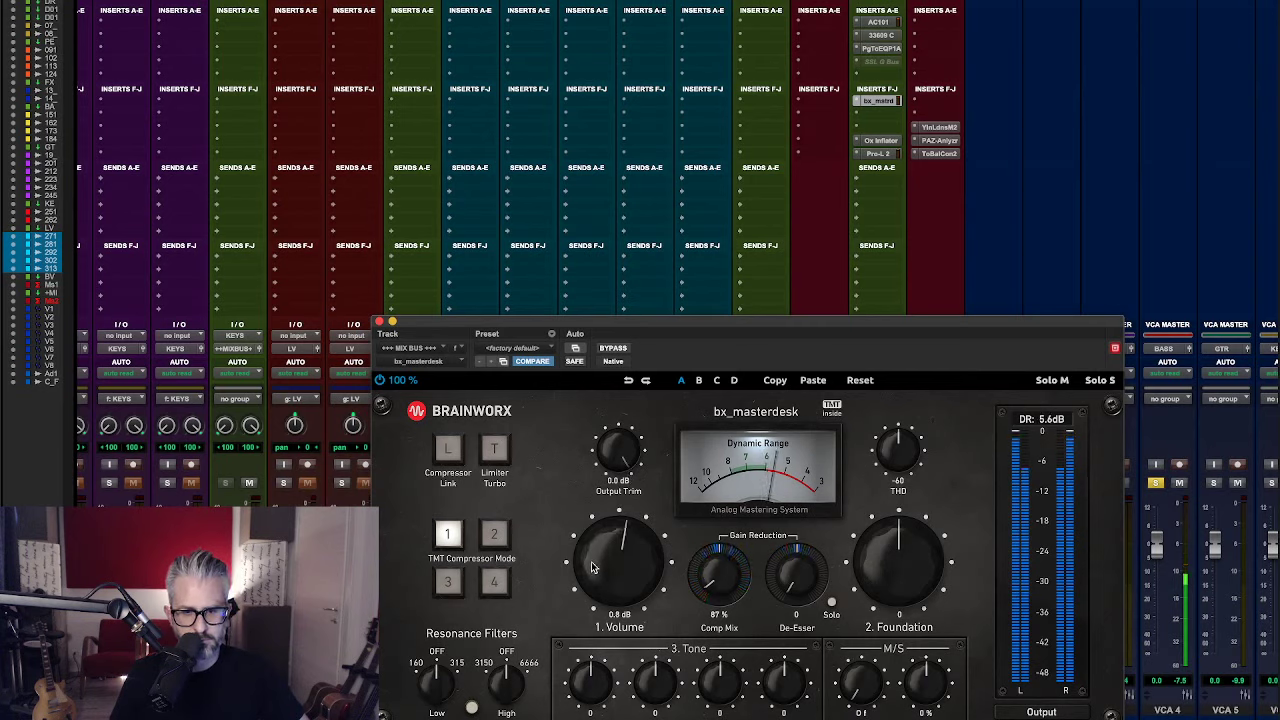
- Compare bx_masterdesk's four TMT compressor modes by ear and select mode 2
{"action": "left_click", "coordinate": [493, 533]}
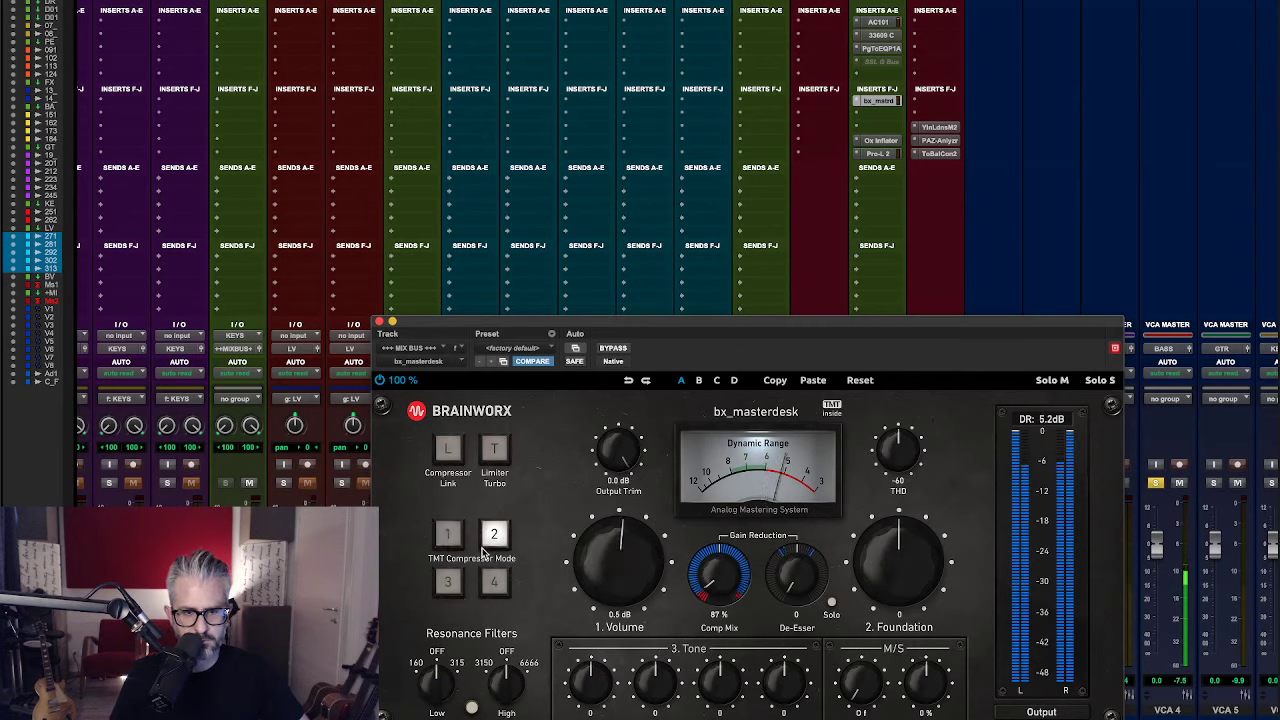
{"action": "left_click", "coordinate": [449, 583]}
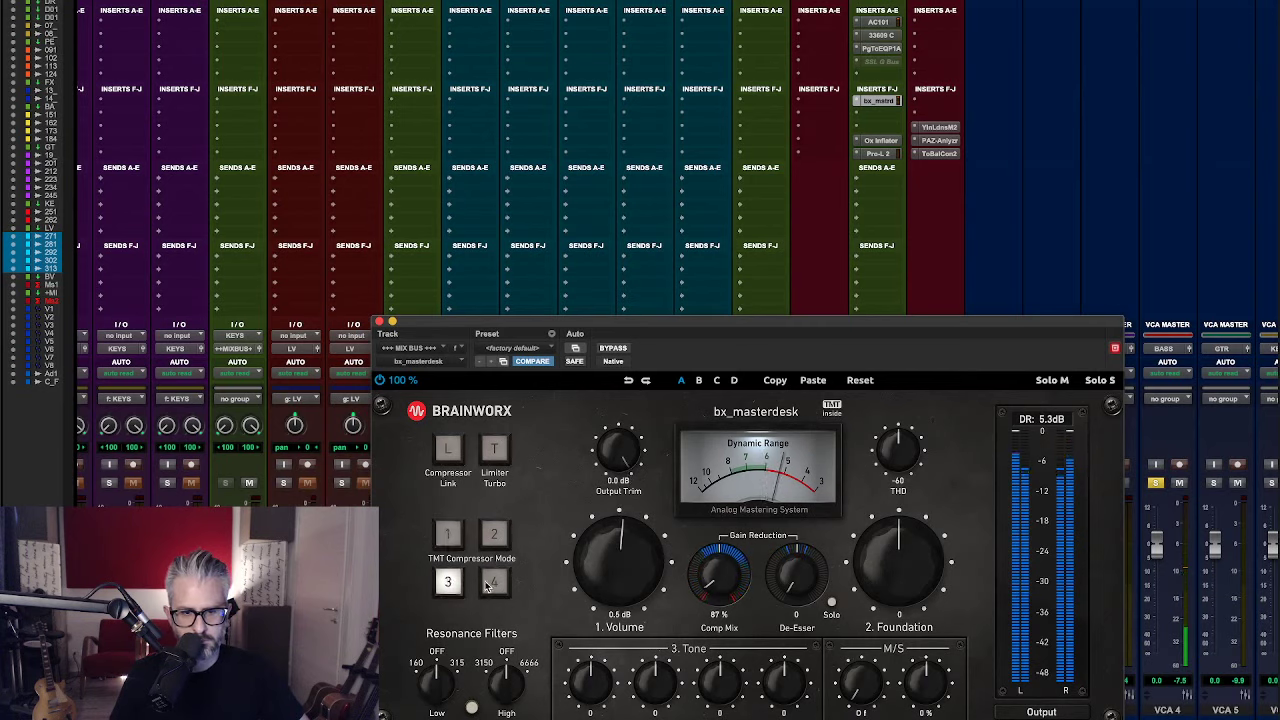
{"action": "left_click", "coordinate": [493, 584]}
{"action": "left_click", "coordinate": [451, 537]}
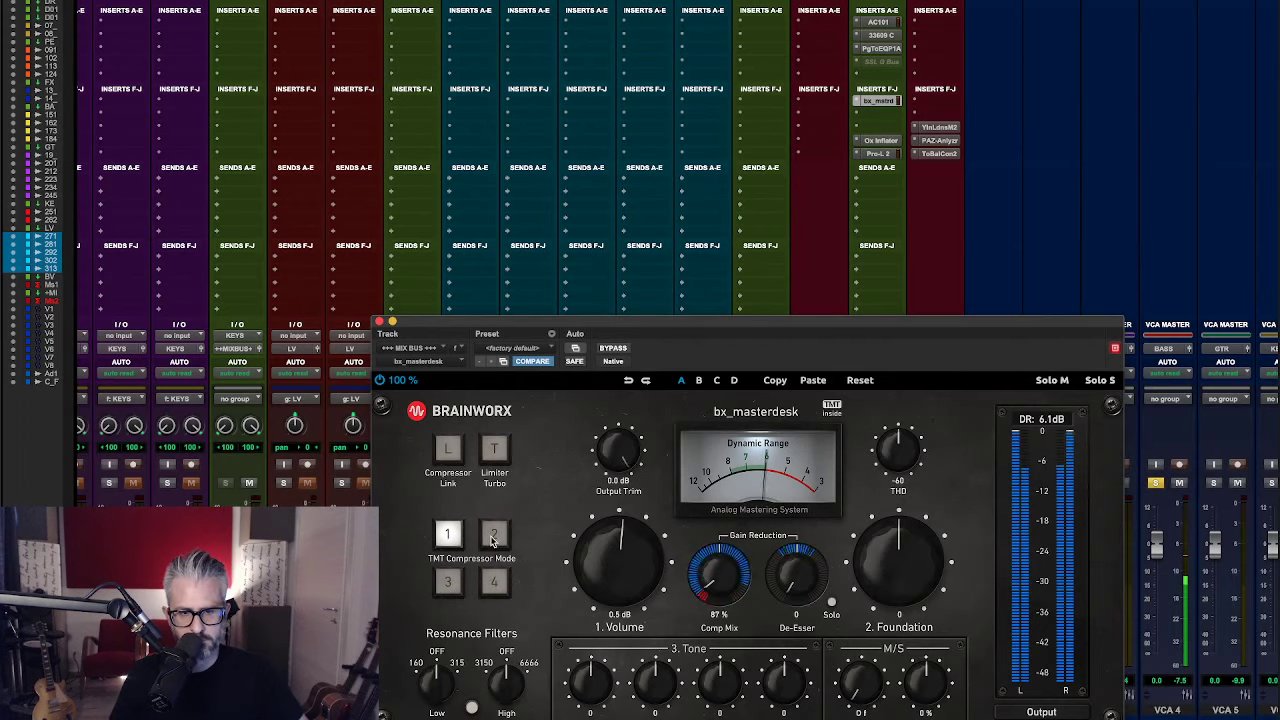
{"action": "left_click", "coordinate": [493, 535]}
- Enable Limiter Turbo, set Output Trim to -0.2 dB, turn the low resonance filter toward 315, and set the Bass tone to 1
{"action": "left_click", "coordinate": [493, 449]}
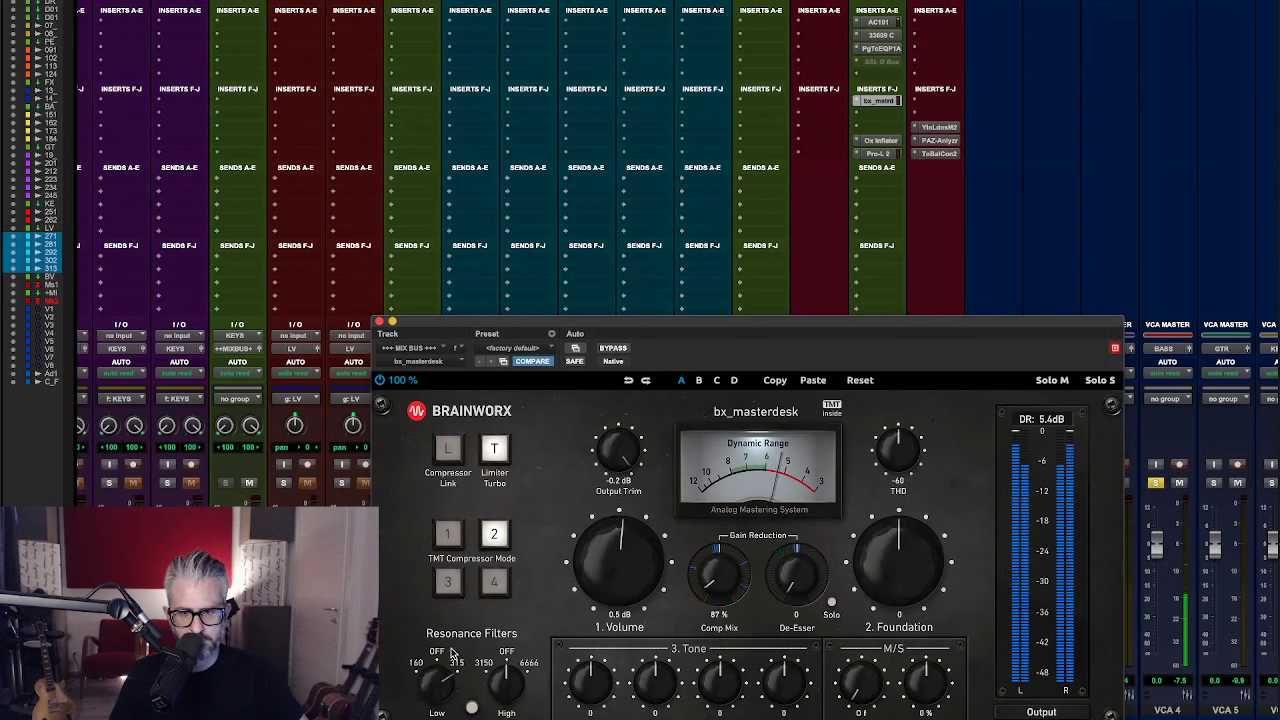
{"action": "left_click_drag", "start_coordinate": [602, 702], "coordinate": [602, 697]}
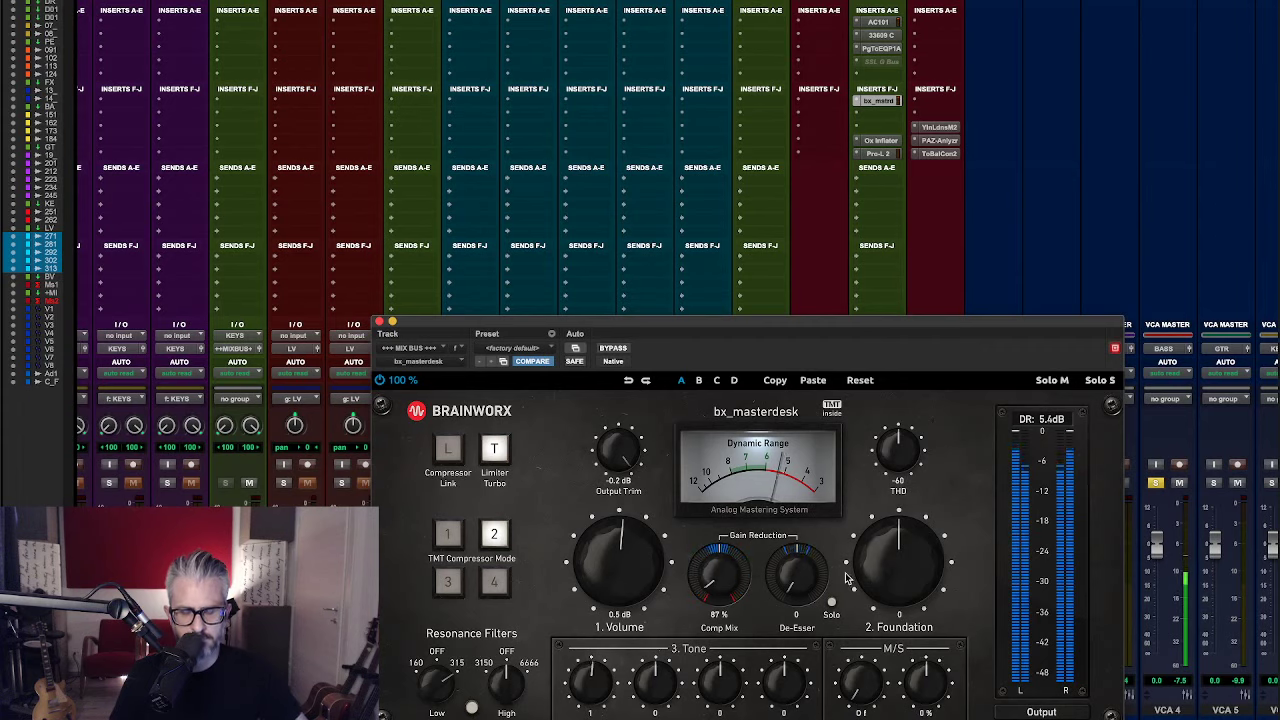
- Set bx_masterdesk's Foundation to 1, compare its processing with the bypassed sound, and close its window
{"action": "left_click_drag", "start_coordinate": [877, 563], "coordinate": [877, 556]}
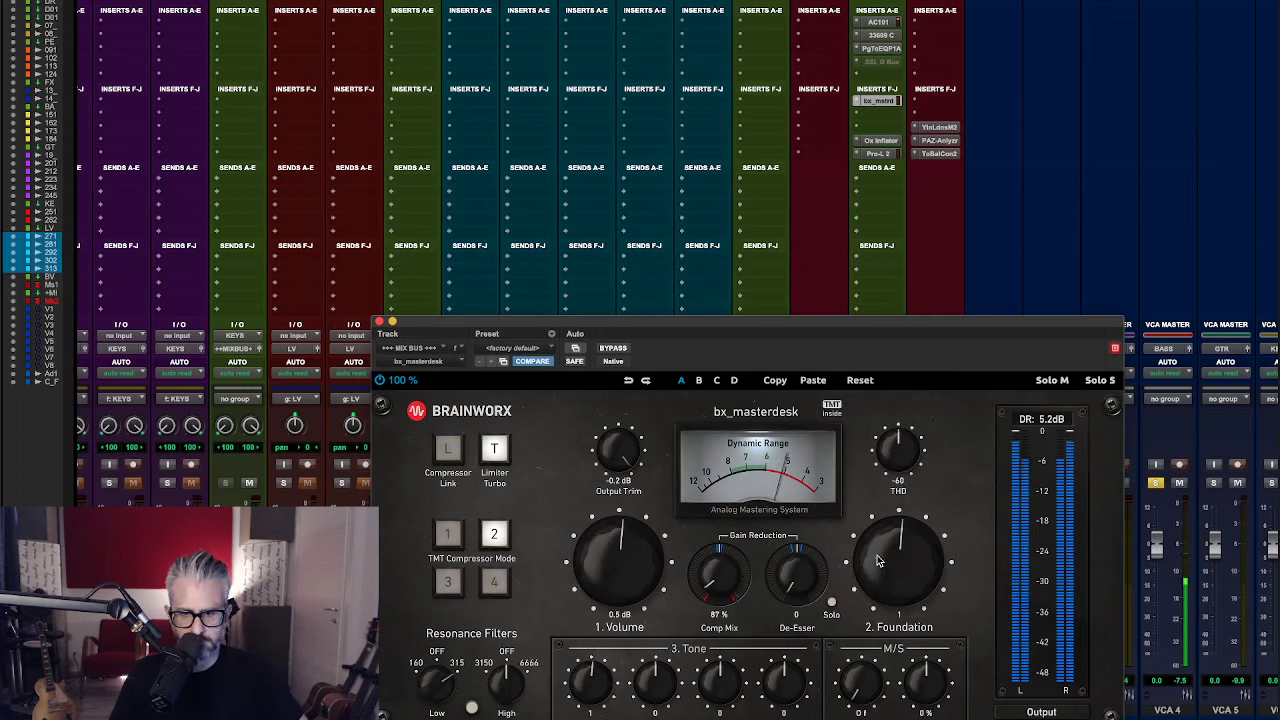
{"action": "left_click", "coordinate": [625, 352]}
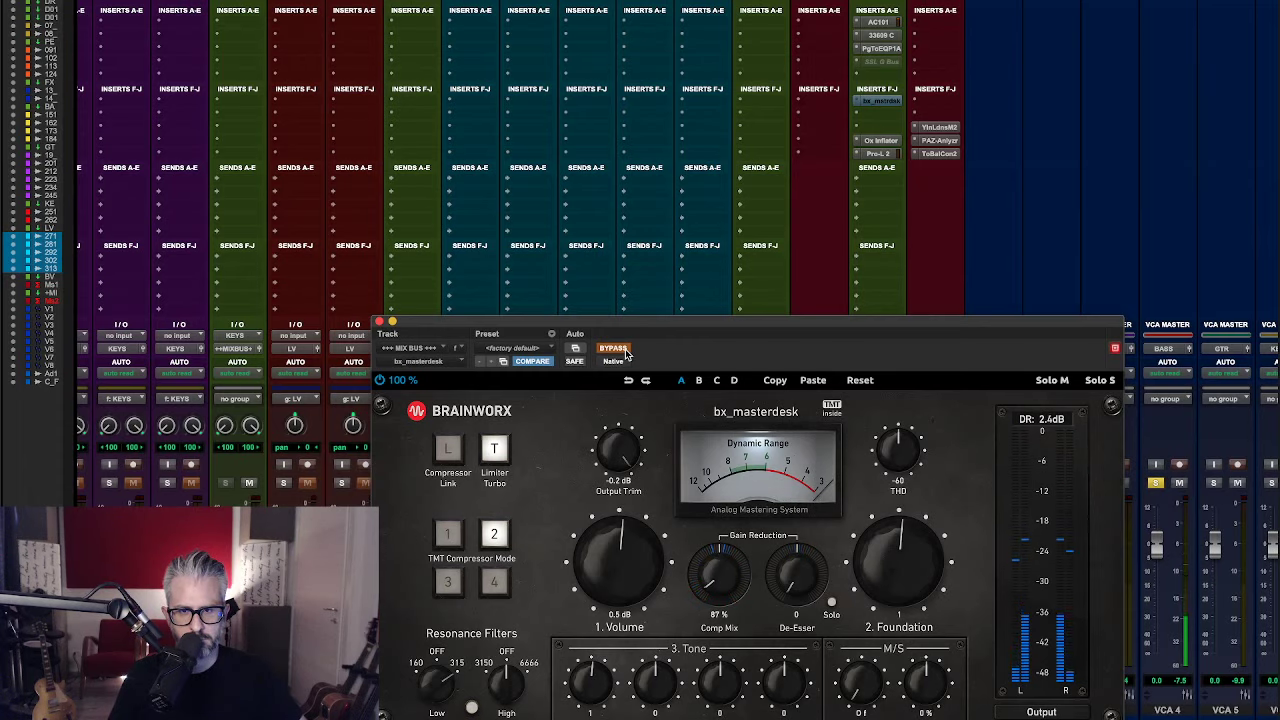
{"action": "left_click", "coordinate": [625, 352]}
{"action": "left_click", "coordinate": [380, 322]}
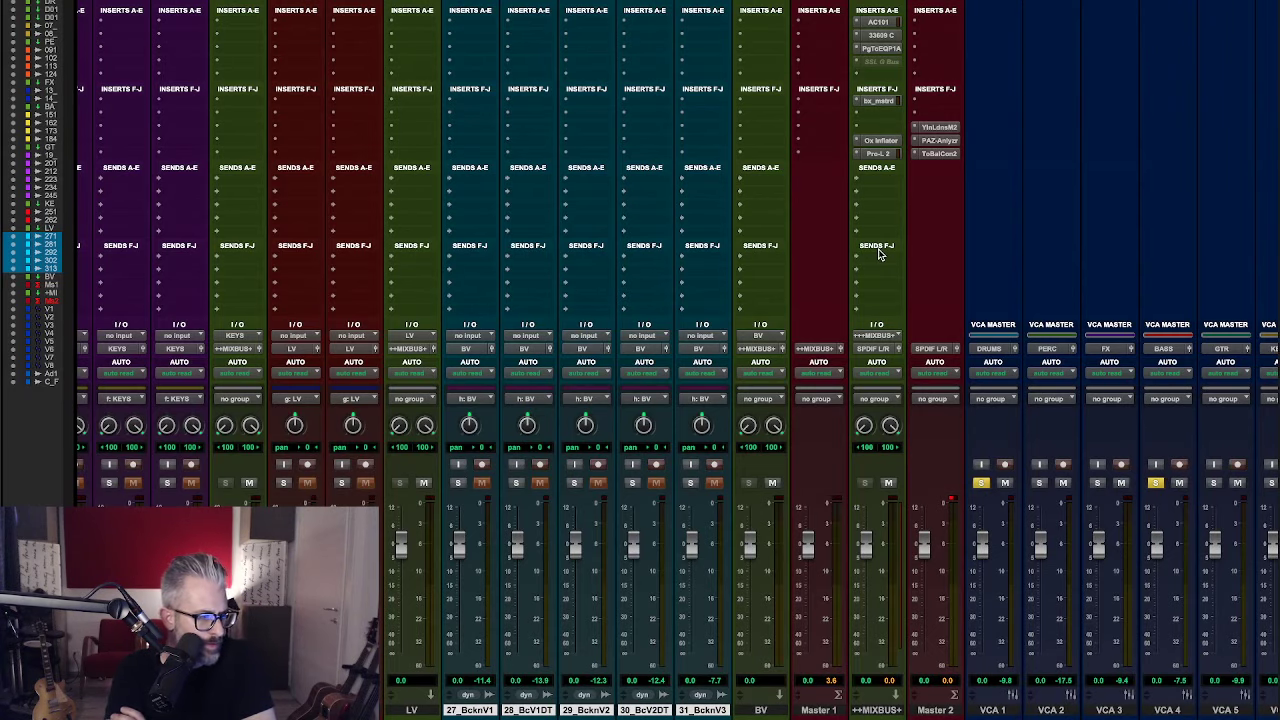
- Insert the mono NA LoFi plug-in directly below Lo-Fi on the 14_BasSub track
{"action": "scroll", "coordinate": [880, 255], "scroll_direction": "left", "scroll_amount": 15}
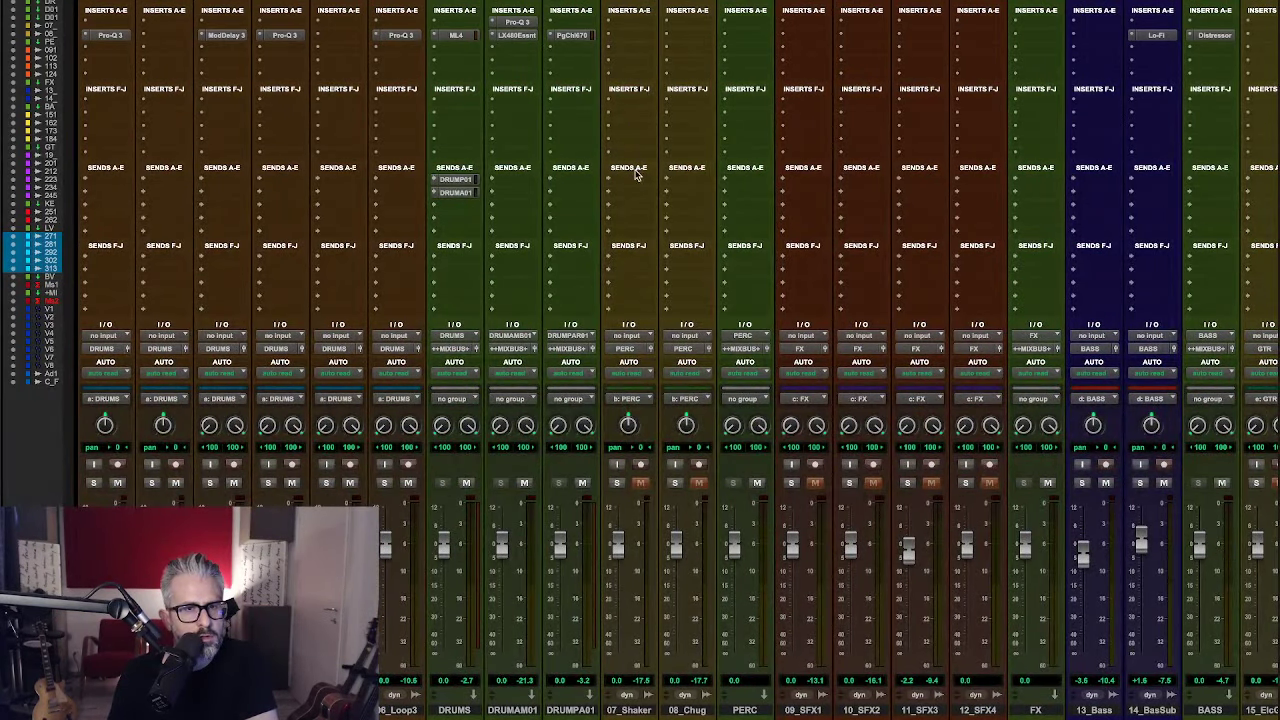
{"action": "scroll", "coordinate": [634, 40], "scroll_direction": "right", "scroll_amount": 5}
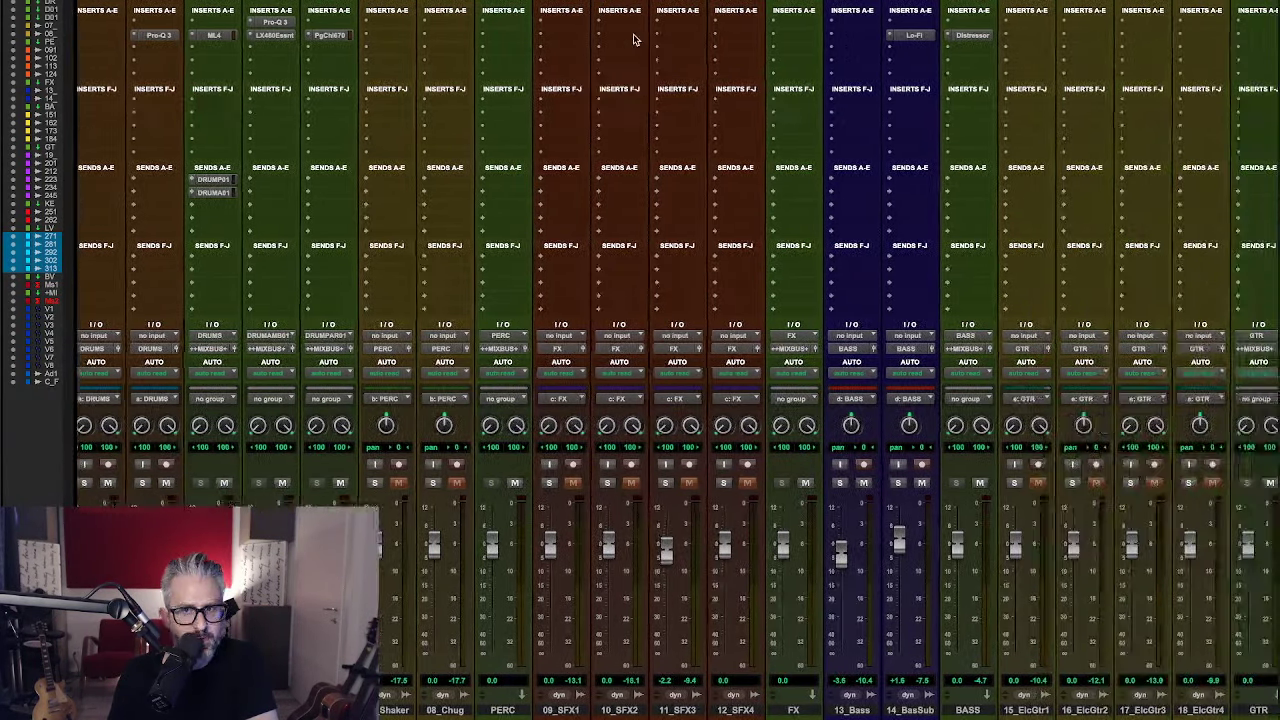
{"action": "left_click", "coordinate": [907, 50]}
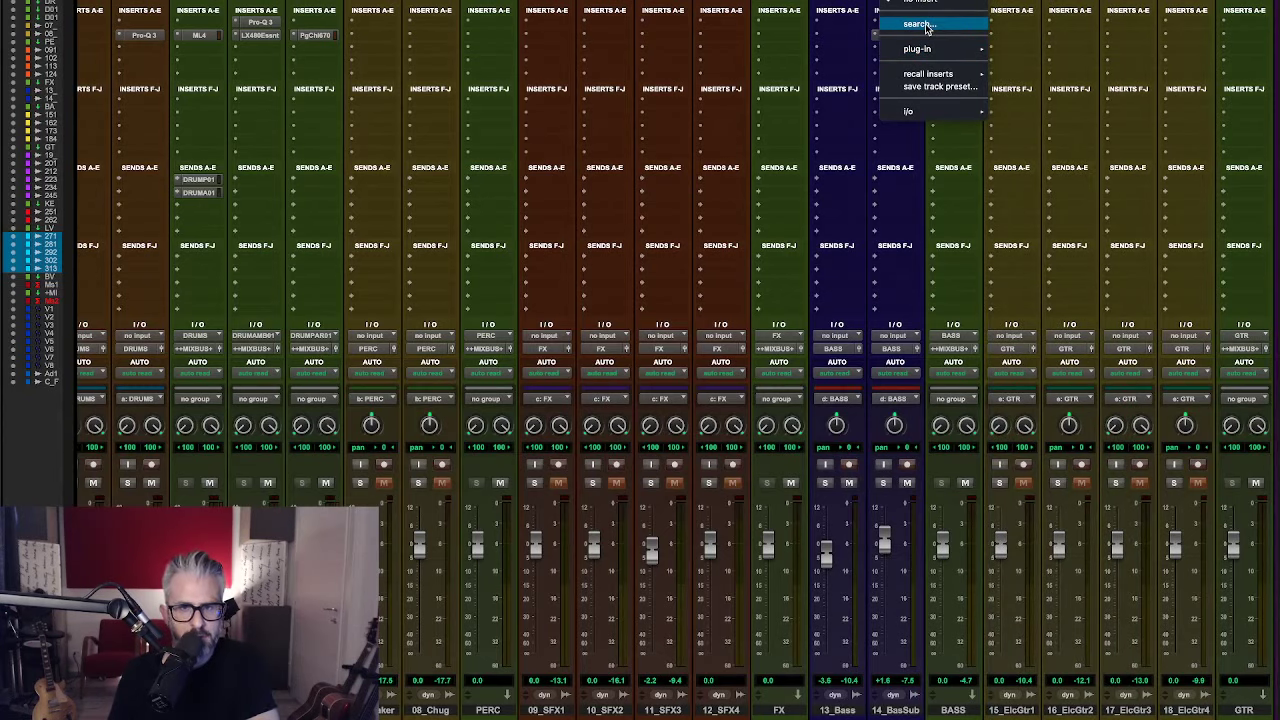
{"action": "left_click", "coordinate": [925, 24]}
{"action": "type", "text": "lofi"}
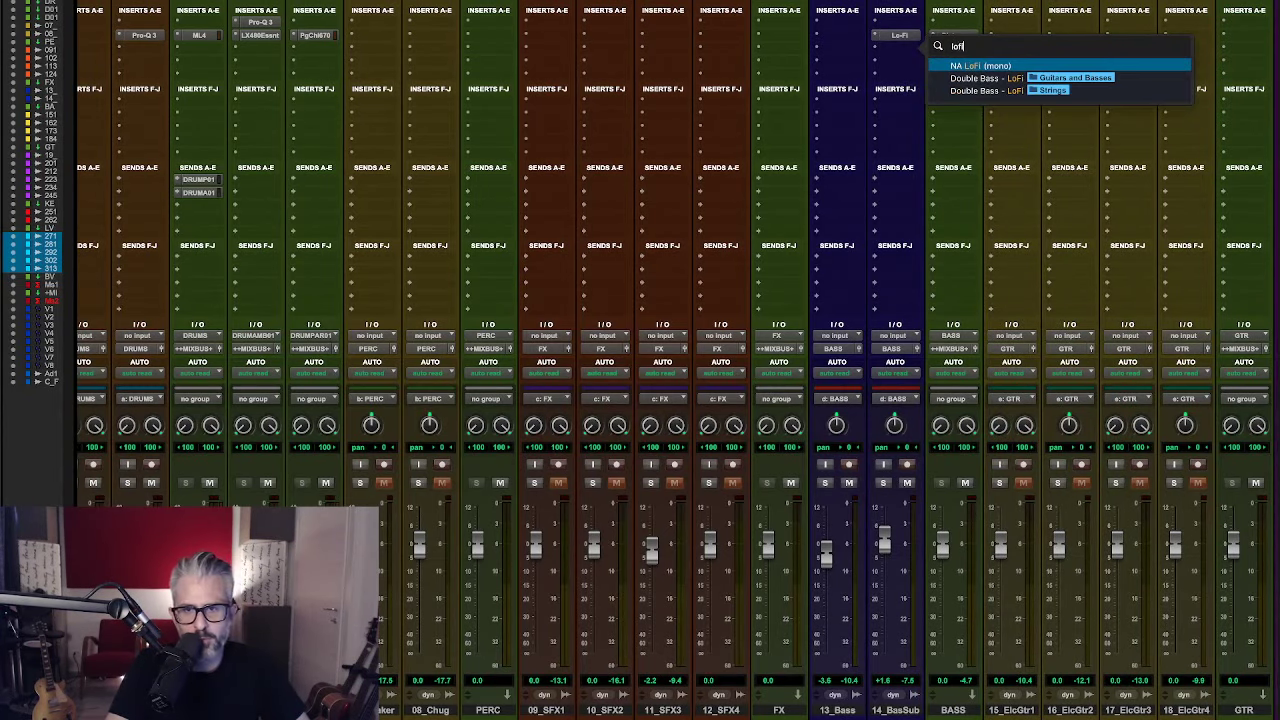
{"action": "left_click", "coordinate": [1037, 69]}
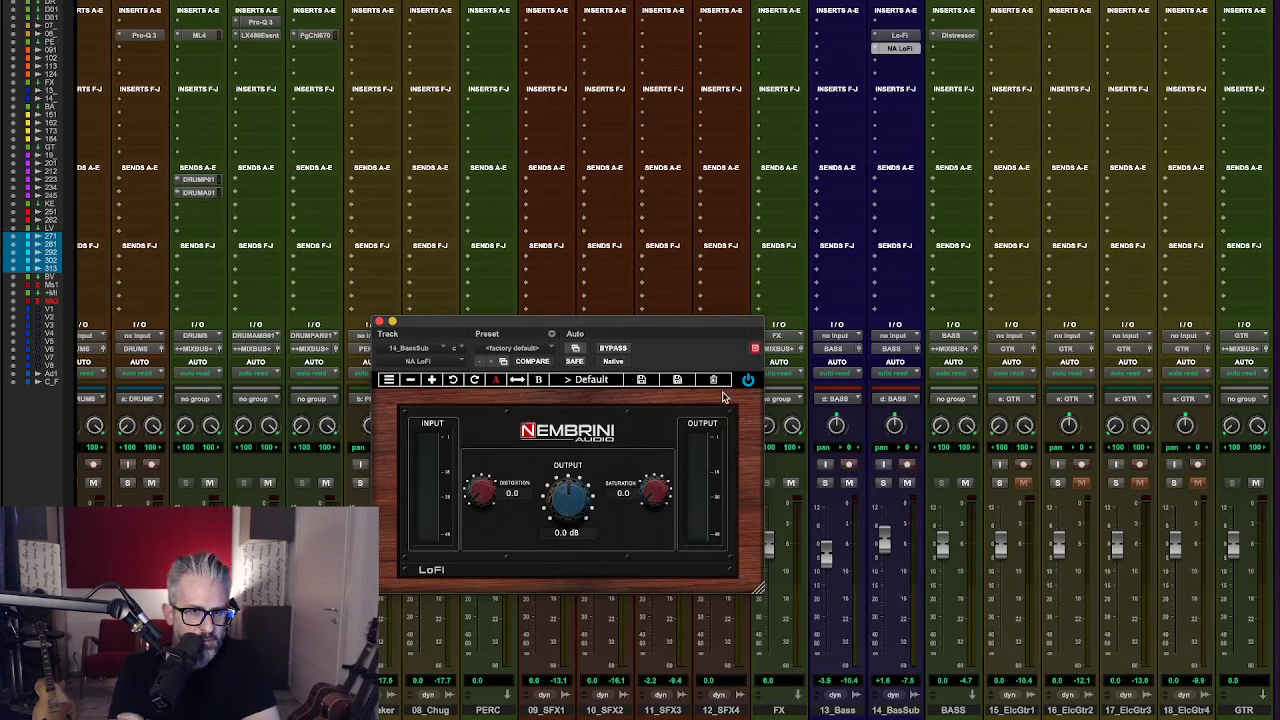
- Compare the controls of the Lo-Fi and NA LoFi plug-ins on the 14_BasSub track
{"action": "left_click", "coordinate": [900, 36]}
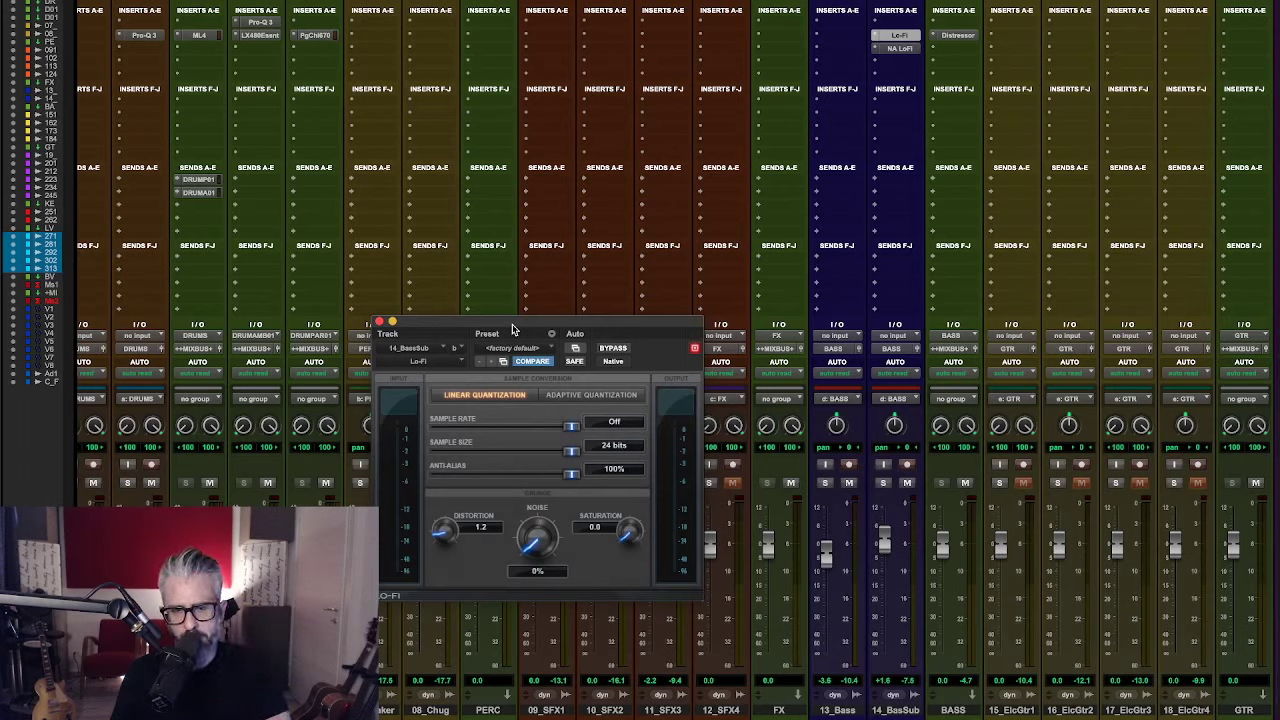
{"action": "left_click", "coordinate": [893, 53]}
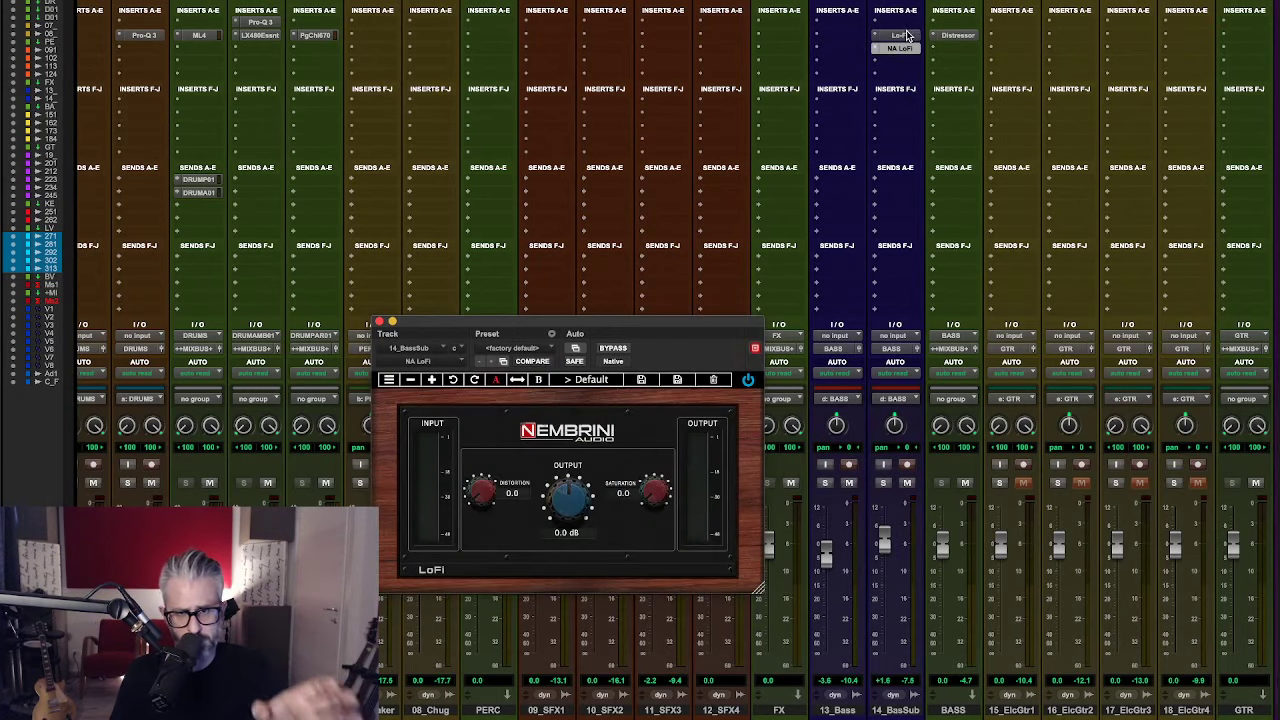
{"action": "left_click", "coordinate": [905, 36]}
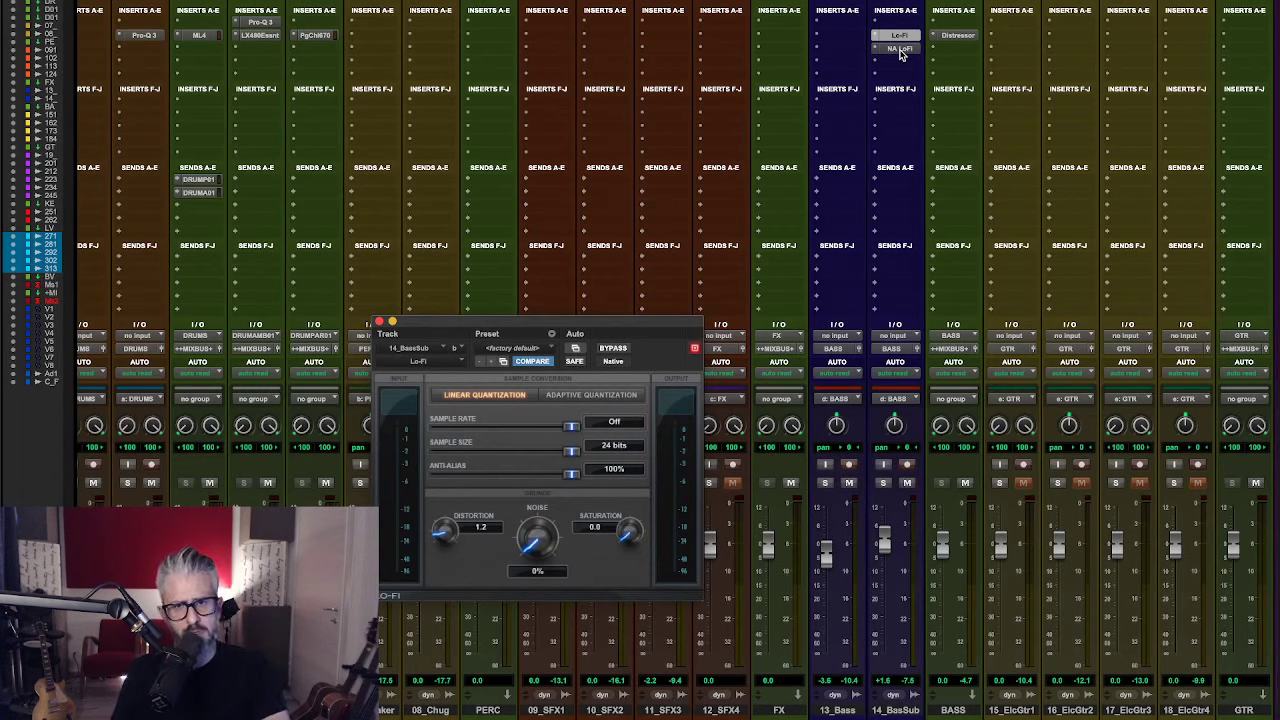
{"action": "left_click", "coordinate": [900, 50]}
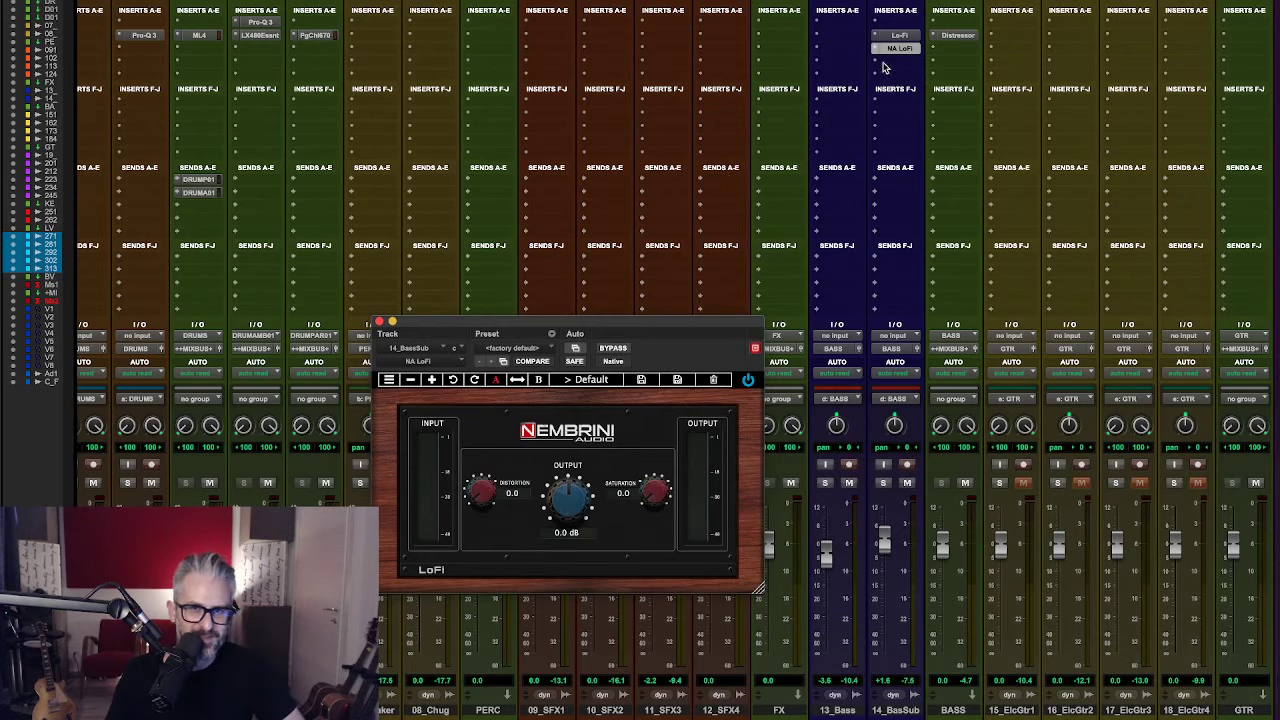
- Remove NA LoFi from the 14_BasSub track and close its plug-in window
{"action": "left_click", "coordinate": [874, 50]}
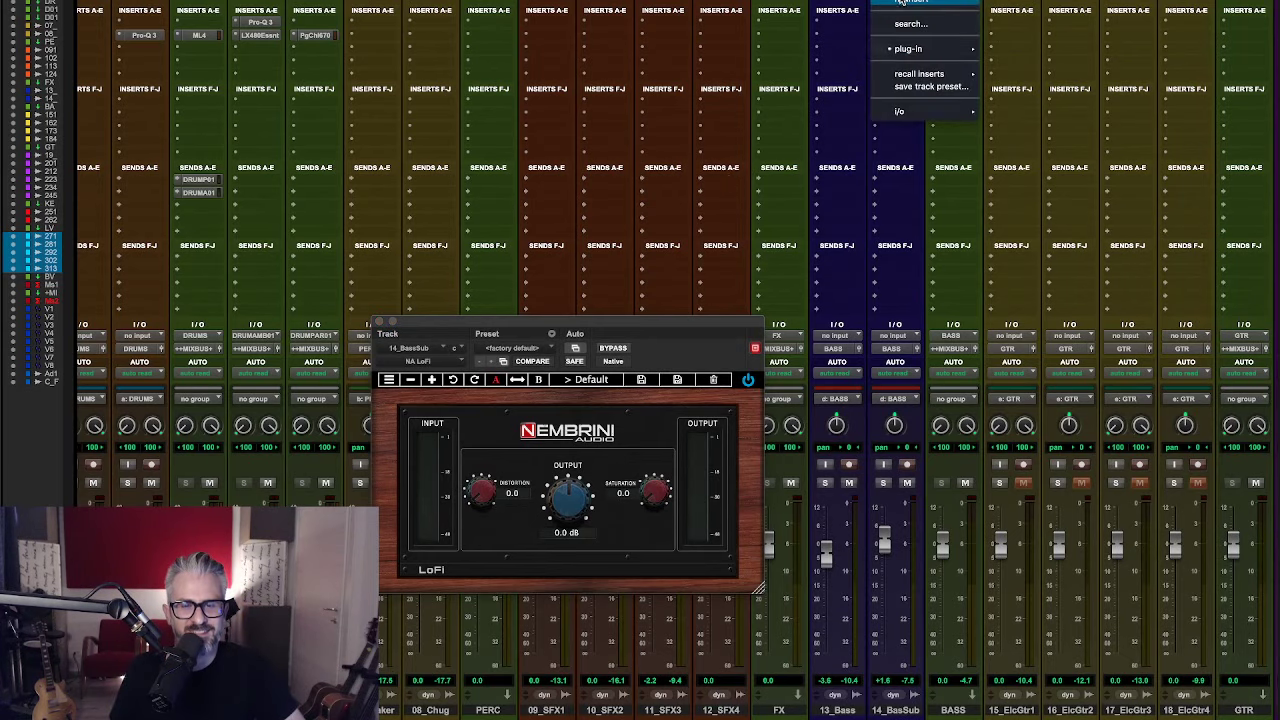
{"action": "left_click", "coordinate": [900, 2]}
{"action": "left_click", "coordinate": [378, 323]}
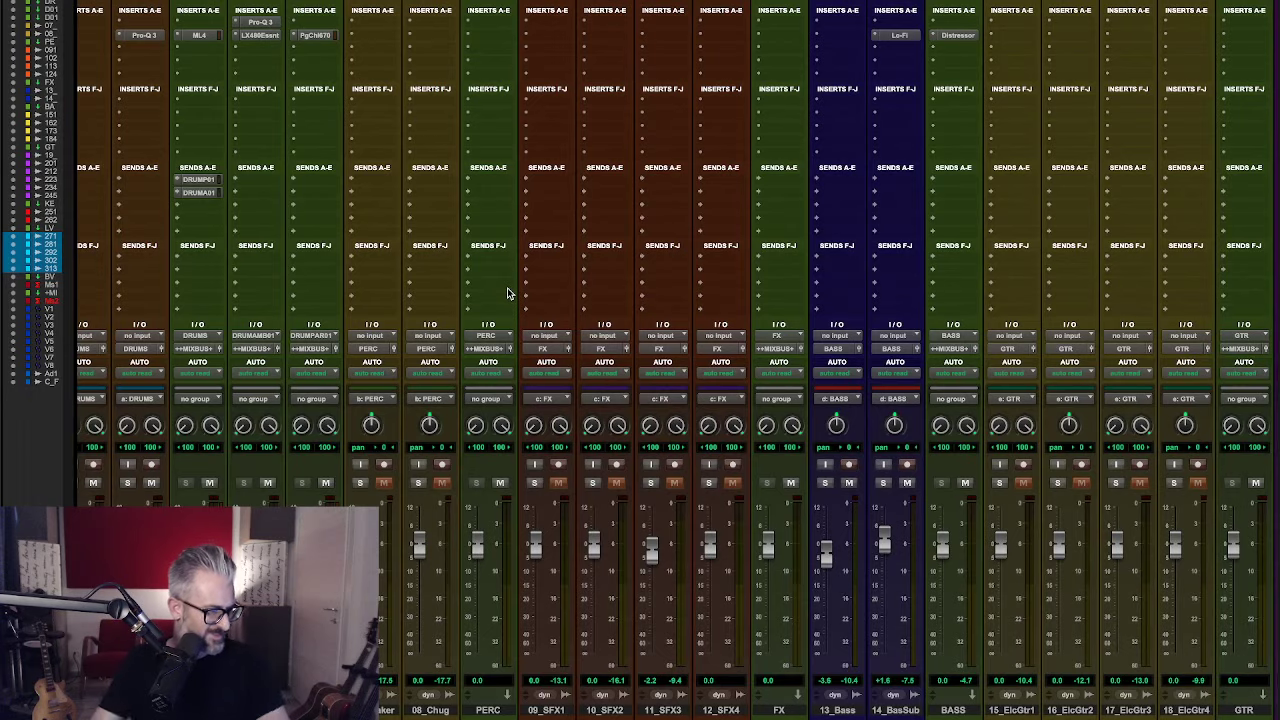
- Insert Pro-Q 3 below the Distressor on the BASS bus and add a low-shelf boost of +3.31 dB at 93.324 Hz with Q 0.3
{"action": "scroll", "coordinate": [507, 293], "scroll_direction": "right", "scroll_amount": 15}
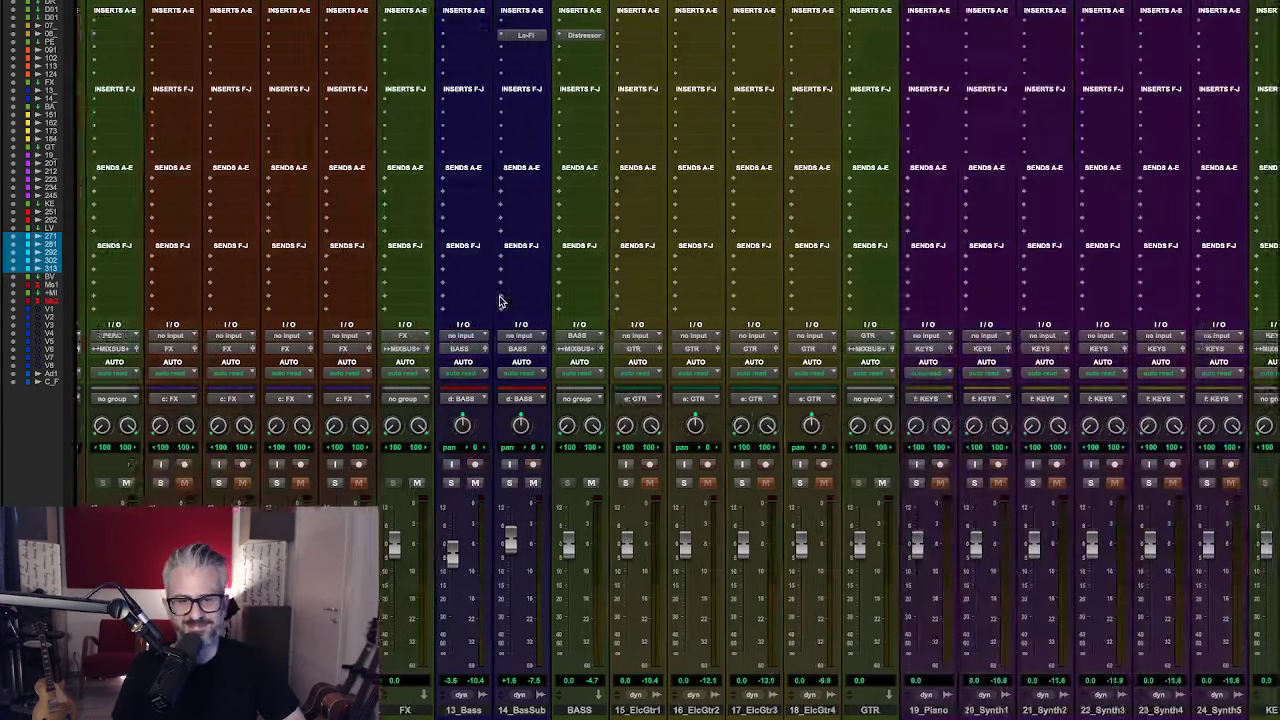
{"action": "scroll", "coordinate": [498, 298], "scroll_direction": "left", "scroll_amount": 10}
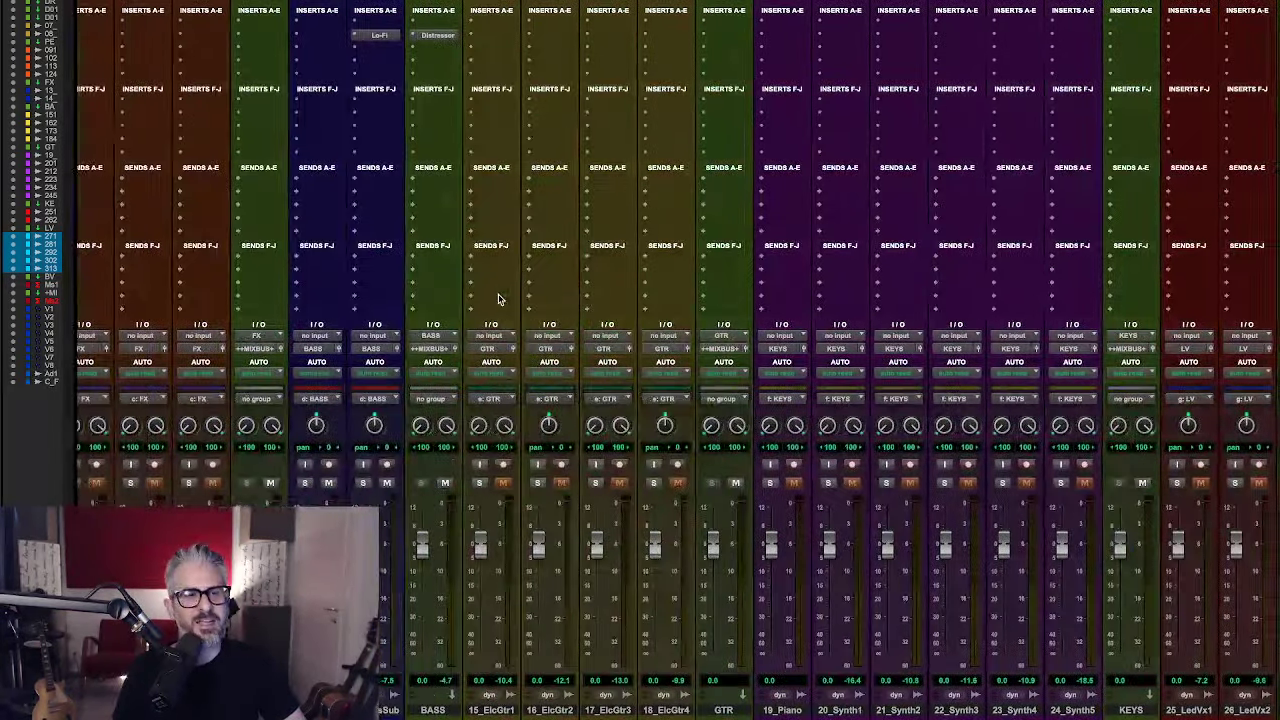
{"action": "scroll", "coordinate": [503, 297], "scroll_direction": "left", "scroll_amount": 2}
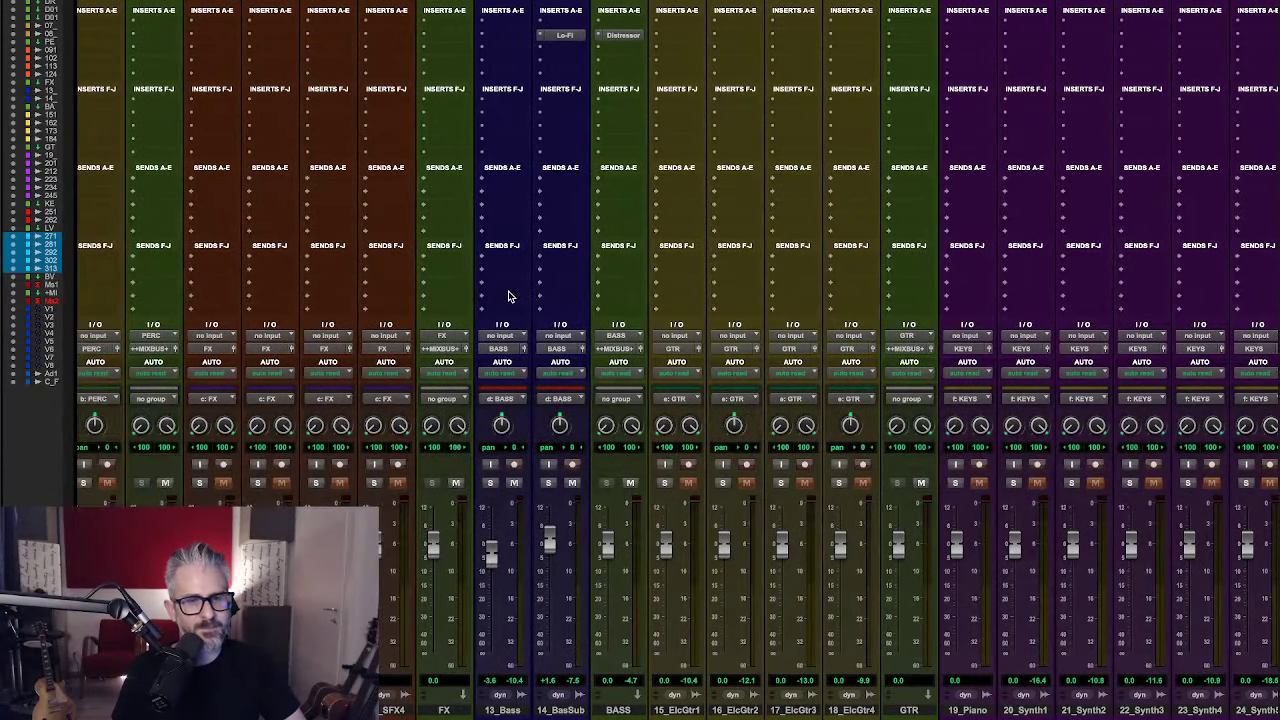
{"action": "key", "text": "space"}
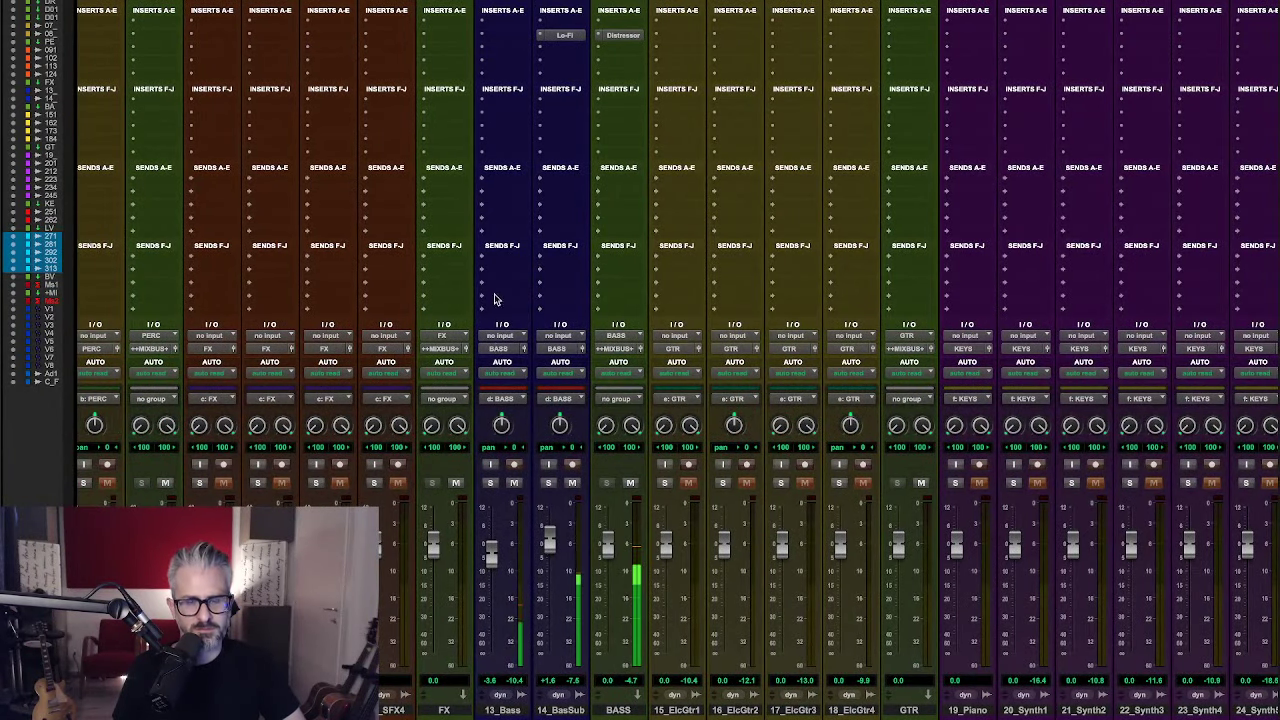
{"action": "left_click", "coordinate": [627, 49]}
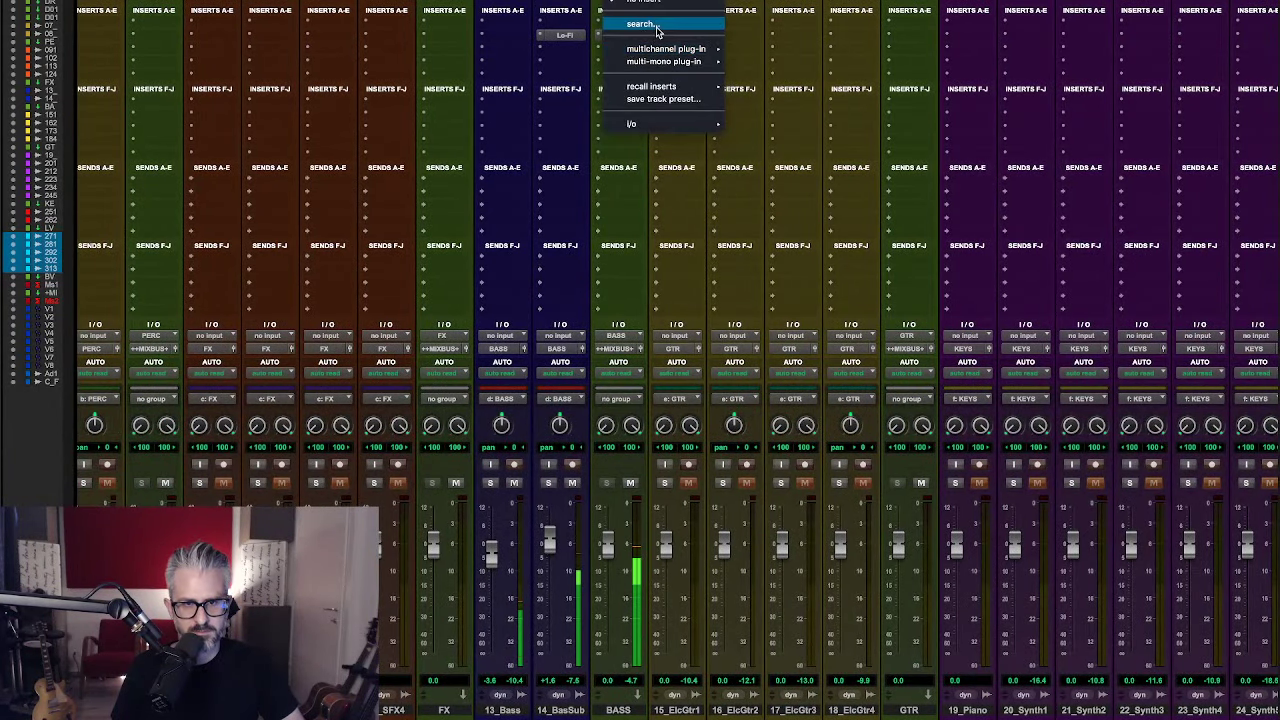
{"action": "left_click", "coordinate": [655, 27]}
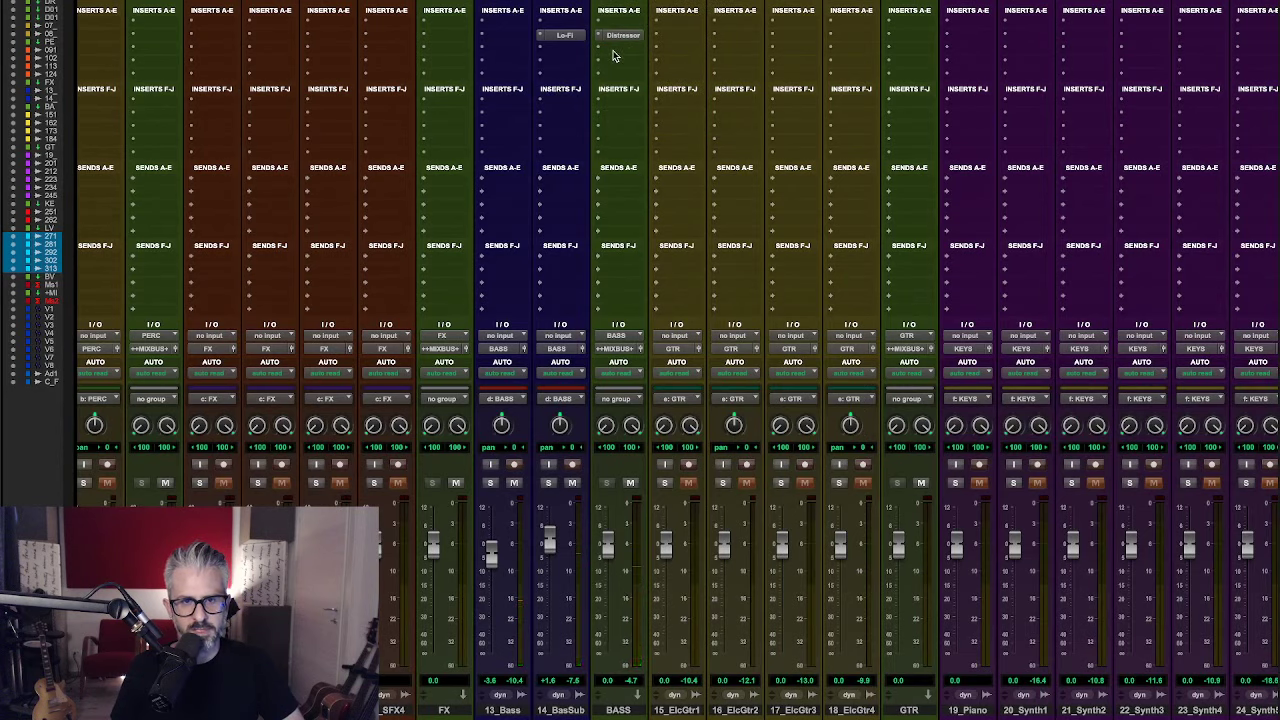
{"action": "left_click", "coordinate": [614, 56]}
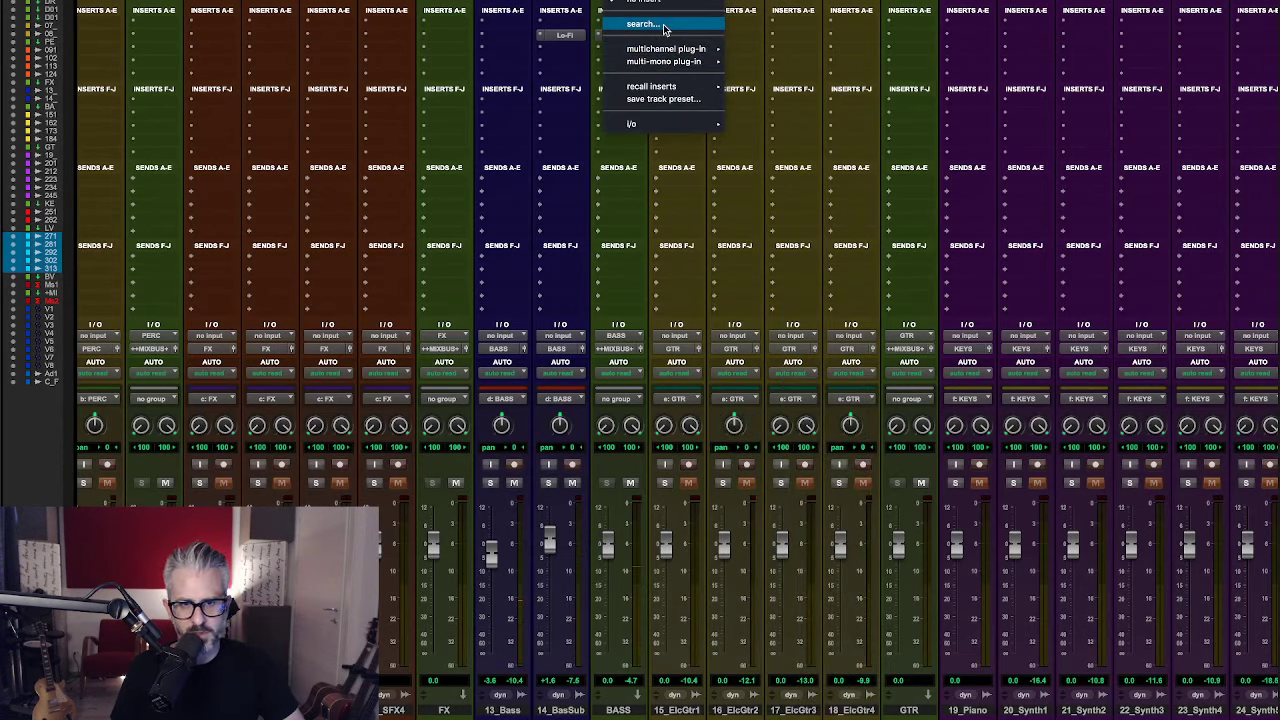
{"action": "left_click", "coordinate": [663, 26]}
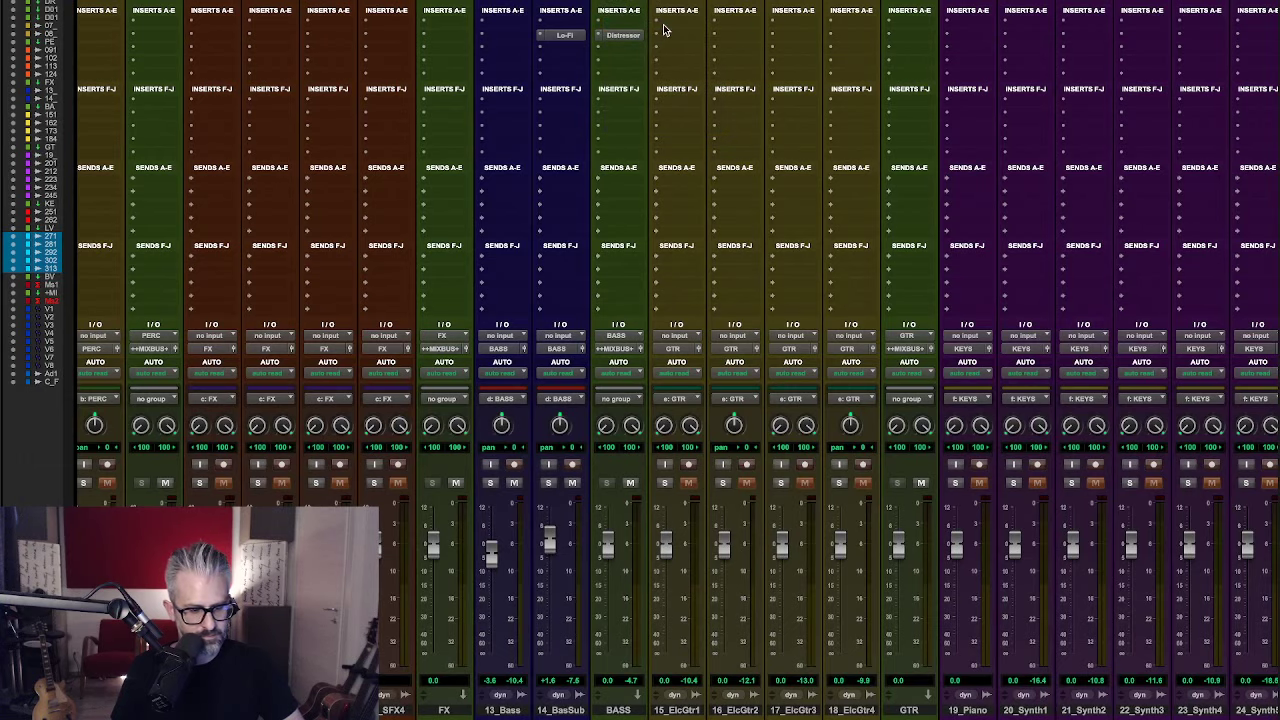
{"action": "type", "text": "q 3"}
{"action": "left_click", "coordinate": [745, 65]}
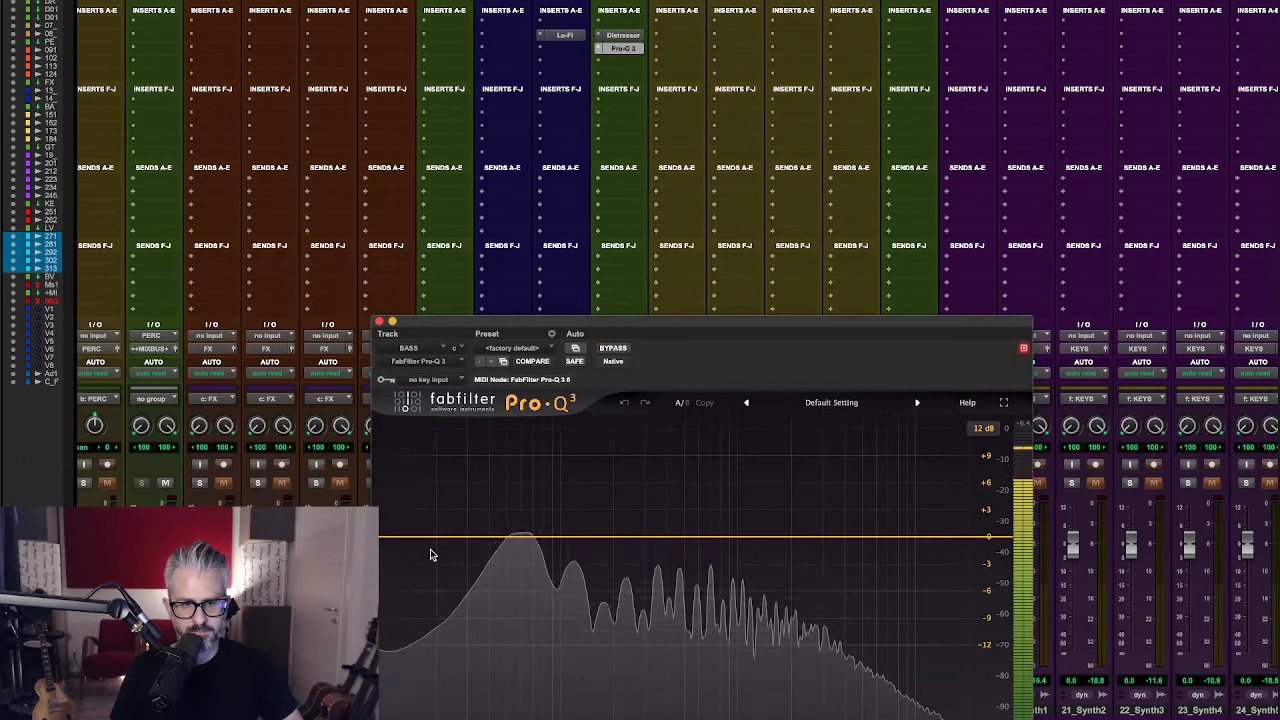
{"action": "left_click_drag", "start_coordinate": [451, 535], "coordinate": [550, 508]}
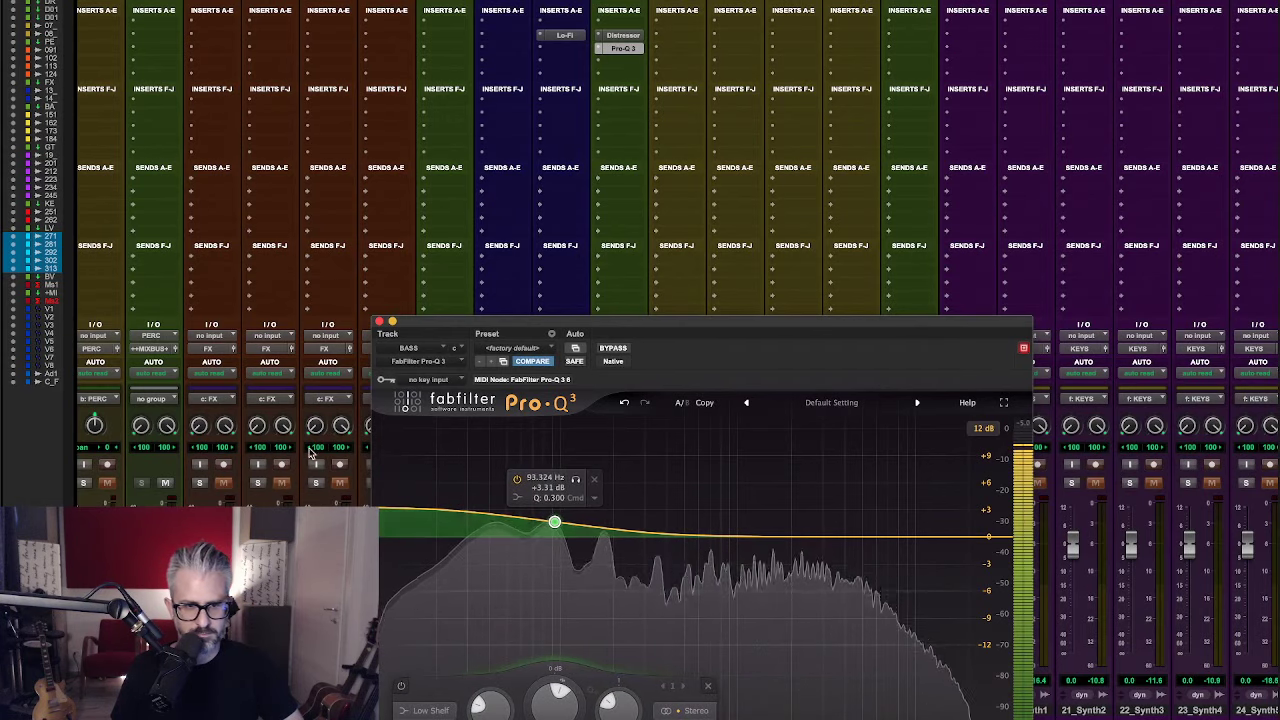
{"action": "left_click", "coordinate": [379, 321]}
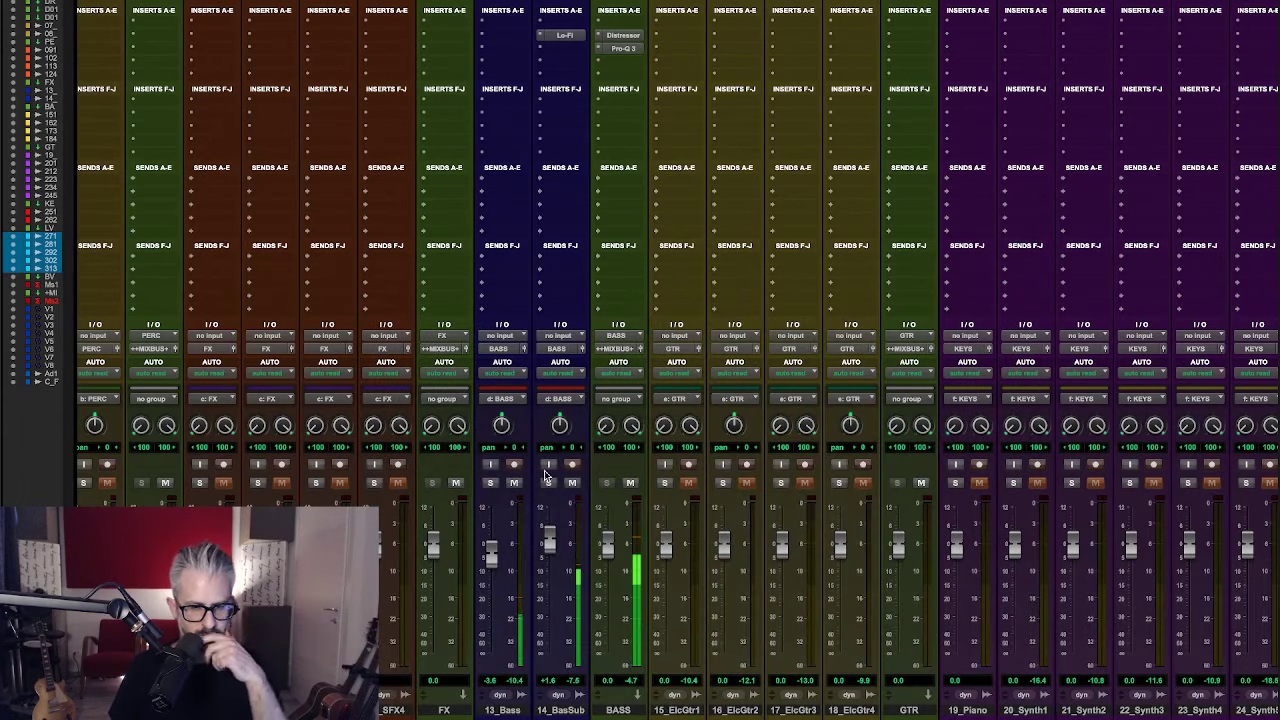
- Insert the stereo Gullfoss plug-in directly below bx_masterdesk on the mix bus
{"action": "scroll", "coordinate": [524, 376], "scroll_direction": "right", "scroll_amount": 10}
{"action": "scroll", "coordinate": [524, 376], "scroll_direction": "left", "scroll_amount": 1}
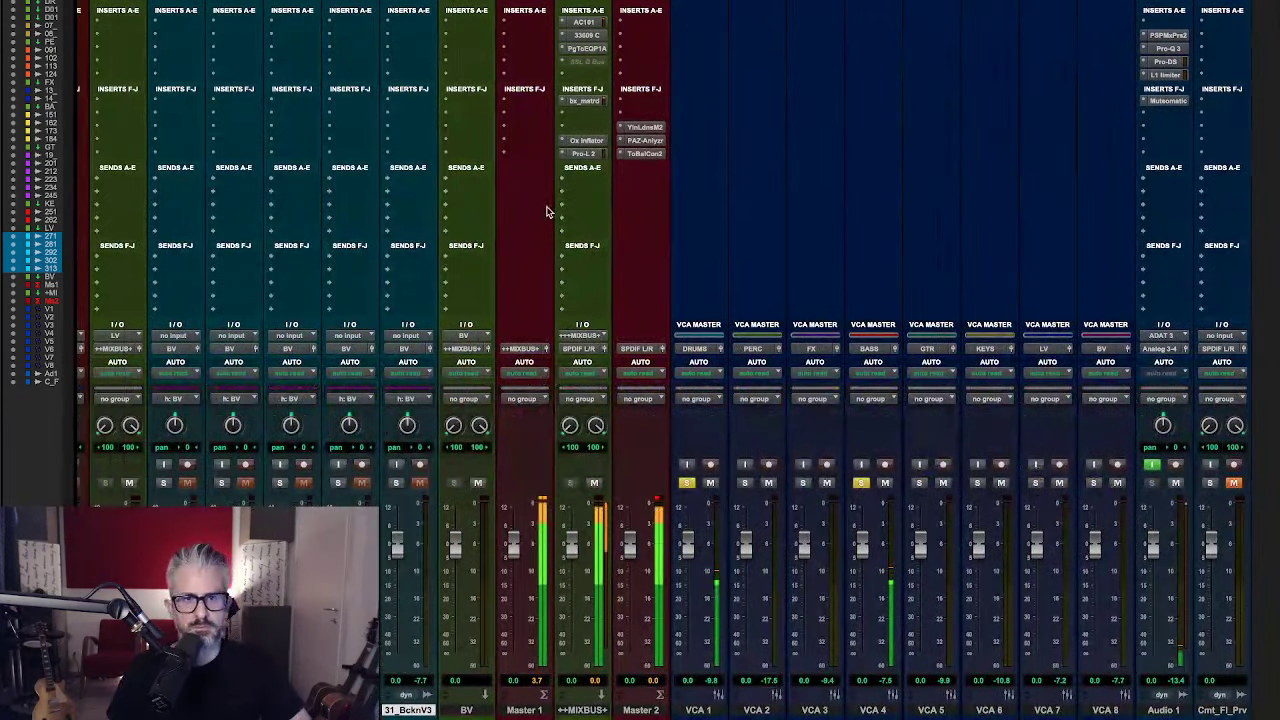
{"action": "left_click", "coordinate": [600, 117]}
{"action": "left_click", "coordinate": [614, 94]}
{"action": "left_click", "coordinate": [614, 94]}
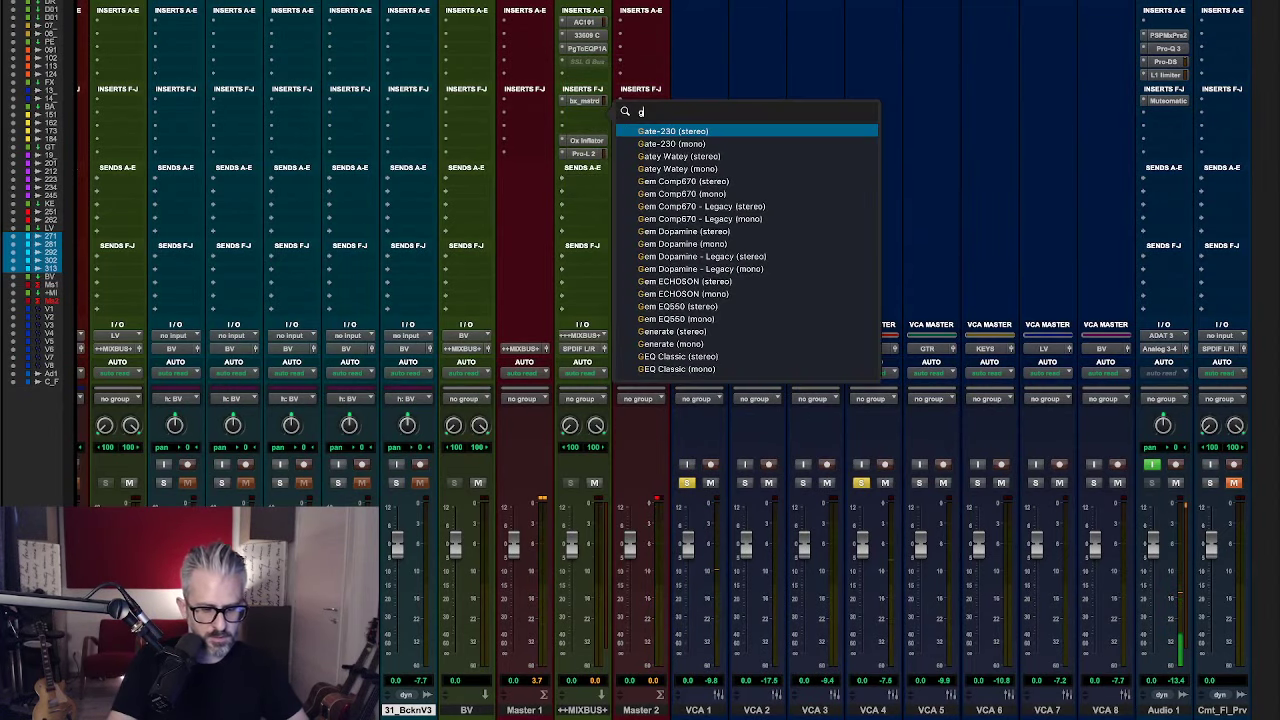
{"action": "type", "text": "gul"}
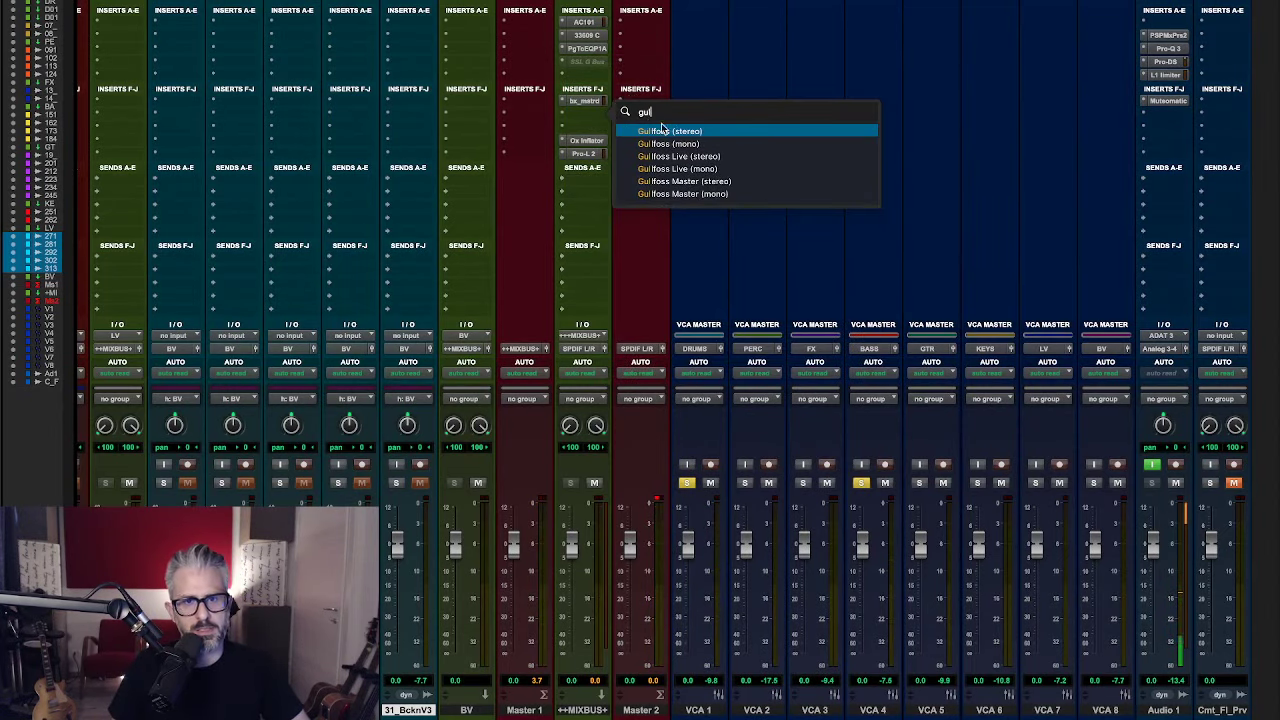
{"action": "left_click", "coordinate": [664, 131]}
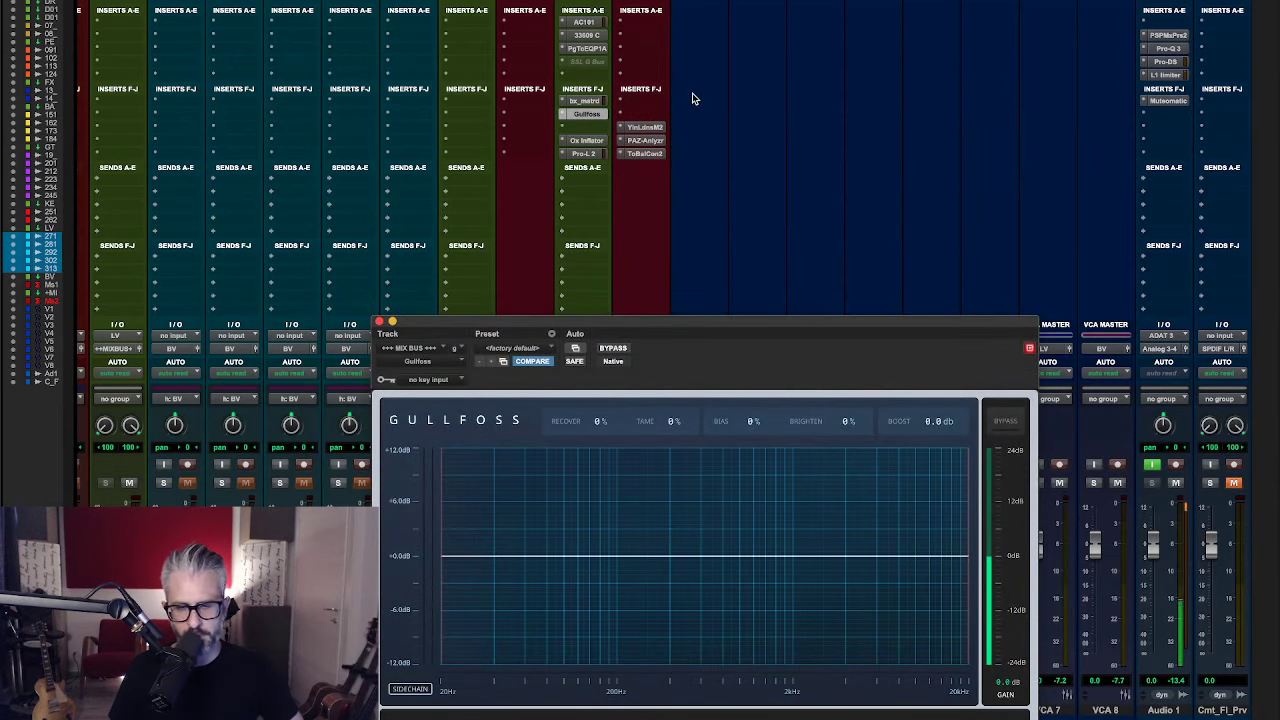
- Set Gullfoss's Recover to 20% and Tame to 15%
{"action": "left_click_drag", "start_coordinate": [604, 423], "coordinate": [604, 399]}
{"action": "left_click_drag", "start_coordinate": [673, 422], "coordinate": [673, 422]}
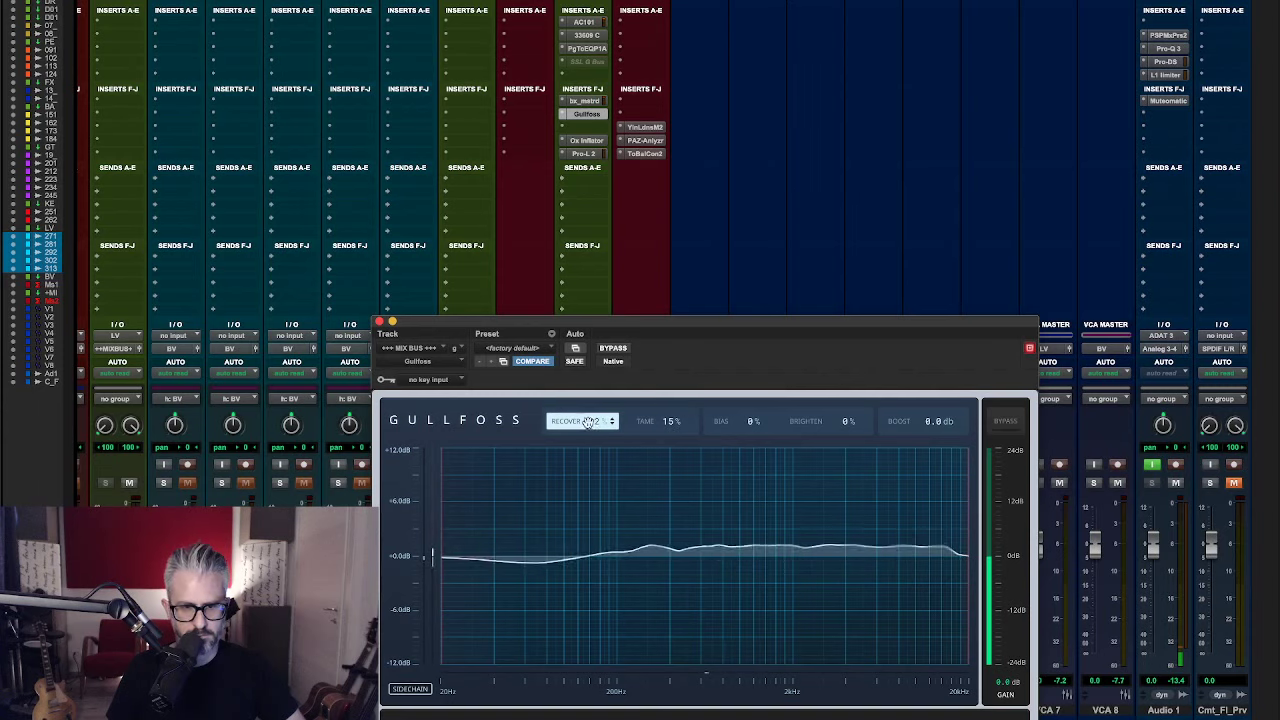
{"action": "left_click_drag", "start_coordinate": [590, 423], "coordinate": [590, 410]}
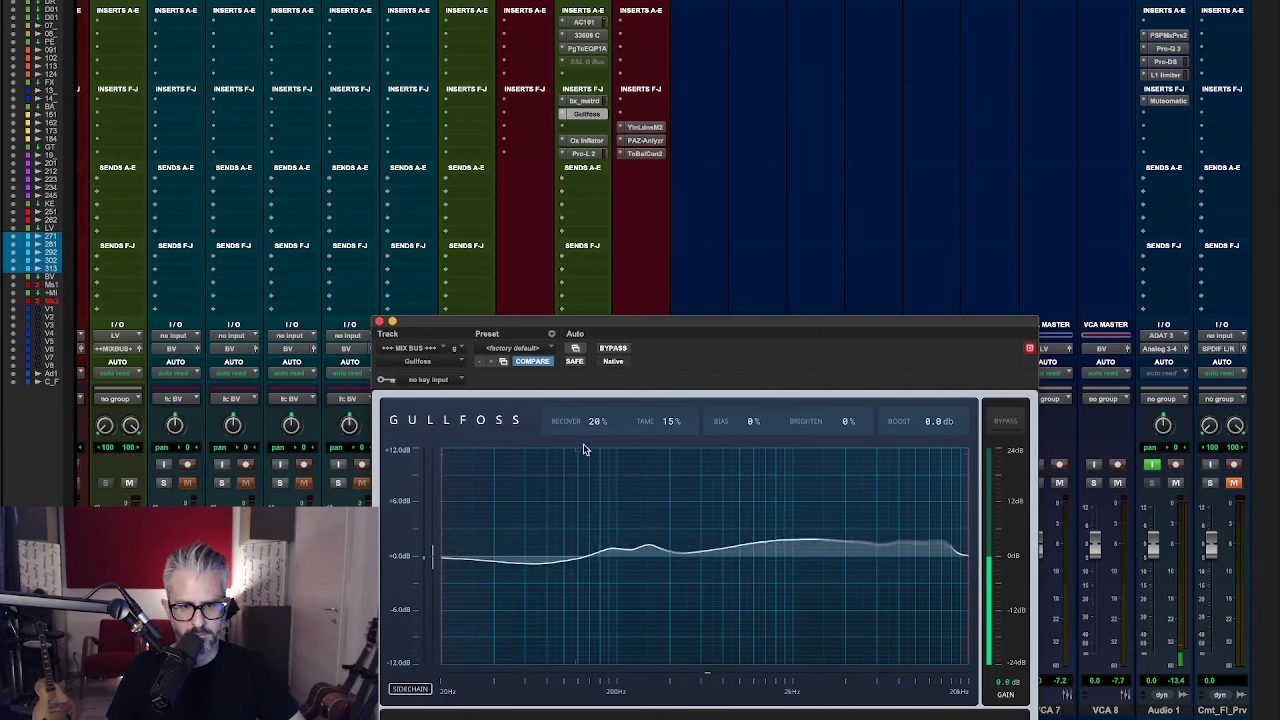
- Compare the mix with Gullfoss bypassed and active on the mix bus, then leave it active and close its window
{"action": "left_click", "coordinate": [613, 349]}
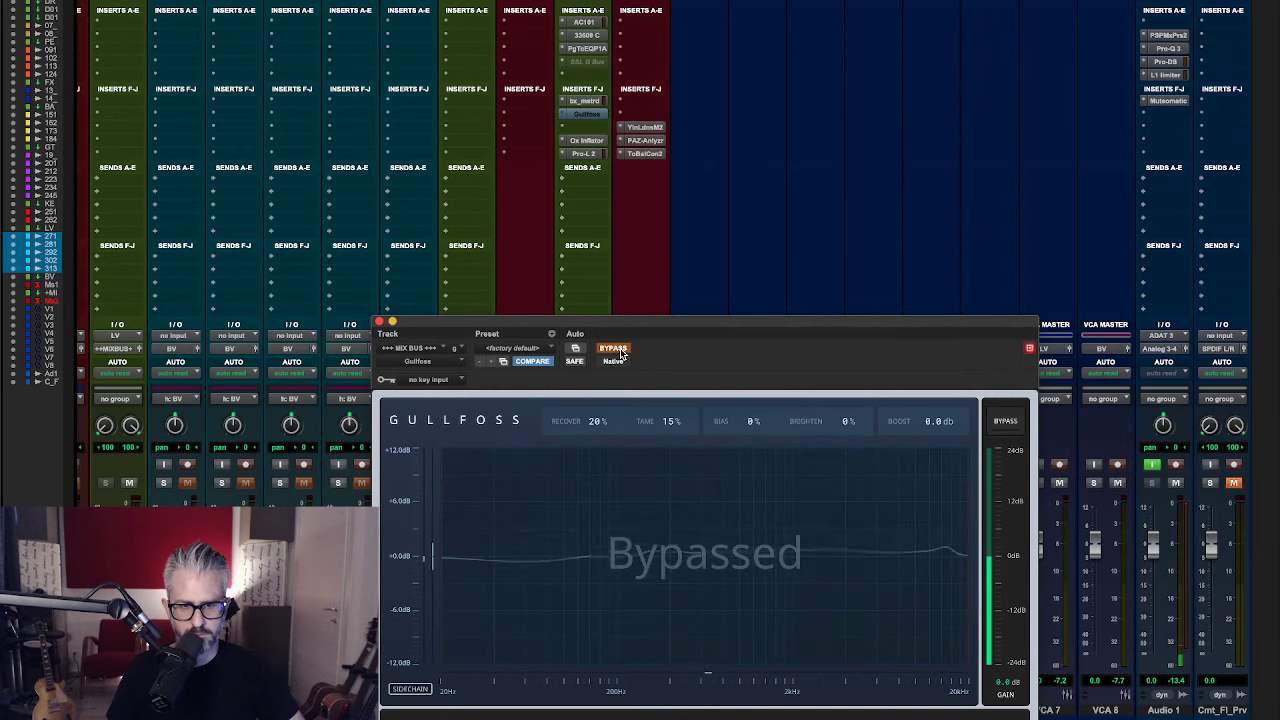
{"action": "left_click", "coordinate": [613, 349]}
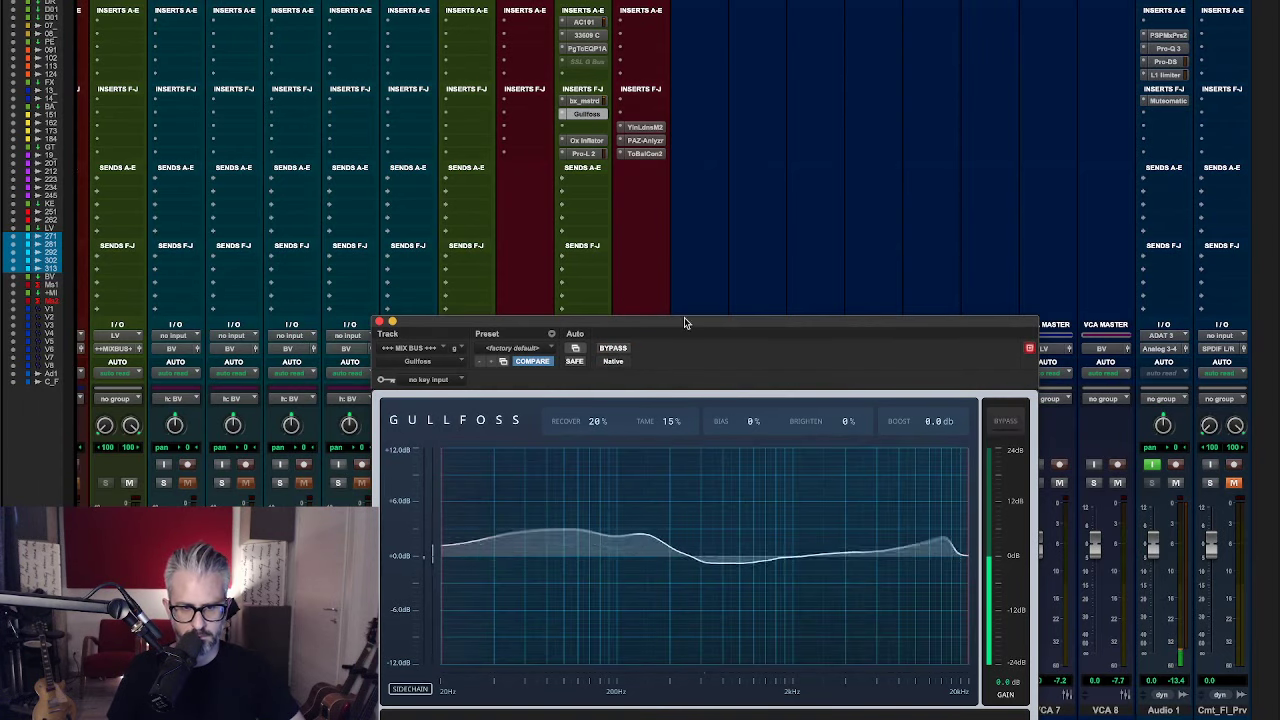
{"action": "left_click_drag", "start_coordinate": [678, 320], "coordinate": [700, 136]}
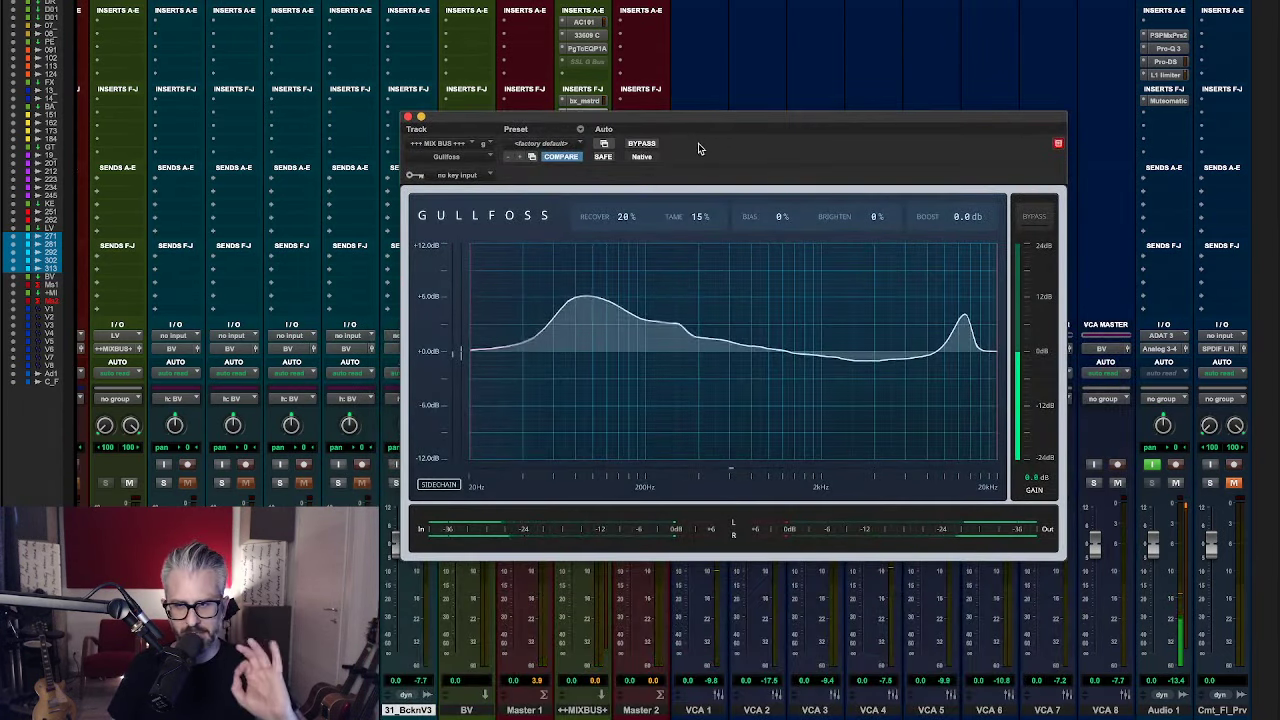
{"action": "left_click", "coordinate": [655, 146]}
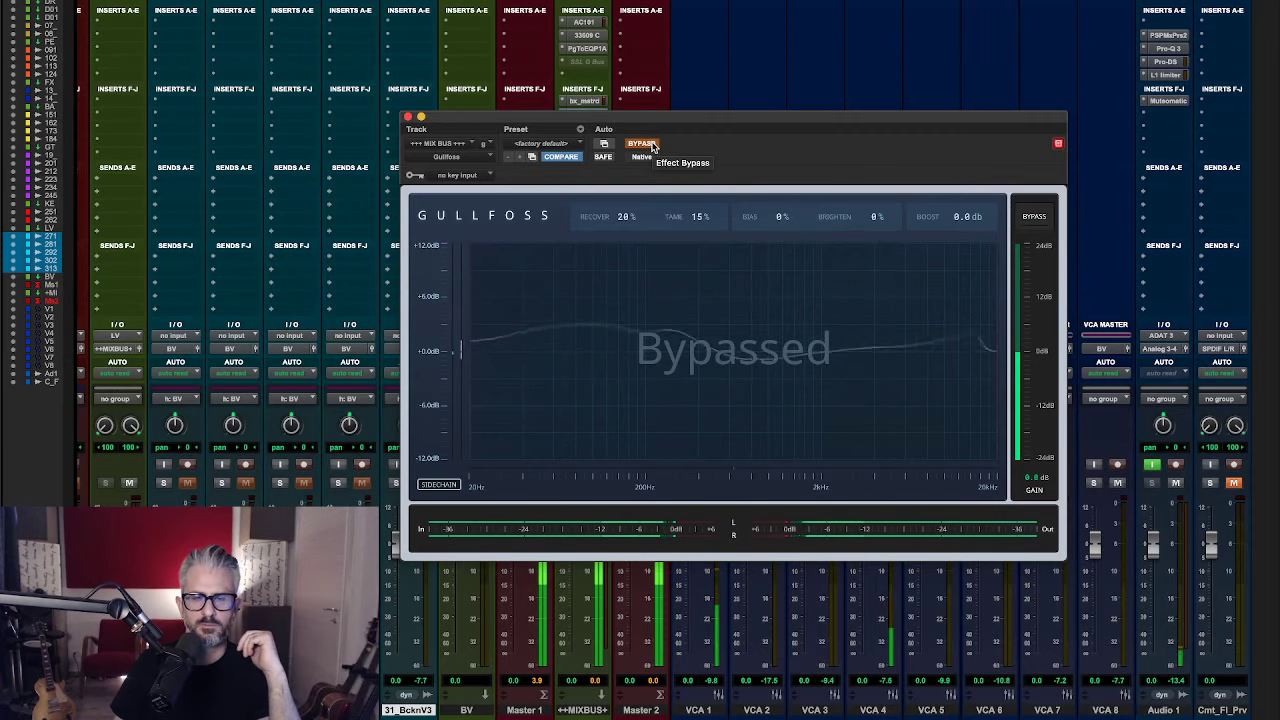
{"action": "left_click", "coordinate": [642, 144]}
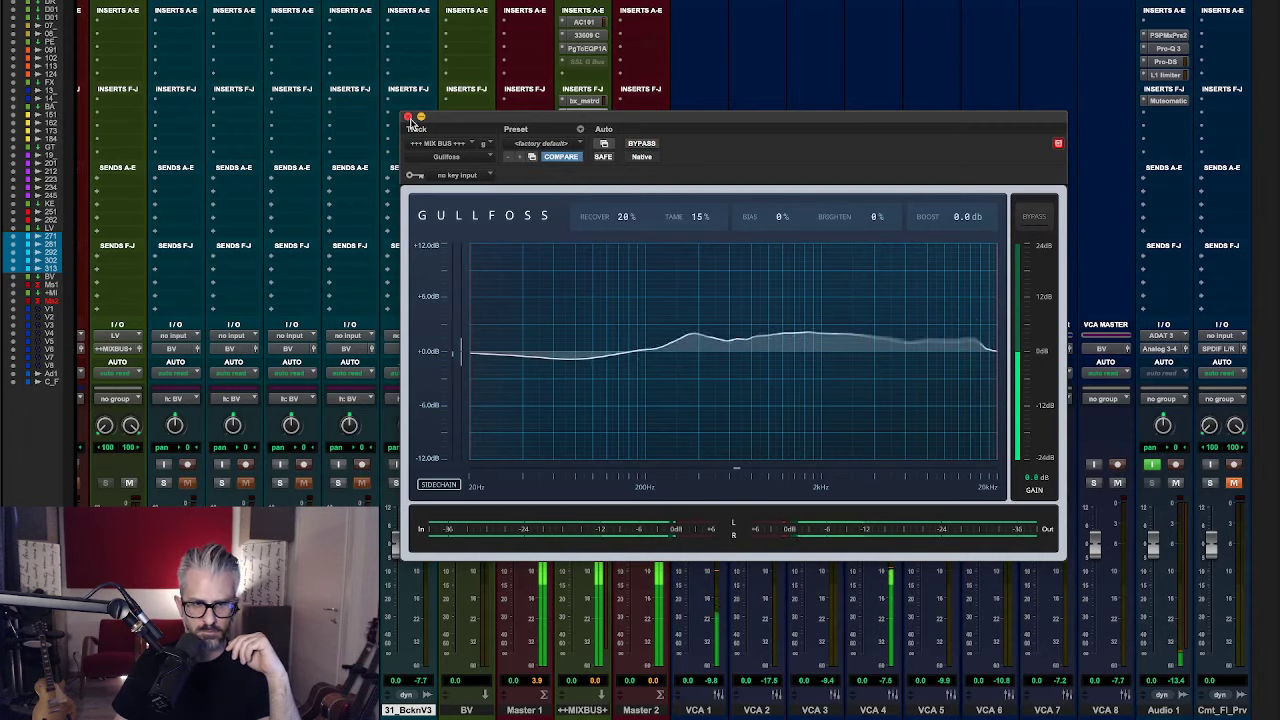
{"action": "left_click", "coordinate": [408, 118]}
- Clear the solos on the DRUMS and BASS VCA masters and play the full mix
{"action": "scroll", "coordinate": [729, 257], "scroll_direction": "left", "scroll_amount": 10}
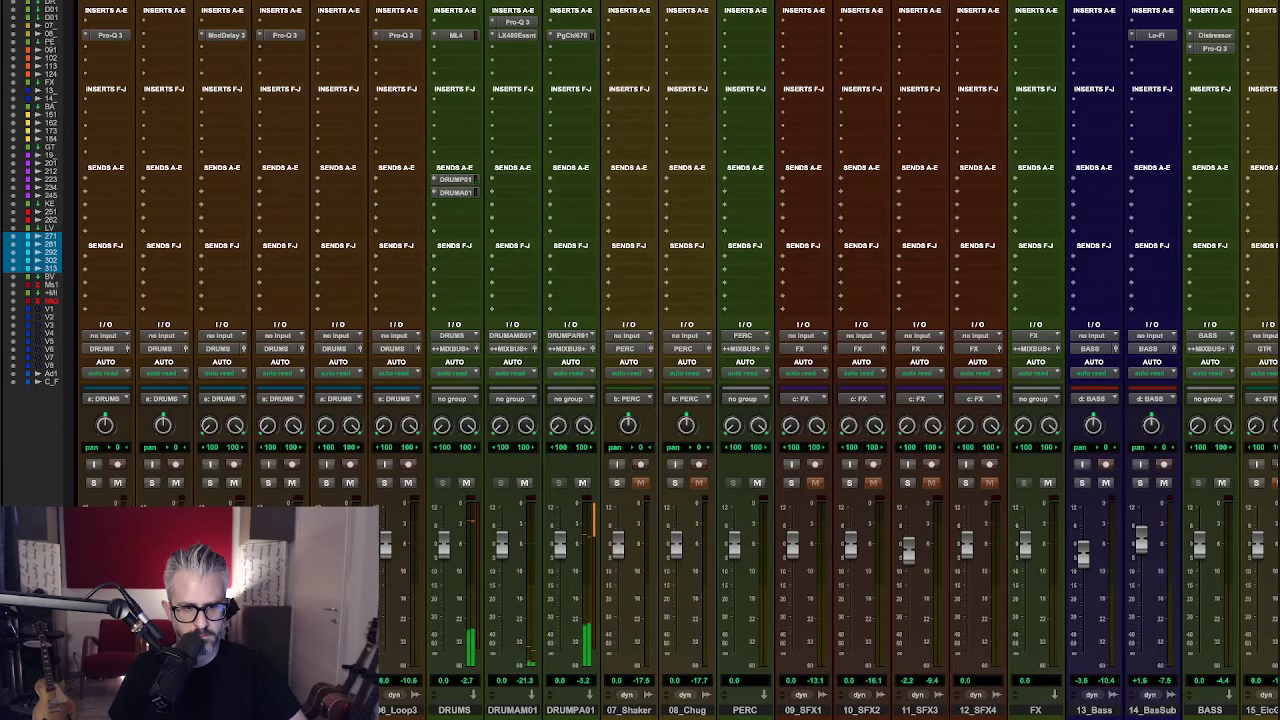
{"action": "scroll", "coordinate": [588, 578], "scroll_direction": "right", "scroll_amount": 15}
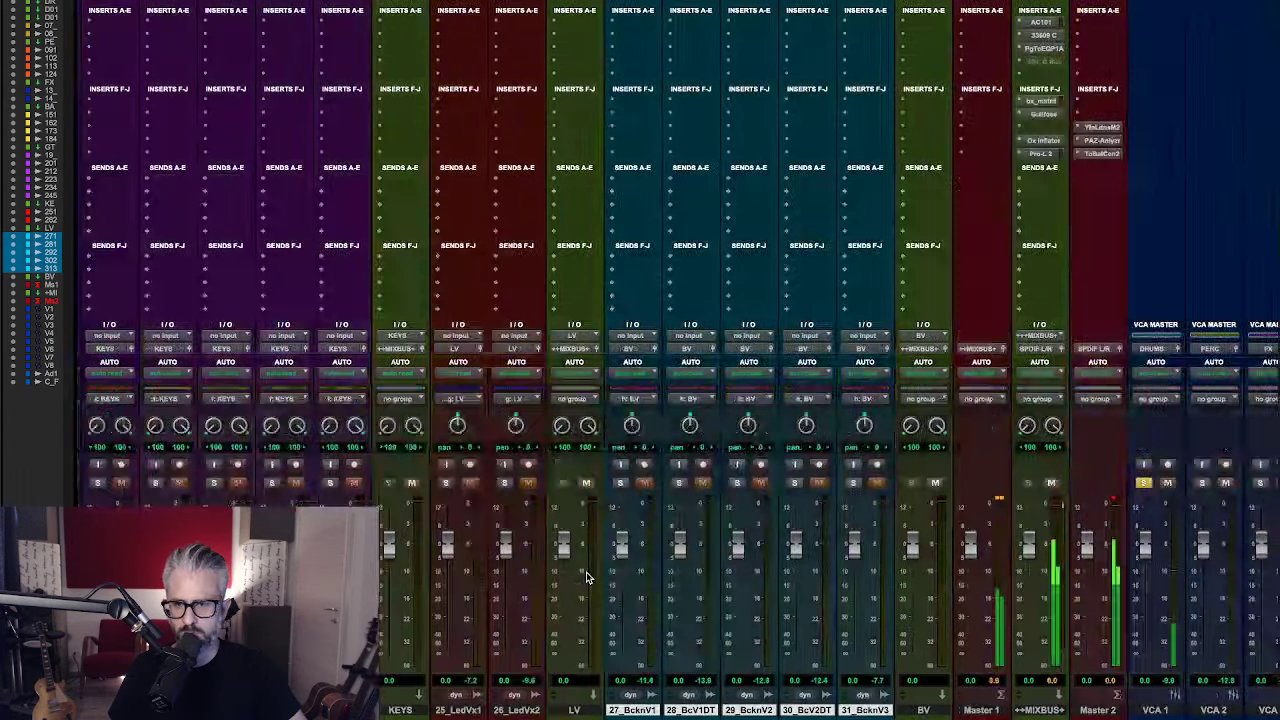
{"action": "scroll", "coordinate": [588, 578], "scroll_direction": "right", "scroll_amount": 8}
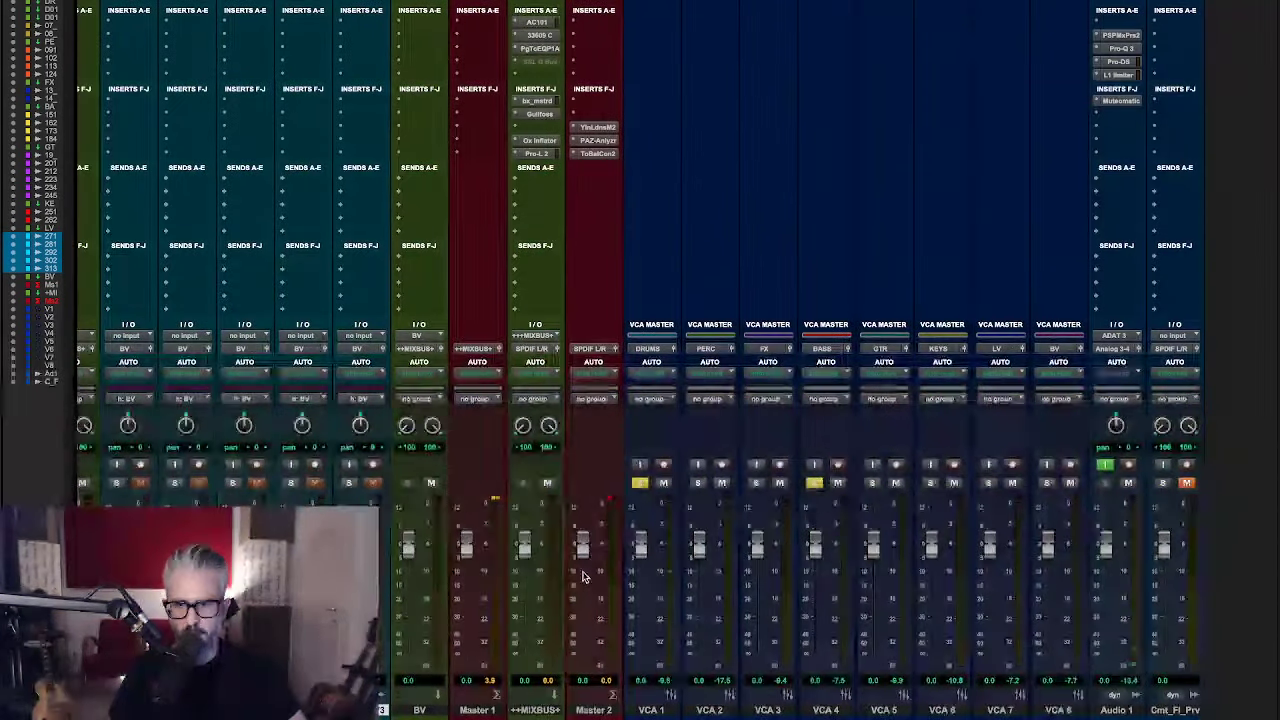
{"action": "left_click", "coordinate": [814, 483]}
{"action": "scroll", "coordinate": [814, 483], "scroll_direction": "left", "scroll_amount": 18}
{"action": "key", "text": "space"}
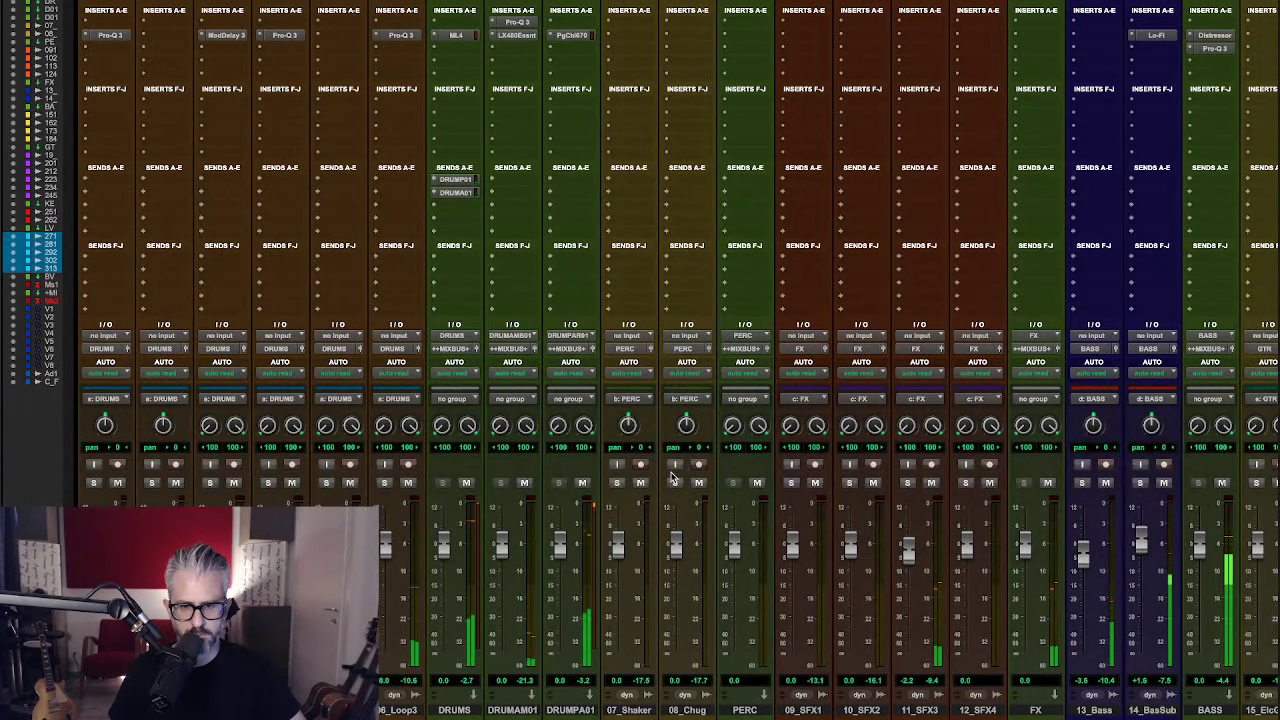
- Review the channels during playback and solo the 23_Synth4 track to hear it alone
{"action": "scroll", "coordinate": [690, 470], "scroll_direction": "right", "scroll_amount": 3}
{"action": "scroll", "coordinate": [697, 480], "scroll_direction": "right", "scroll_amount": 13}
{"action": "scroll", "coordinate": [703, 474], "scroll_direction": "left", "scroll_amount": 8}
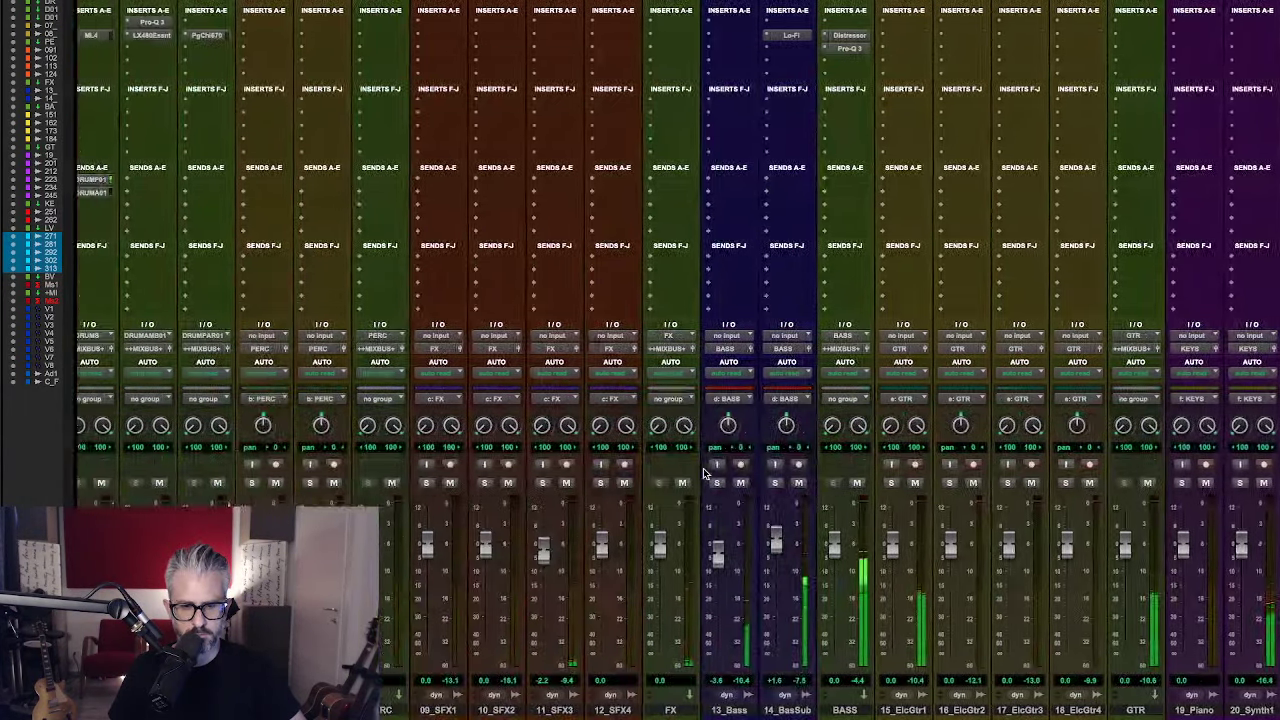
{"action": "scroll", "coordinate": [703, 474], "scroll_direction": "left", "scroll_amount": 6}
{"action": "scroll", "coordinate": [697, 478], "scroll_direction": "right", "scroll_amount": 12}
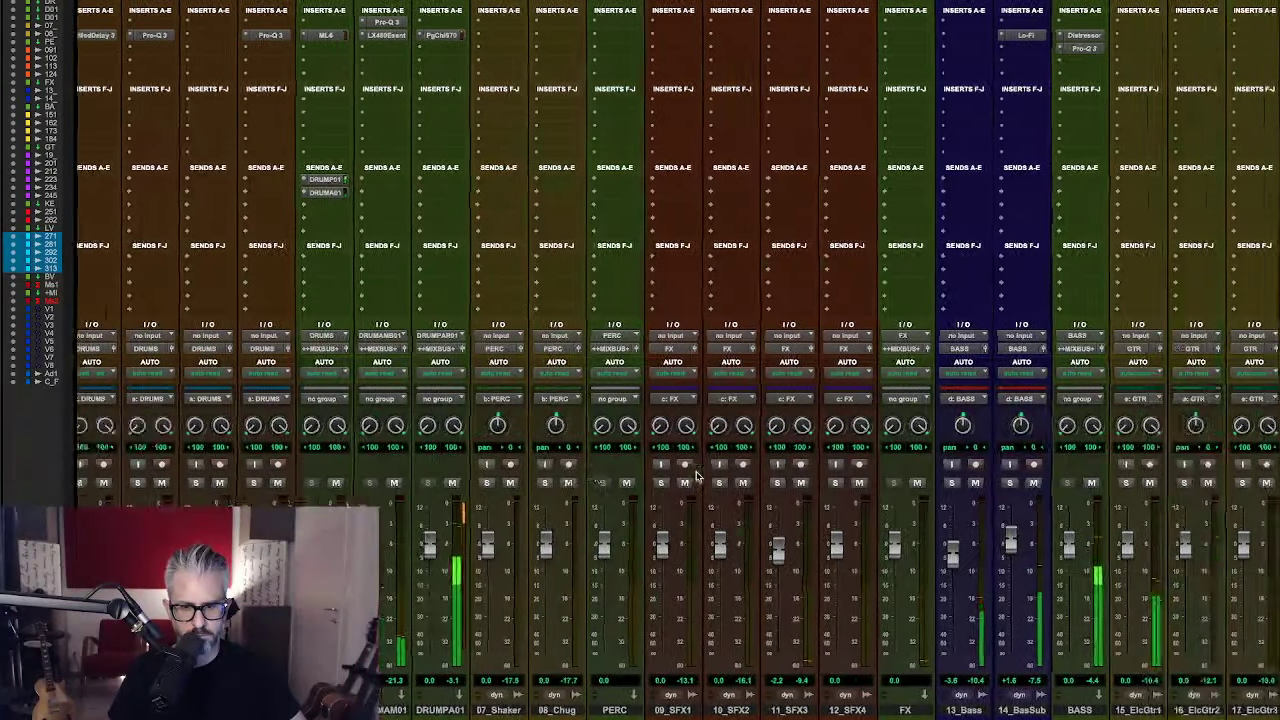
{"action": "scroll", "coordinate": [690, 470], "scroll_direction": "right", "scroll_amount": 6}
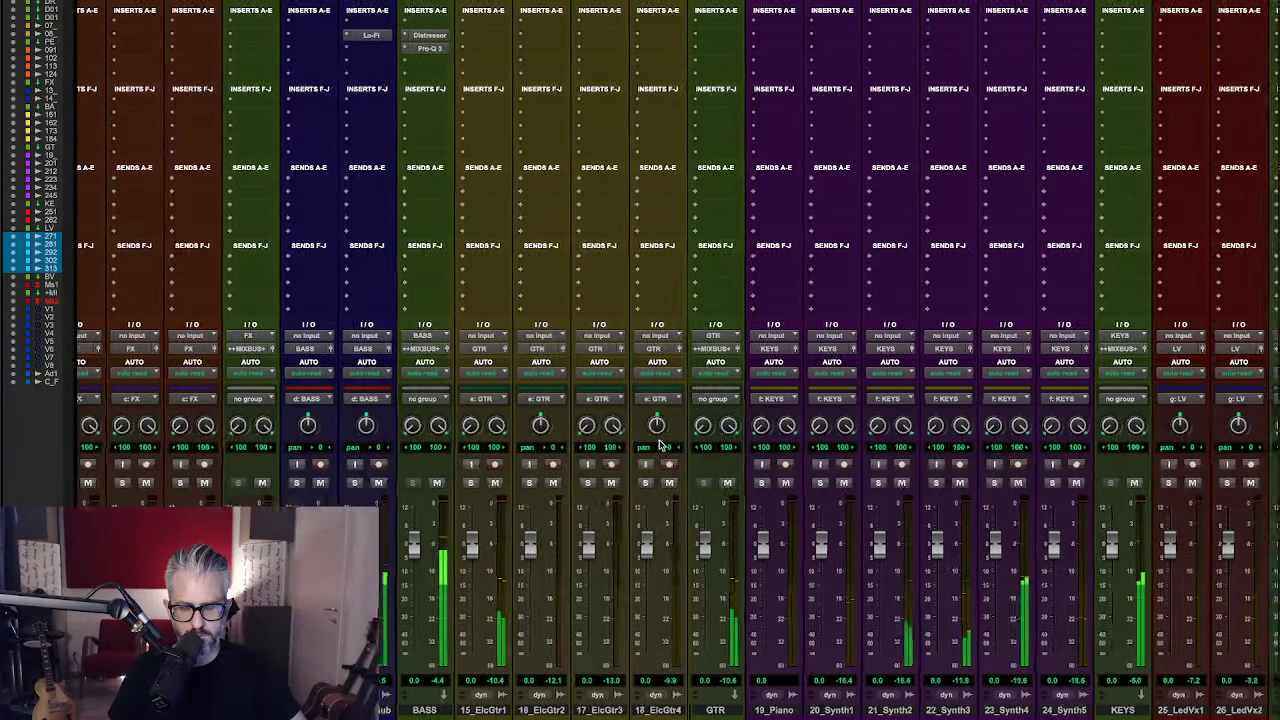
{"action": "left_click", "coordinate": [785, 484]}
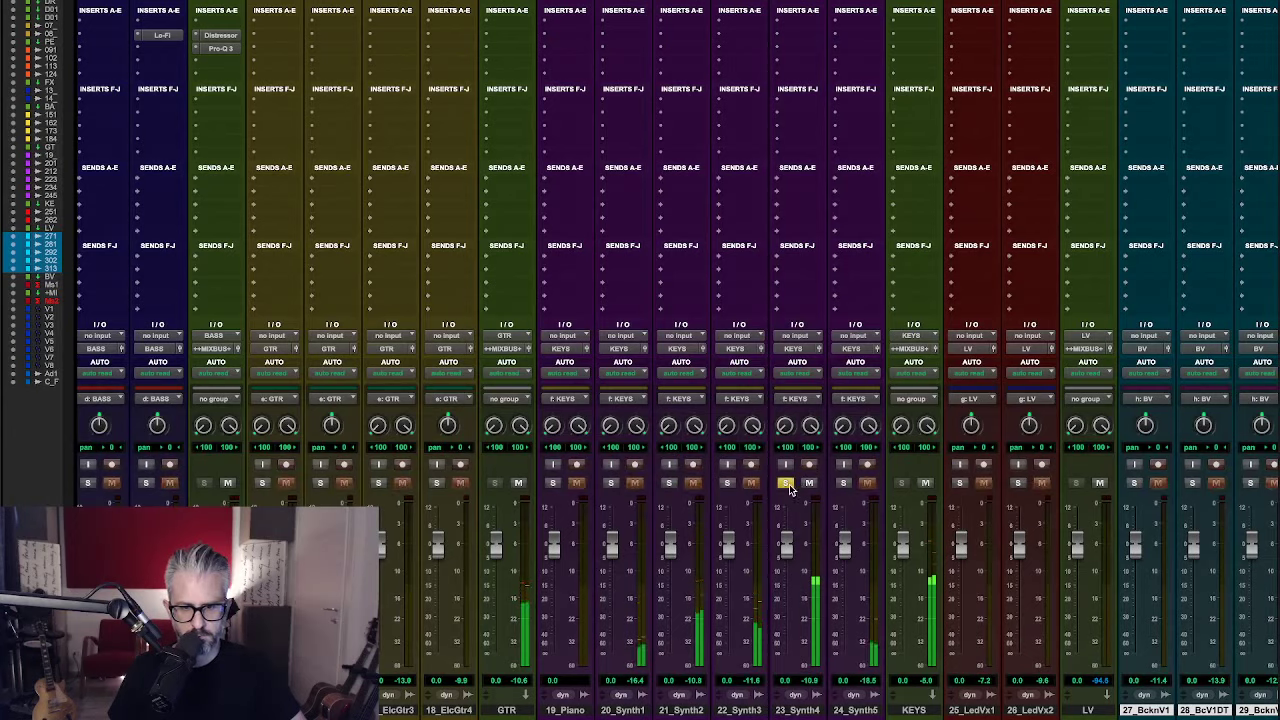
{"action": "key", "text": "space"}
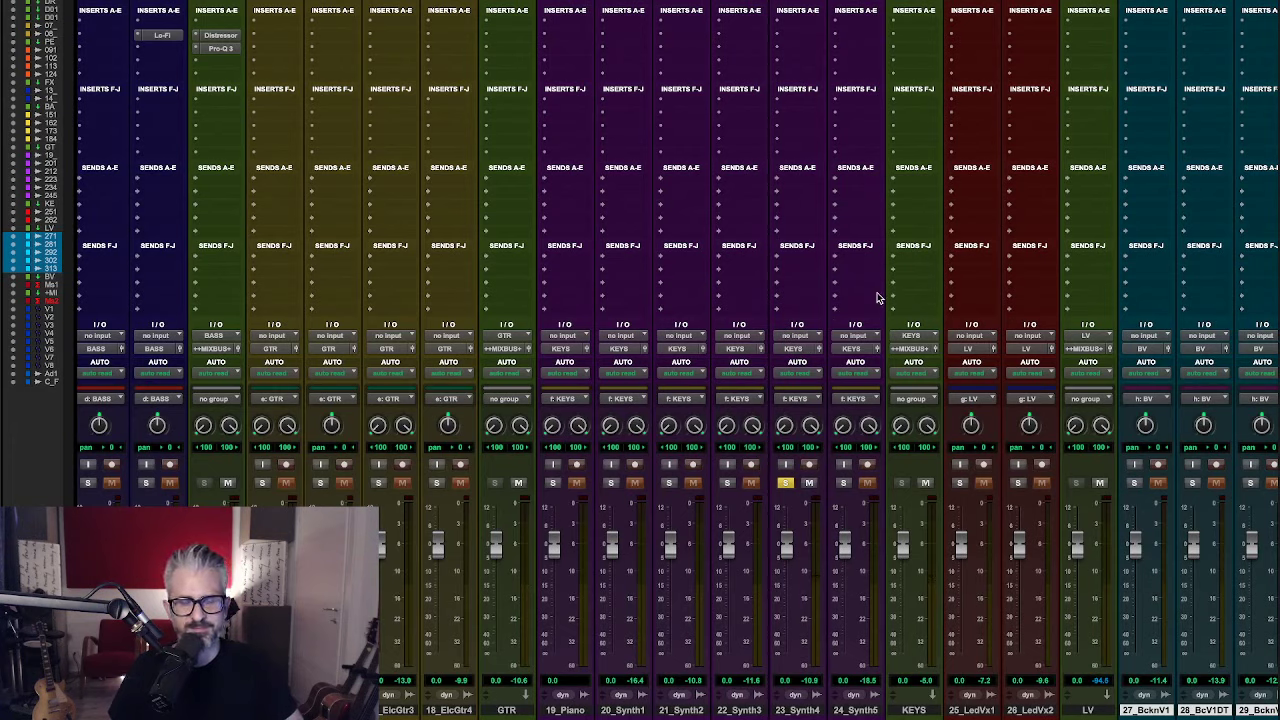
- Insert the stereo FabFilter Pro-Q 3 in insert slot B of the 23_Synth4 track
{"action": "key", "text": "space"}
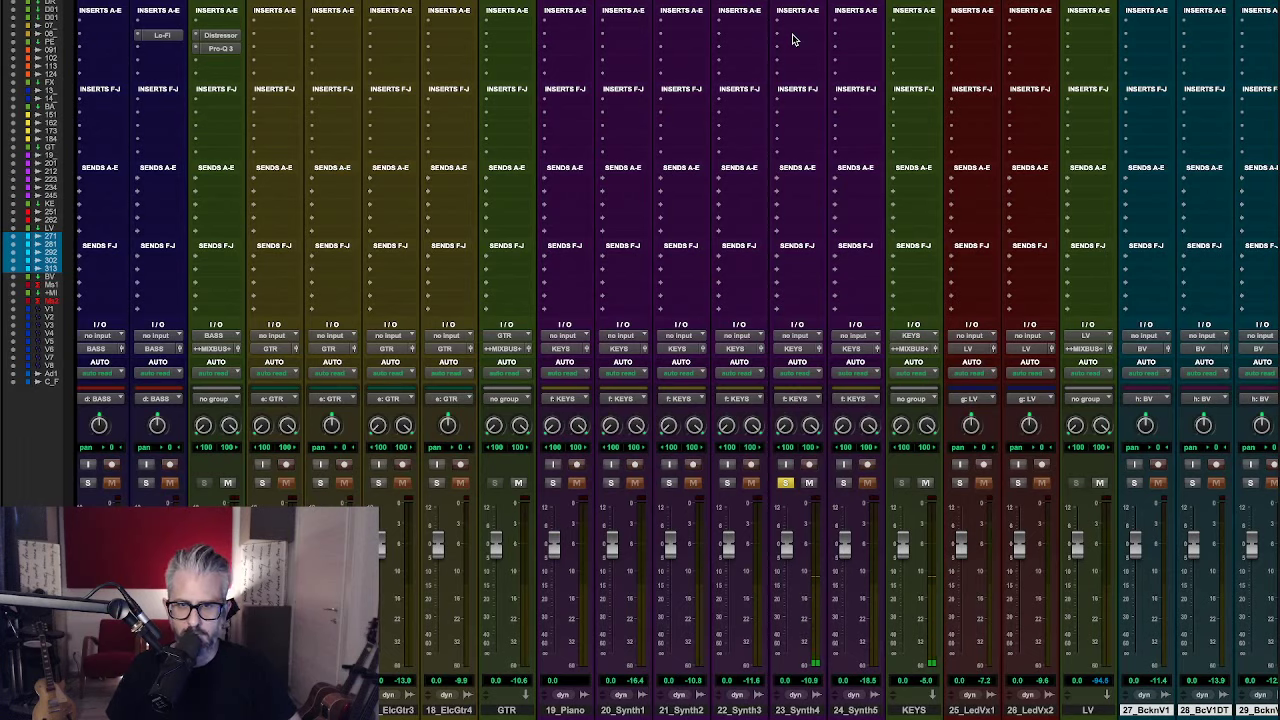
{"action": "left_click", "coordinate": [792, 39]}
{"action": "left_click", "coordinate": [813, 14]}
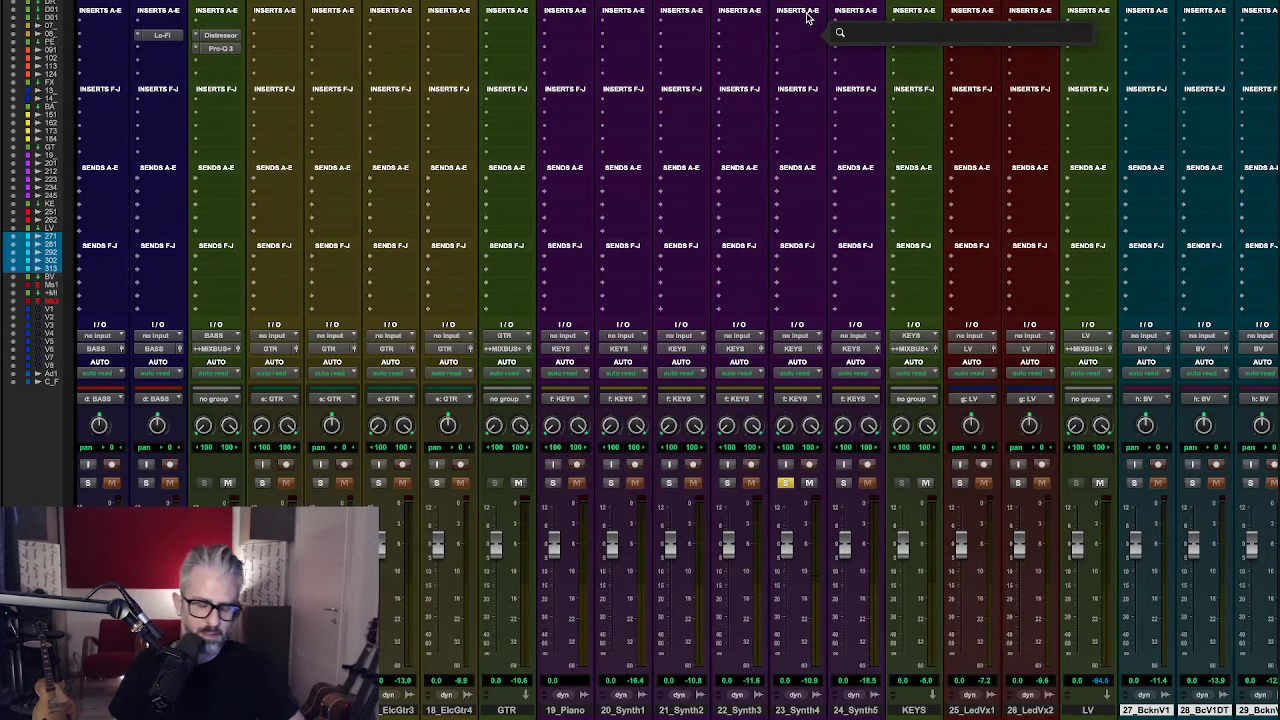
{"action": "type", "text": "q"}
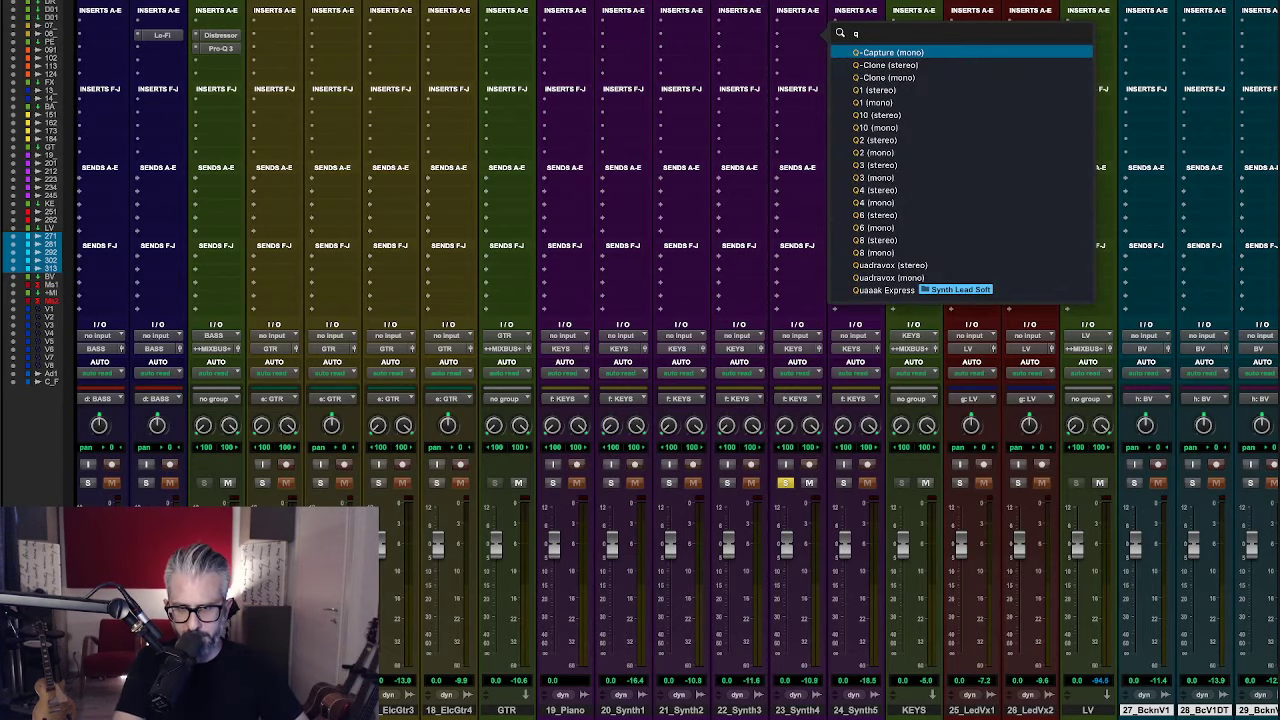
{"action": "type", "text": " 3"}
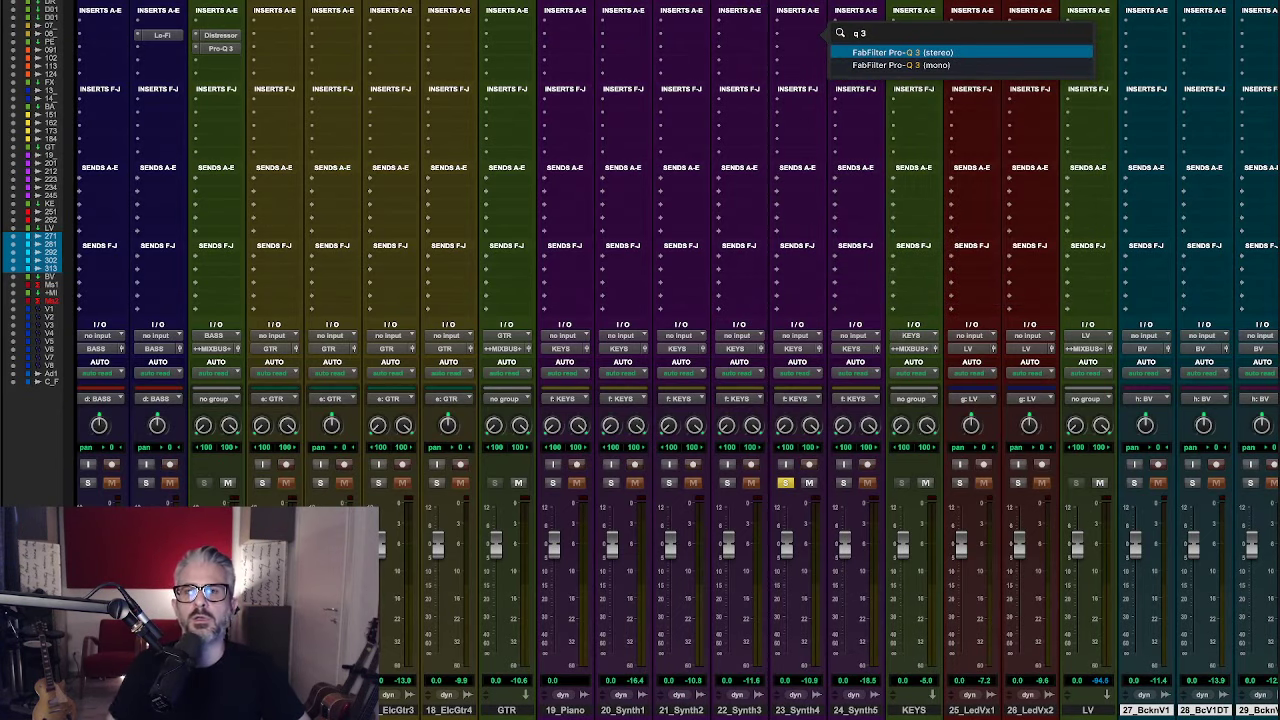
{"action": "left_click", "coordinate": [918, 52]}
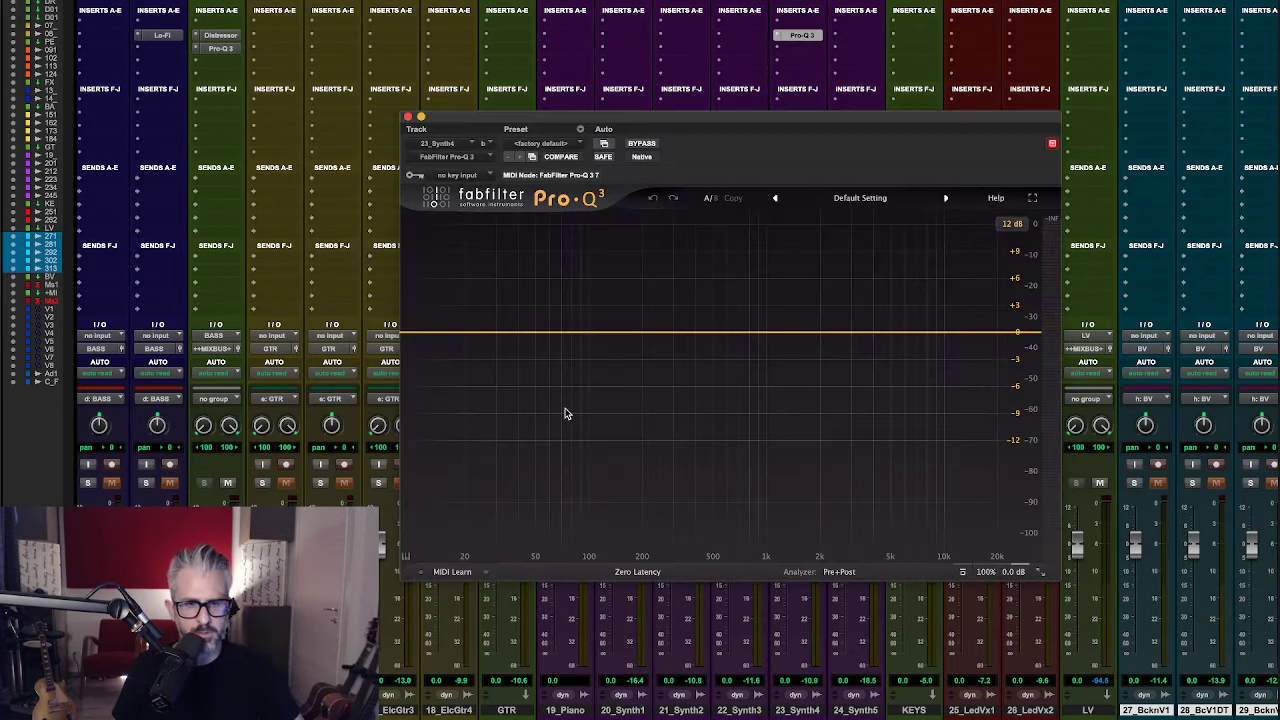
- Add a 12 dB/oct low cut at 222.45 Hz and a +0.92 dB bell near 1.29 kHz on 23_Synth4, then close the EQ and unsolo the track
{"action": "left_click_drag", "start_coordinate": [420, 333], "coordinate": [651, 354]}
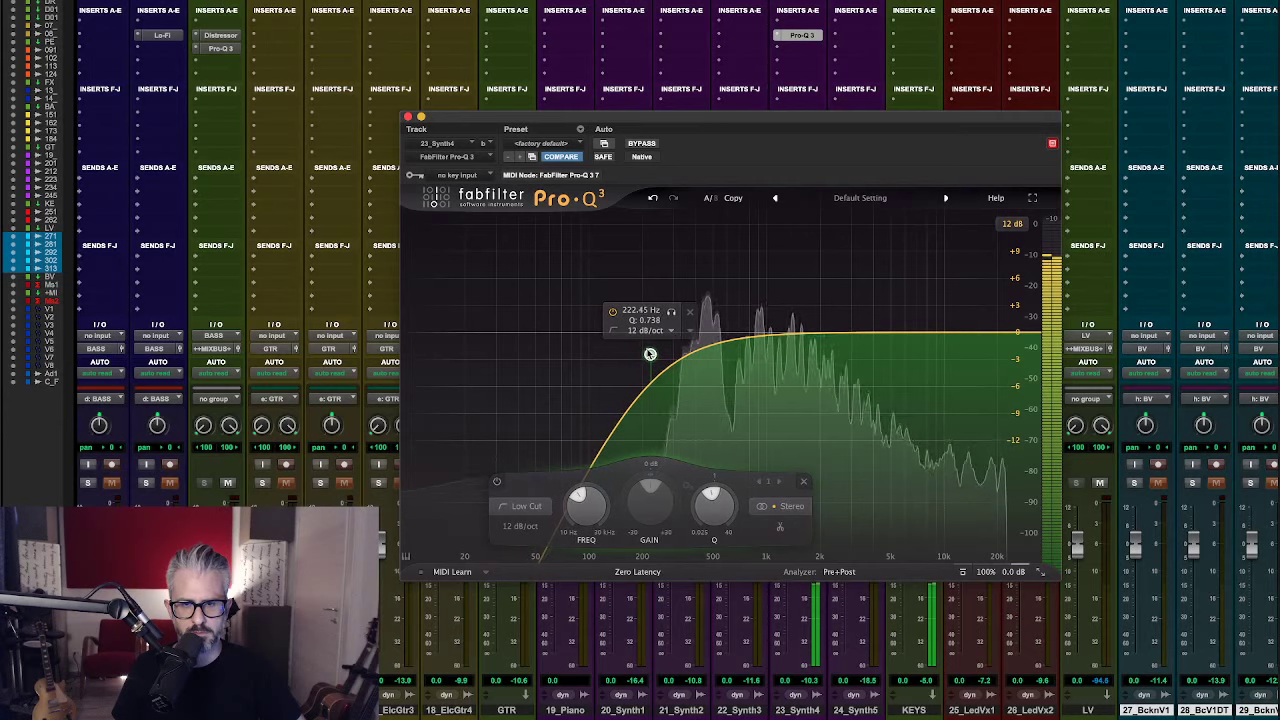
{"action": "mouse_move", "coordinate": [790, 332]}
{"action": "left_mouse_down"}
{"action": "mouse_move", "coordinate": [790, 311]}
{"action": "mouse_move", "coordinate": [785, 326]}
{"action": "left_mouse_up"}
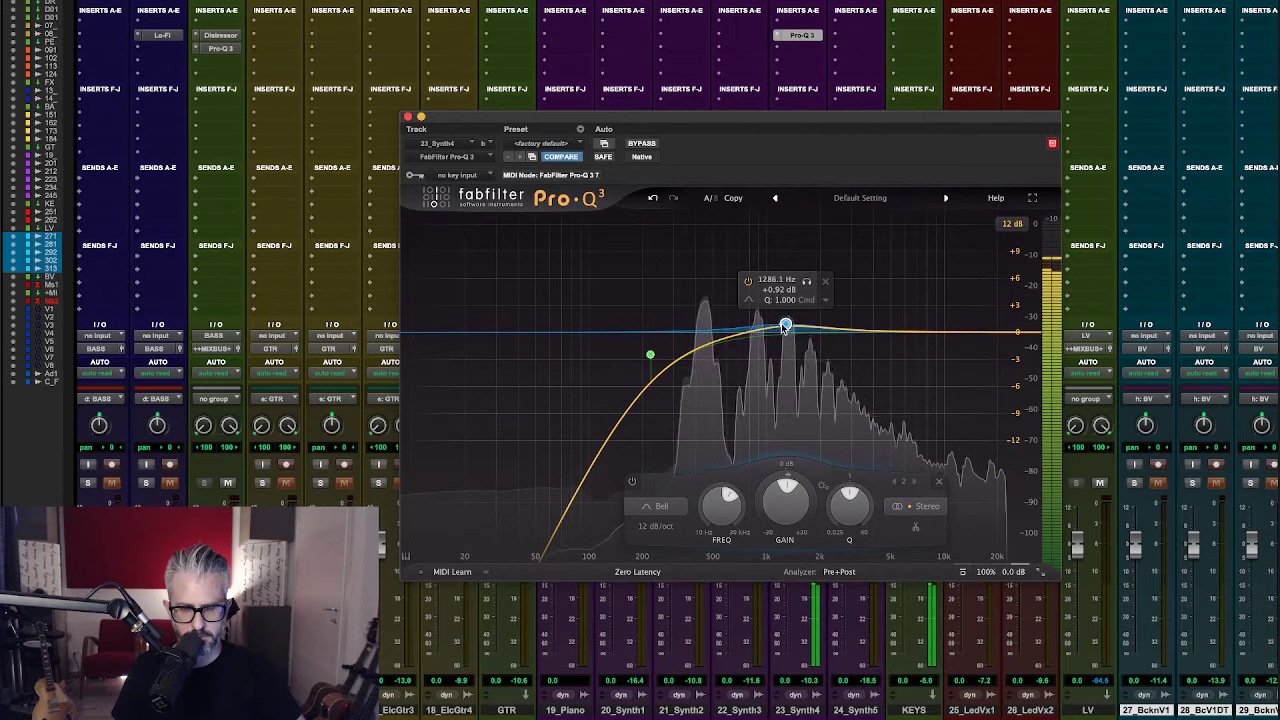
{"action": "left_click", "coordinate": [407, 117]}
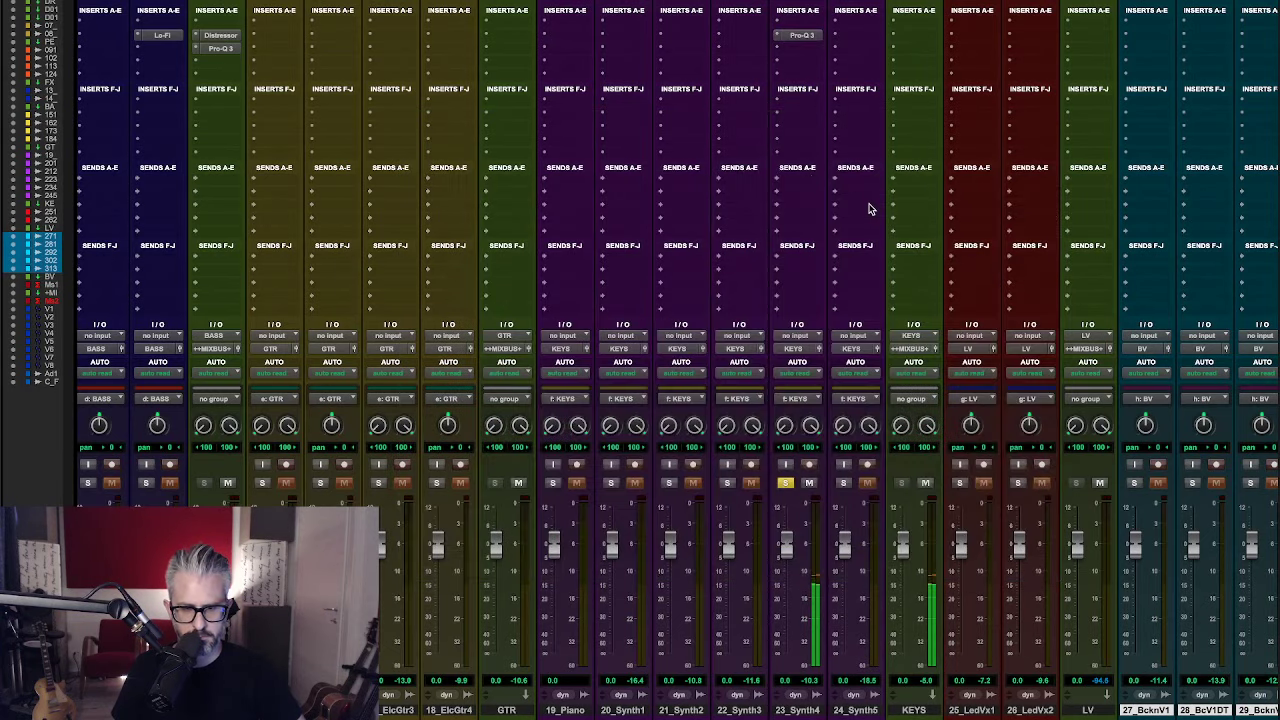
{"action": "left_click", "coordinate": [786, 484]}
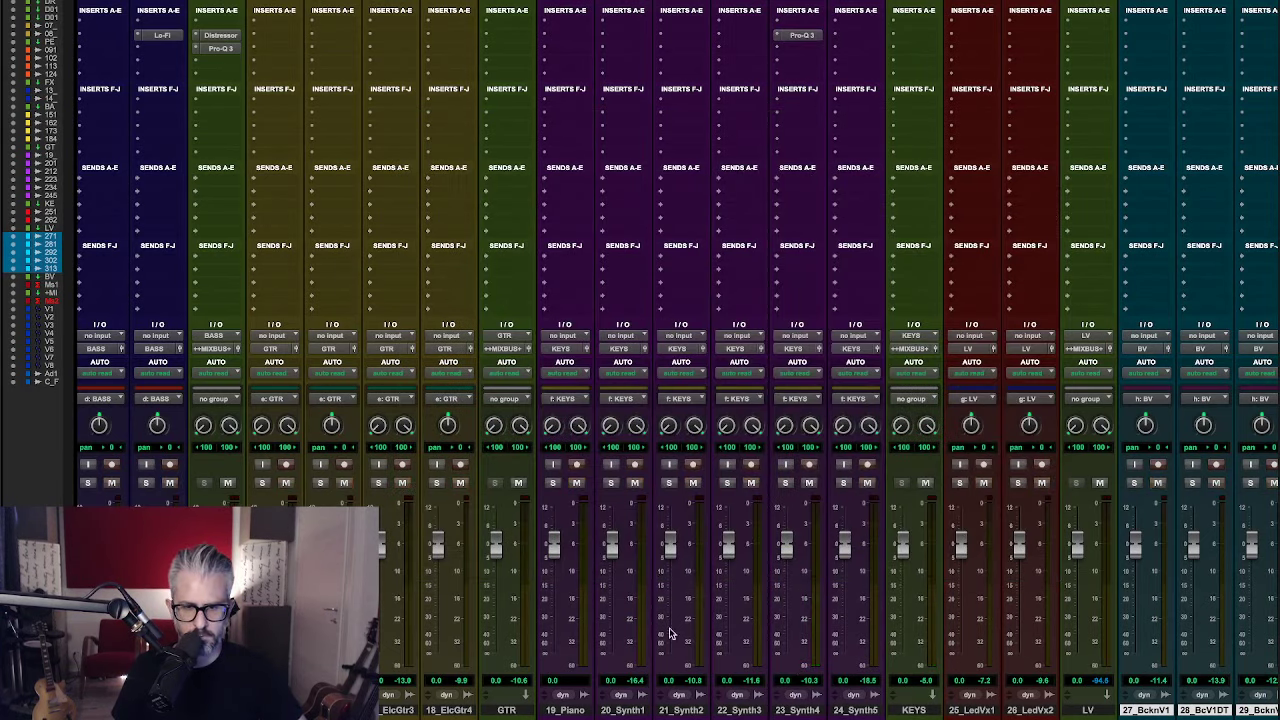
- Create a send from 23_Synth4 to a new stereo aux input track named SYNTH 4 AMB, placed next to it
{"action": "left_click", "coordinate": [797, 186]}
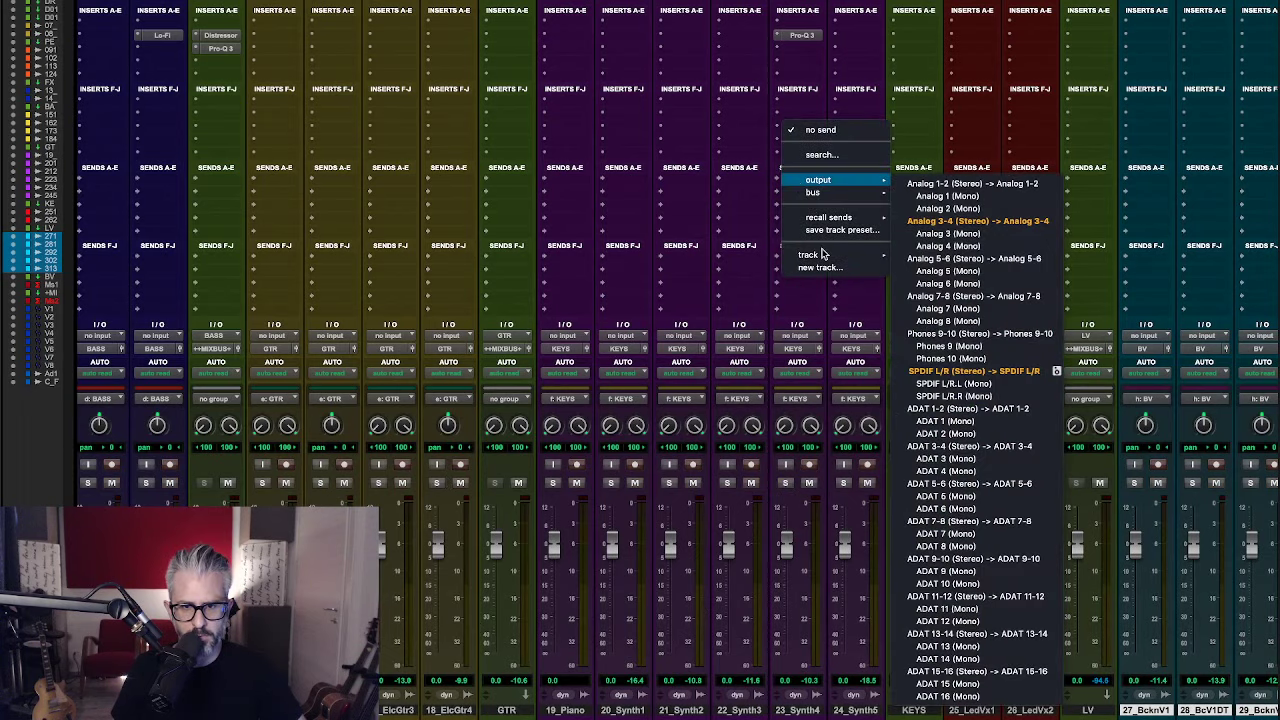
{"action": "left_click", "coordinate": [845, 269]}
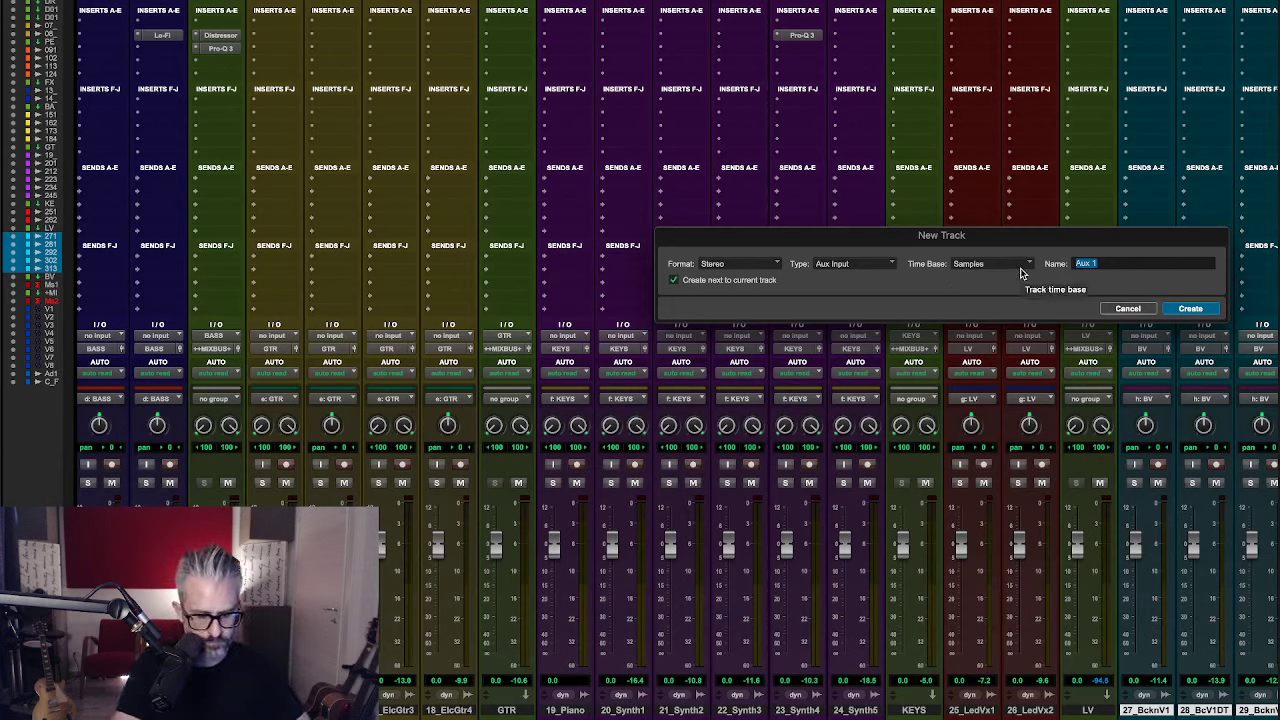
{"action": "type", "text": "SYNTH 4 AMB"}
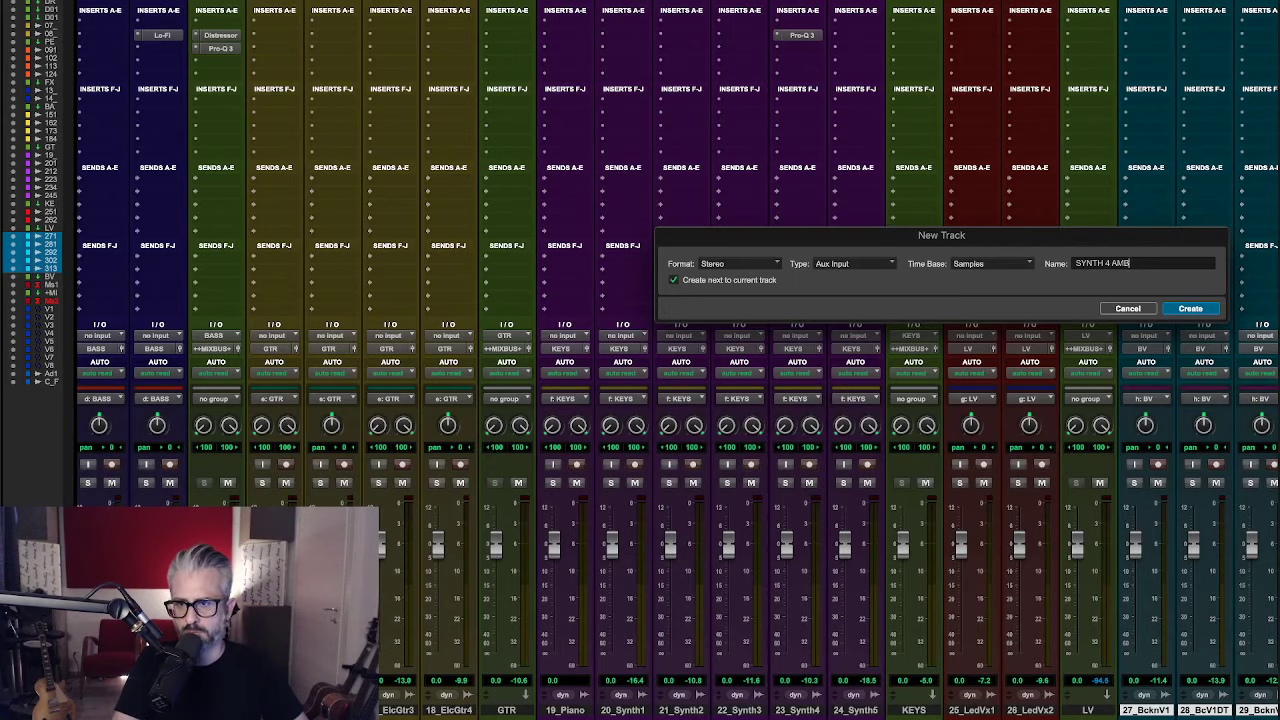
{"action": "key", "text": "Return"}
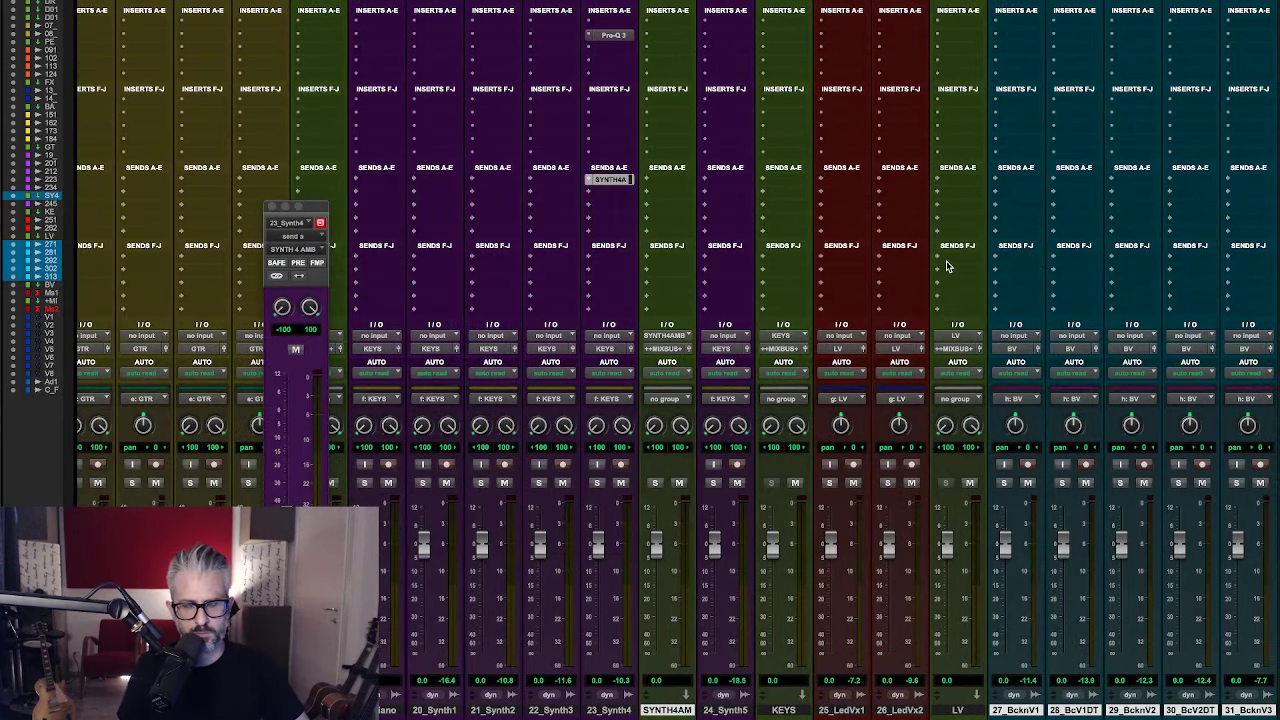
- Insert the stereo LX480 Essentials reverb on the SYNTH 4 AMB track and move its window aside
{"action": "scroll", "coordinate": [949, 267], "scroll_direction": "left", "scroll_amount": 3}
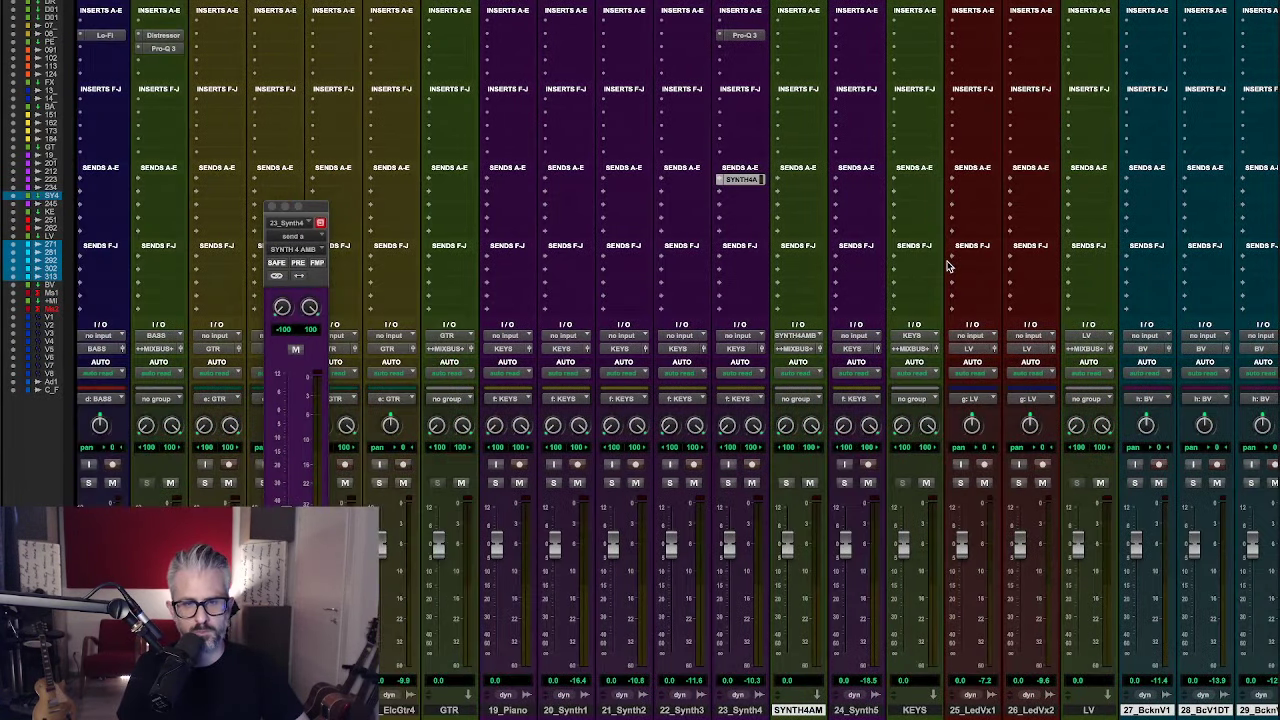
{"action": "left_click", "coordinate": [803, 36]}
{"action": "left_click", "coordinate": [849, 11]}
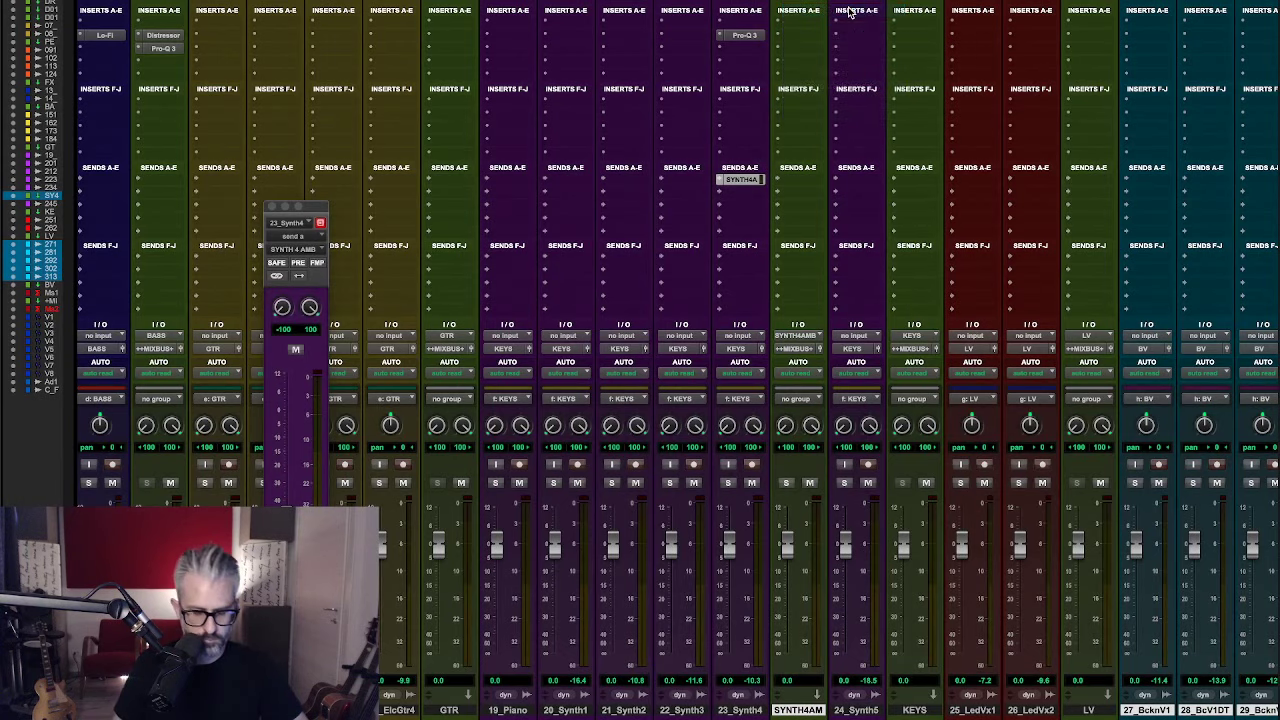
{"action": "type", "text": "lx"}
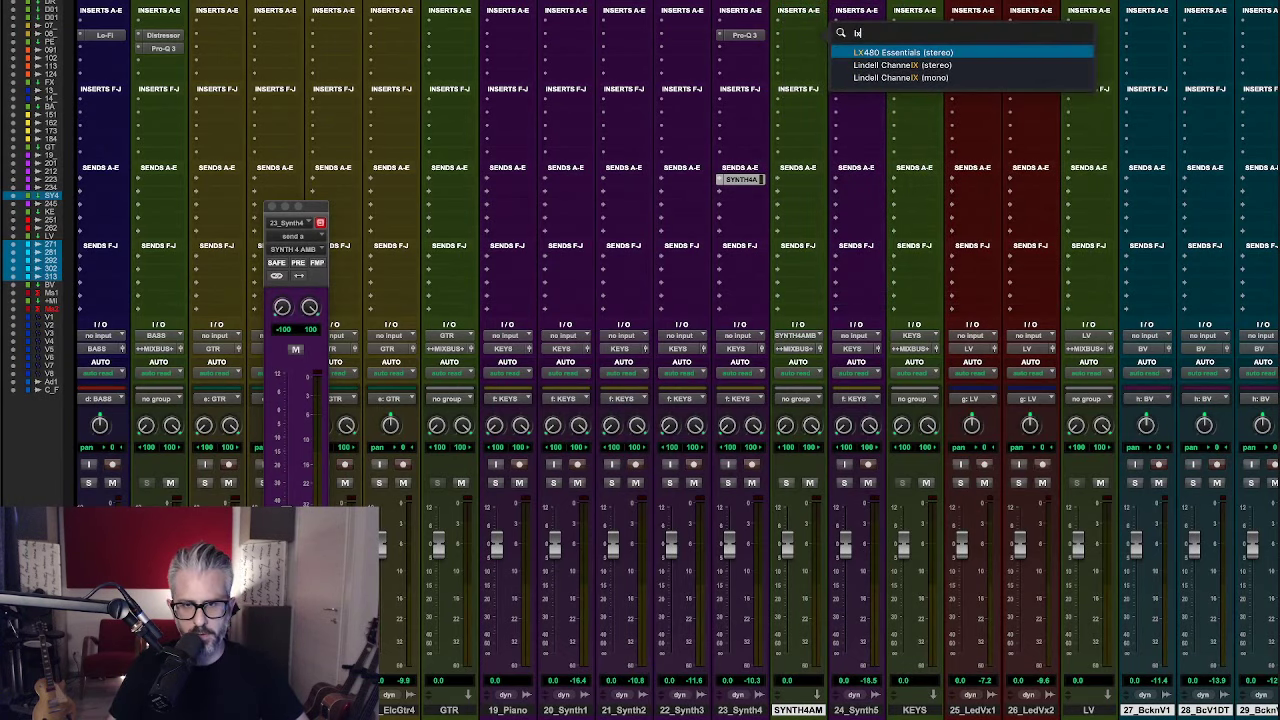
{"action": "left_click", "coordinate": [909, 52]}
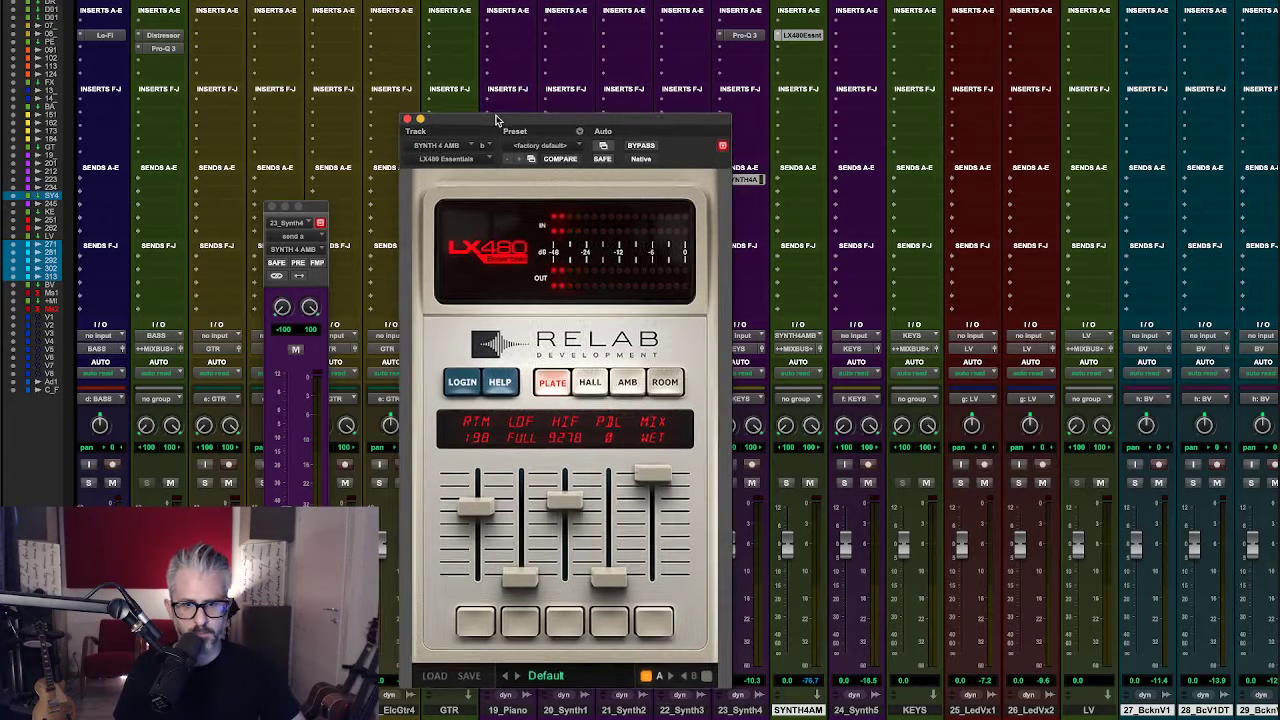
{"action": "left_click_drag", "start_coordinate": [483, 119], "coordinate": [1163, 122]}
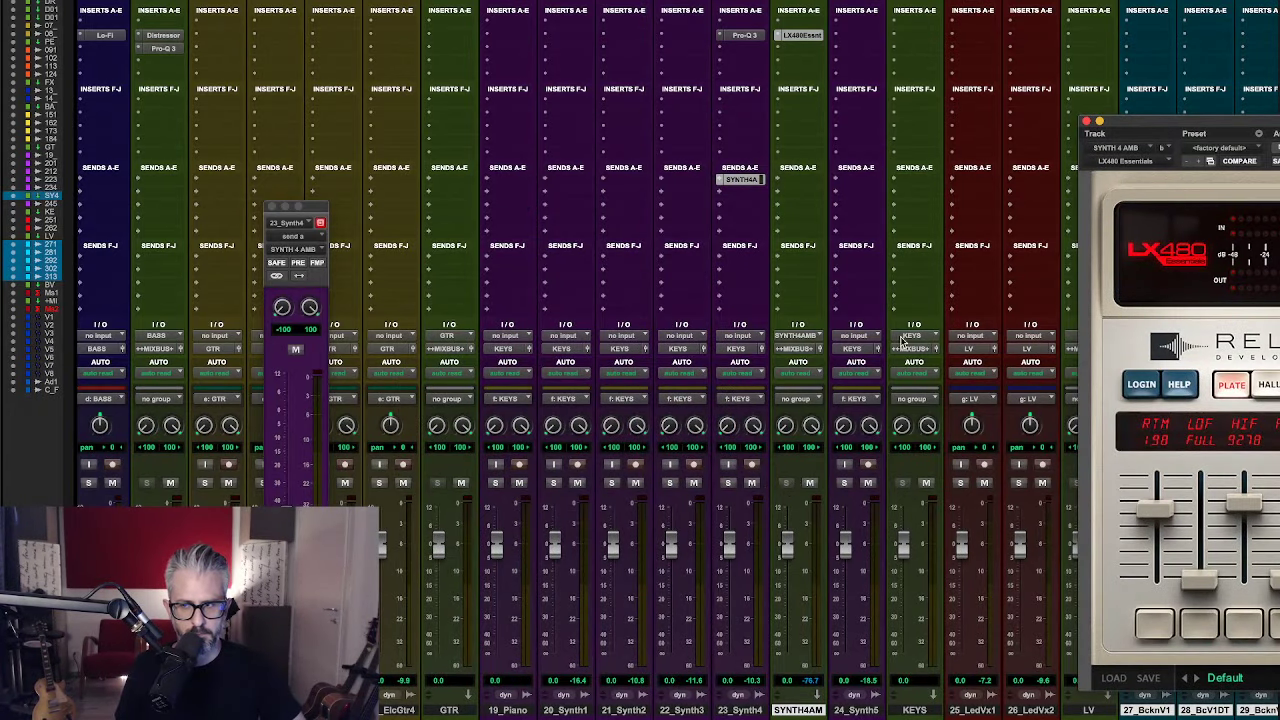
- Solo 23_Synth4 and raise its send level to SYNTH 4 AMB so the signal feeds the reverb
{"action": "left_click_drag", "start_coordinate": [300, 500], "coordinate": [300, 470]}
{"action": "scroll", "coordinate": [575, 490], "scroll_direction": "right", "scroll_amount": 10}
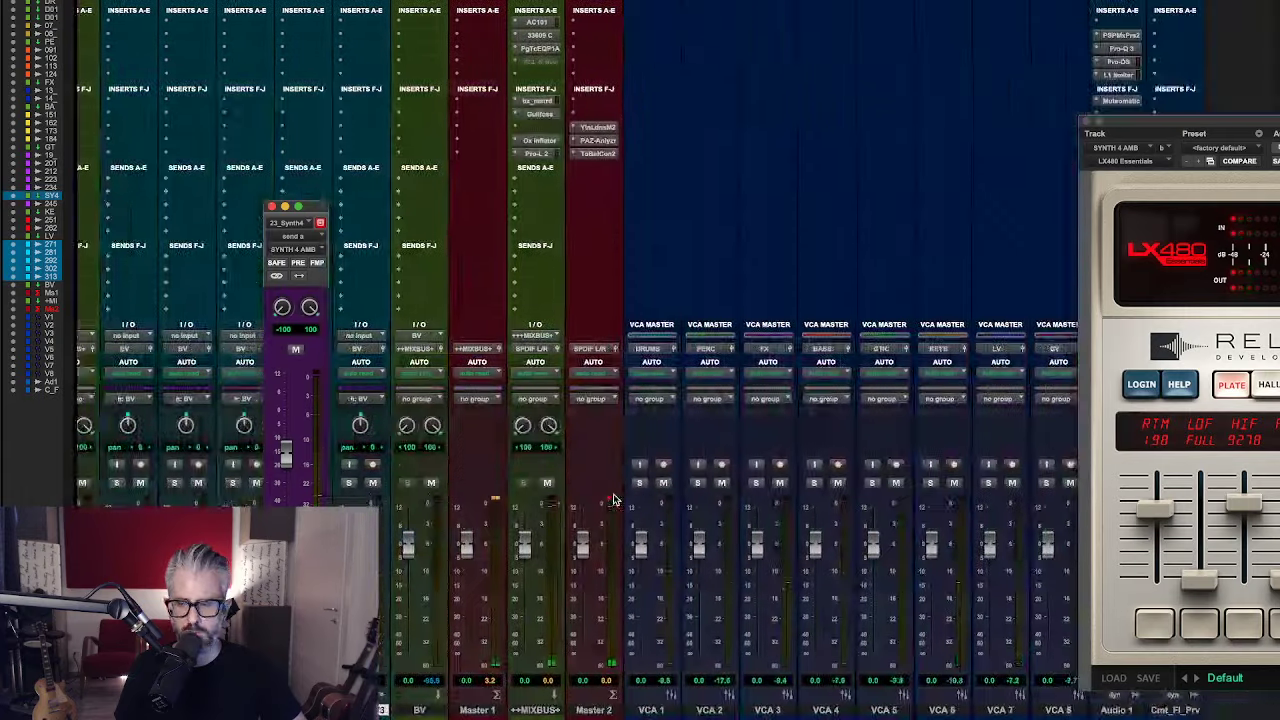
{"action": "scroll", "coordinate": [585, 495], "scroll_direction": "left", "scroll_amount": 6}
{"action": "left_click", "coordinate": [525, 484]}
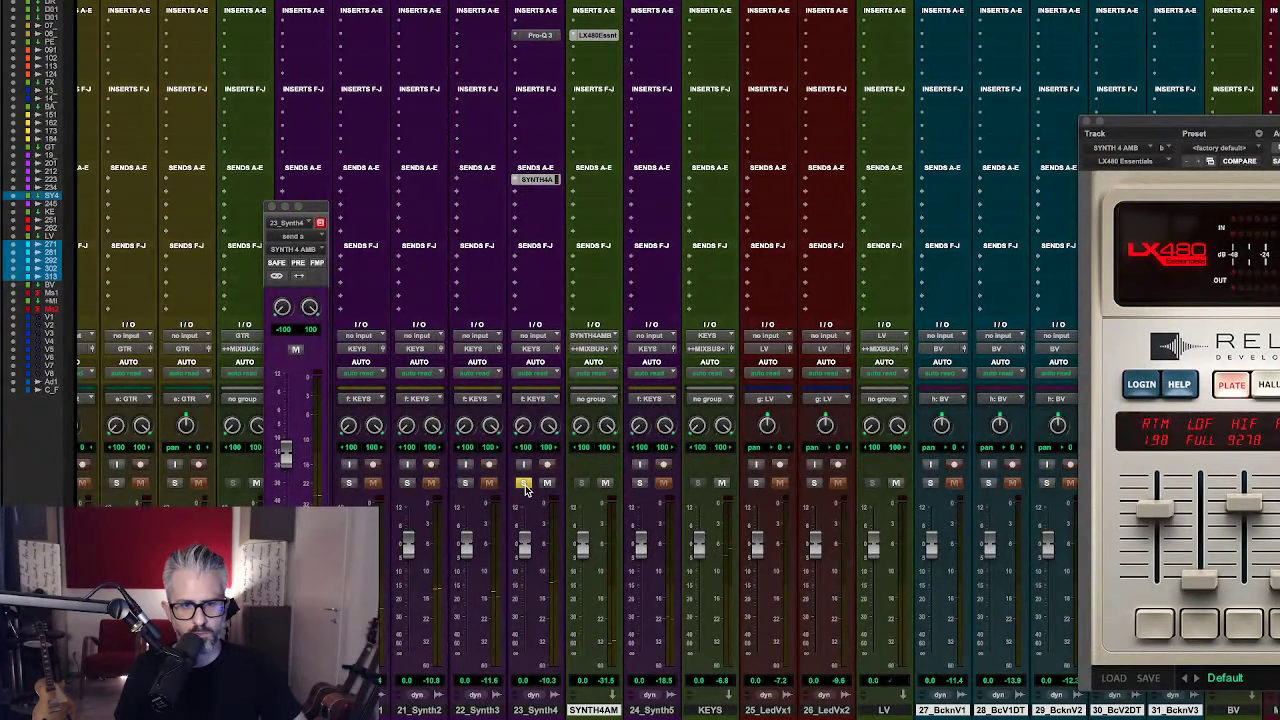
{"action": "scroll", "coordinate": [313, 490], "scroll_direction": "right", "scroll_amount": 1}
{"action": "left_click_drag", "start_coordinate": [285, 450], "coordinate": [296, 412]}
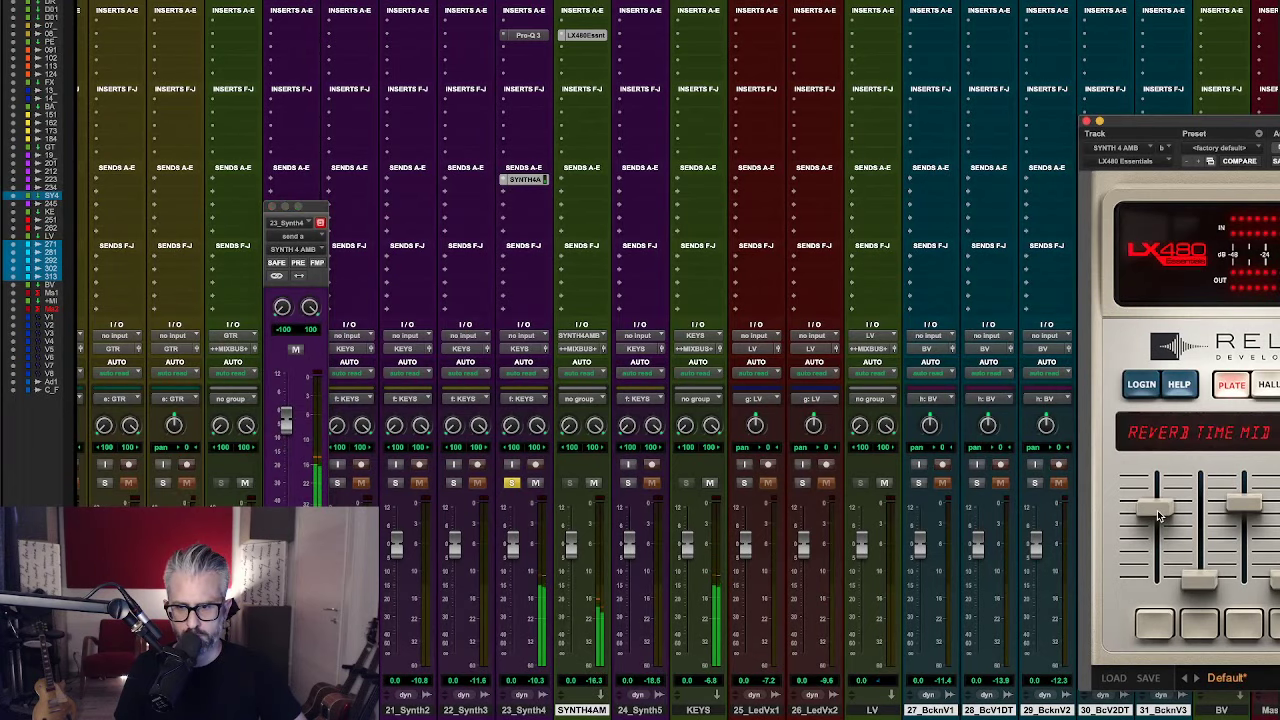
- Set the LX480 Essentials reverb on SYNTH 4 AMB to RTM 2.47, LOF 468 and HIF 10653, then close it
{"action": "left_click_drag", "start_coordinate": [1158, 528], "coordinate": [1160, 520]}
{"action": "left_click_drag", "start_coordinate": [1200, 575], "coordinate": [1200, 550]}
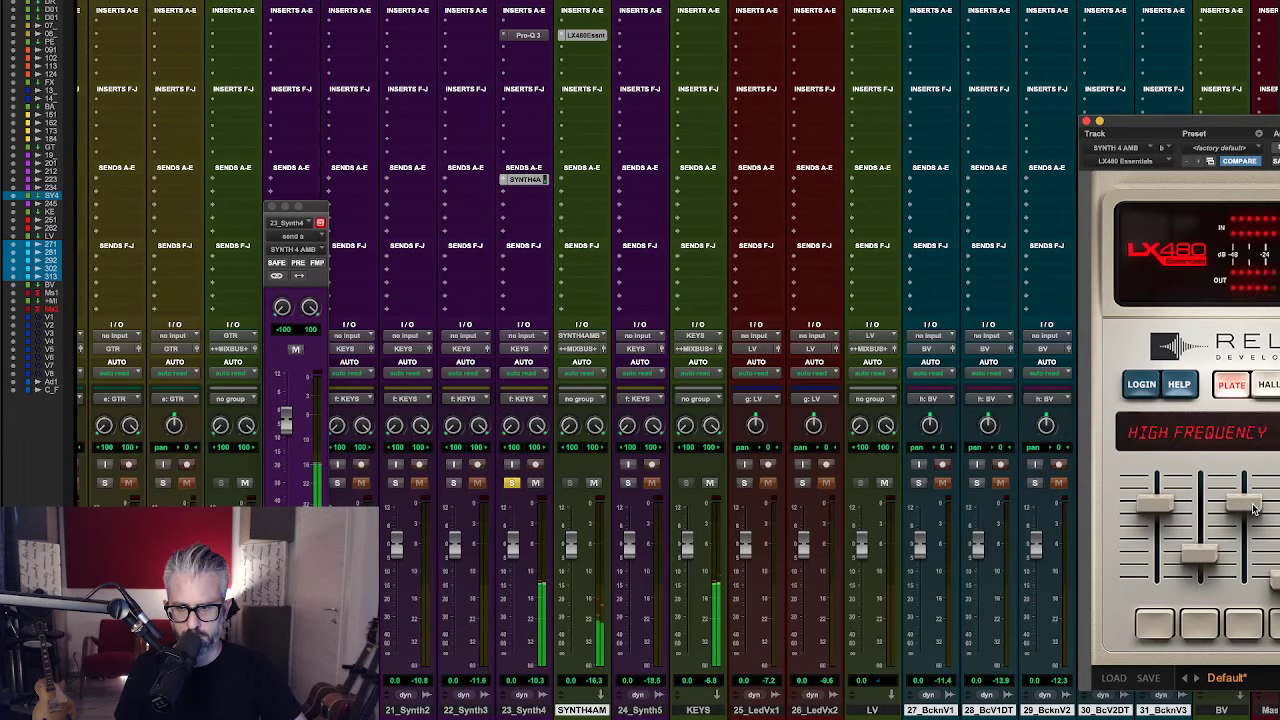
{"action": "left_click_drag", "start_coordinate": [1254, 508], "coordinate": [1256, 504]}
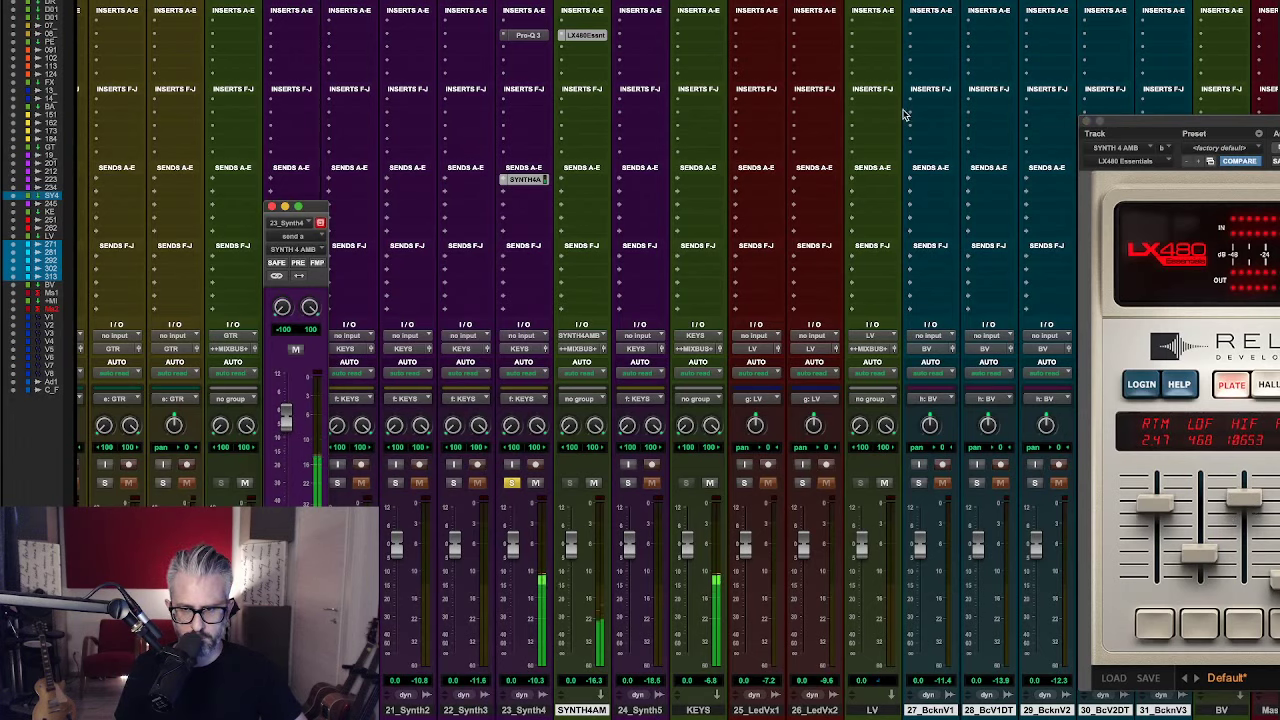
{"action": "left_click", "coordinate": [1087, 122]}
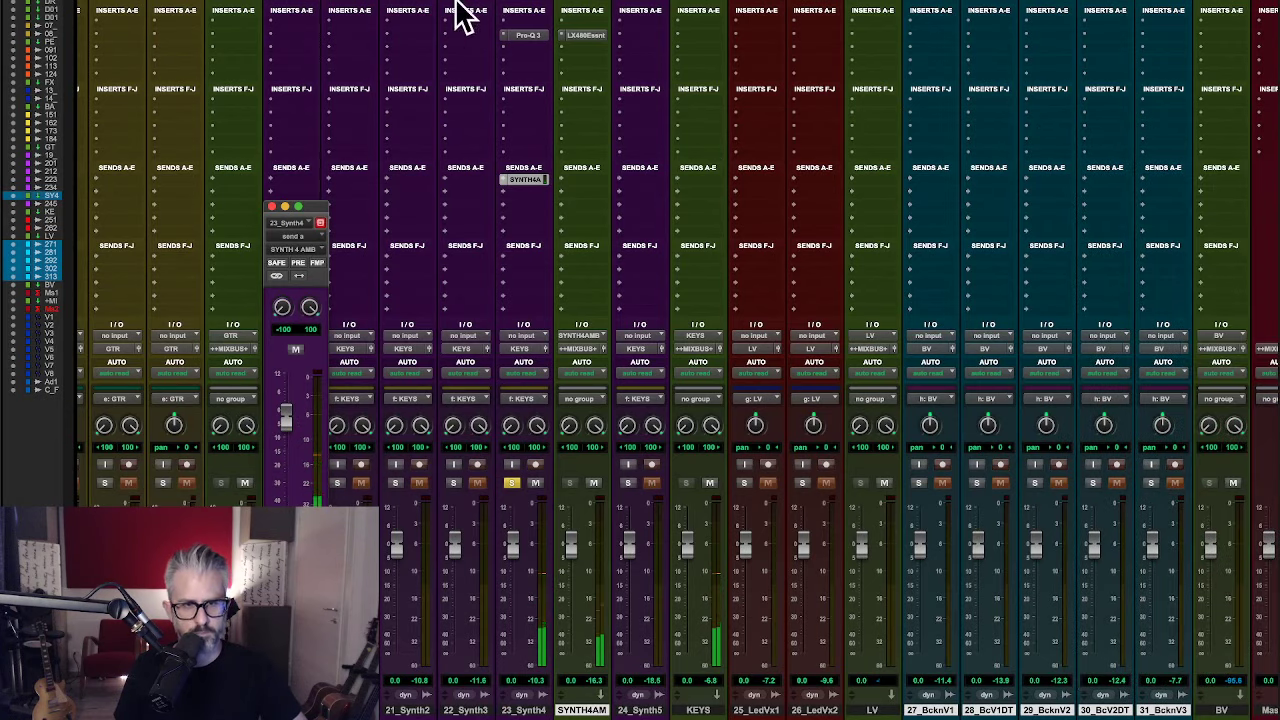
- Check the Pro-Q 3 EQ on 23_Synth4, then close the EQ and the floating send window
{"action": "left_click", "coordinate": [536, 38]}
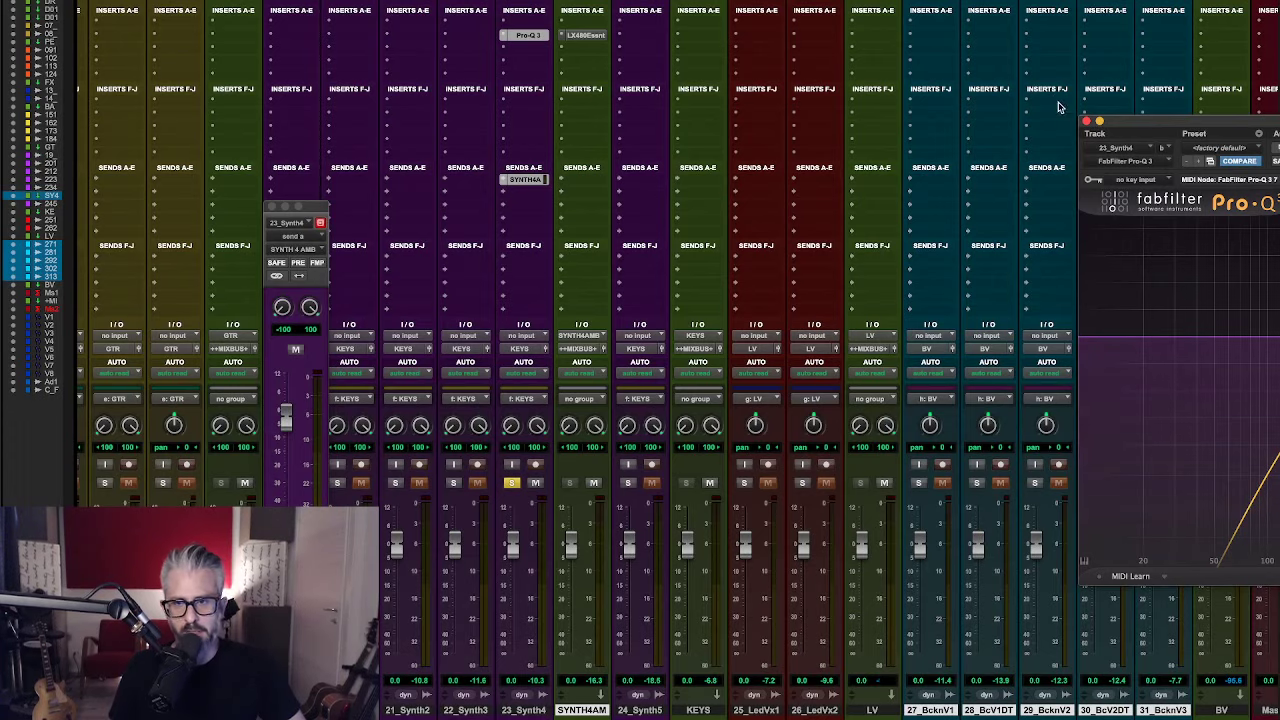
{"action": "left_click", "coordinate": [1086, 121]}
{"action": "scroll", "coordinate": [571, 210], "scroll_direction": "left", "scroll_amount": 10}
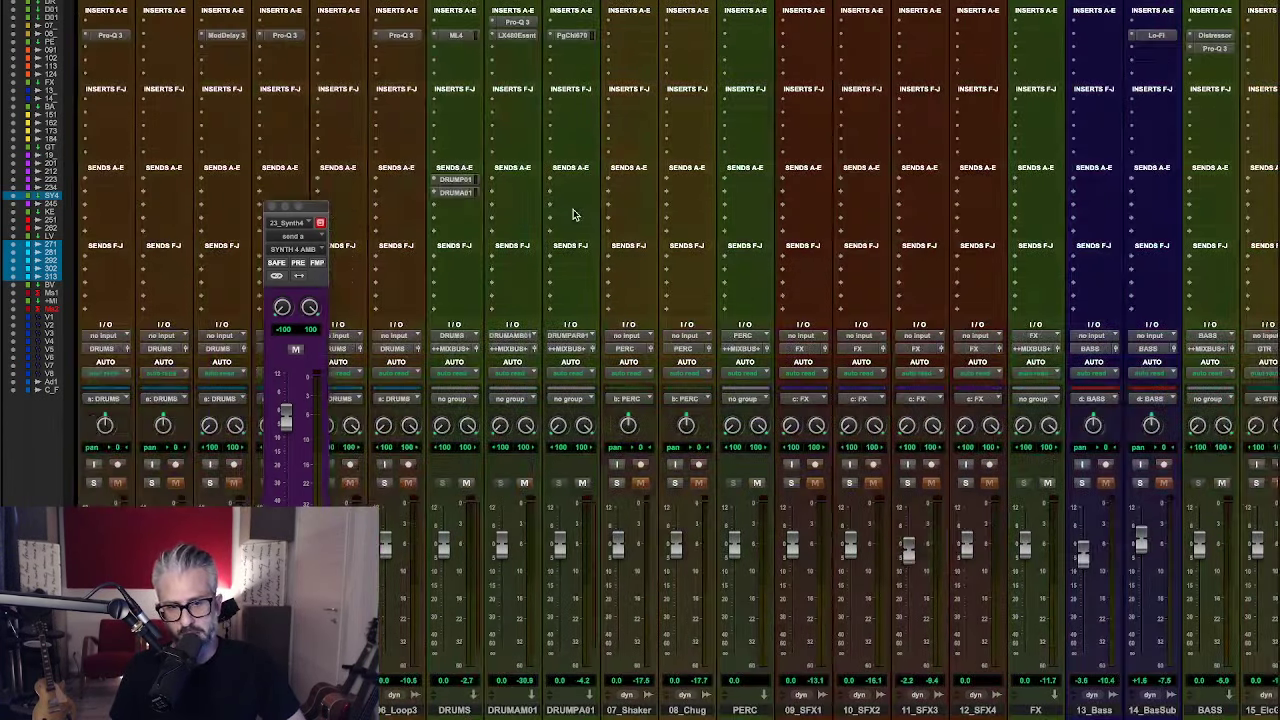
{"action": "left_click", "coordinate": [270, 206]}
- Examine the UAD Neve 33609 C compressor settings on the mix bus, then close the plug-in
{"action": "scroll", "coordinate": [445, 246], "scroll_direction": "right", "scroll_amount": 10}
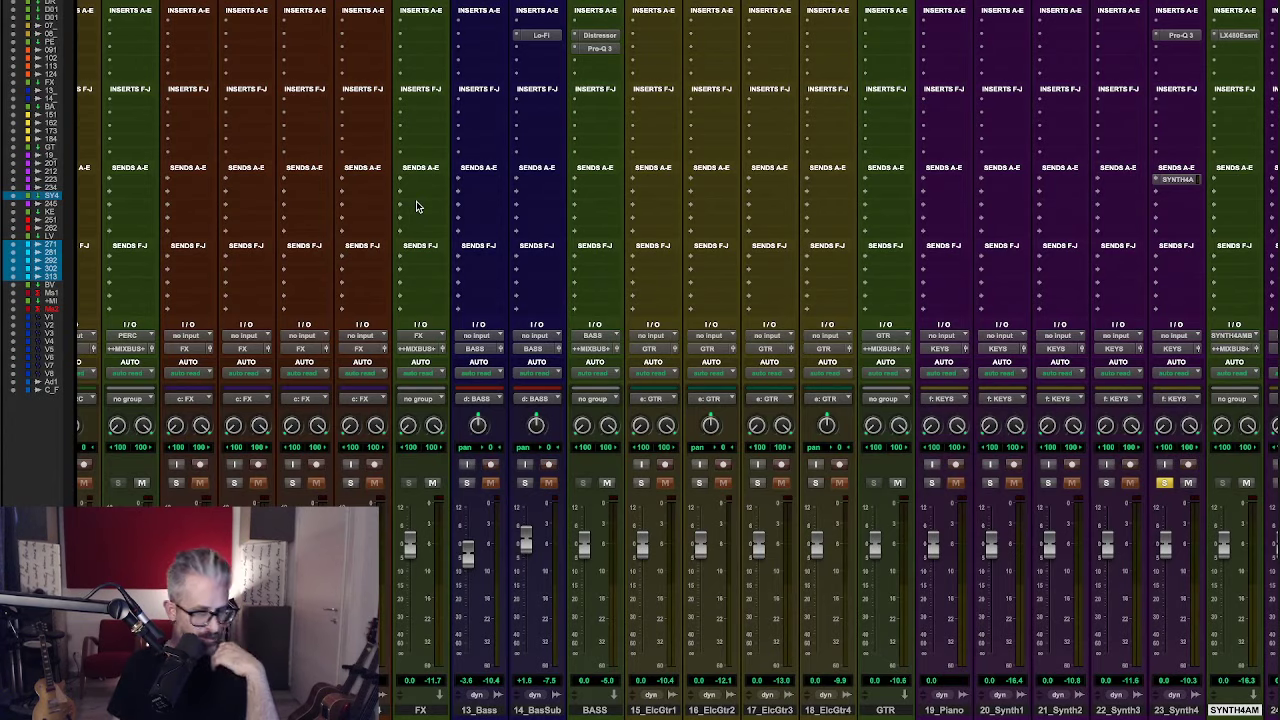
{"action": "scroll", "coordinate": [520, 190], "scroll_direction": "right", "scroll_amount": 5}
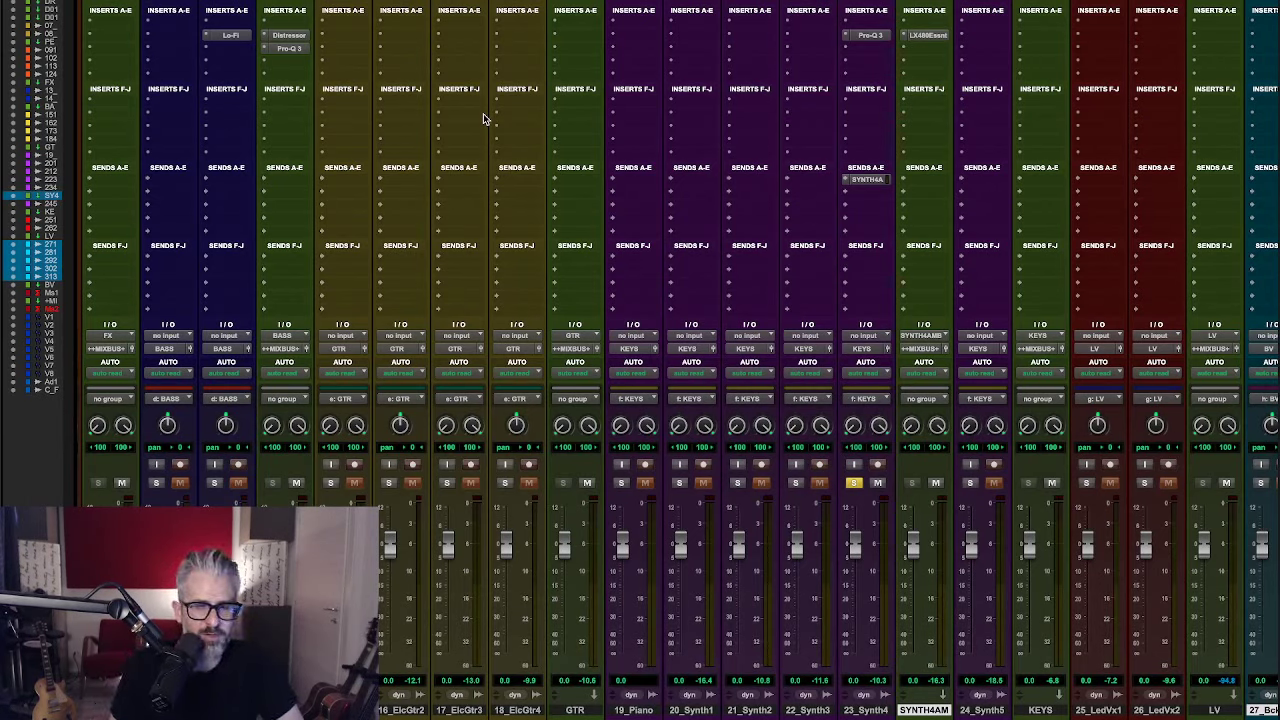
{"action": "scroll", "coordinate": [483, 113], "scroll_direction": "right", "scroll_amount": 10}
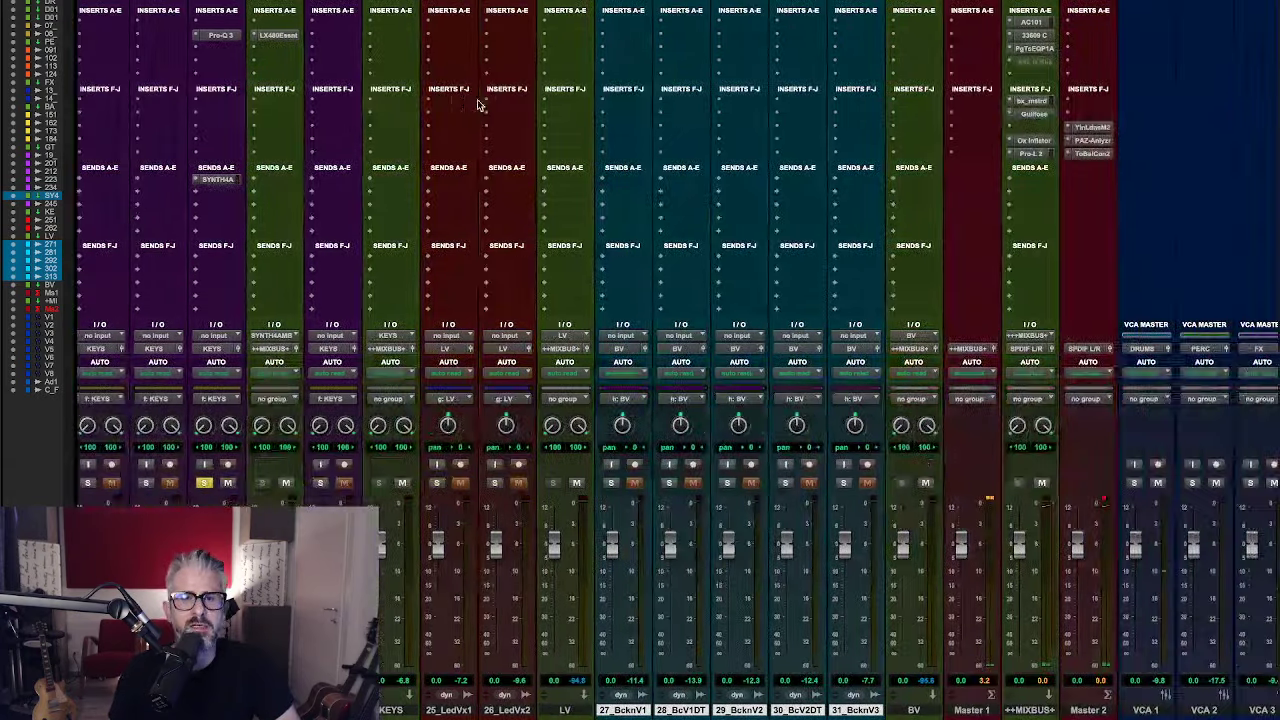
{"action": "scroll", "coordinate": [478, 105], "scroll_direction": "right", "scroll_amount": 2}
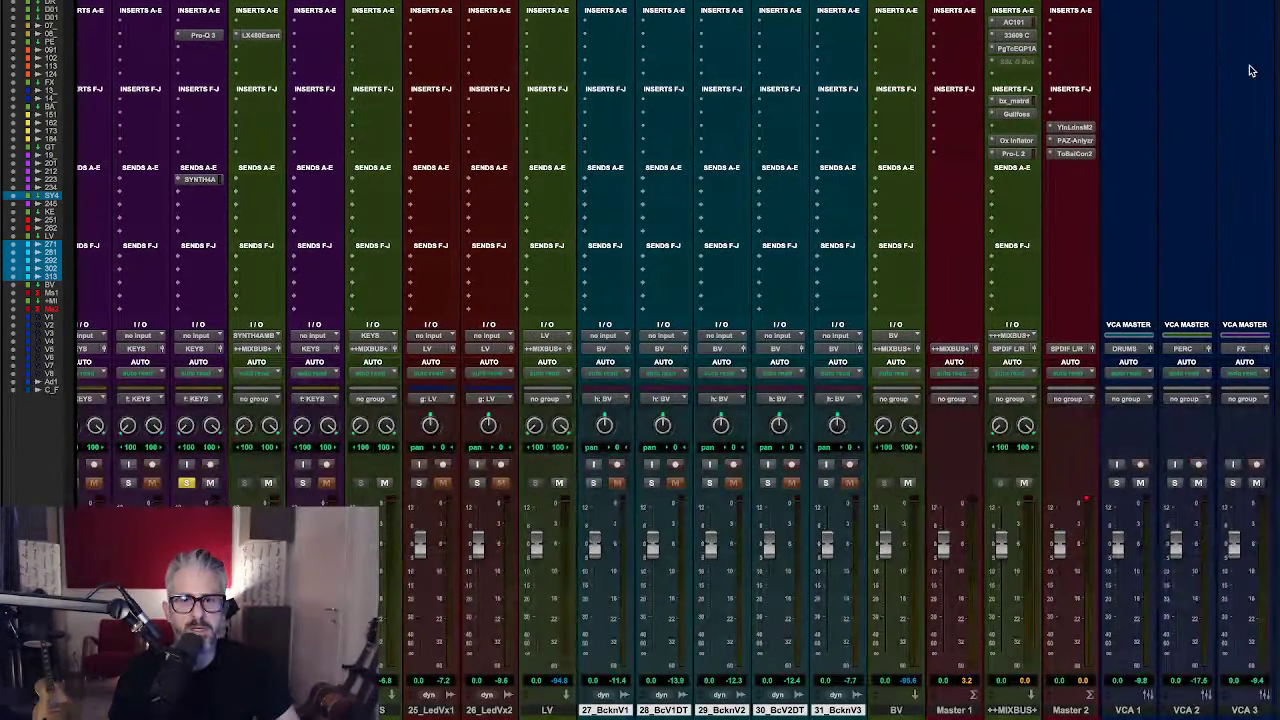
{"action": "left_click", "coordinate": [1018, 36]}
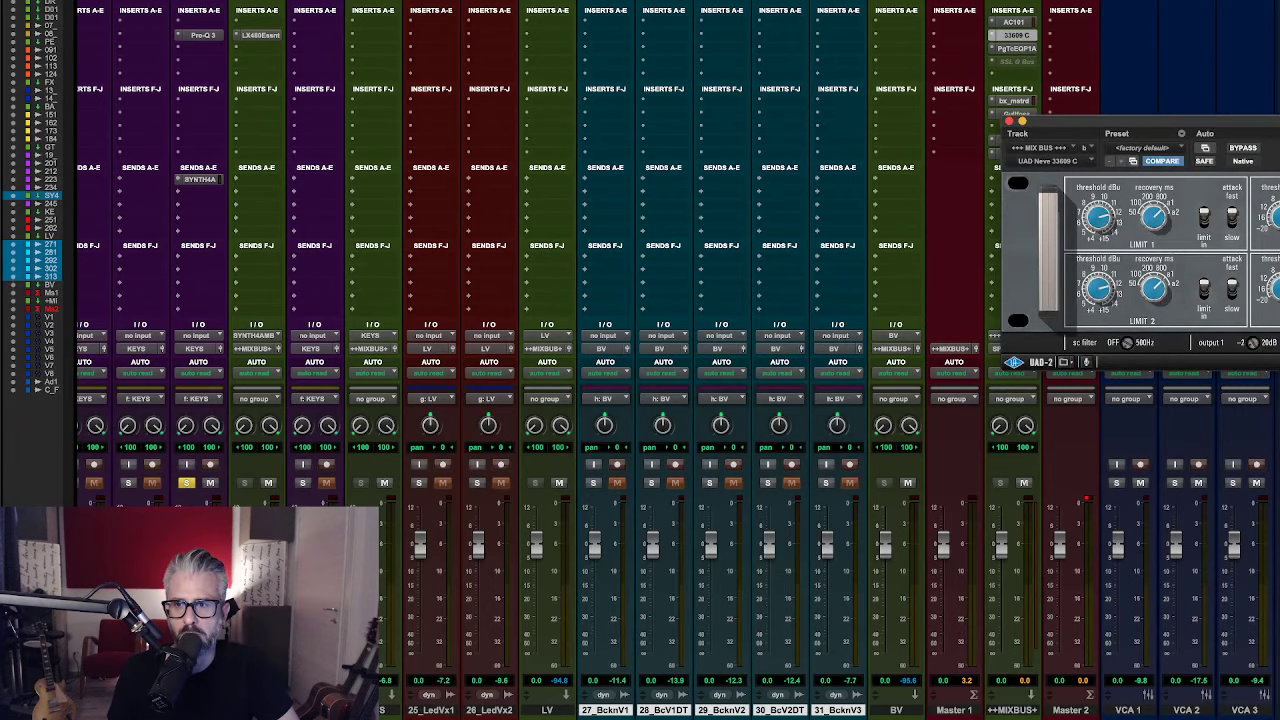
{"action": "left_click_drag", "start_coordinate": [1279, 120], "coordinate": [574, 70]}
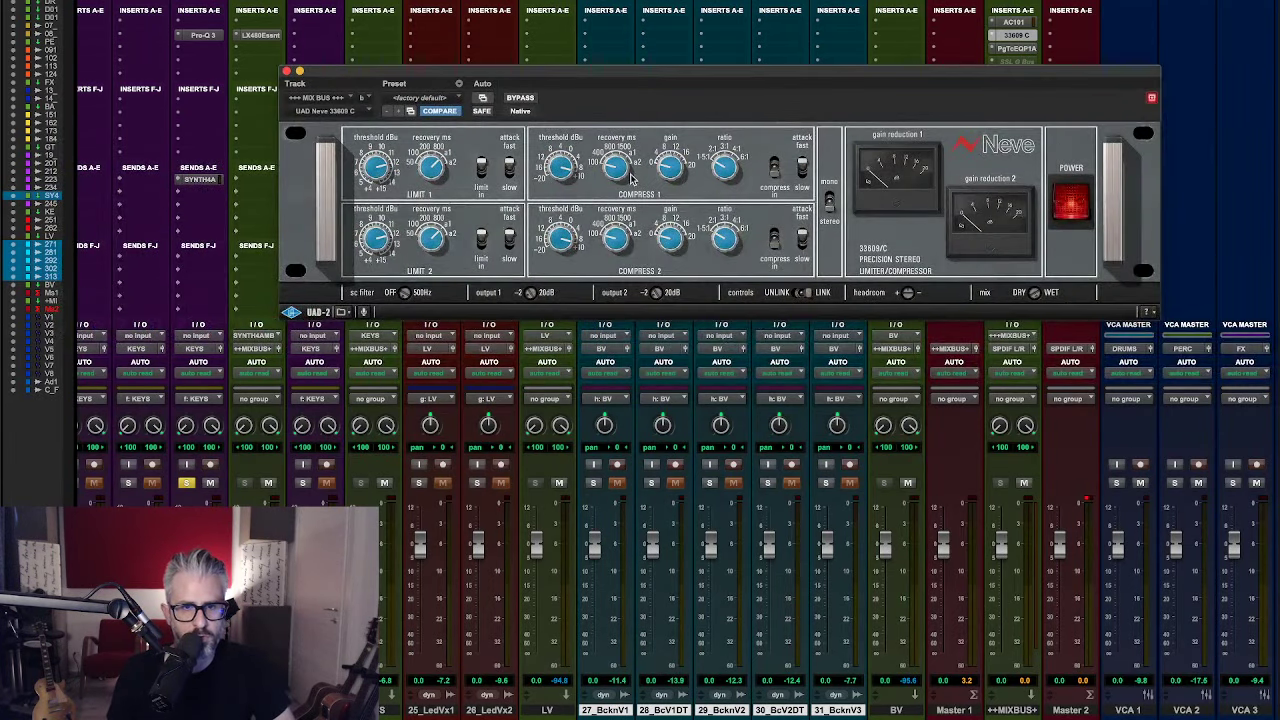
{"action": "left_click", "coordinate": [287, 72]}
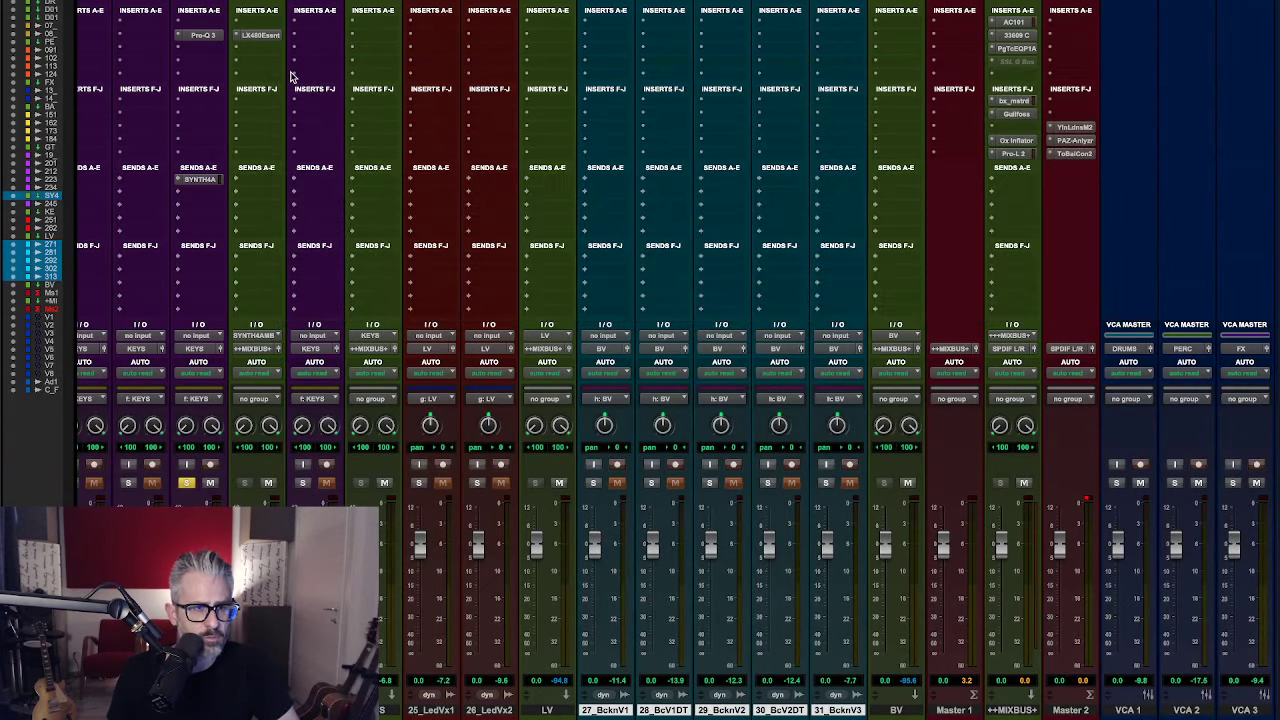
- Insert the stereo VComp plug-in in the empty fifth insert slot of the mix bus
{"action": "left_click", "coordinate": [1015, 75]}
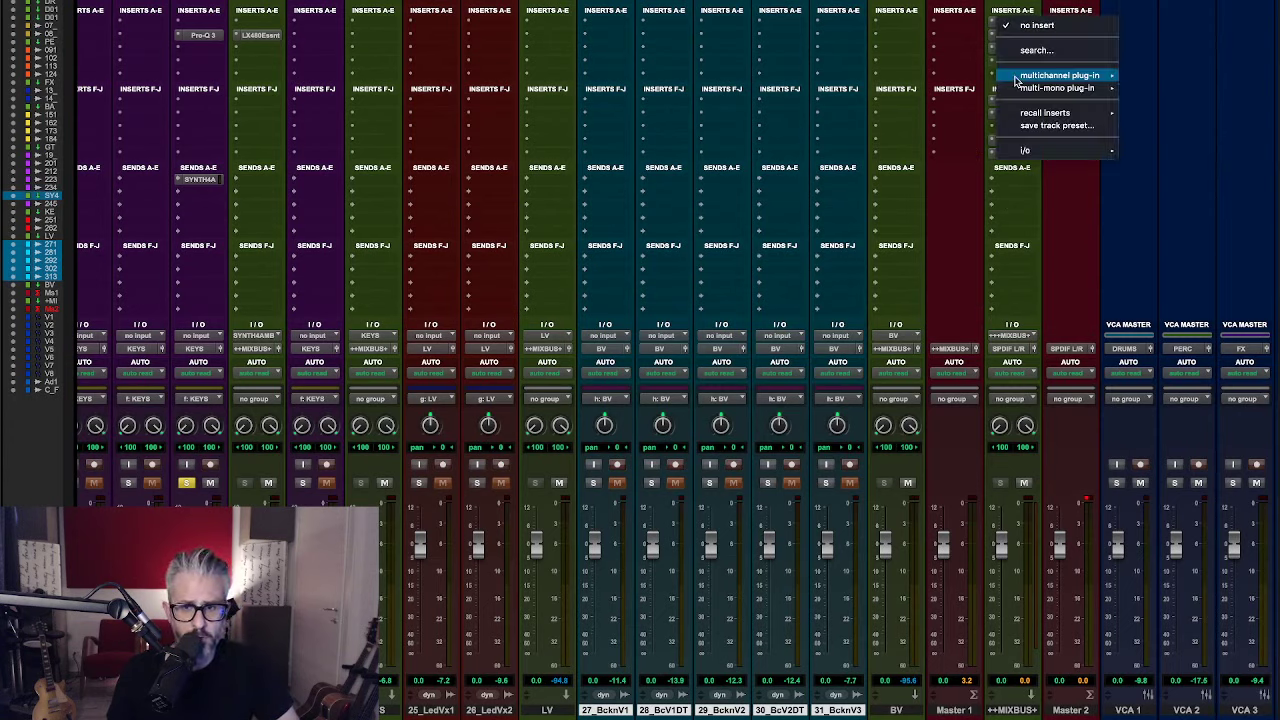
{"action": "left_click", "coordinate": [1037, 52]}
{"action": "type", "text": "v"}
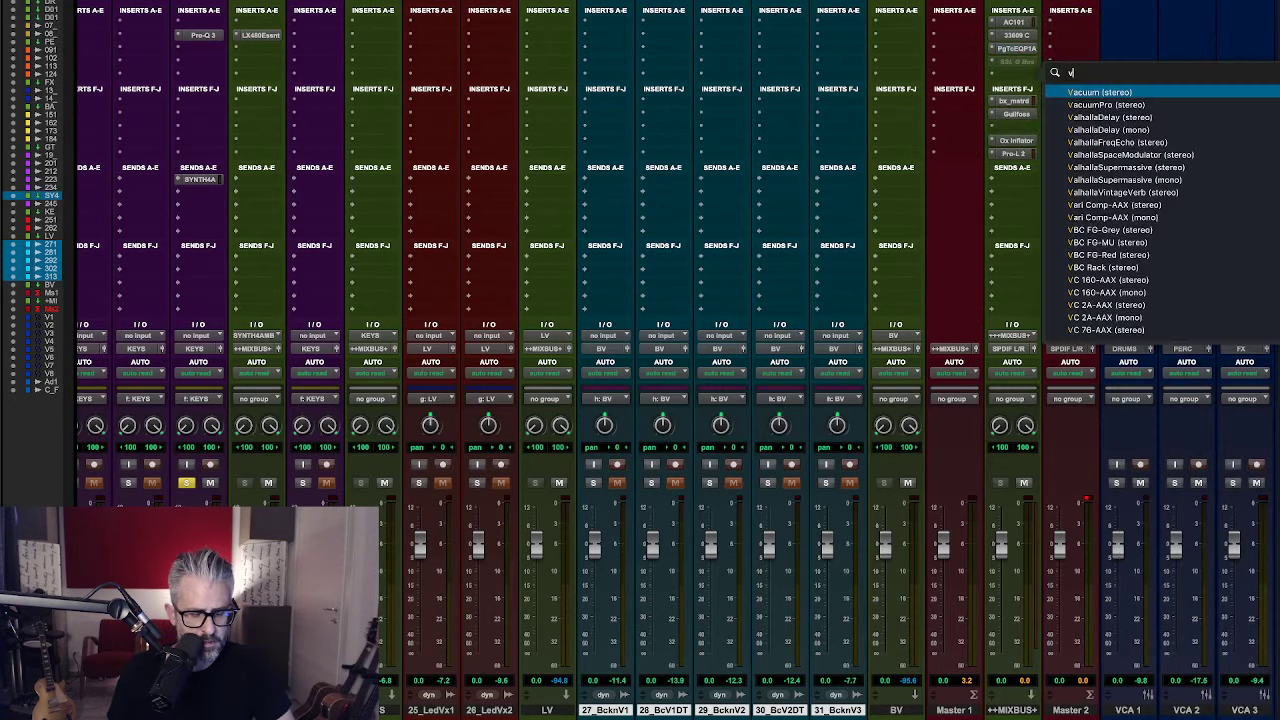
{"action": "type", "text": "co"}
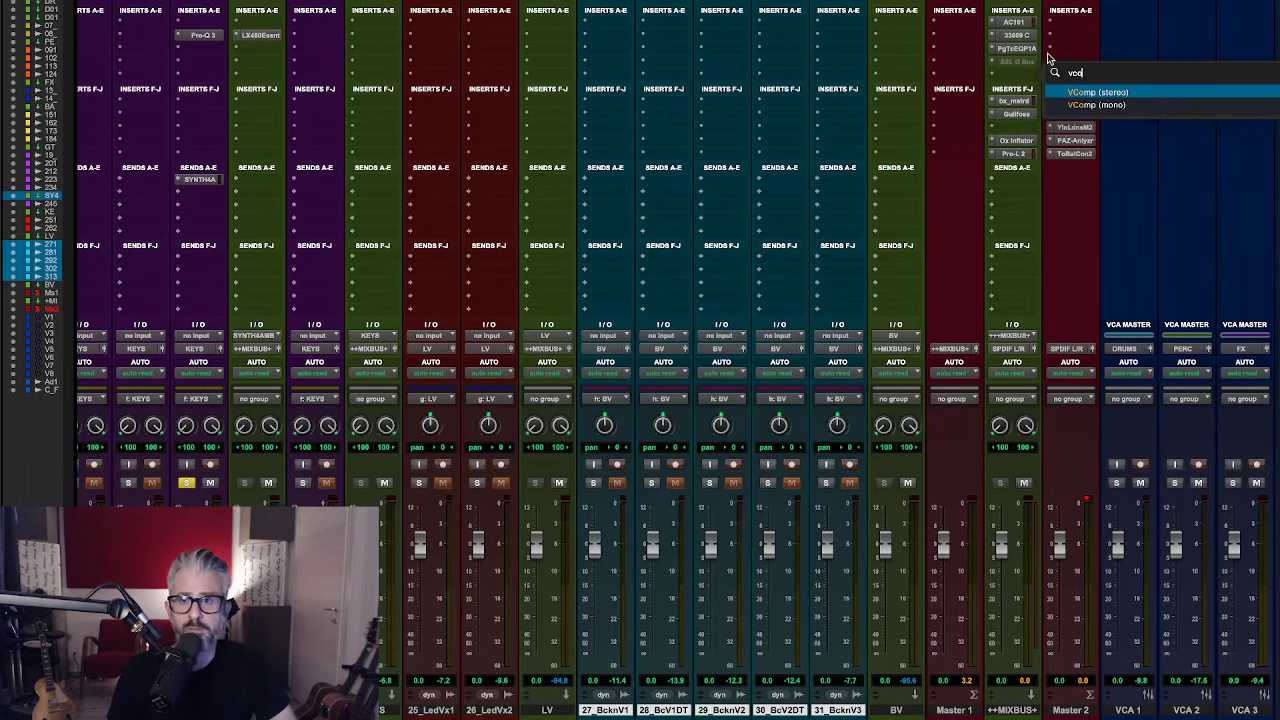
{"action": "left_click", "coordinate": [1166, 92]}
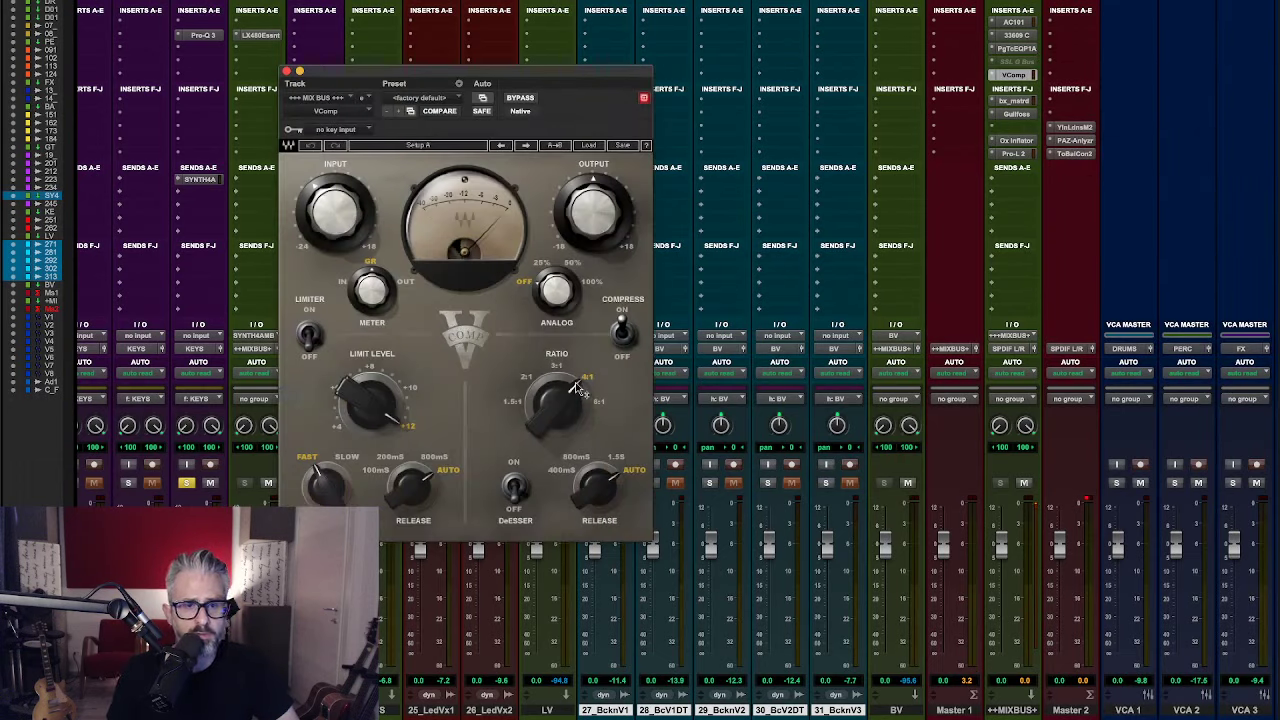
- Set VComp's ratio to 1.5:1 and compressor release to 400 ms, and turn its input level down
{"action": "left_click_drag", "start_coordinate": [578, 388], "coordinate": [530, 412]}
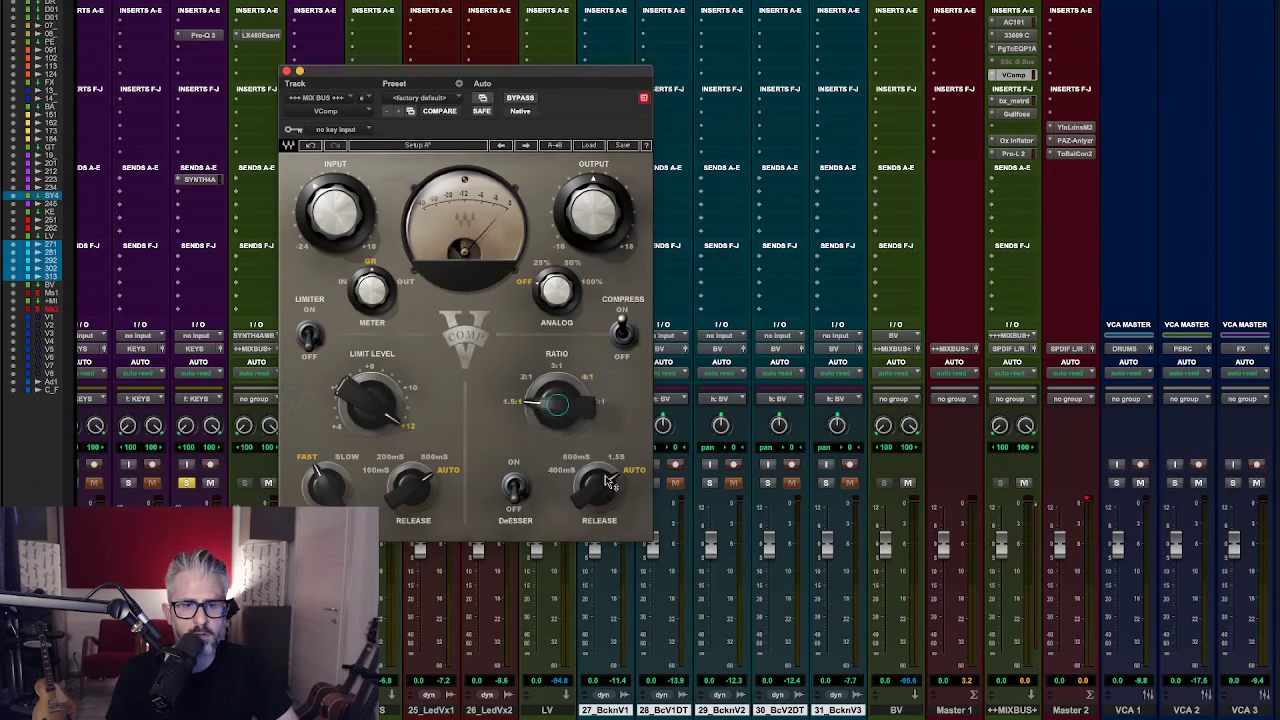
{"action": "left_click_drag", "start_coordinate": [607, 478], "coordinate": [578, 489]}
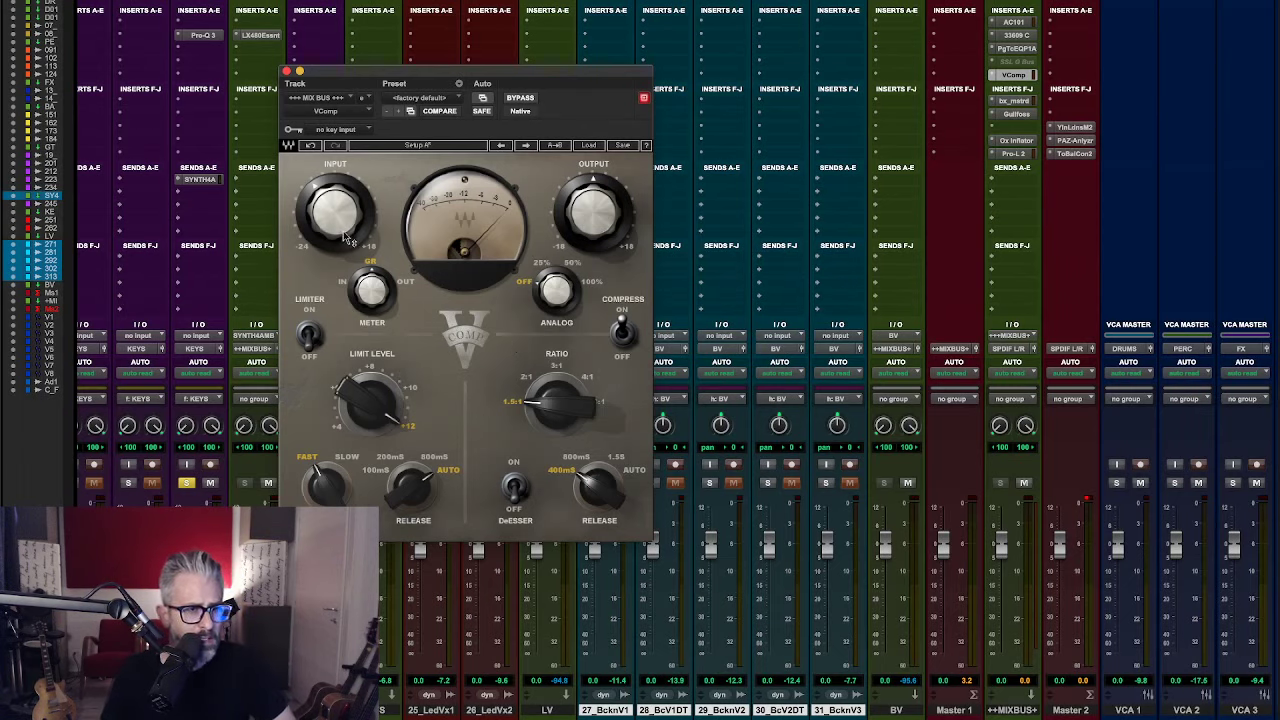
{"action": "left_click_drag", "start_coordinate": [343, 223], "coordinate": [343, 274]}
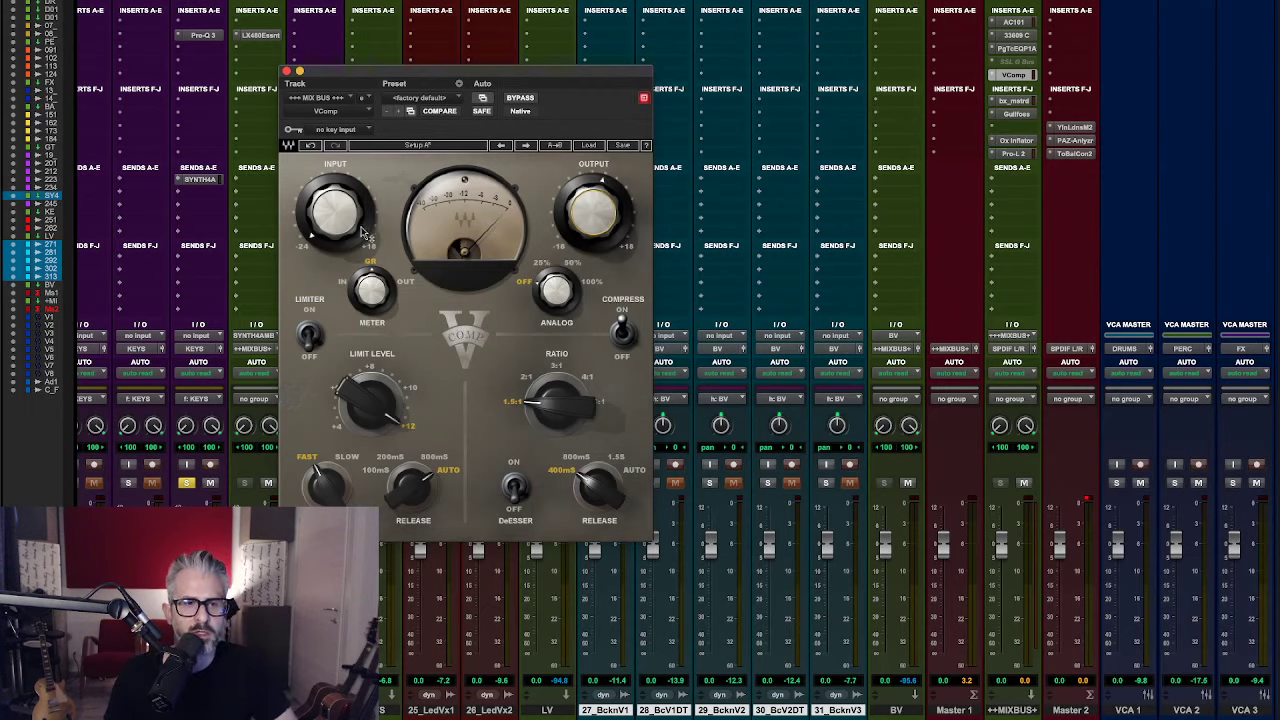
{"action": "left_click_drag", "start_coordinate": [311, 235], "coordinate": [352, 234]}
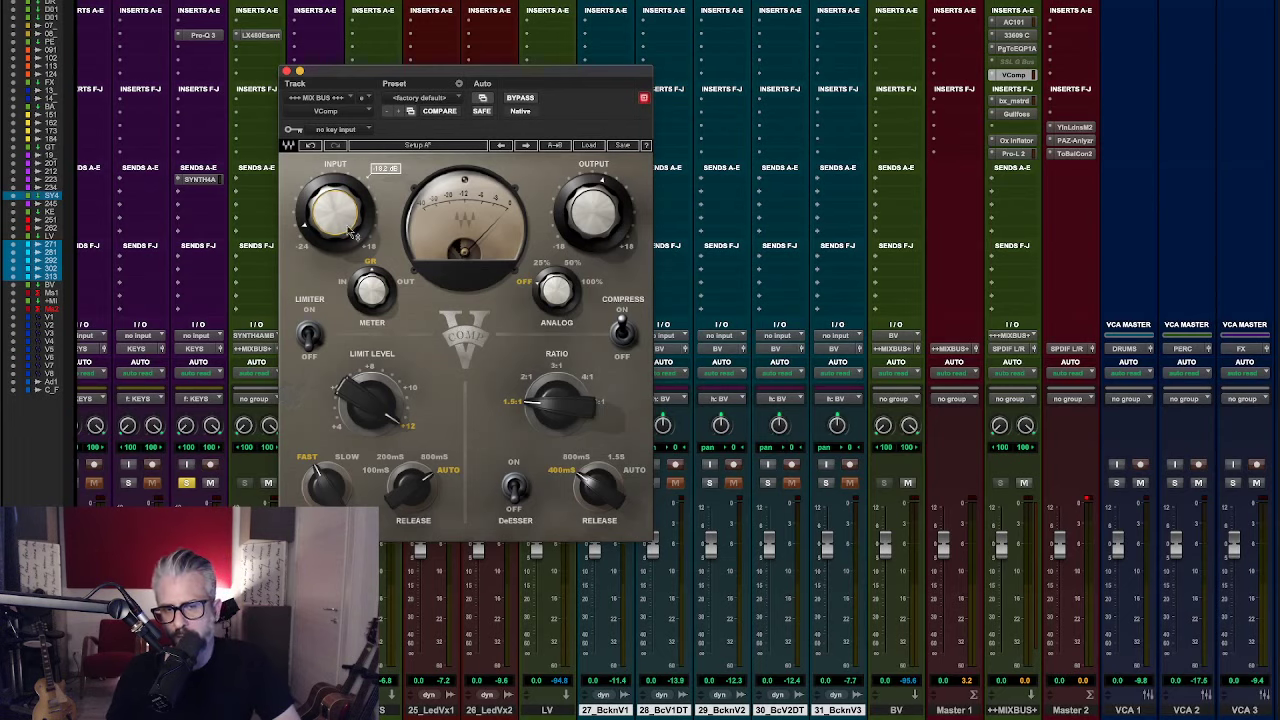
- Remove VComp from the mix bus and close the empty plug-in window
{"action": "left_click", "coordinate": [996, 78]}
{"action": "left_click", "coordinate": [1016, 42]}
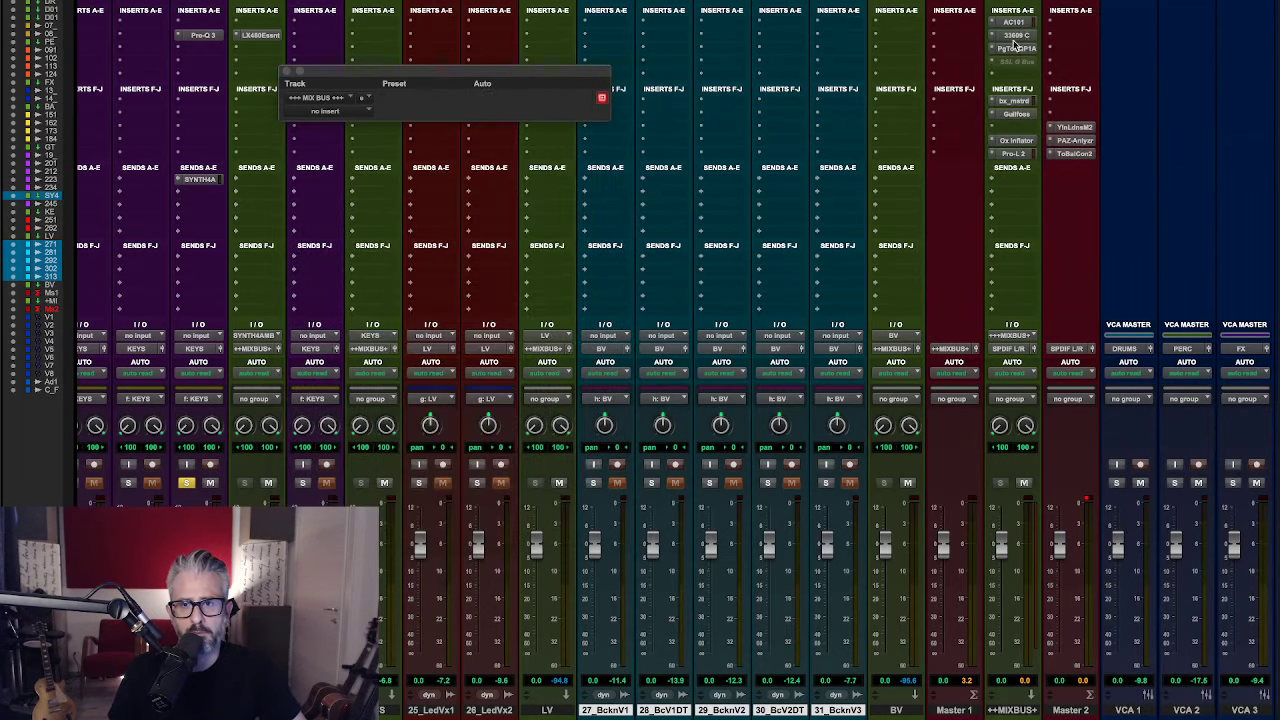
{"action": "left_click", "coordinate": [286, 72]}
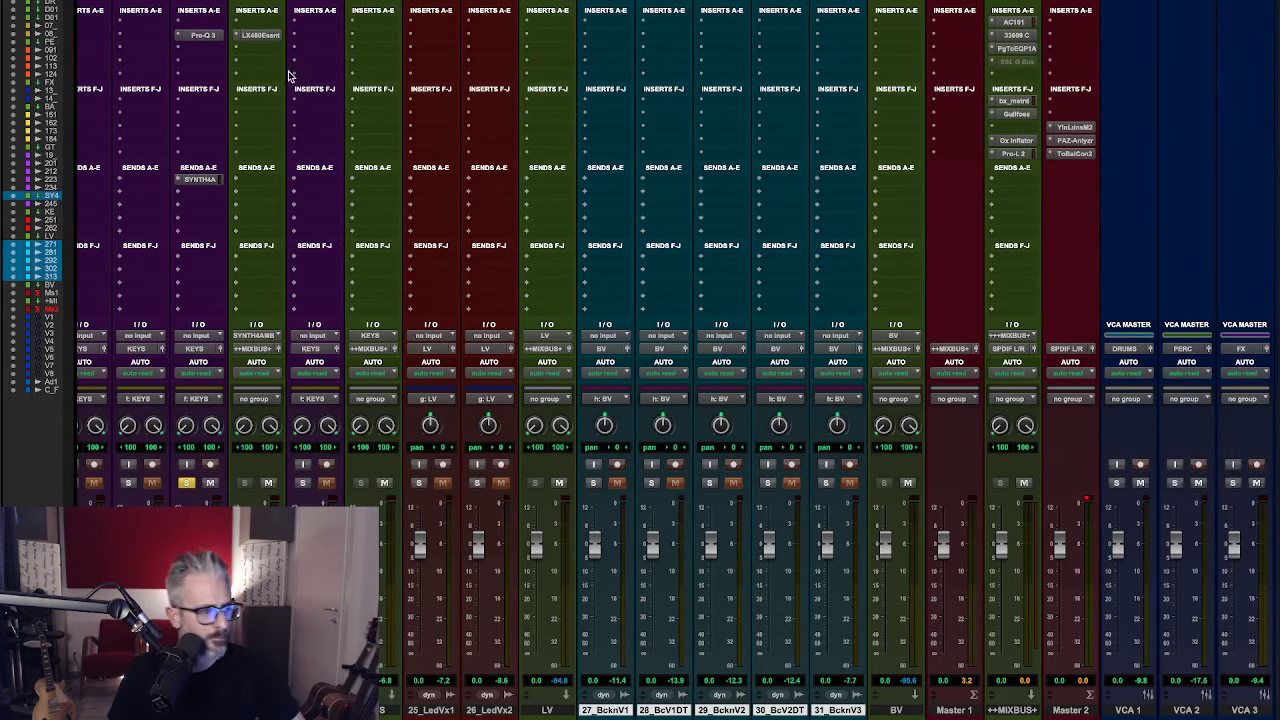
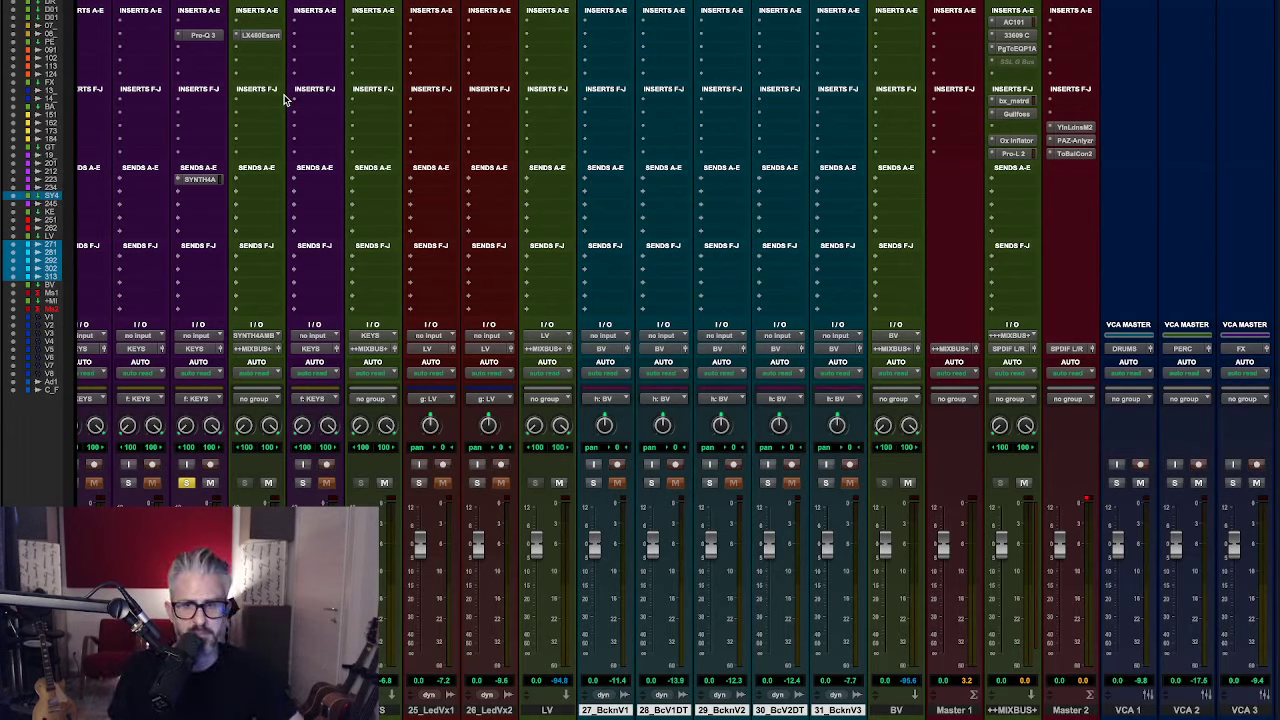
- Play the song, unsolo 23_Synth4, then solo 21_Synth2 and lower its fader to -1.1 dB
{"action": "key", "text": "space"}
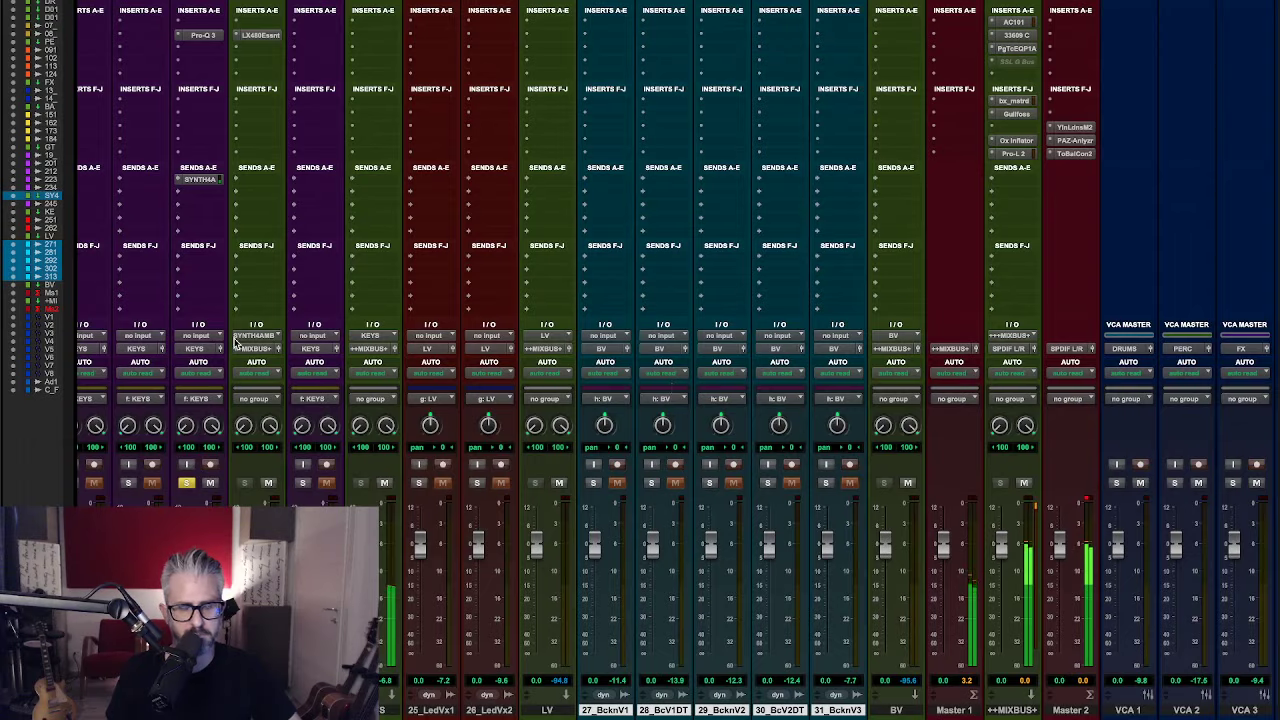
{"action": "scroll", "coordinate": [236, 350], "scroll_direction": "left", "scroll_amount": 15}
{"action": "scroll", "coordinate": [236, 350], "scroll_direction": "right", "scroll_amount": 15}
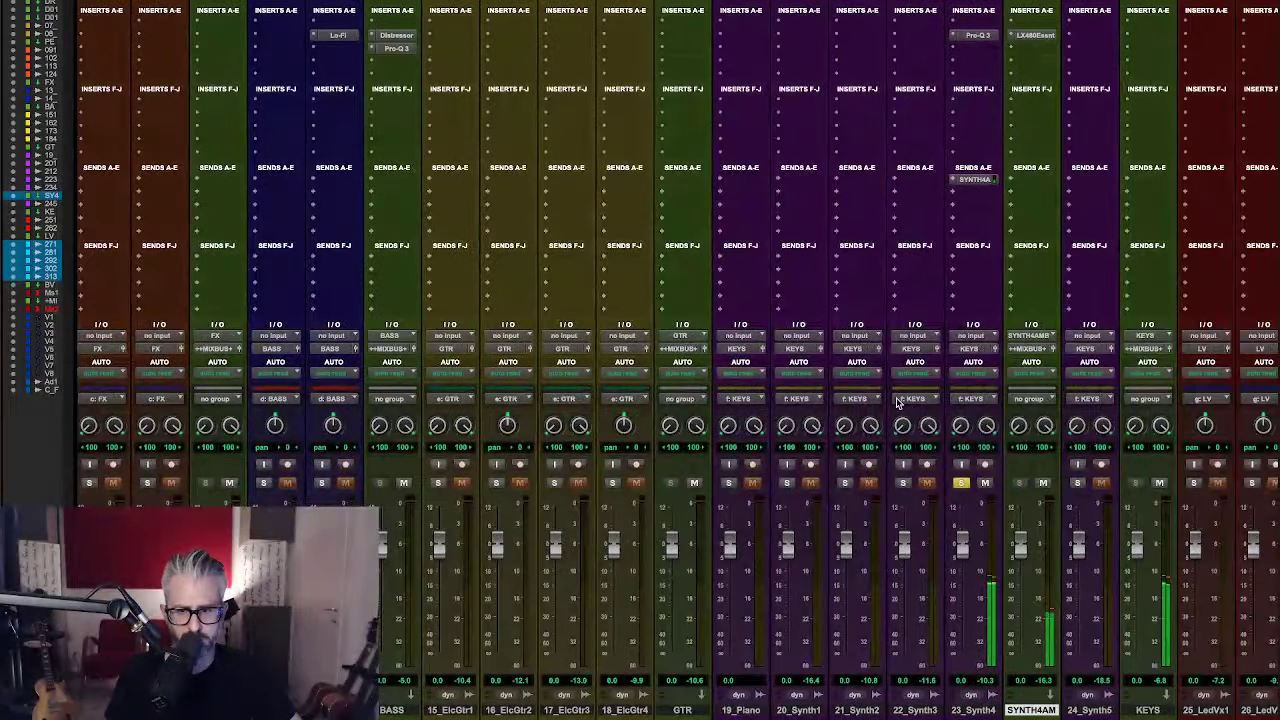
{"action": "left_click", "coordinate": [960, 483]}
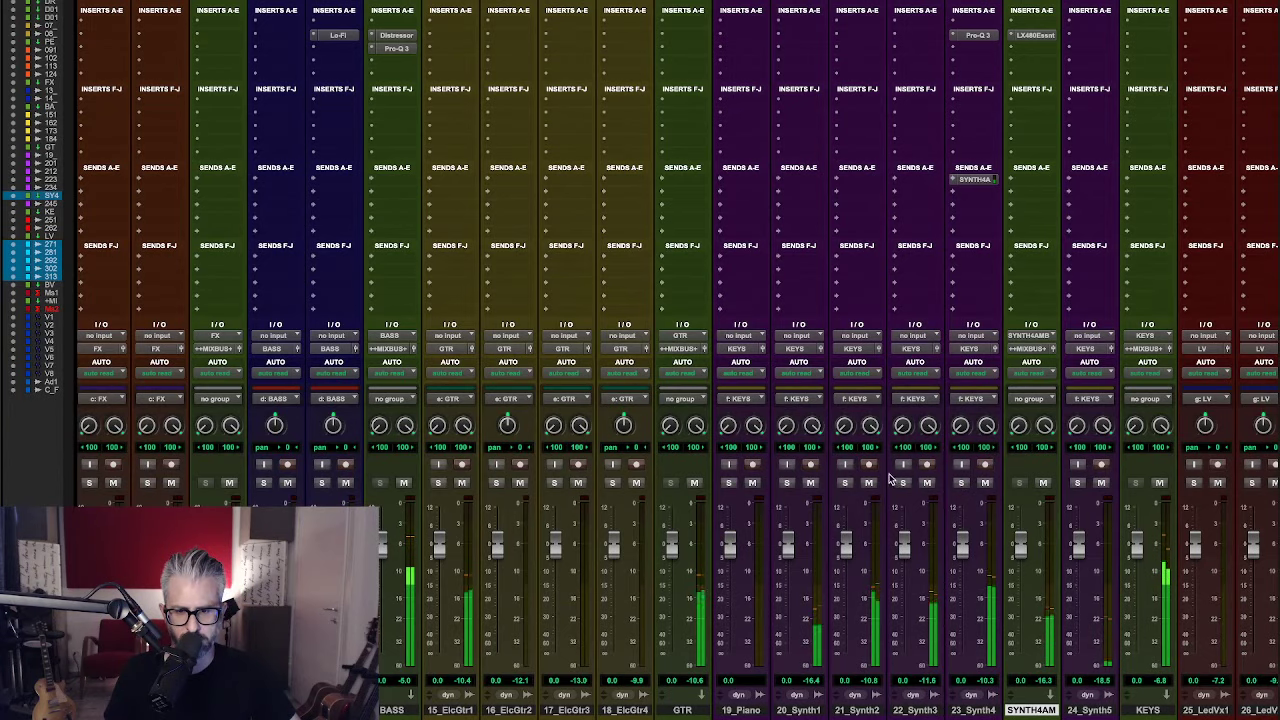
{"action": "left_click", "coordinate": [845, 483]}
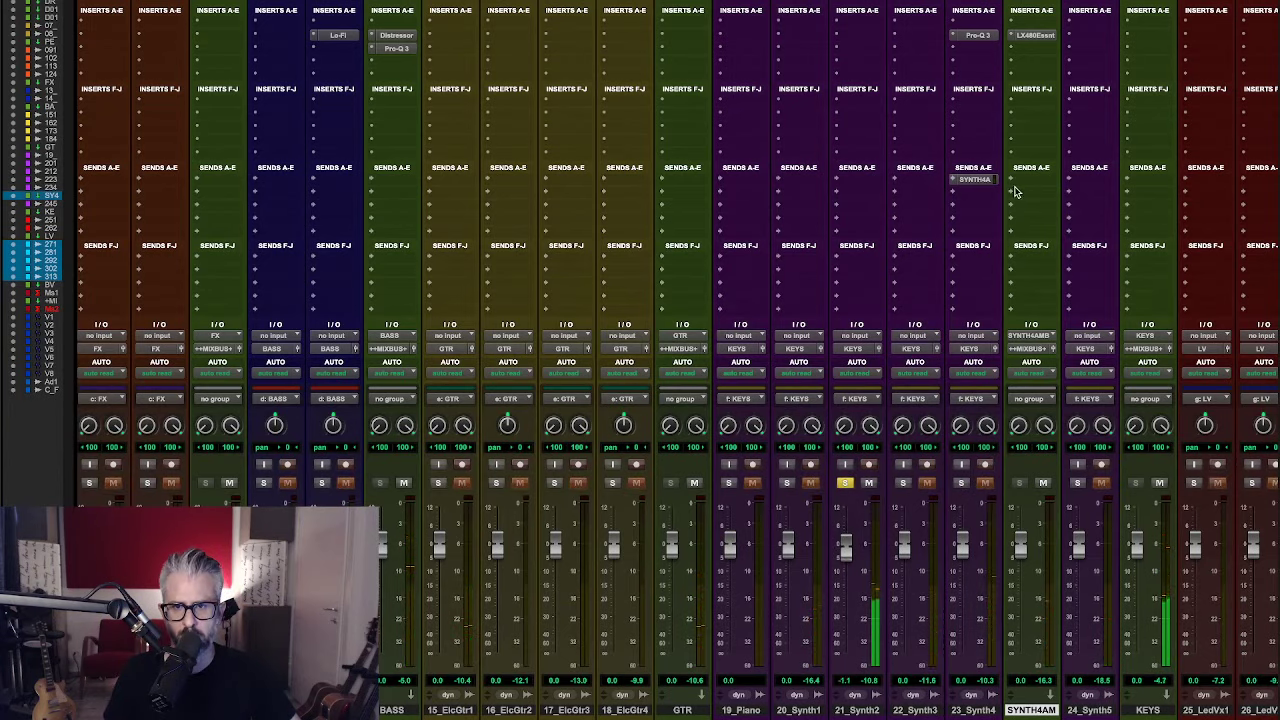
- Create a send from 24_Synth5 to a new stereo aux input track named KEYS AMB 01, placed next to it
{"action": "left_click", "coordinate": [1102, 184]}
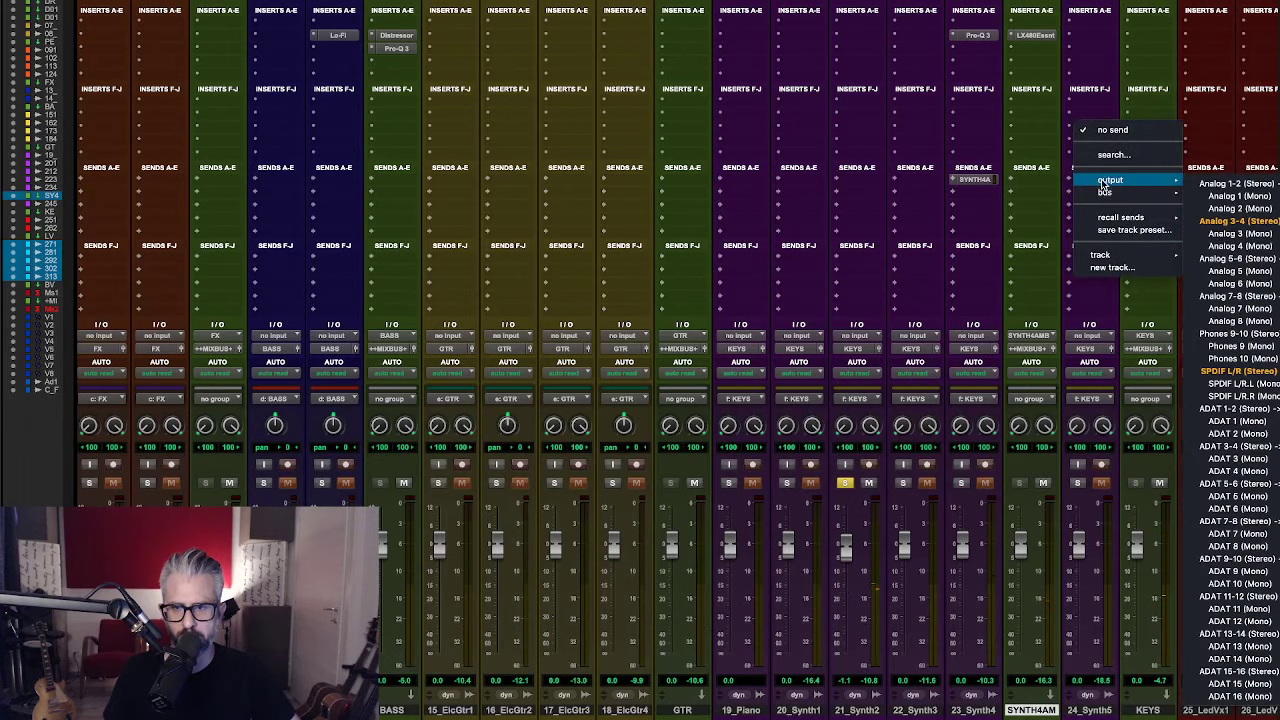
{"action": "left_click", "coordinate": [1128, 267]}
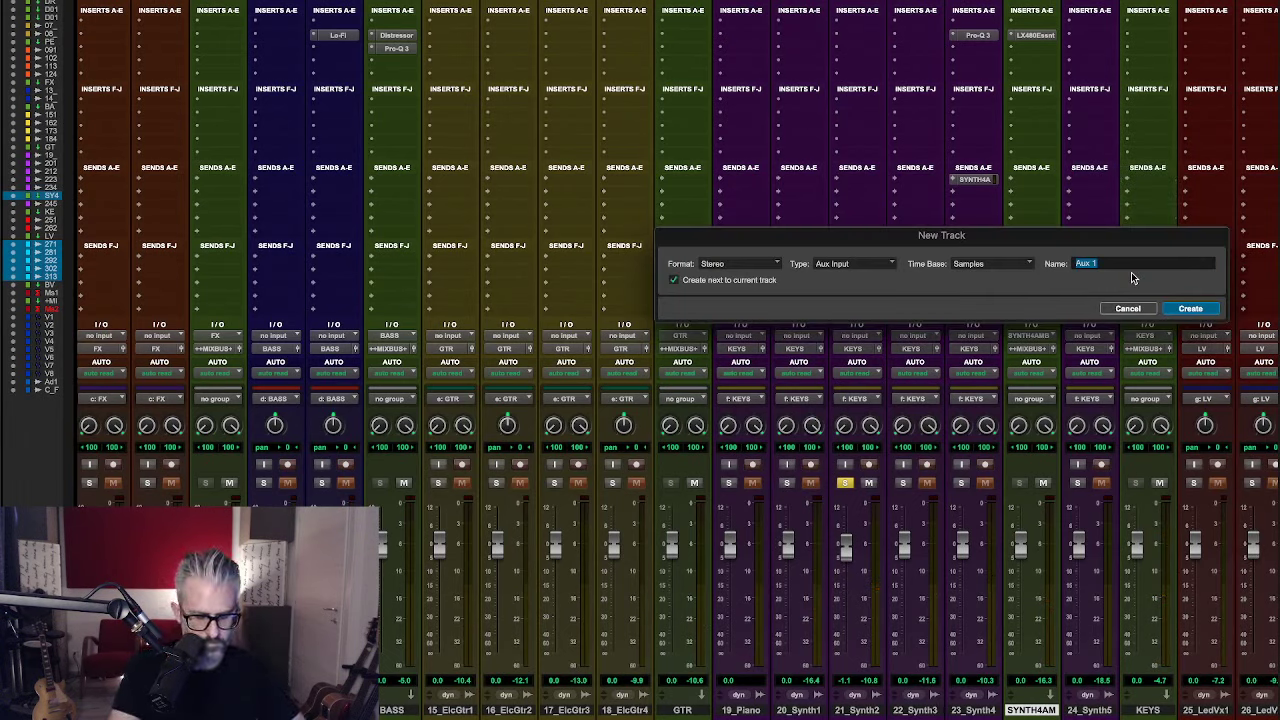
{"action": "type", "text": "KEY"}
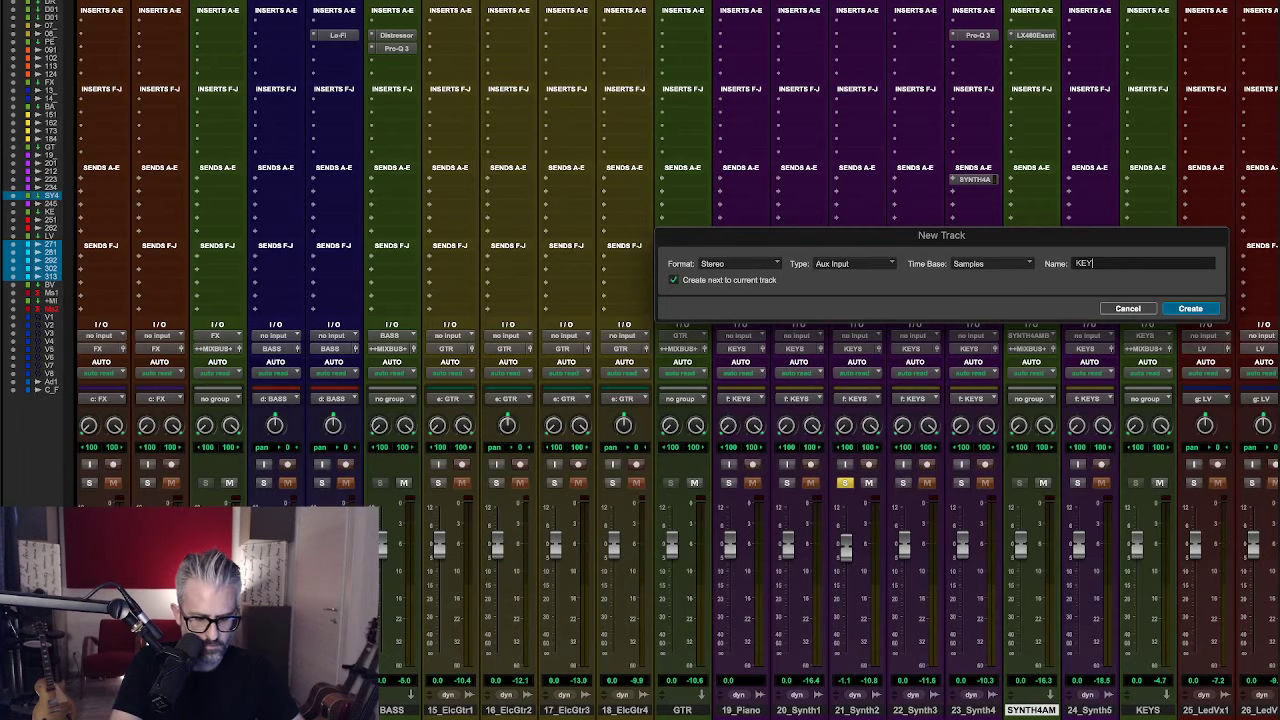
{"action": "type", "text": "S AMB"}
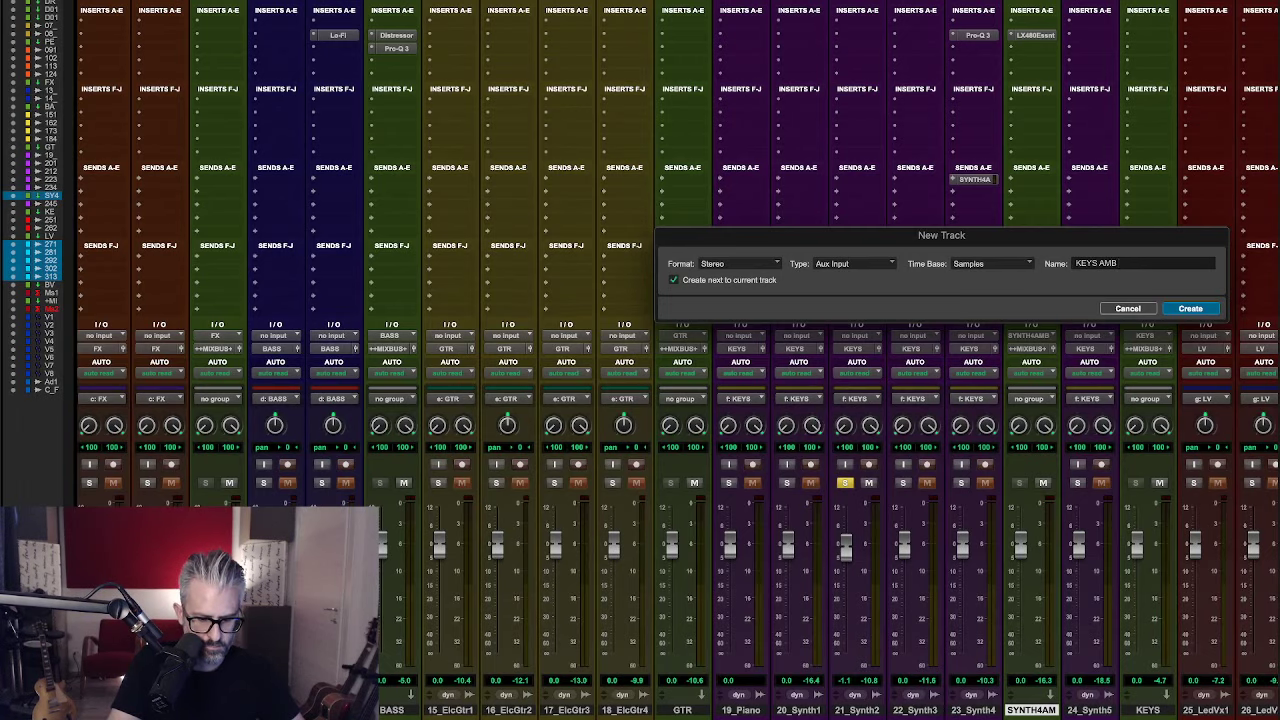
{"action": "type", "text": " 01"}
{"action": "key", "text": "Return"}
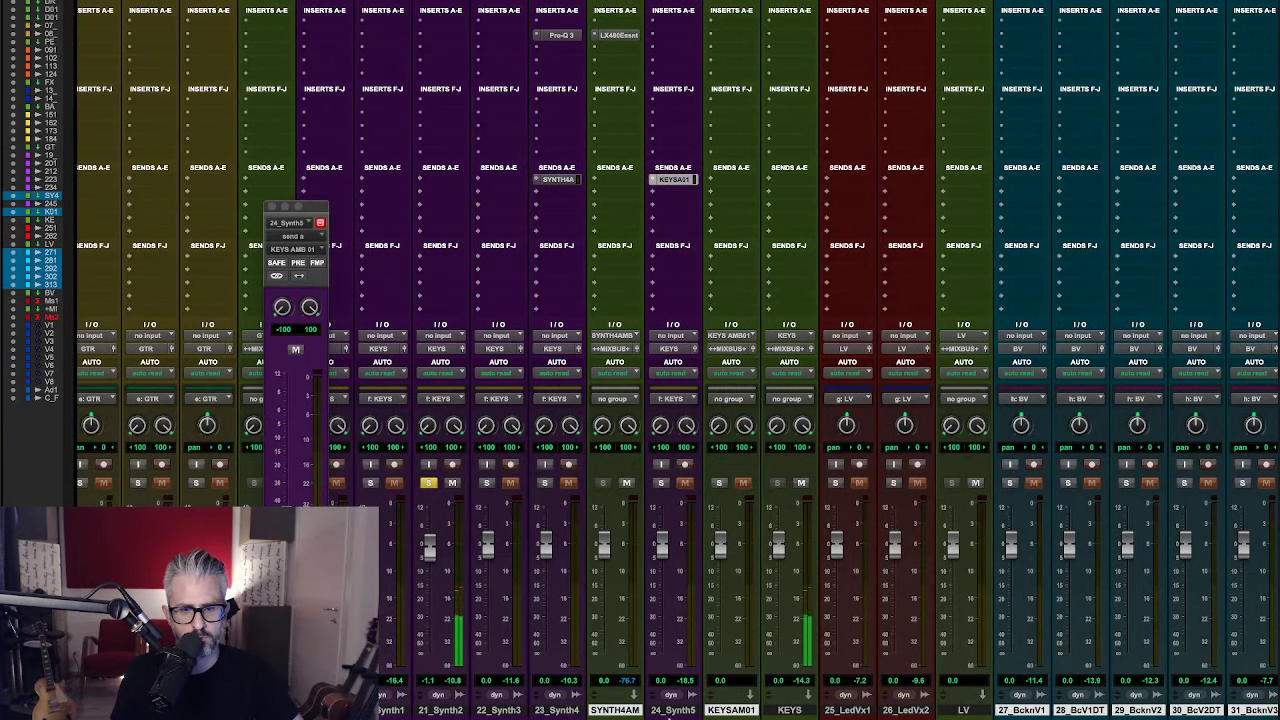
- Move the KEYS AMB 01 send from 24_Synth5 to the KEYS bus and place the KEYS AMB 01 track right after KEYS
{"action": "left_click", "coordinate": [789, 710]}
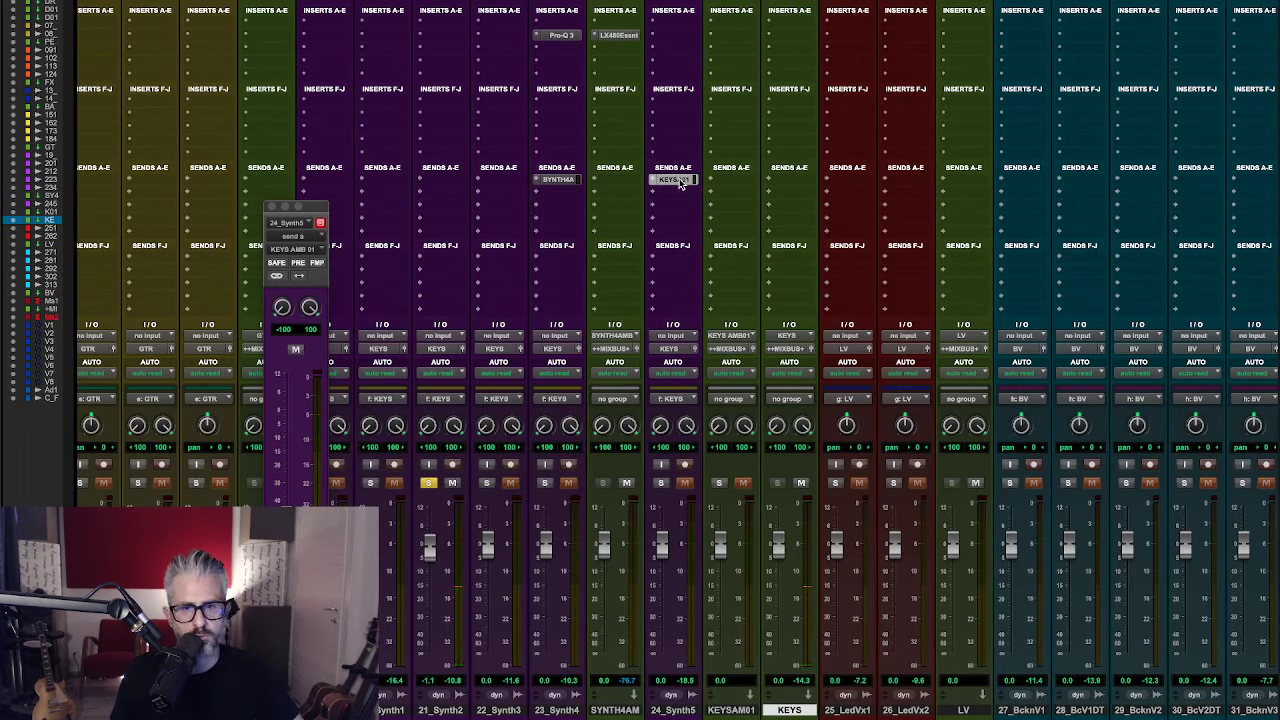
{"action": "left_click_drag", "start_coordinate": [680, 183], "coordinate": [789, 184]}
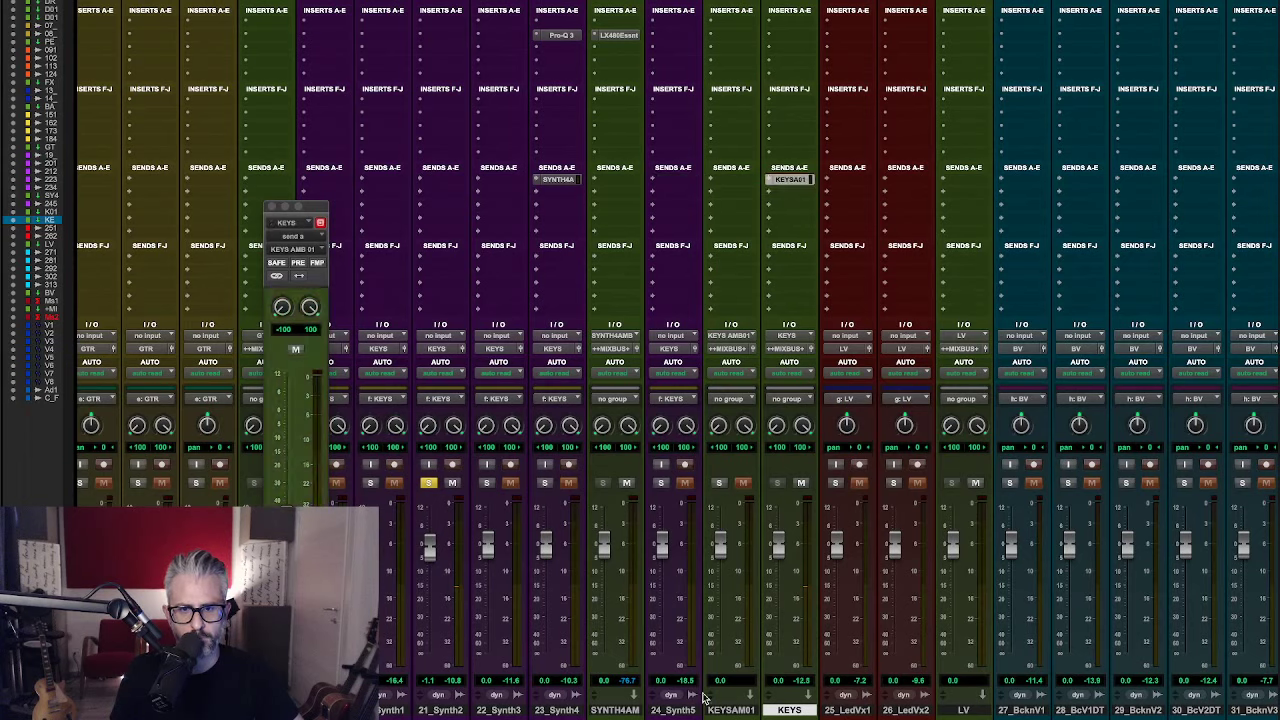
{"action": "left_click", "coordinate": [722, 710]}
{"action": "left_click_drag", "start_coordinate": [720, 712], "coordinate": [830, 712]}
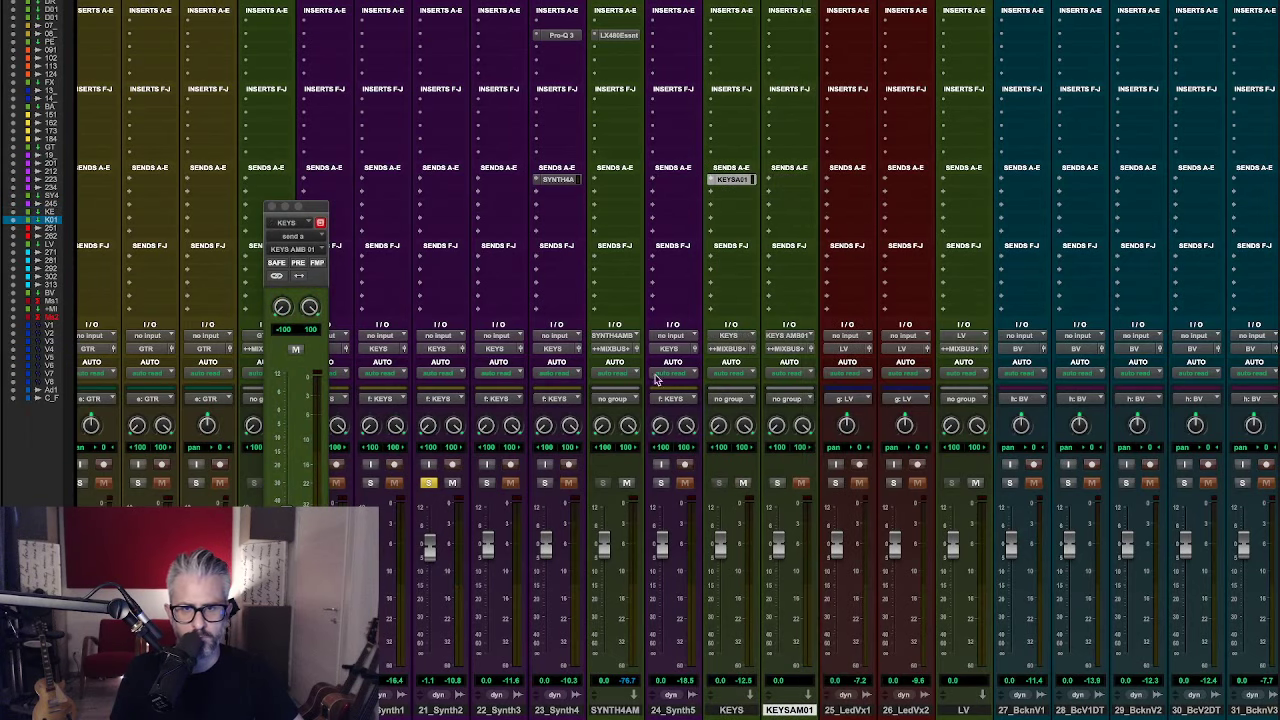
- Insert the stereo Sonsig Rev-A reverb on the KEYS AMB 01 track and move its window clear of the KEYS channels
{"action": "left_click", "coordinate": [793, 40]}
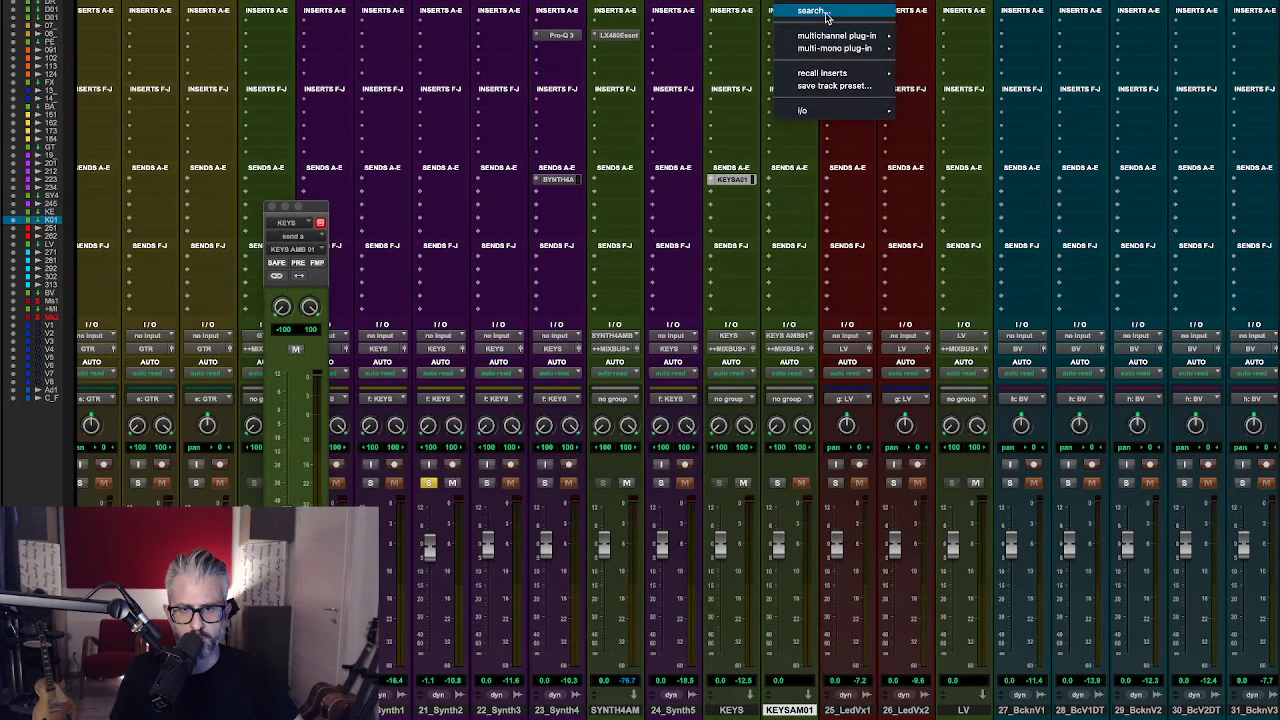
{"action": "left_click", "coordinate": [829, 16]}
{"action": "left_click", "coordinate": [829, 16]}
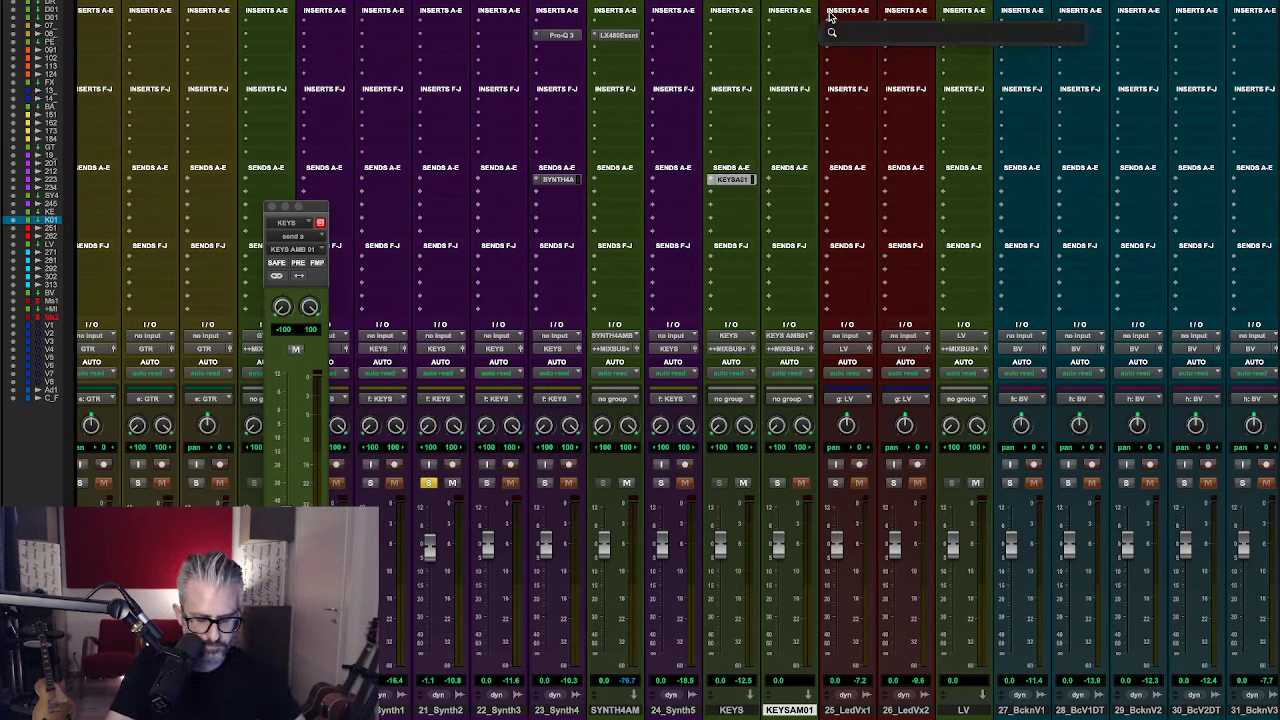
{"action": "type", "text": "son"}
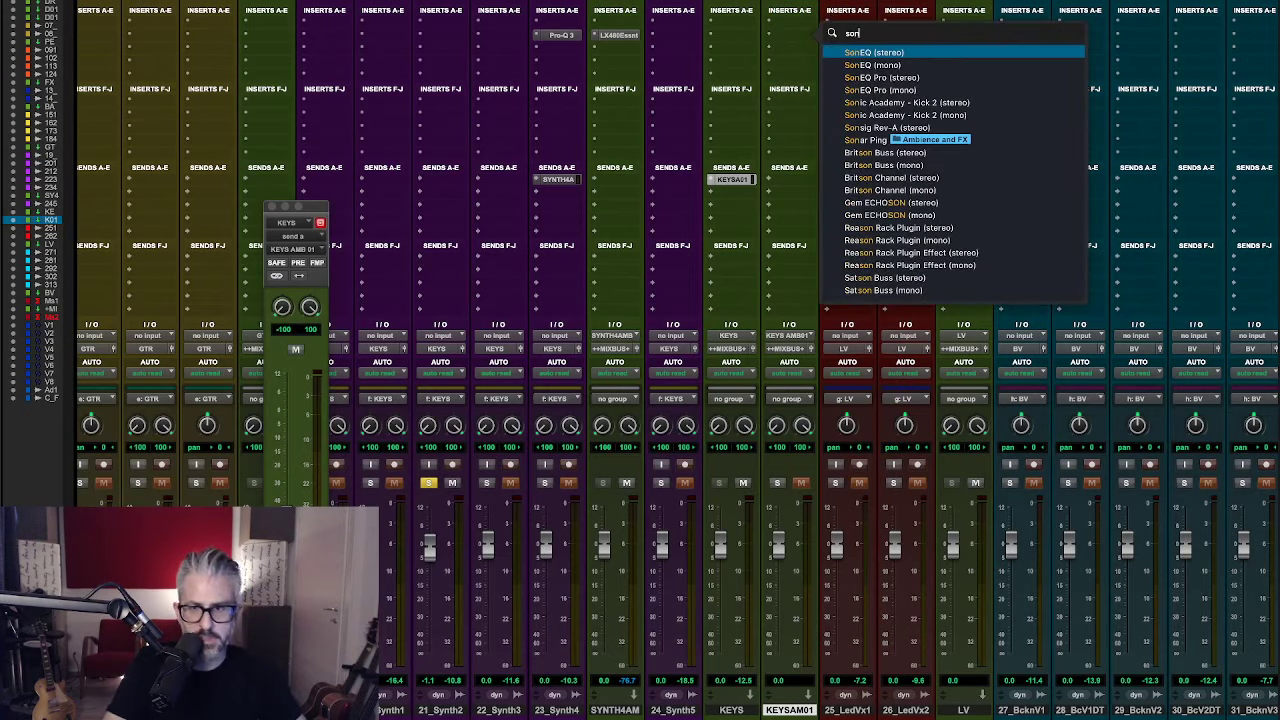
{"action": "type", "text": "s"}
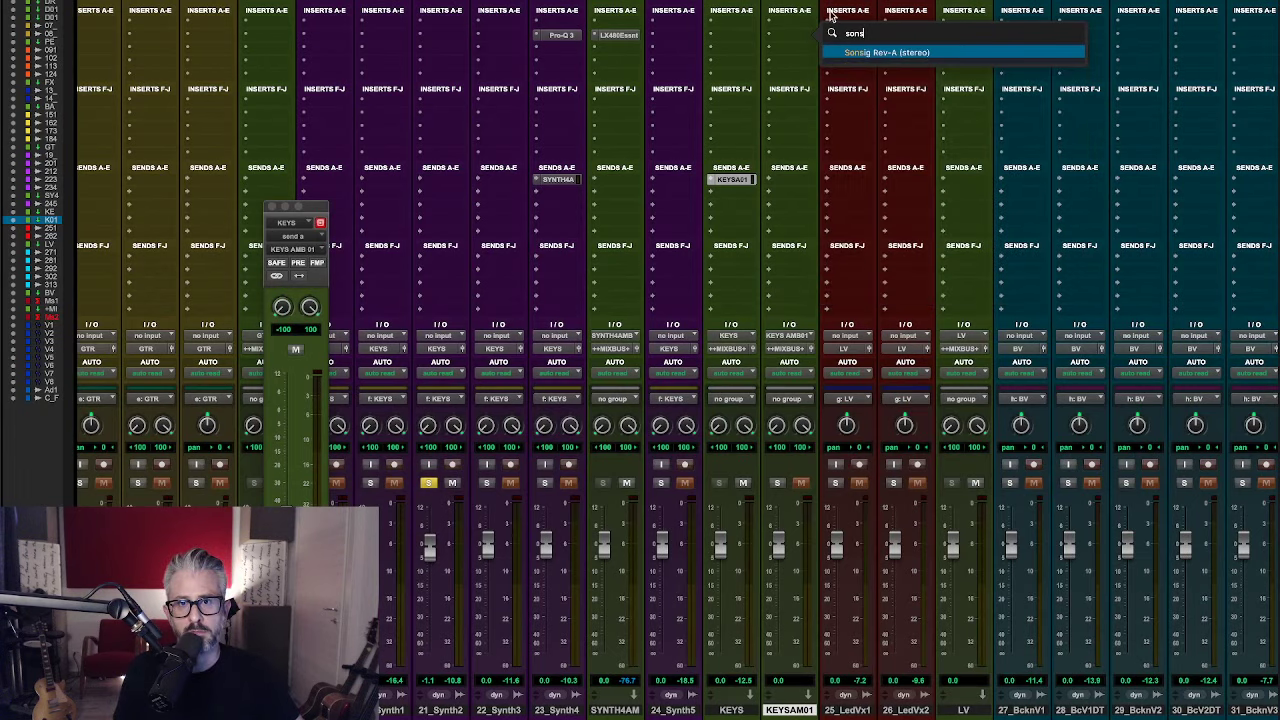
{"action": "left_click", "coordinate": [891, 54]}
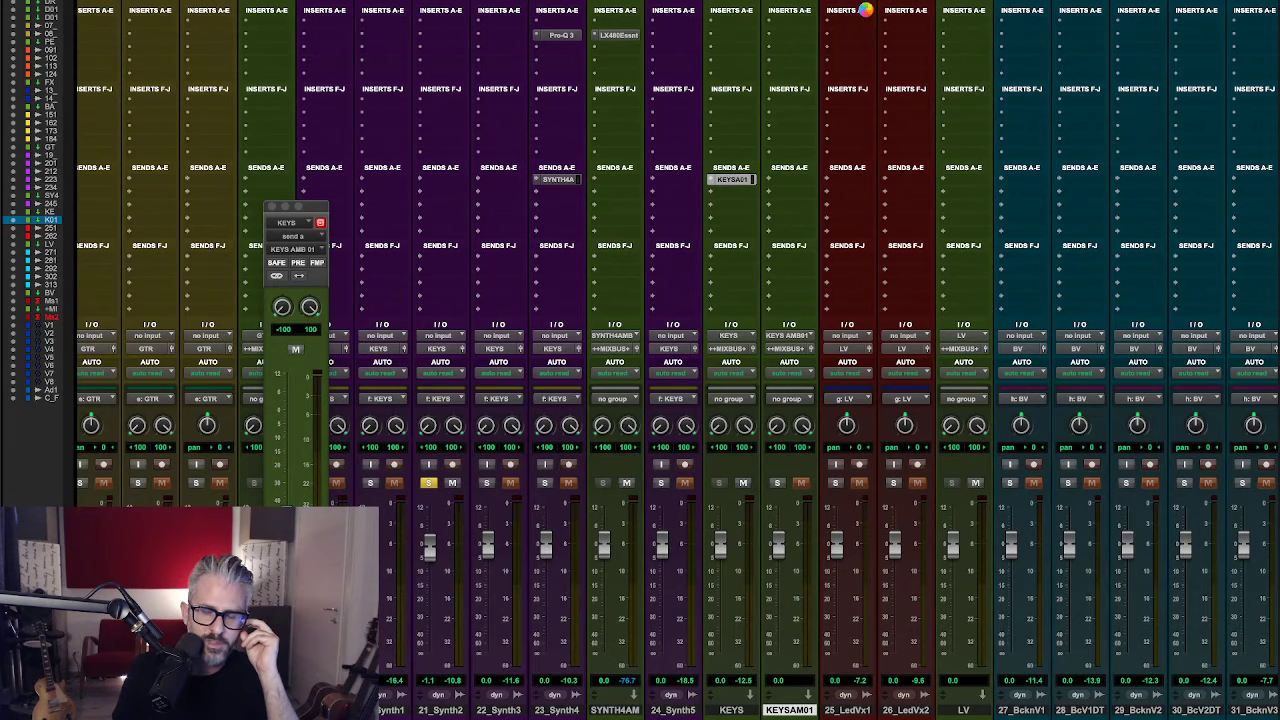
{"action": "left_click_drag", "start_coordinate": [508, 38], "coordinate": [1070, 84]}
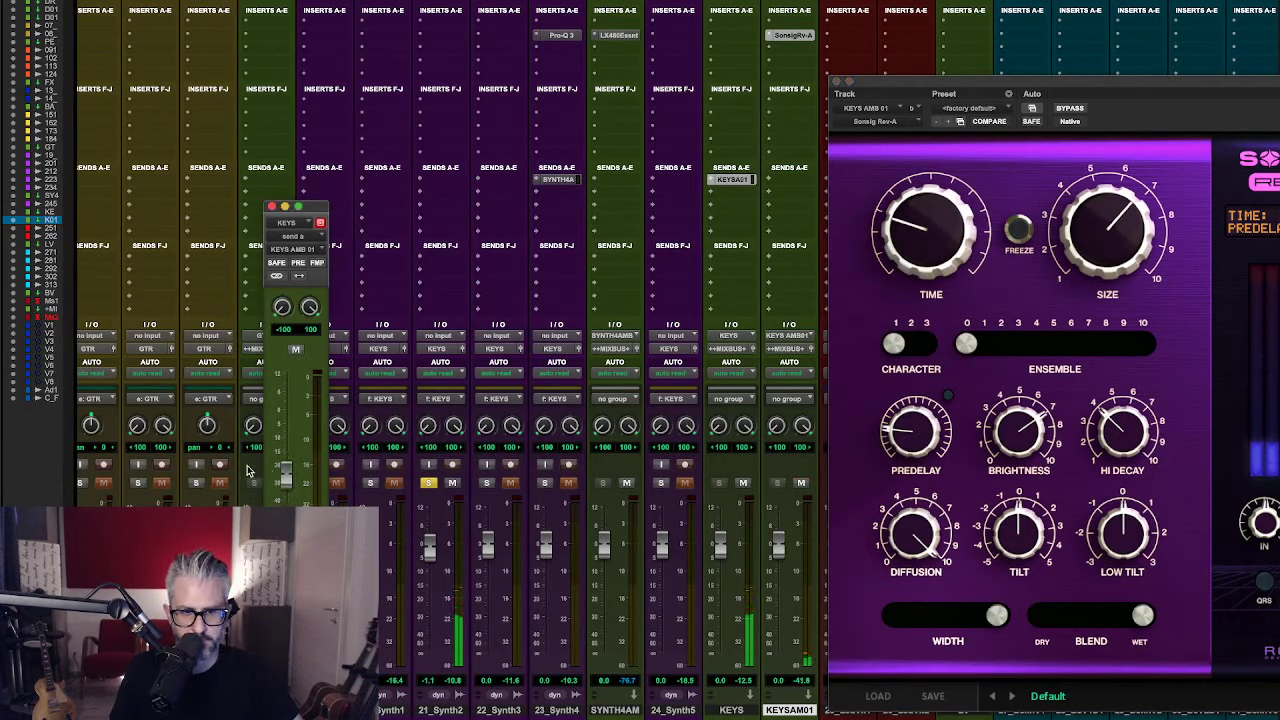
- Raise the KEYS send to KEYS AMB 01 and shape the reverb with Ensemble at 5, Size at about 8 and a longer Time
{"action": "left_click_drag", "start_coordinate": [286, 476], "coordinate": [290, 453]}
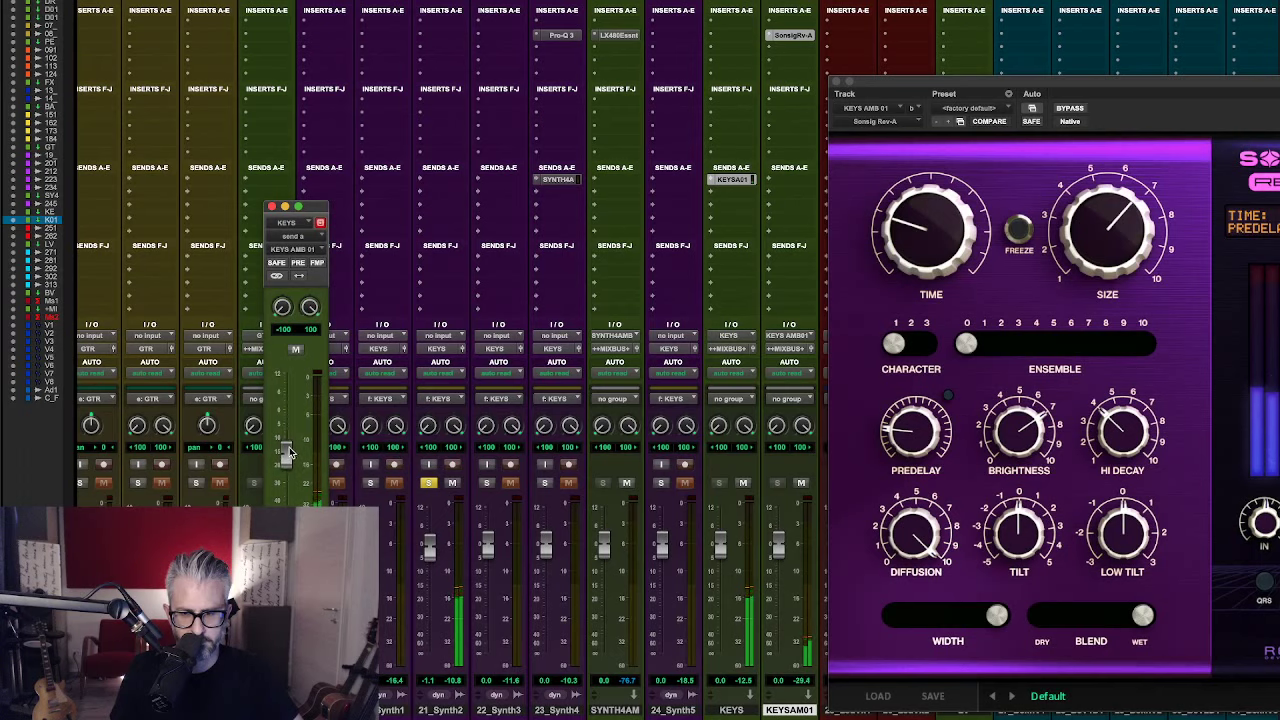
{"action": "left_click", "coordinate": [1106, 343]}
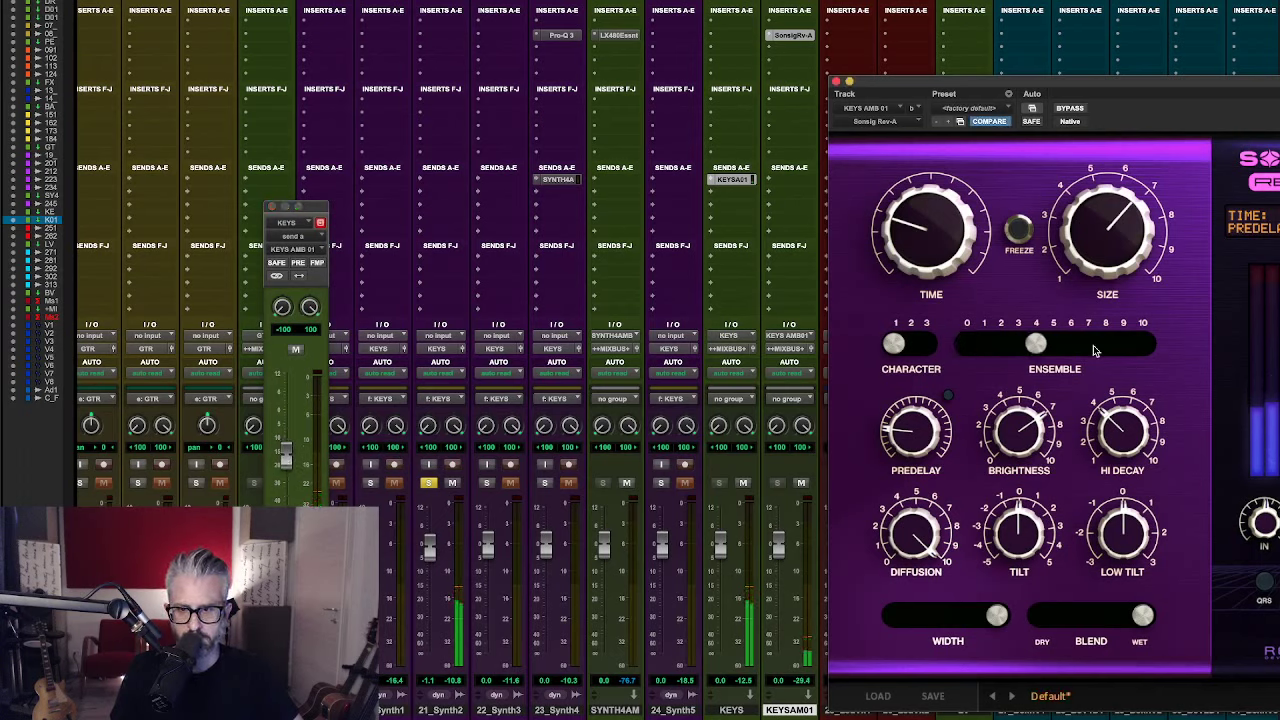
{"action": "left_click_drag", "start_coordinate": [1131, 225], "coordinate": [1137, 205]}
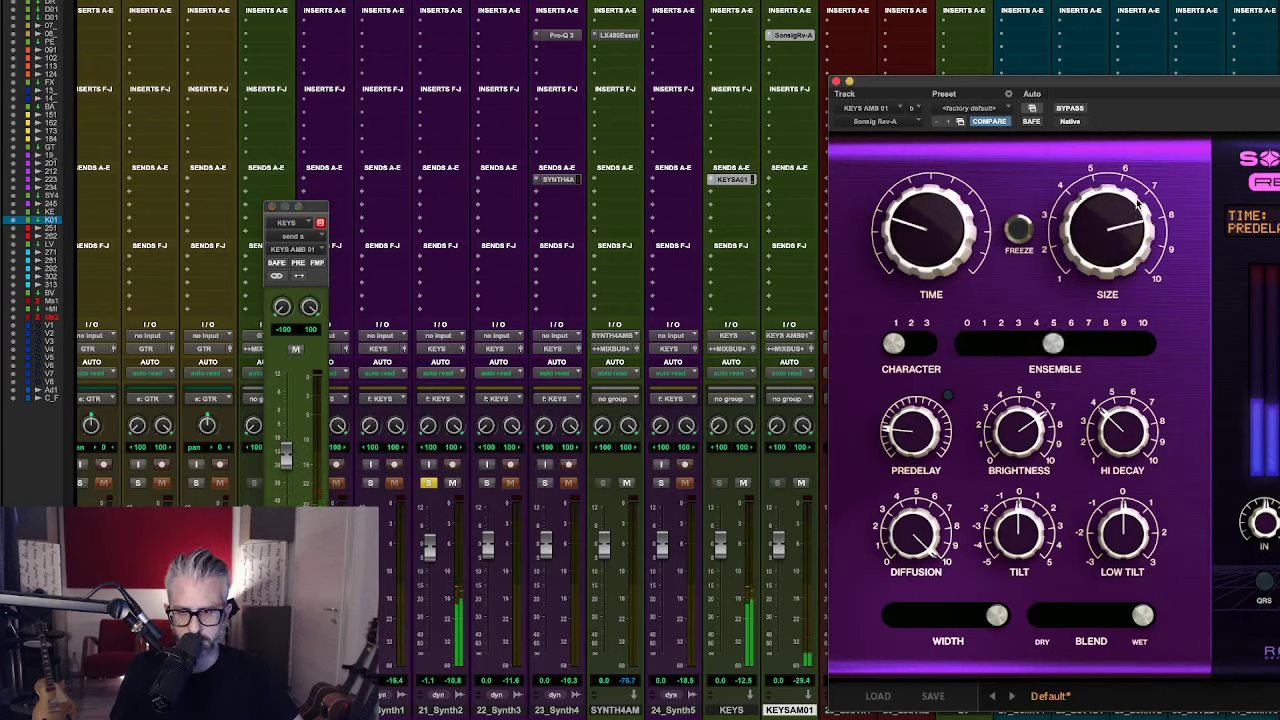
{"action": "left_click_drag", "start_coordinate": [922, 227], "coordinate": [928, 210]}
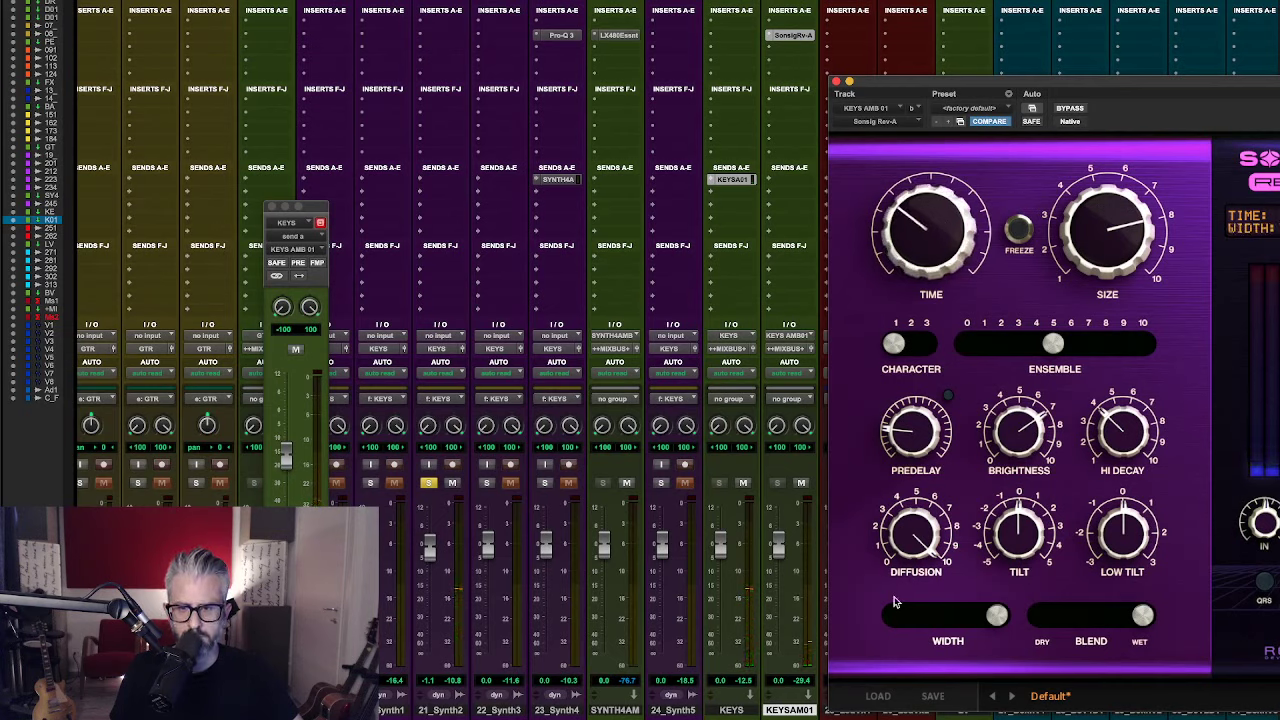
- Turn on the reverb's Predelay sync, raise the Predelay slightly, and close the Sonsig Rev-A window
{"action": "left_click_drag", "start_coordinate": [928, 443], "coordinate": [927, 429]}
{"action": "left_click", "coordinate": [949, 395]}
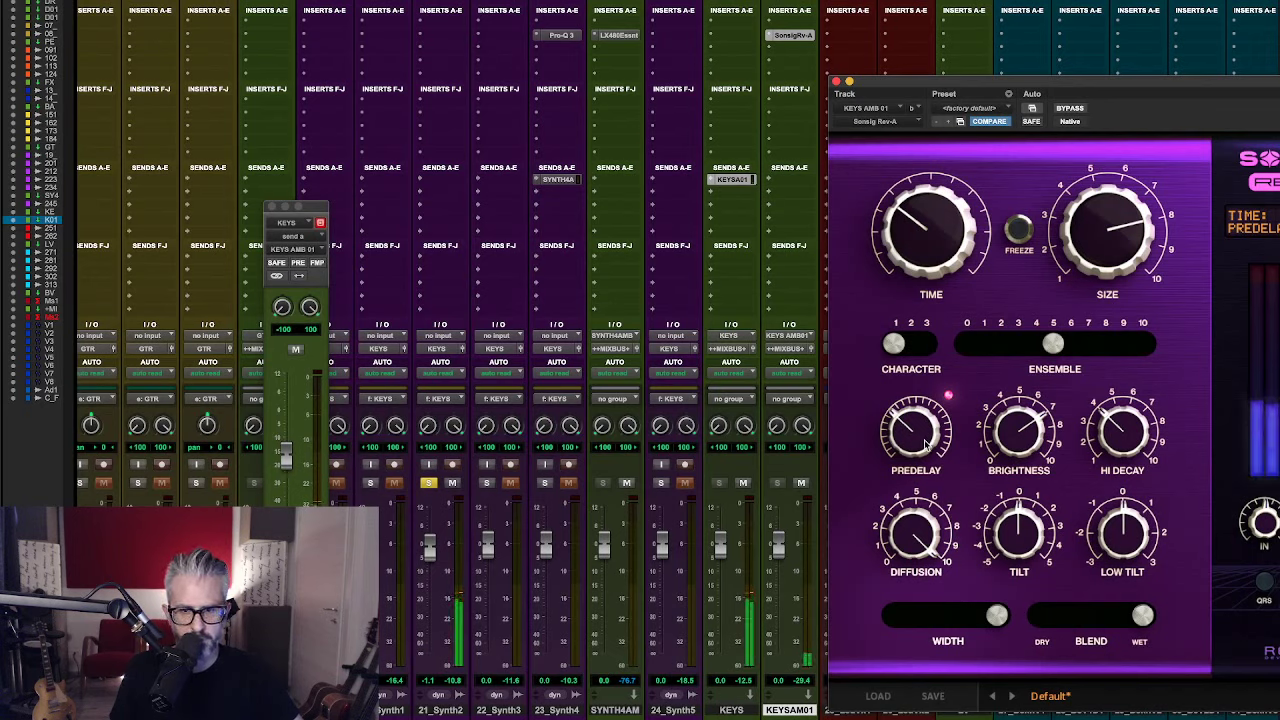
{"action": "left_click_drag", "start_coordinate": [924, 444], "coordinate": [915, 470]}
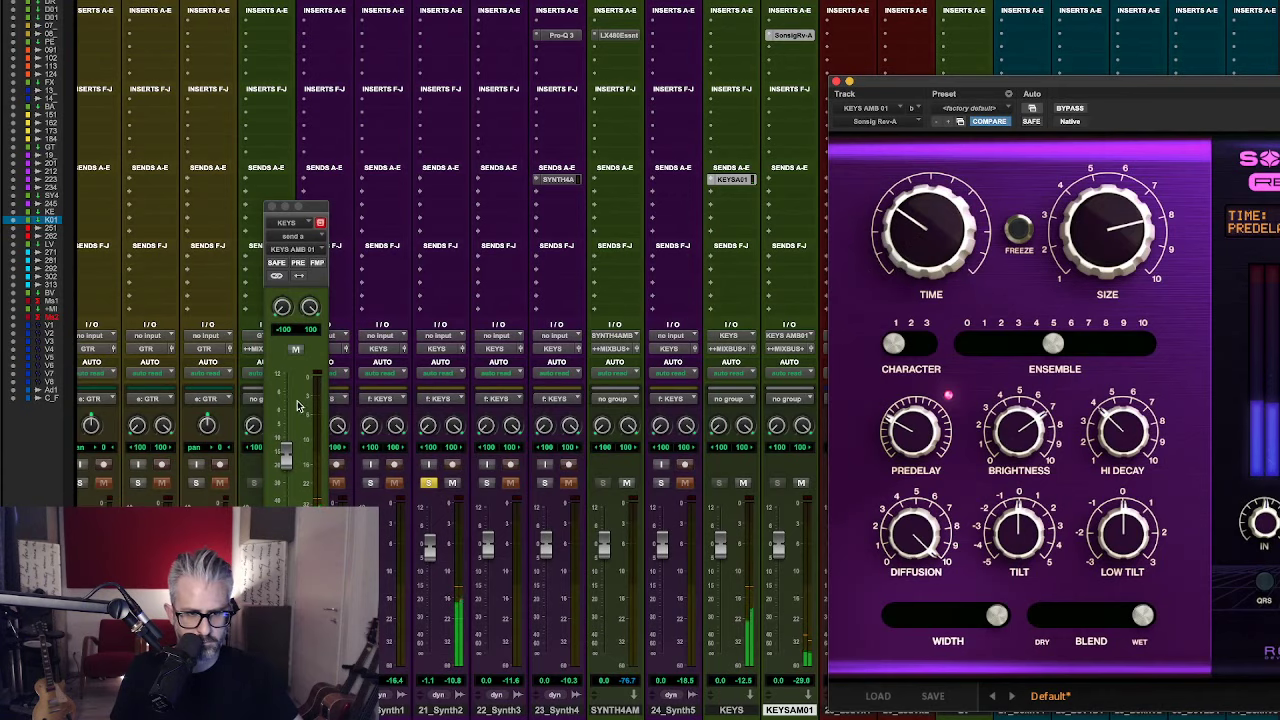
{"action": "left_click", "coordinate": [838, 80]}
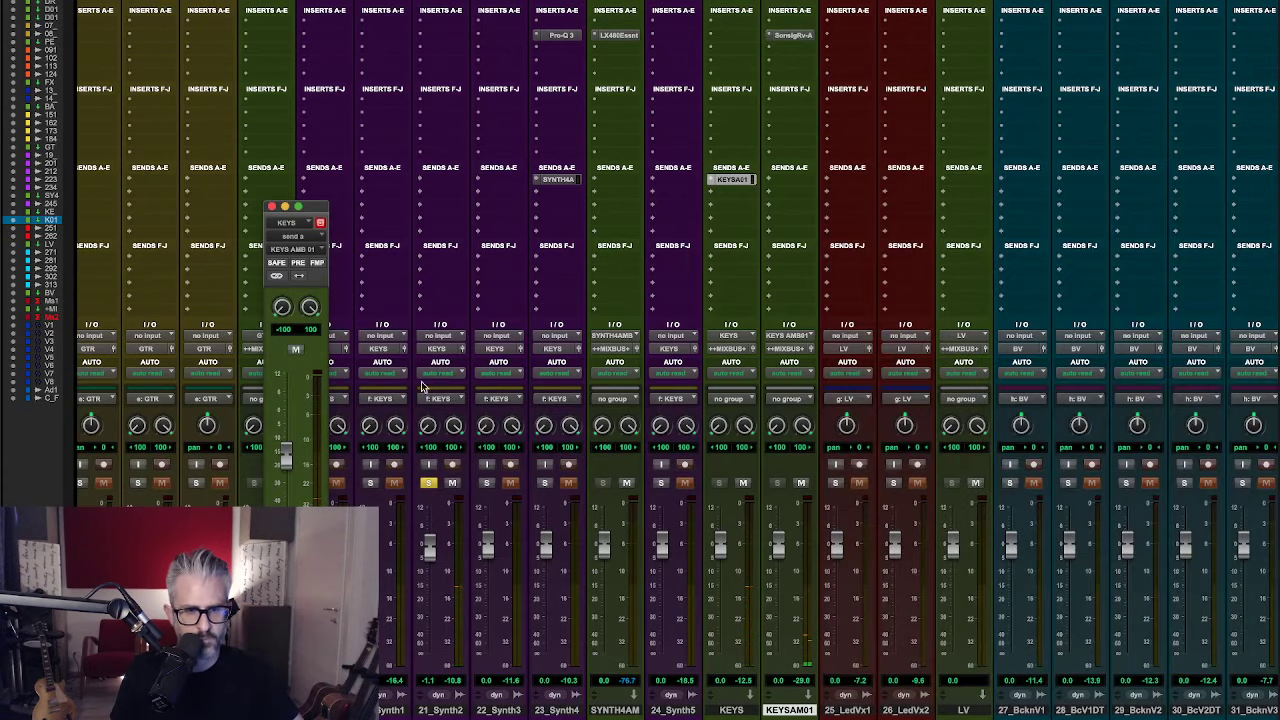
- Audition the keys with the new ambience, comparing all tracks with solos of 21_Synth2, 22_Synth3 and Synth1, ending with Synth1 and 21_Synth2 soloed
{"action": "left_click", "coordinate": [426, 484]}
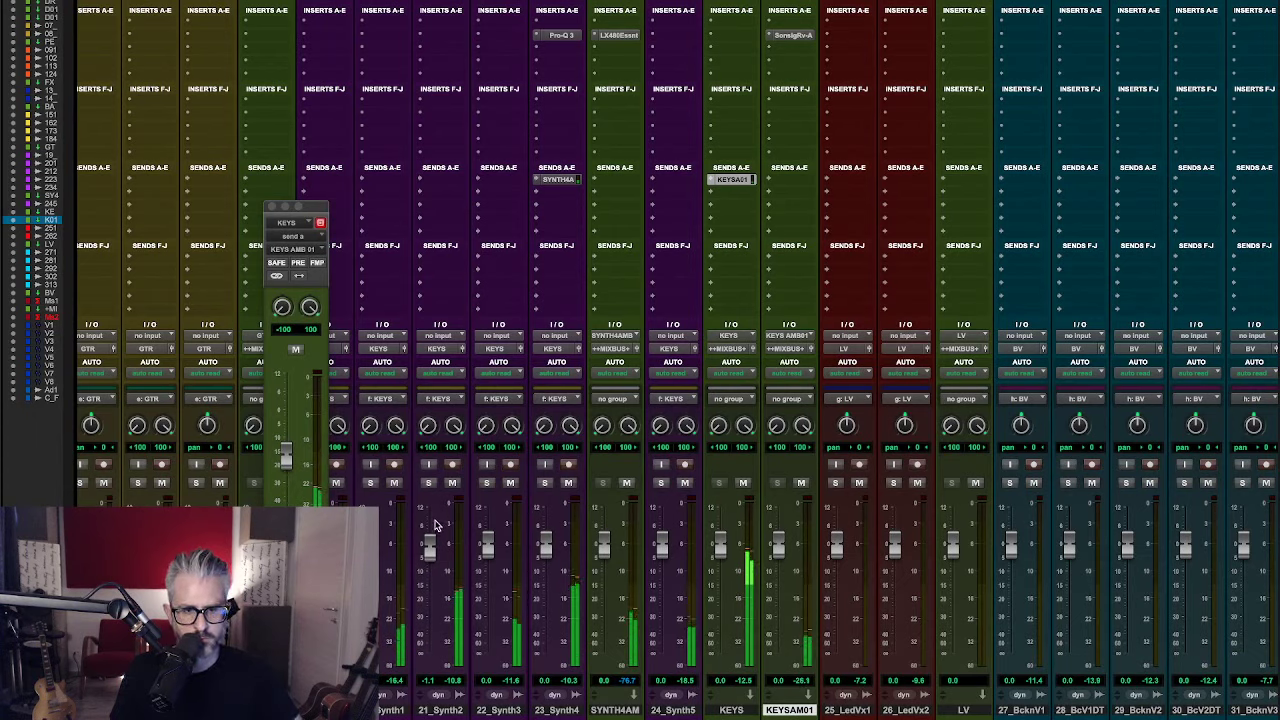
{"action": "left_click", "coordinate": [428, 483]}
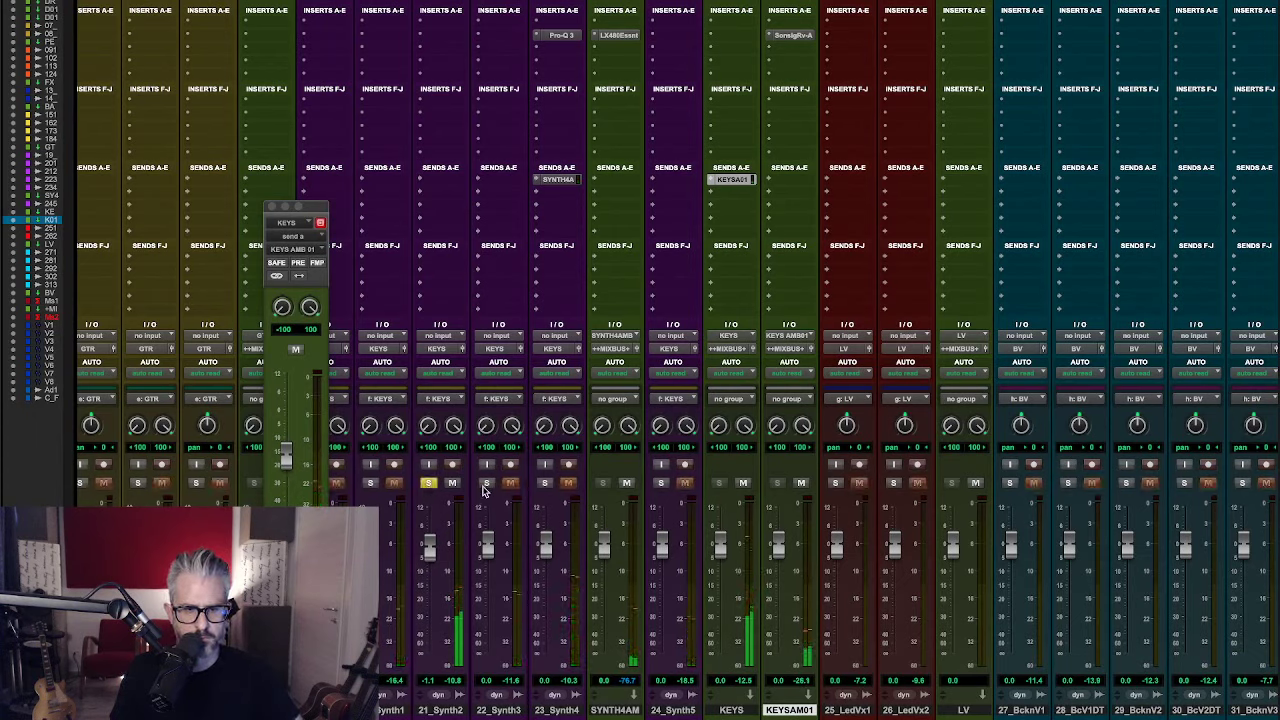
{"action": "left_click", "coordinate": [486, 483]}
{"action": "left_click", "coordinate": [426, 484]}
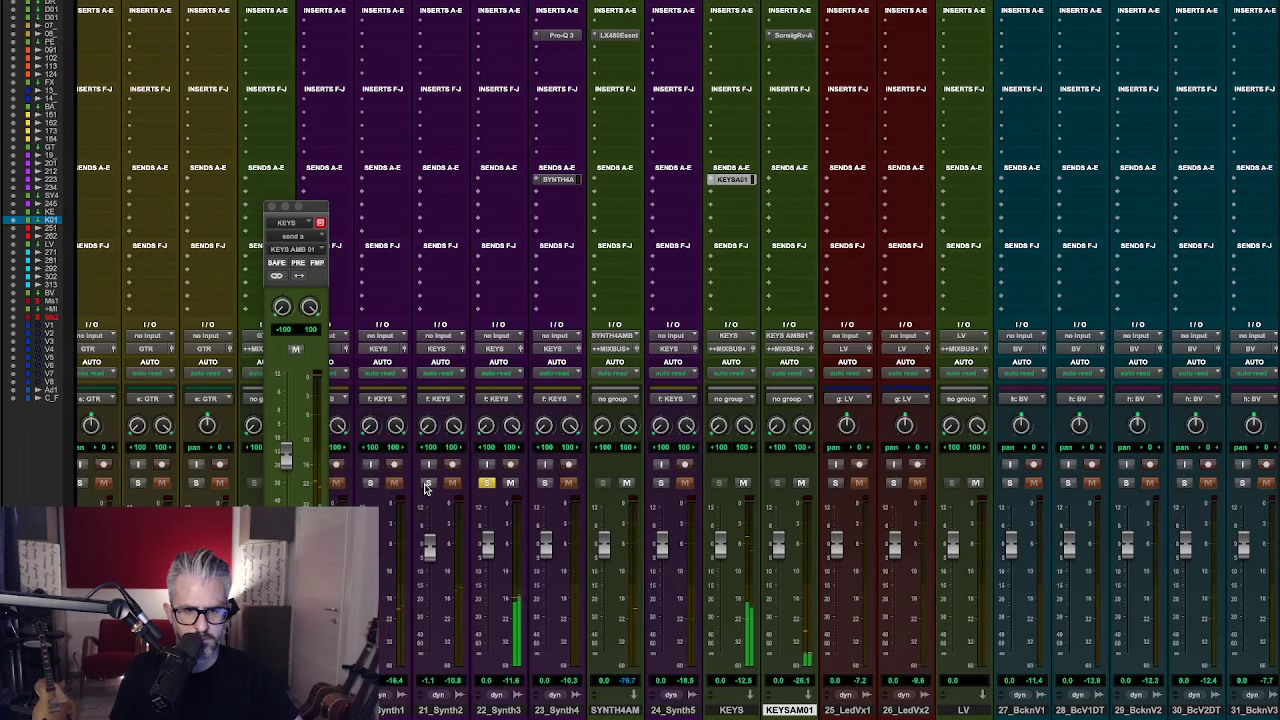
{"action": "left_click", "coordinate": [370, 483]}
{"action": "left_click", "coordinate": [486, 483]}
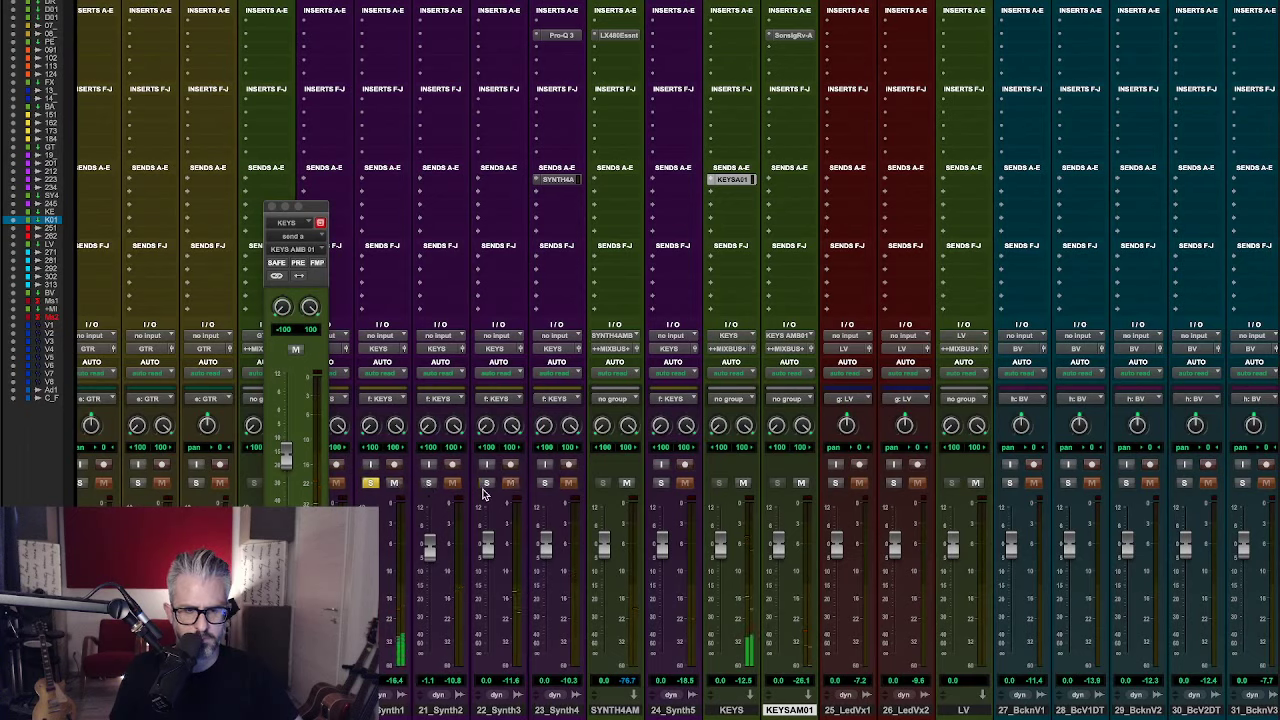
{"action": "left_click", "coordinate": [428, 483]}
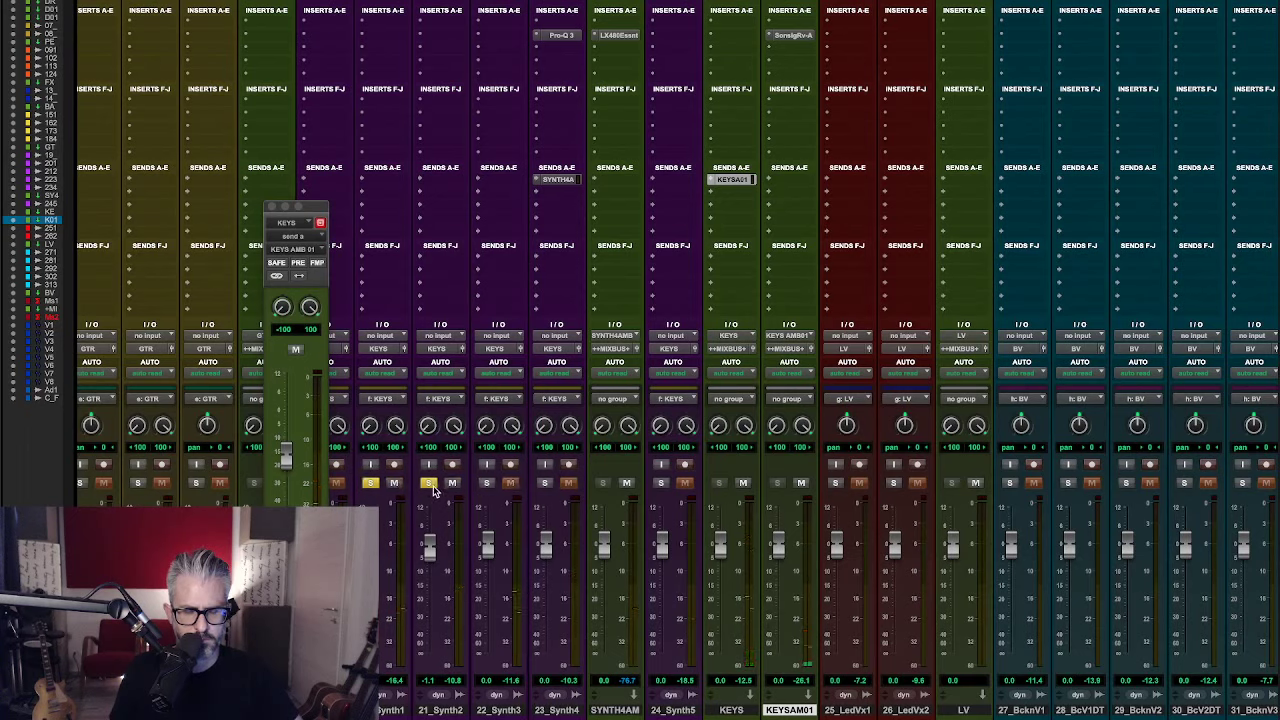
- Leave only 21_Synth2 soloed and insert the Maag EQ4 plug-in on that track
{"action": "left_click", "coordinate": [370, 483]}
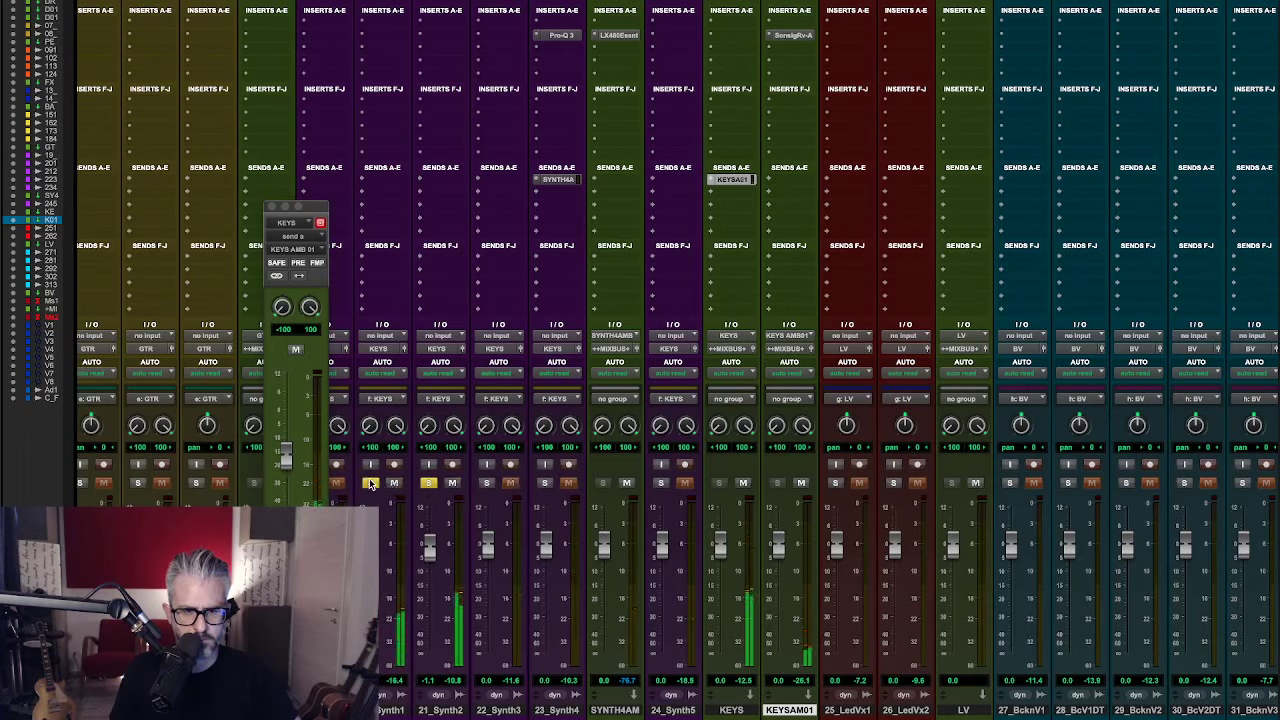
{"action": "left_click", "coordinate": [447, 37]}
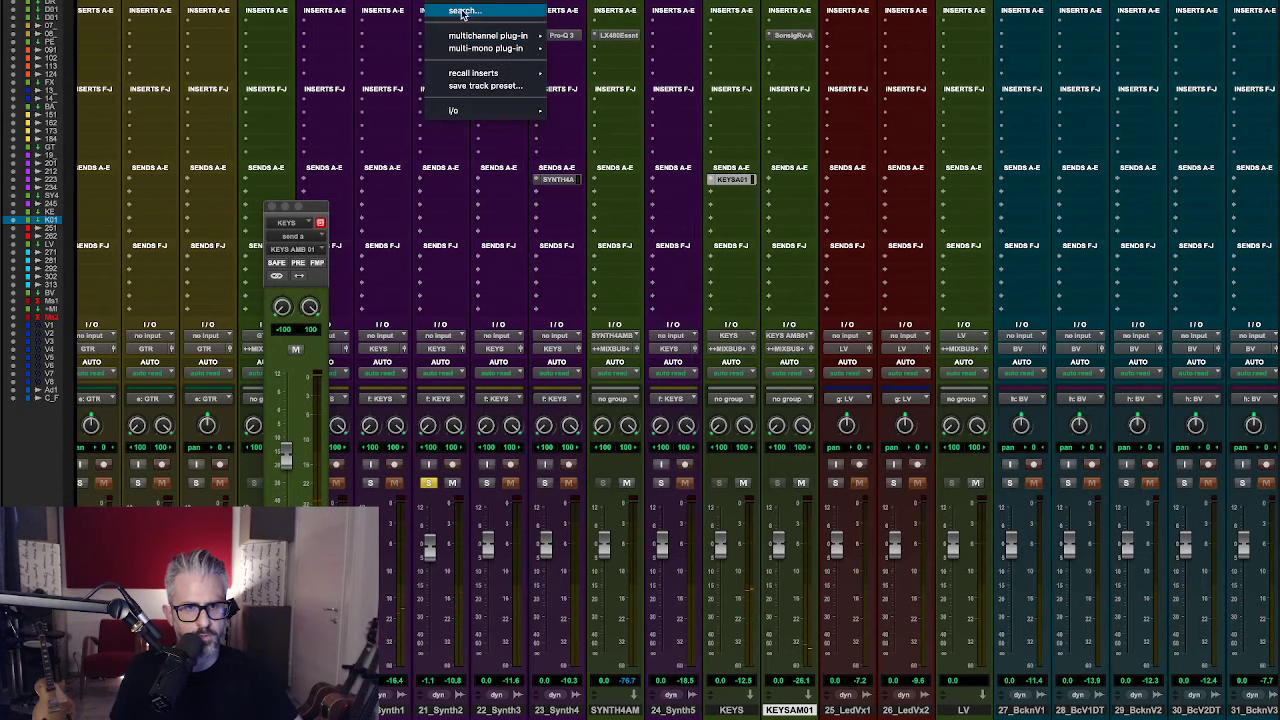
{"action": "left_click", "coordinate": [461, 12]}
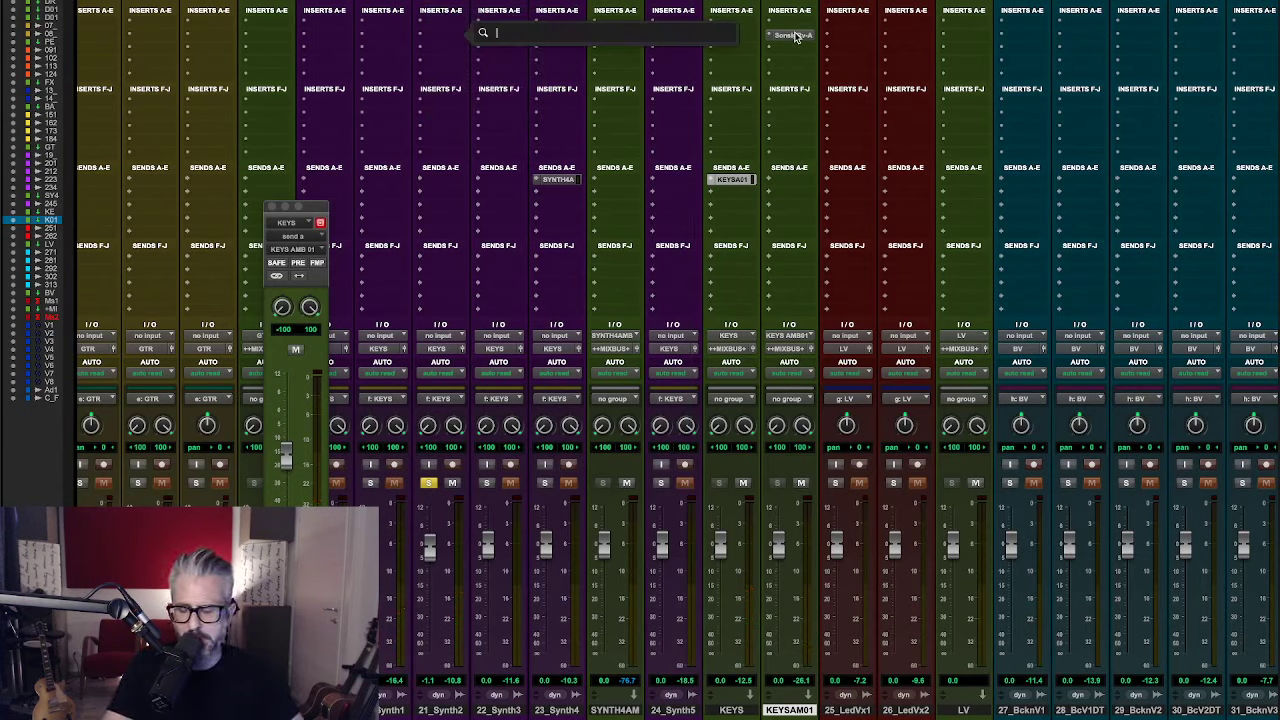
{"action": "type", "text": "maa"}
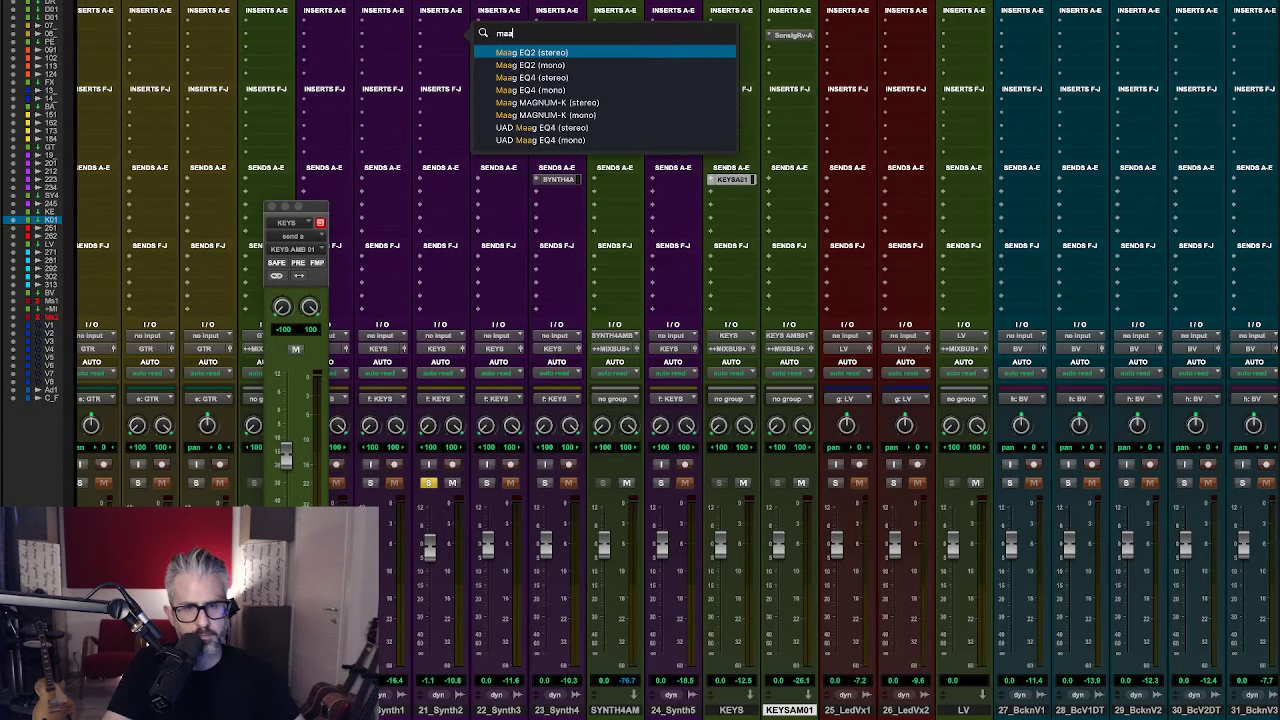
{"action": "left_click", "coordinate": [634, 89]}
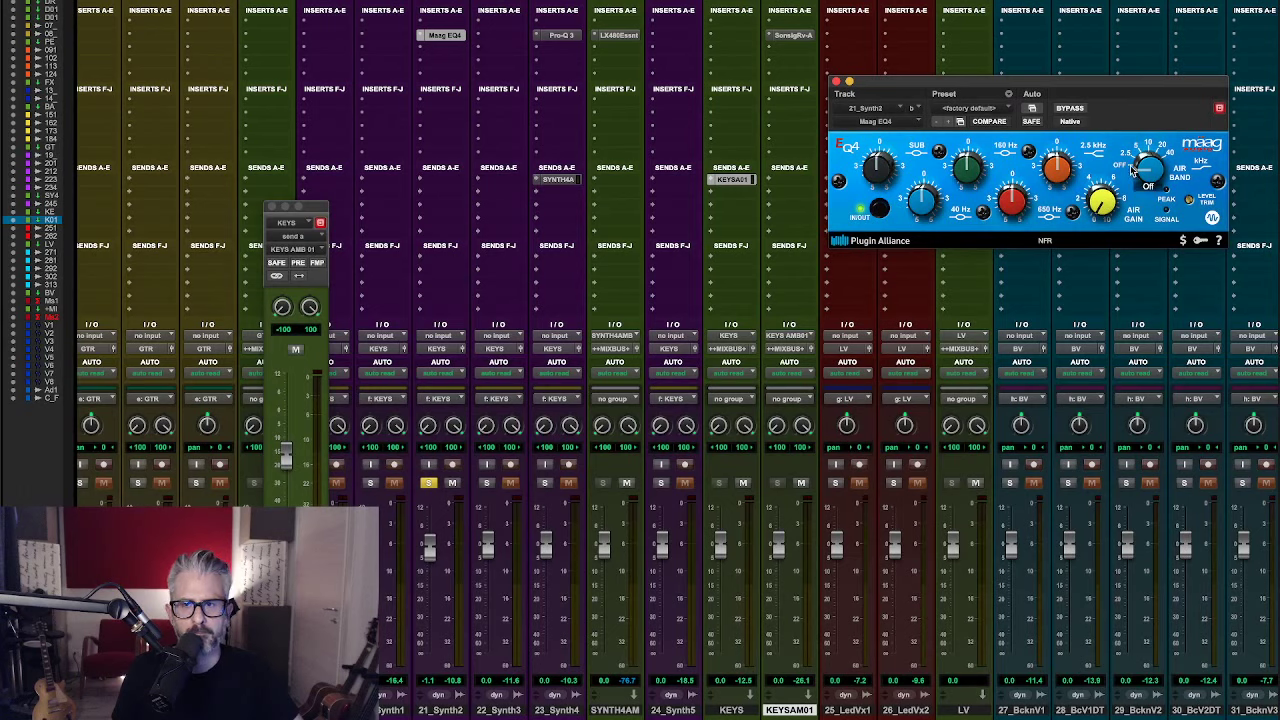
- Boost the air band in the Maag EQ4, then unsolo 21_Synth2 and raise its fader to +0.9 dB
{"action": "left_click_drag", "start_coordinate": [1136, 166], "coordinate": [1104, 182]}
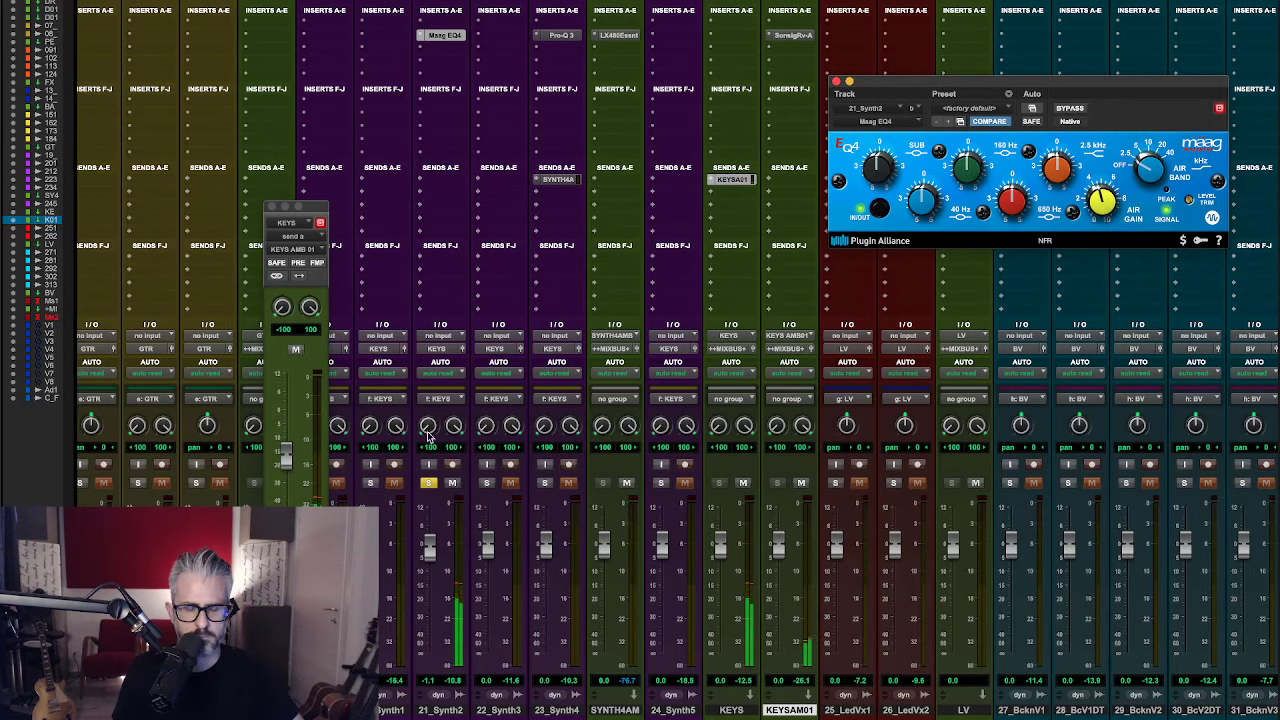
{"action": "left_click", "coordinate": [431, 487]}
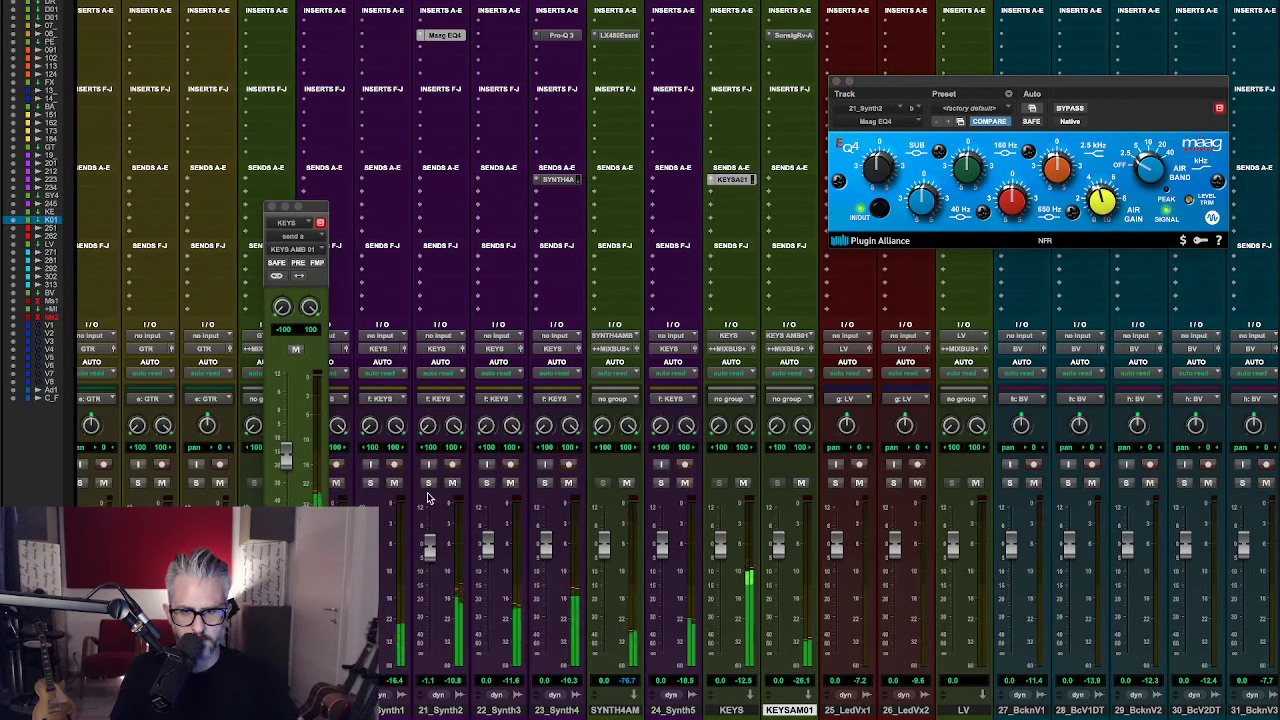
{"action": "left_click_drag", "start_coordinate": [430, 549], "coordinate": [430, 542]}
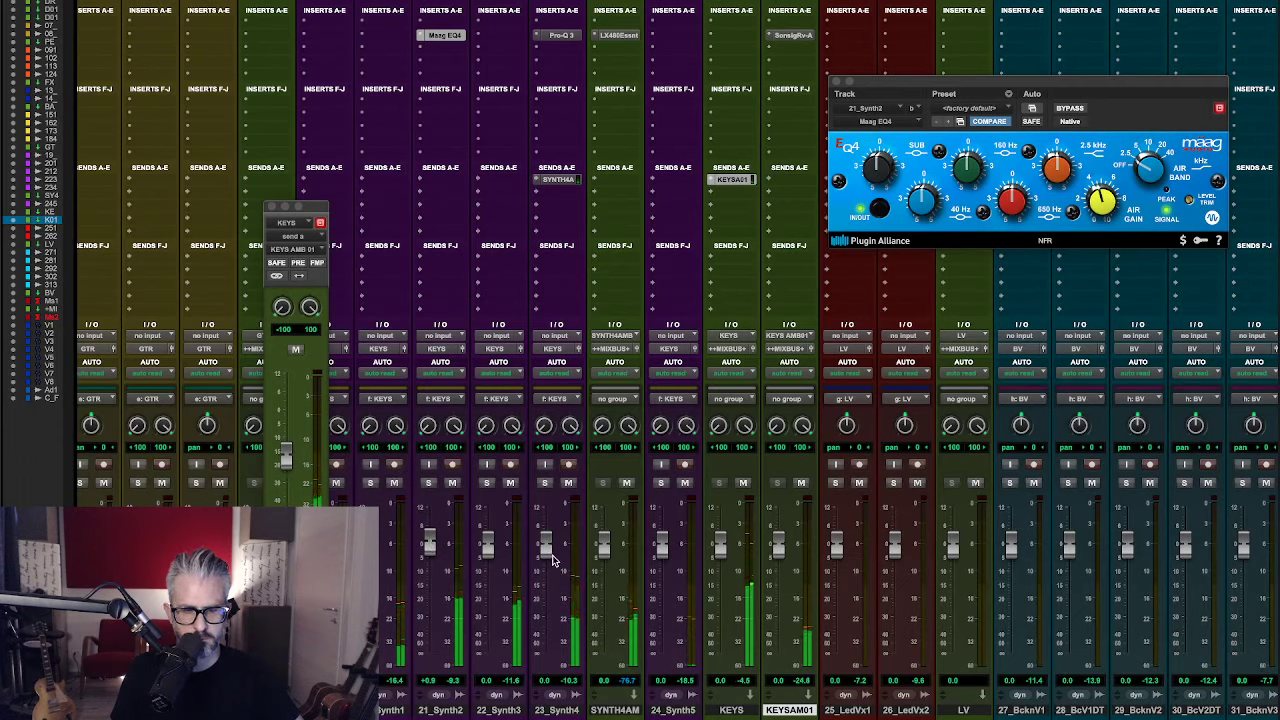
- Insert the UAD UA 1176LN Legacy compressor after the Pro-Q 3 on 23_Synth4 and raise that track's fader to +0.9 dB
{"action": "left_click", "coordinate": [544, 483]}
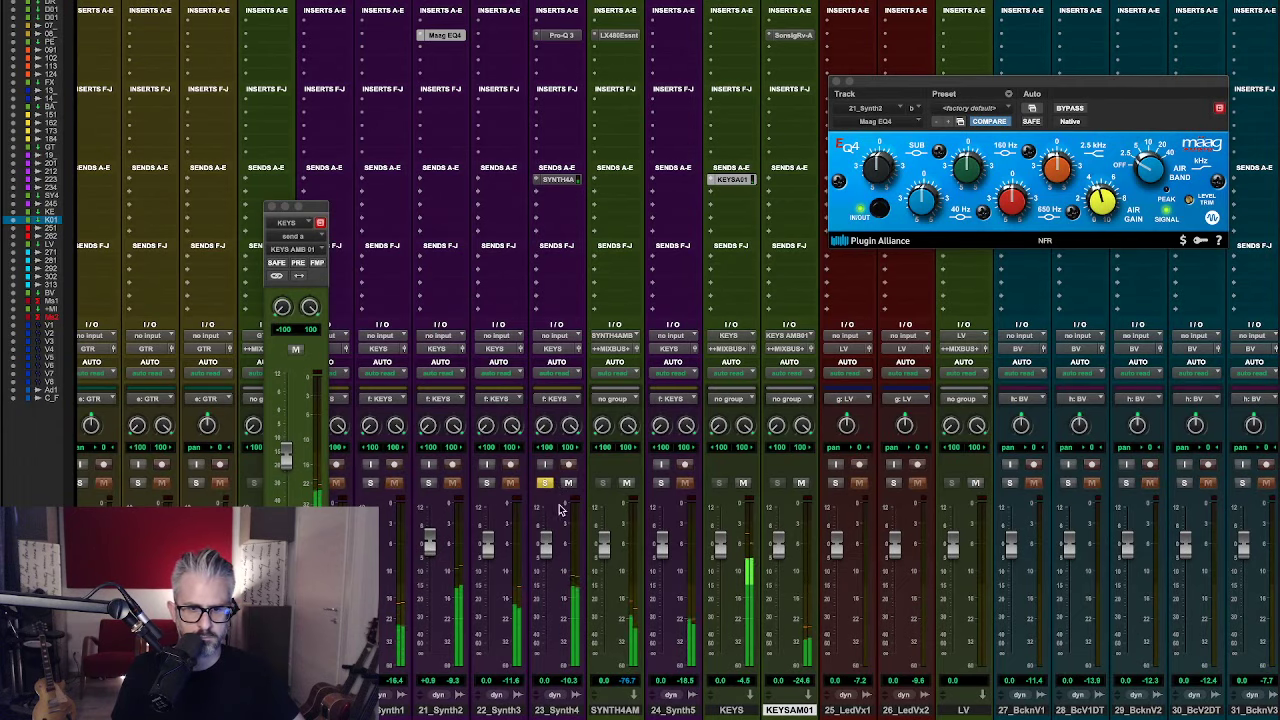
{"action": "left_click", "coordinate": [575, 25]}
{"action": "left_click", "coordinate": [486, 50]}
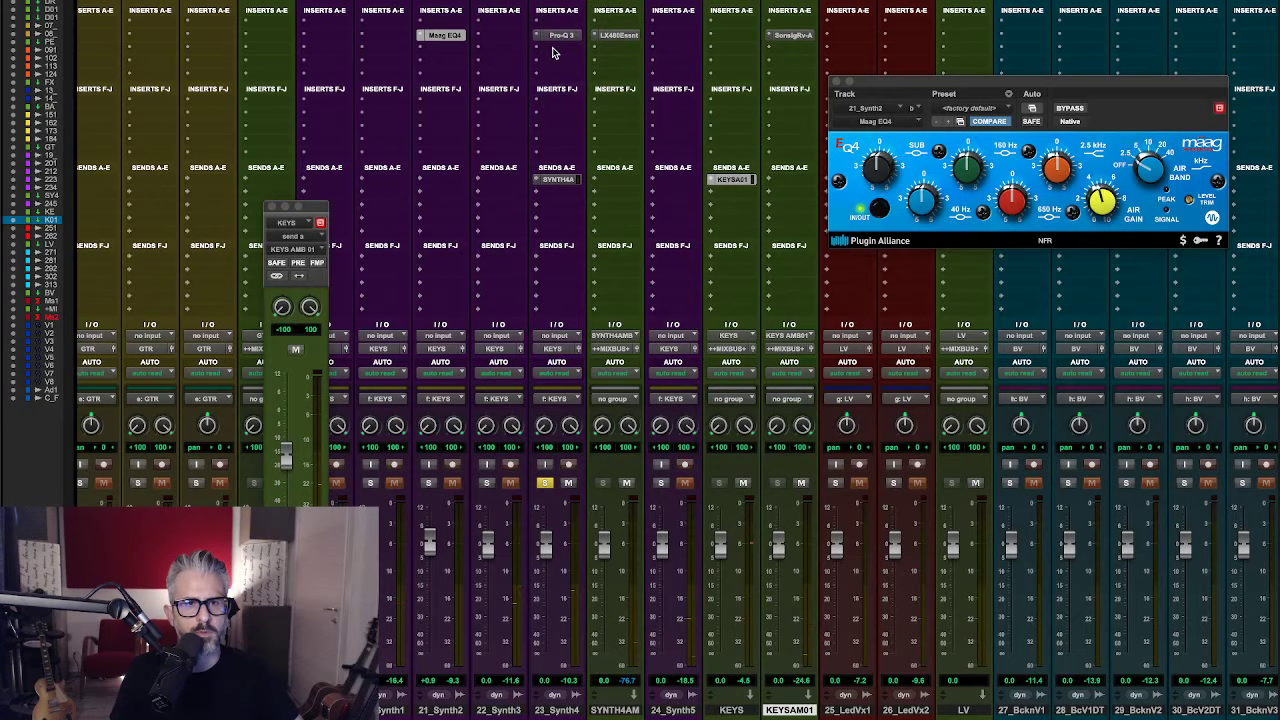
{"action": "left_click", "coordinate": [556, 48]}
{"action": "left_click", "coordinate": [578, 24]}
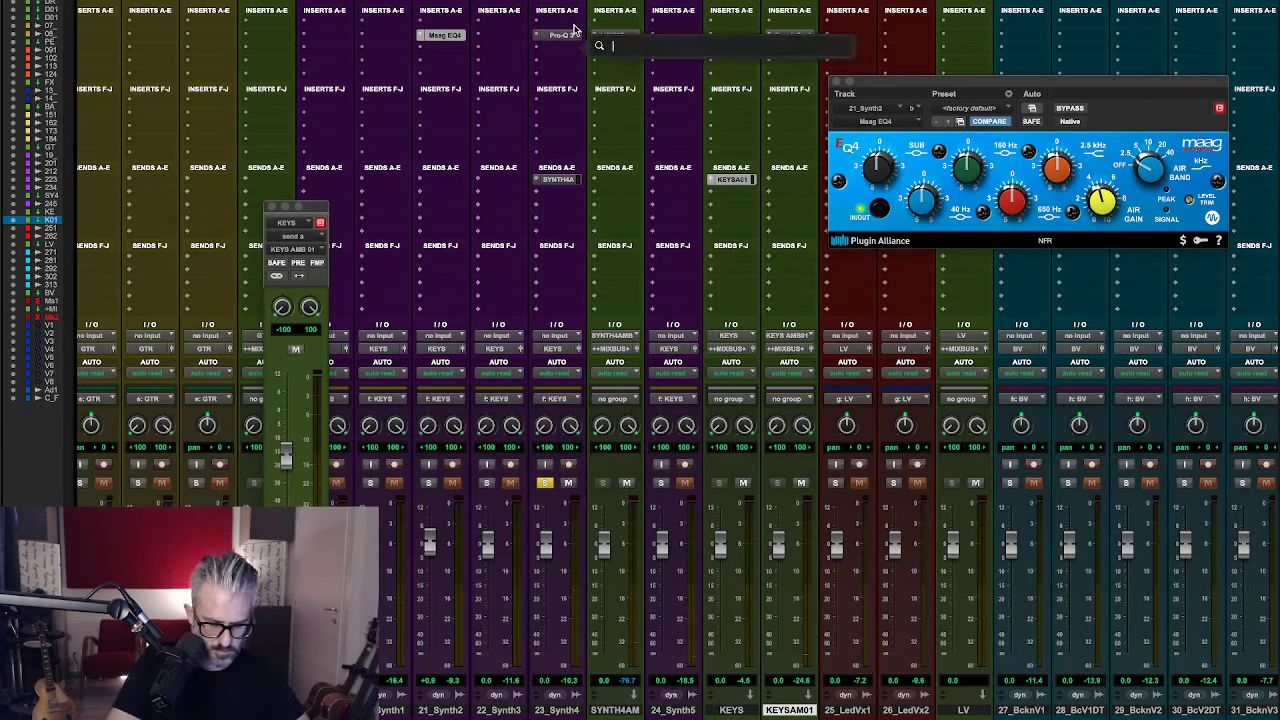
{"action": "type", "text": "1176"}
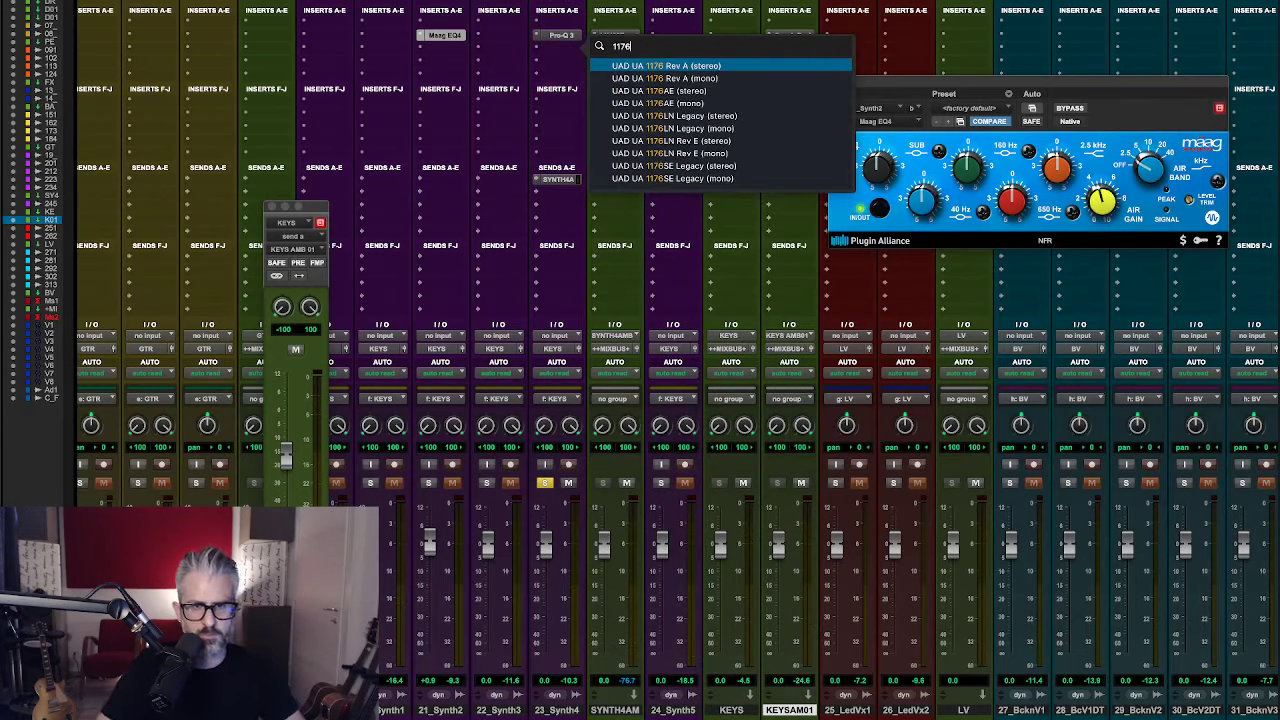
{"action": "left_click", "coordinate": [672, 116]}
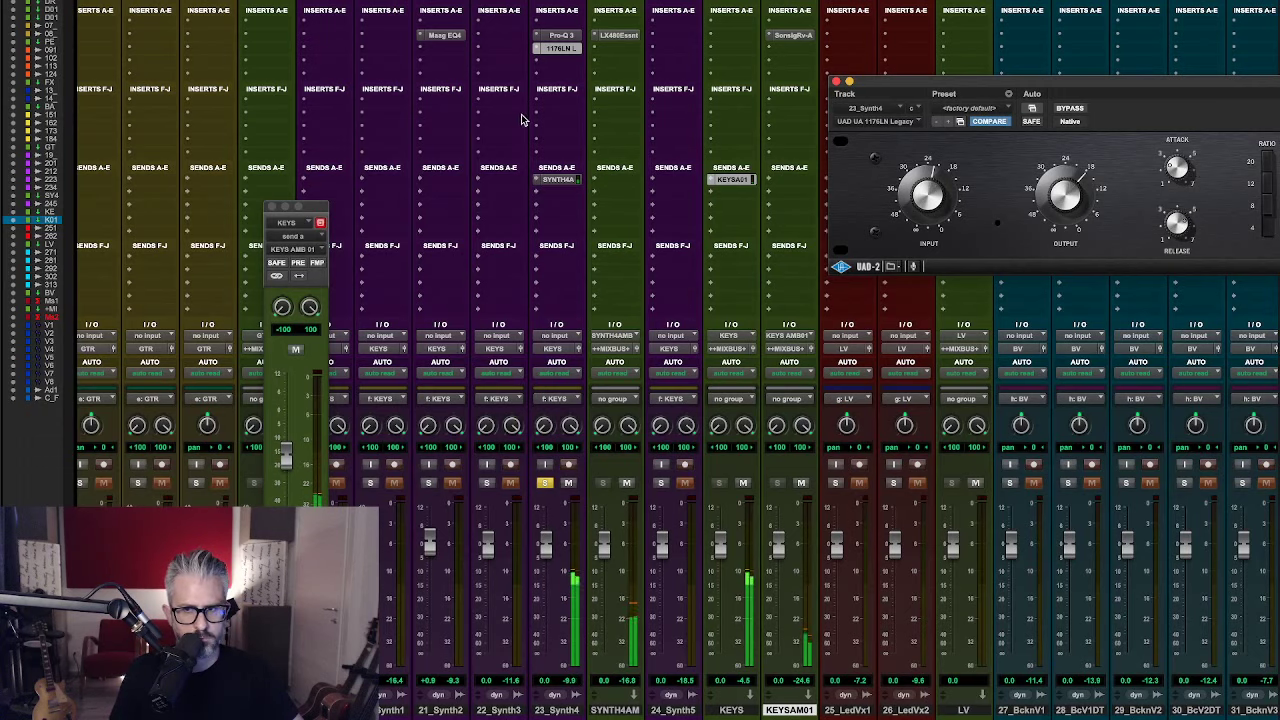
{"action": "left_click", "coordinate": [544, 483]}
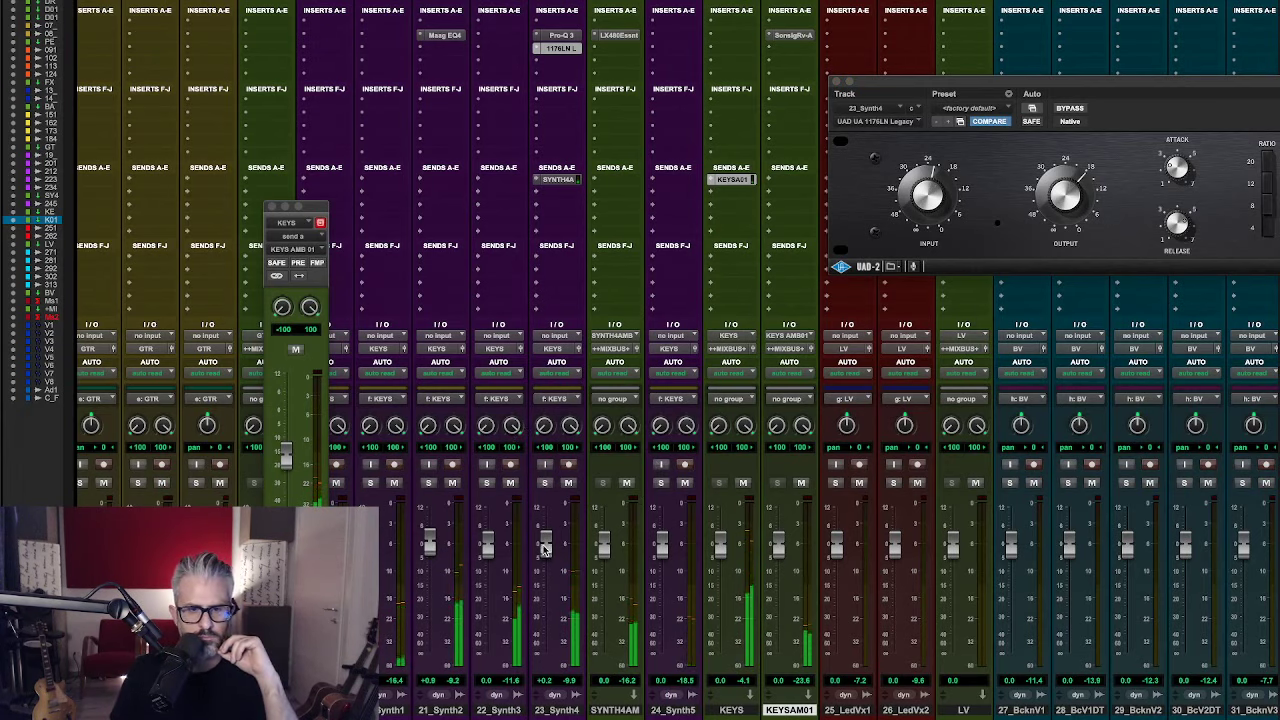
{"action": "left_click_drag", "start_coordinate": [545, 551], "coordinate": [545, 548]}
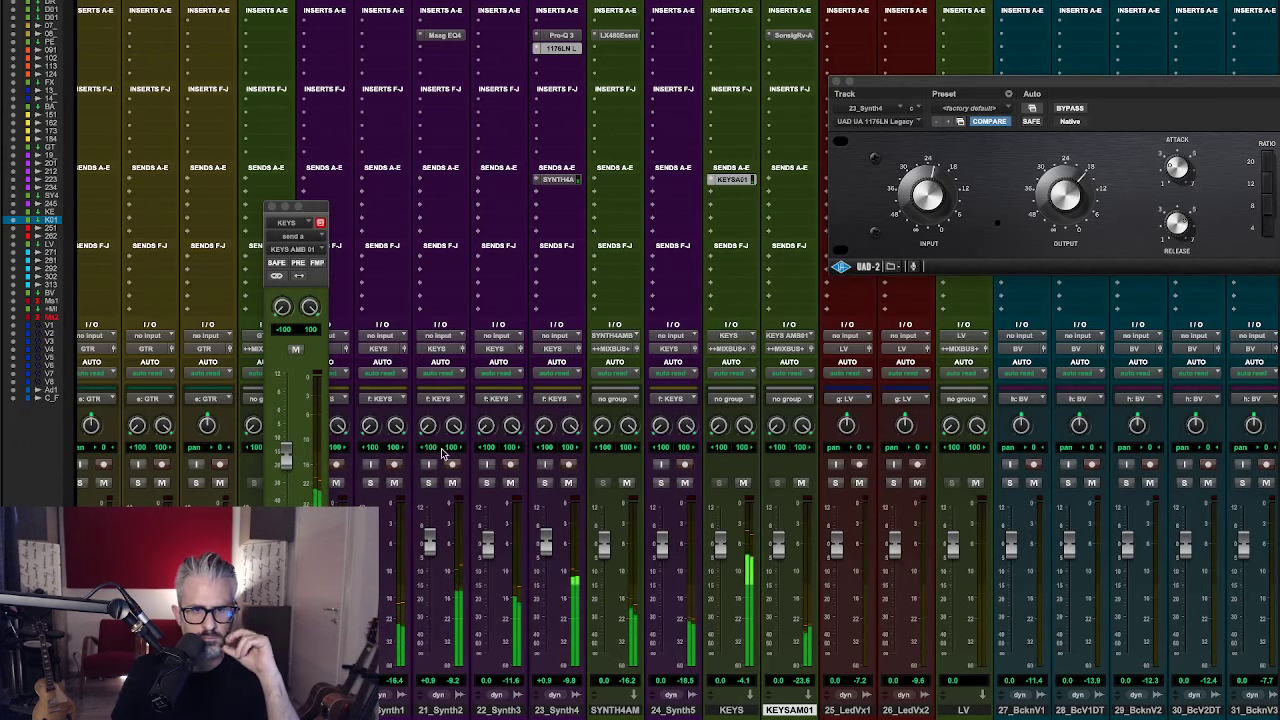
- In 23_Synth4's Pro-Q 3, add a slight low-mid cut and set the upper bell band to about 1170 Hz and +1.57 dB
{"action": "left_click", "coordinate": [557, 35]}
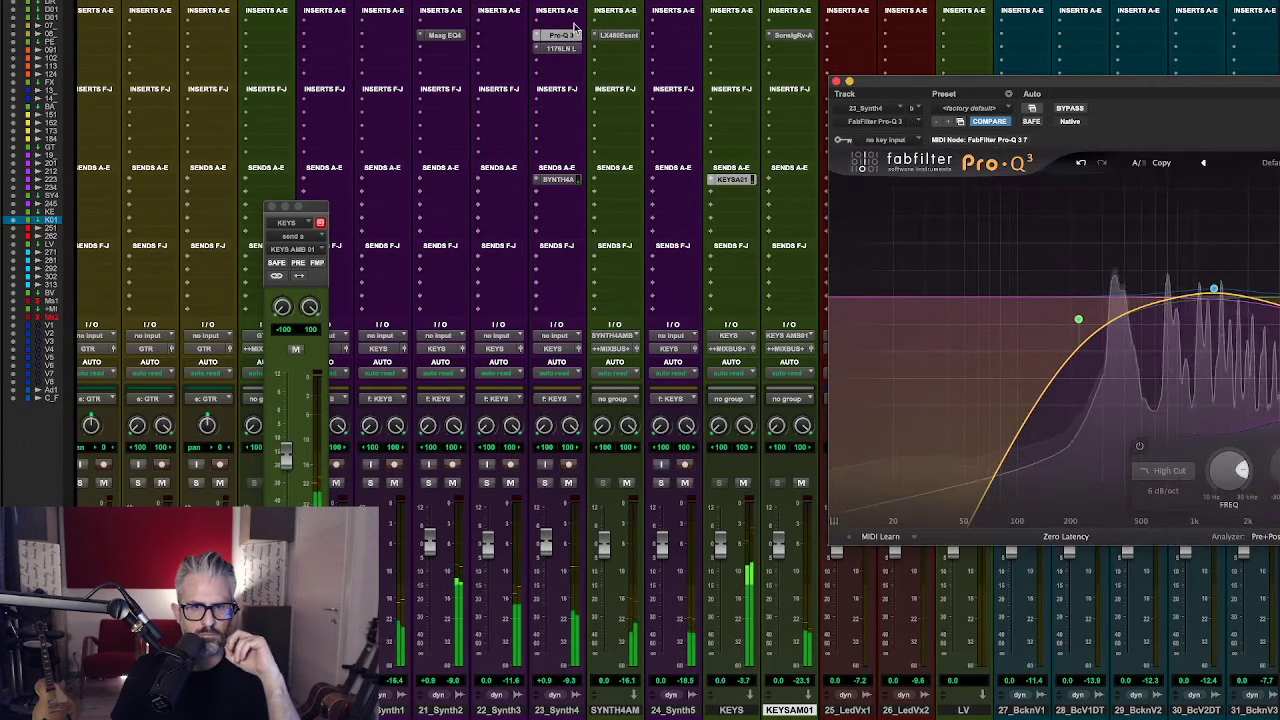
{"action": "left_click", "coordinate": [1126, 311]}
{"action": "left_click_drag", "start_coordinate": [1213, 289], "coordinate": [1214, 271]}
{"action": "left_click", "coordinate": [1279, 297]}
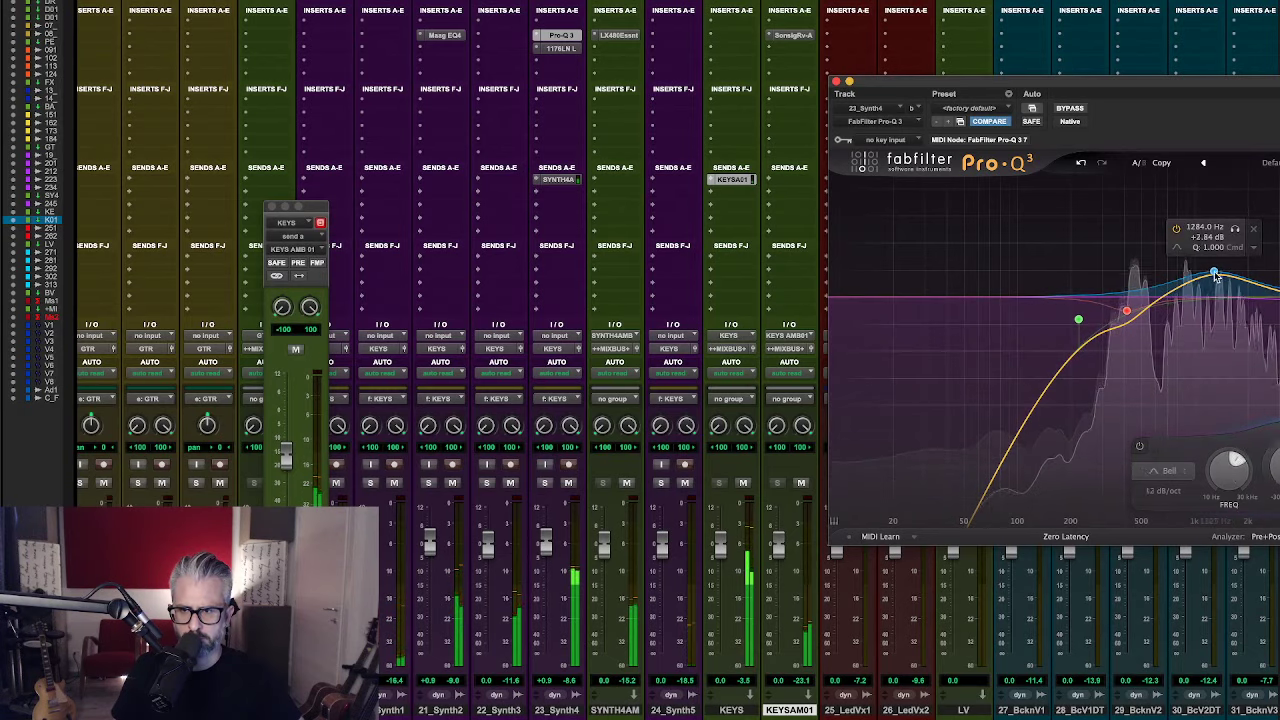
{"action": "left_click_drag", "start_coordinate": [1214, 271], "coordinate": [1207, 283]}
{"action": "left_click", "coordinate": [1279, 297]}
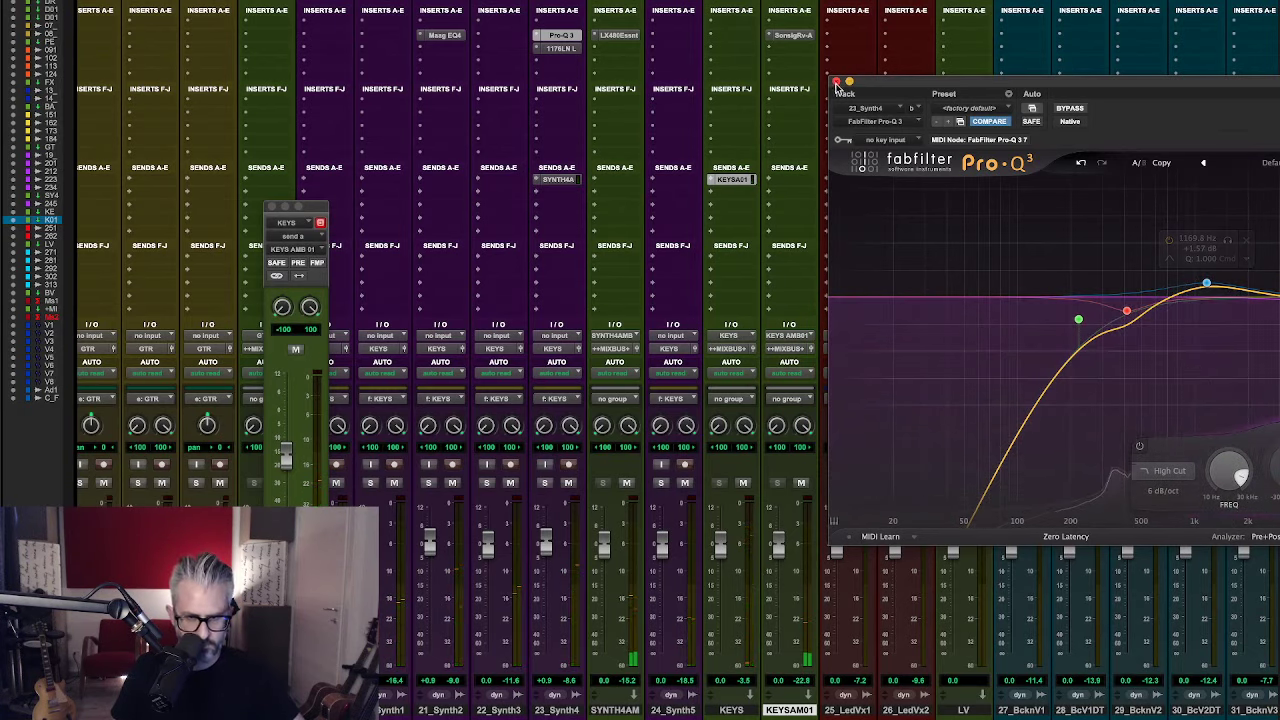
{"action": "left_click", "coordinate": [838, 81]}
- Reorder the ++MIXBUS inserts so the Ox Inflator sits directly before Gullfoss, and play back the mix briefly
{"action": "scroll", "coordinate": [828, 220], "scroll_direction": "right", "scroll_amount": 10}
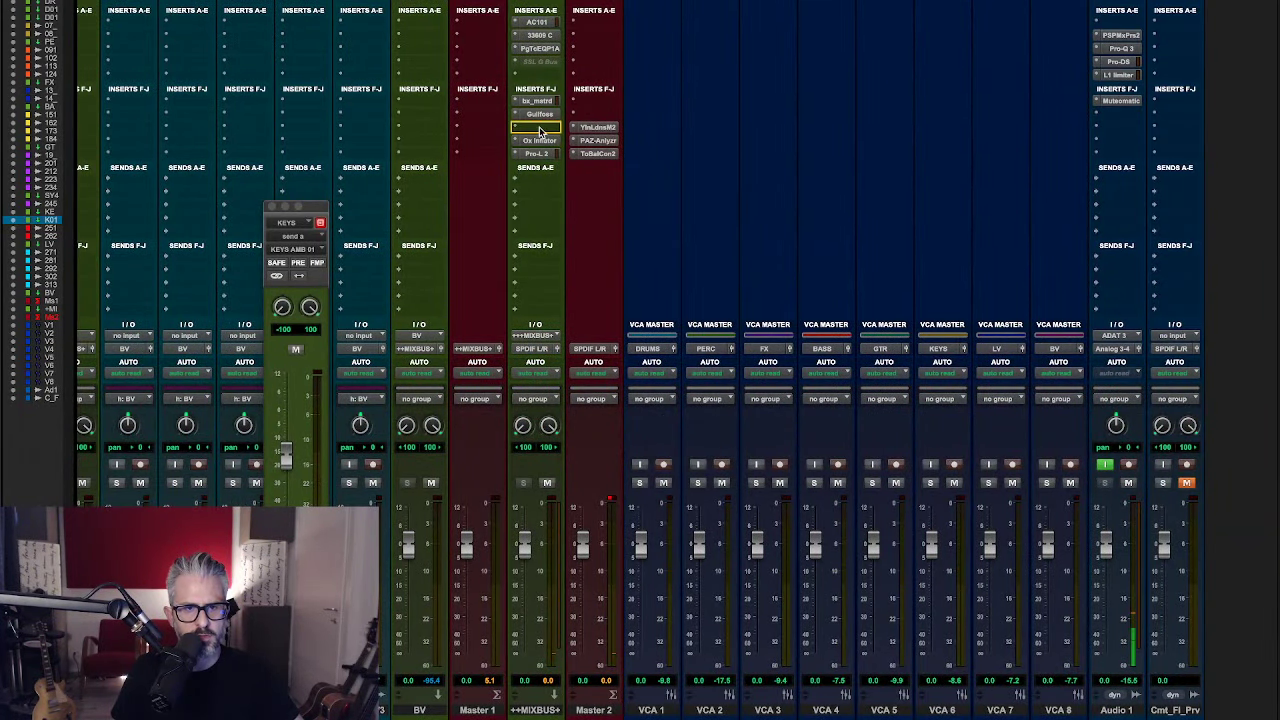
{"action": "mouse_move", "coordinate": [540, 130]}
{"action": "left_mouse_down"}
{"action": "mouse_move", "coordinate": [541, 115]}
{"action": "mouse_move", "coordinate": [542, 130]}
{"action": "left_mouse_up"}
{"action": "key", "text": "space"}
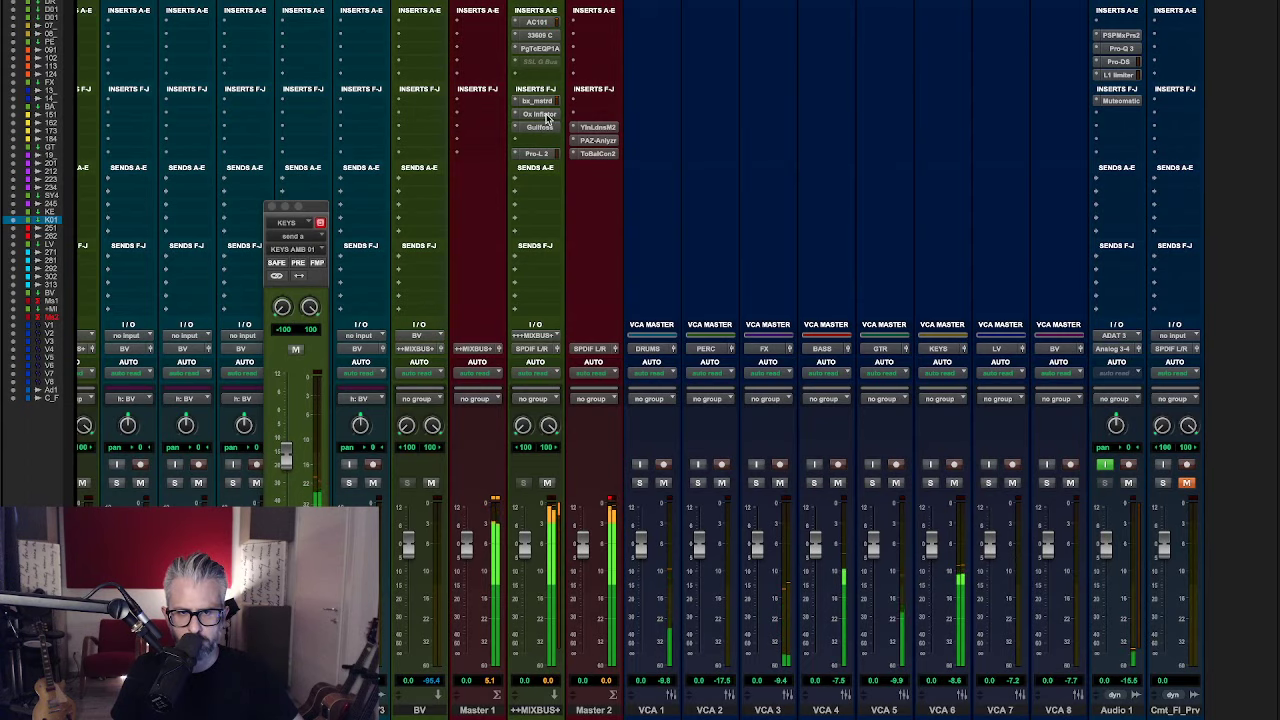
{"action": "key", "text": "space"}
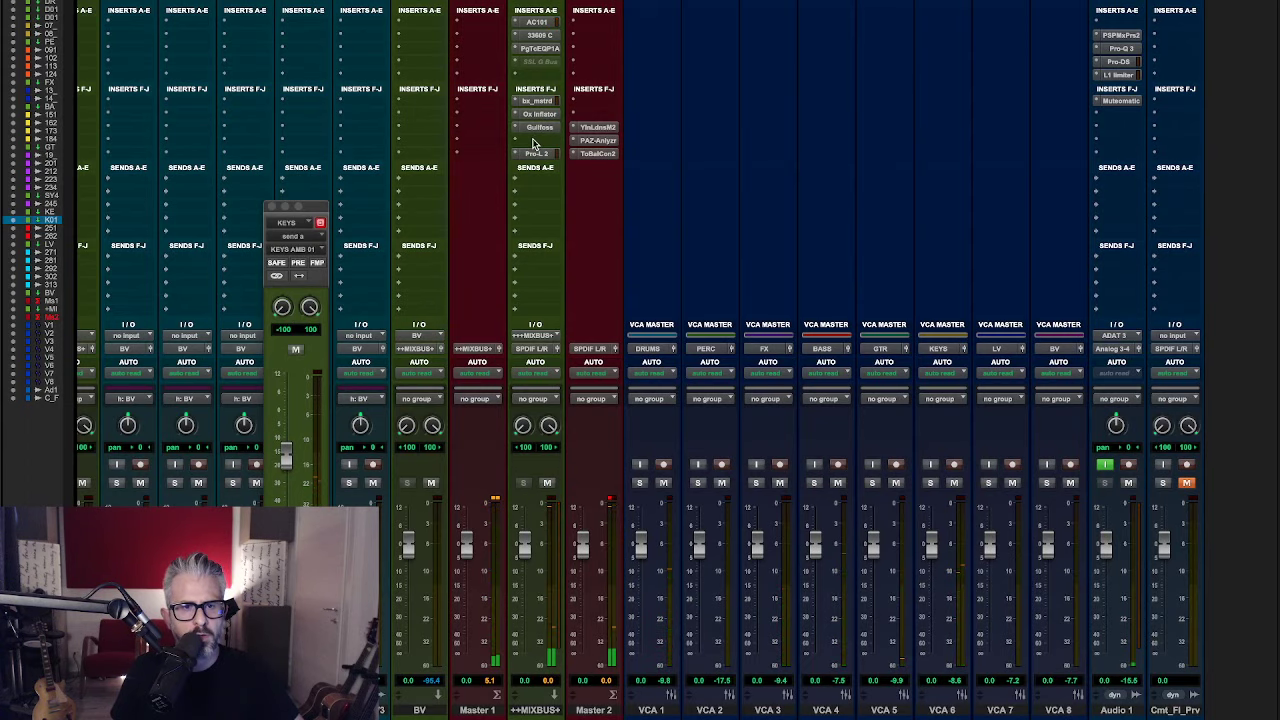
- Insert the OTT multiband compressor on ++MIXBUS between Gullfoss and Pro-L 2
{"action": "left_click", "coordinate": [533, 143]}
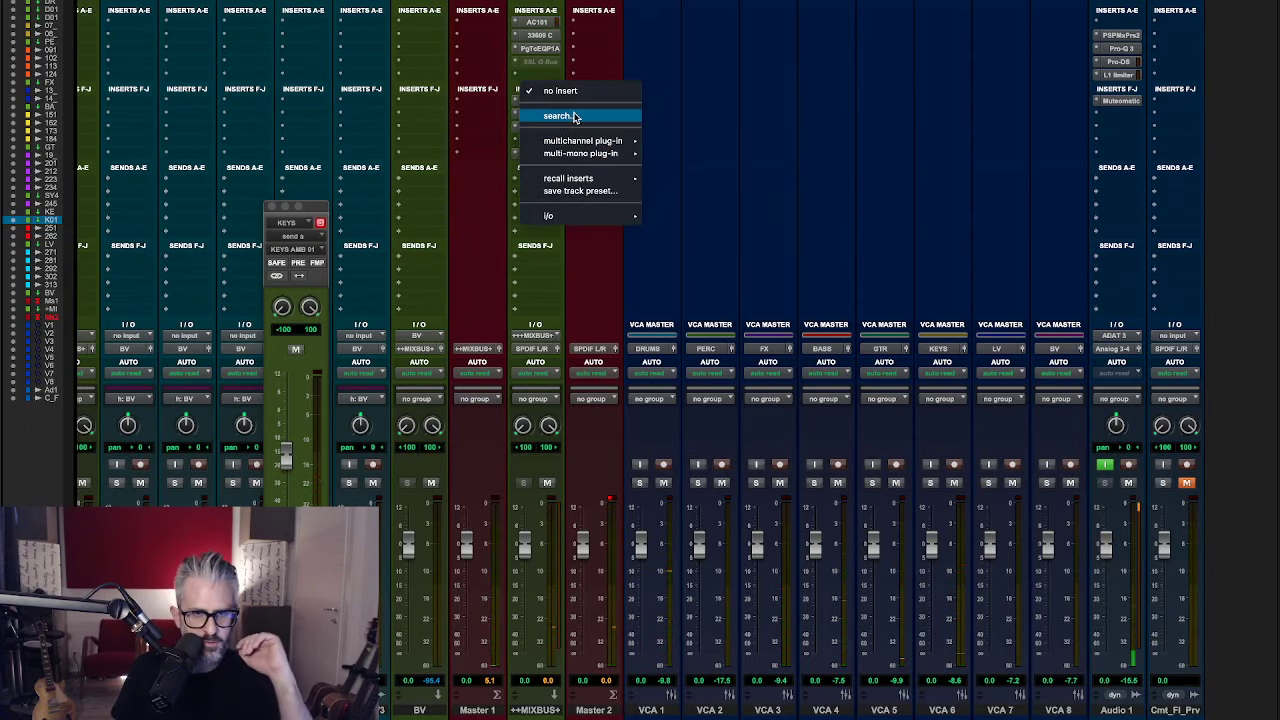
{"action": "left_click", "coordinate": [558, 115]}
{"action": "type", "text": "o"}
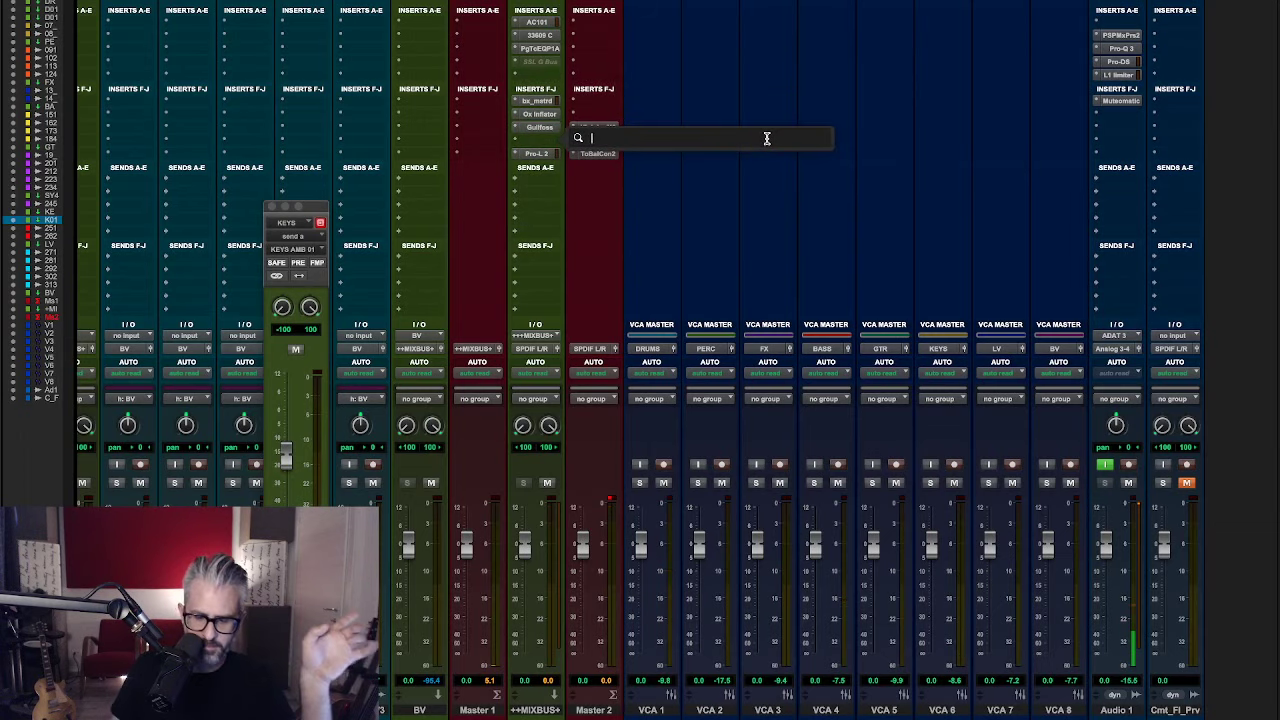
{"action": "type", "text": "tt"}
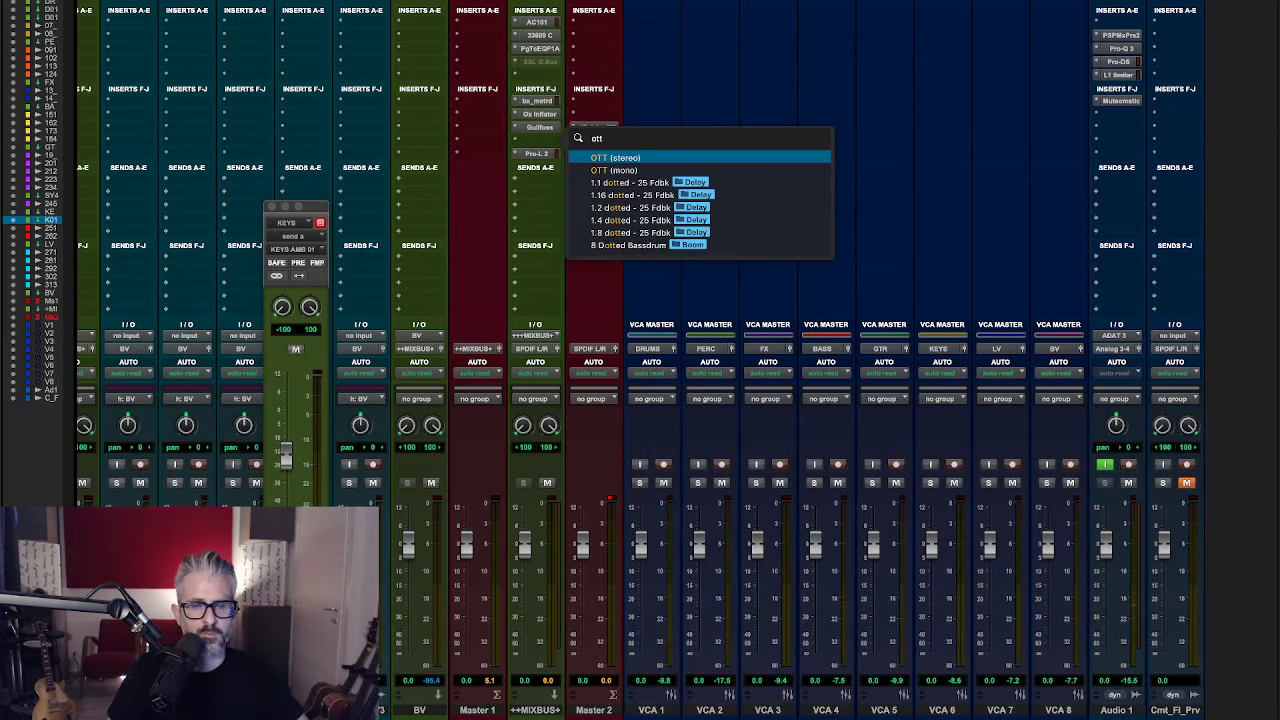
{"action": "left_click", "coordinate": [726, 166]}
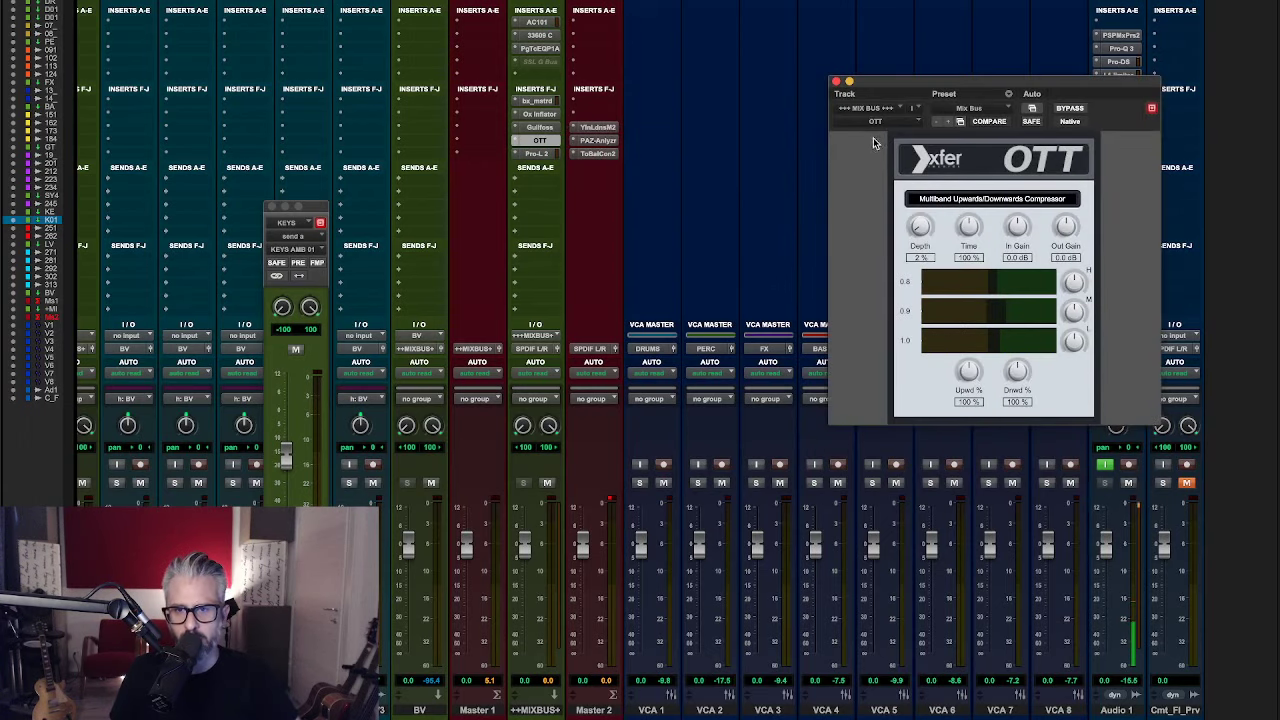
{"action": "left_click_drag", "start_coordinate": [968, 87], "coordinate": [646, 126]}
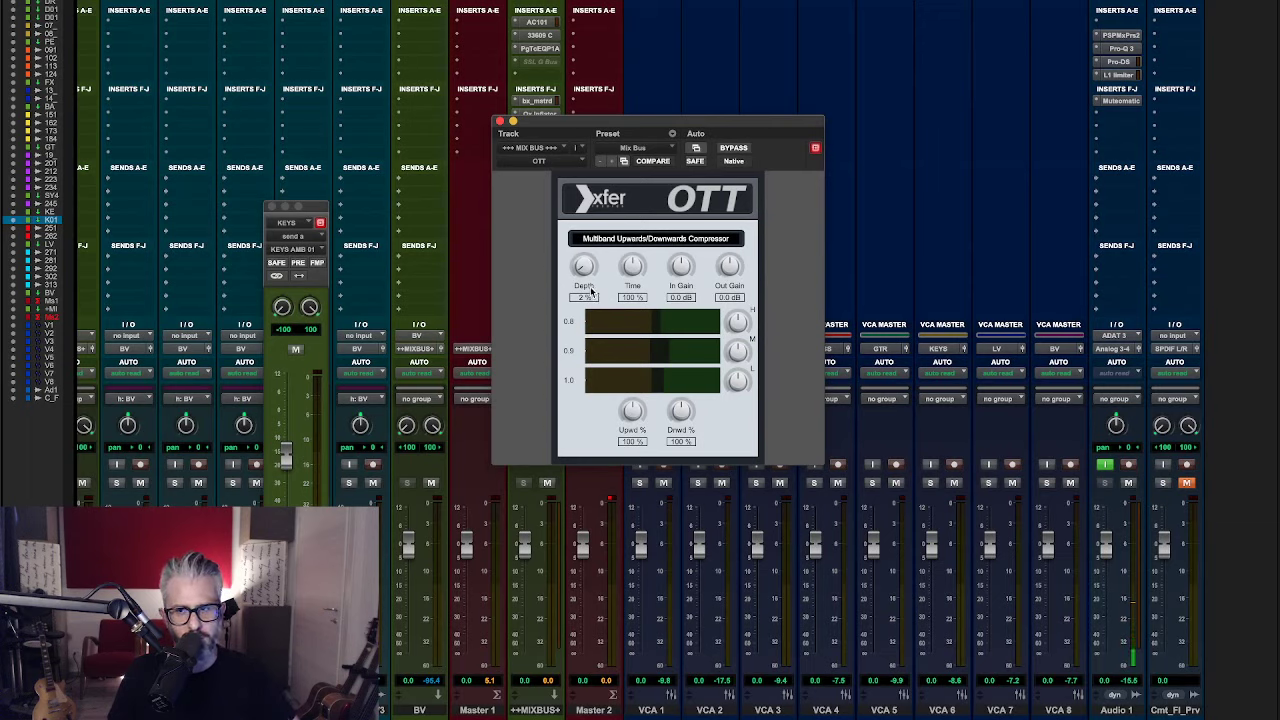
- Play the mix and lower the Master 1 fader to -3.3 dB
{"action": "key", "text": "space"}
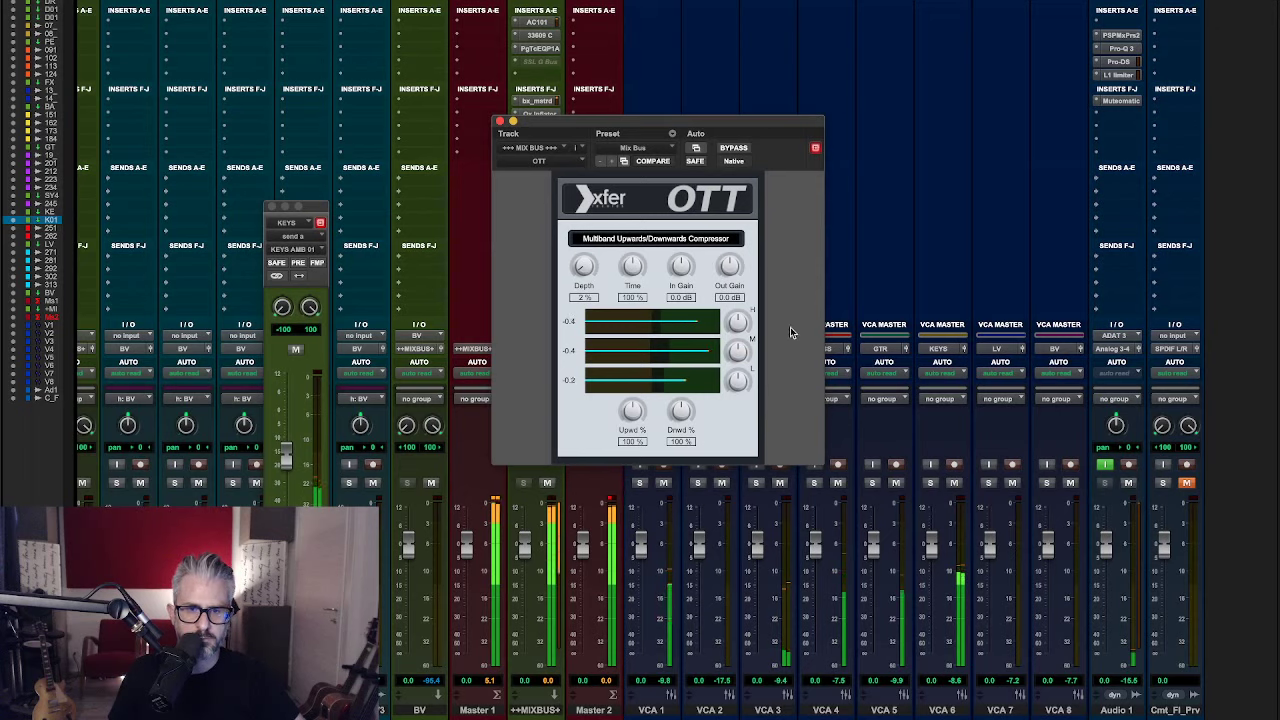
{"action": "left_click", "coordinate": [471, 555]}
{"action": "left_click_drag", "start_coordinate": [471, 558], "coordinate": [466, 552]}
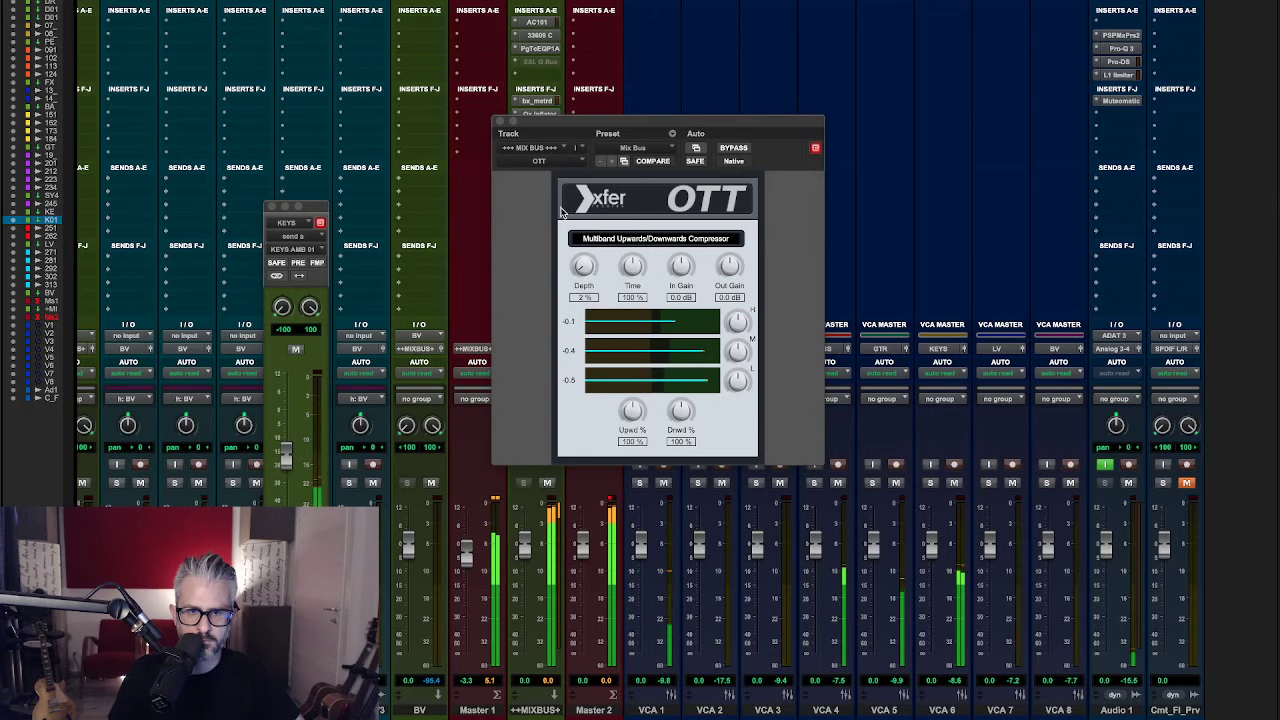
- Fine-tune the band controls of the OTT on the mix bus
{"action": "left_click_drag", "start_coordinate": [739, 330], "coordinate": [741, 326]}
{"action": "left_click", "coordinate": [741, 326]}
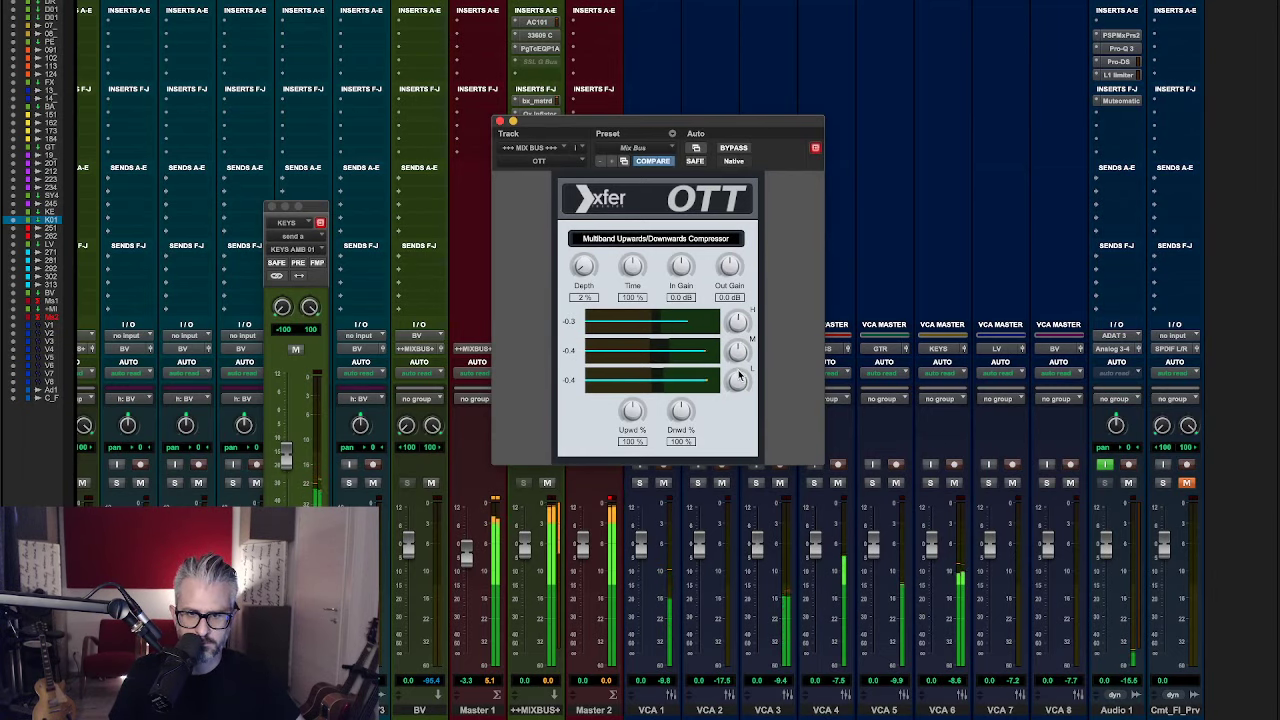
{"action": "left_click_drag", "start_coordinate": [537, 121], "coordinate": [787, 135]}
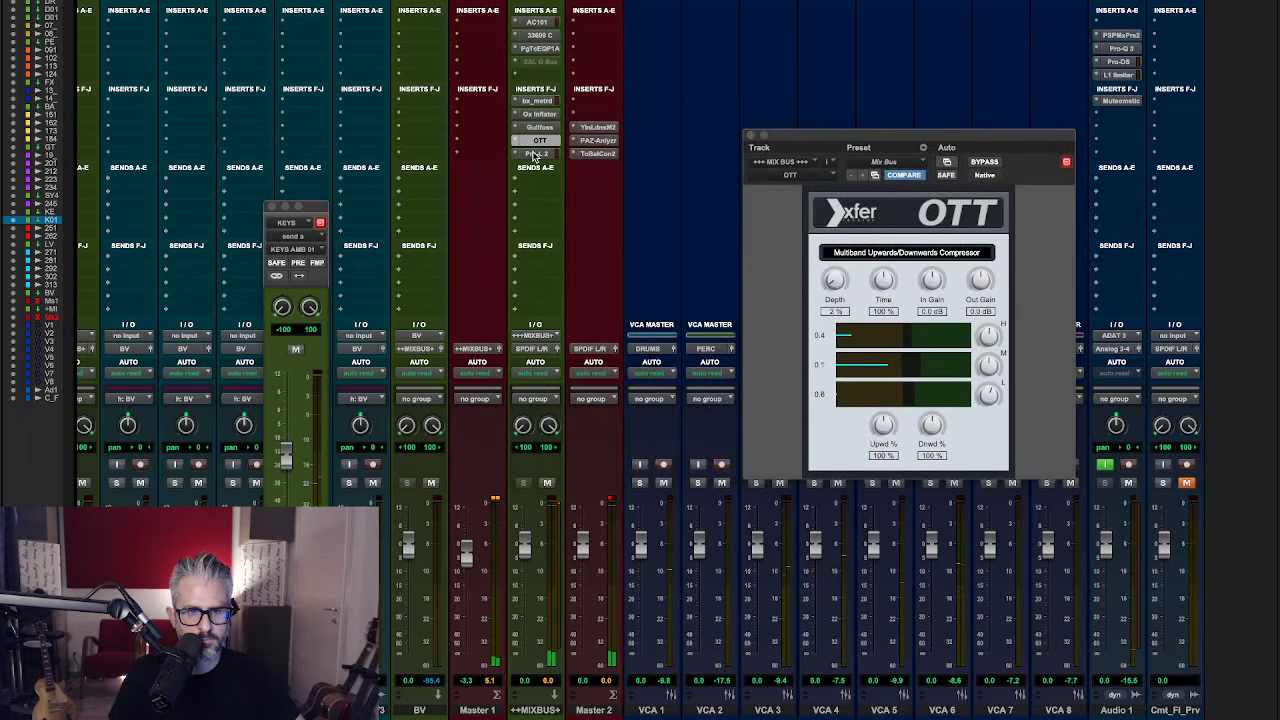
- Set the mix bus Pro-L 2 limiter to the Dynamic style and raise its gain to +0.6 dB during playback
{"action": "left_click", "coordinate": [537, 153]}
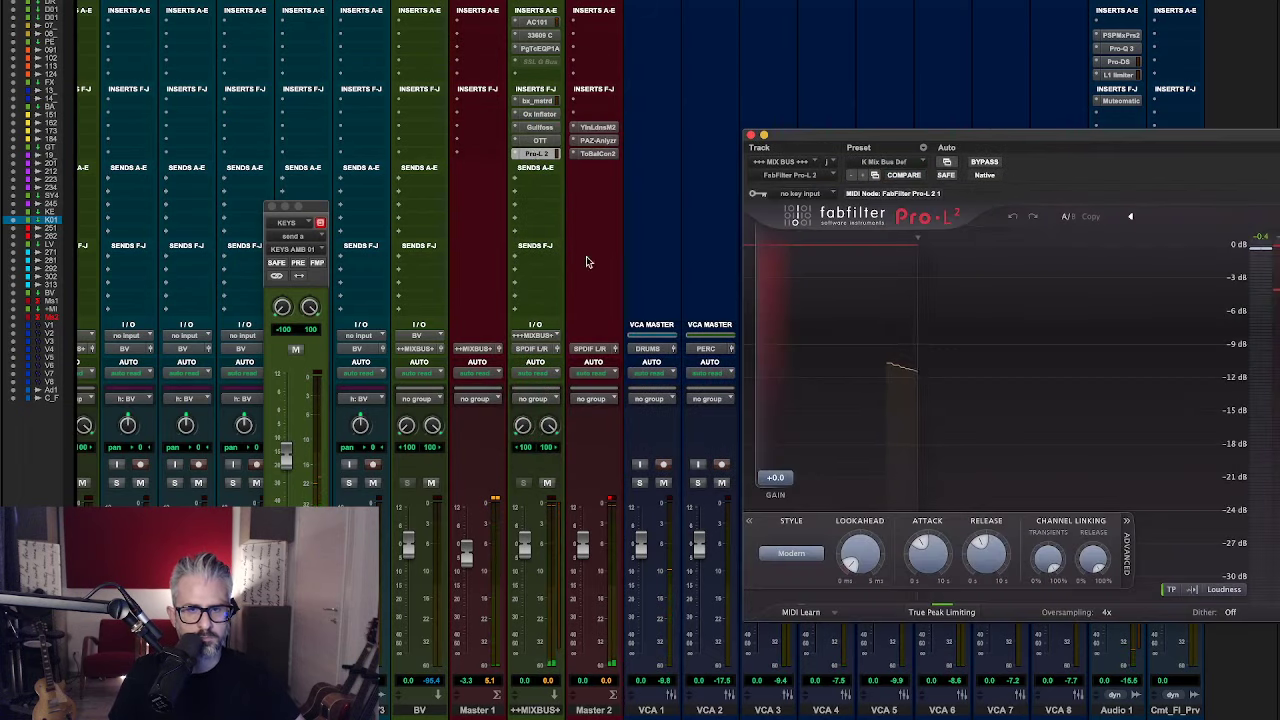
{"action": "left_click", "coordinate": [810, 561]}
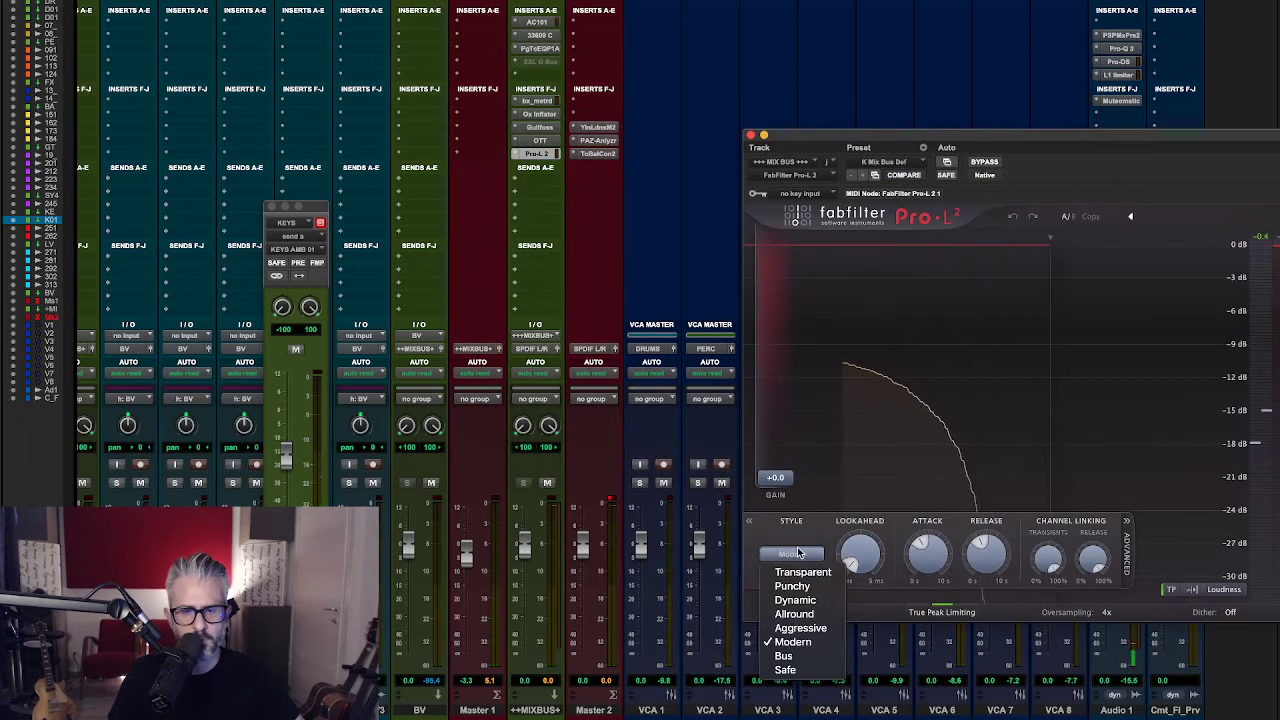
{"action": "left_click", "coordinate": [814, 600]}
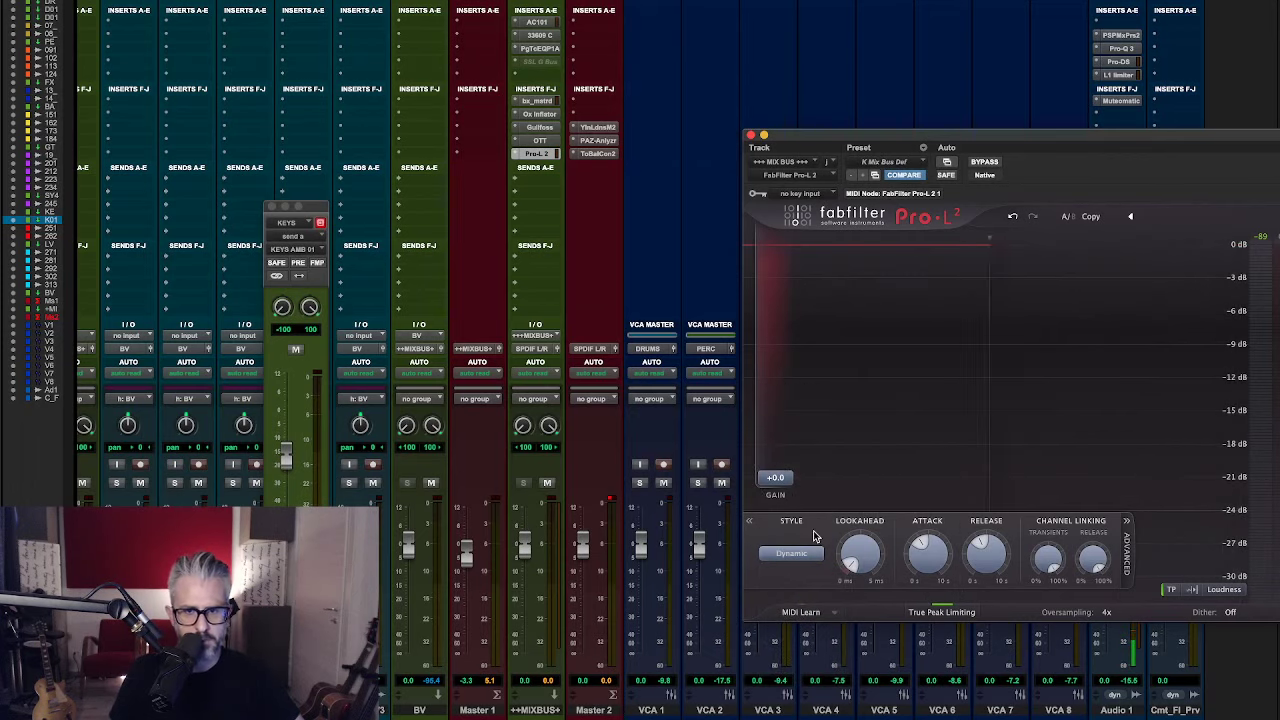
{"action": "key", "text": "space"}
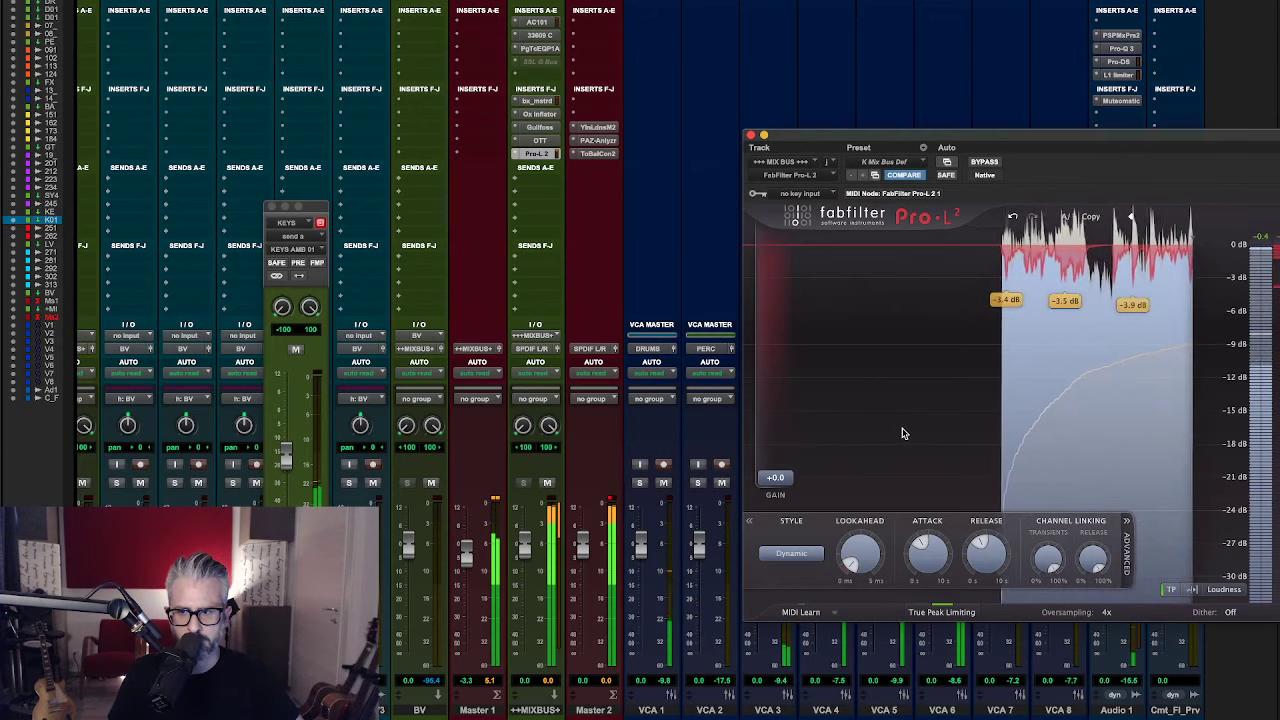
{"action": "left_click_drag", "start_coordinate": [782, 479], "coordinate": [782, 474]}
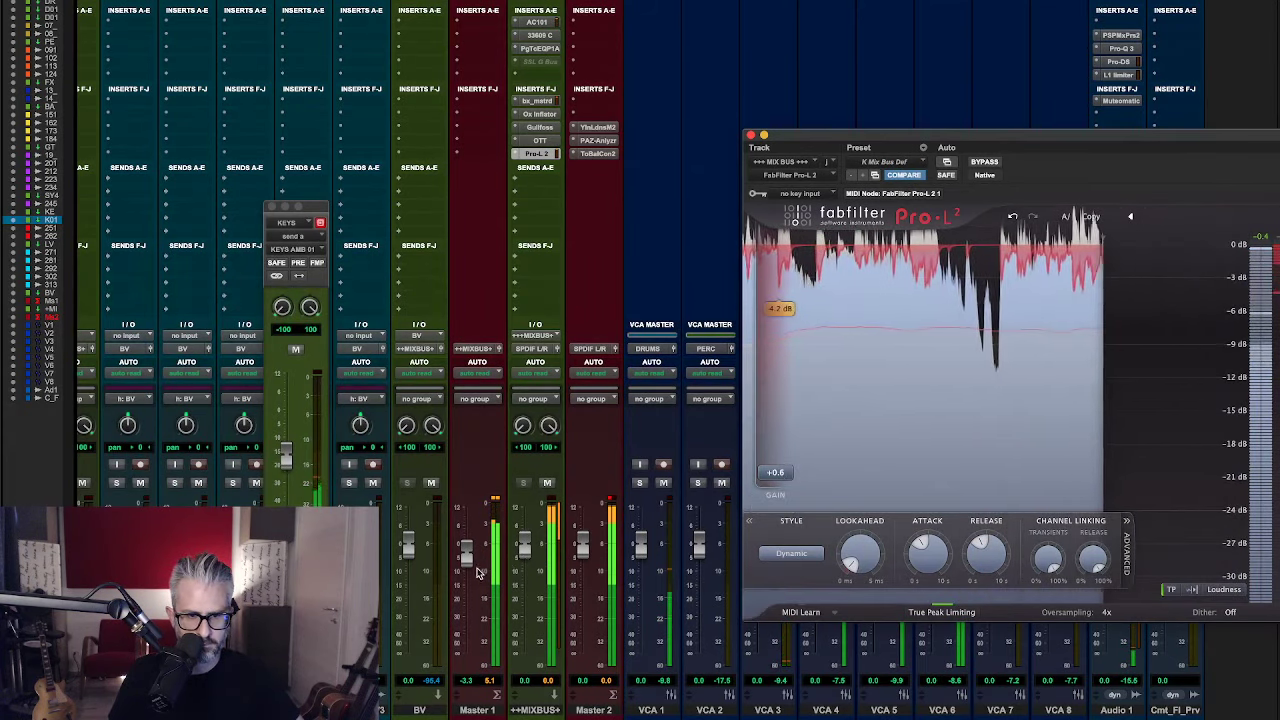
- Lower the Master 1 fader to -4.1 dB and close the Pro-L 2 and KEYS send windows
{"action": "left_click_drag", "start_coordinate": [467, 556], "coordinate": [467, 560]}
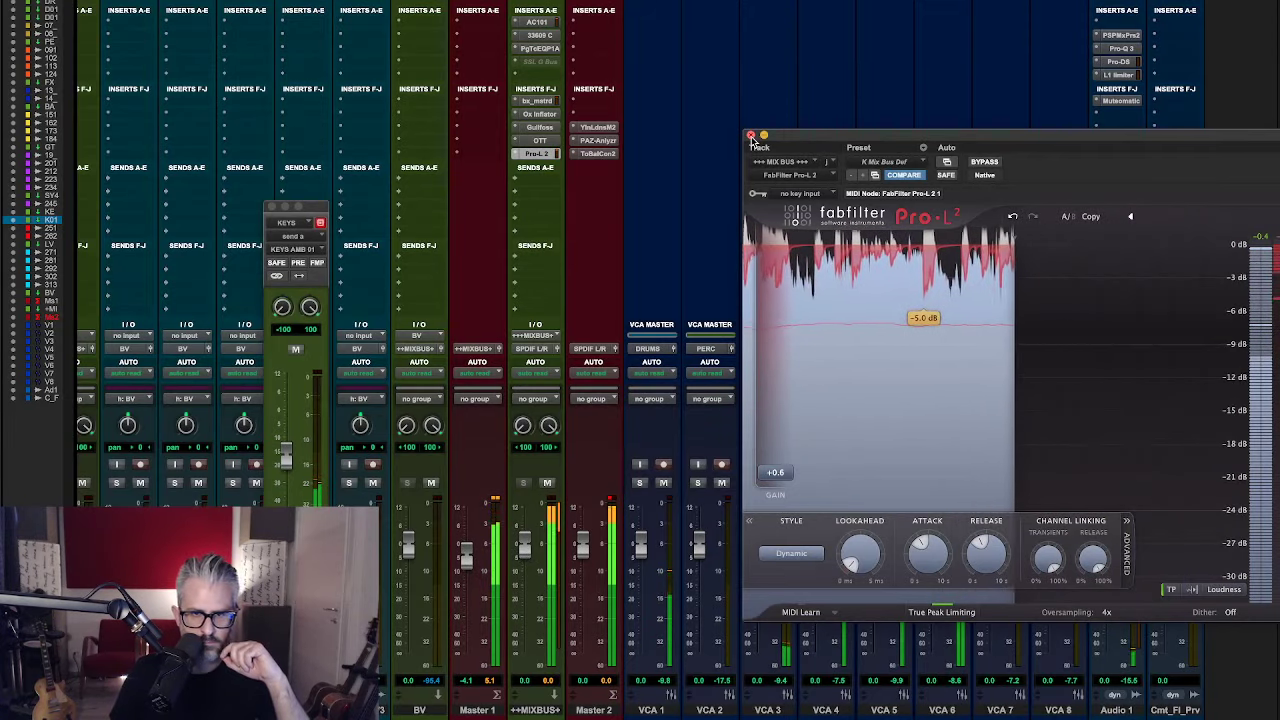
{"action": "left_click", "coordinate": [750, 136]}
{"action": "scroll", "coordinate": [457, 316], "scroll_direction": "left", "scroll_amount": 10}
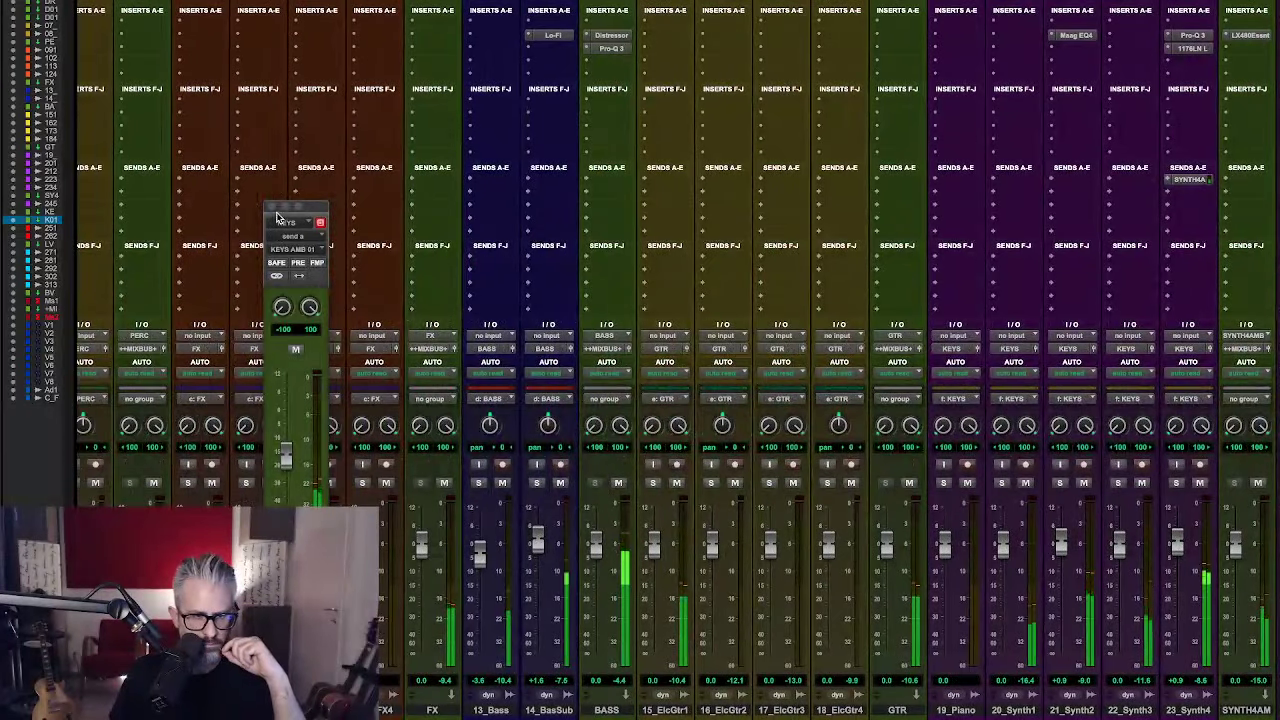
{"action": "left_click", "coordinate": [271, 207]}
- Check the OTT on the mix bus during playback, then stop playback and close the plug-in
{"action": "scroll", "coordinate": [722, 365], "scroll_direction": "right", "scroll_amount": 10}
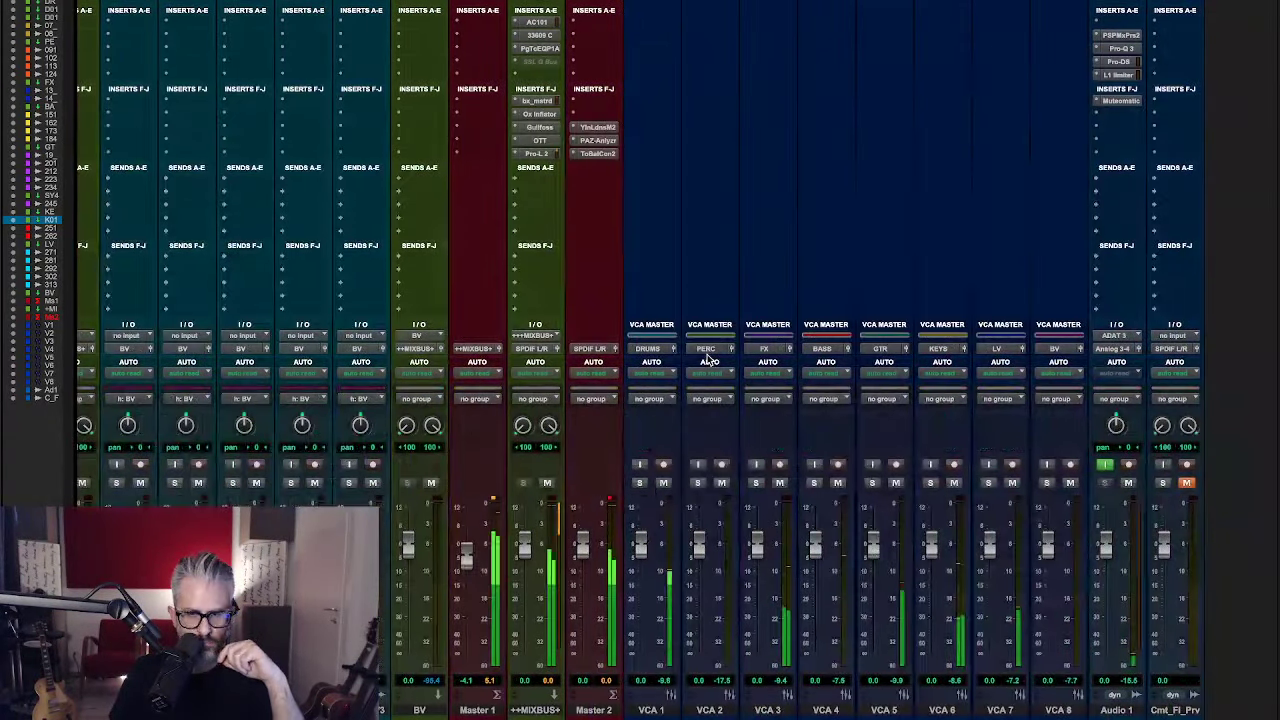
{"action": "left_click", "coordinate": [540, 141]}
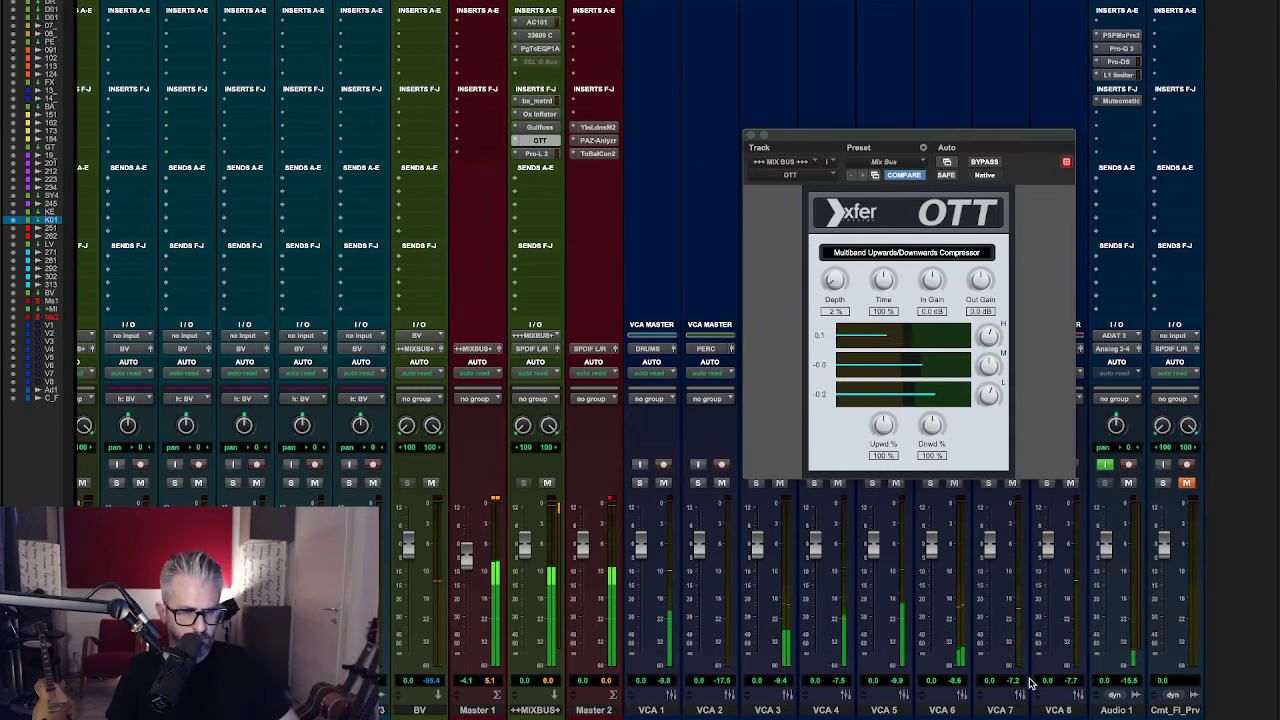
{"action": "key", "text": "space"}
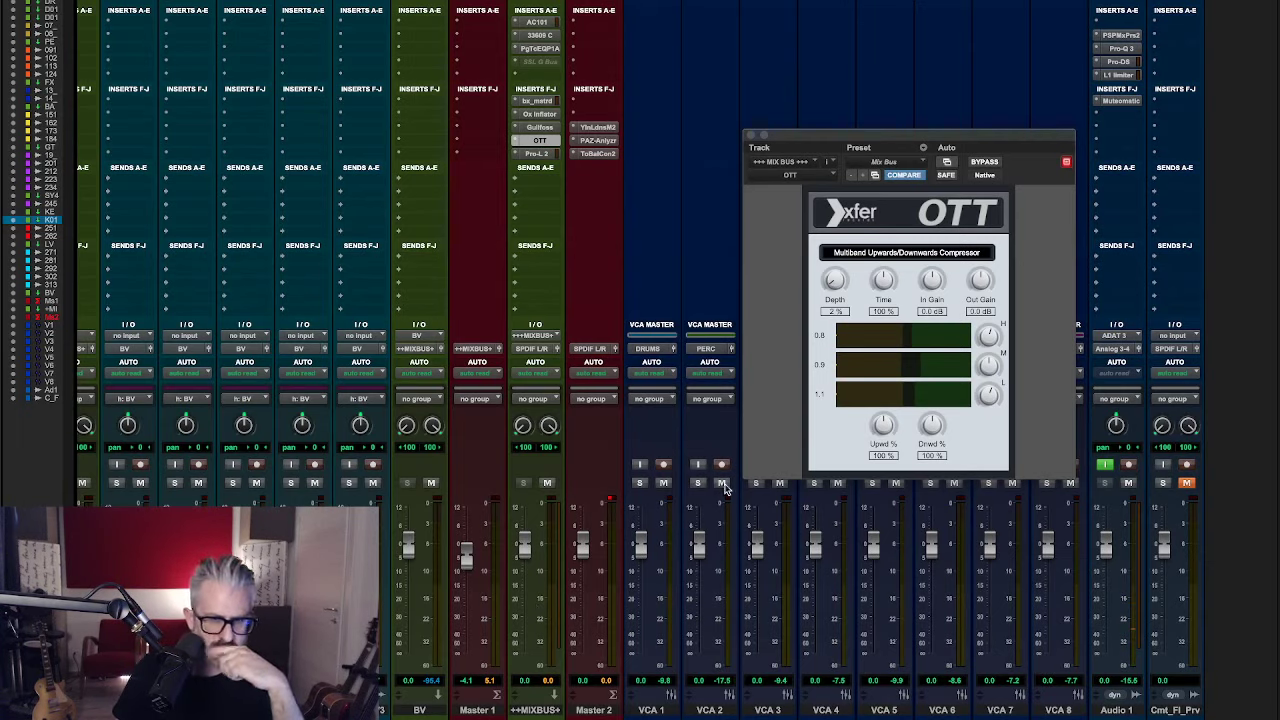
{"action": "left_click", "coordinate": [751, 135]}
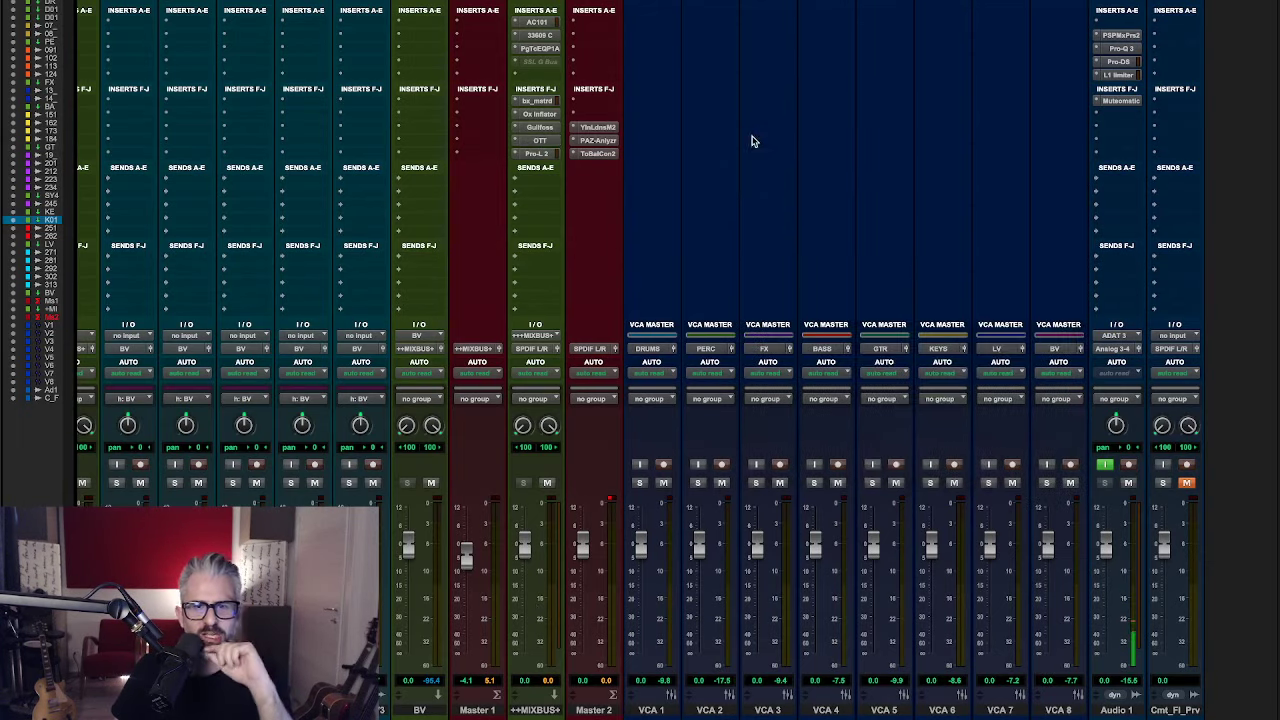
{"action": "scroll", "coordinate": [741, 197], "scroll_direction": "left", "scroll_amount": 10}
{"action": "scroll", "coordinate": [741, 203], "scroll_direction": "right", "scroll_amount": 2}
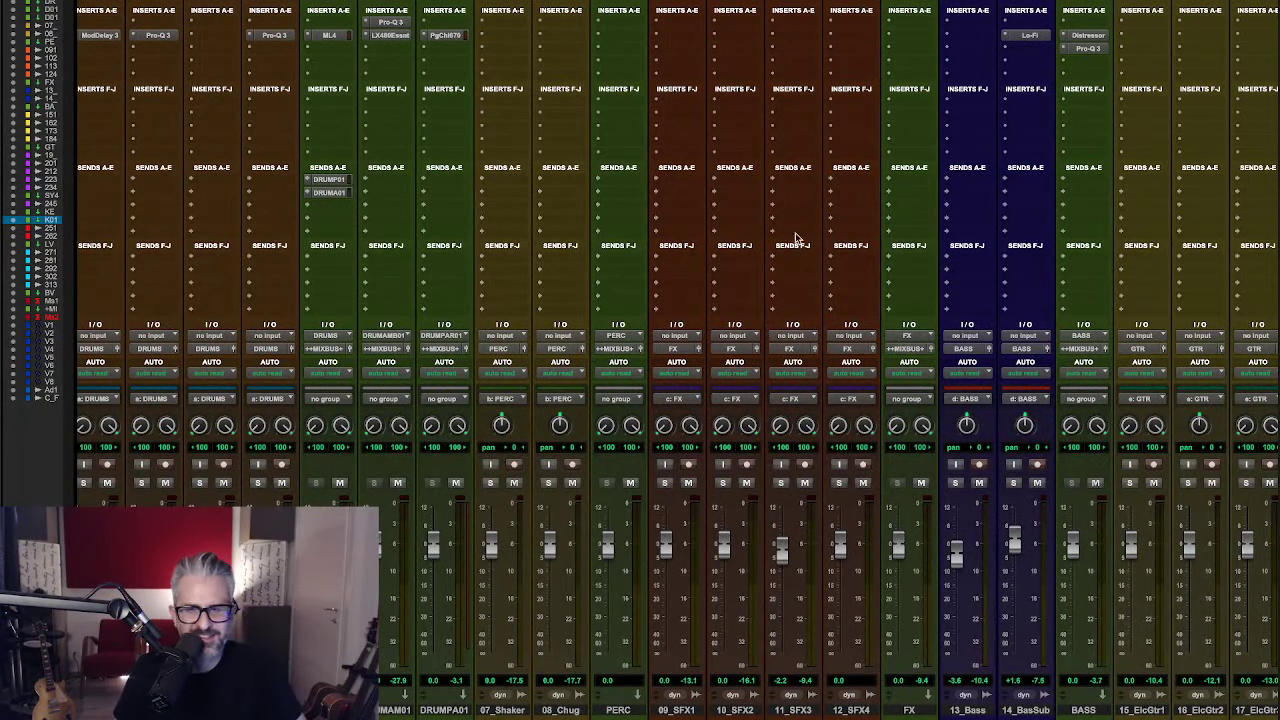
{"action": "scroll", "coordinate": [996, 275], "scroll_direction": "right", "scroll_amount": 15}
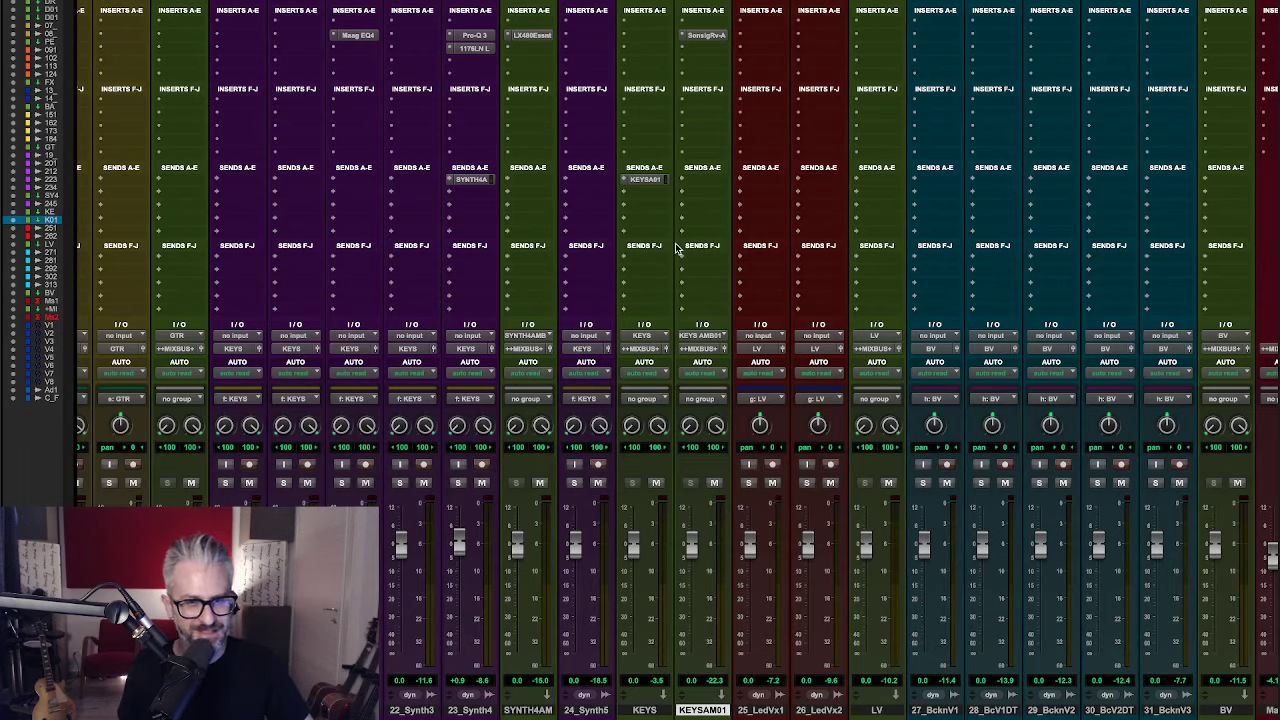
{"action": "scroll", "coordinate": [705, 195], "scroll_direction": "left", "scroll_amount": 3}
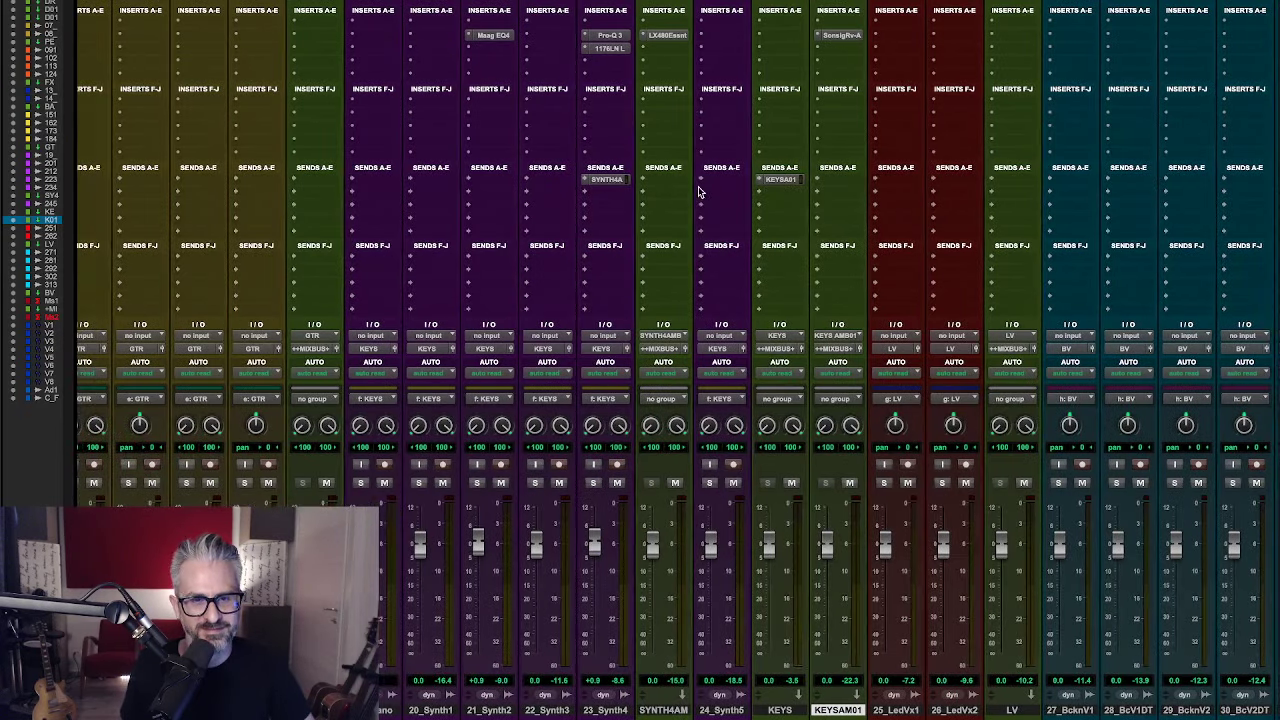
{"action": "scroll", "coordinate": [741, 198], "scroll_direction": "right", "scroll_amount": 3}
{"action": "scroll", "coordinate": [741, 198], "scroll_direction": "left", "scroll_amount": 4}
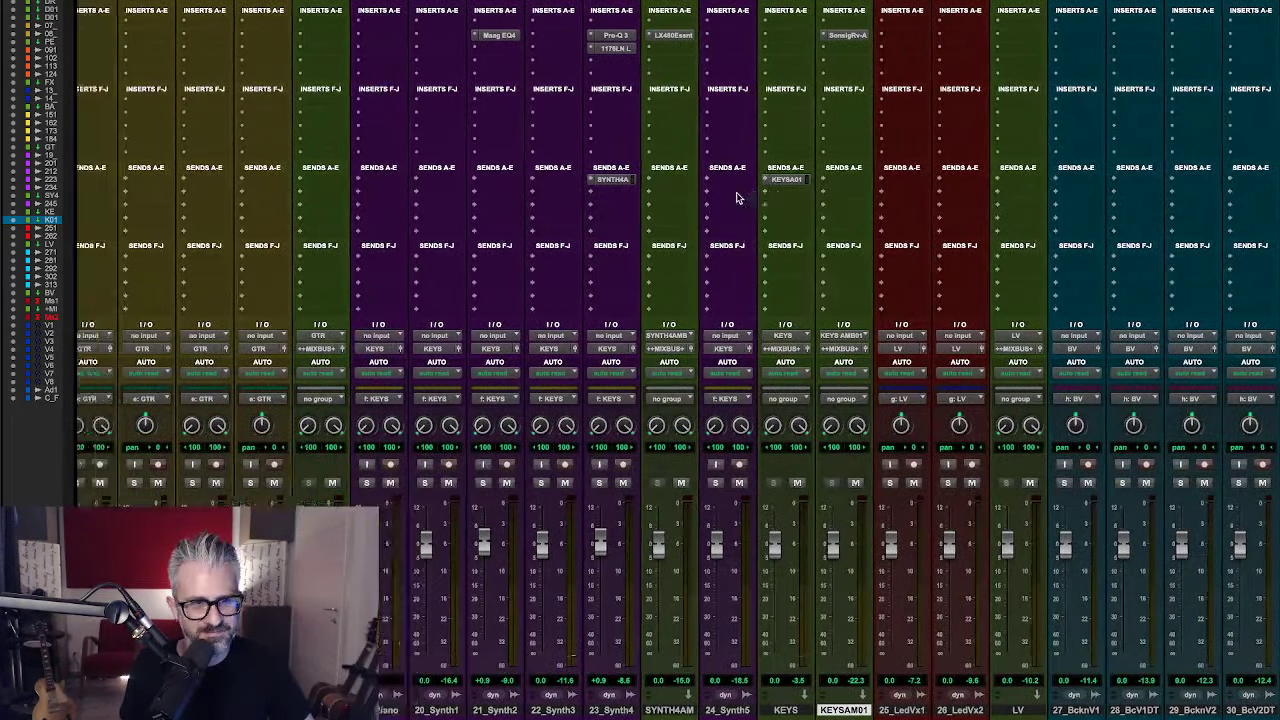
- Insert the stereo Lindell 80 Bus plug-in in the last insert slot of the DRUMS bus and close its window
{"action": "scroll", "coordinate": [290, 163], "scroll_direction": "left", "scroll_amount": 10}
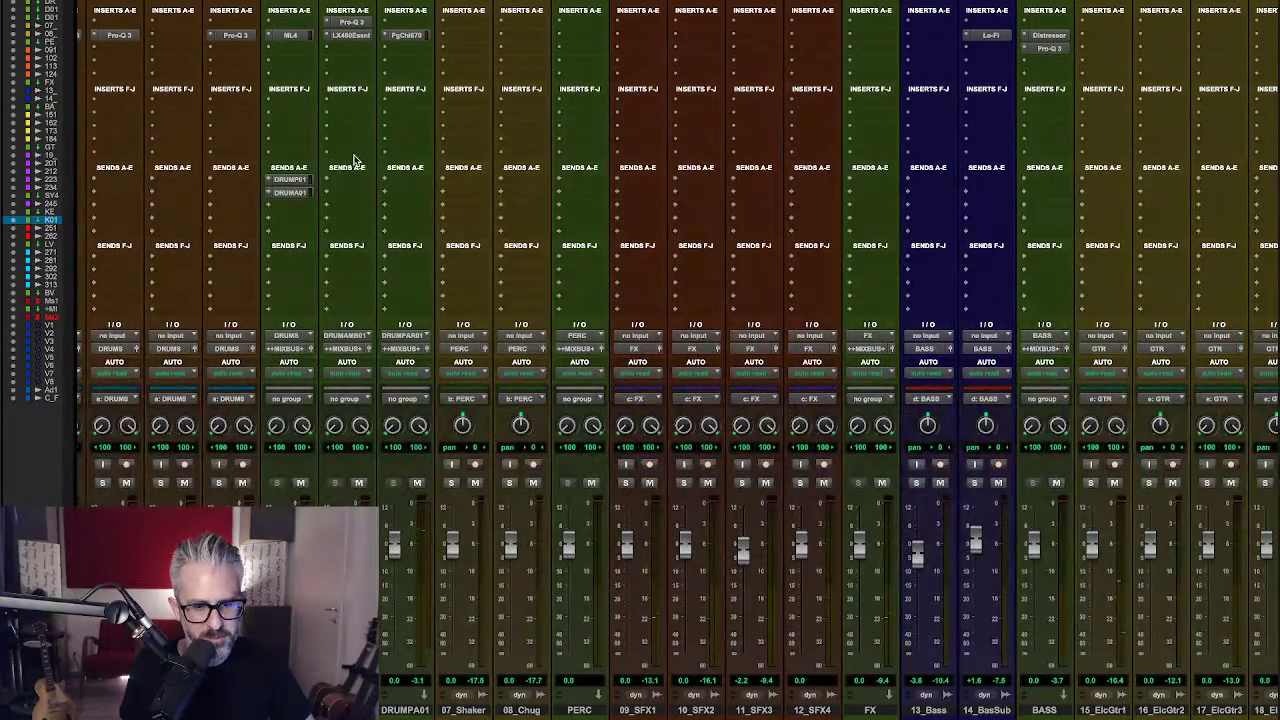
{"action": "scroll", "coordinate": [353, 160], "scroll_direction": "right", "scroll_amount": 2}
{"action": "scroll", "coordinate": [351, 160], "scroll_direction": "left", "scroll_amount": 3}
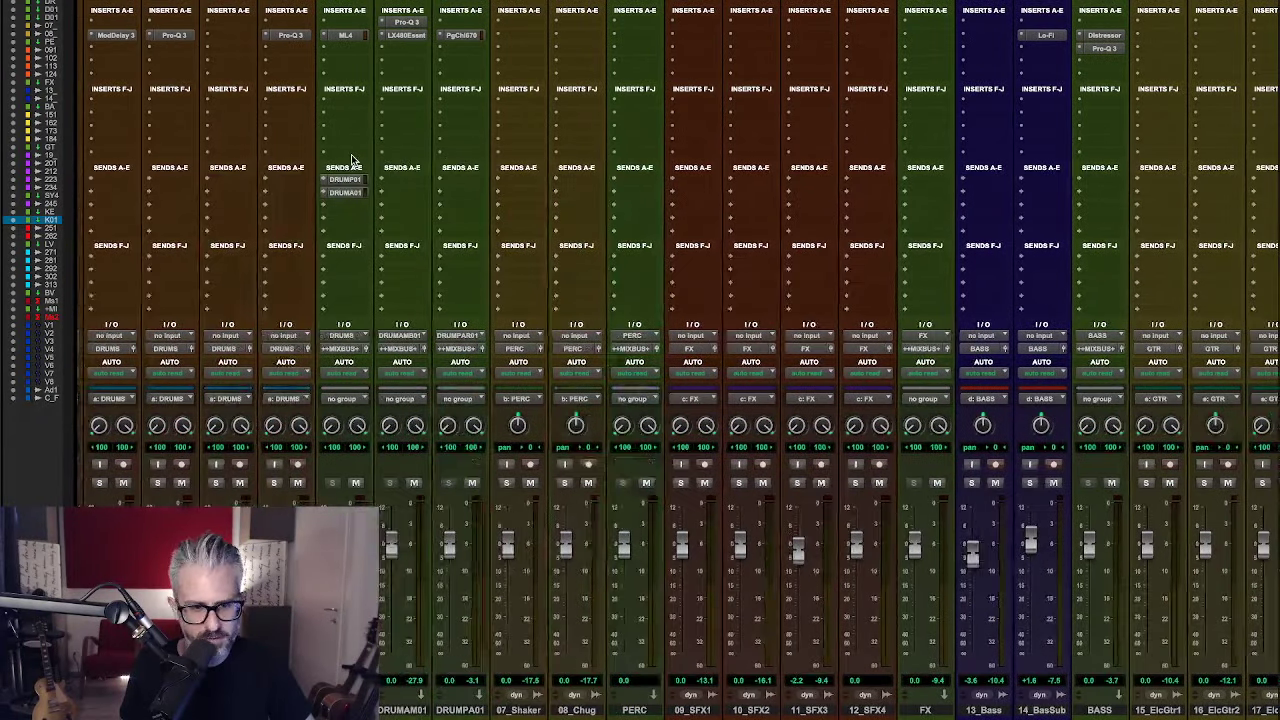
{"action": "left_click", "coordinate": [346, 102]}
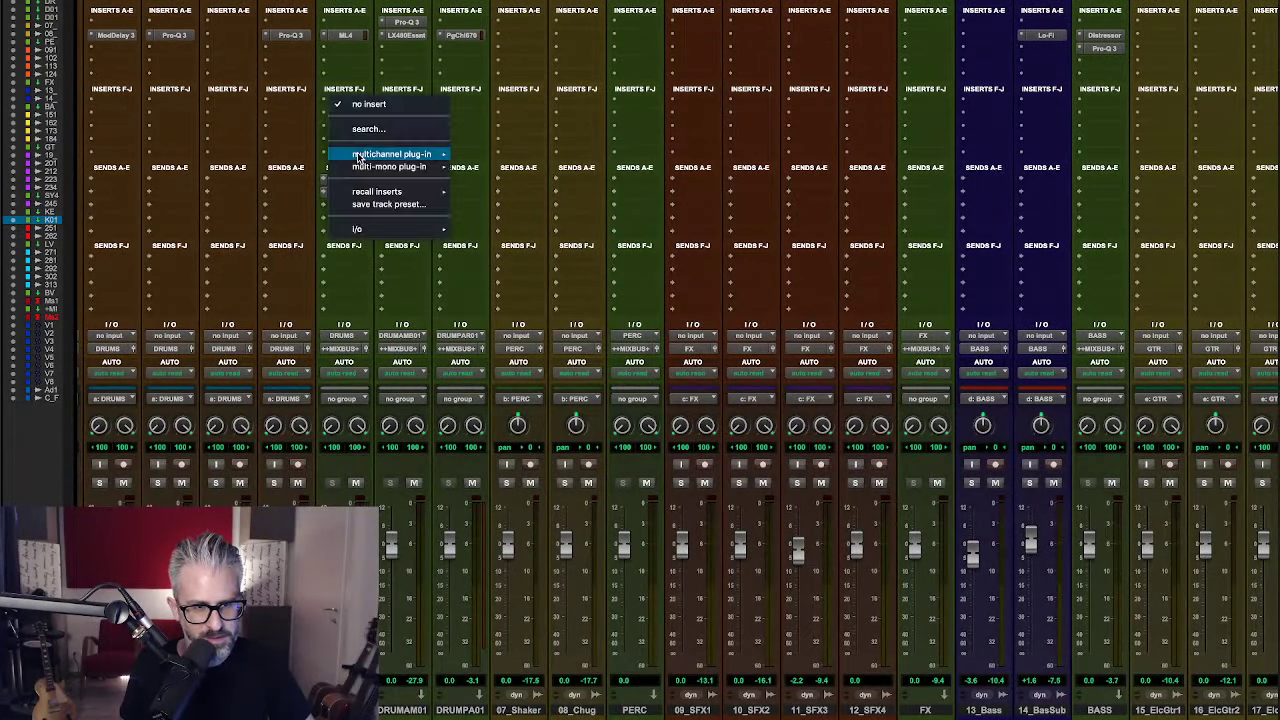
{"action": "left_click", "coordinate": [387, 126]}
{"action": "type", "text": "linde"}
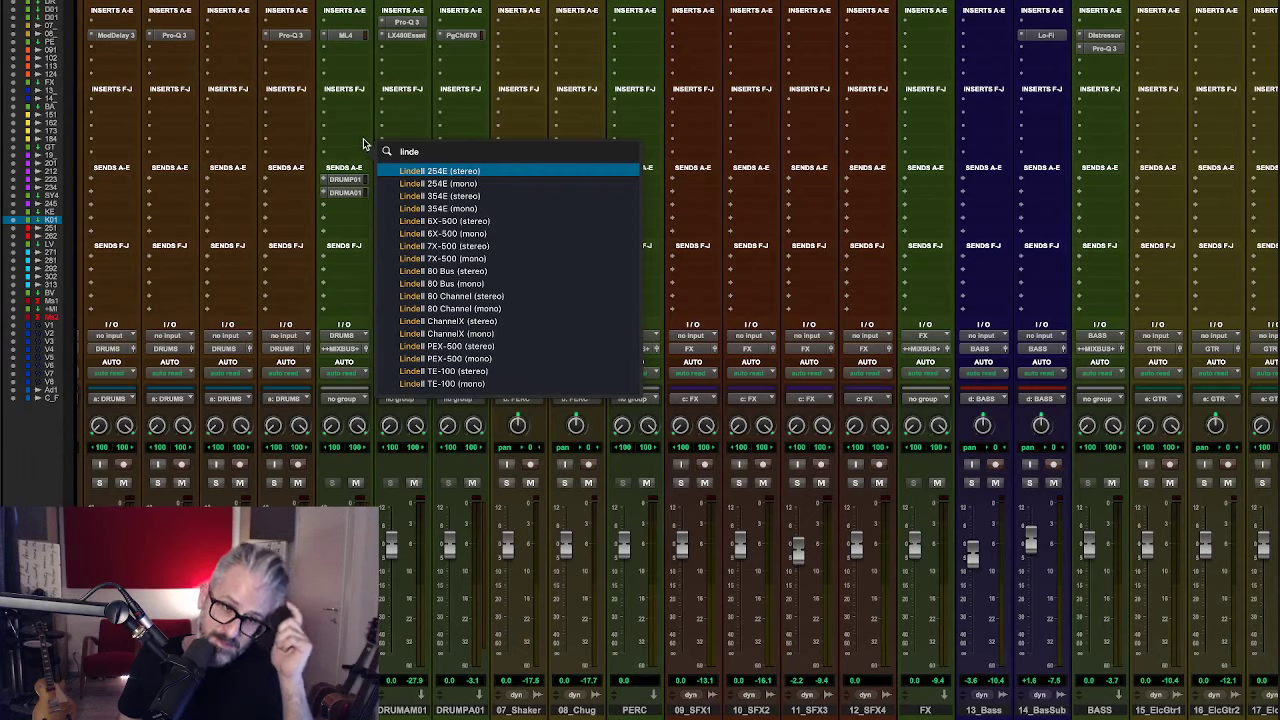
{"action": "left_click", "coordinate": [594, 271]}
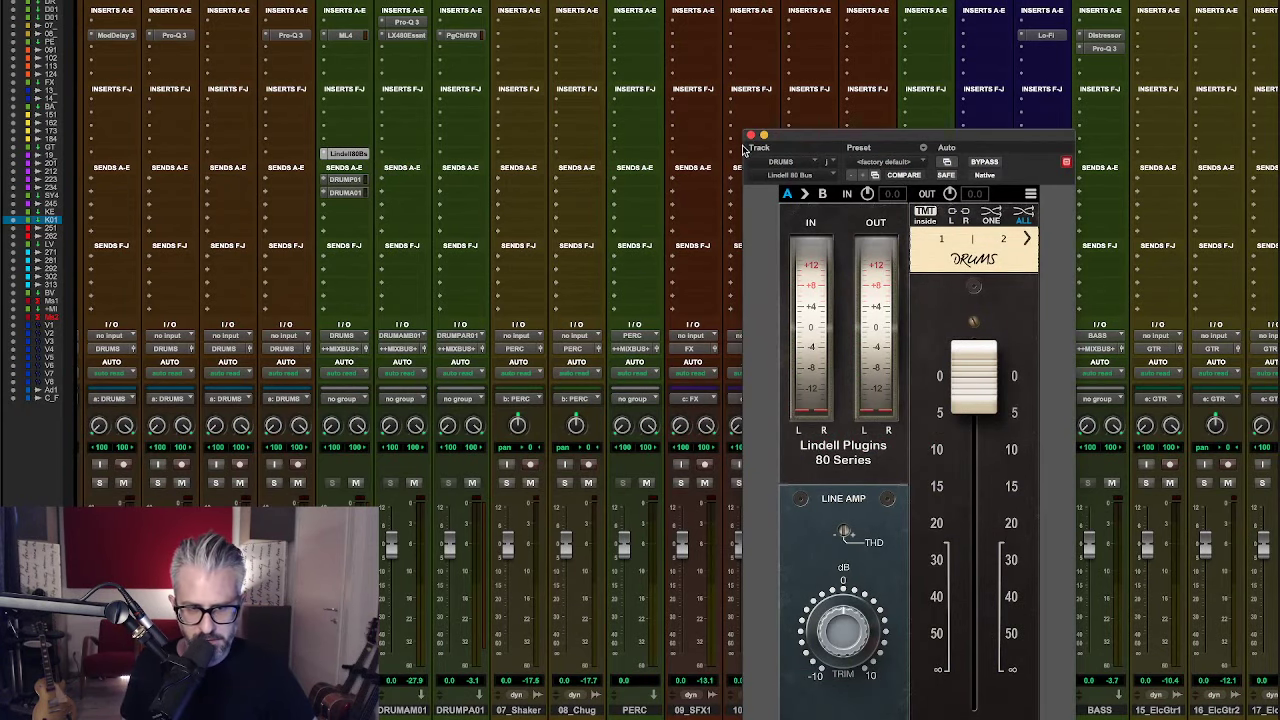
{"action": "left_click_drag", "start_coordinate": [797, 140], "coordinate": [480, 106]}
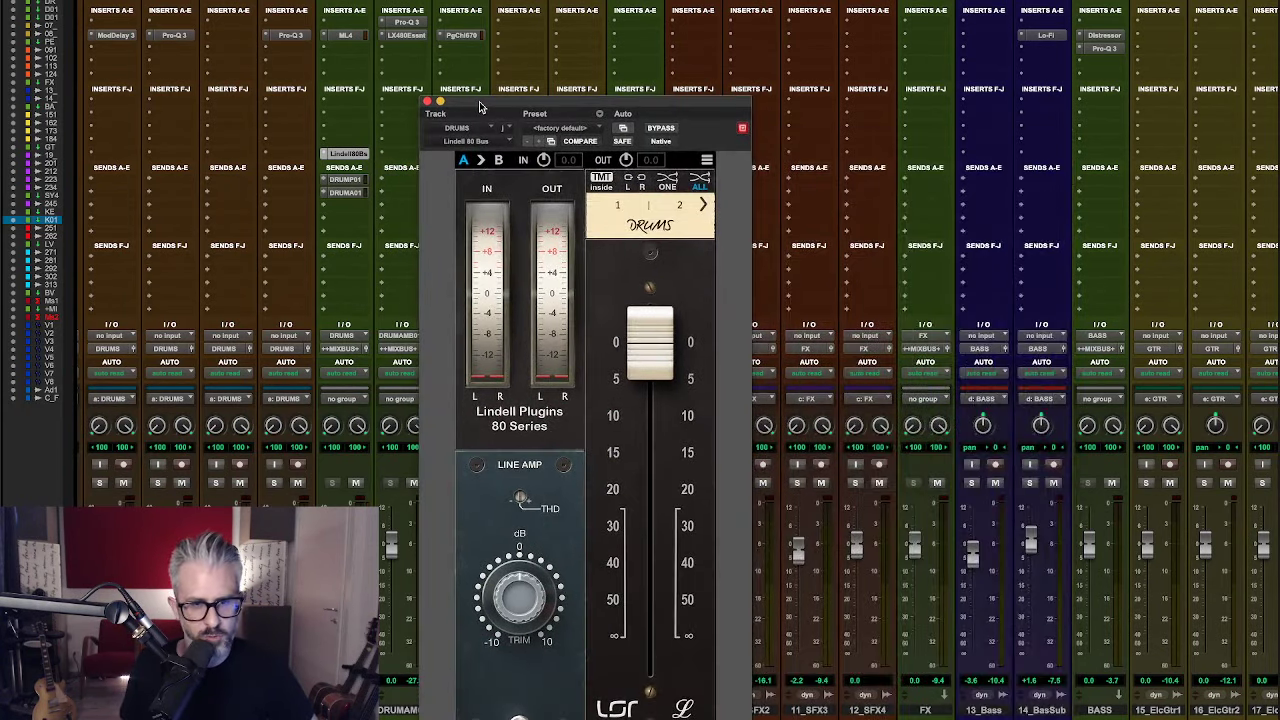
{"action": "left_click", "coordinate": [427, 102]}
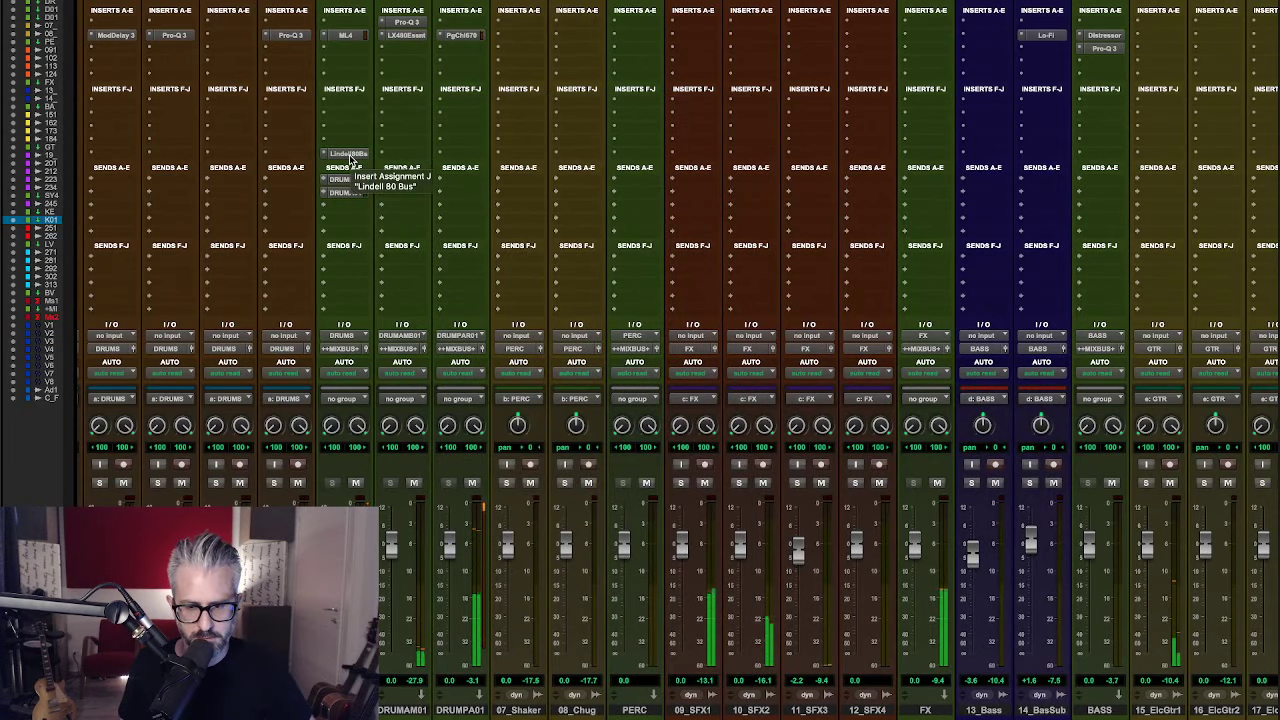
- Copy the Lindell 80 Bus from DRUMS to the BASS bus and set its channel pair to 3 | 4
{"action": "left_click_drag", "start_coordinate": [352, 160], "coordinate": [1110, 165]}
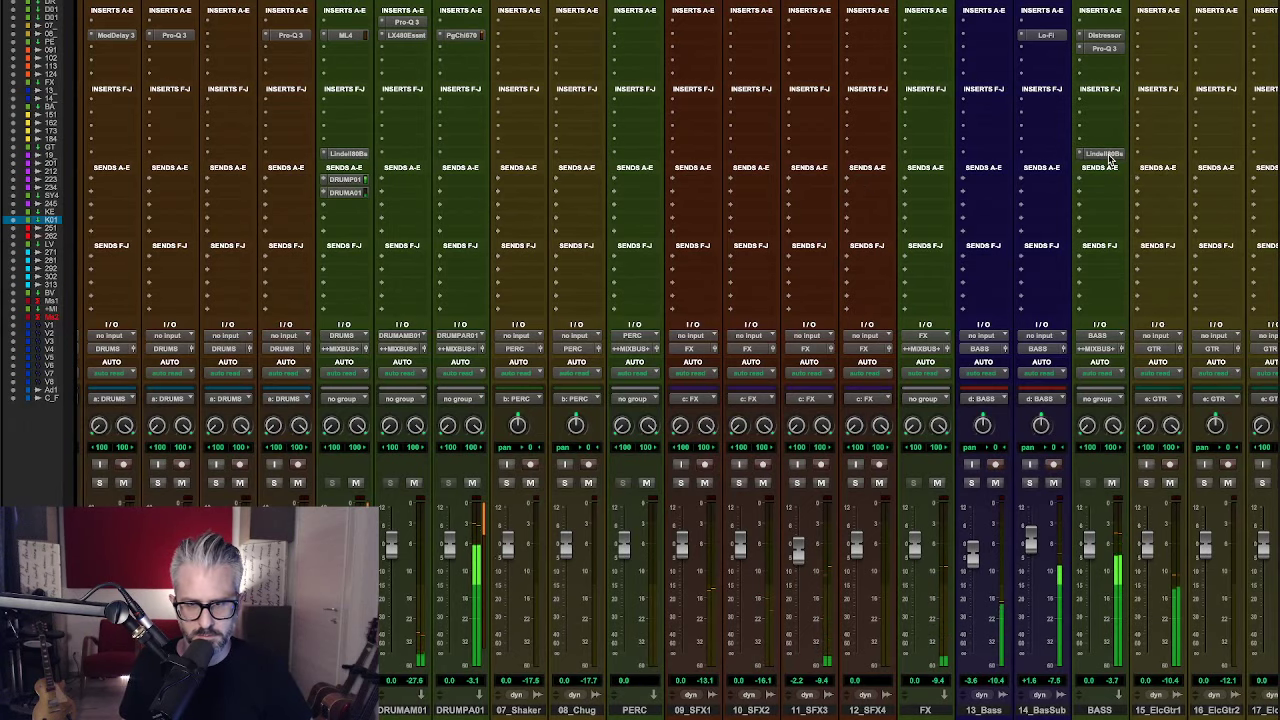
{"action": "left_click", "coordinate": [1105, 155]}
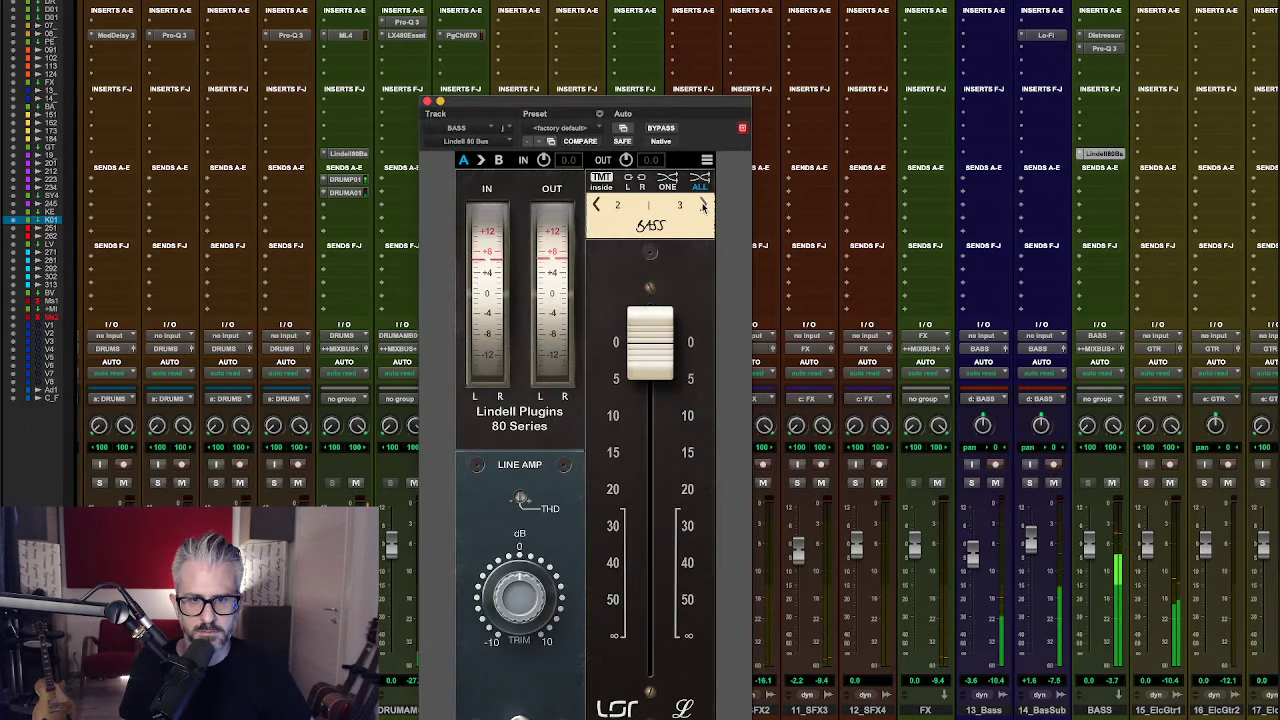
{"action": "left_click", "coordinate": [703, 204]}
{"action": "left_click", "coordinate": [427, 102]}
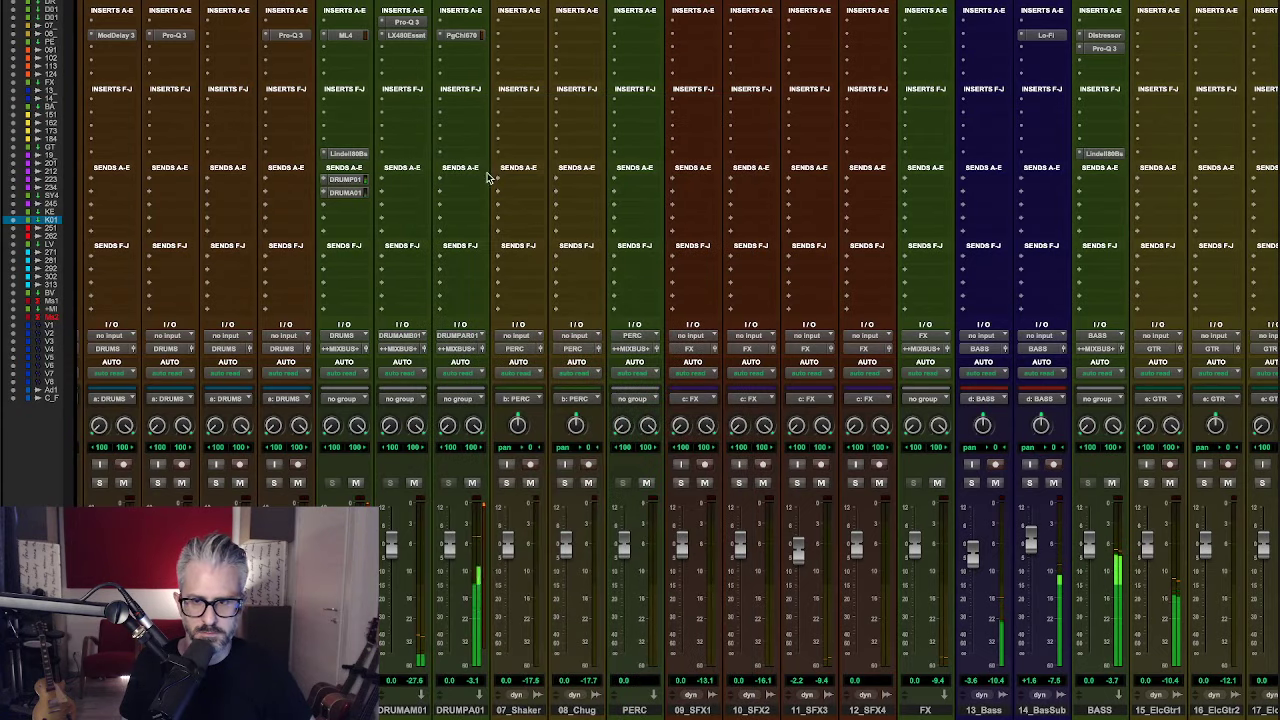
- Copy the Lindell 80 Bus to the last insert slots of the GTR and KEYS buses
{"action": "scroll", "coordinate": [672, 175], "scroll_direction": "right", "scroll_amount": 5}
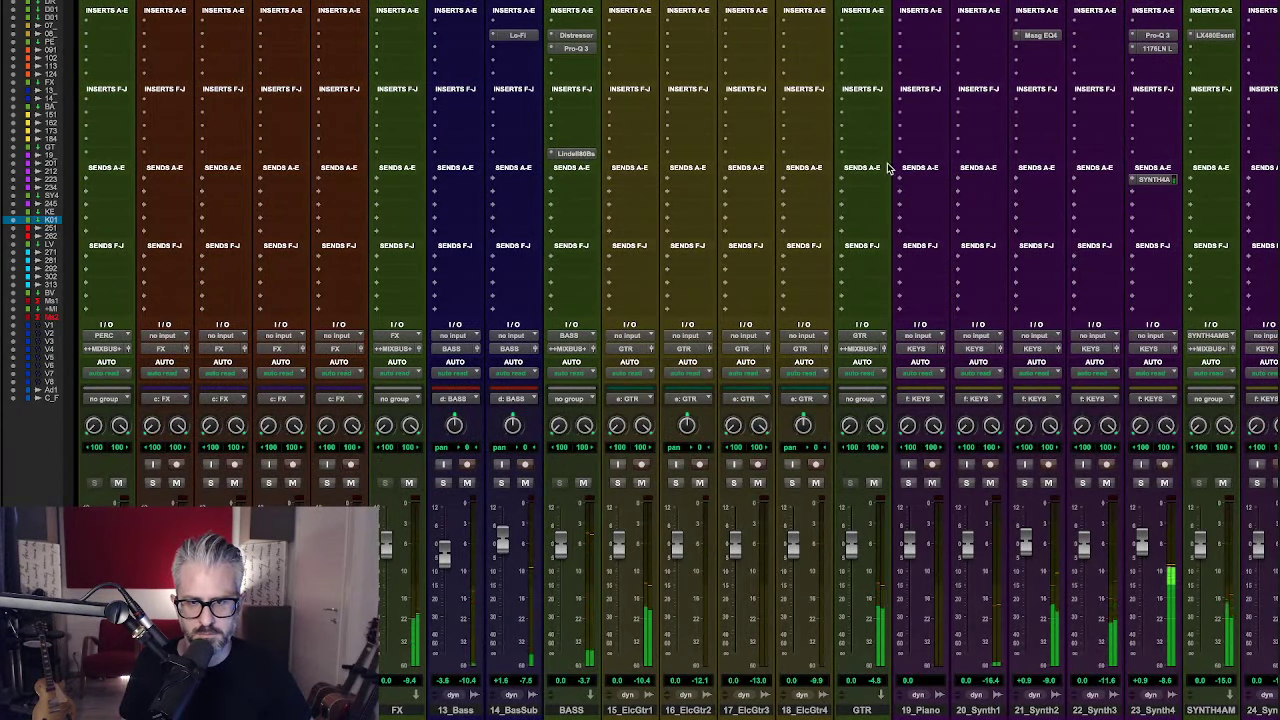
{"action": "left_click_drag", "start_coordinate": [583, 155], "coordinate": [864, 155]}
{"action": "scroll", "coordinate": [885, 172], "scroll_direction": "right", "scroll_amount": 4}
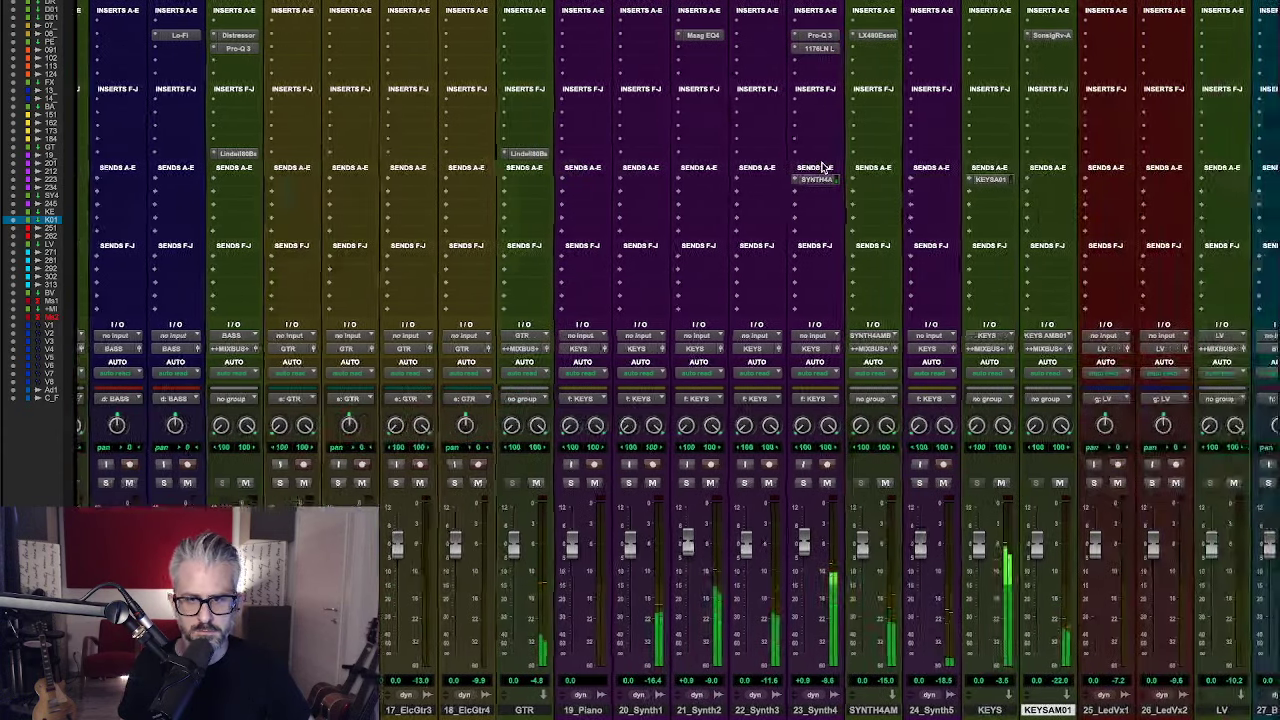
{"action": "left_click_drag", "start_coordinate": [480, 158], "coordinate": [963, 160]}
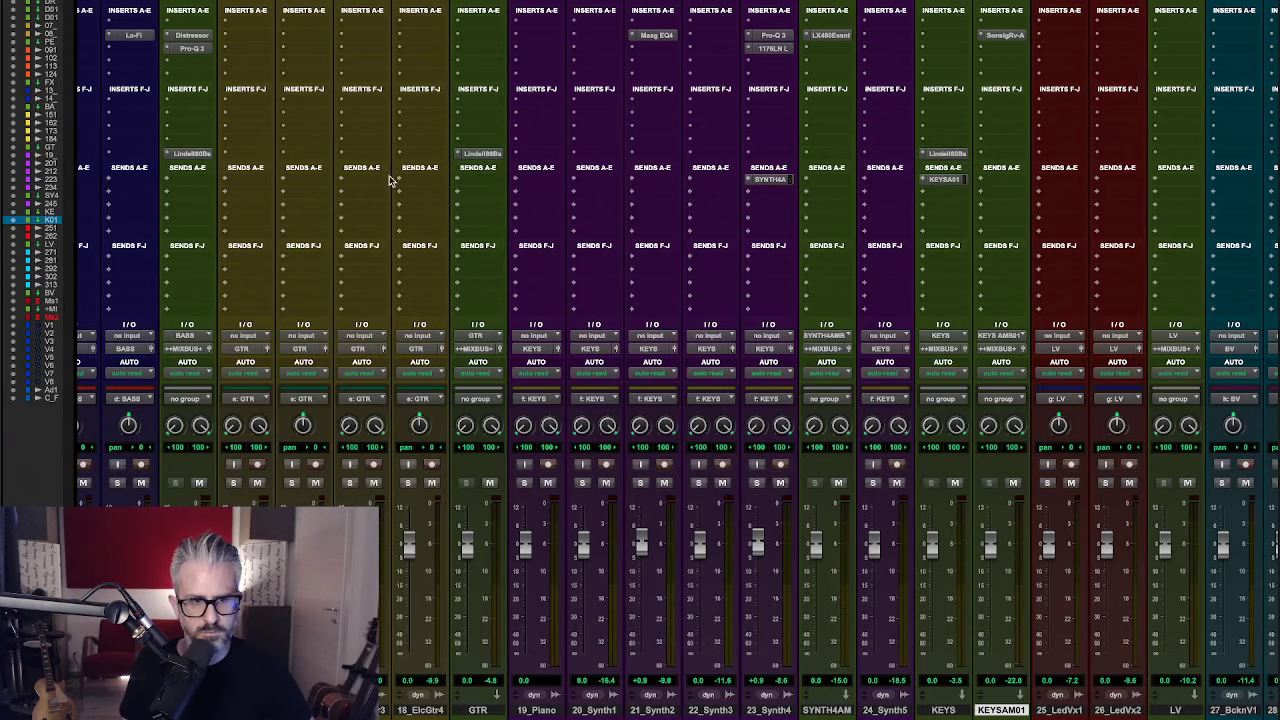
- Set the Lindell 80 Bus channel pair to 5 | 6 on GTR and 7 | 8 on KEYS
{"action": "left_click", "coordinate": [474, 152]}
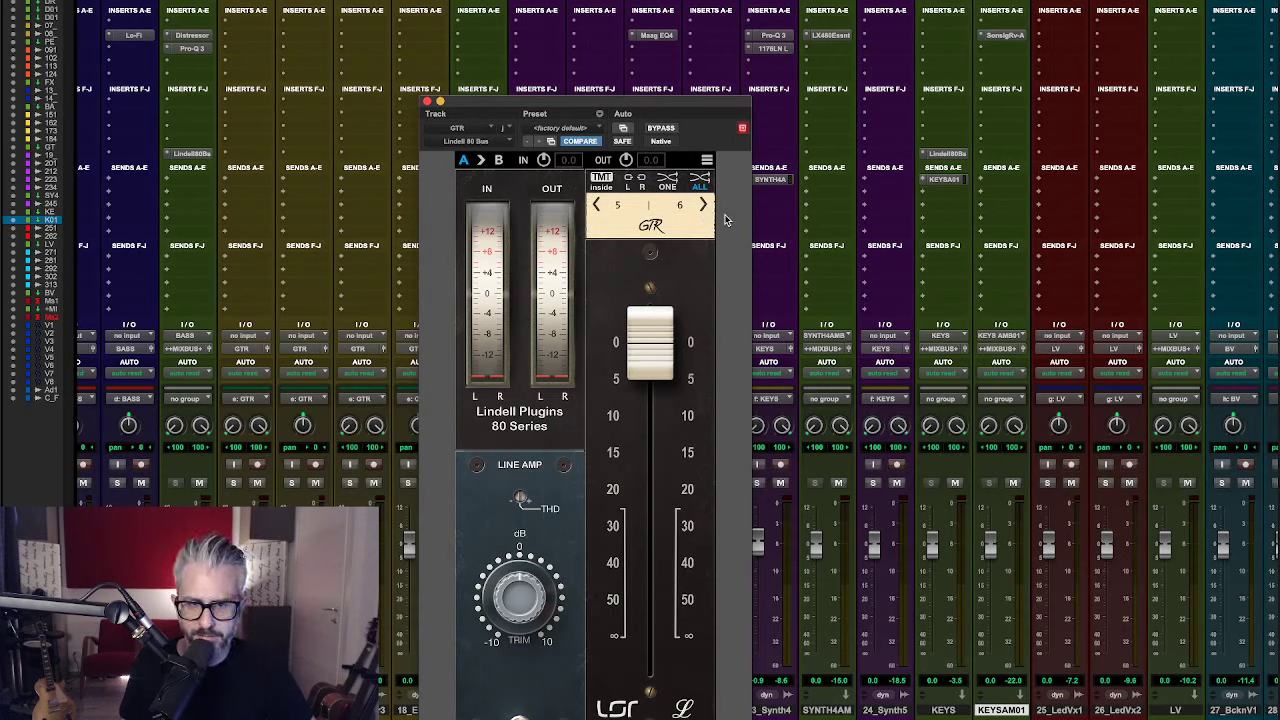
{"action": "left_click", "coordinate": [950, 157]}
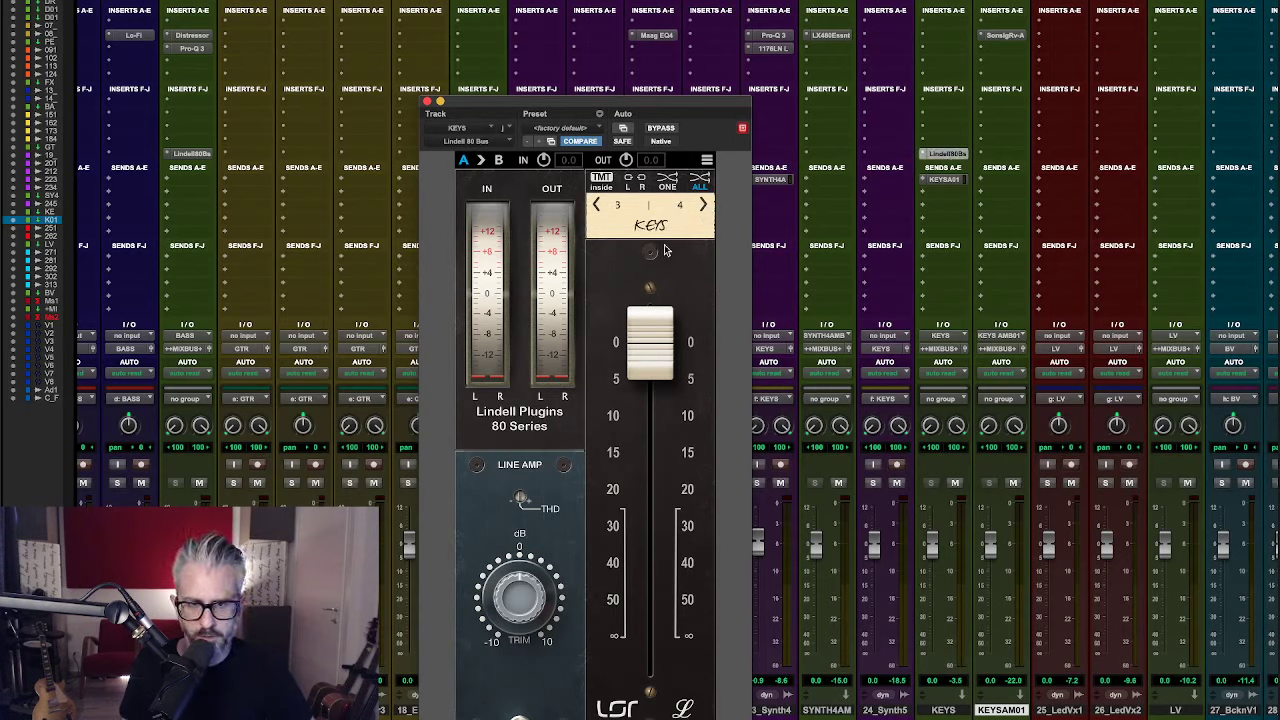
{"action": "left_click", "coordinate": [705, 208]}
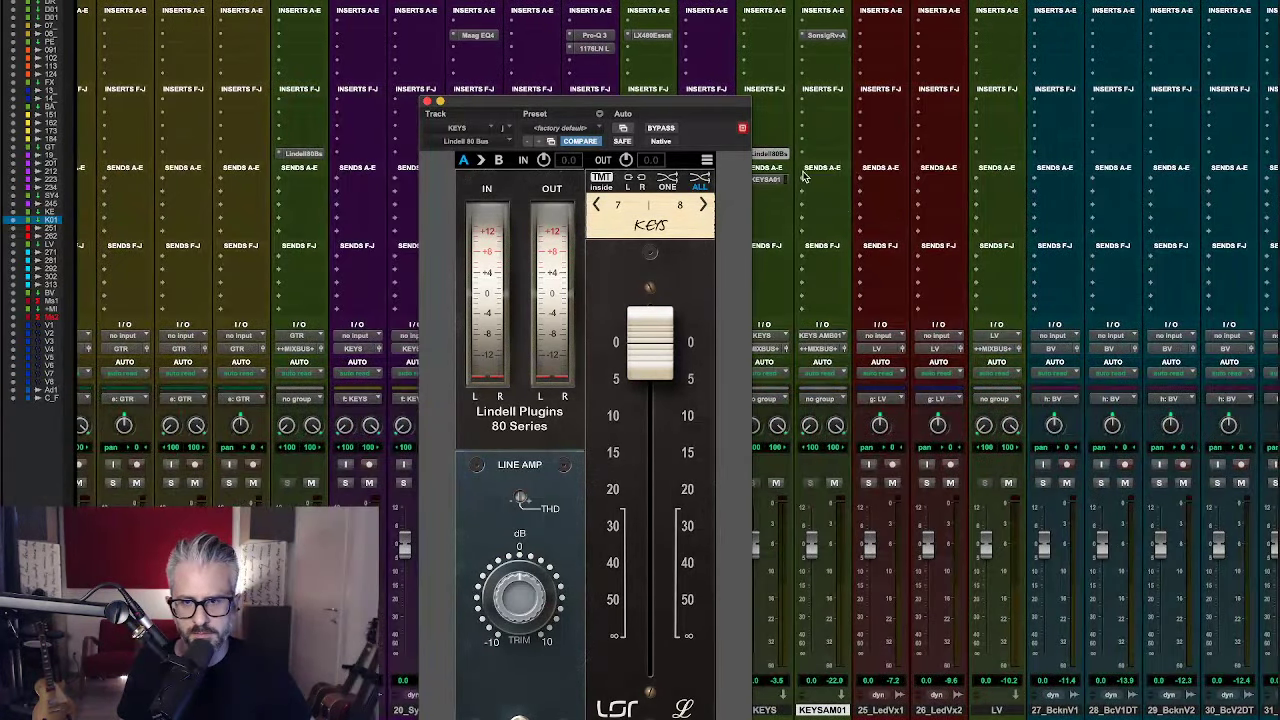
- Copy the Lindell 80 Bus to the LV and BV buses and set the LV instance's channel pair to 11 | 12
{"action": "left_click", "coordinate": [1011, 158]}
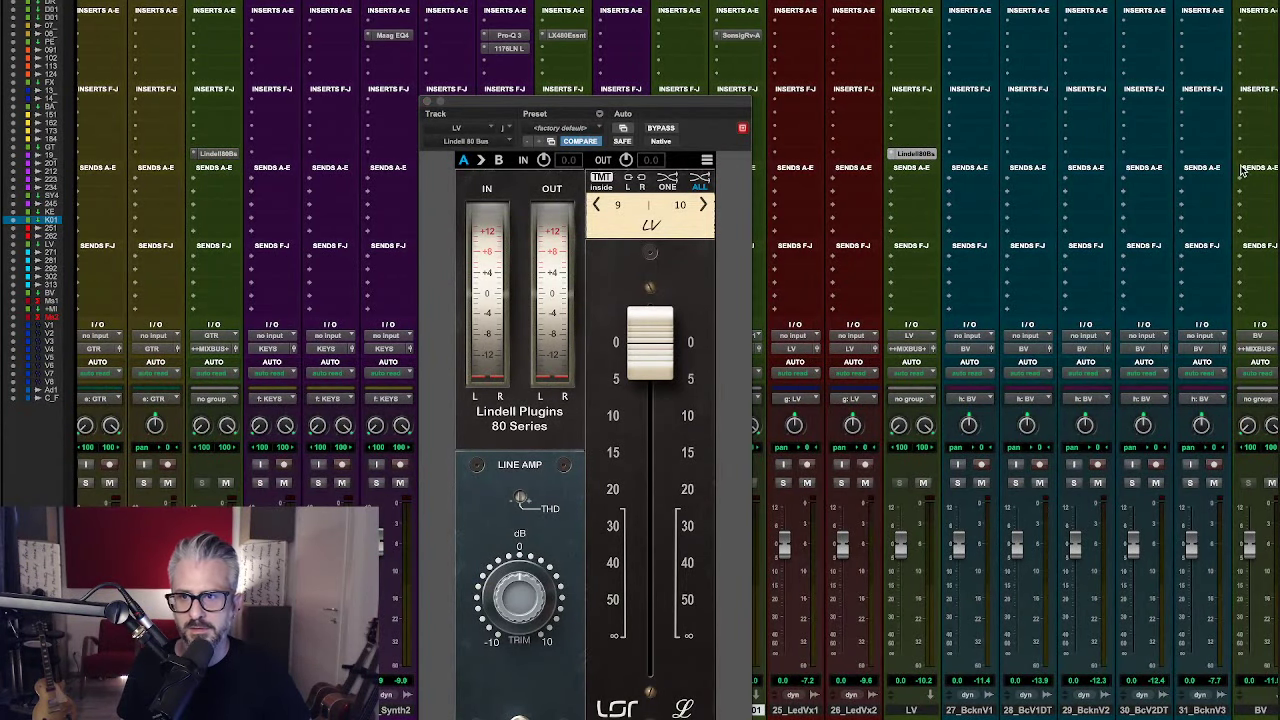
{"action": "left_click", "coordinate": [703, 205]}
{"action": "left_click", "coordinate": [703, 205]}
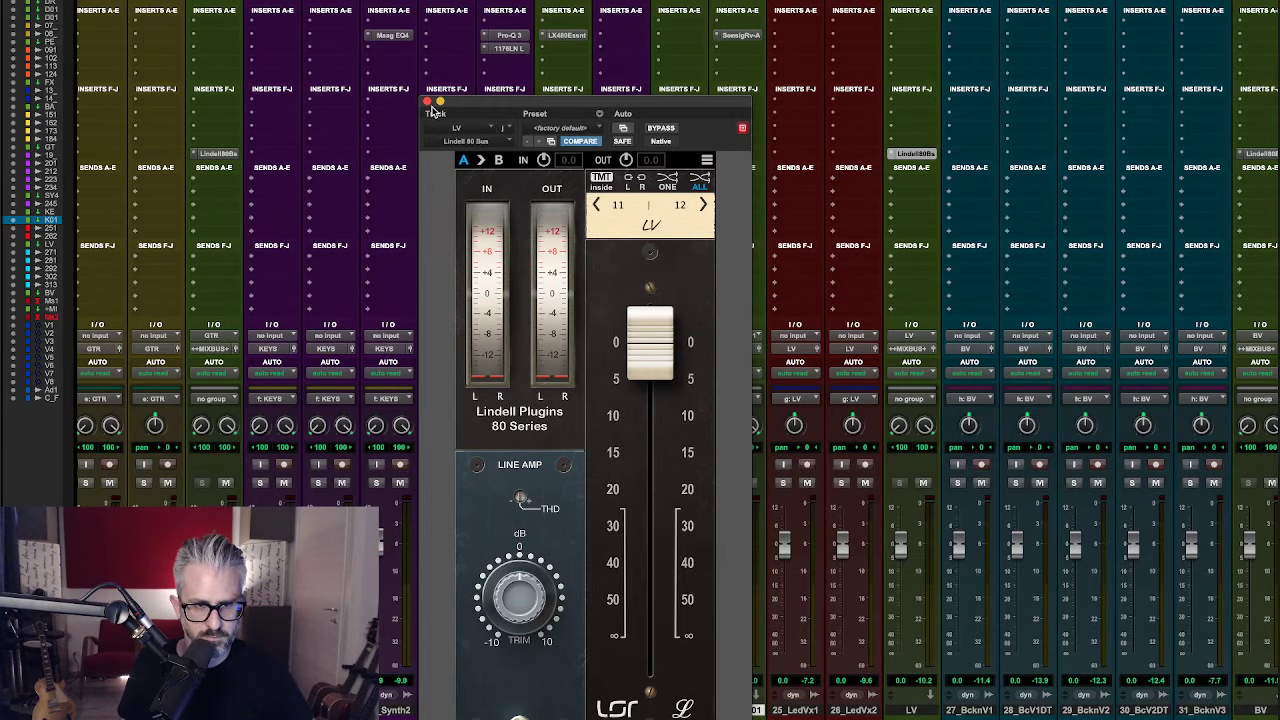
{"action": "left_click", "coordinate": [427, 102]}
- Solo the 20_Synth1 track during playback
{"action": "scroll", "coordinate": [715, 192], "scroll_direction": "left", "scroll_amount": 10}
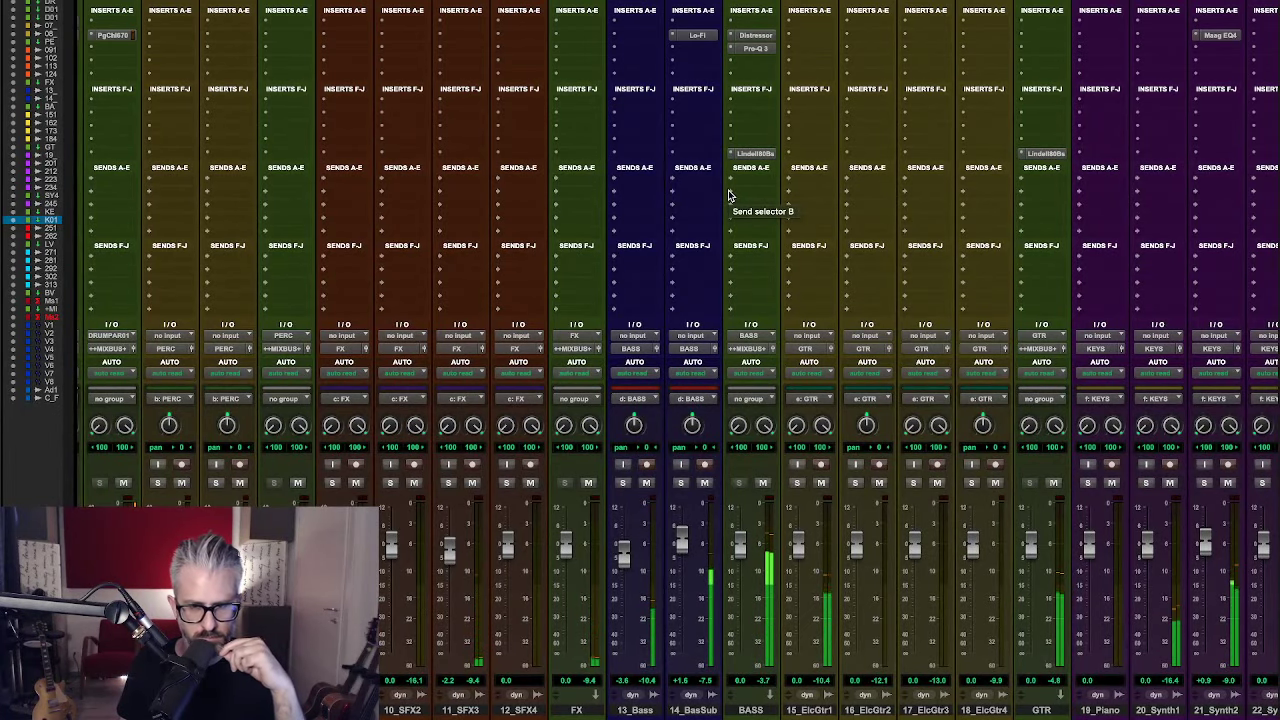
{"action": "scroll", "coordinate": [729, 195], "scroll_direction": "right", "scroll_amount": 7}
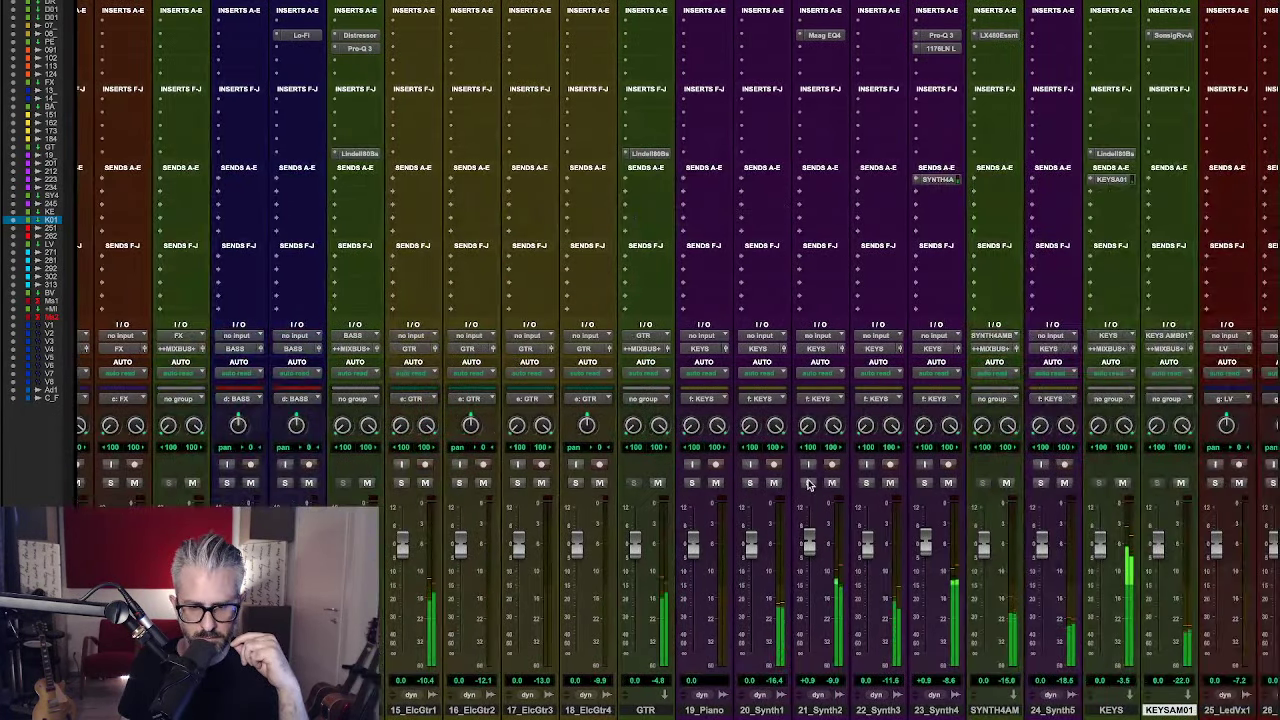
{"action": "left_click", "coordinate": [750, 483]}
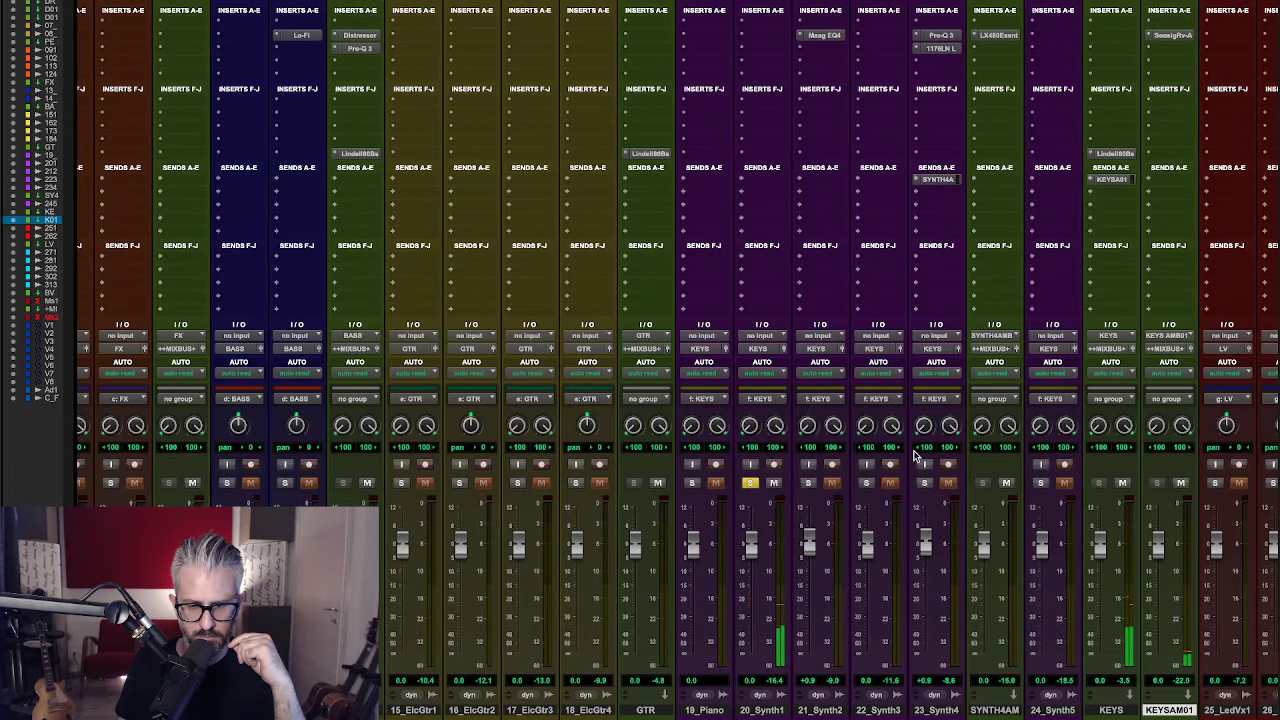
{"action": "scroll", "coordinate": [940, 453], "scroll_direction": "right", "scroll_amount": 1}
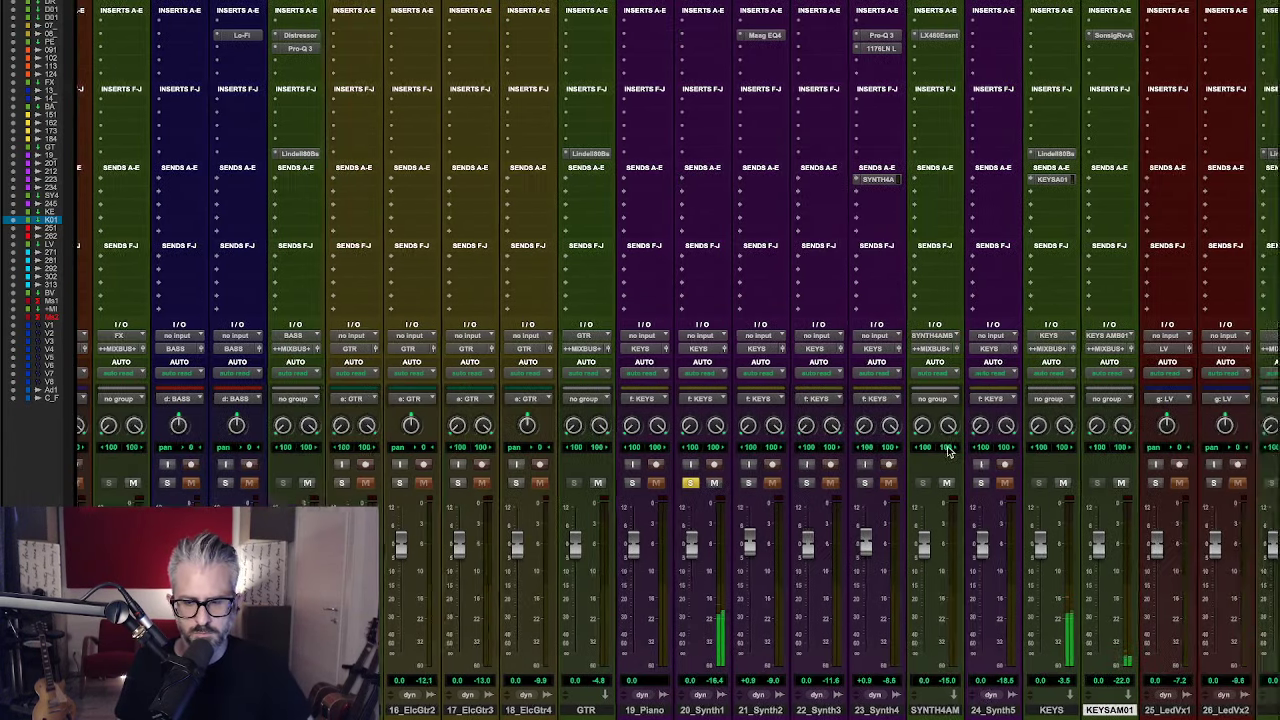
{"action": "scroll", "coordinate": [948, 453], "scroll_direction": "right", "scroll_amount": 4}
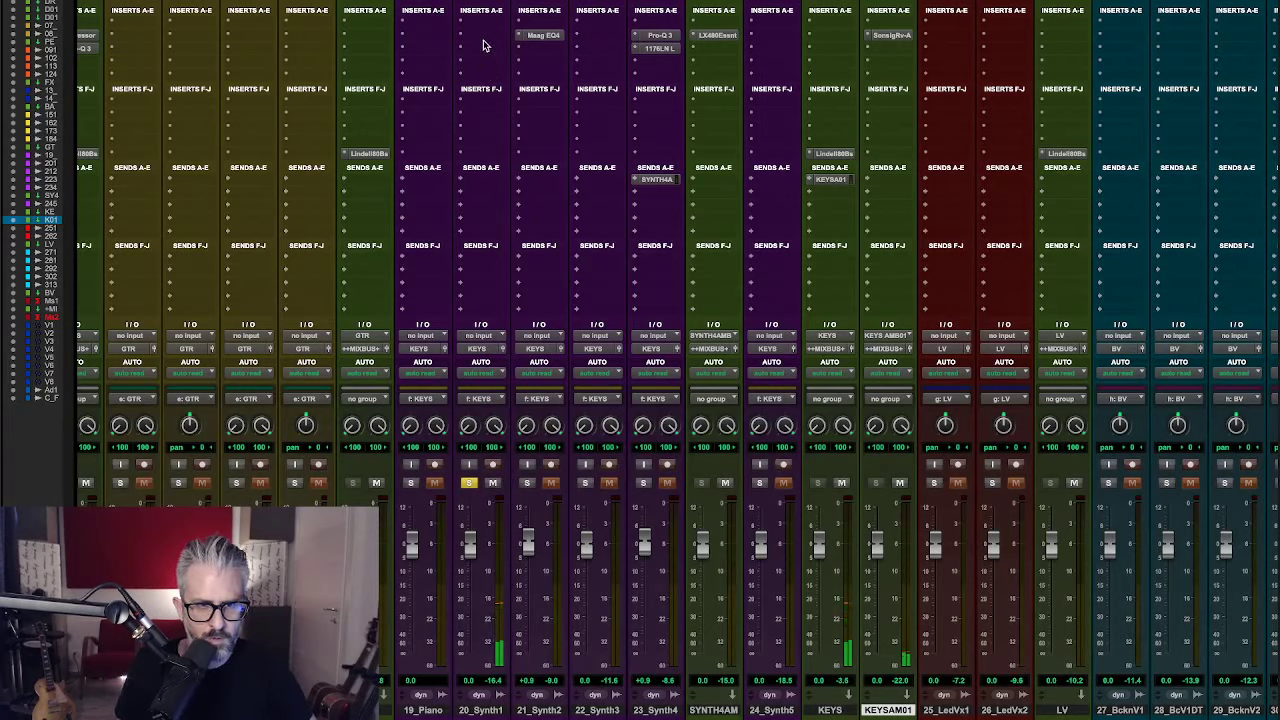
- Insert the stereo SansAmp PSA-1 in the first empty insert slot shown on 20_Synth1 and raise its Pre-Amp slightly
{"action": "left_click", "coordinate": [485, 37]}
{"action": "mouse_move", "coordinate": [486, 38]}
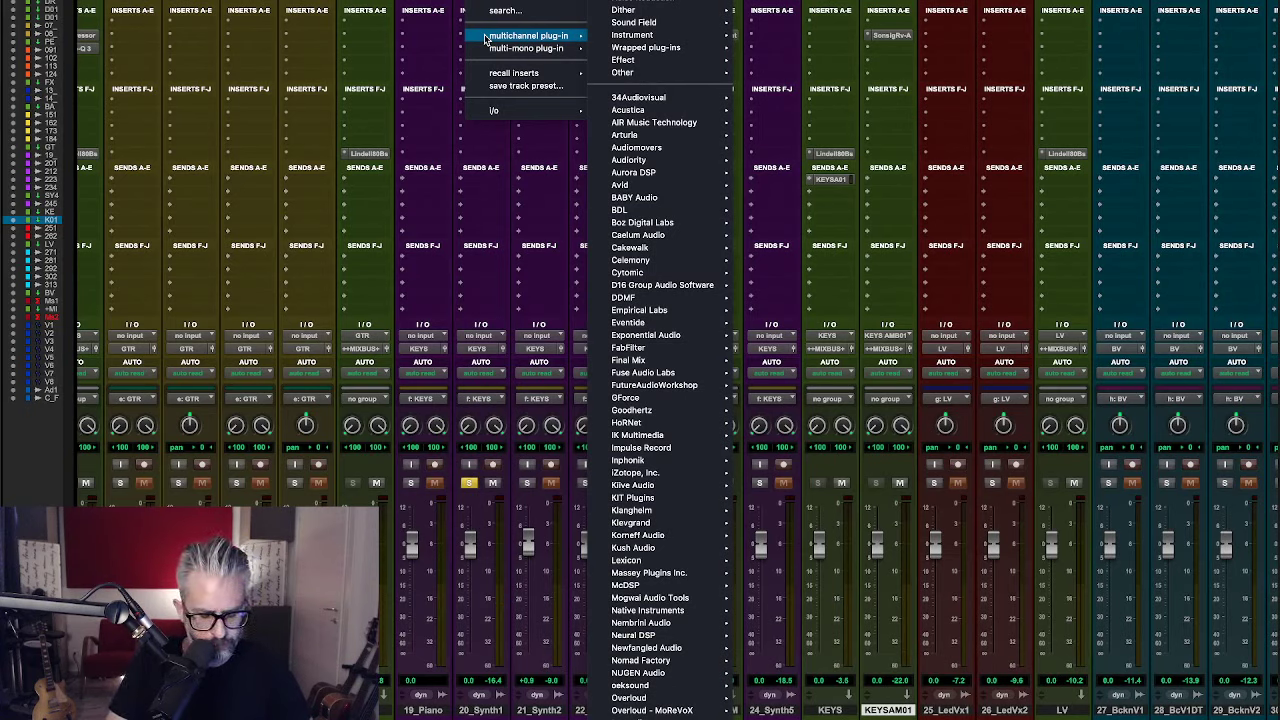
{"action": "type", "text": "psa"}
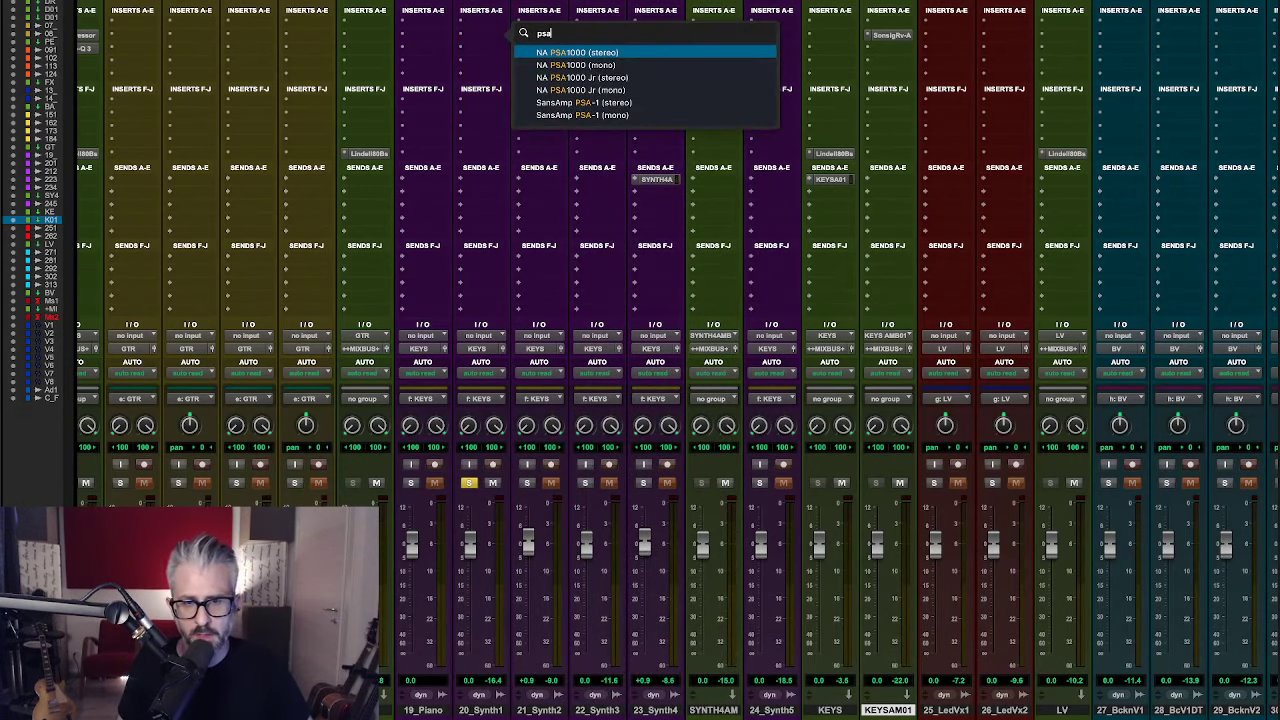
{"action": "left_click", "coordinate": [668, 102]}
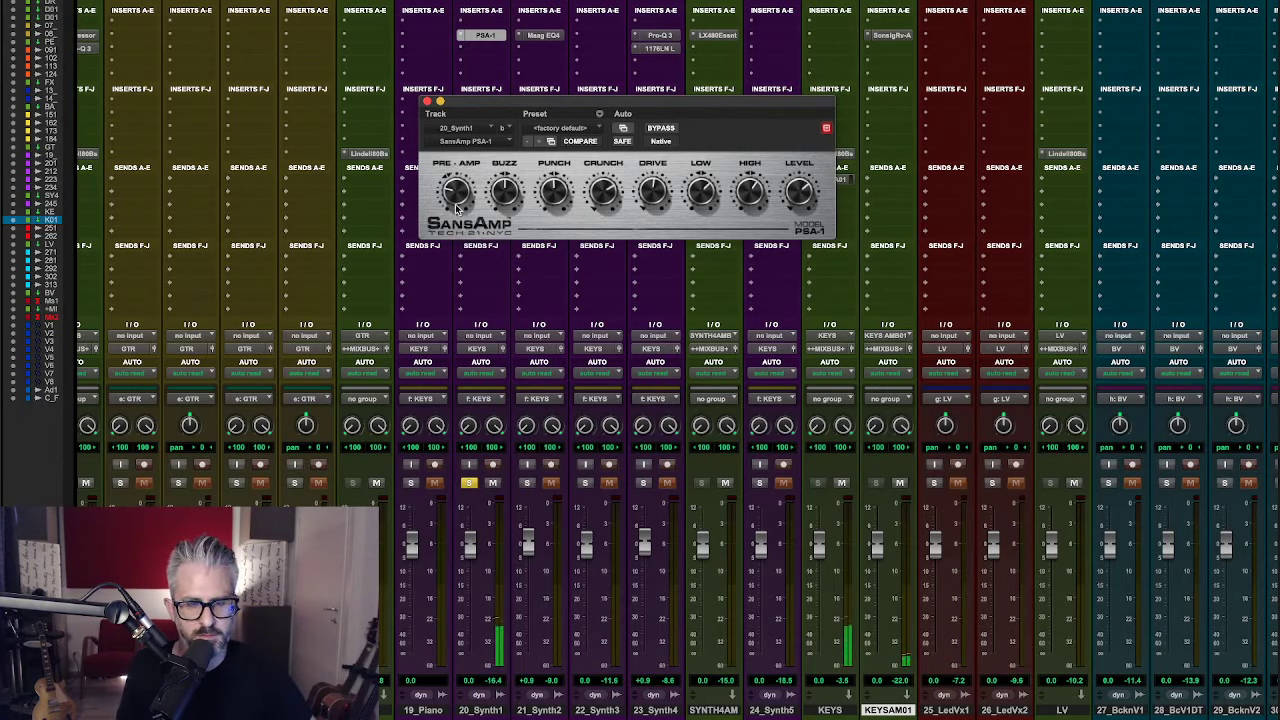
{"action": "left_click_drag", "start_coordinate": [461, 204], "coordinate": [463, 187]}
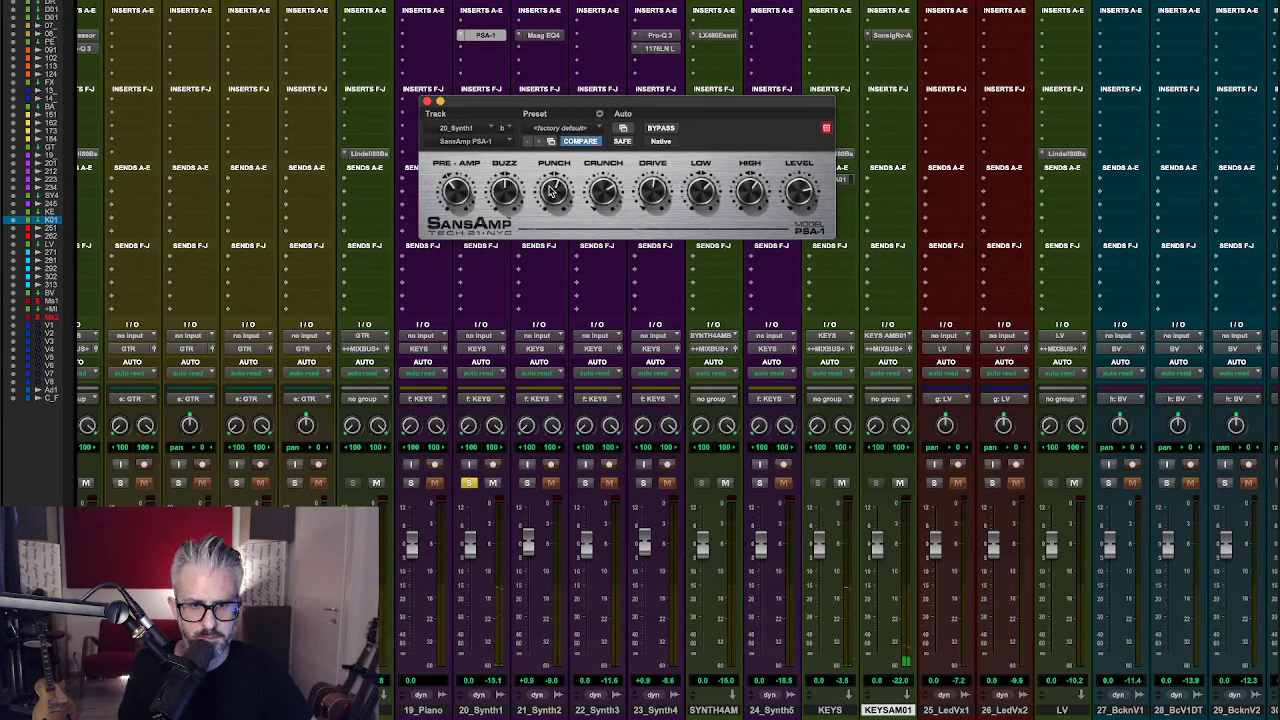
- Compare 20_Synth1 with the PSA-1 bypassed and active, and unsolo the track to hear it in the full mix
{"action": "left_click", "coordinate": [658, 130]}
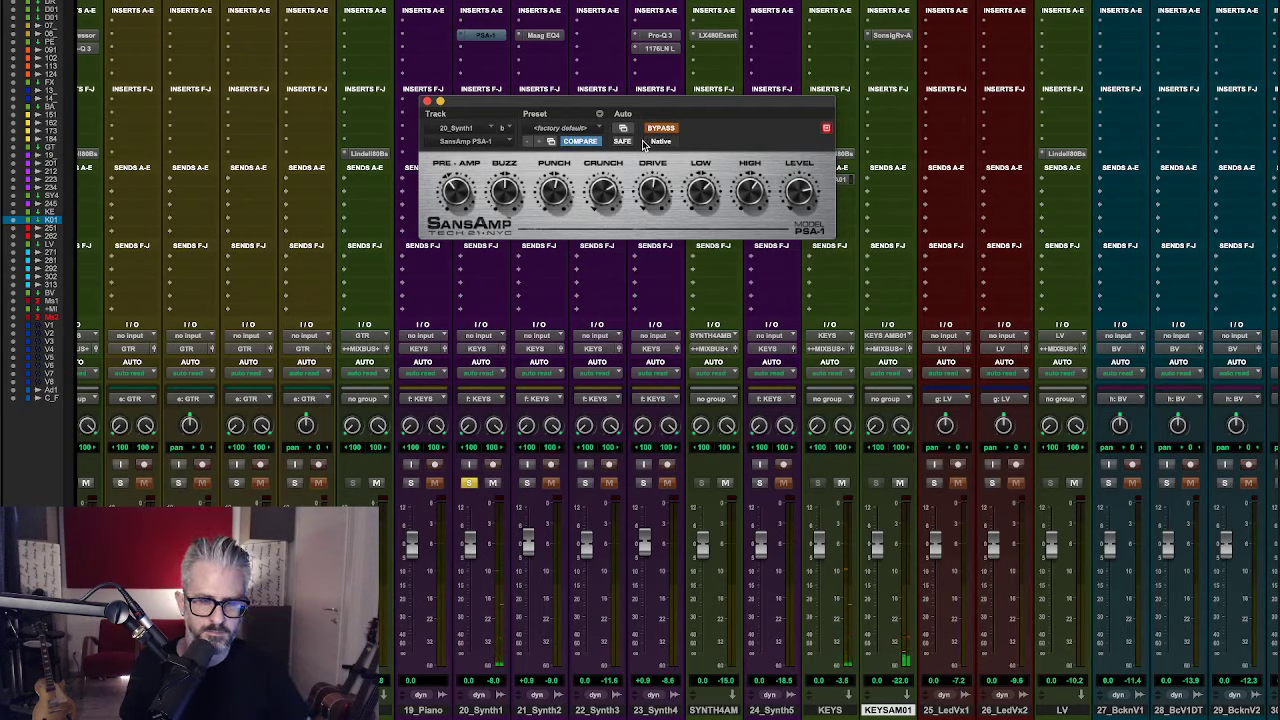
{"action": "left_click", "coordinate": [660, 128]}
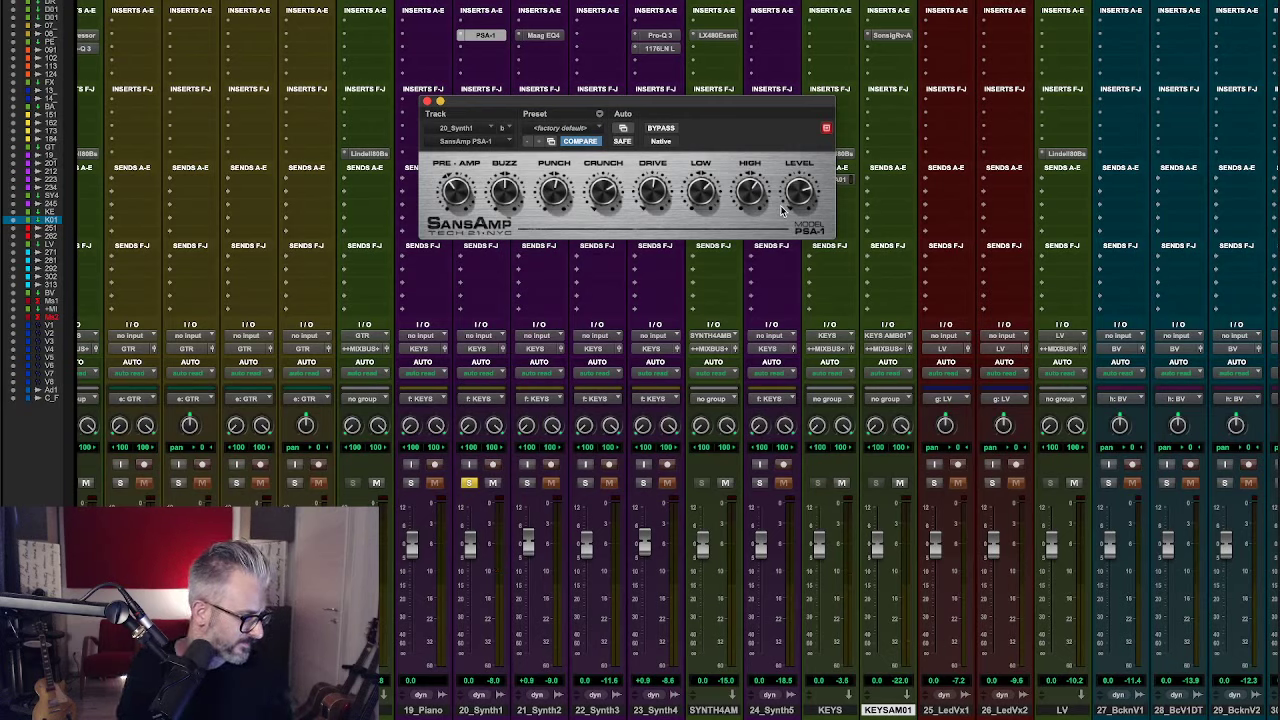
{"action": "left_click", "coordinate": [469, 483]}
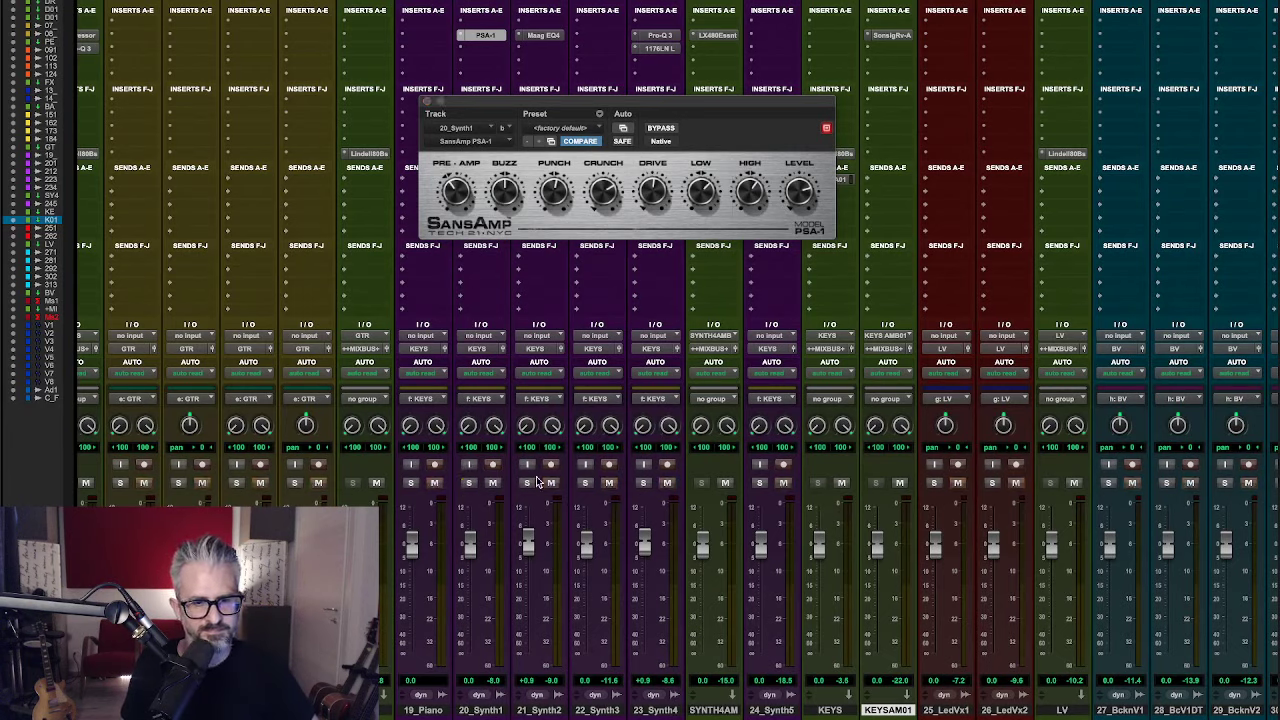
{"action": "left_click", "coordinate": [427, 103]}
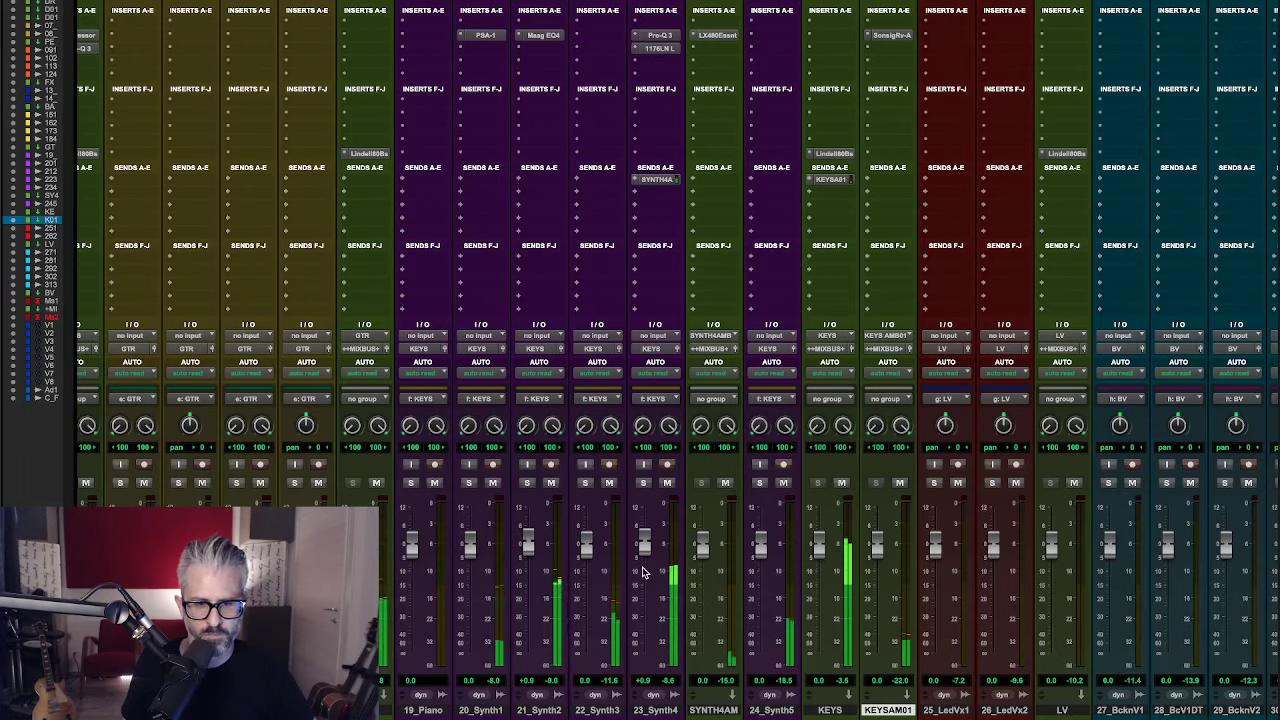
- Raise the 23_Synth4 fader to +2.1 dB and solo 24_Synth5
{"action": "left_click_drag", "start_coordinate": [643, 572], "coordinate": [644, 565]}
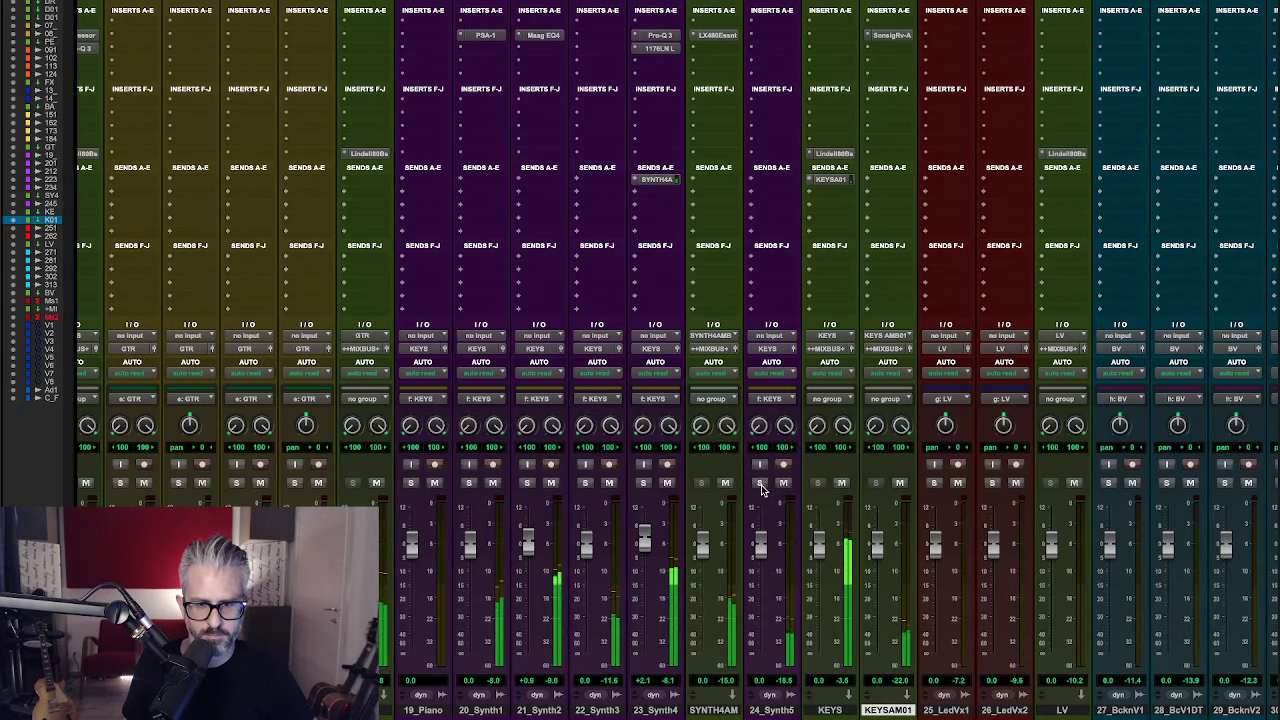
{"action": "left_click", "coordinate": [760, 484]}
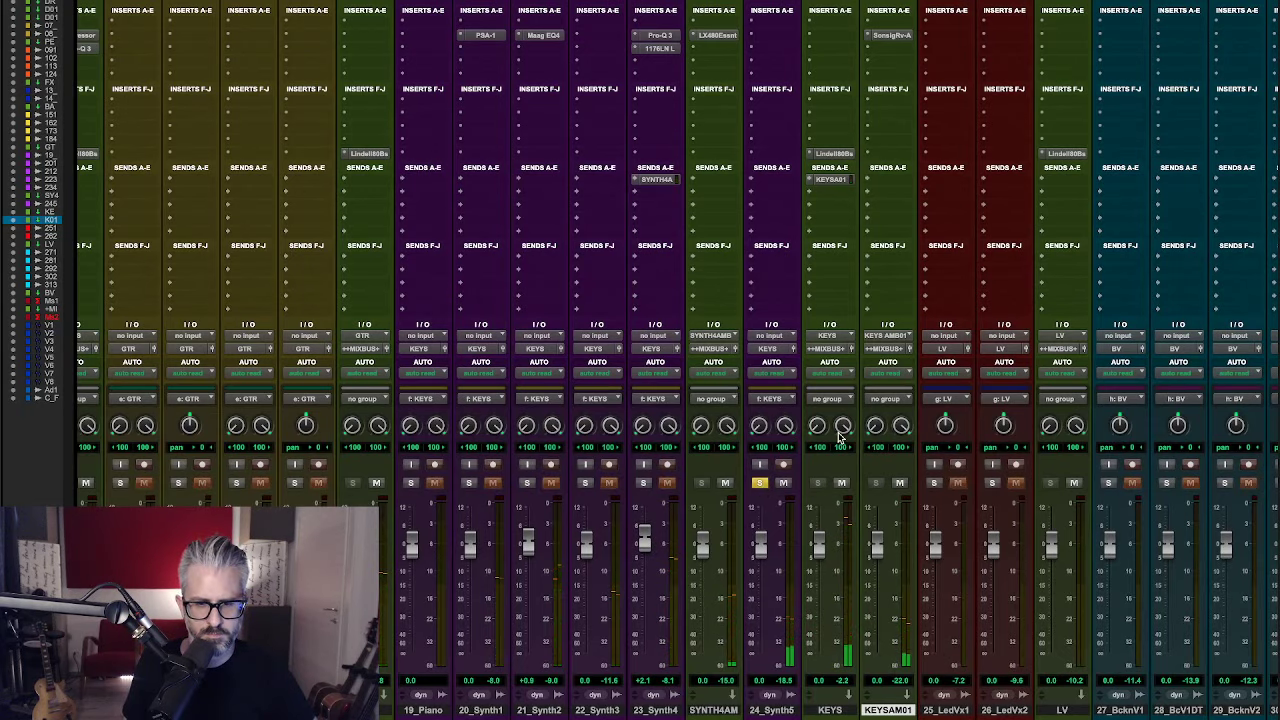
{"action": "scroll", "coordinate": [850, 440], "scroll_direction": "left", "scroll_amount": 1}
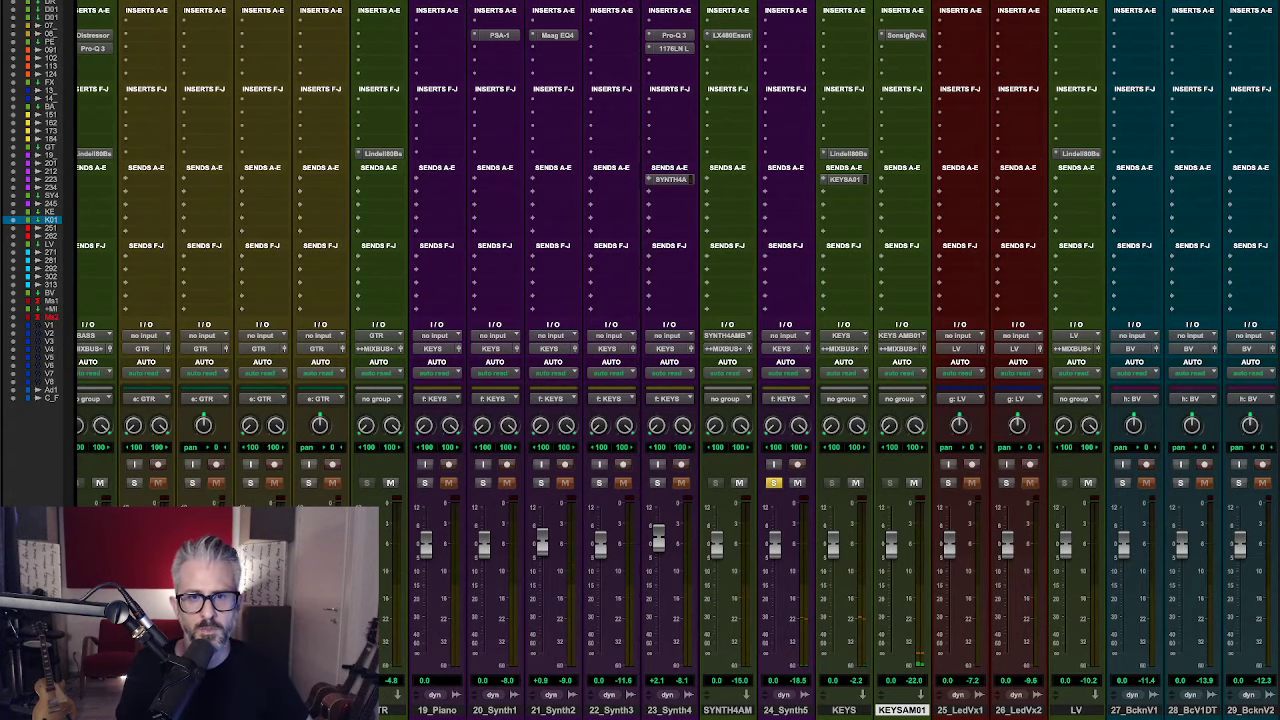
- Insert the stereo UAD UA 1176LN Legacy on 24_Synth5, with its input turned up and its output turned down slightly
{"action": "left_click", "coordinate": [785, 41]}
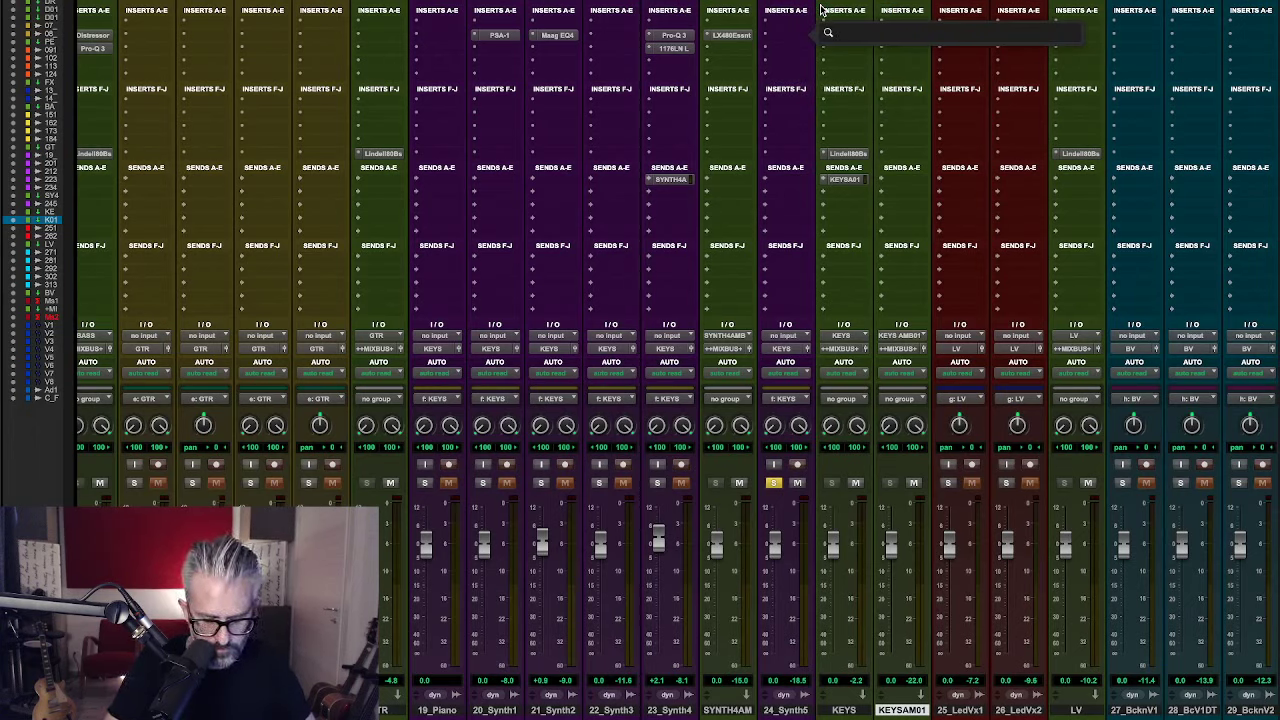
{"action": "type", "text": "1176"}
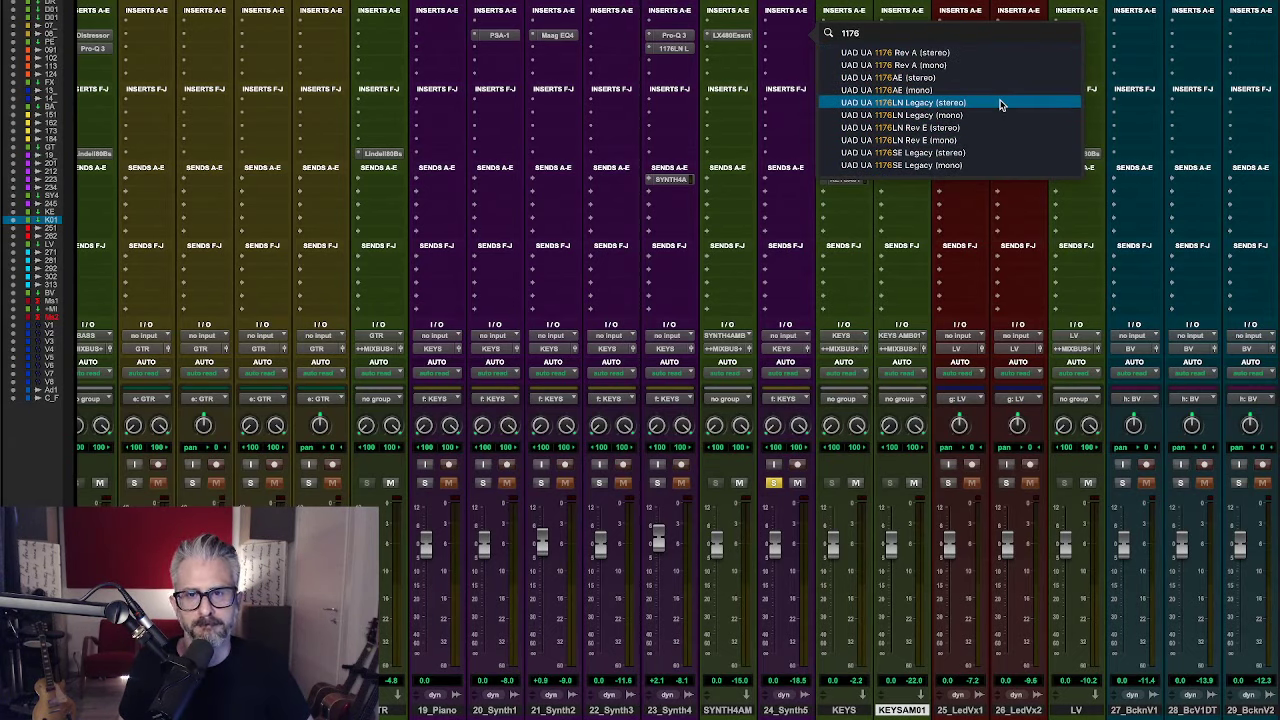
{"action": "left_click", "coordinate": [1000, 104]}
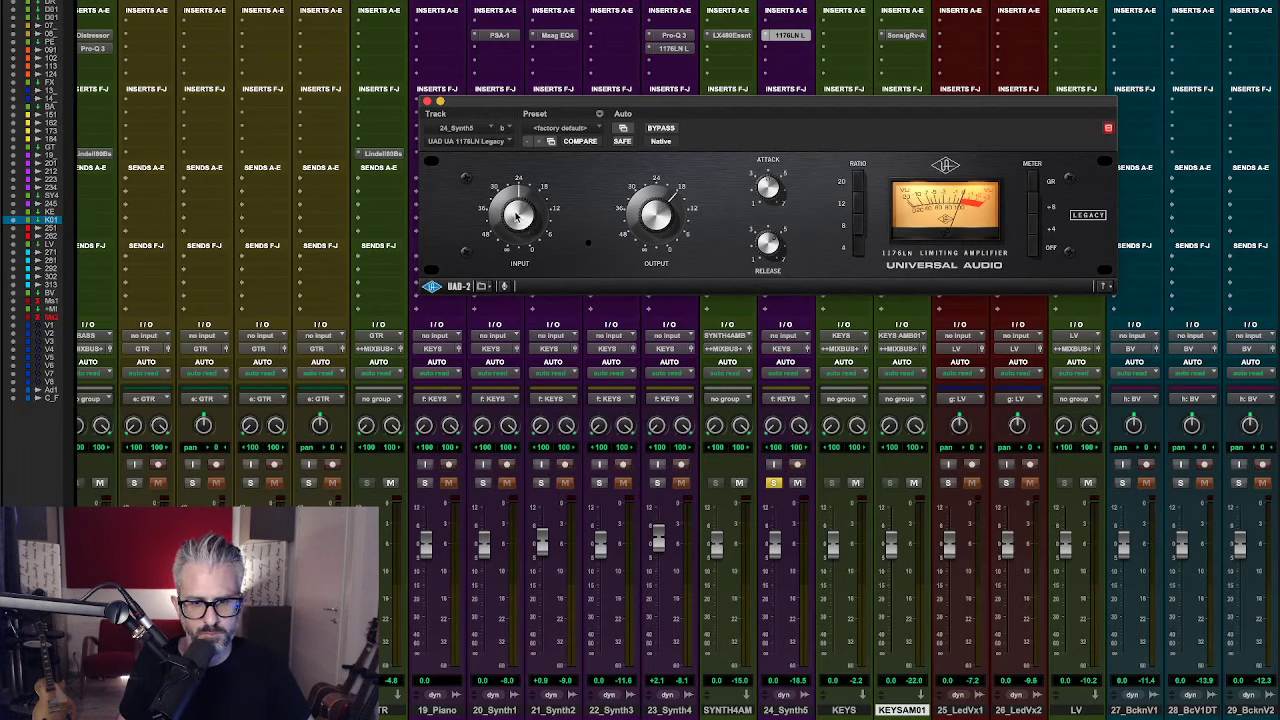
{"action": "left_click_drag", "start_coordinate": [517, 217], "coordinate": [521, 193]}
{"action": "left_click_drag", "start_coordinate": [674, 205], "coordinate": [675, 214]}
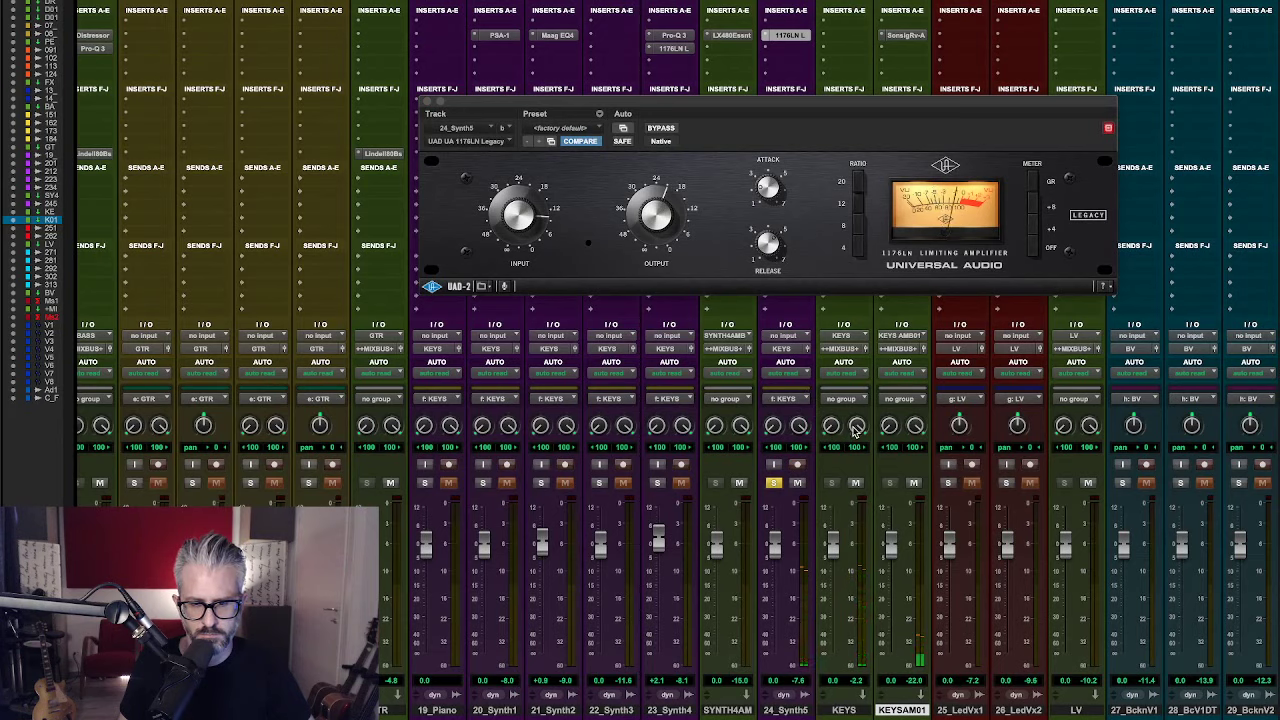
- Narrow the panning of both synths: 24_Synth5's right channel to 45 and the soloed 23_Synth4's left channel to 32
{"action": "left_click_drag", "start_coordinate": [799, 426], "coordinate": [799, 445]}
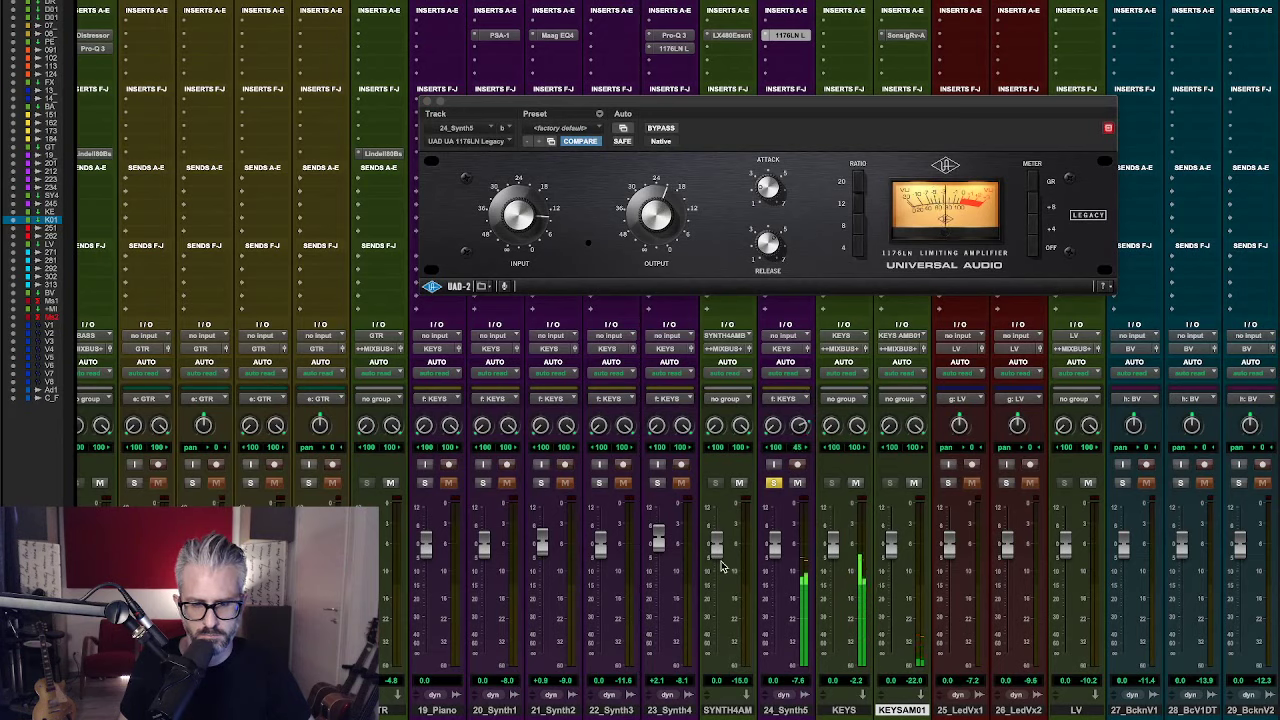
{"action": "left_click", "coordinate": [657, 483]}
{"action": "left_click_drag", "start_coordinate": [657, 426], "coordinate": [666, 400]}
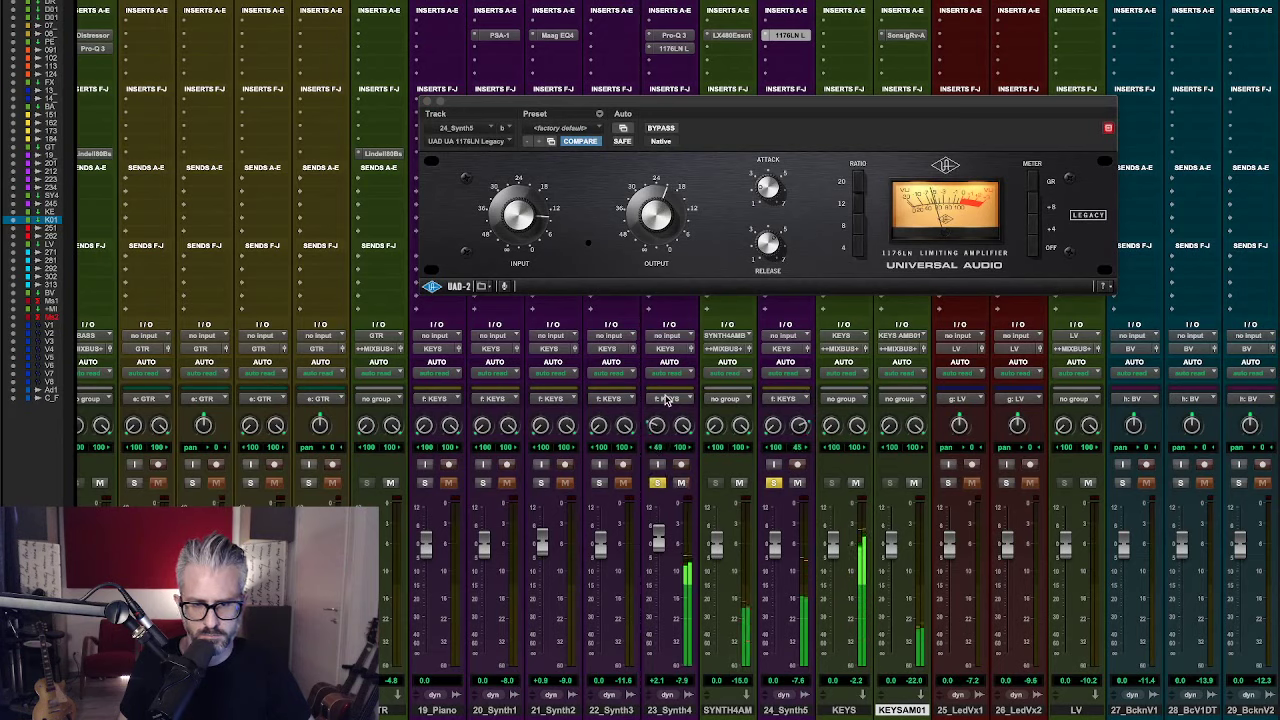
{"action": "left_click", "coordinate": [773, 484]}
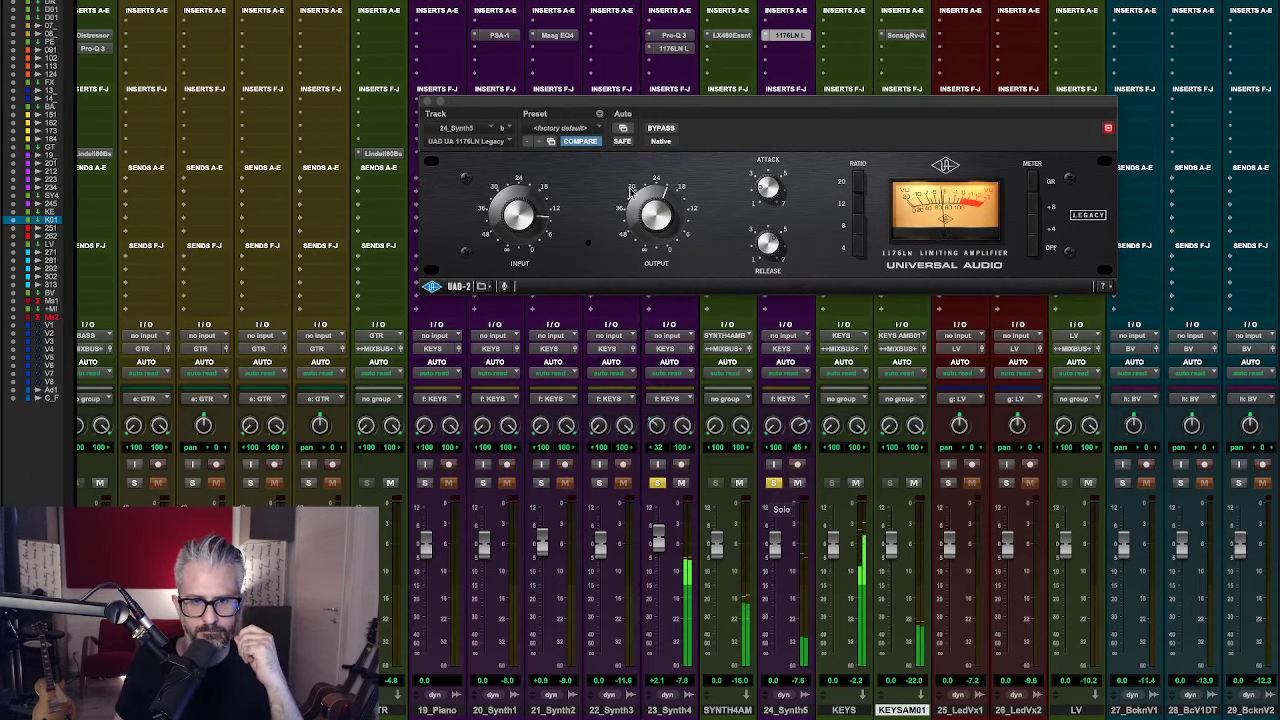
- Trim 24_Synth5 with the 1176LN output and a fader level of -0.4 dB, and clear both synth solos
{"action": "left_click", "coordinate": [652, 217]}
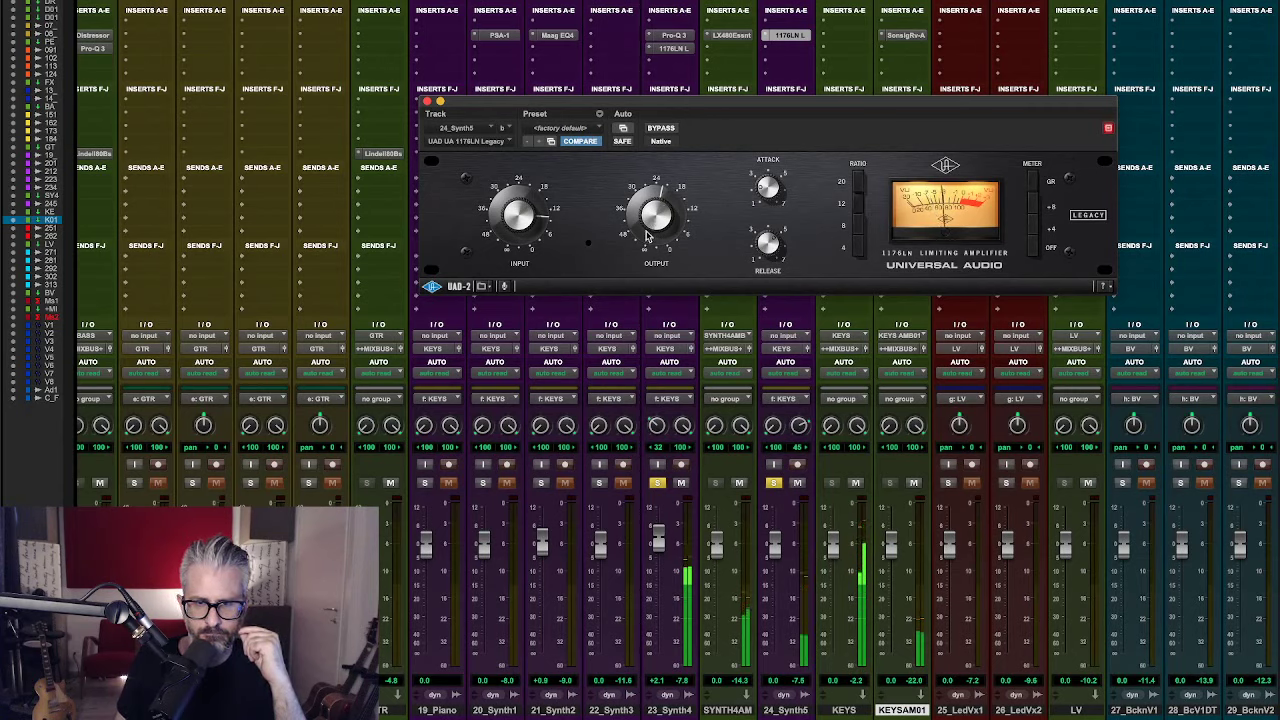
{"action": "left_click", "coordinate": [428, 102]}
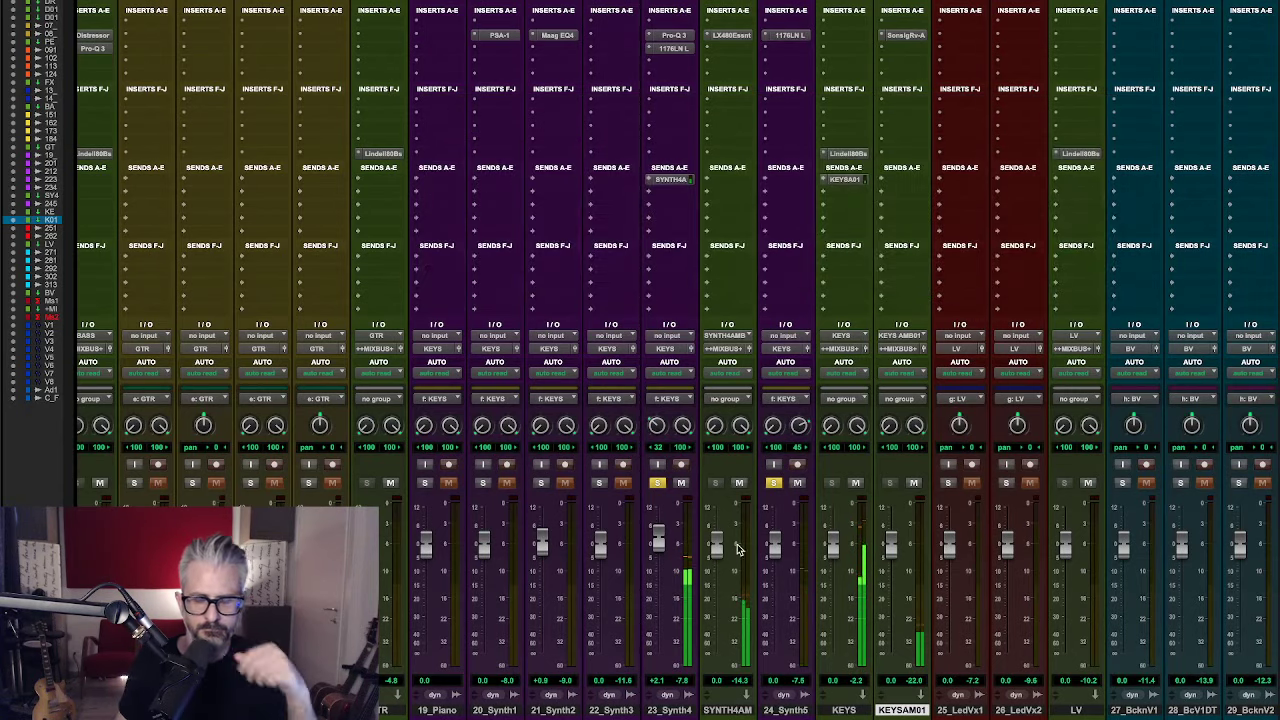
{"action": "left_click_drag", "start_coordinate": [772, 555], "coordinate": [772, 559]}
{"action": "left_click", "coordinate": [773, 483]}
{"action": "left_click", "coordinate": [657, 483]}
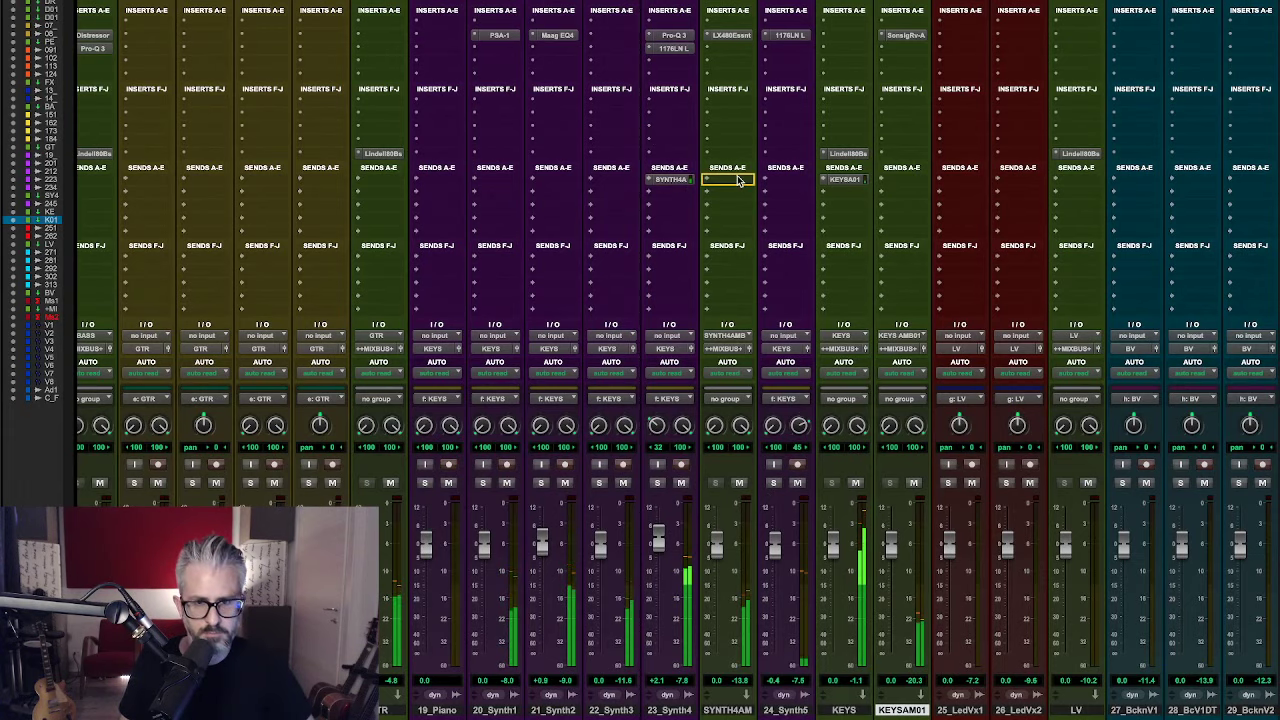
- Copy the SYNTH4A send from 23_Synth4 to the first send slot of 24_Synth5
{"action": "left_click_drag", "start_coordinate": [791, 181], "coordinate": [792, 182]}
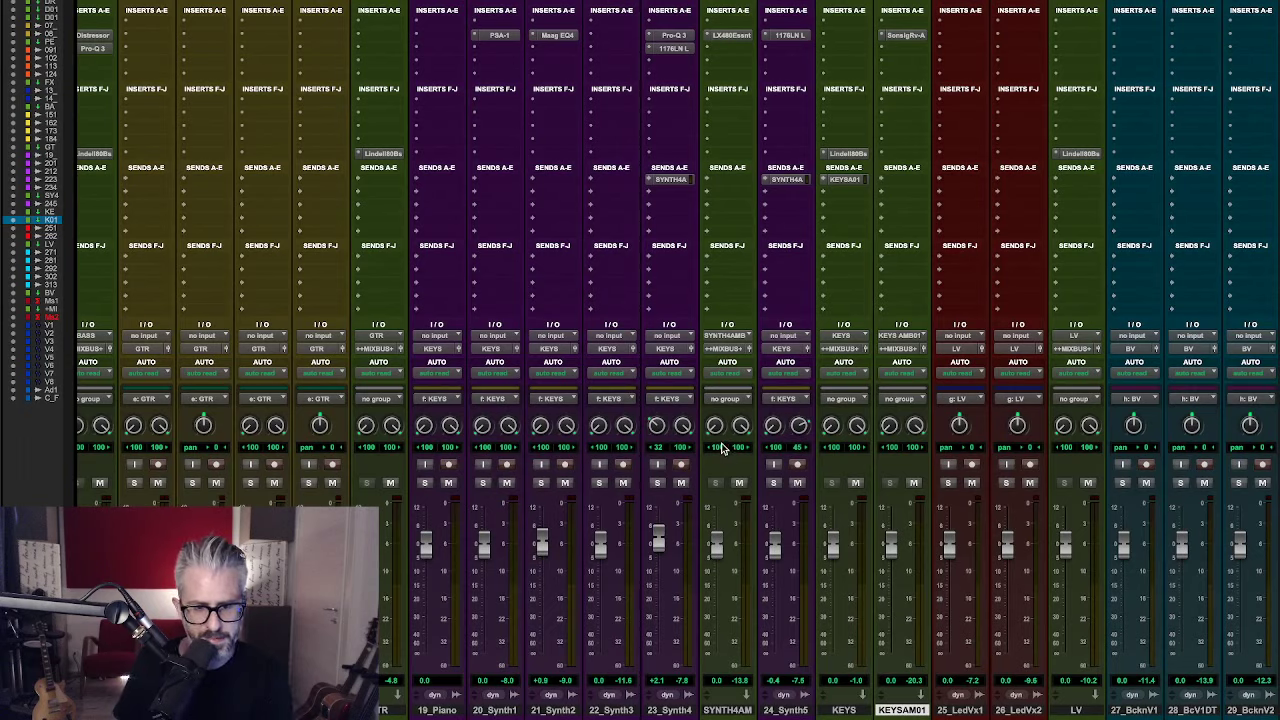
{"action": "scroll", "coordinate": [662, 430], "scroll_direction": "left", "scroll_amount": 3}
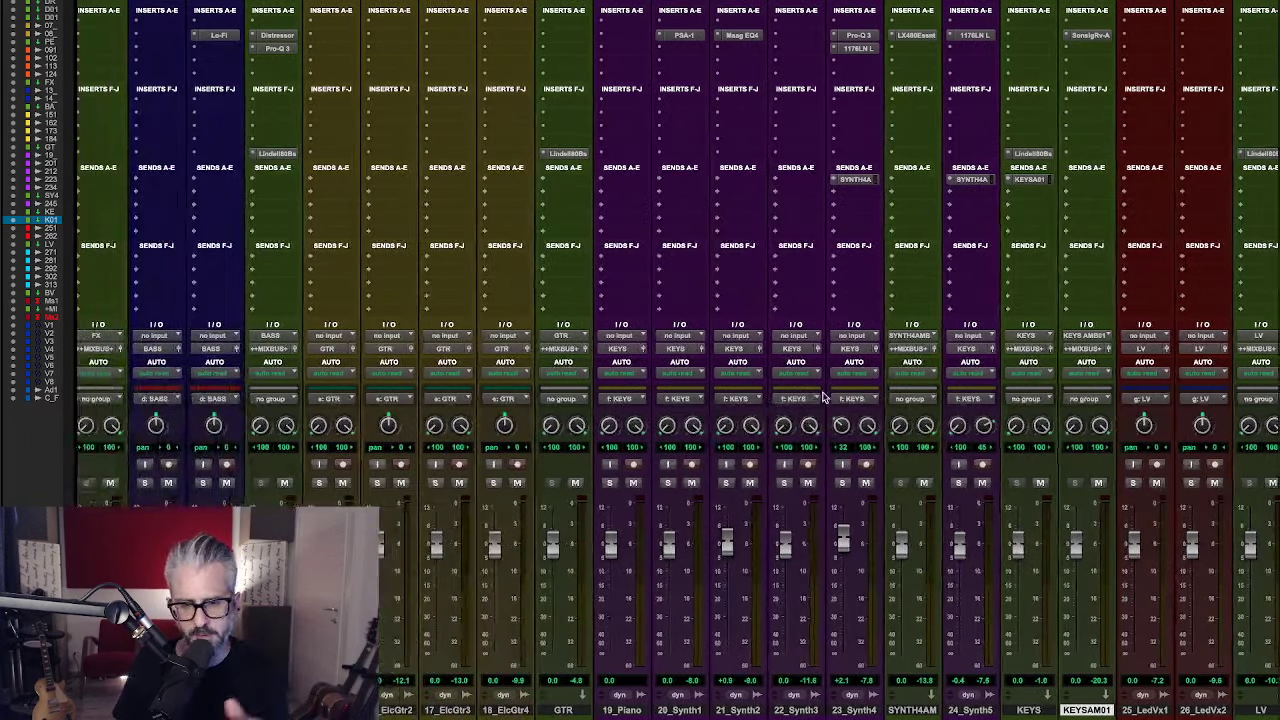
{"action": "scroll", "coordinate": [940, 445], "scroll_direction": "right", "scroll_amount": 3}
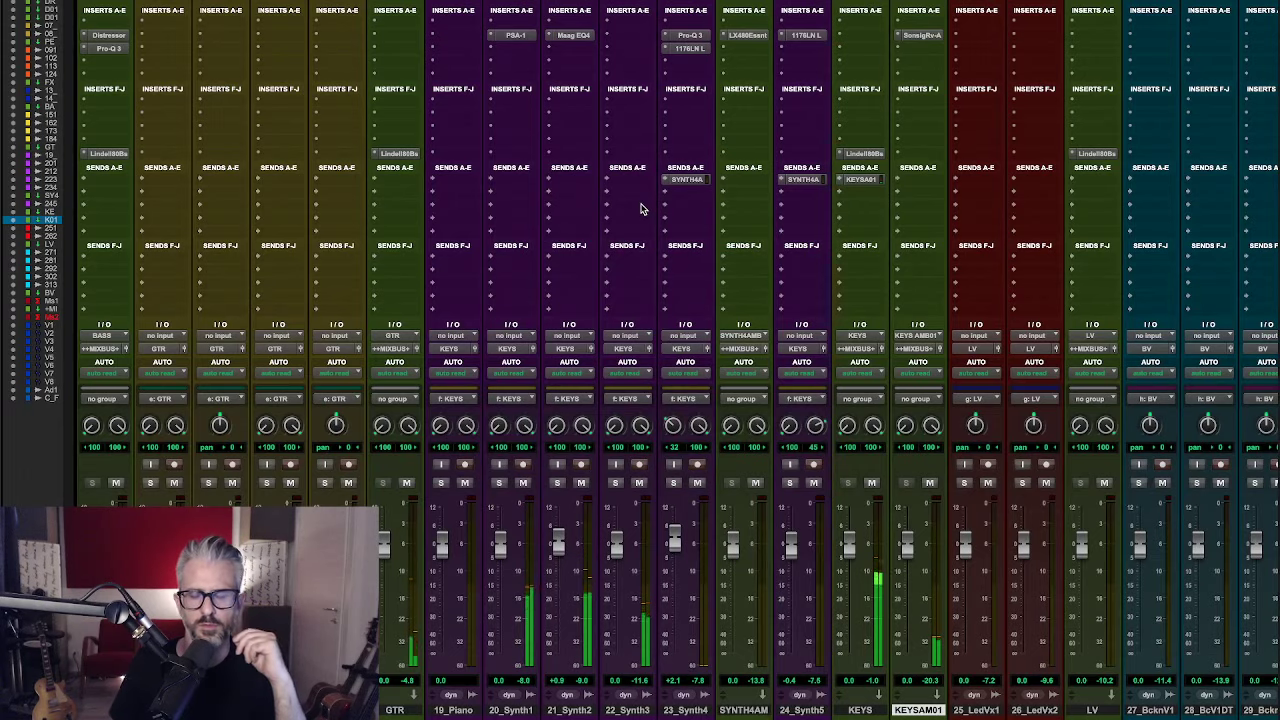
- Reactivate the SSL G Bus compressor on the mix bus, lower its threshold and raise its make-up gain during playback
{"action": "scroll", "coordinate": [493, 43], "scroll_direction": "right", "scroll_amount": 10}
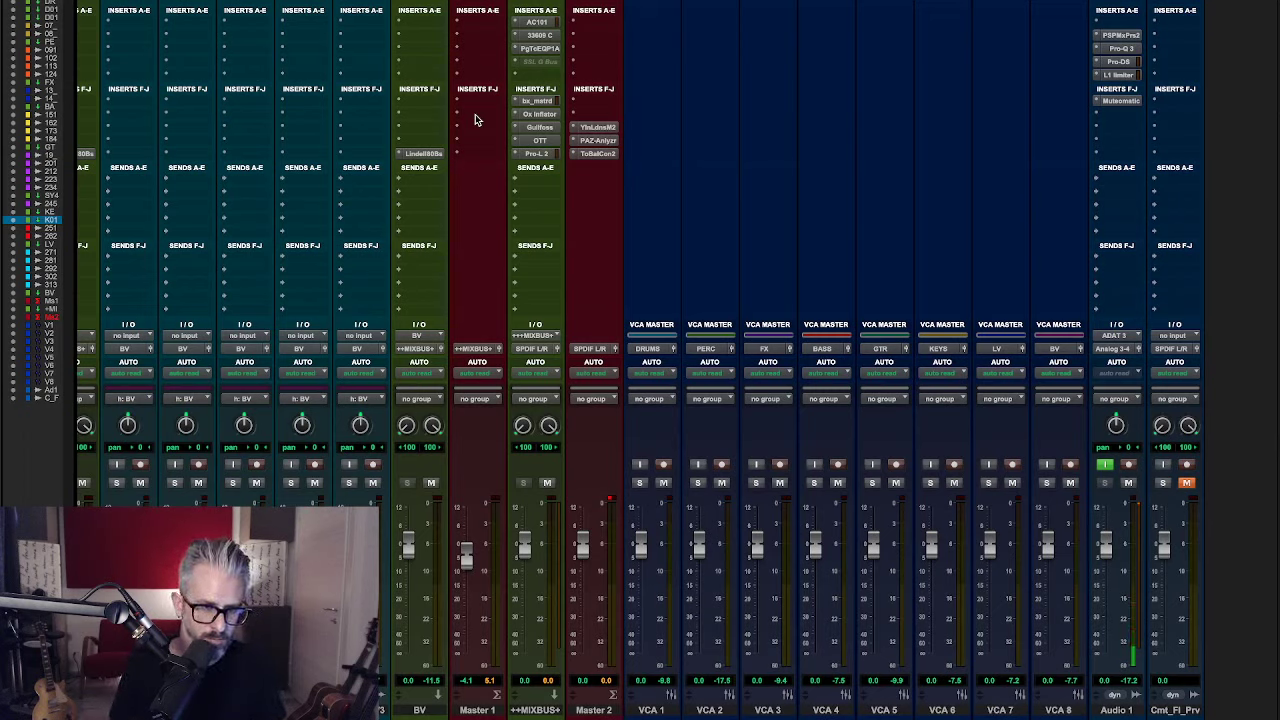
{"action": "left_click", "coordinate": [541, 62], "text": "ctrl+super"}
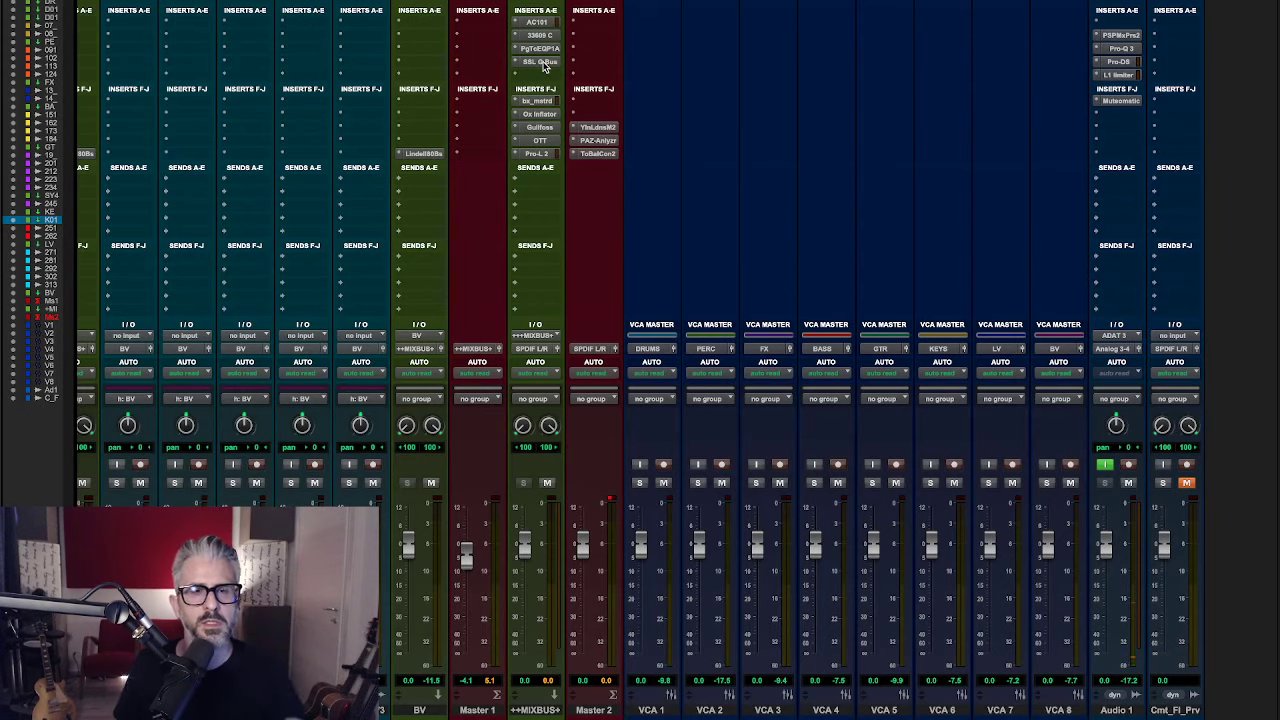
{"action": "left_click", "coordinate": [541, 62]}
{"action": "left_click_drag", "start_coordinate": [593, 104], "coordinate": [795, 50]}
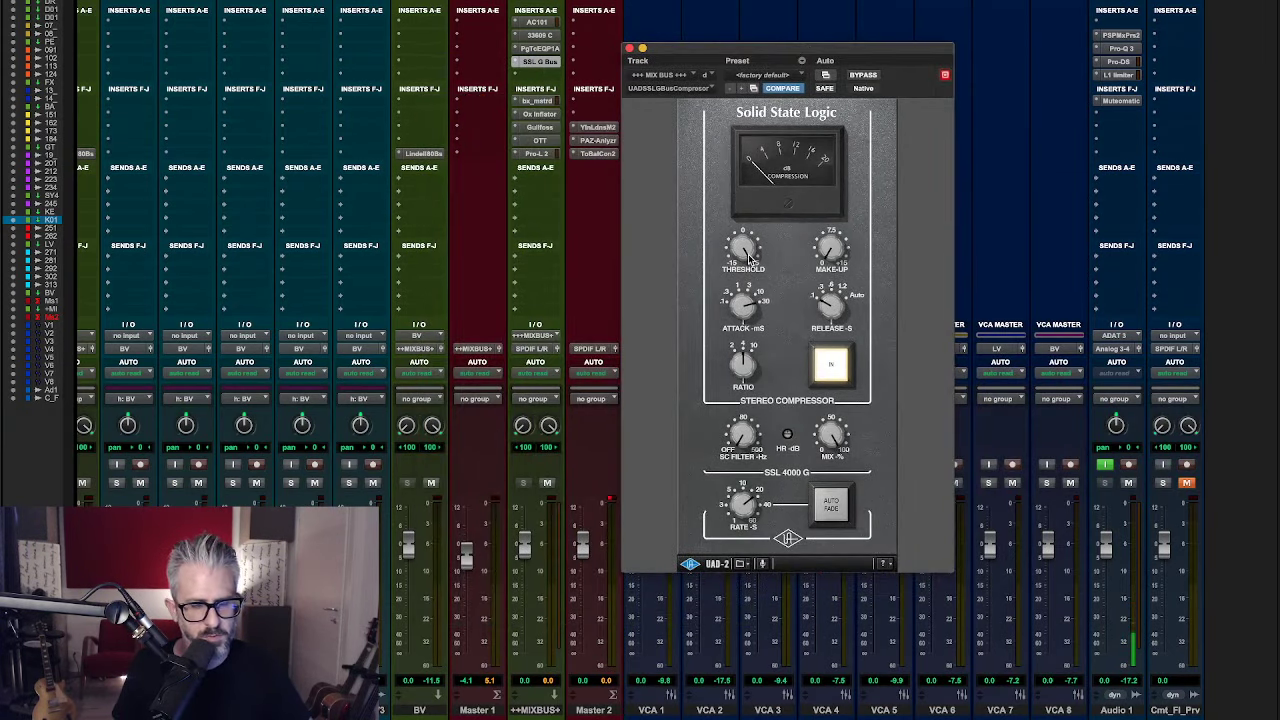
{"action": "key", "text": "space"}
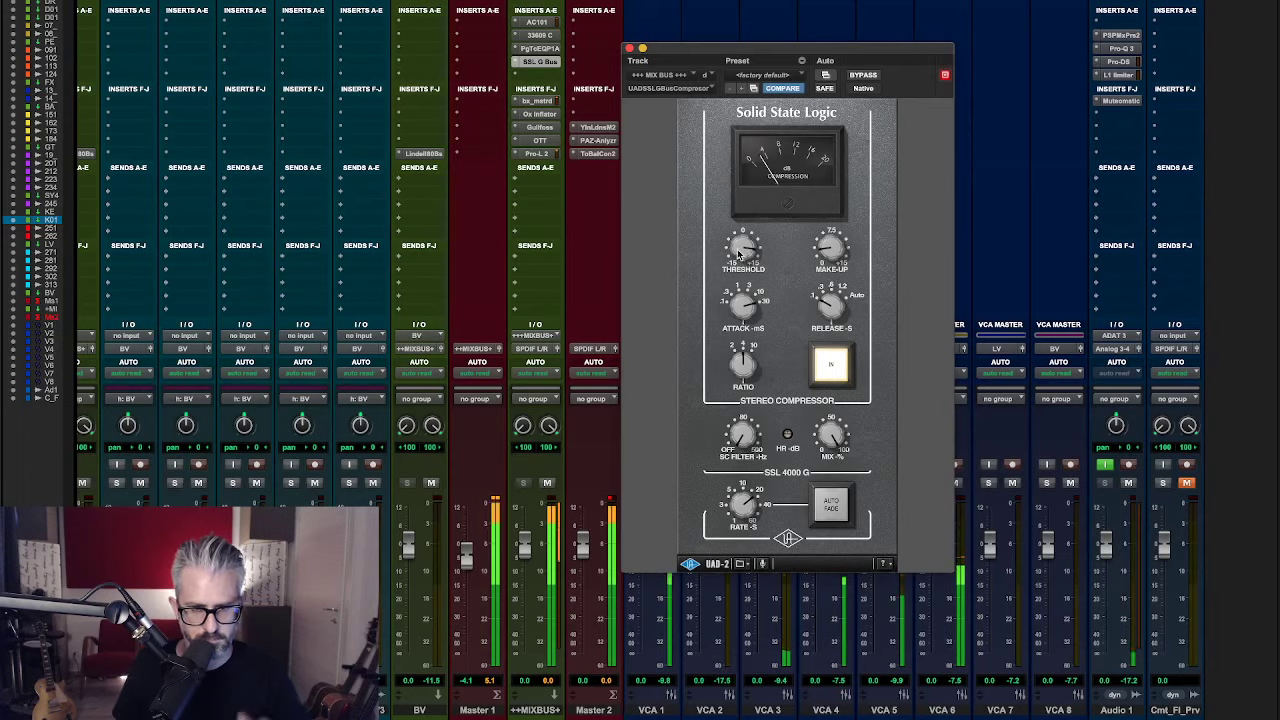
- Compare the mix with the SSL G Bus compressor bypassed and active, leaving it active, and close its window
{"action": "left_click", "coordinate": [863, 75]}
{"action": "left_click", "coordinate": [869, 76]}
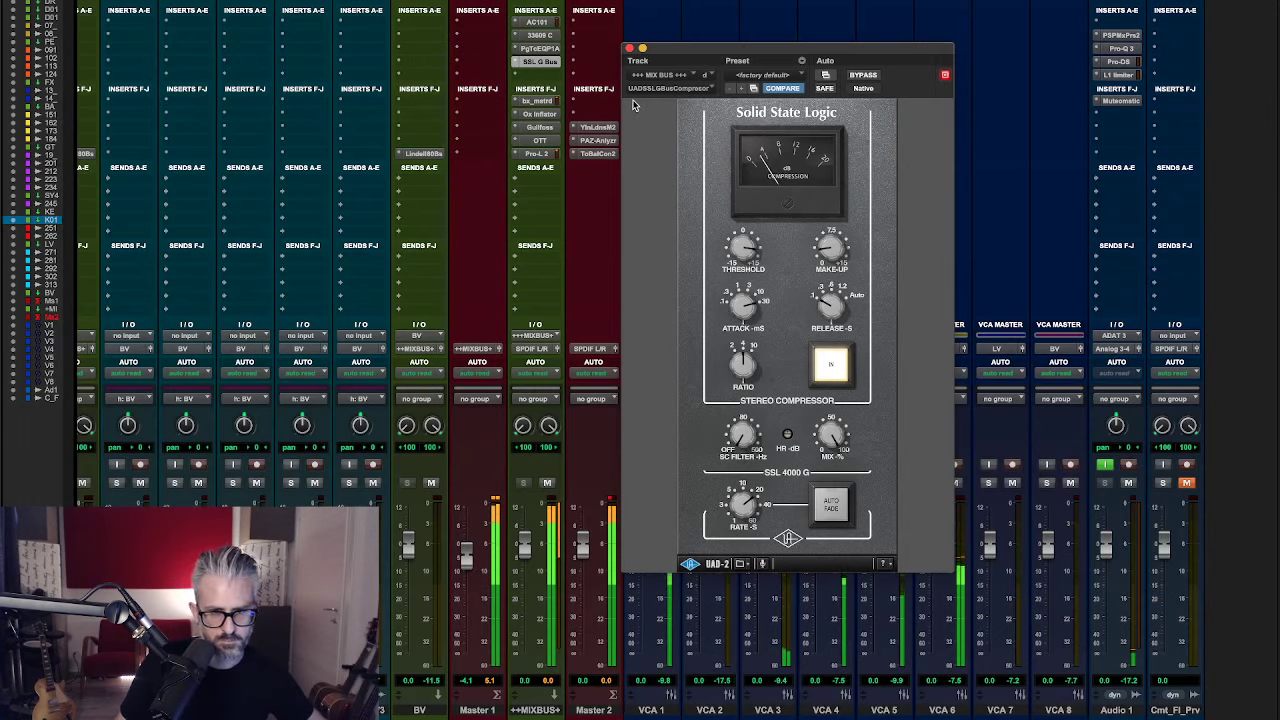
{"action": "left_click", "coordinate": [629, 48]}
- Insert the stereo FutzBox plug-in in slot H of Master 1 and close the mix bus's OTT window
{"action": "scroll", "coordinate": [680, 294], "scroll_direction": "left", "scroll_amount": 10}
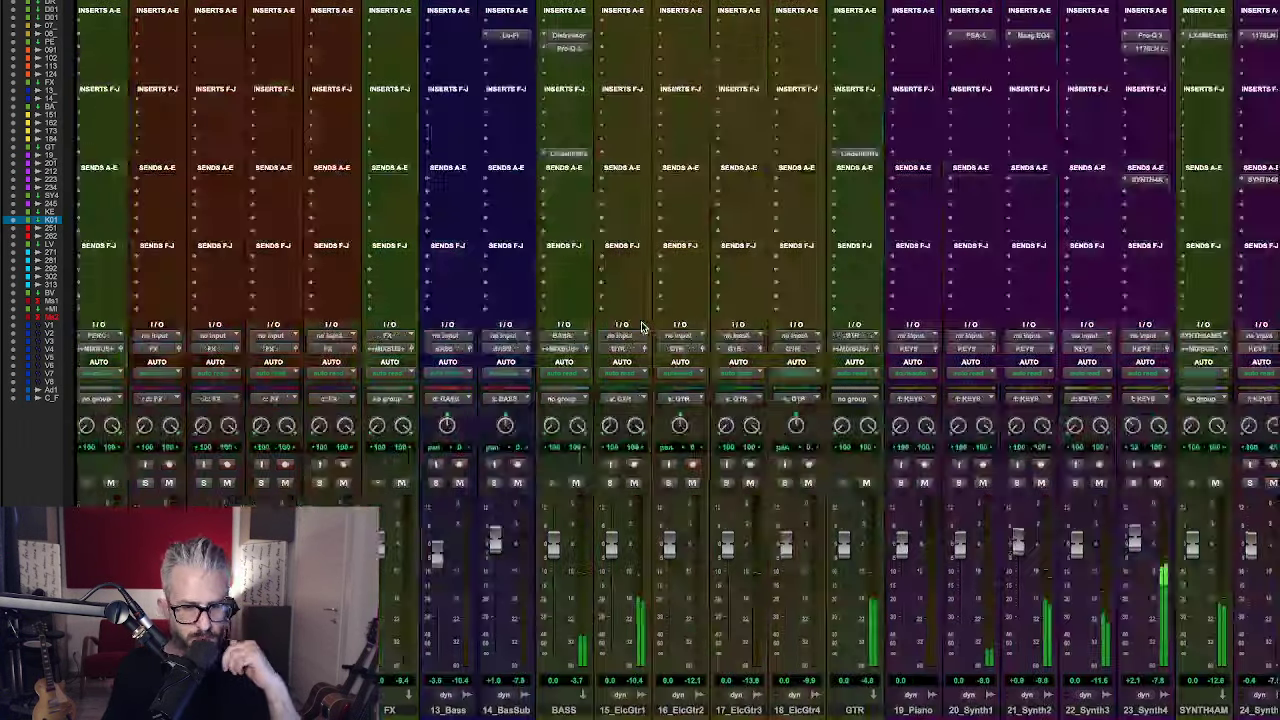
{"action": "scroll", "coordinate": [643, 327], "scroll_direction": "left", "scroll_amount": 8}
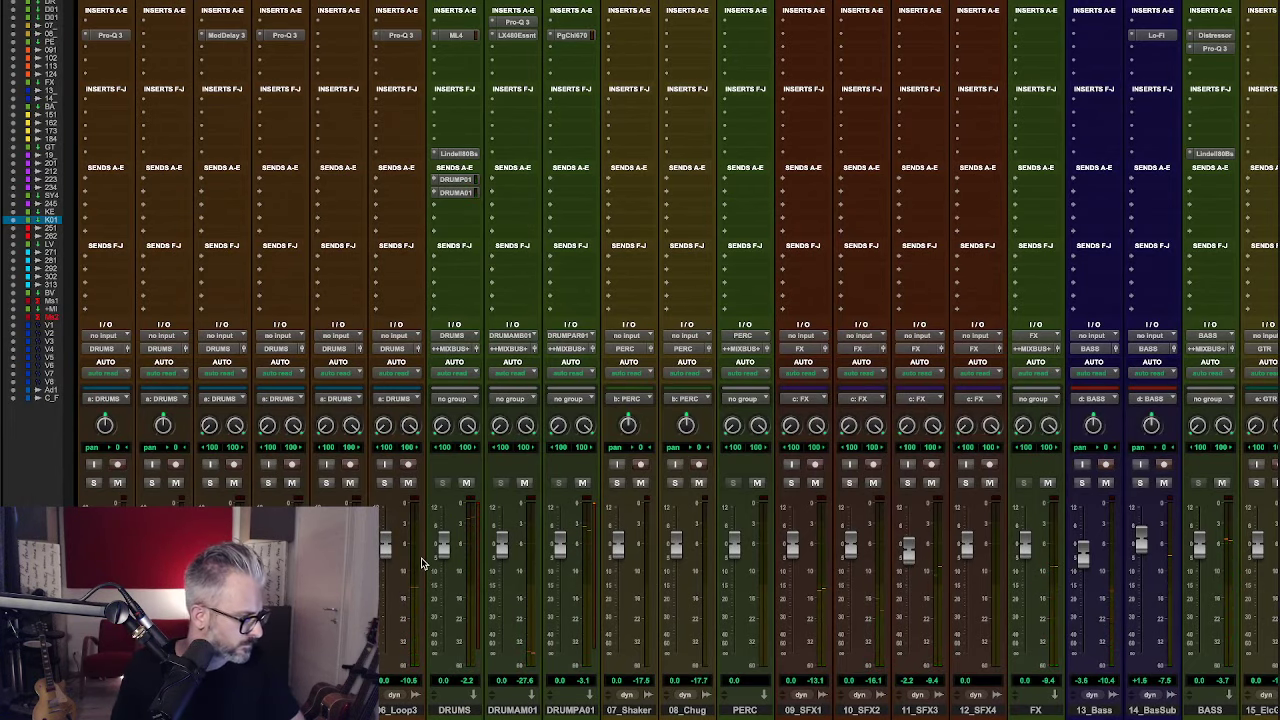
{"action": "scroll", "coordinate": [421, 563], "scroll_direction": "right", "scroll_amount": 10}
{"action": "scroll", "coordinate": [421, 565], "scroll_direction": "right", "scroll_amount": 5}
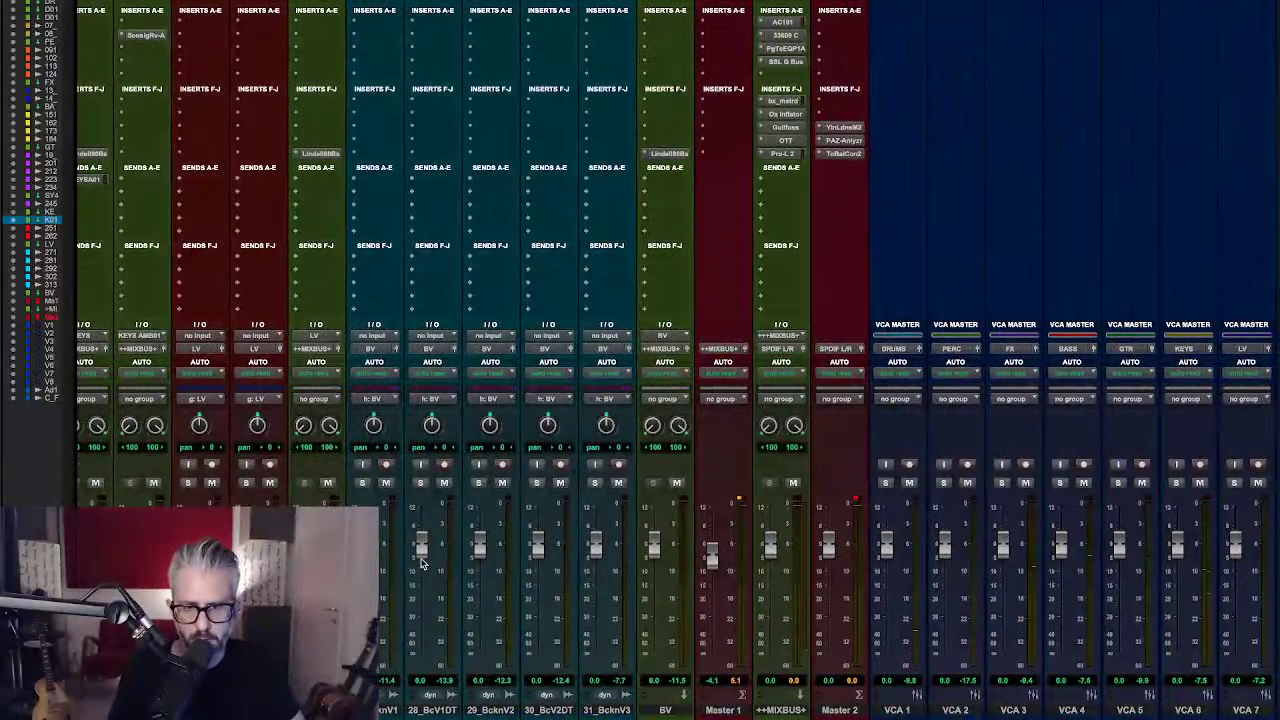
{"action": "scroll", "coordinate": [760, 135], "scroll_direction": "left", "scroll_amount": 1}
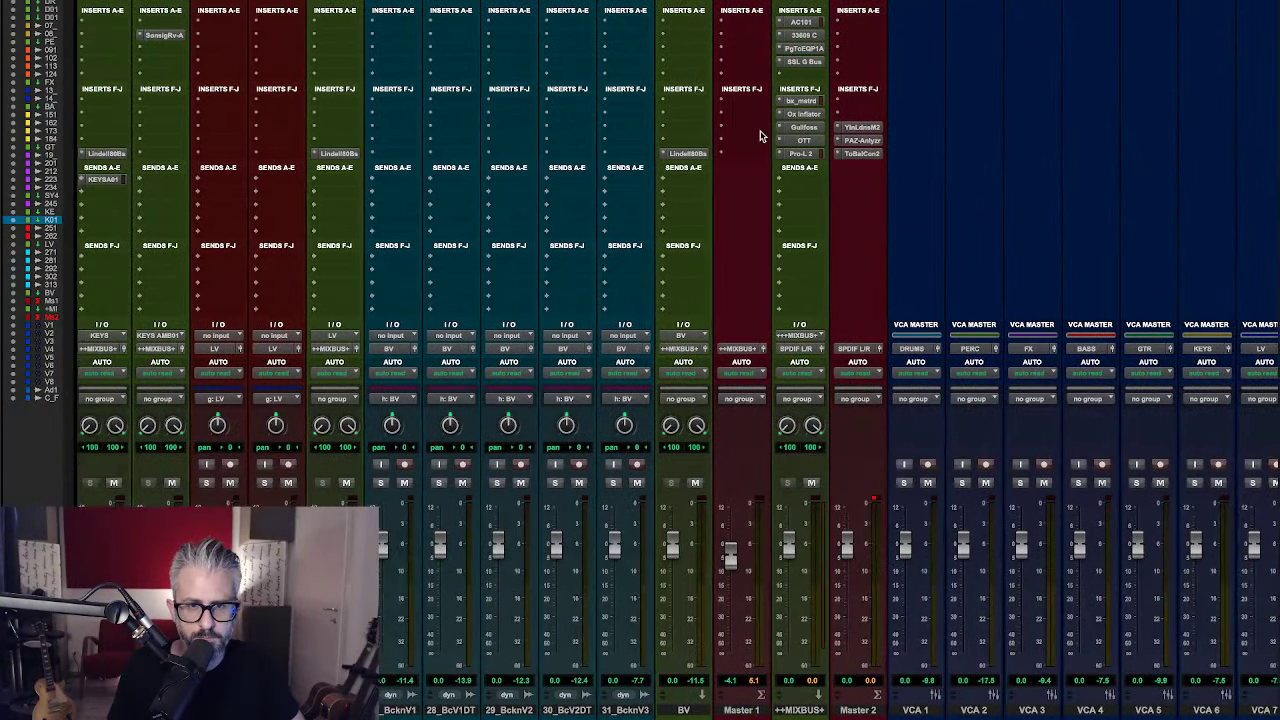
{"action": "left_click", "coordinate": [740, 133]}
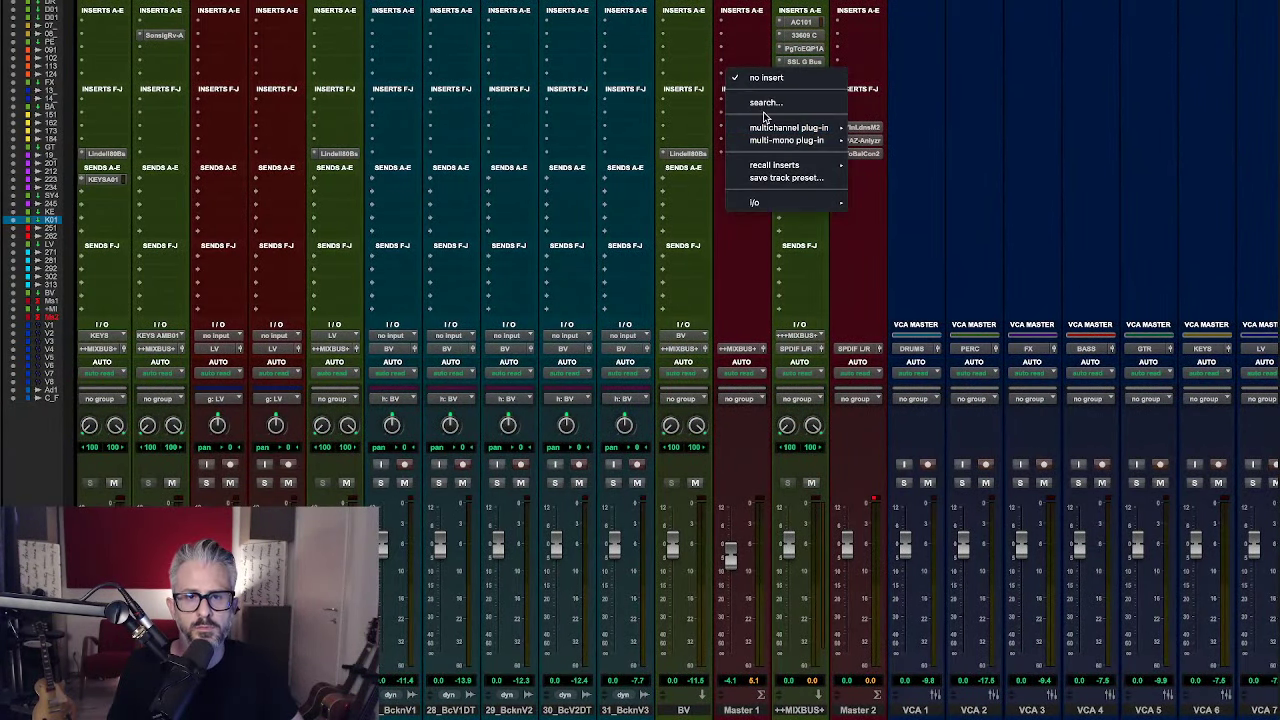
{"action": "left_click", "coordinate": [765, 102]}
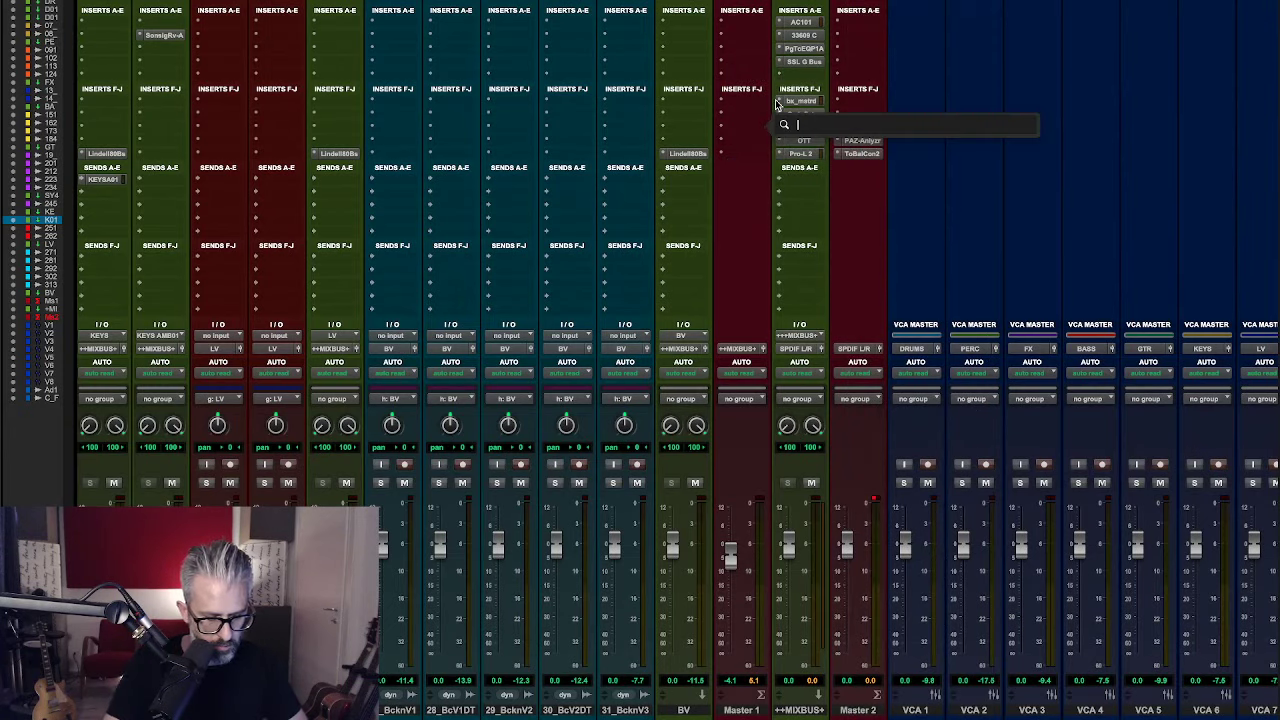
{"action": "type", "text": "fat"}
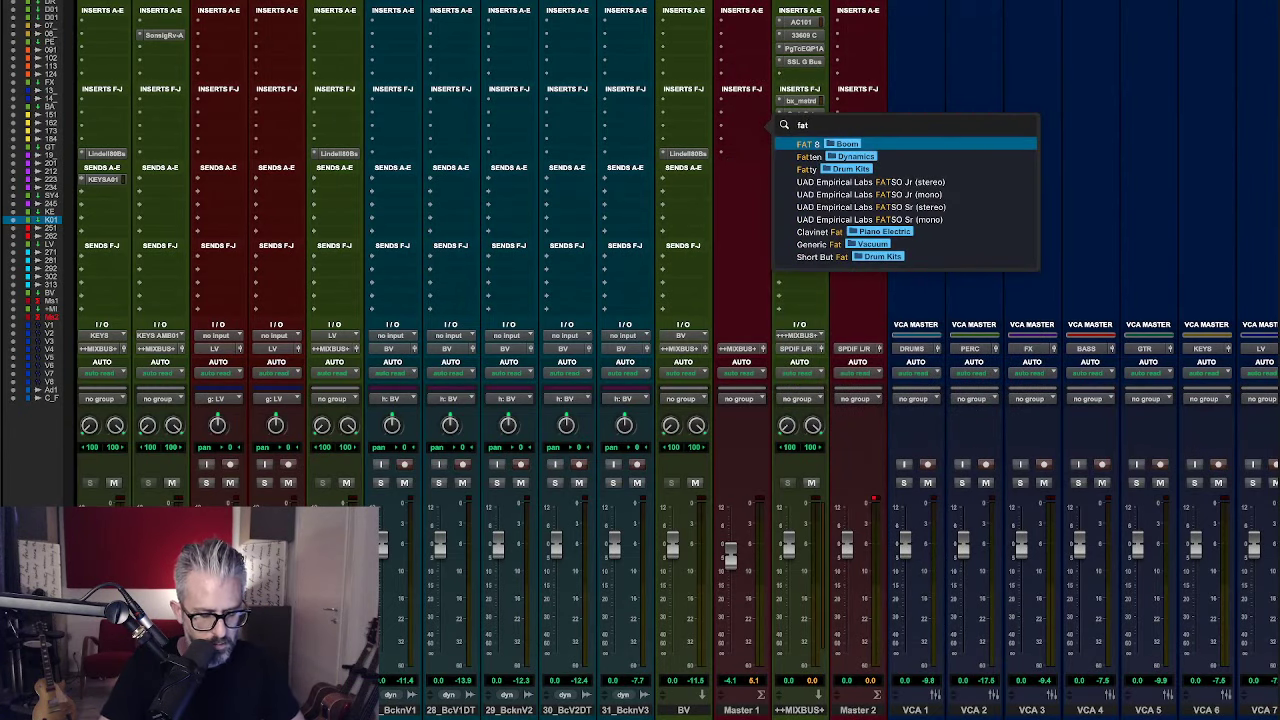
{"action": "type", "text": "z"}
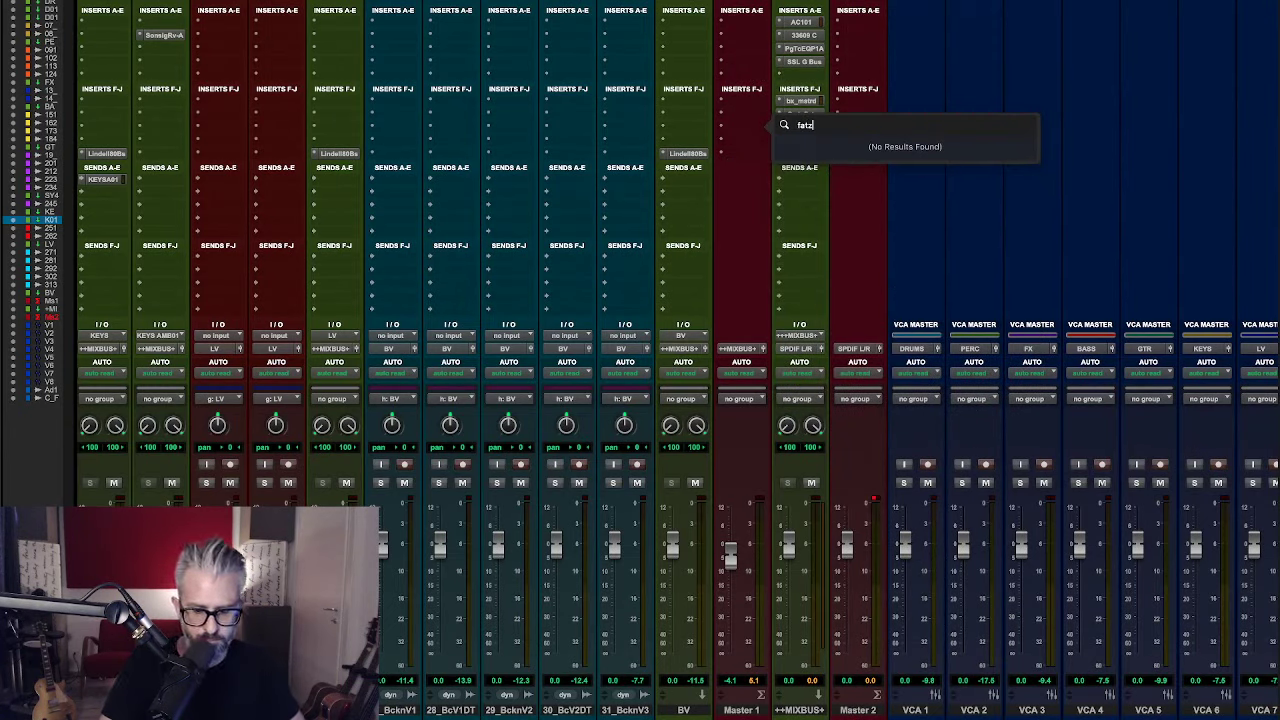
{"action": "key", "text": "BackSpace"}
{"action": "key", "text": "BackSpace"}
{"action": "key", "text": "BackSpace"}
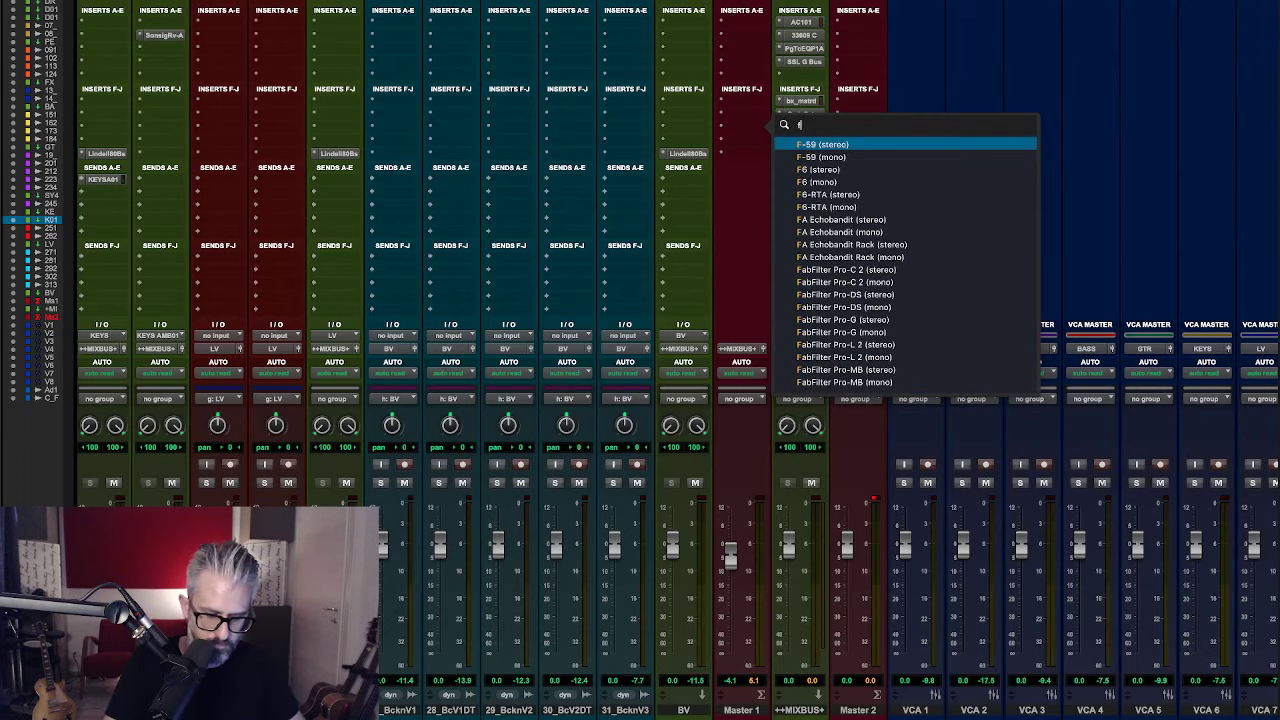
{"action": "type", "text": "utz"}
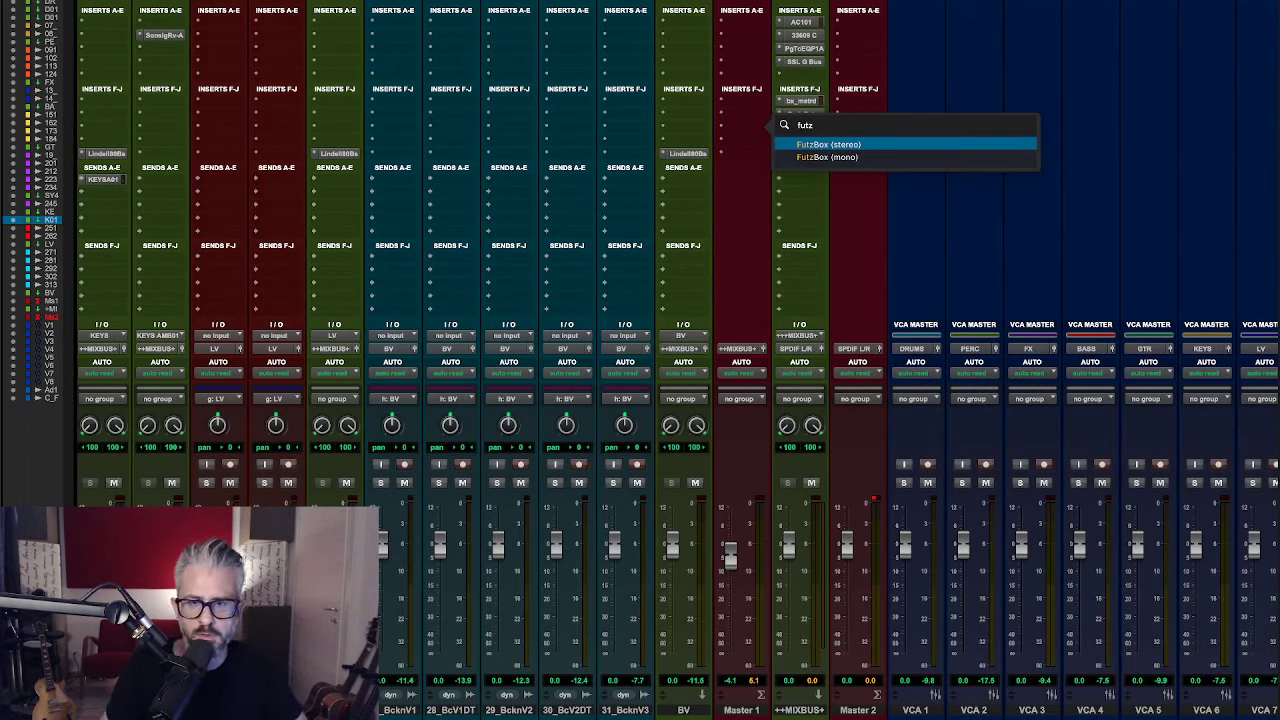
{"action": "left_click", "coordinate": [806, 145]}
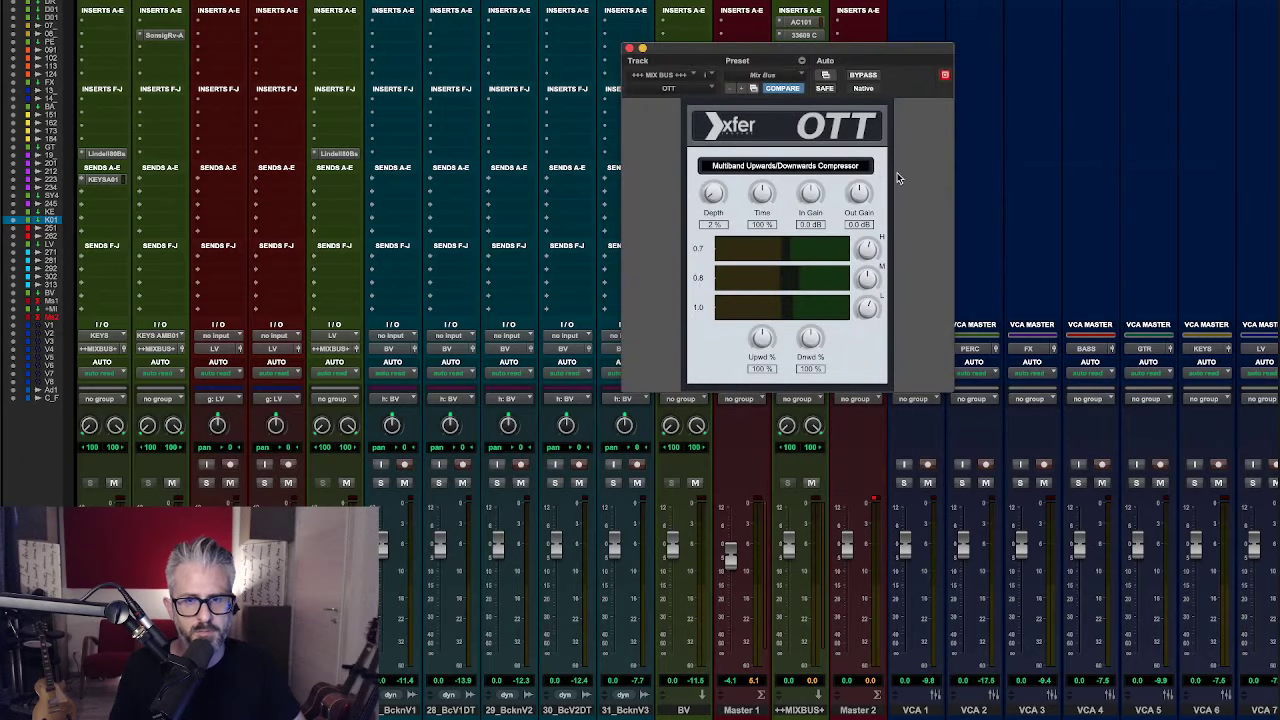
{"action": "left_click", "coordinate": [628, 49]}
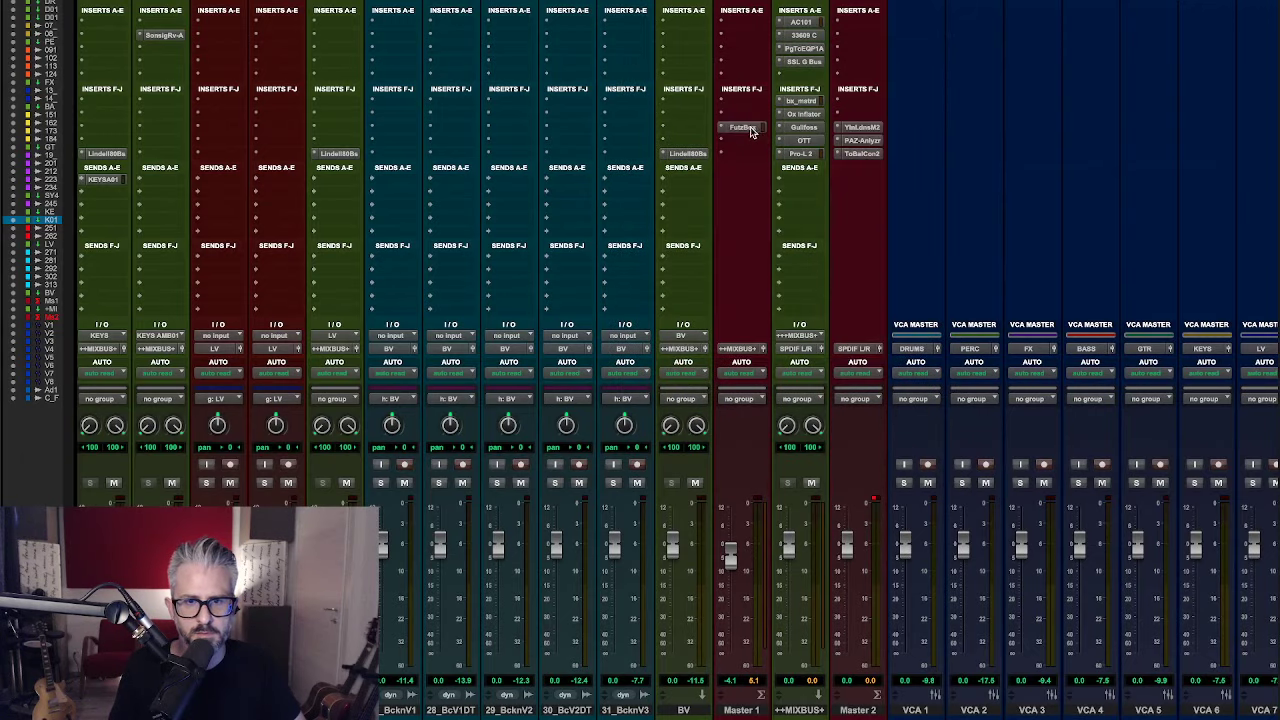
- Open FutzBox on Master 1 and load the Big Sisters Radio preset from the Vintage group of the Tunes presets
{"action": "left_click", "coordinate": [743, 128]}
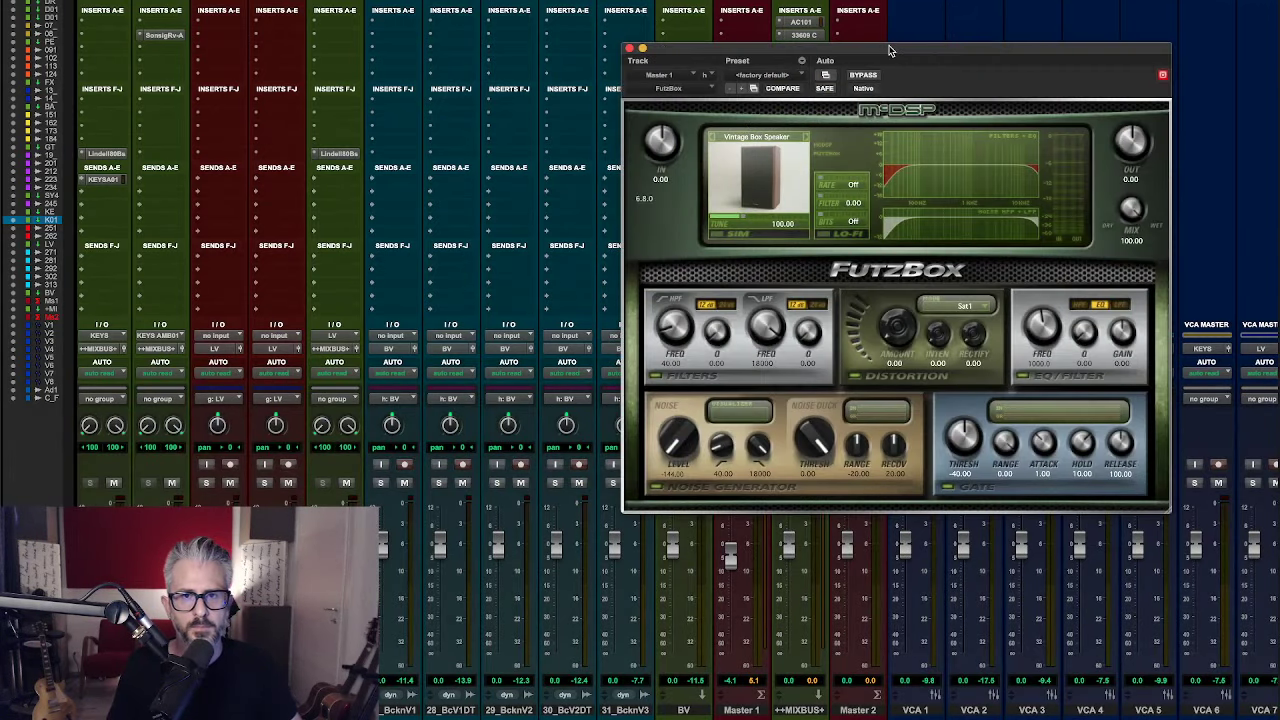
{"action": "left_click_drag", "start_coordinate": [890, 50], "coordinate": [602, 190]}
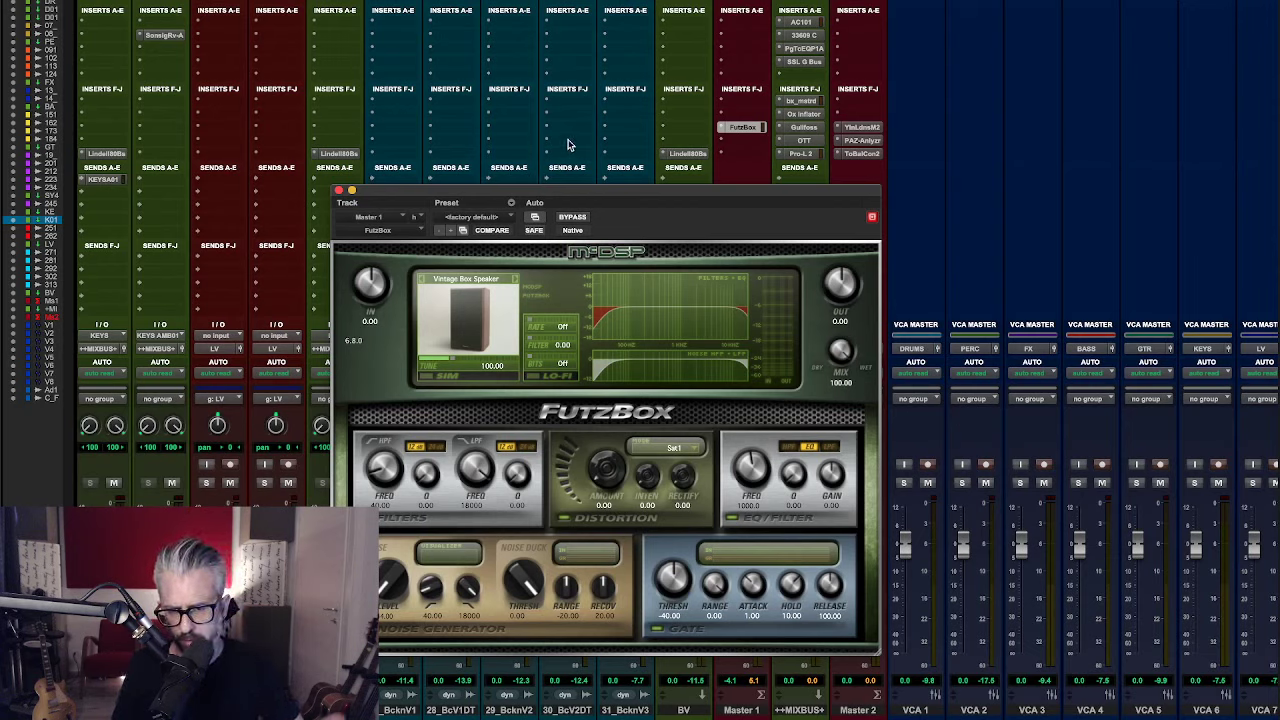
{"action": "left_click", "coordinate": [485, 217]}
{"action": "mouse_move", "coordinate": [510, 192]}
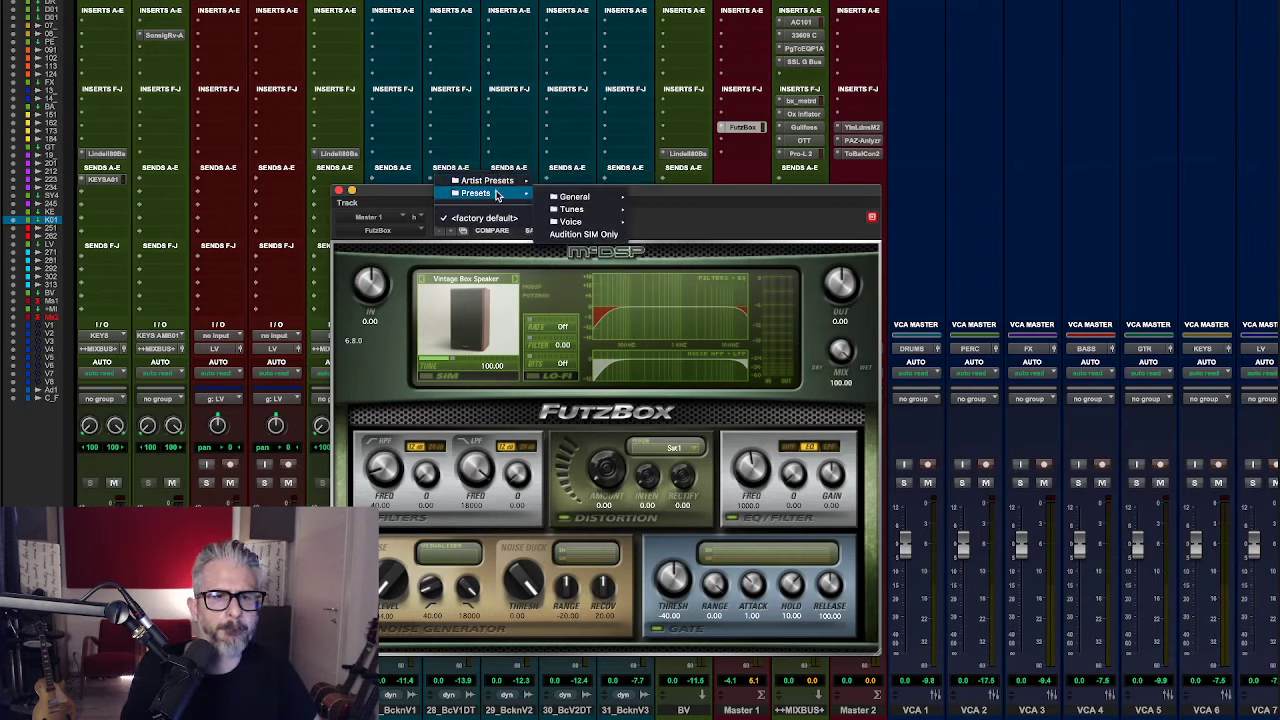
{"action": "mouse_move", "coordinate": [596, 222]}
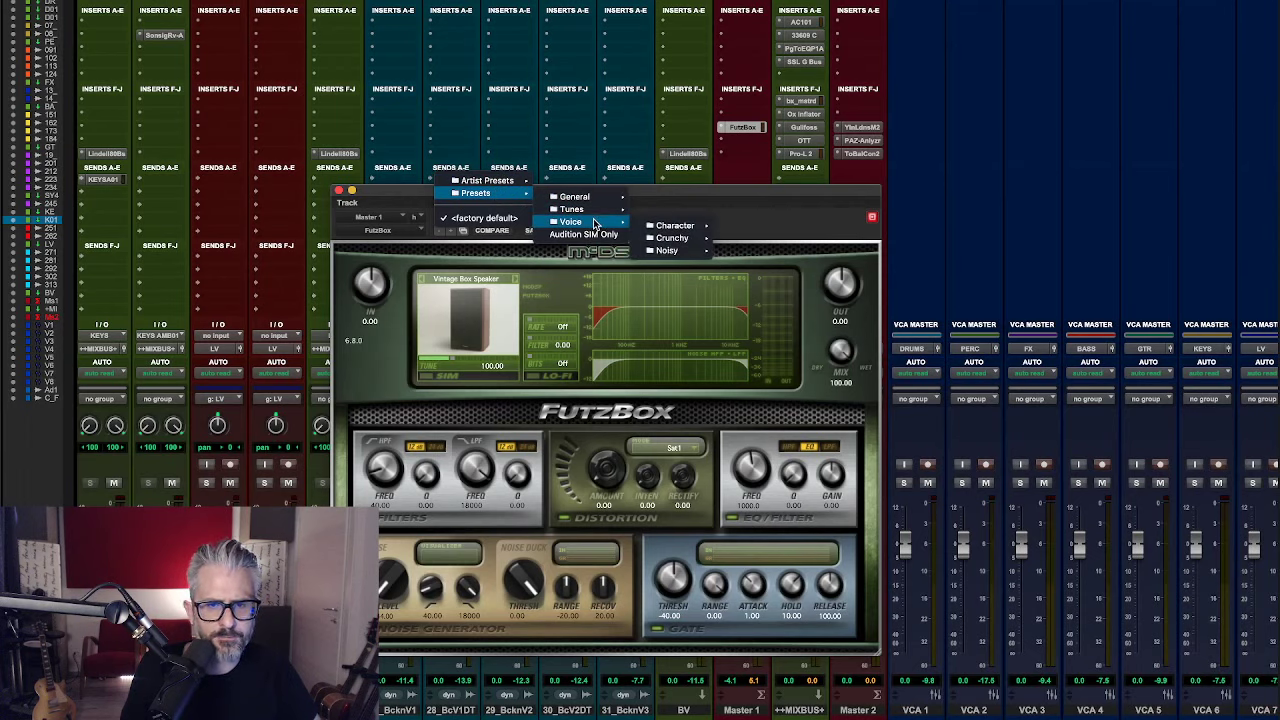
{"action": "mouse_move", "coordinate": [614, 193]}
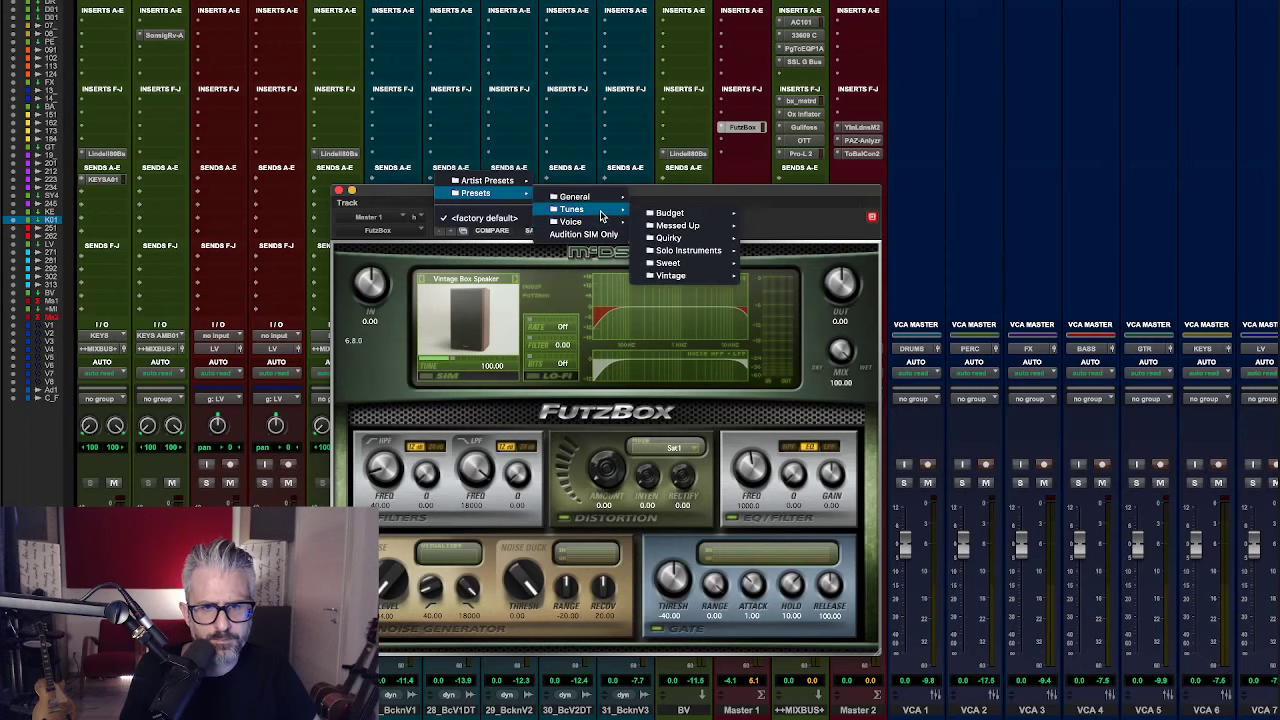
{"action": "mouse_move", "coordinate": [678, 275]}
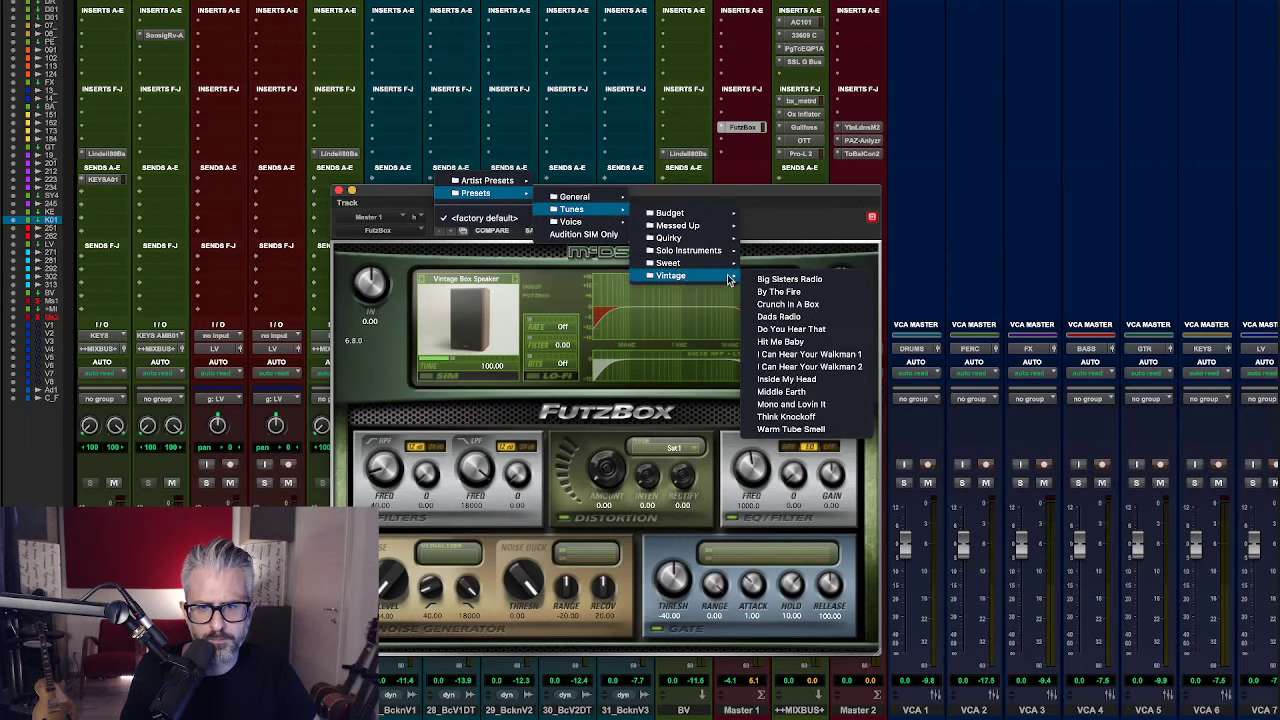
{"action": "left_click", "coordinate": [789, 279]}
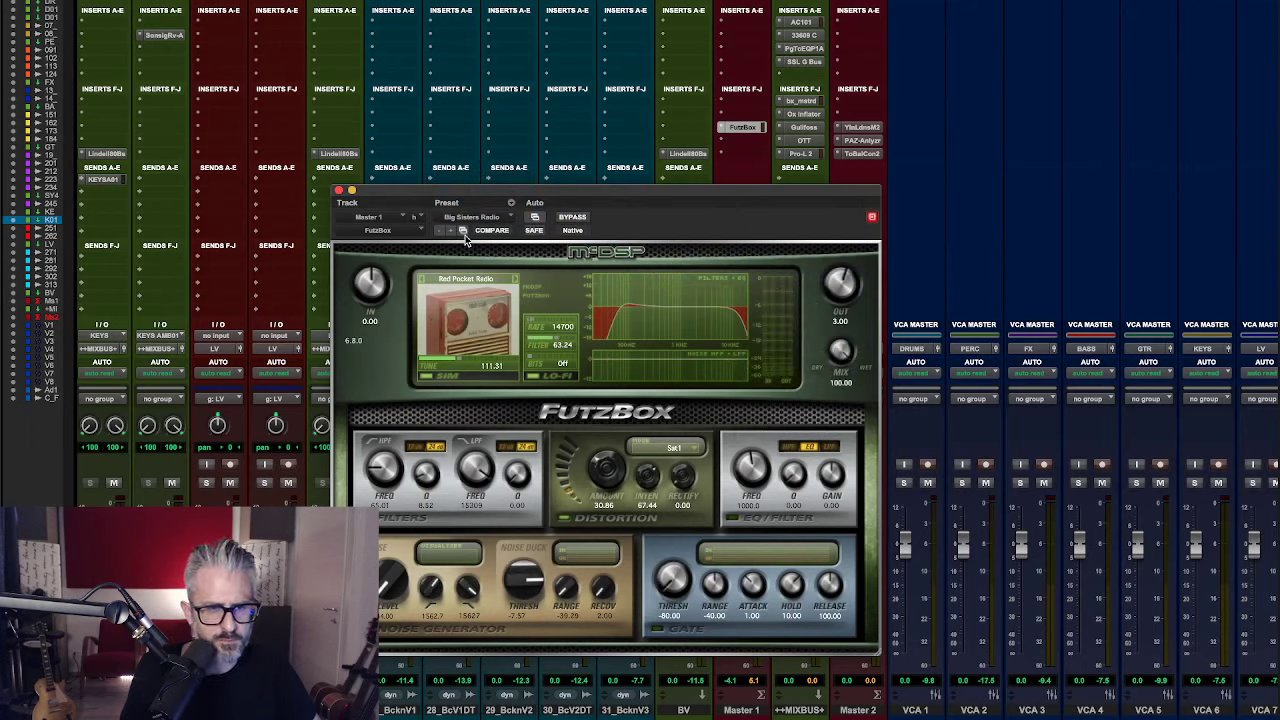
- Audition the neighbouring Vintage presets in FutzBox and settle on Crunch In A Box
{"action": "left_click", "coordinate": [451, 230]}
{"action": "left_click", "coordinate": [451, 230]}
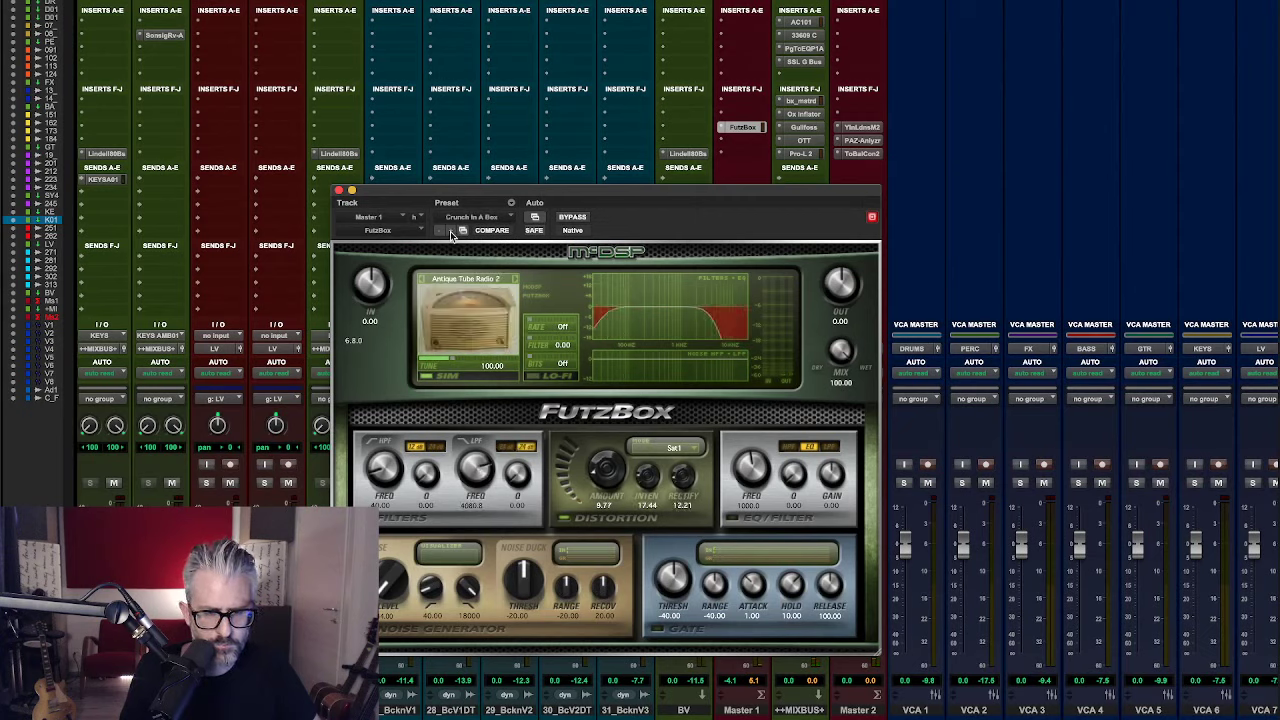
{"action": "left_click", "coordinate": [437, 231]}
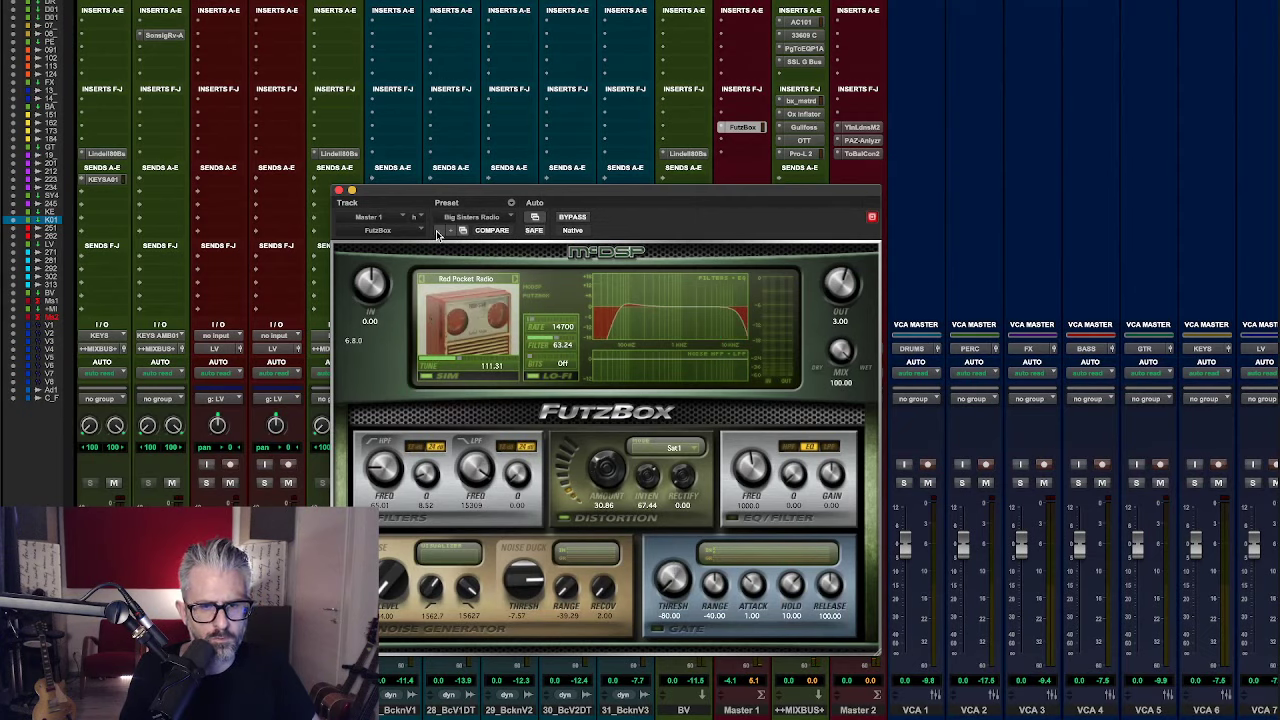
{"action": "left_click", "coordinate": [449, 232]}
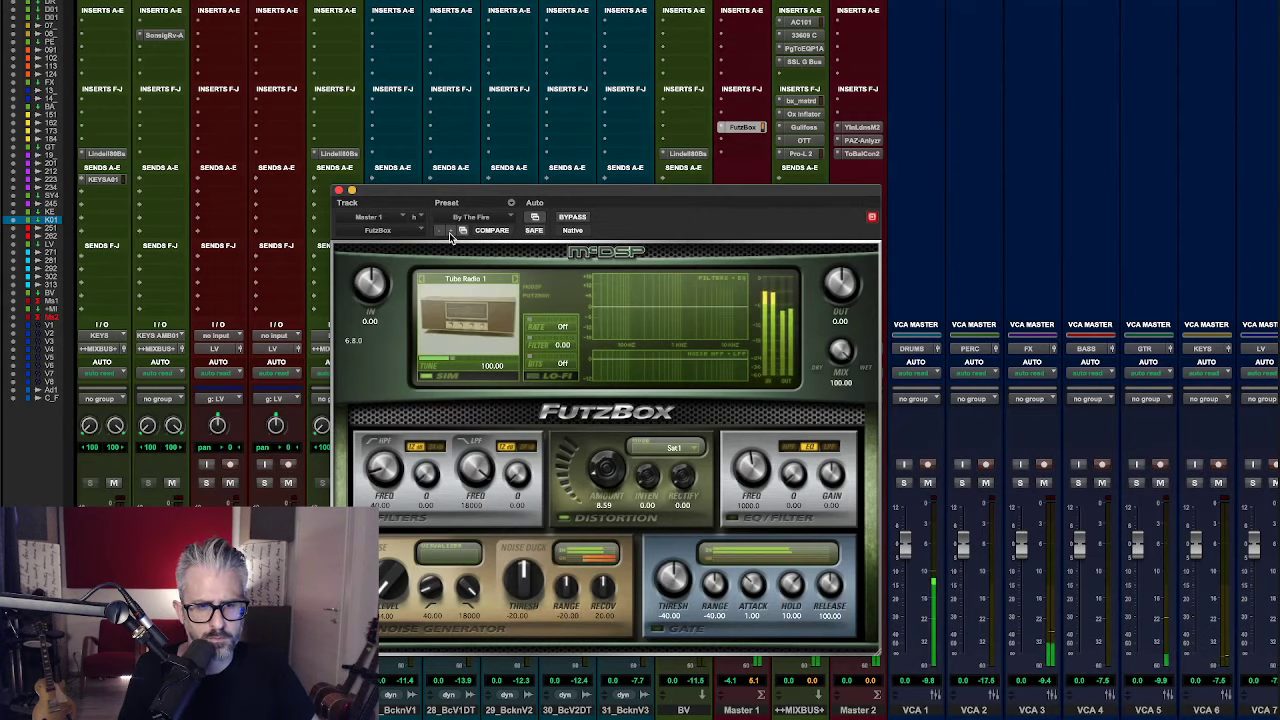
{"action": "left_click", "coordinate": [449, 232]}
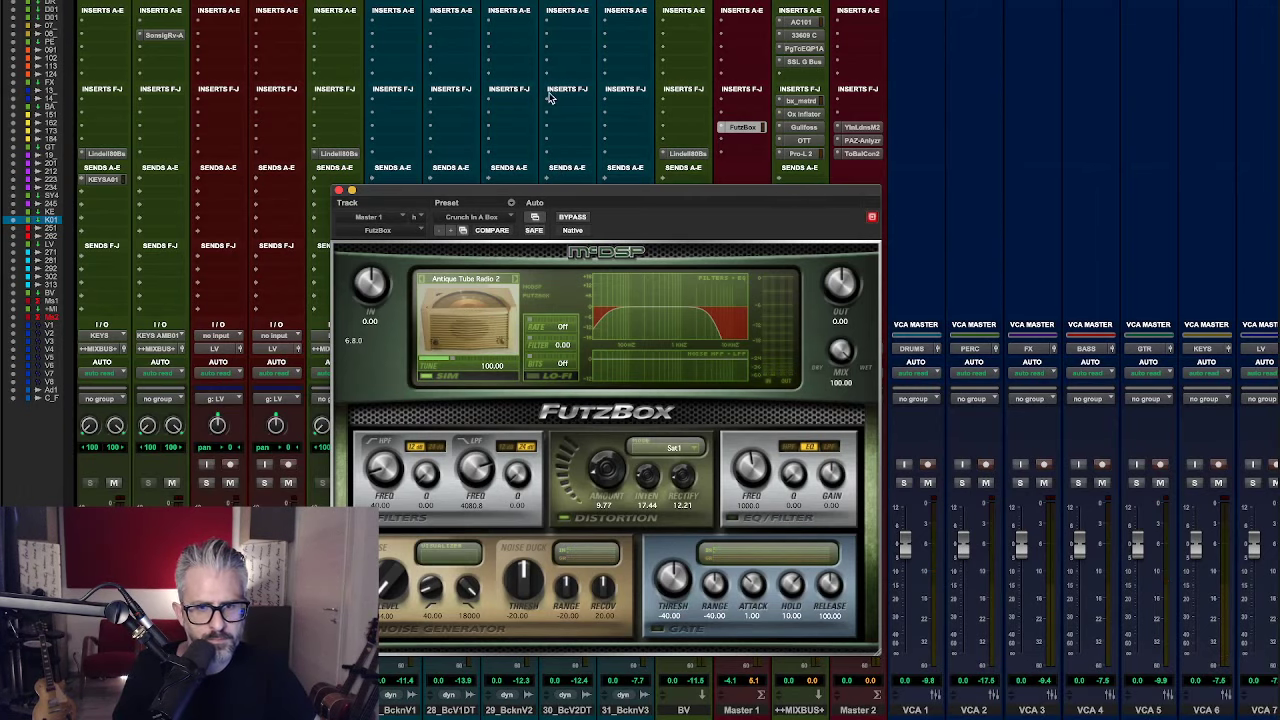
- Raise FutzBox's high-pass filter frequency and set its low-pass filter frequency to about 5337 Hz
{"action": "left_click_drag", "start_coordinate": [592, 190], "coordinate": [476, 113]}
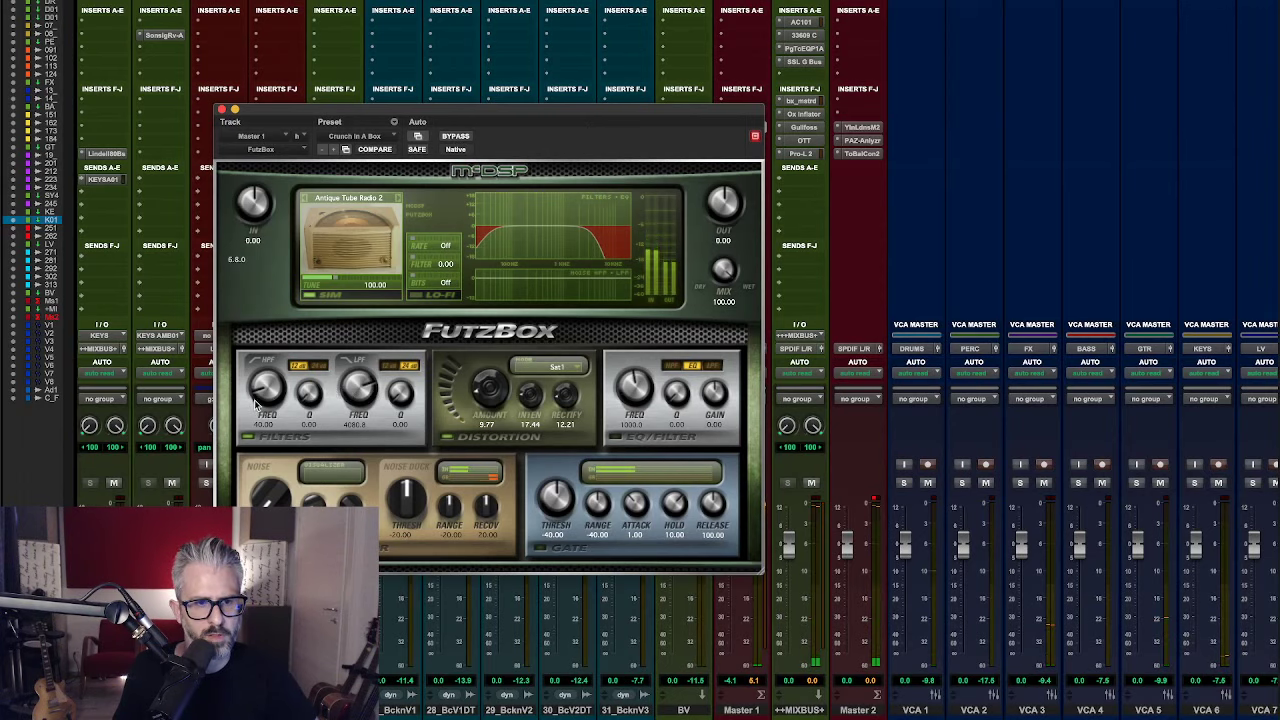
{"action": "left_click_drag", "start_coordinate": [256, 400], "coordinate": [365, 396]}
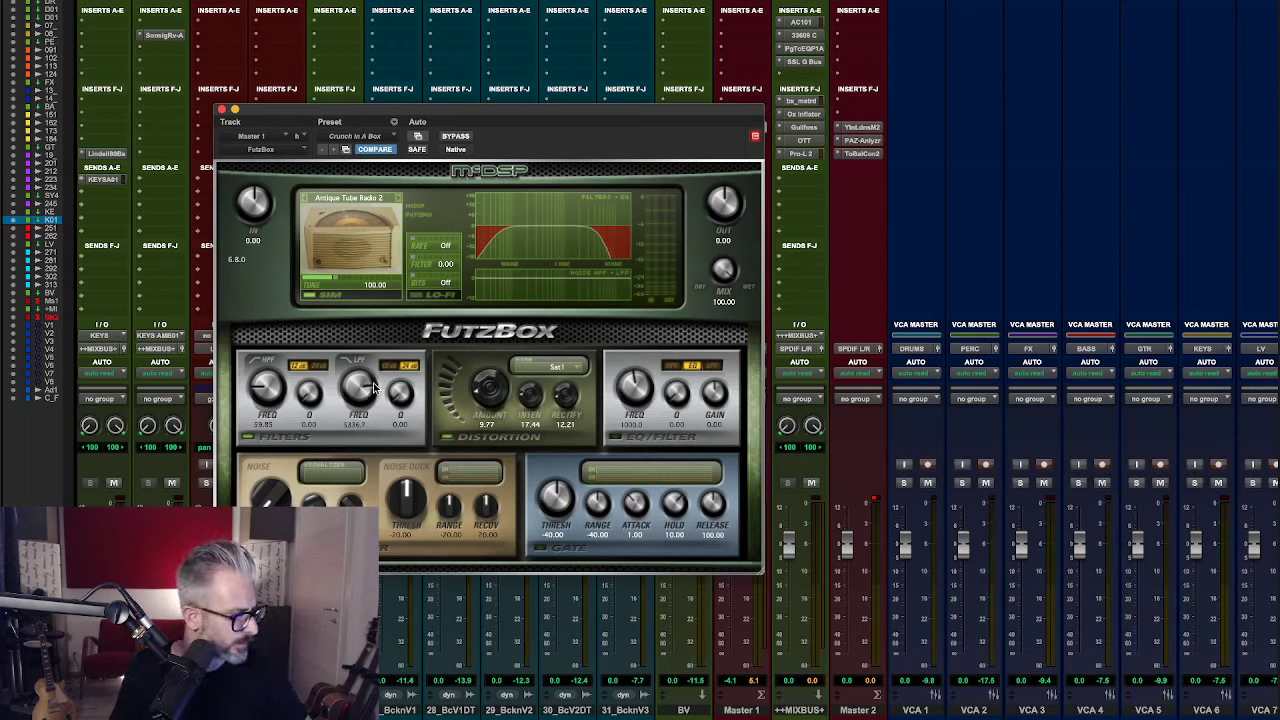
- Compare the mix with FutzBox active and bypassed during playback, leaving the plug-in bypassed
{"action": "left_click", "coordinate": [452, 139]}
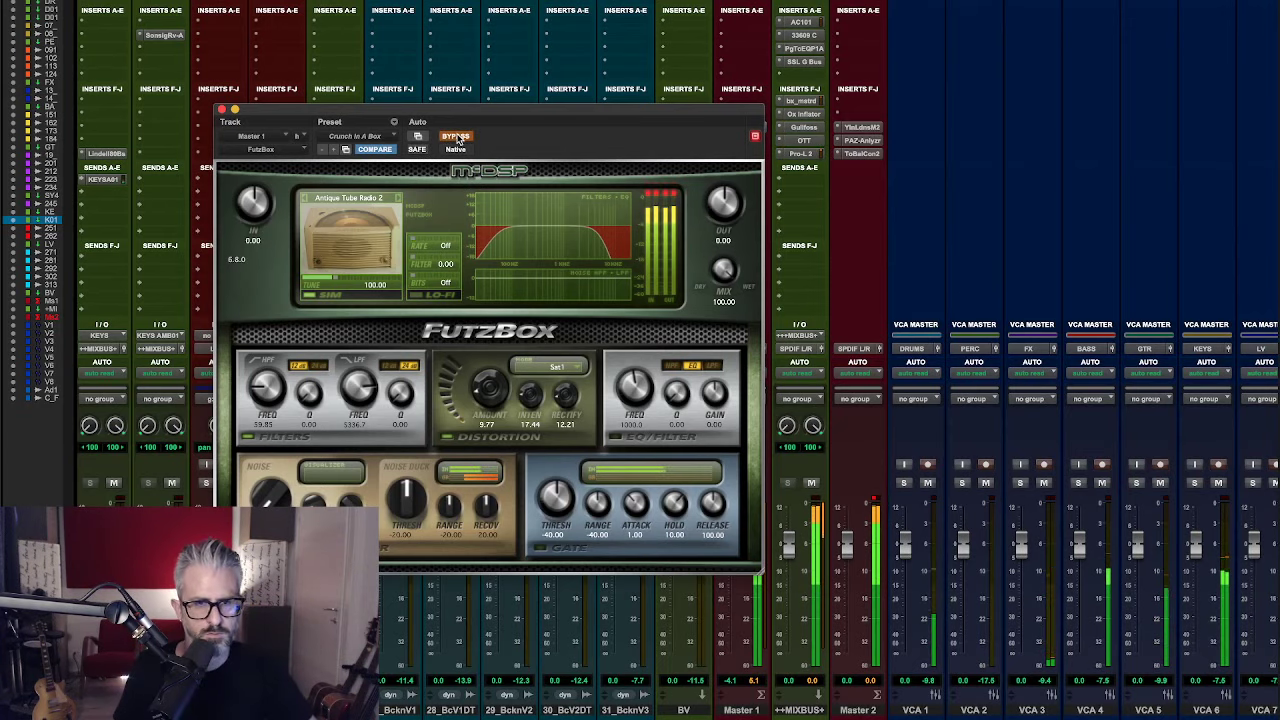
{"action": "left_click", "coordinate": [457, 139]}
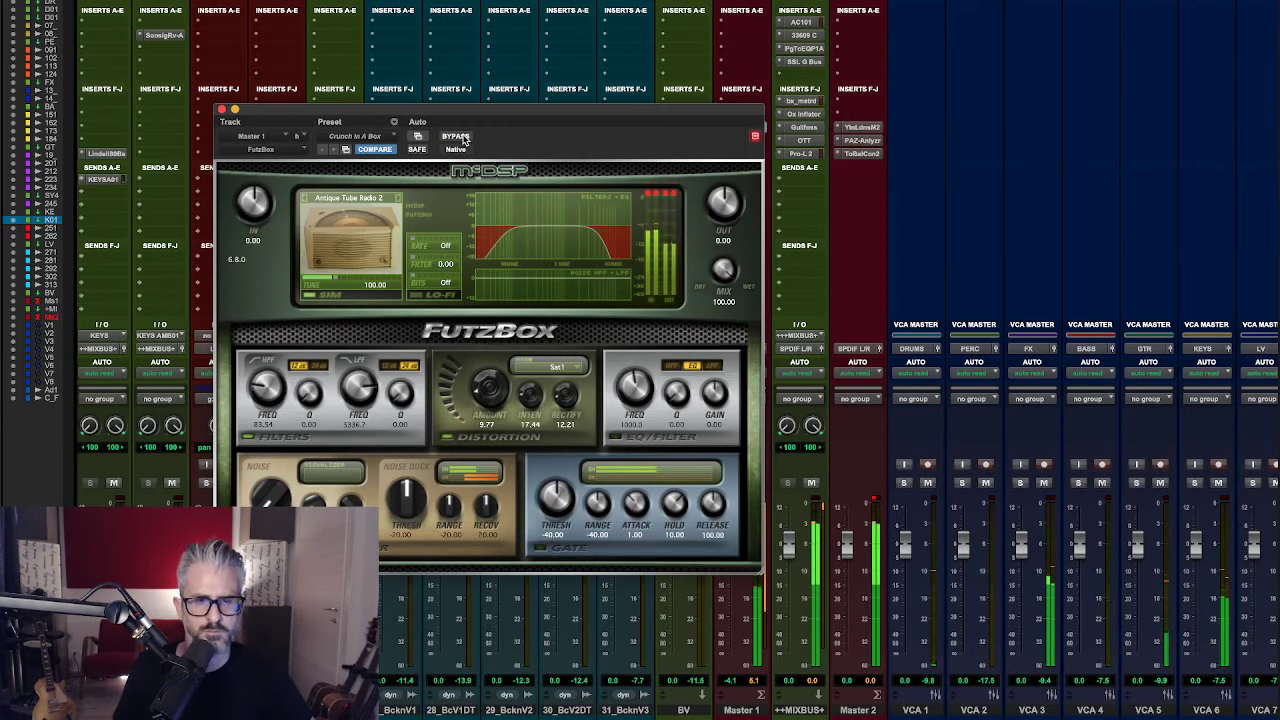
{"action": "left_click", "coordinate": [460, 138]}
{"action": "left_click", "coordinate": [458, 138]}
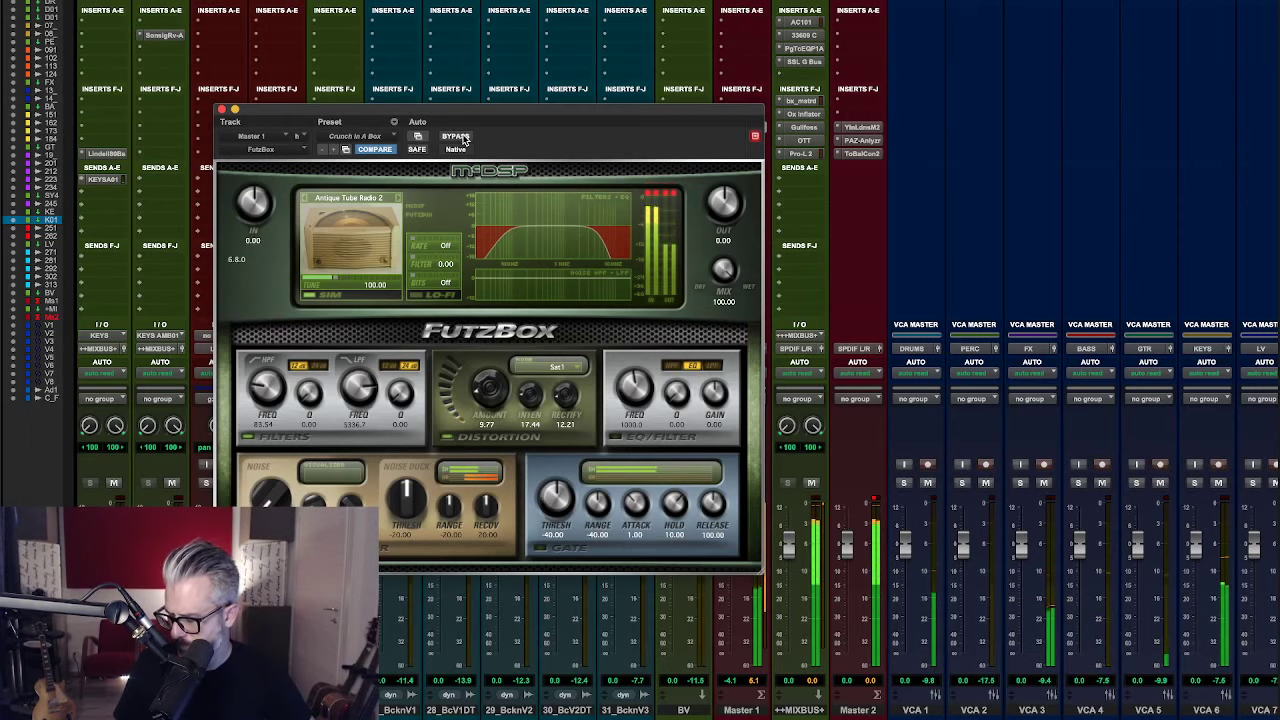
{"action": "left_click", "coordinate": [463, 140]}
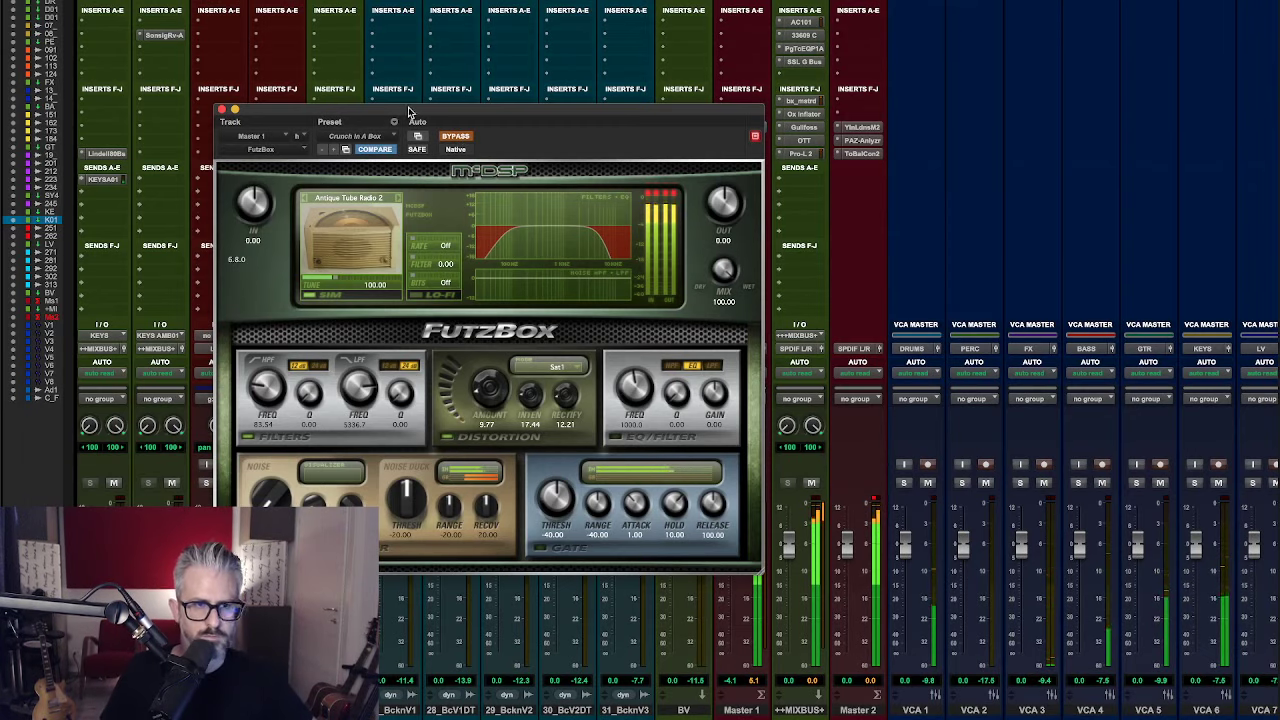
- Enable automation of FutzBox's Master Bypass parameter on Master 1 and close the plug-in window
{"action": "left_click_drag", "start_coordinate": [362, 117], "coordinate": [437, 154]}
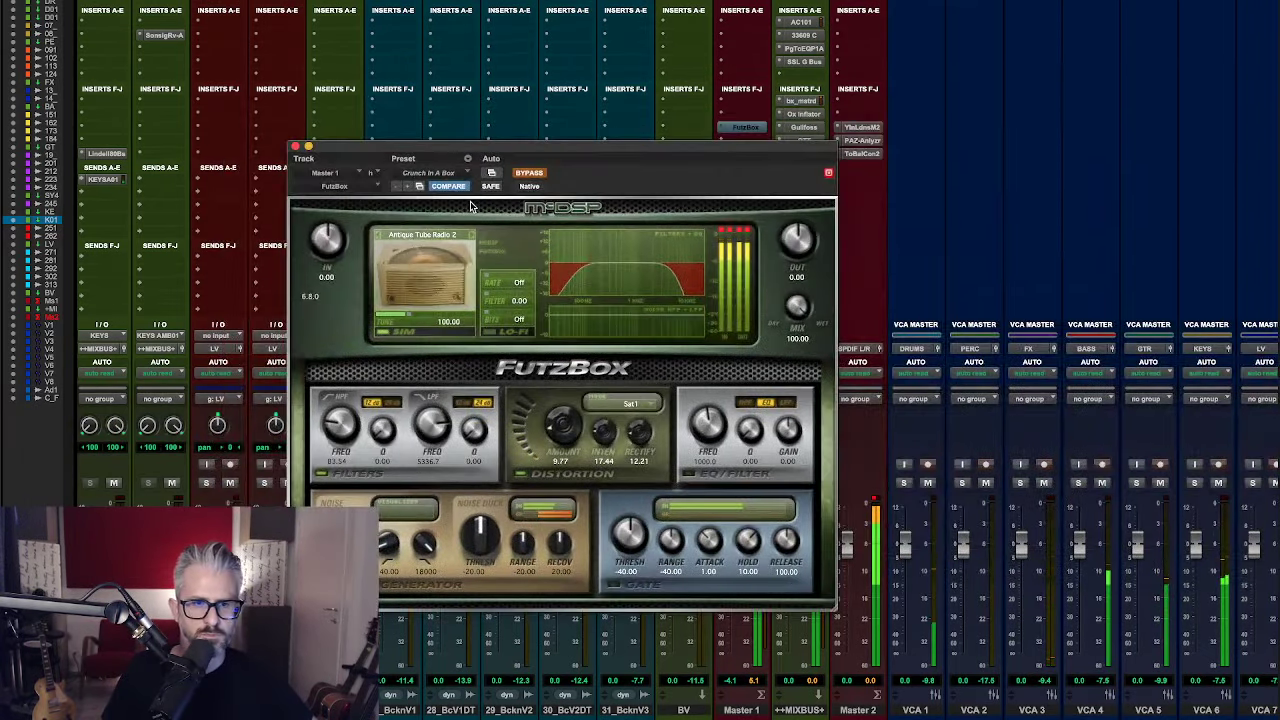
{"action": "left_click", "coordinate": [491, 172]}
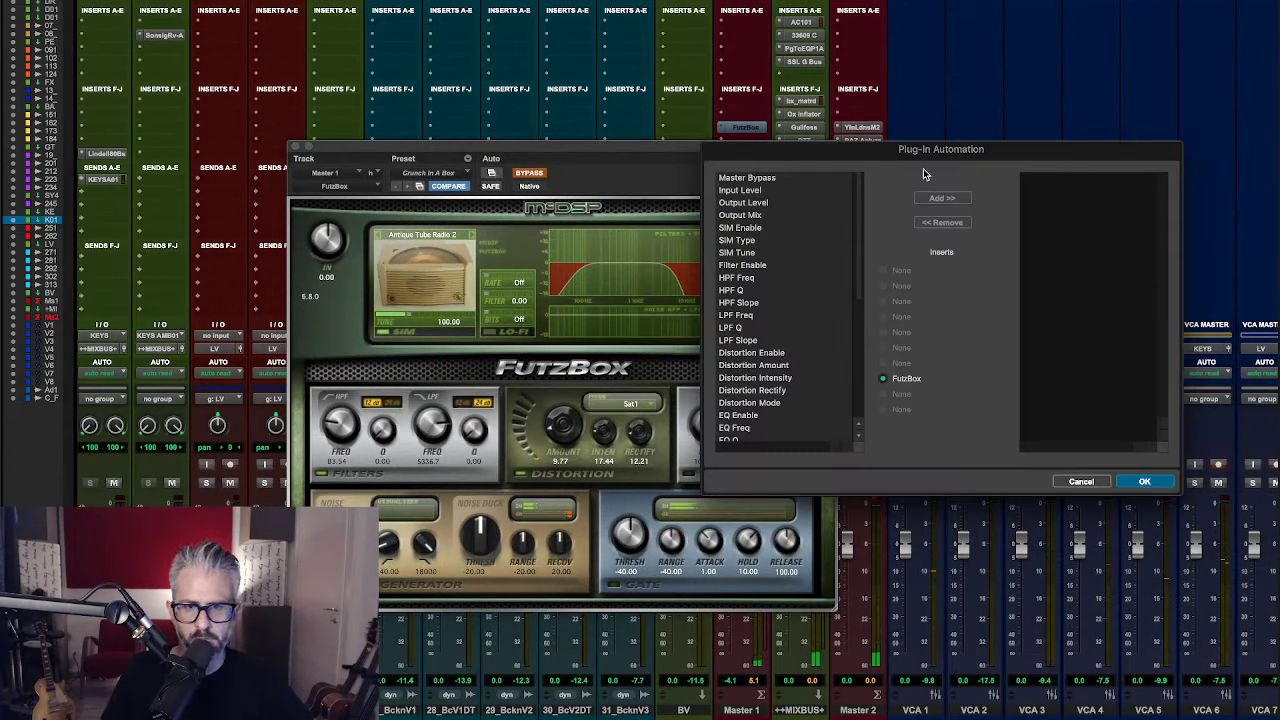
{"action": "left_click", "coordinate": [731, 177]}
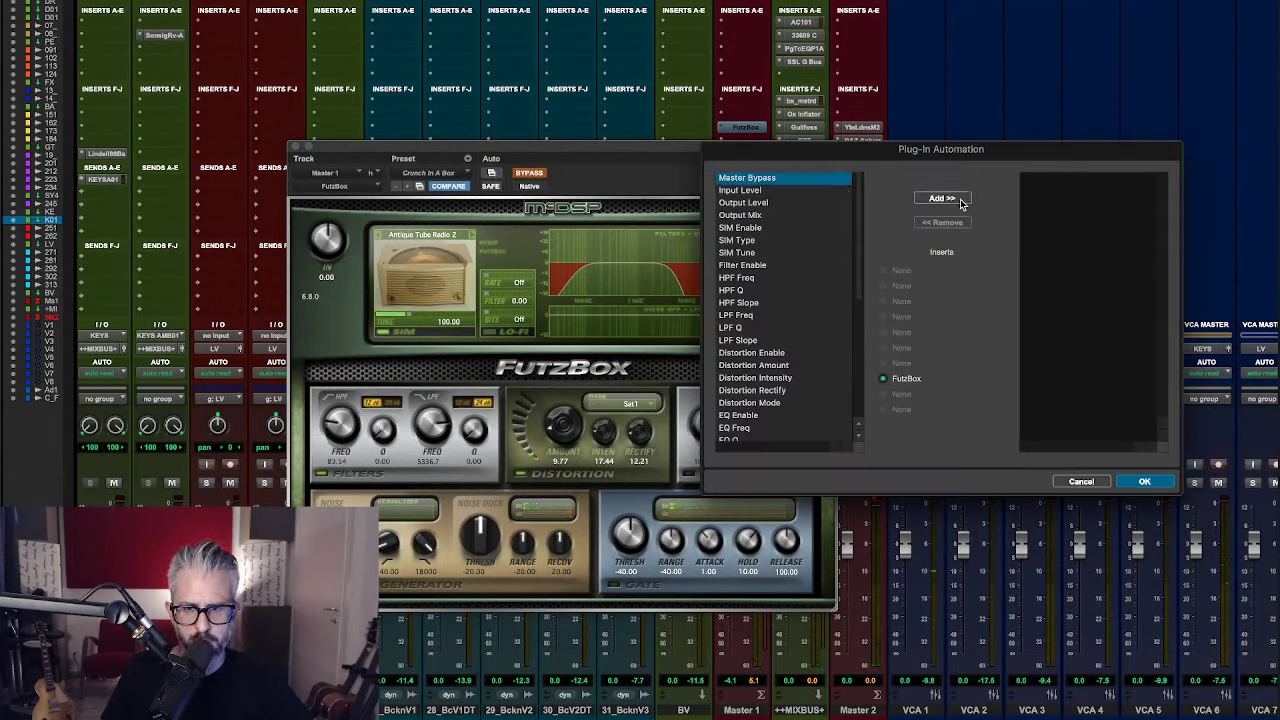
{"action": "left_click", "coordinate": [942, 198]}
{"action": "left_click", "coordinate": [1145, 482]}
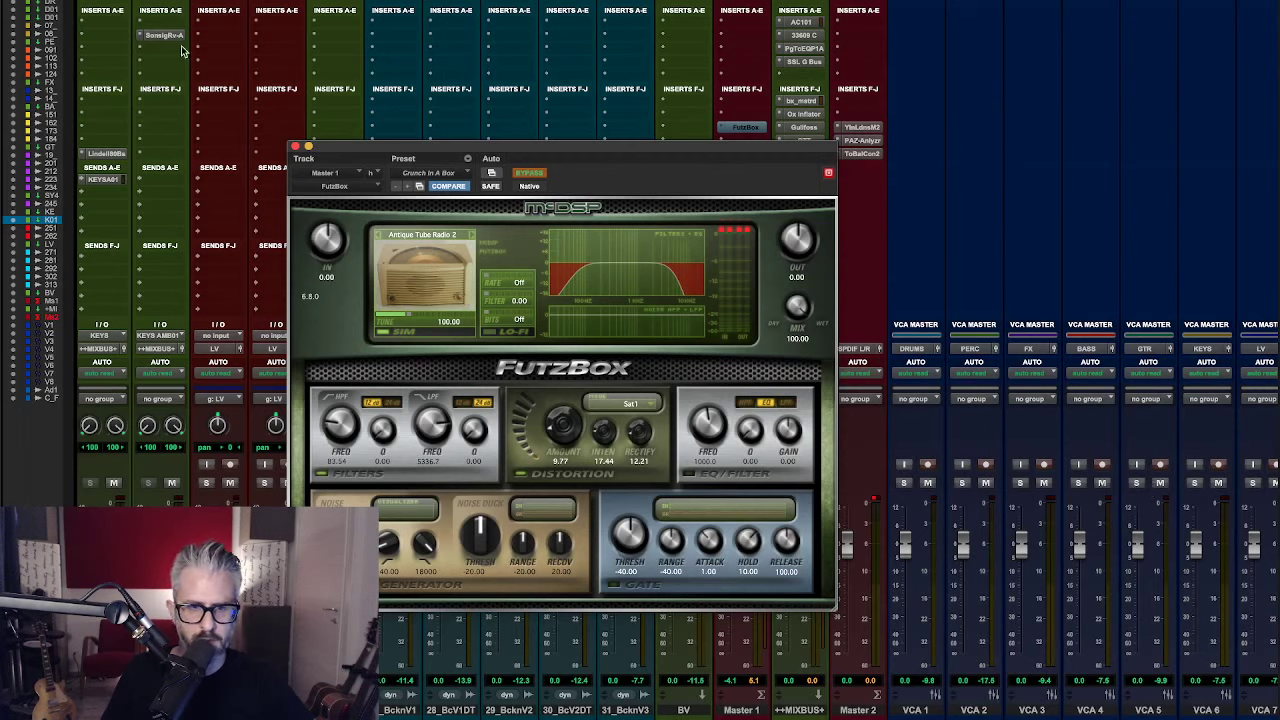
{"action": "left_click", "coordinate": [296, 147]}
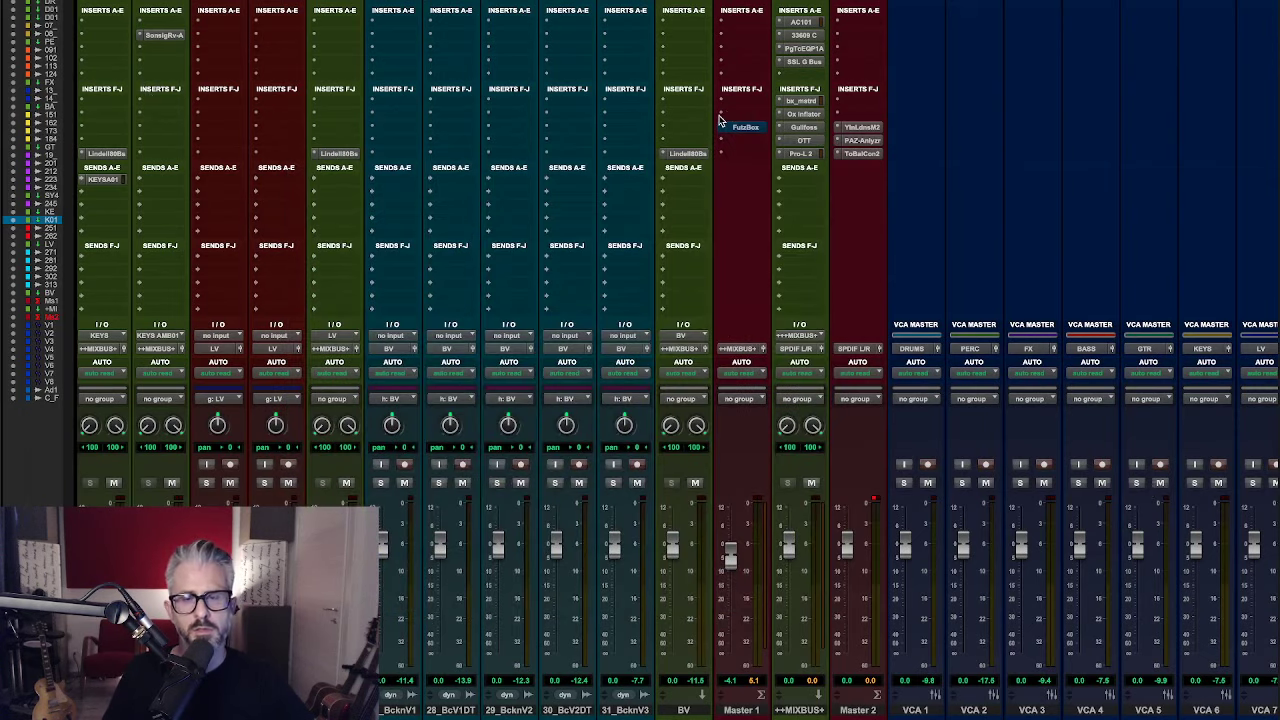
- Switch to the Edit window and locate Master 1's FutzBox Master Bypass automation lane below the backing vocals
{"action": "key", "text": "ctrl+equal"}
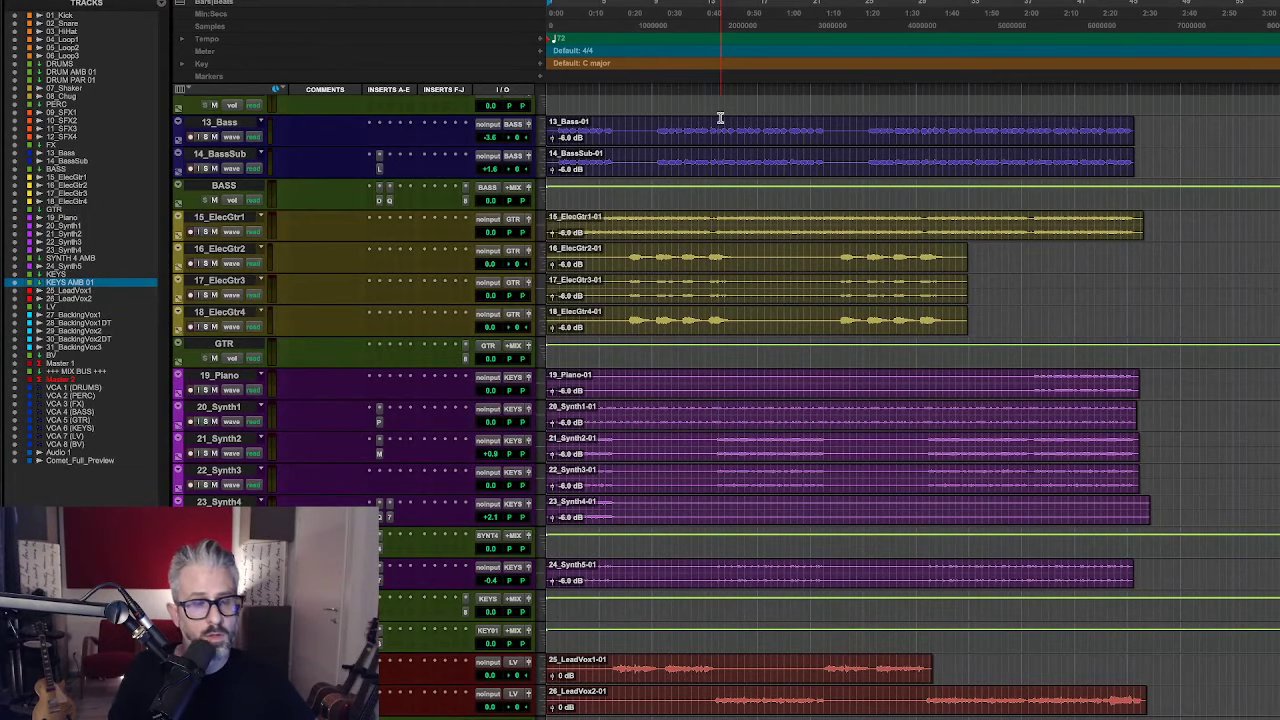
{"action": "left_click", "coordinate": [722, 117]}
{"action": "scroll", "coordinate": [825, 573], "scroll_direction": "down", "scroll_amount": 5}
{"action": "scroll", "coordinate": [825, 573], "scroll_direction": "up", "scroll_amount": 2}
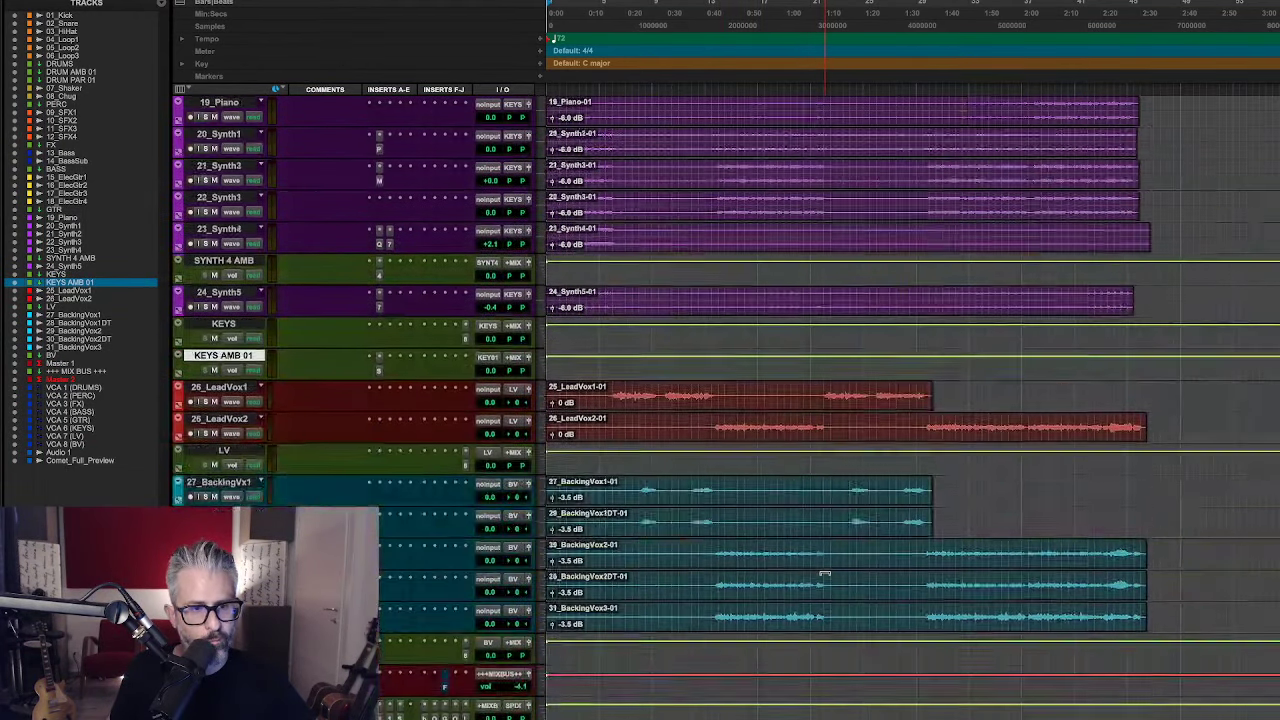
{"action": "left_click", "coordinate": [825, 573]}
{"action": "scroll", "coordinate": [825, 573], "scroll_direction": "down", "scroll_amount": 3}
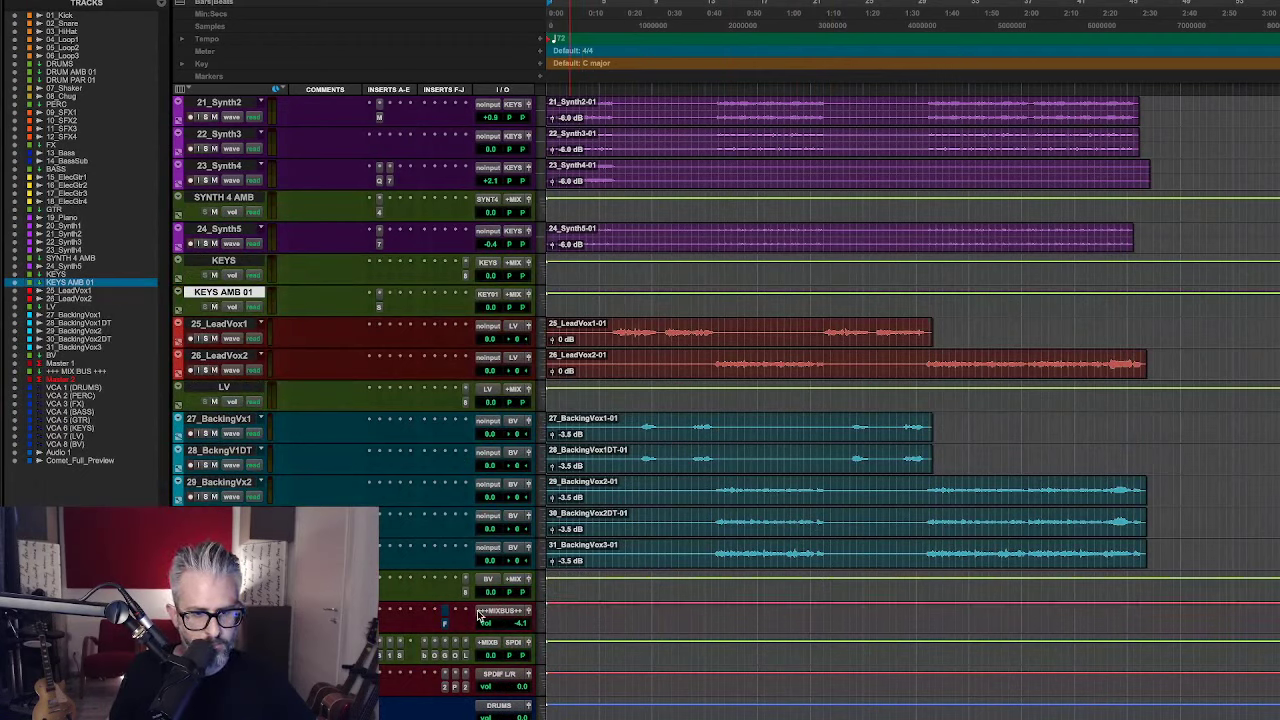
- Try to activate FutzBox over a long opening range on Master 1, up to about 0:26, by lowering its Master Bypass automation
{"action": "left_click", "coordinate": [651, 613]}
{"action": "left_click_drag", "start_coordinate": [649, 613], "coordinate": [421, 625]}
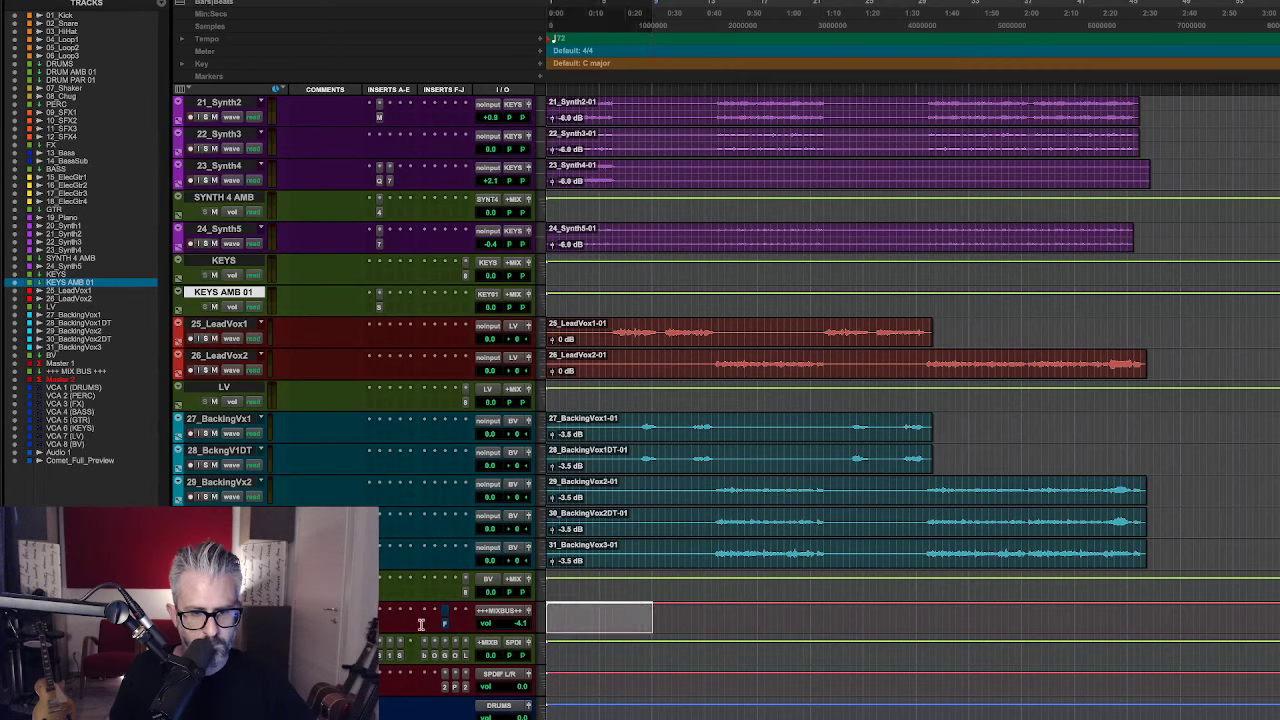
{"action": "left_click", "coordinate": [603, 568]}
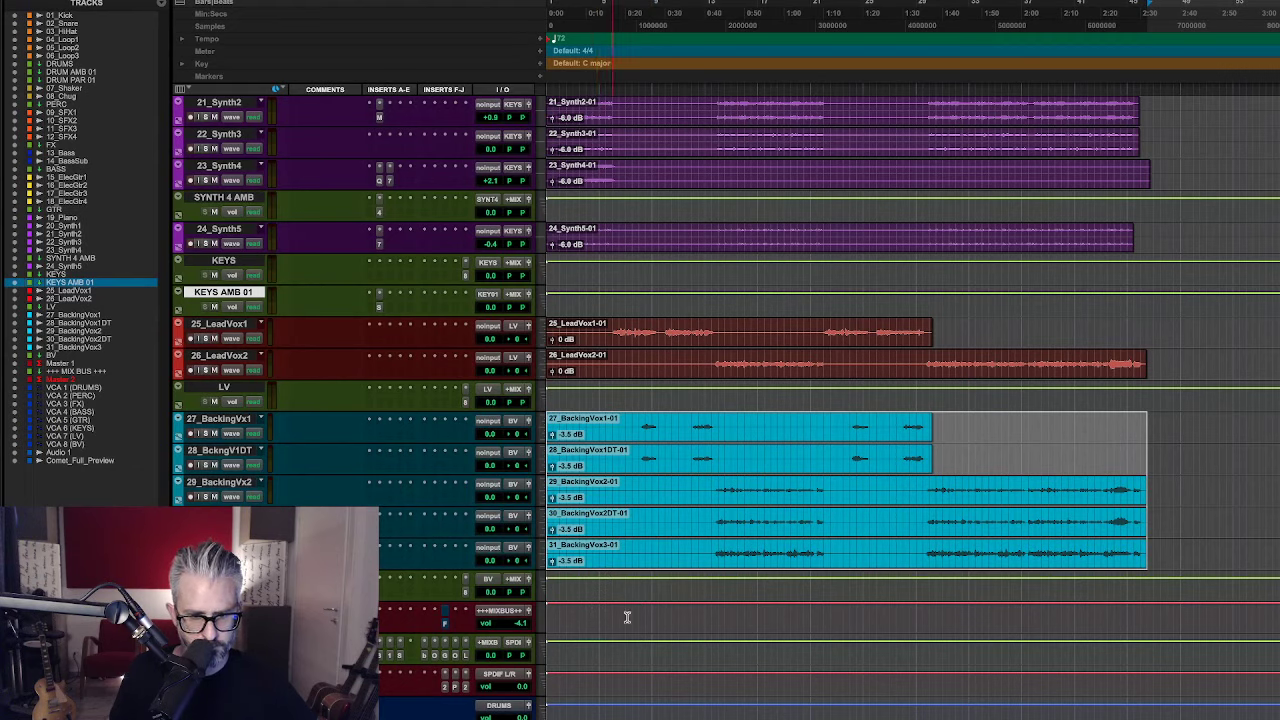
{"action": "left_click_drag", "start_coordinate": [651, 613], "coordinate": [549, 613]}
{"action": "left_click", "coordinate": [595, 617]}
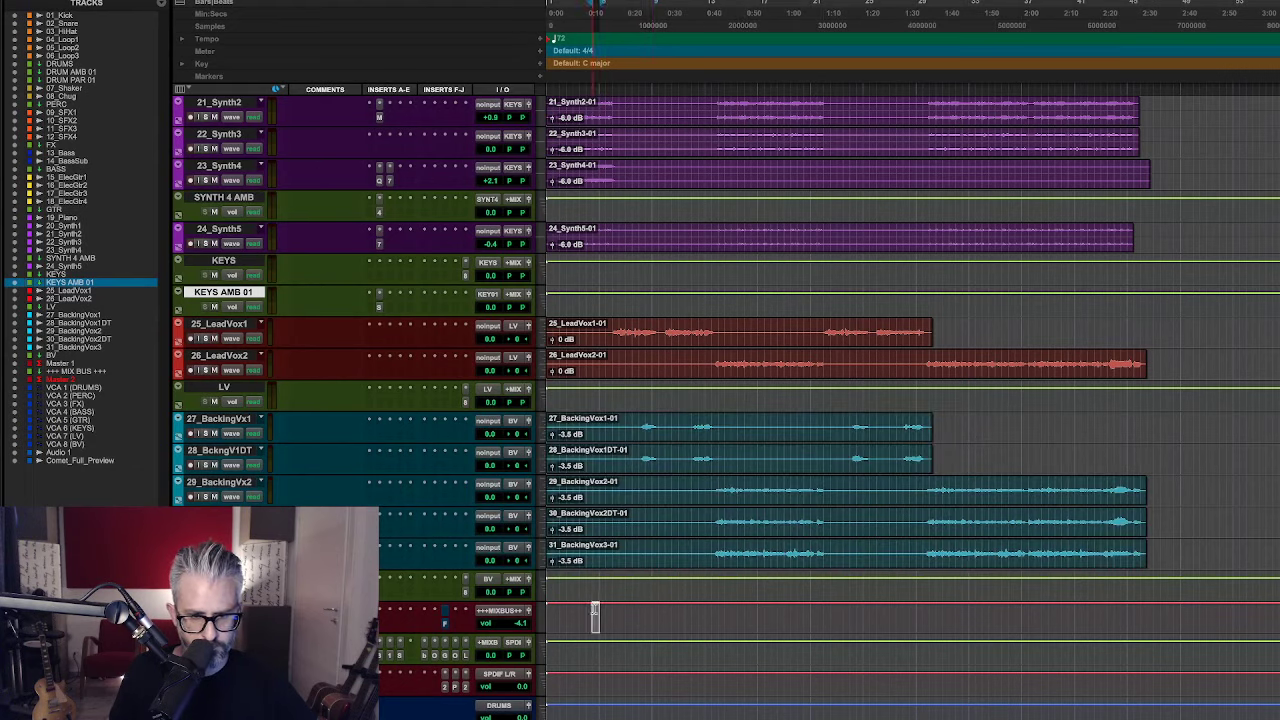
{"action": "left_click_drag", "start_coordinate": [652, 615], "coordinate": [487, 615]}
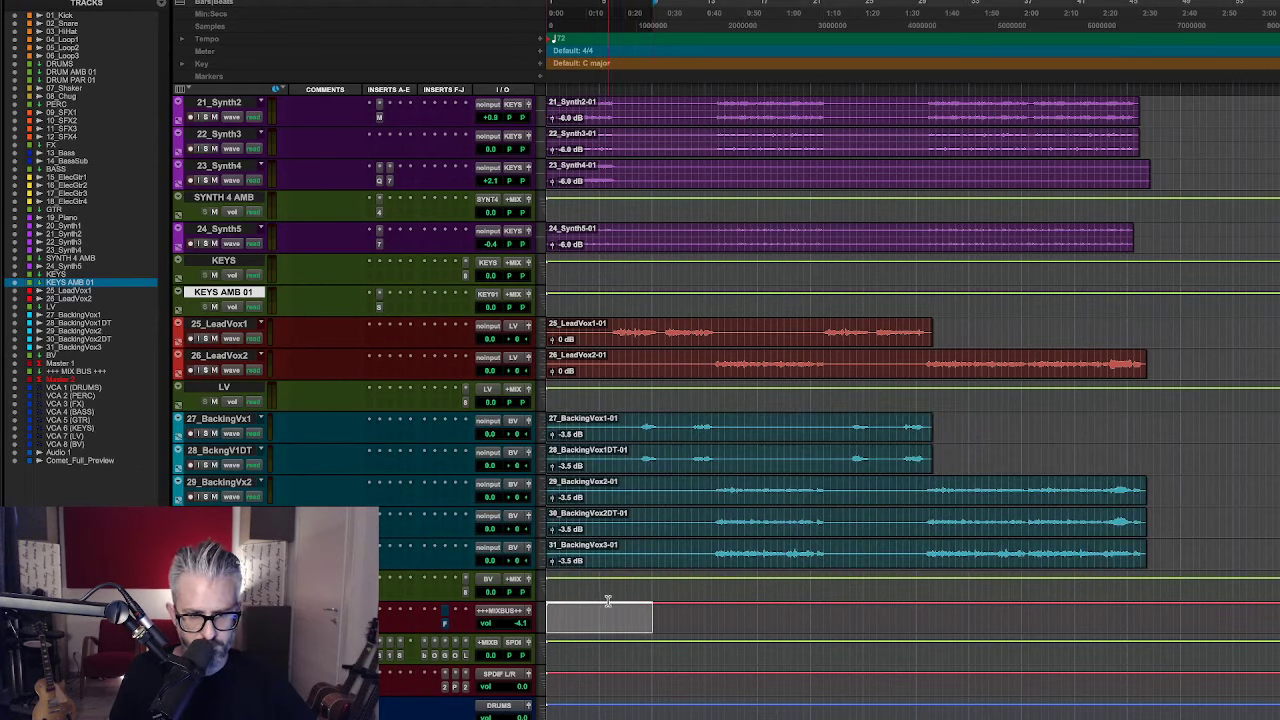
{"action": "left_click_drag", "start_coordinate": [603, 604], "coordinate": [601, 636]}
{"action": "left_click", "coordinate": [445, 611], "text": "super"}
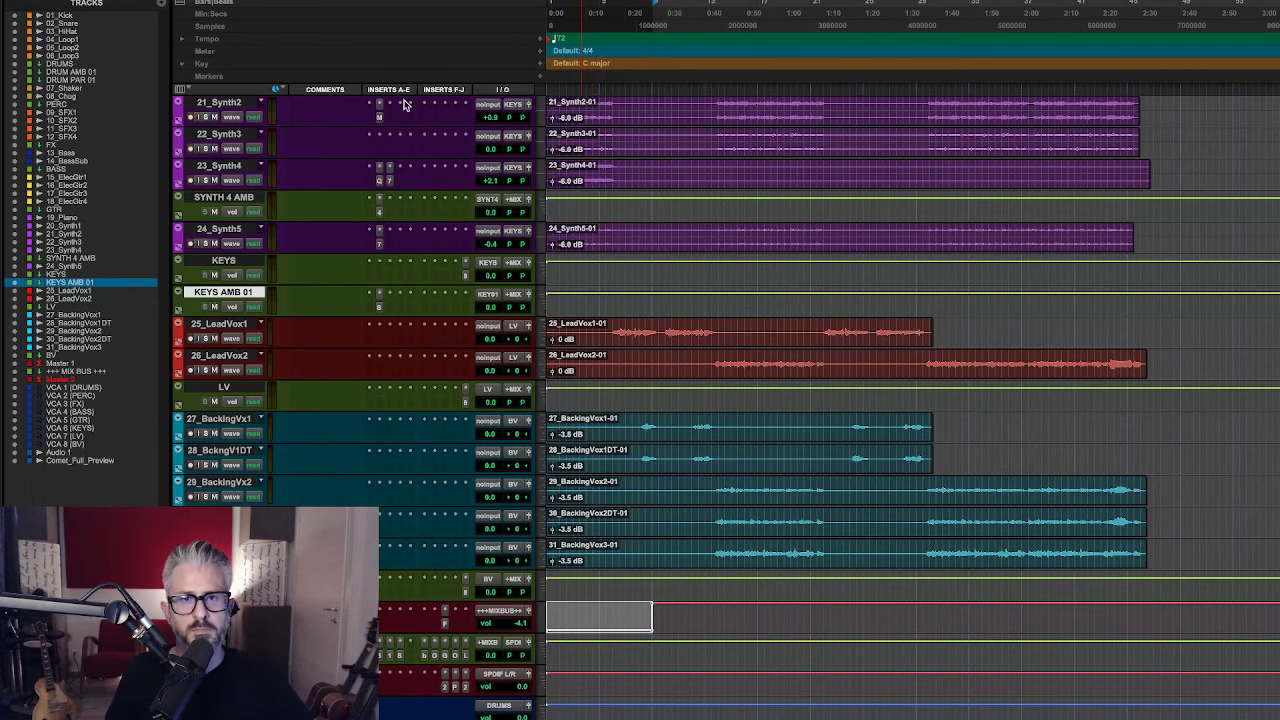
{"action": "key", "text": "Return"}
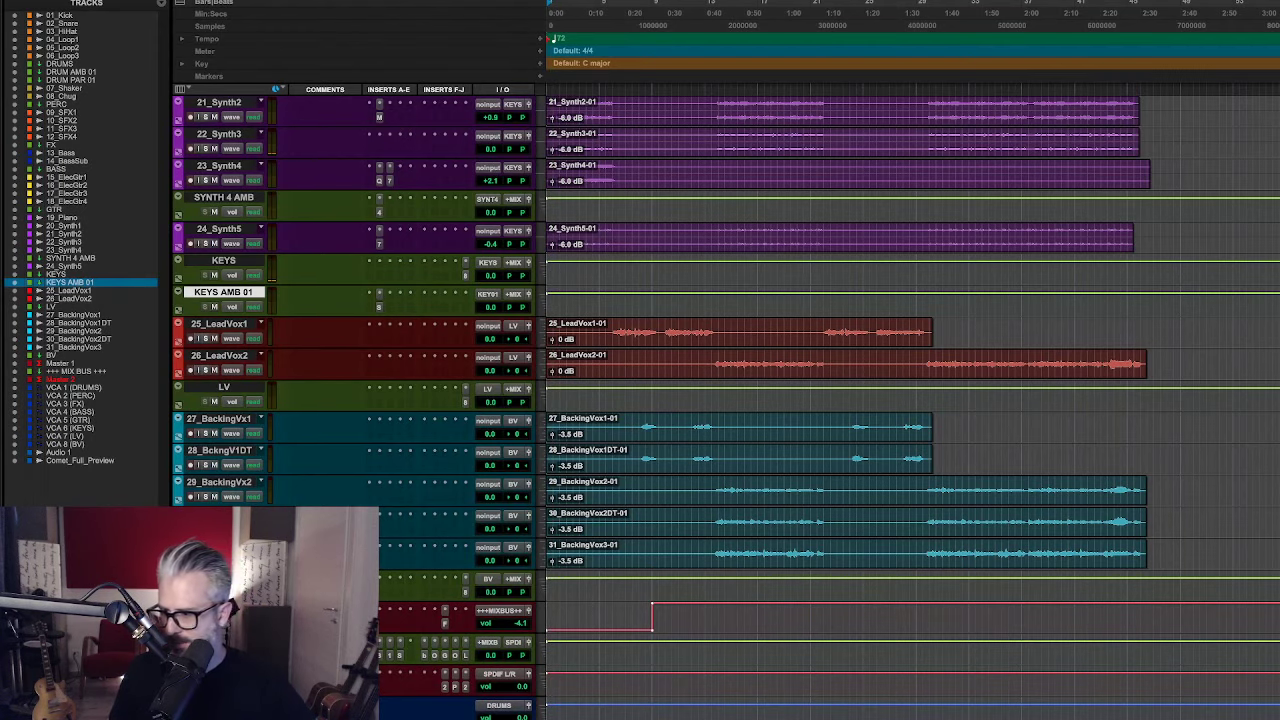
- Lower Master 1's FutzBox Master Bypass automation from the song start to about 0:03, and play the intro through the transition
{"action": "key", "text": "t"}
{"action": "key", "text": "t"}
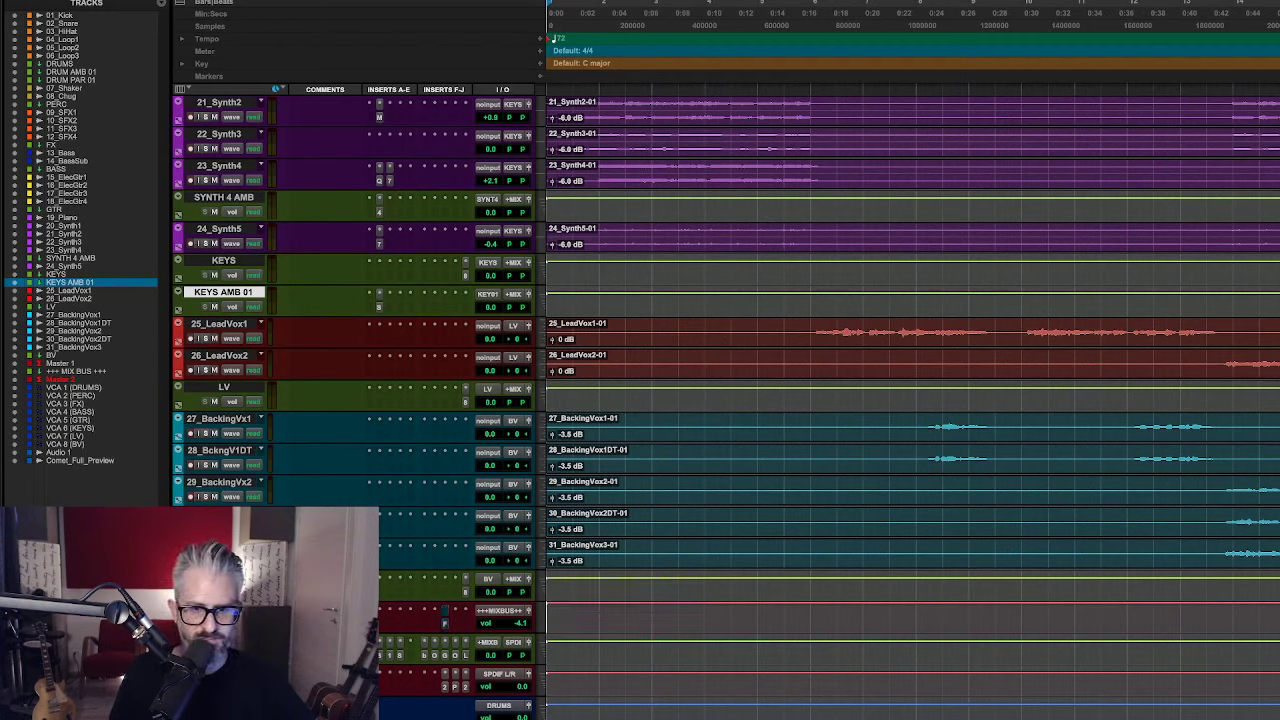
{"action": "key", "text": "space"}
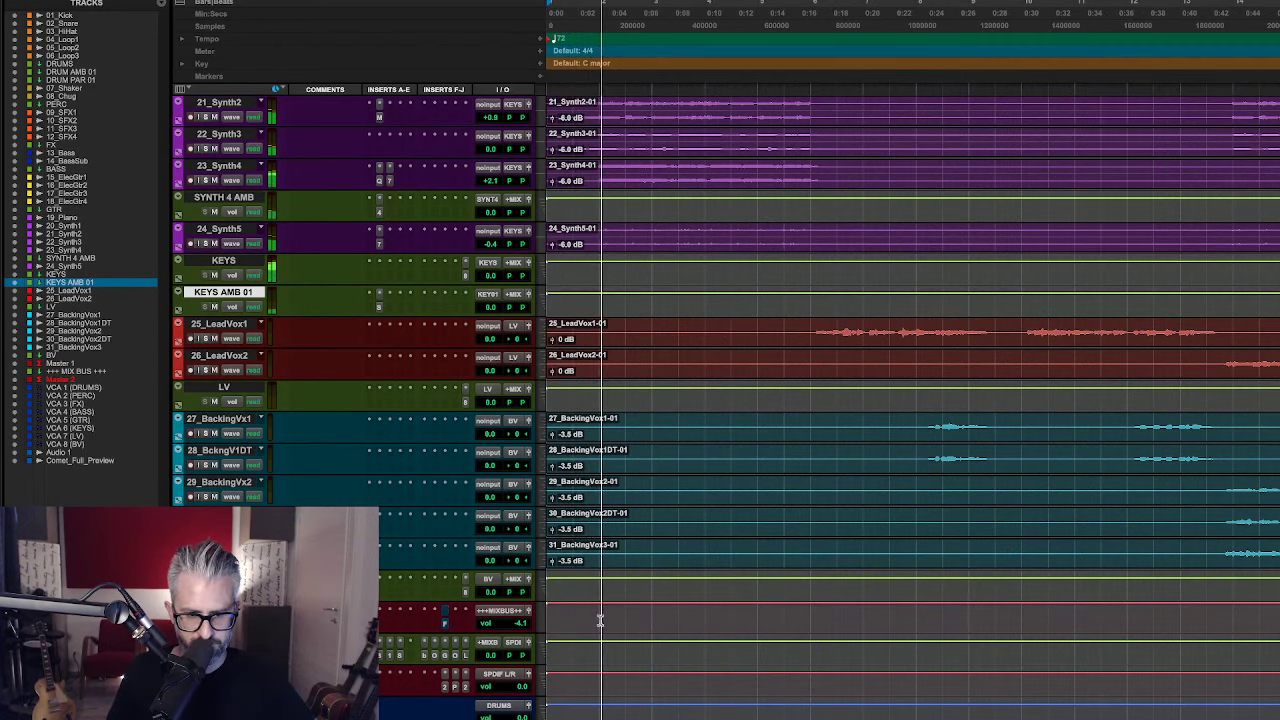
{"action": "key", "text": "space"}
{"action": "left_click_drag", "start_coordinate": [599, 618], "coordinate": [476, 623]}
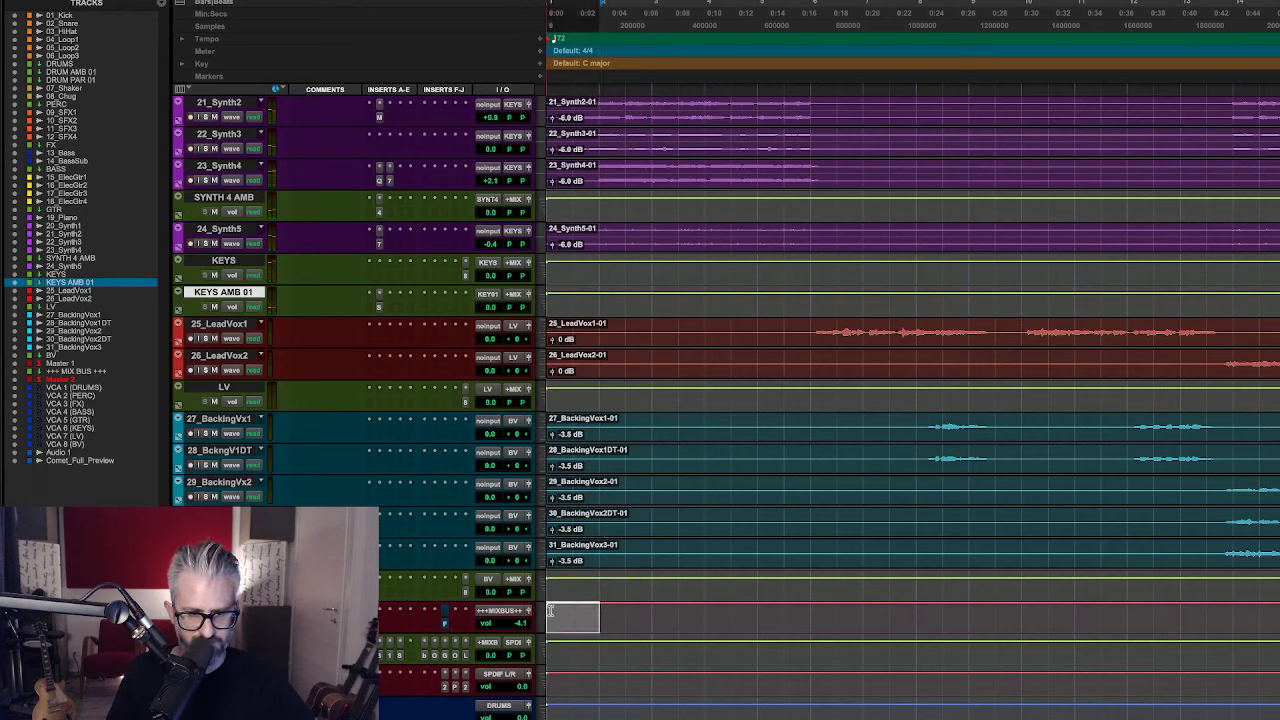
{"action": "left_click_drag", "start_coordinate": [578, 610], "coordinate": [569, 656]}
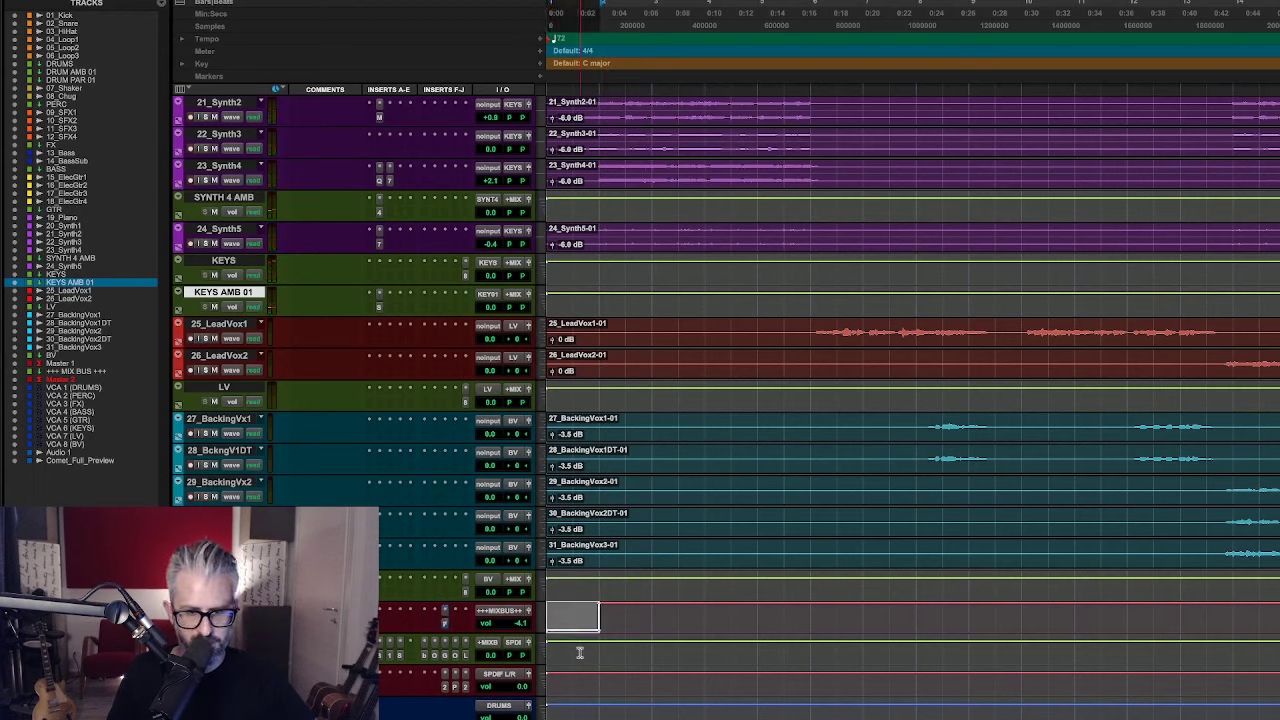
{"action": "left_click", "coordinate": [583, 618]}
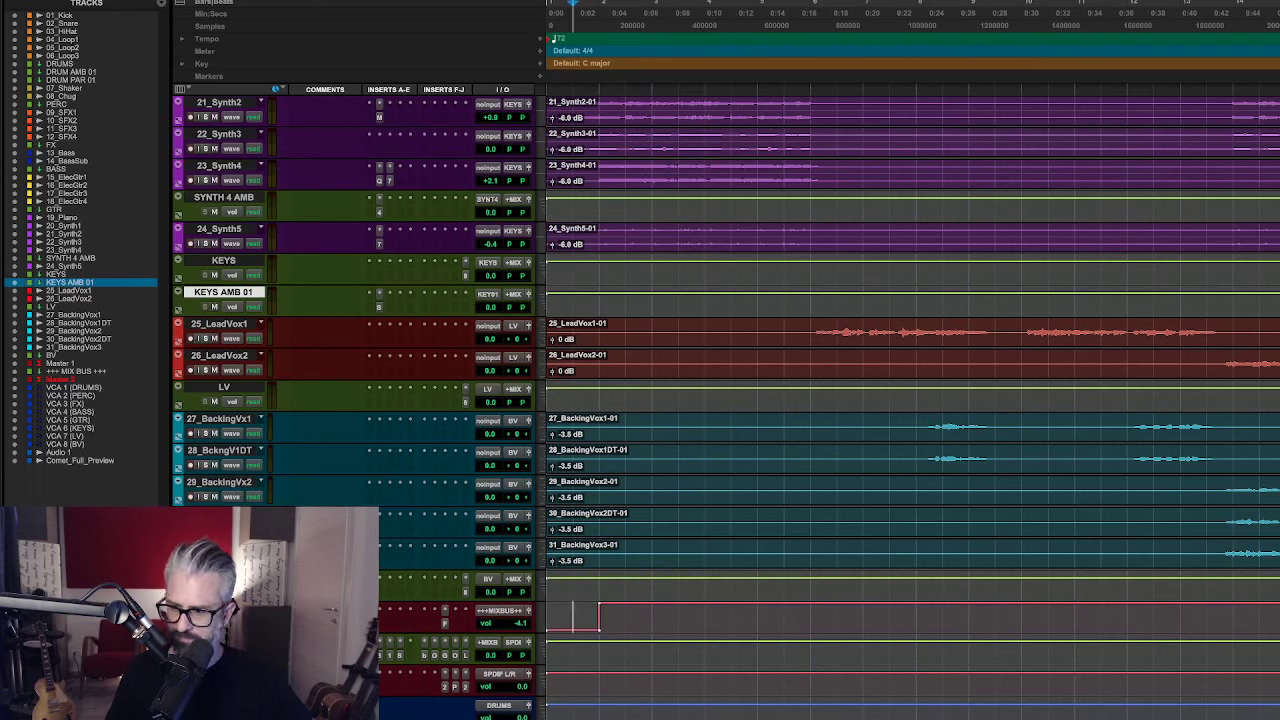
{"action": "key", "text": "space"}
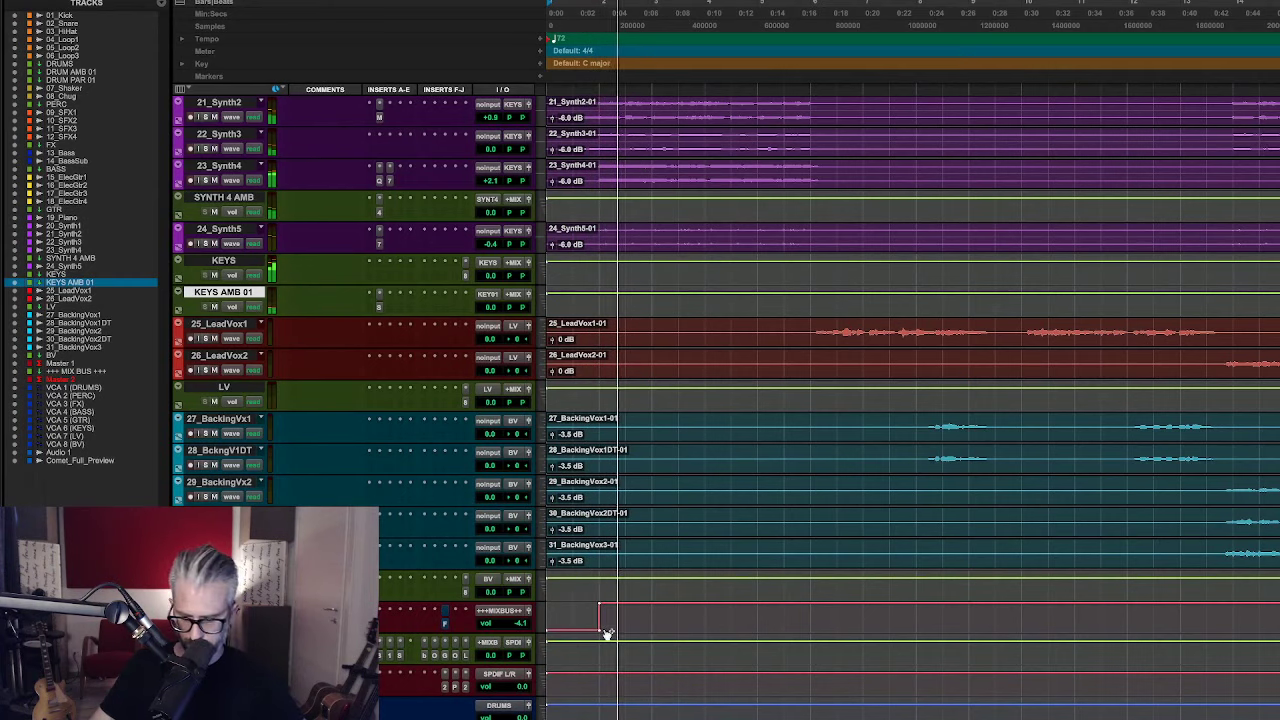
- Play the song and review the levels and inserts of the bass, guitar, keys, vocal and master channels in the Mix window
{"action": "key", "text": "ctrl+equal"}
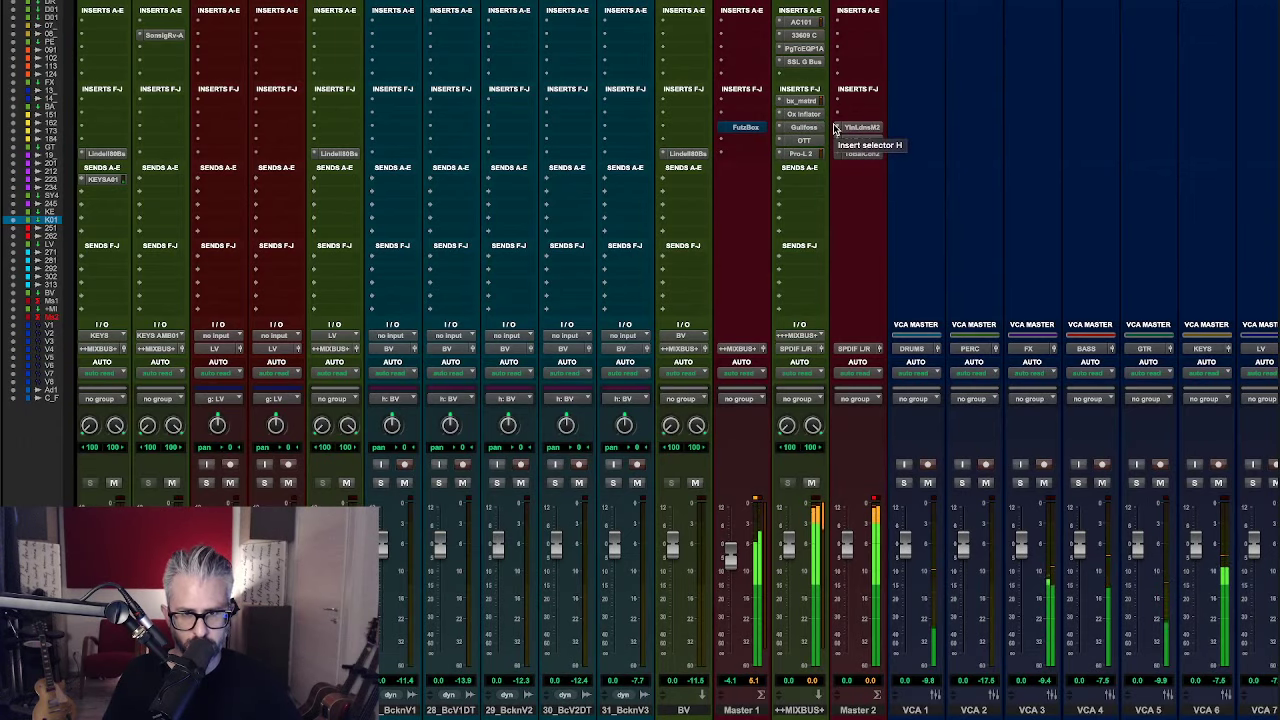
{"action": "scroll", "coordinate": [728, 52], "scroll_direction": "left", "scroll_amount": 10}
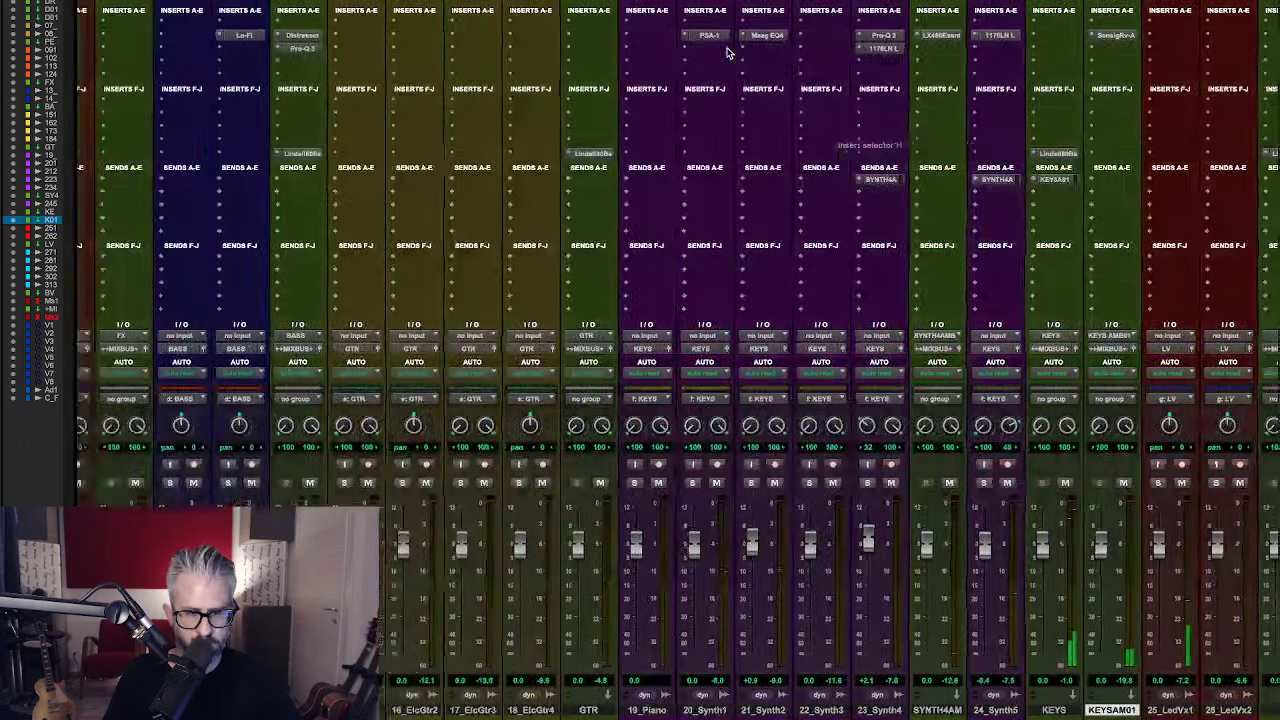
{"action": "scroll", "coordinate": [728, 52], "scroll_direction": "left", "scroll_amount": 1}
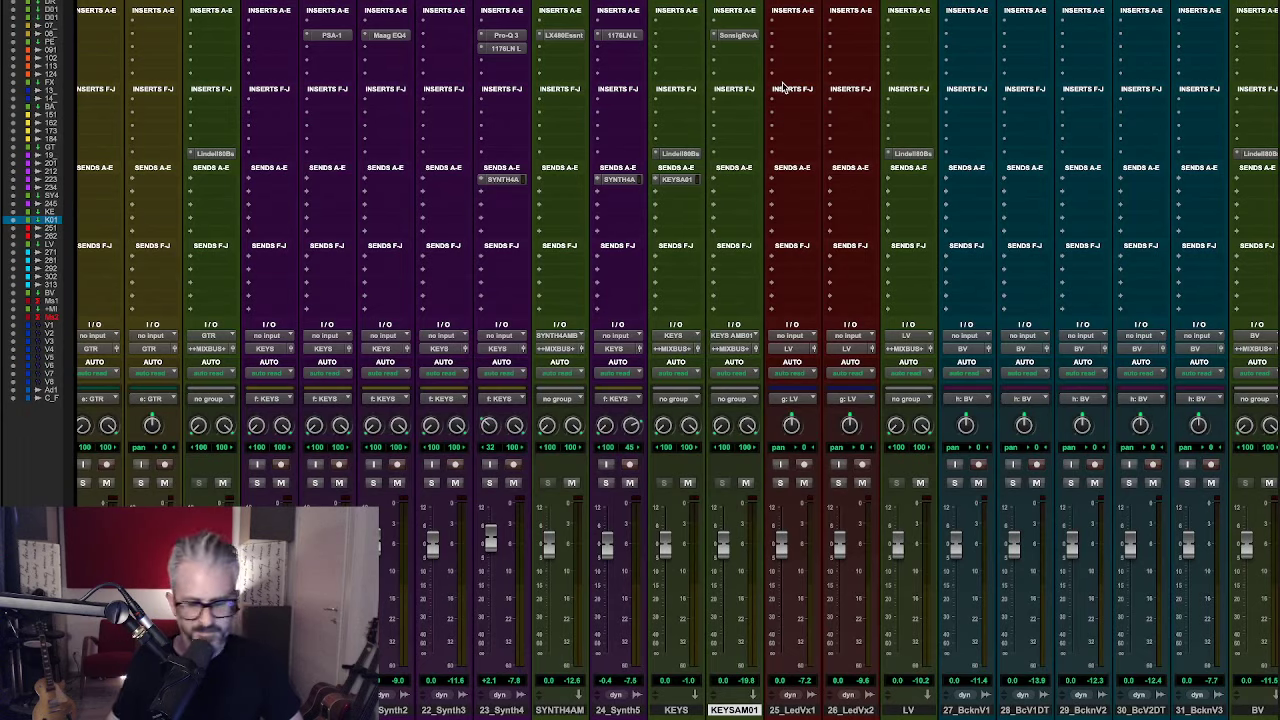
{"action": "key", "text": "ctrl+equal"}
{"action": "key", "text": "ctrl+equal"}
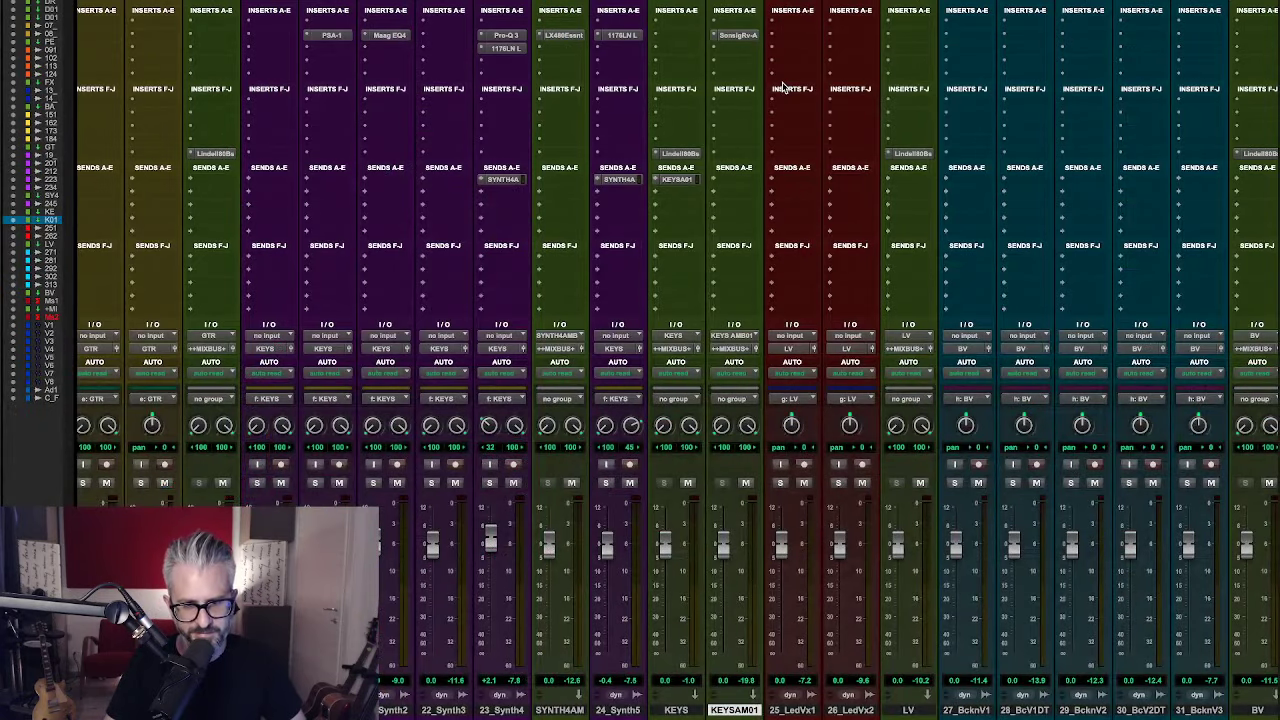
{"action": "scroll", "coordinate": [1130, 441], "scroll_direction": "left", "scroll_amount": 10}
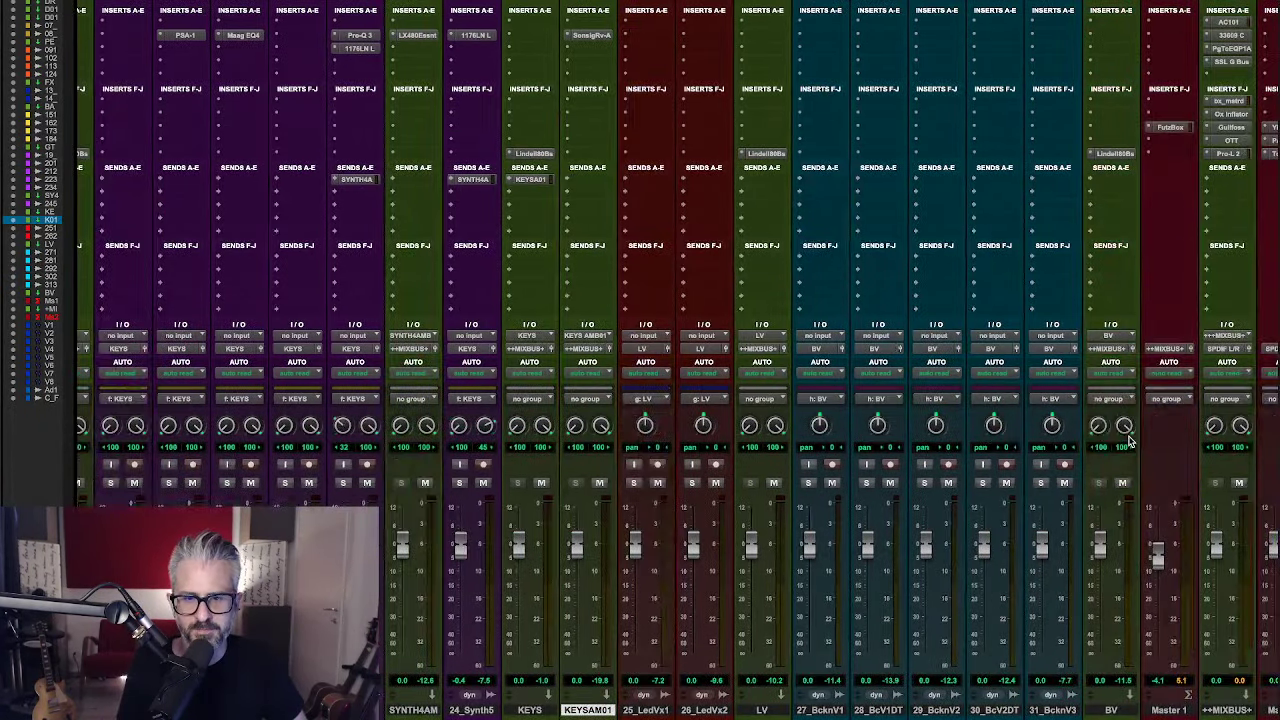
{"action": "scroll", "coordinate": [1130, 441], "scroll_direction": "right", "scroll_amount": 1}
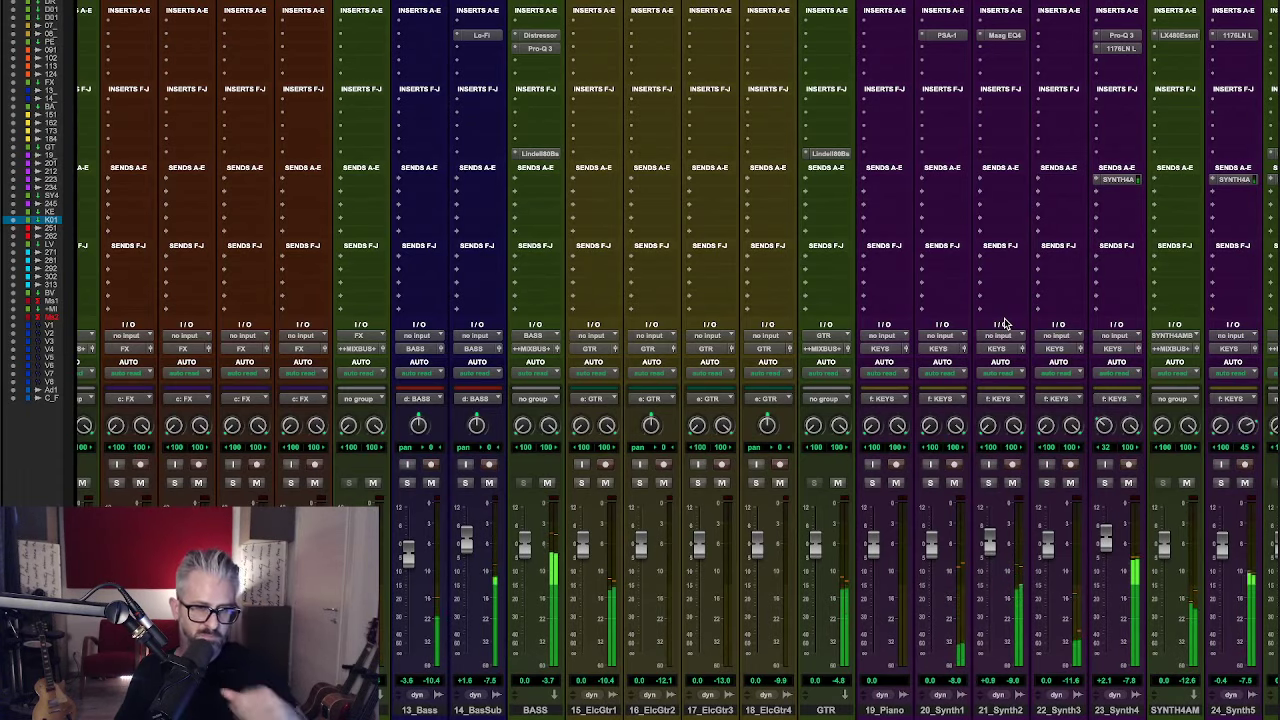
{"action": "scroll", "coordinate": [1005, 323], "scroll_direction": "right", "scroll_amount": 10}
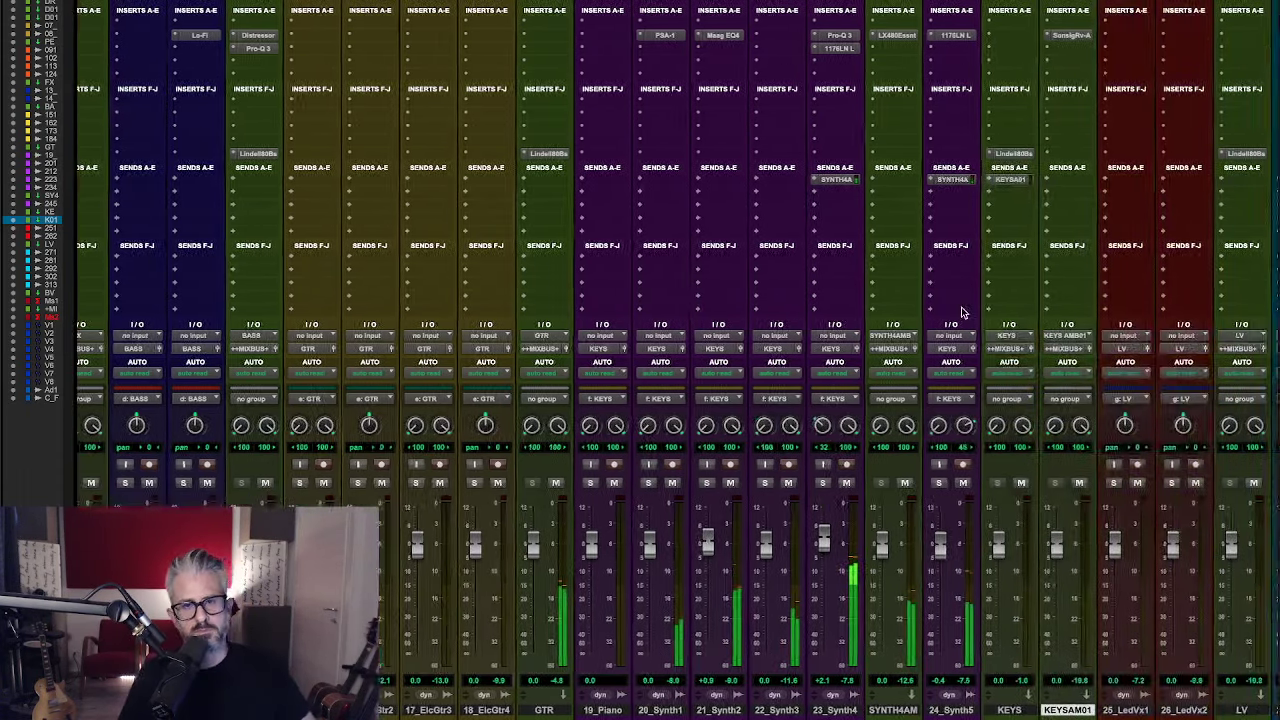
{"action": "scroll", "coordinate": [943, 299], "scroll_direction": "right", "scroll_amount": 3}
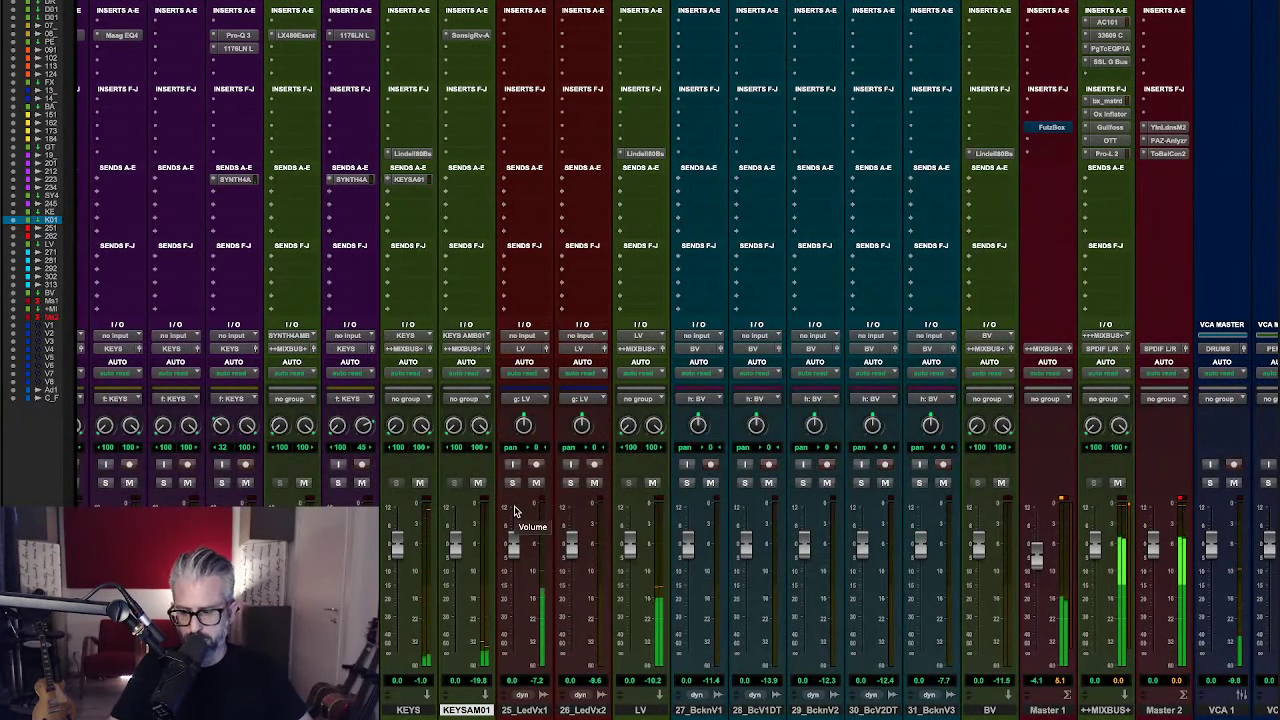
- Place the playback position just before the first vocal phrase on 25_LeadVox1 in the Edit window
{"action": "key", "text": "super+equal"}
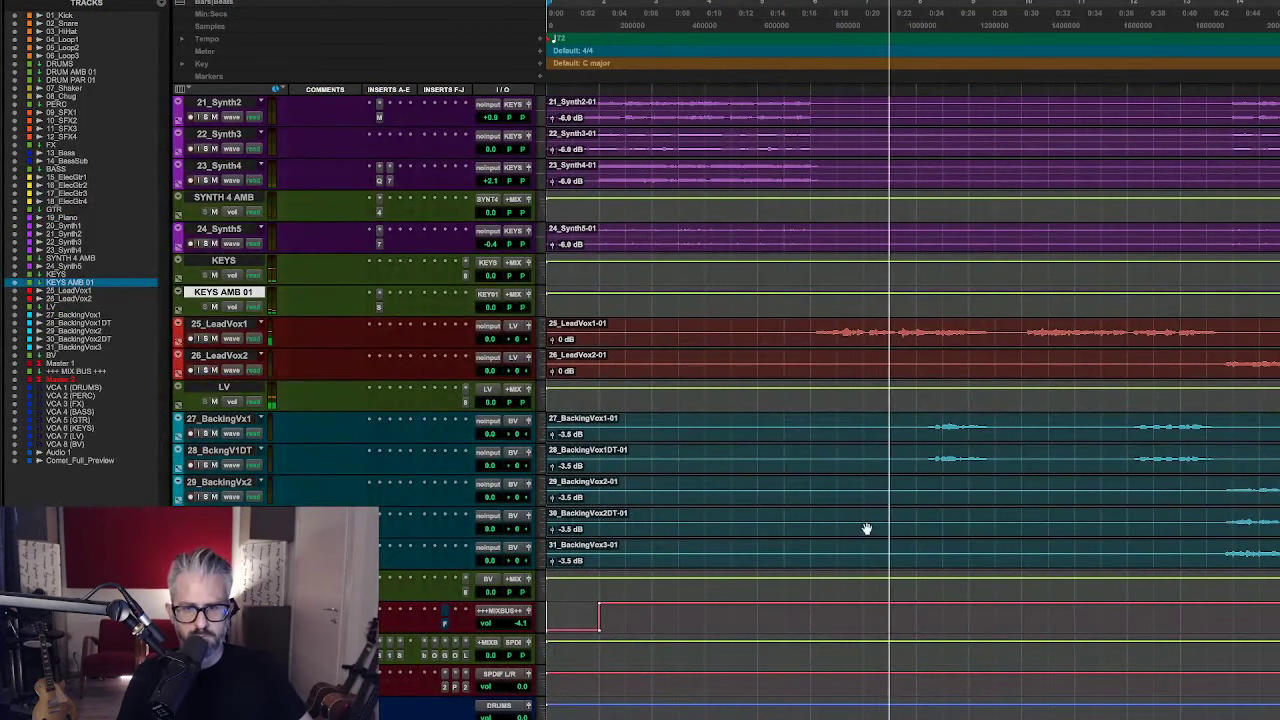
{"action": "left_click", "coordinate": [812, 330]}
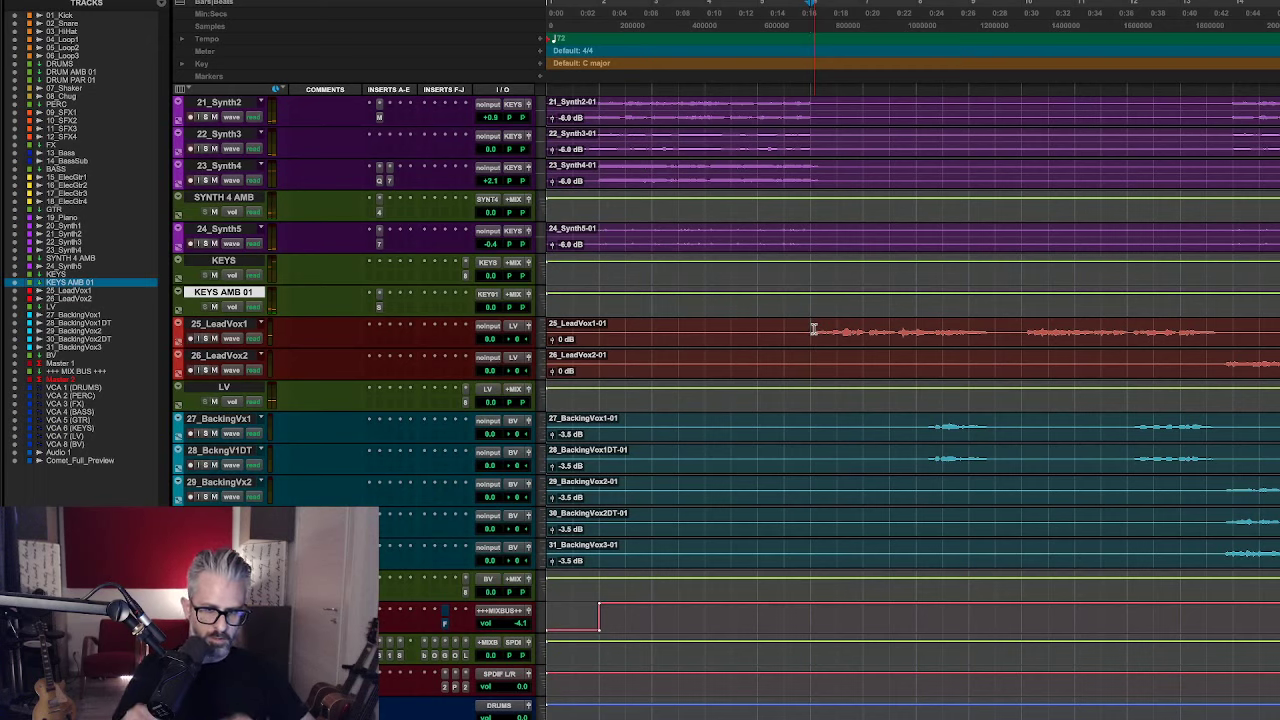
{"action": "key", "text": "super+equal"}
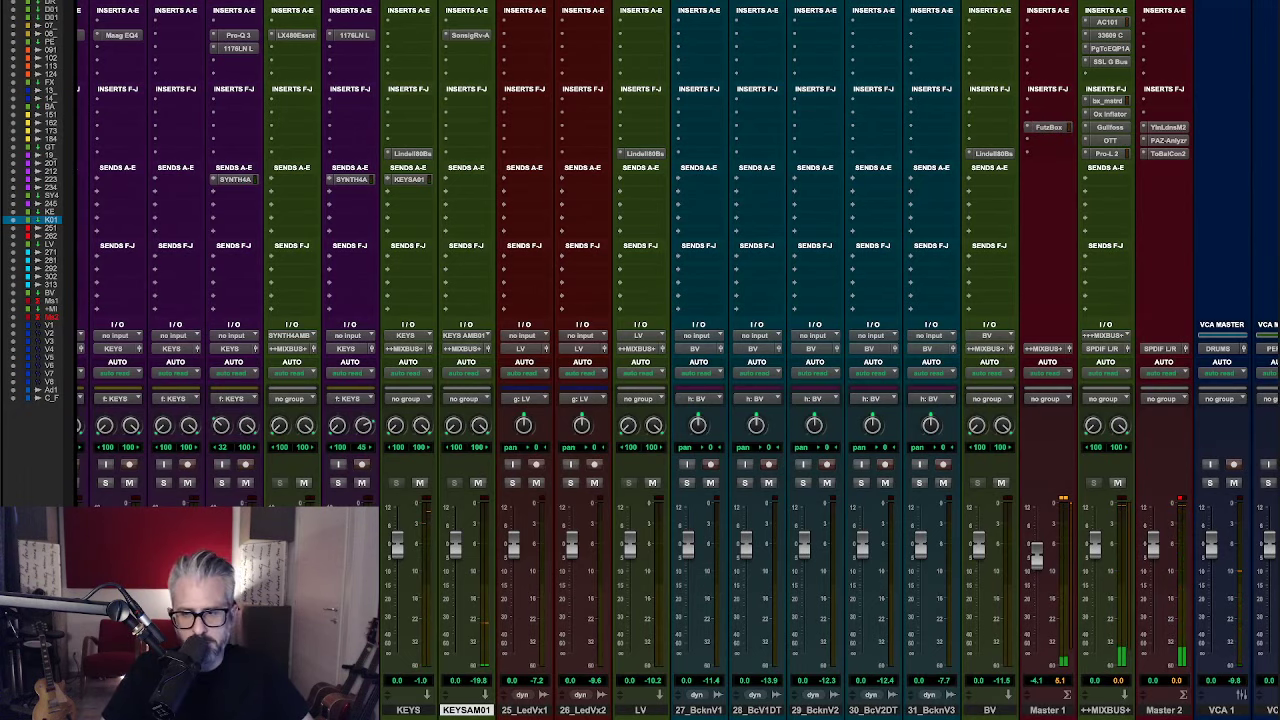
{"action": "key", "text": "super+equal"}
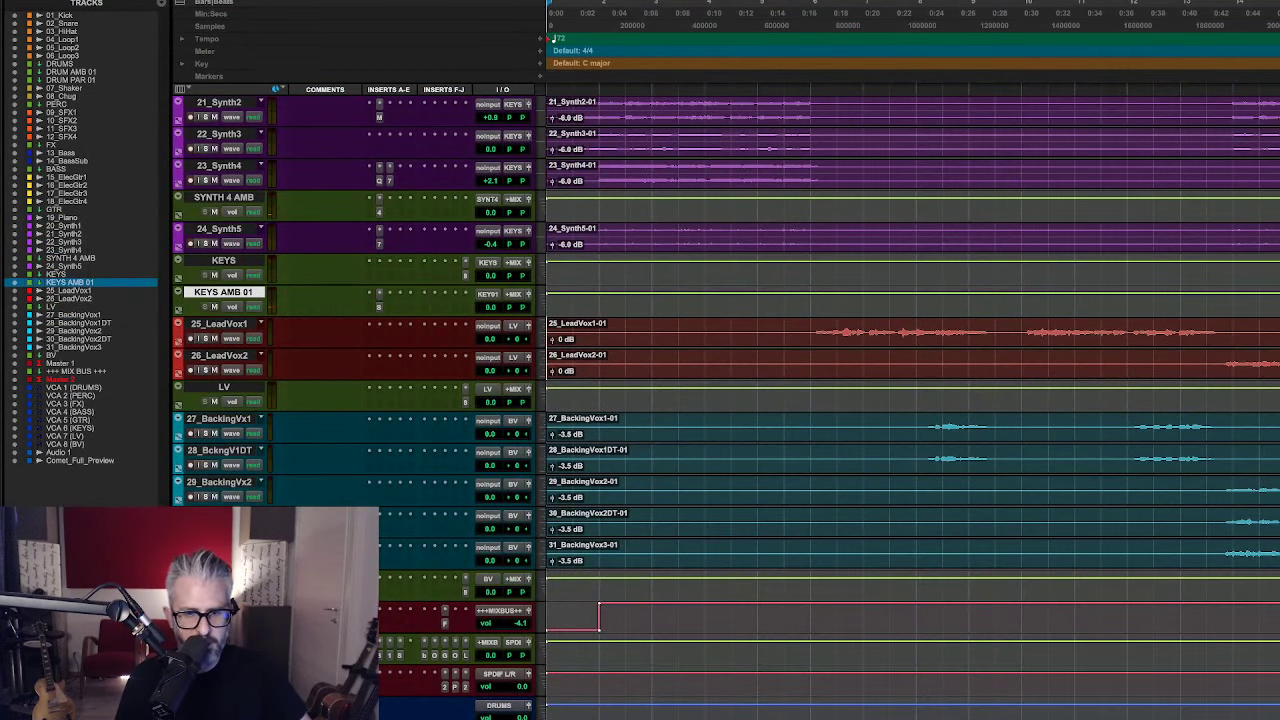
{"action": "left_click", "coordinate": [811, 328]}
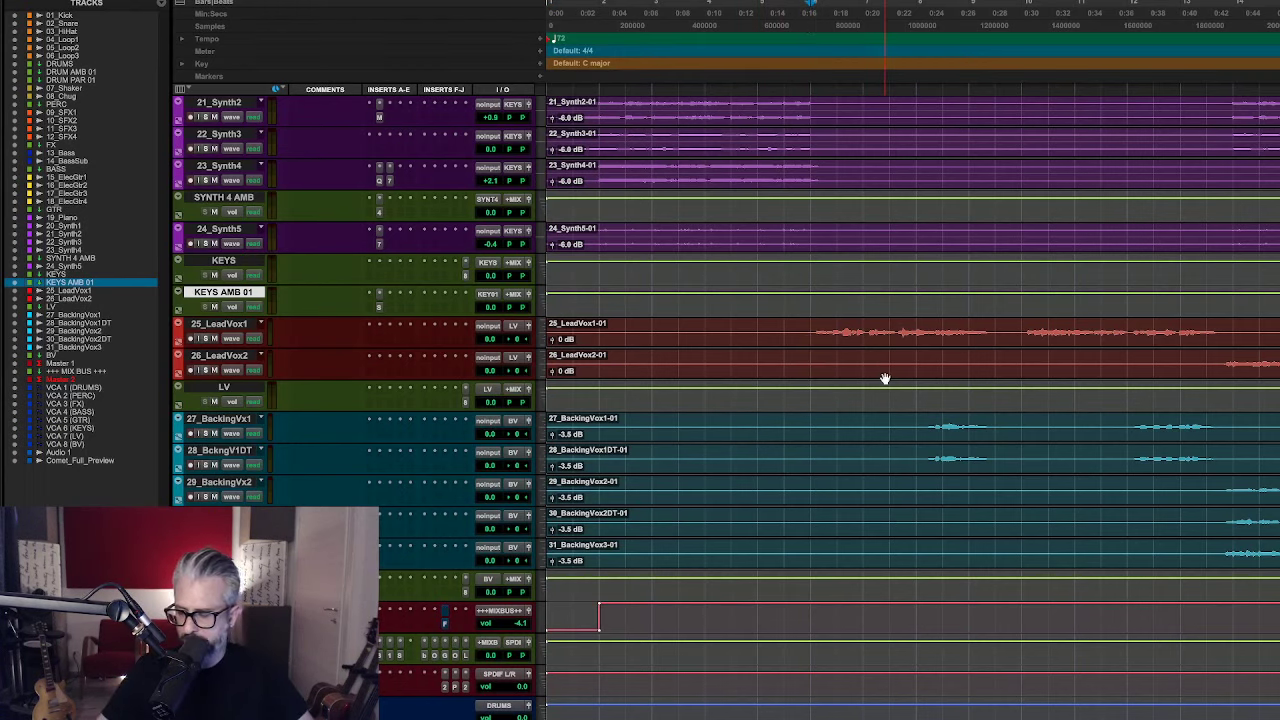
- Solo the 25_LeadVox1 channel in the Mix window and play the vocal from its first phrase
{"action": "key", "text": "super+equal"}
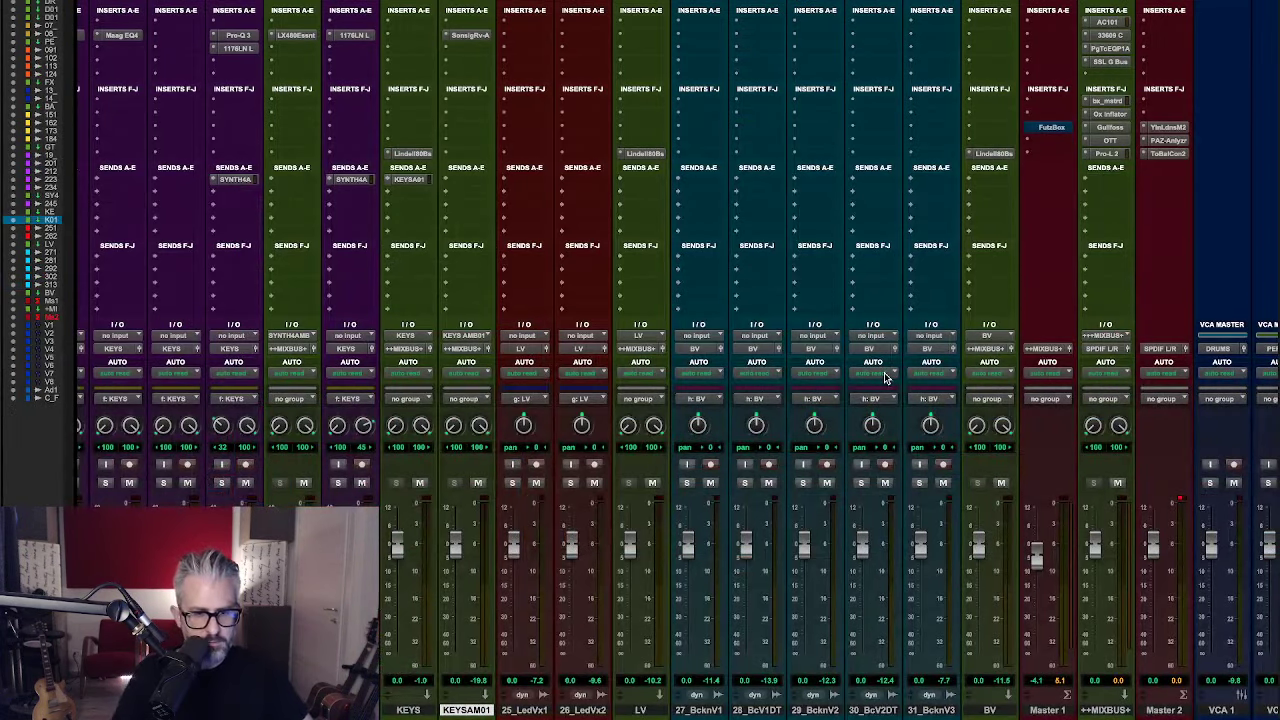
{"action": "left_click", "coordinate": [511, 484]}
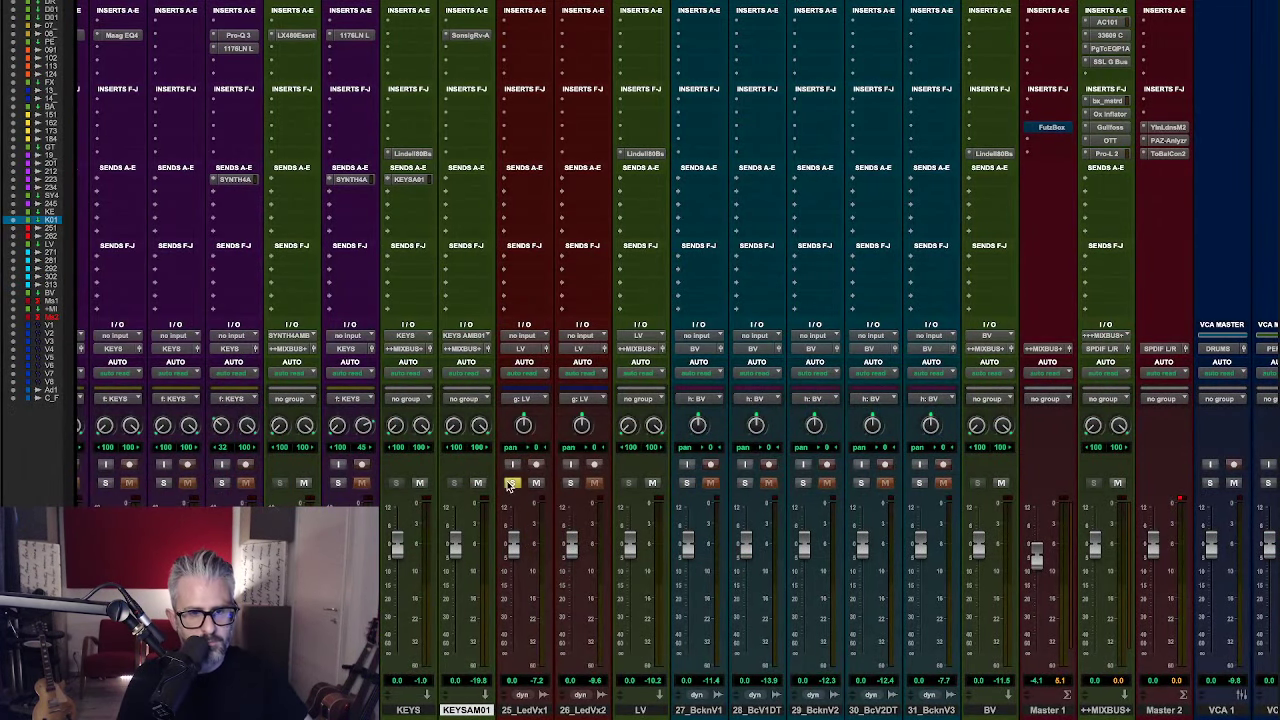
{"action": "key", "text": "space"}
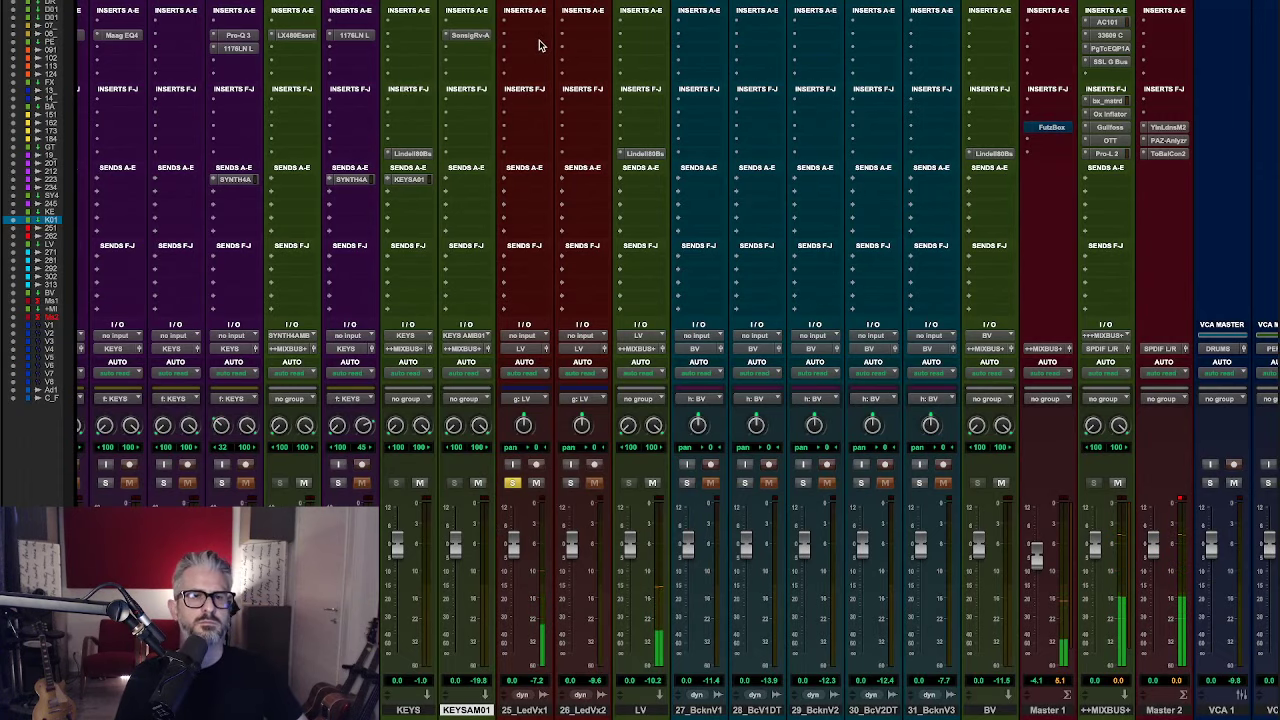
{"action": "scroll", "coordinate": [517, 34], "scroll_direction": "right", "scroll_amount": 1}
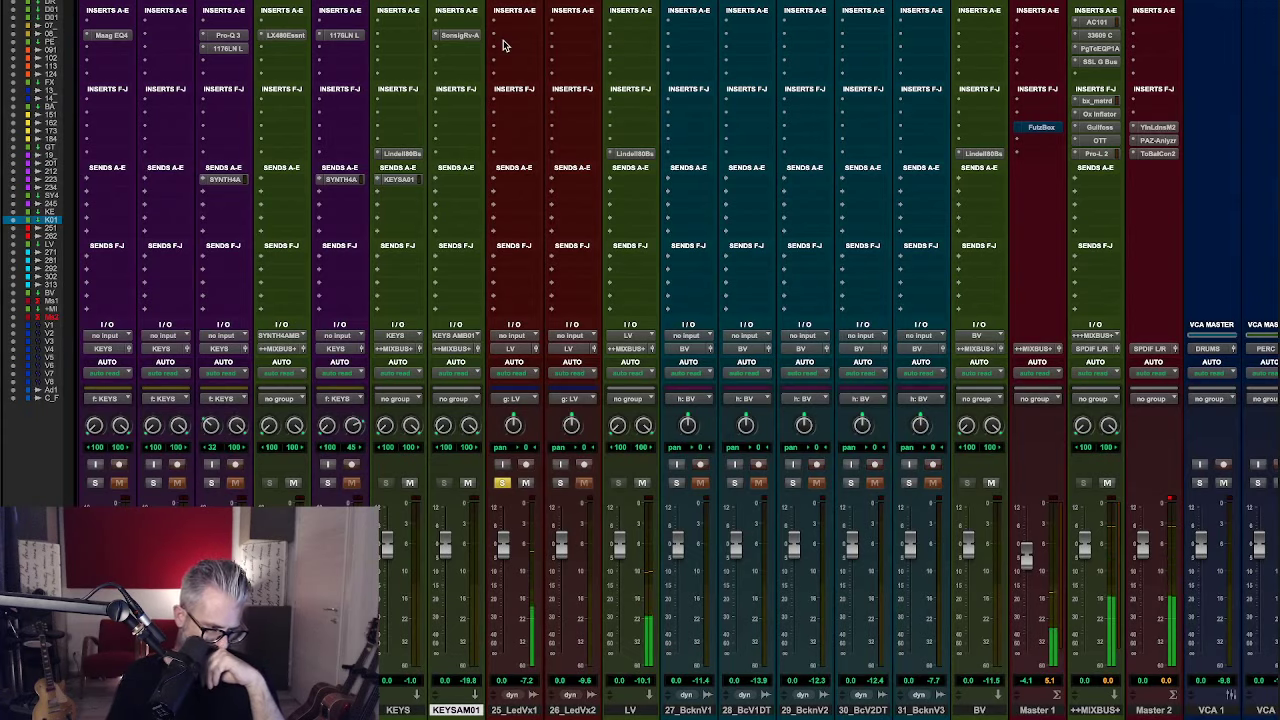
{"action": "scroll", "coordinate": [503, 45], "scroll_direction": "left", "scroll_amount": 1}
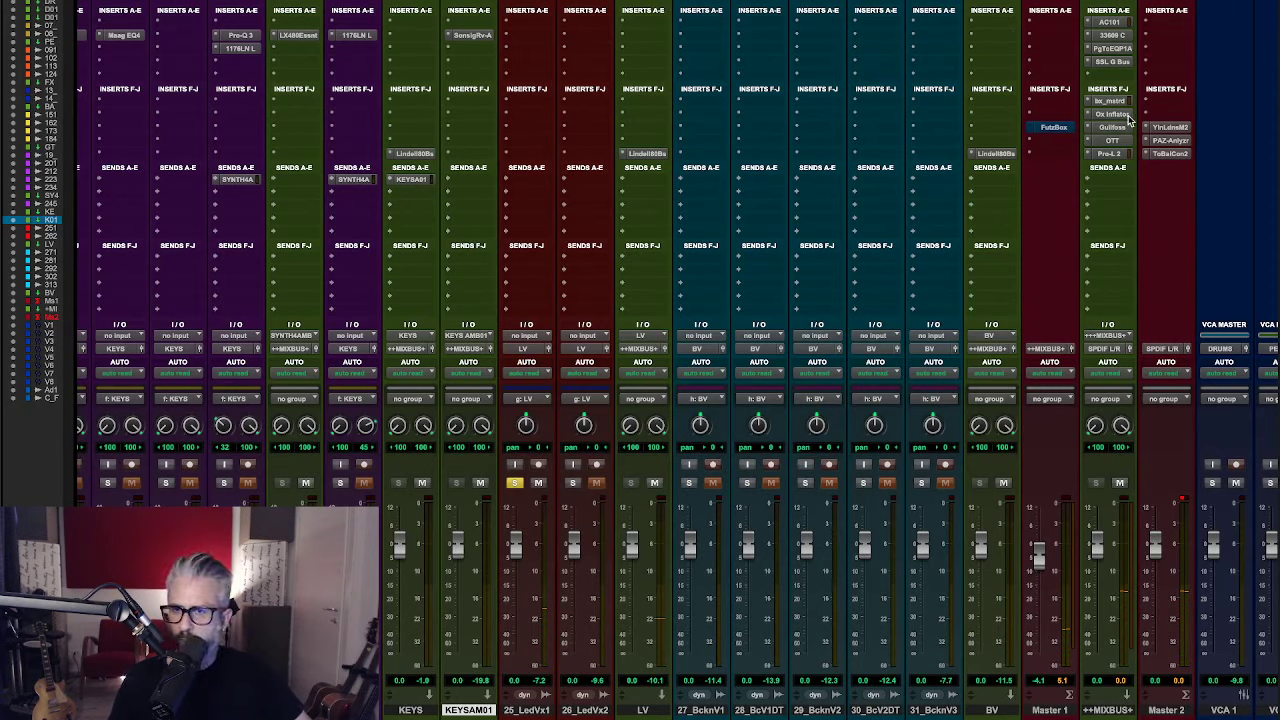
- Open the PAZ Analyzer on Master 2, clear its held peaks and set the low-frequency resolution to 10 Hz
{"action": "left_click", "coordinate": [1170, 140]}
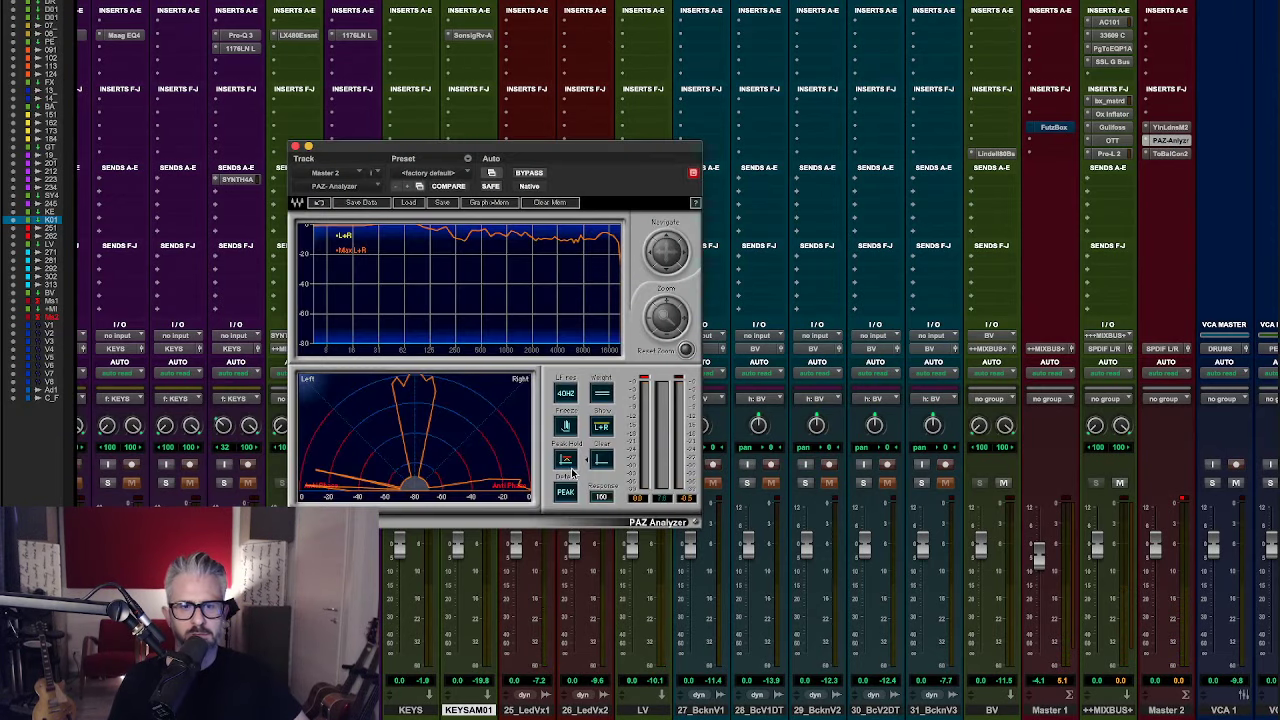
{"action": "left_click", "coordinate": [607, 465]}
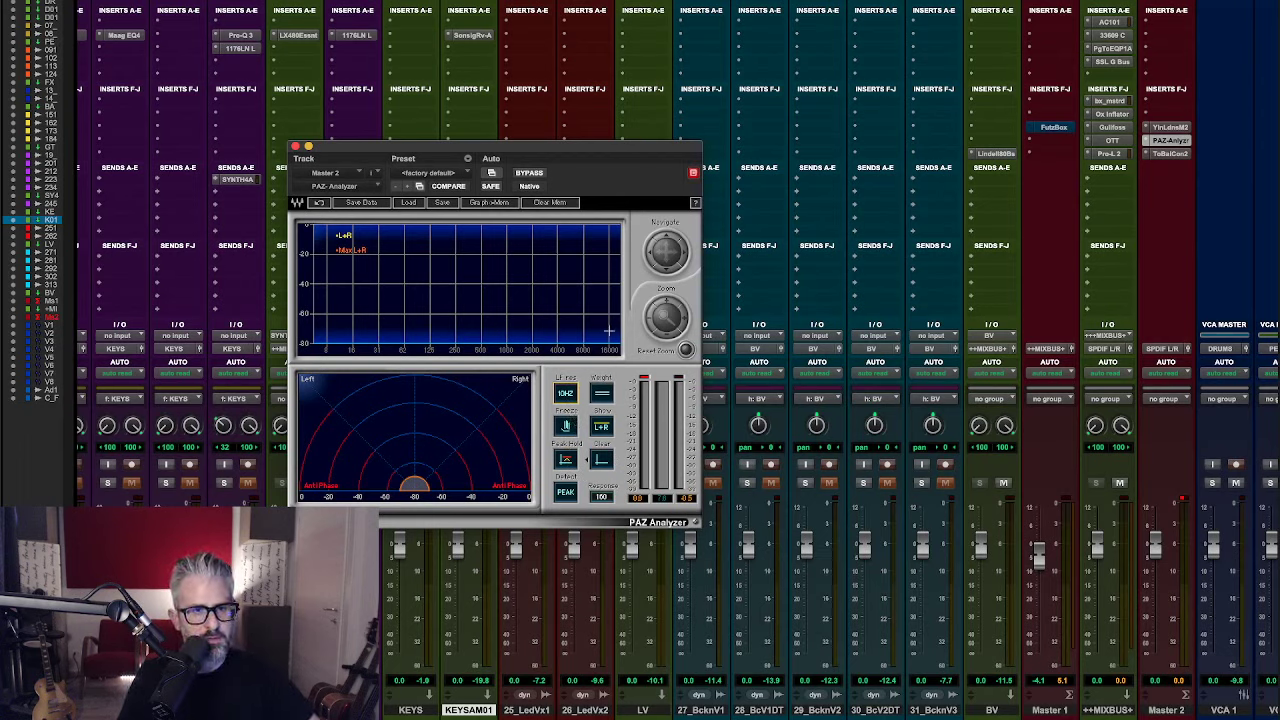
- Play the soloed lead vocal through the PAZ Analyzer to examine its frequency spectrum, and close the analyzer
{"action": "key", "text": "space"}
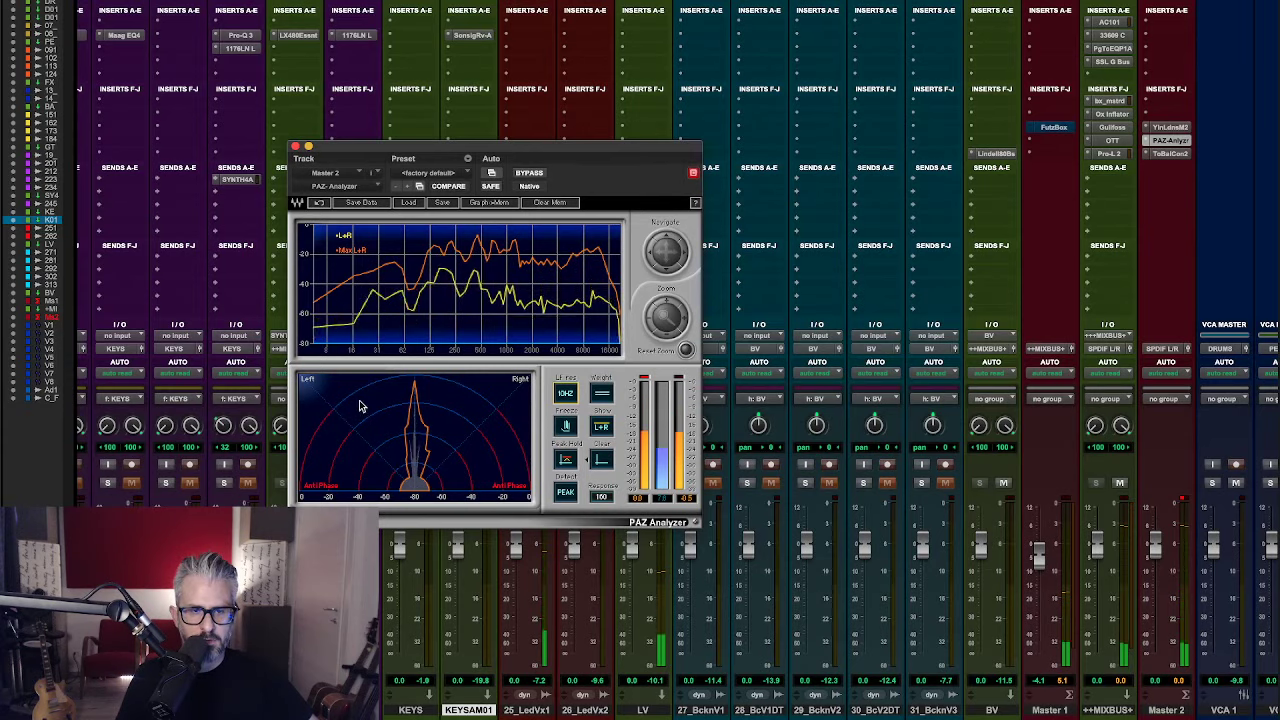
{"action": "key", "text": "space"}
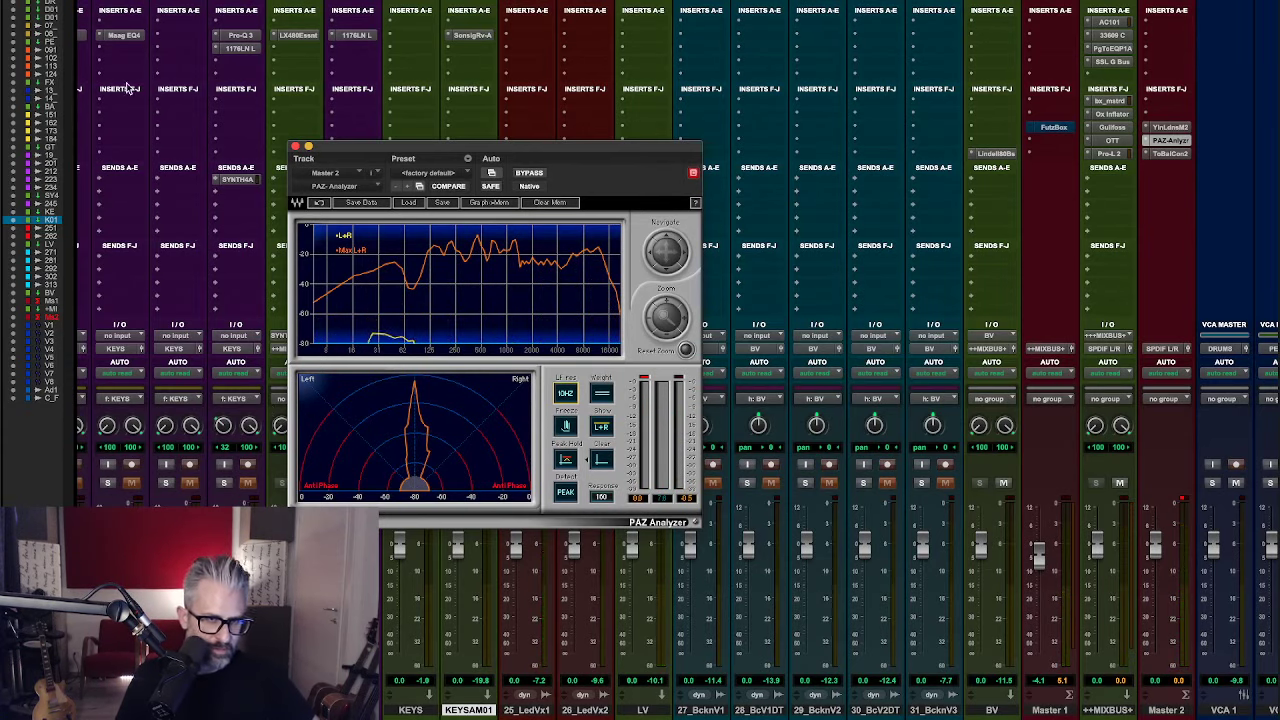
{"action": "left_click_drag", "start_coordinate": [333, 152], "coordinate": [750, 132]}
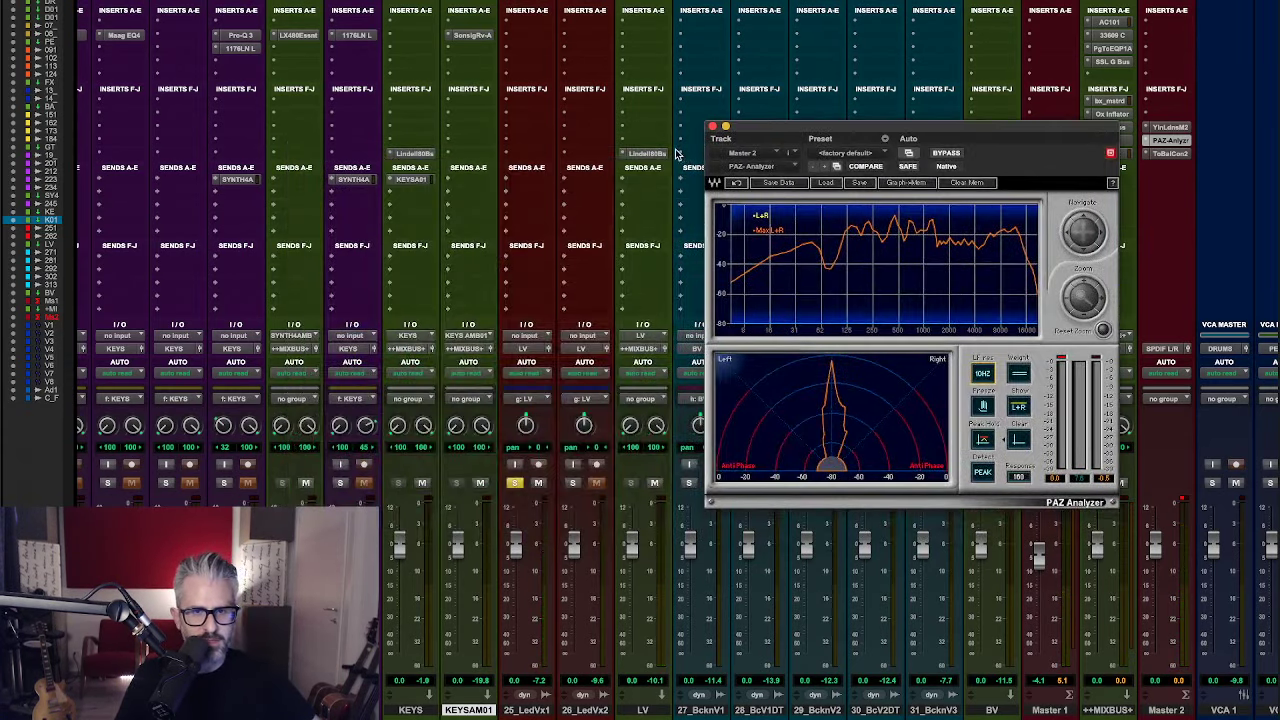
{"action": "left_click", "coordinate": [712, 127]}
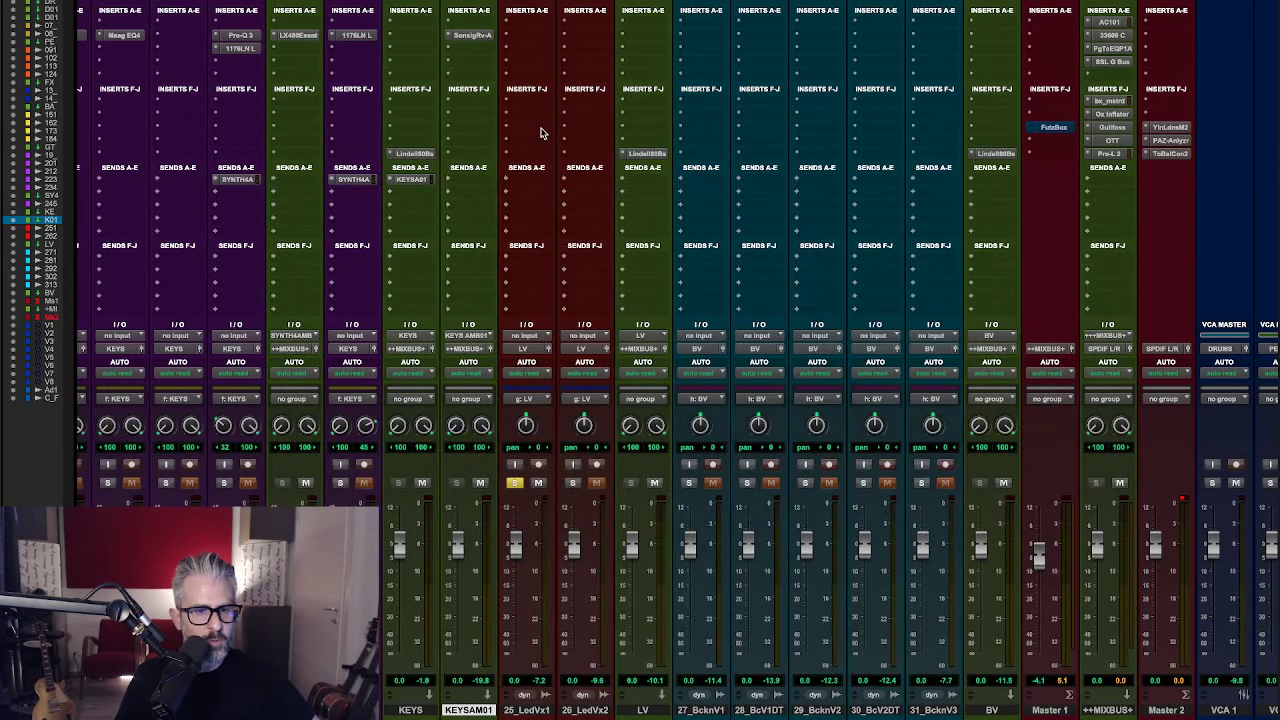
- Insert FabFilter Pro-Q 3 (mono) in the second insert slot of 25_LeadVox1
{"action": "left_click", "coordinate": [535, 38]}
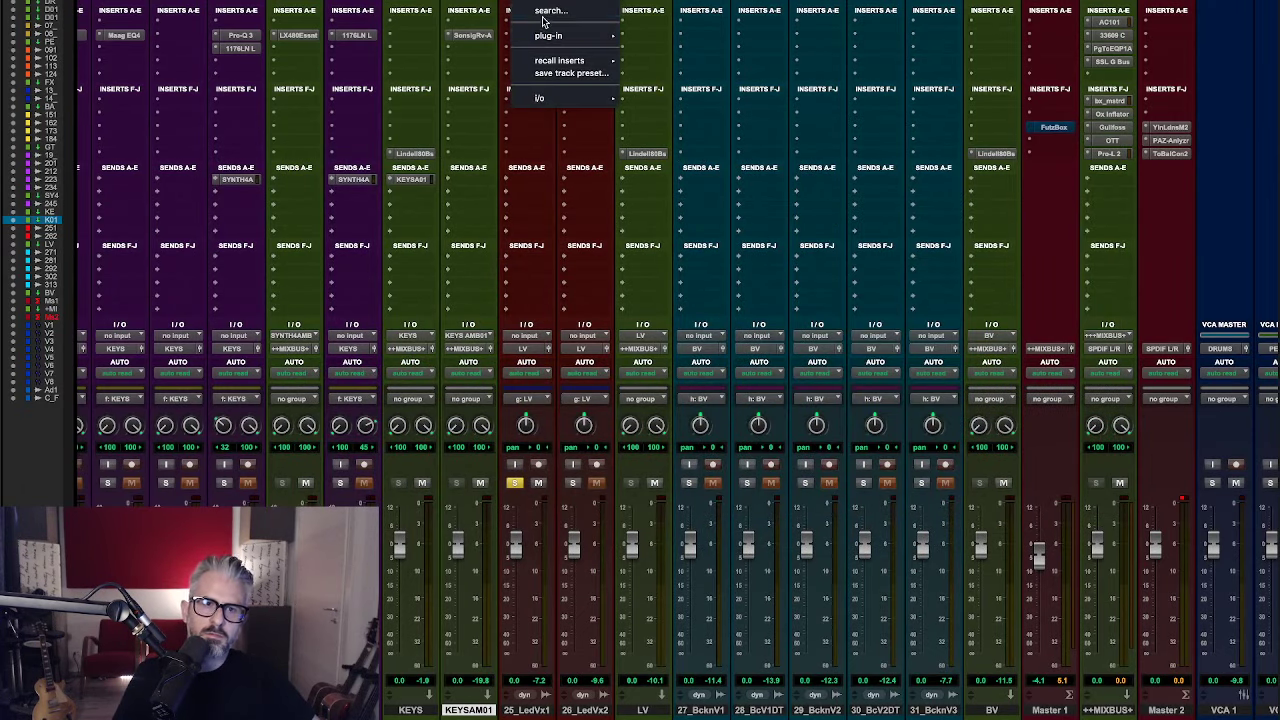
{"action": "left_click", "coordinate": [555, 16]}
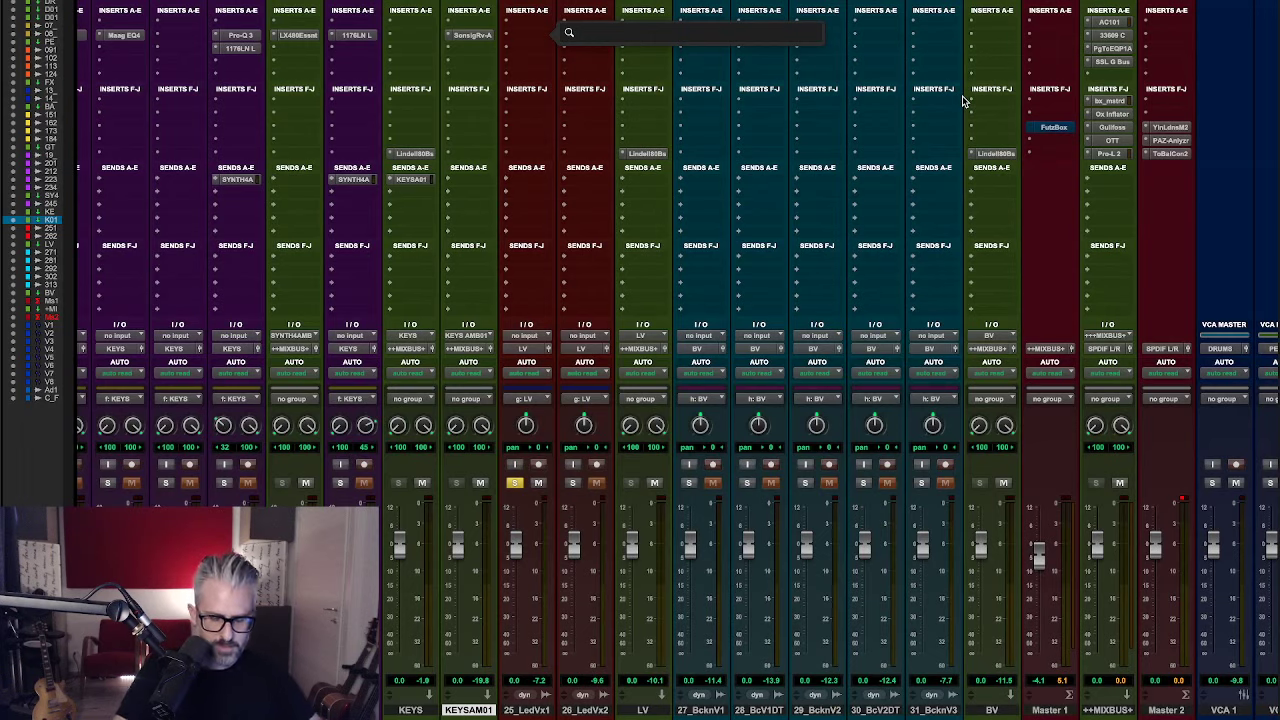
{"action": "type", "text": "q3"}
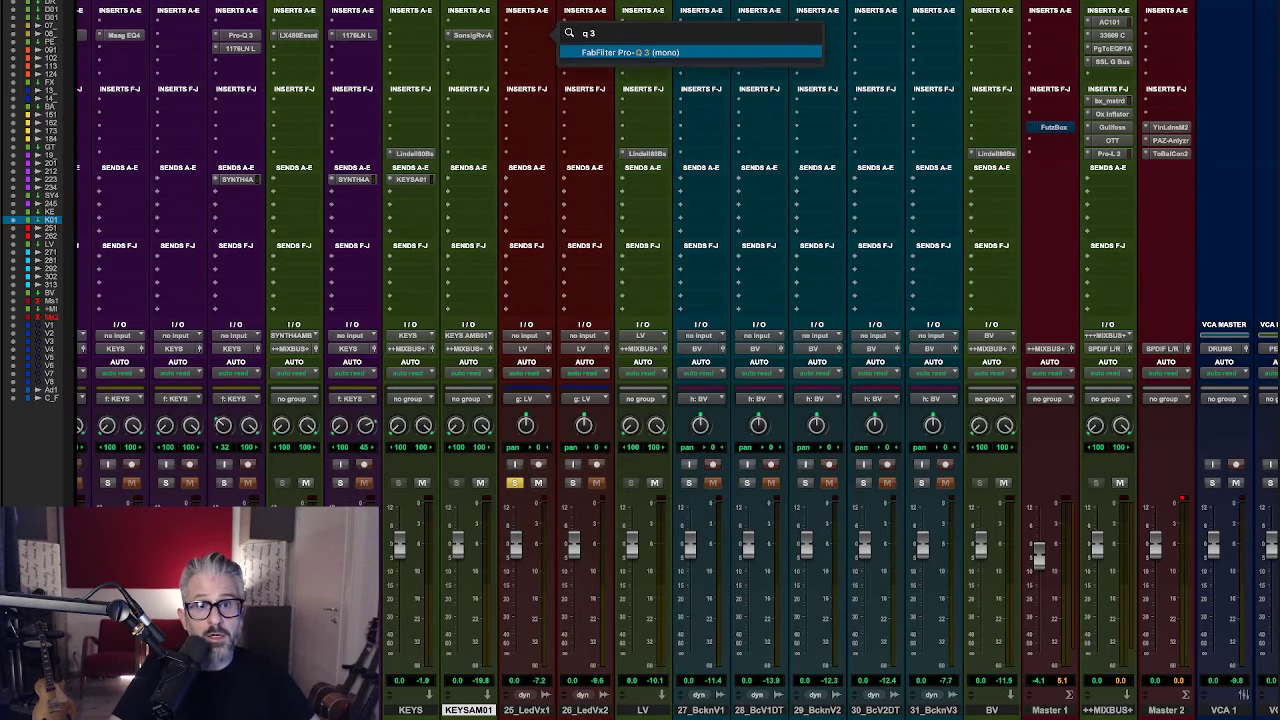
{"action": "key", "text": "Return"}
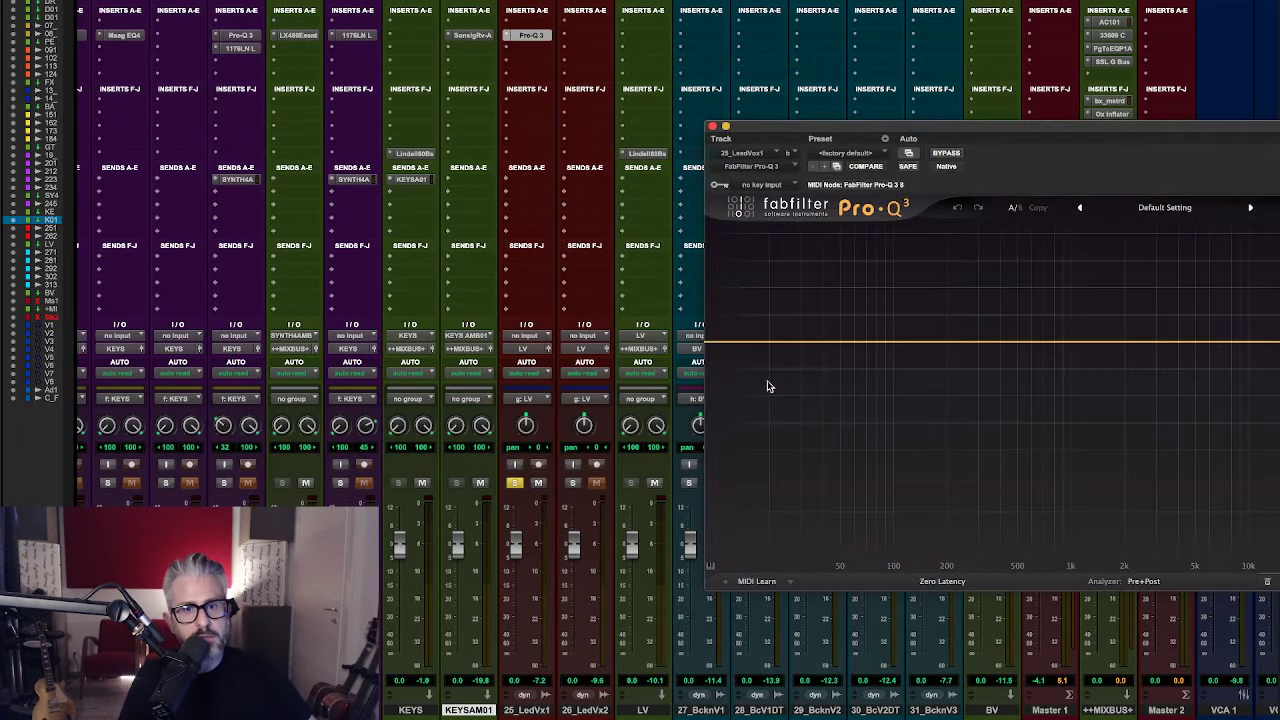
- Add a 12 dB/oct low cut at about 137 Hz on the vocal while it plays, and move Pro-Q 3 to the first insert slot
{"action": "left_click_drag", "start_coordinate": [736, 350], "coordinate": [930, 350]}
{"action": "key", "text": "space"}
{"action": "left_click_drag", "start_coordinate": [522, 36], "coordinate": [522, 22]}
{"action": "left_click_drag", "start_coordinate": [930, 345], "coordinate": [918, 346]}
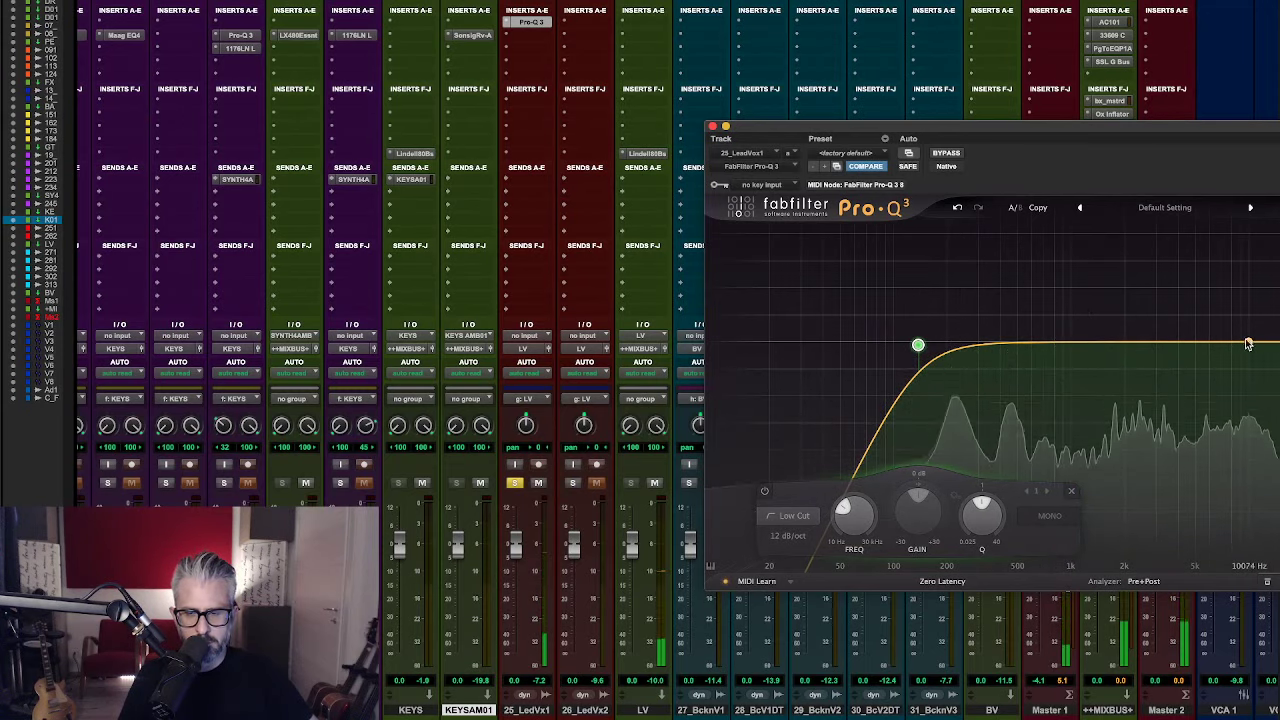
- Add a bell cut of about 2 dB at 267 Hz with Q about 2.15, plus a flat high shelf at about 10.2 kHz
{"action": "left_click_drag", "start_coordinate": [968, 135], "coordinate": [638, 193]}
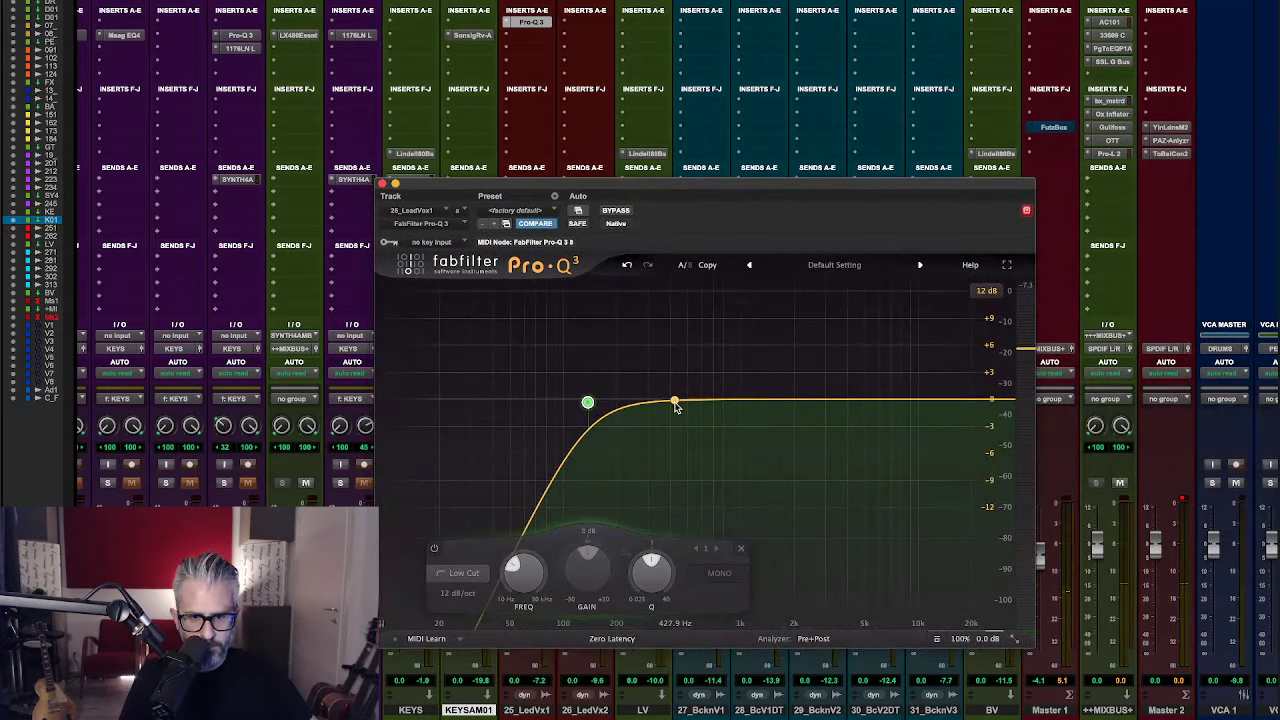
{"action": "left_click_drag", "start_coordinate": [670, 402], "coordinate": [636, 413]}
{"action": "scroll", "coordinate": [637, 413], "scroll_direction": "up", "scroll_amount": 5}
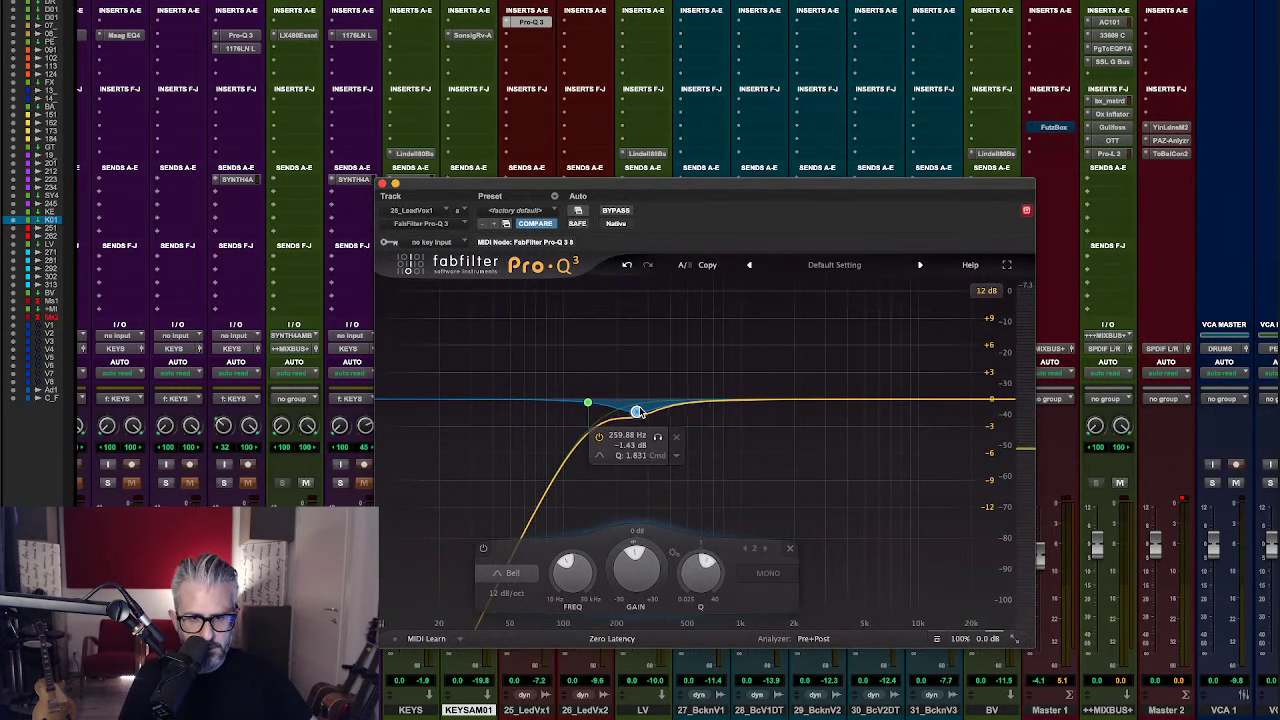
{"action": "left_click_drag", "start_coordinate": [637, 413], "coordinate": [638, 417]}
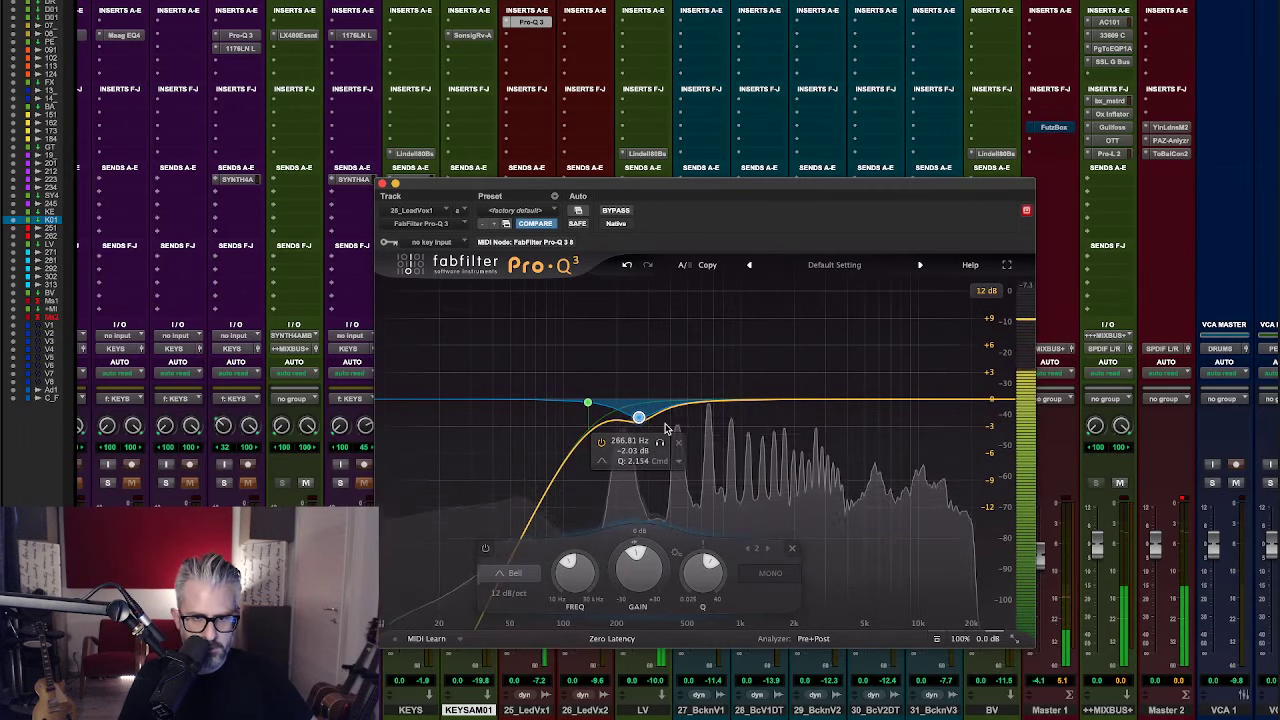
{"action": "left_click", "coordinate": [920, 401]}
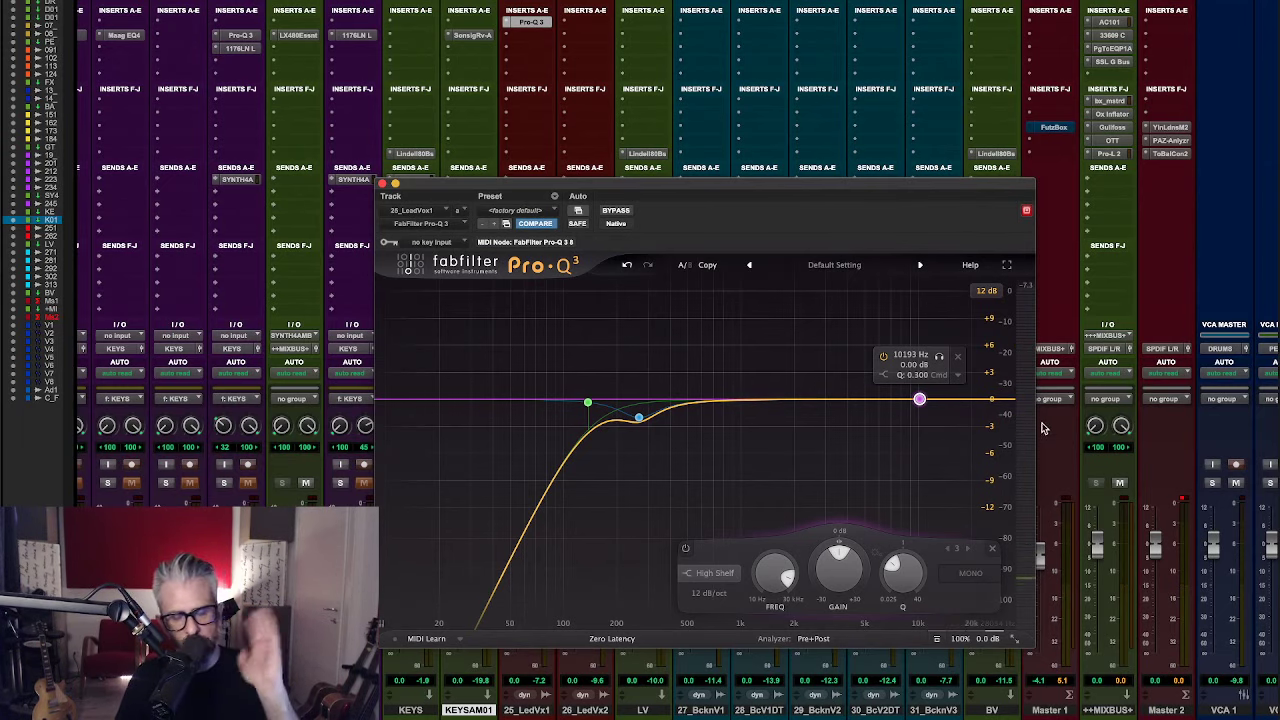
{"action": "left_click", "coordinate": [382, 185]}
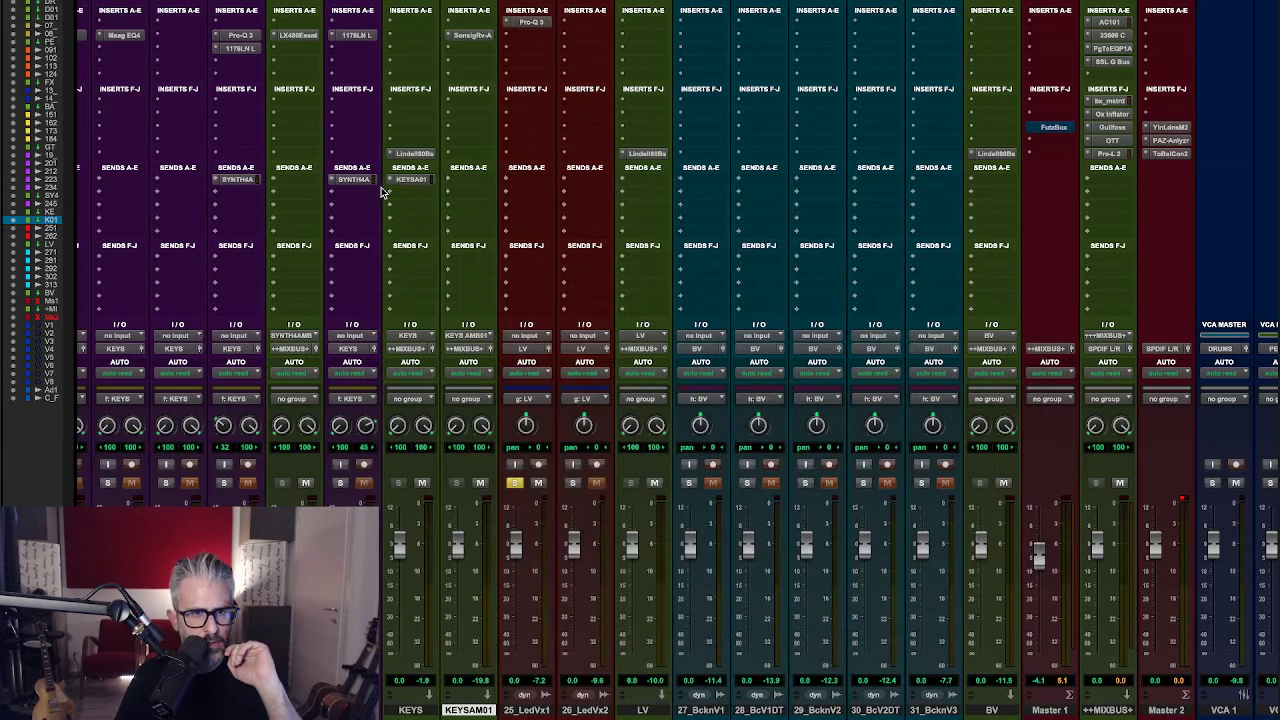
- Insert UAD Teletronix LA-2A Legacy (mono) in the second insert slot of 25_LeadVox1
{"action": "left_click", "coordinate": [540, 38]}
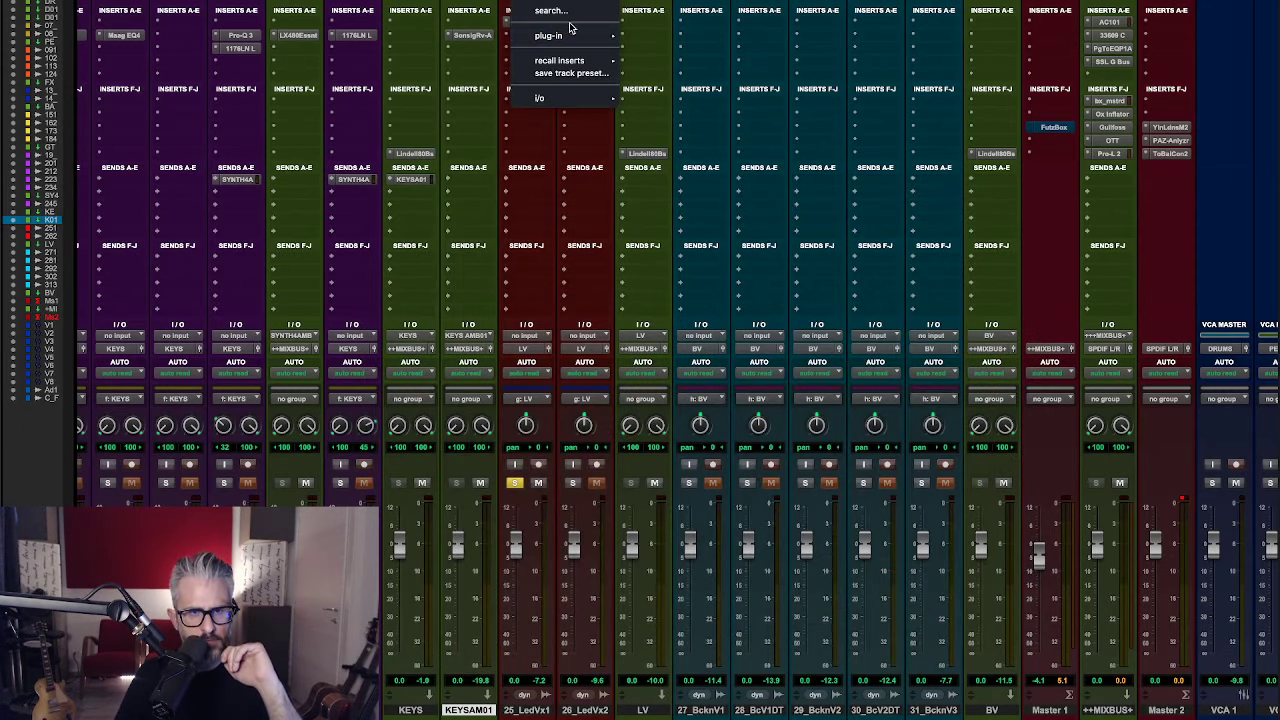
{"action": "left_click", "coordinate": [592, 14]}
{"action": "left_click", "coordinate": [592, 14]}
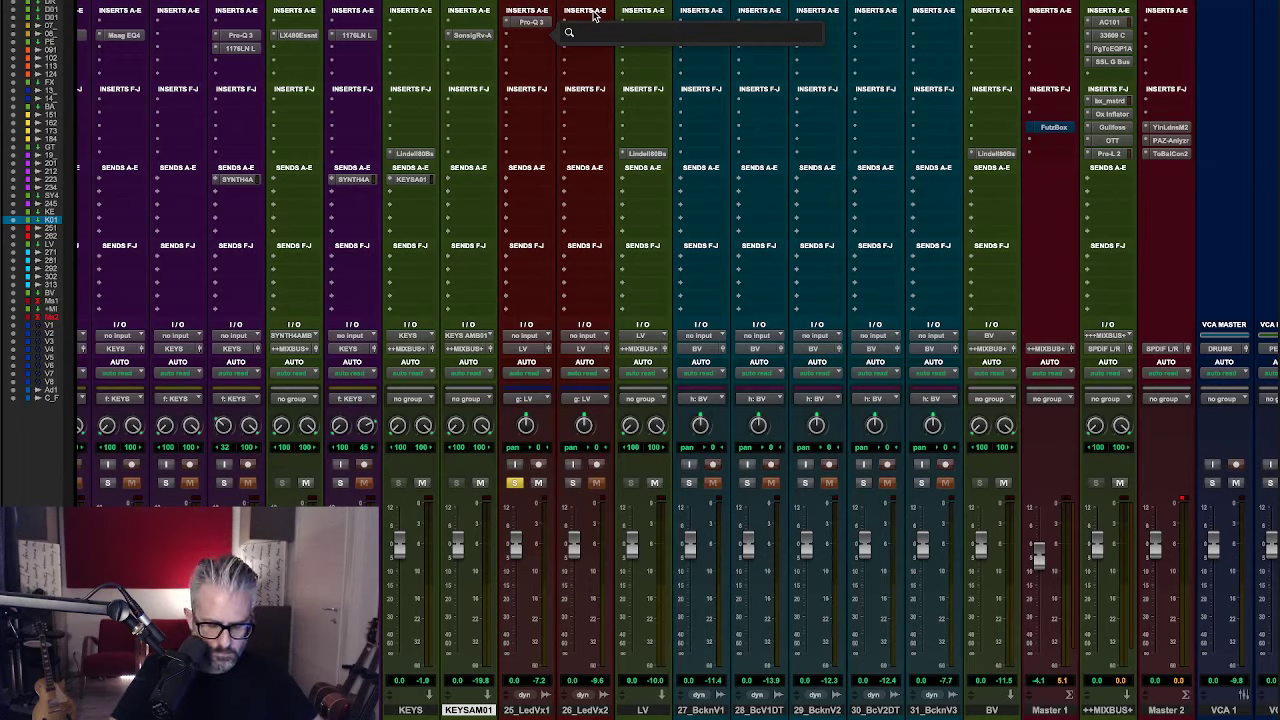
{"action": "type", "text": "la-"}
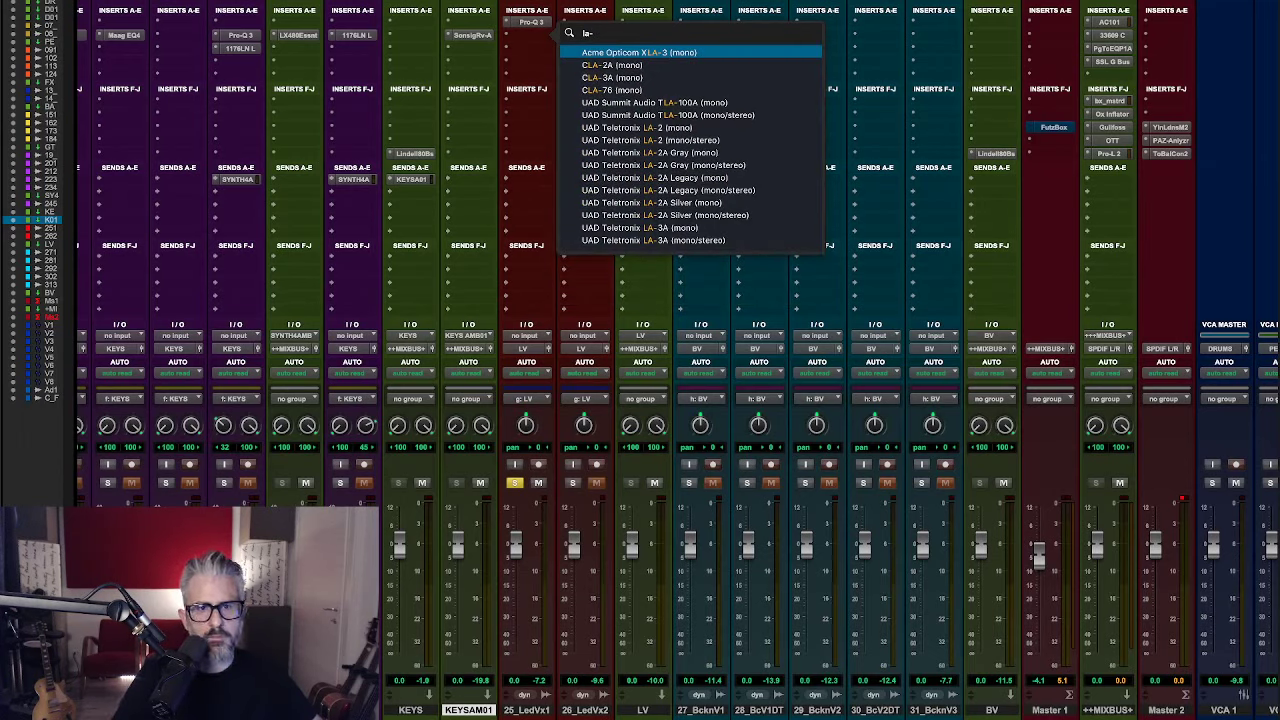
{"action": "type", "text": "2"}
{"action": "key", "text": "Down"}
{"action": "key", "text": "Down"}
{"action": "key", "text": "Down"}
{"action": "key", "text": "Down"}
{"action": "key", "text": "Down"}
{"action": "key", "text": "Down"}
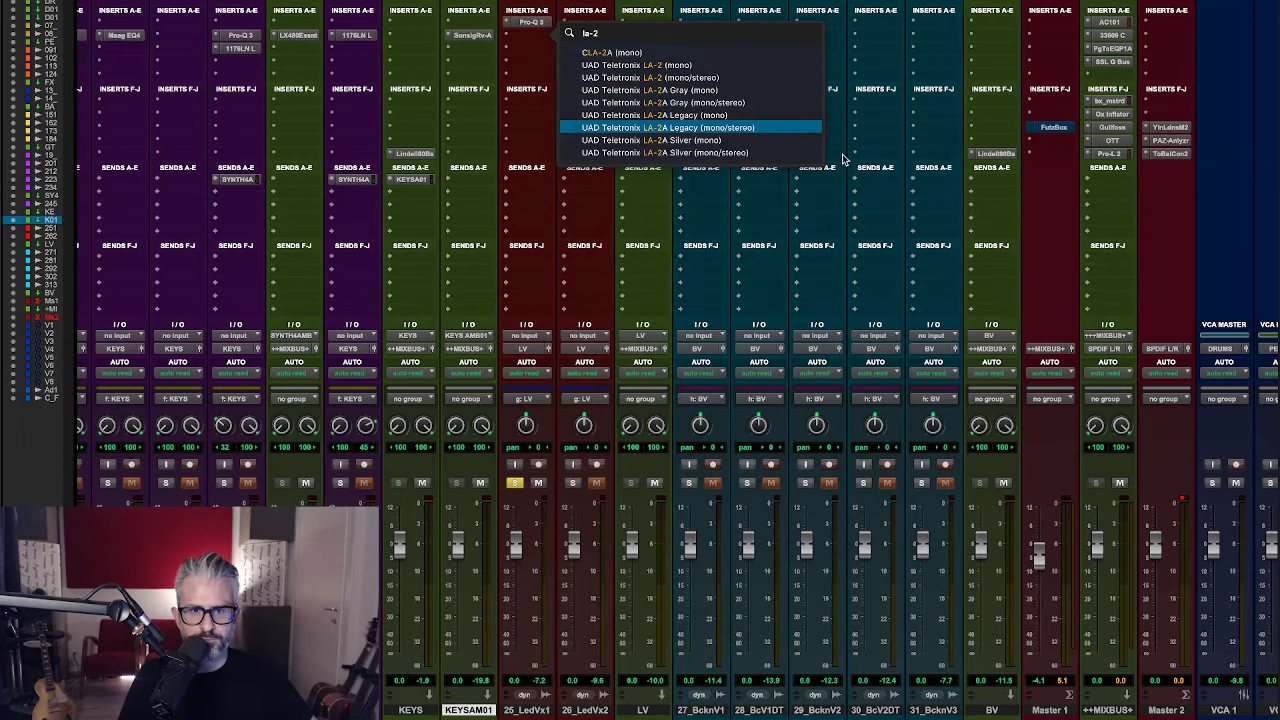
{"action": "left_click", "coordinate": [809, 118]}
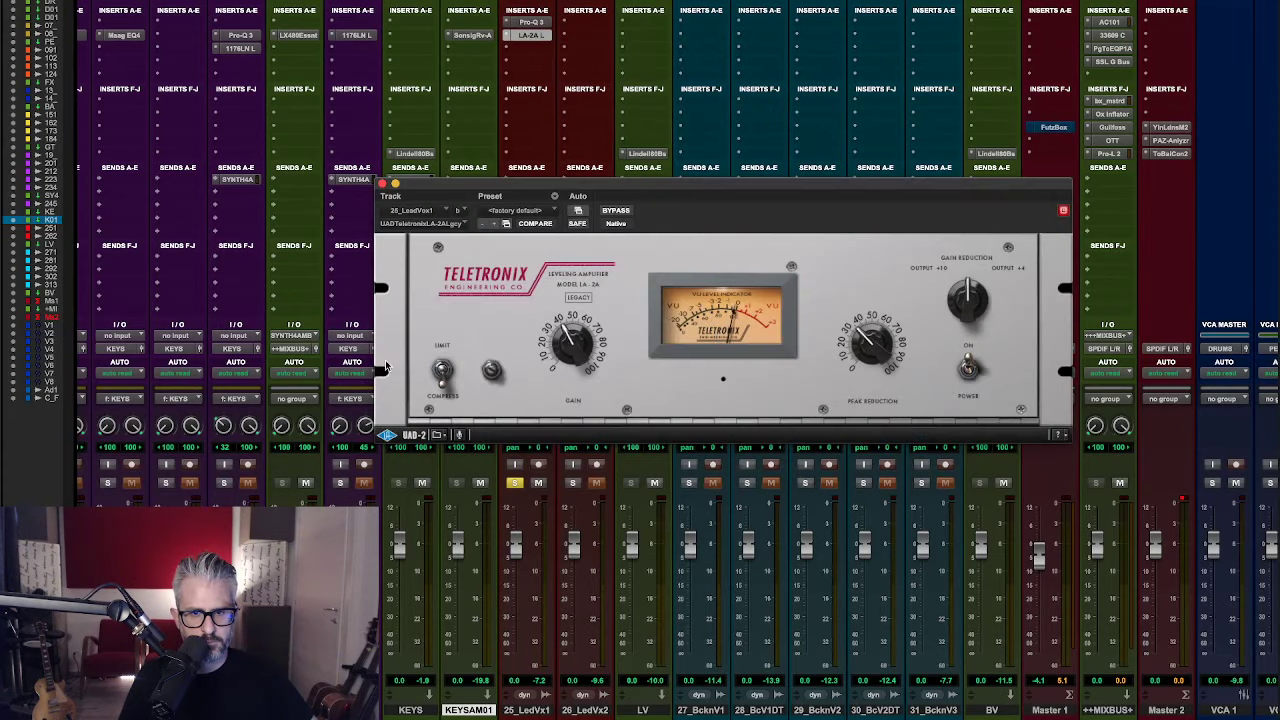
- Play the vocal and raise the LA-2A's peak reduction and gain to slightly above 60 each
{"action": "key", "text": "space"}
{"action": "left_click_drag", "start_coordinate": [870, 338], "coordinate": [883, 298]}
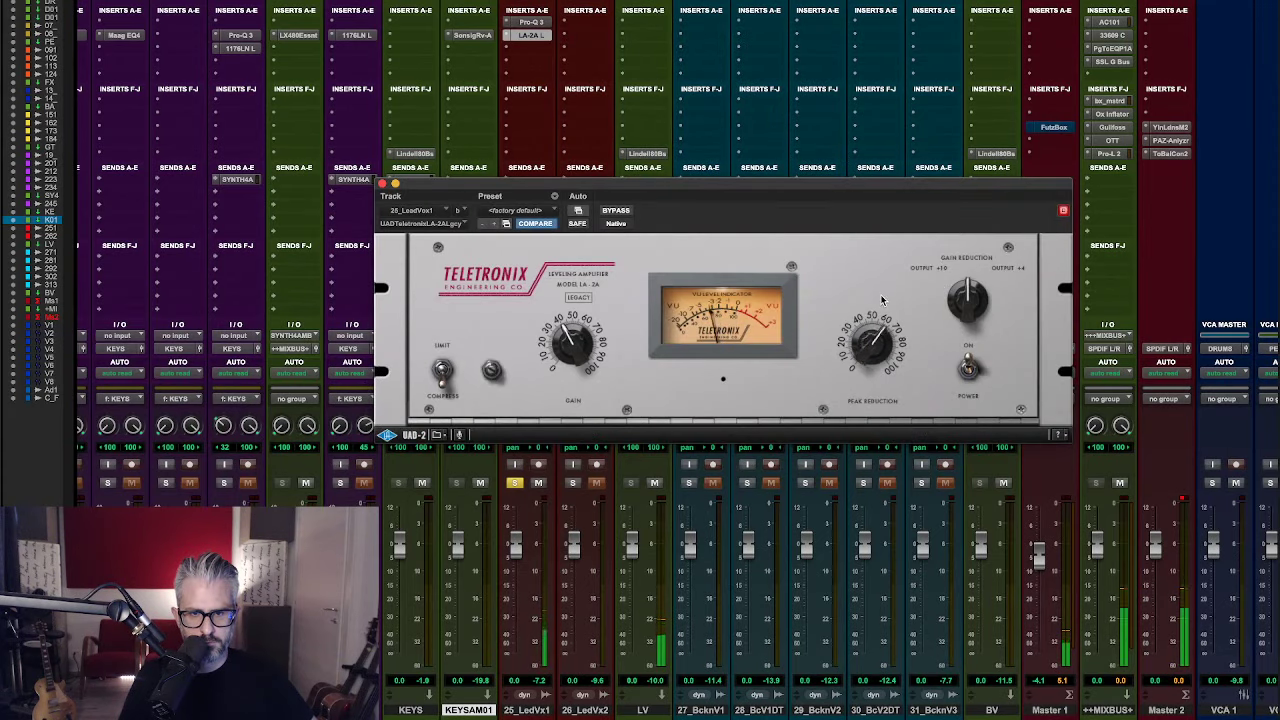
{"action": "left_click_drag", "start_coordinate": [575, 363], "coordinate": [575, 323]}
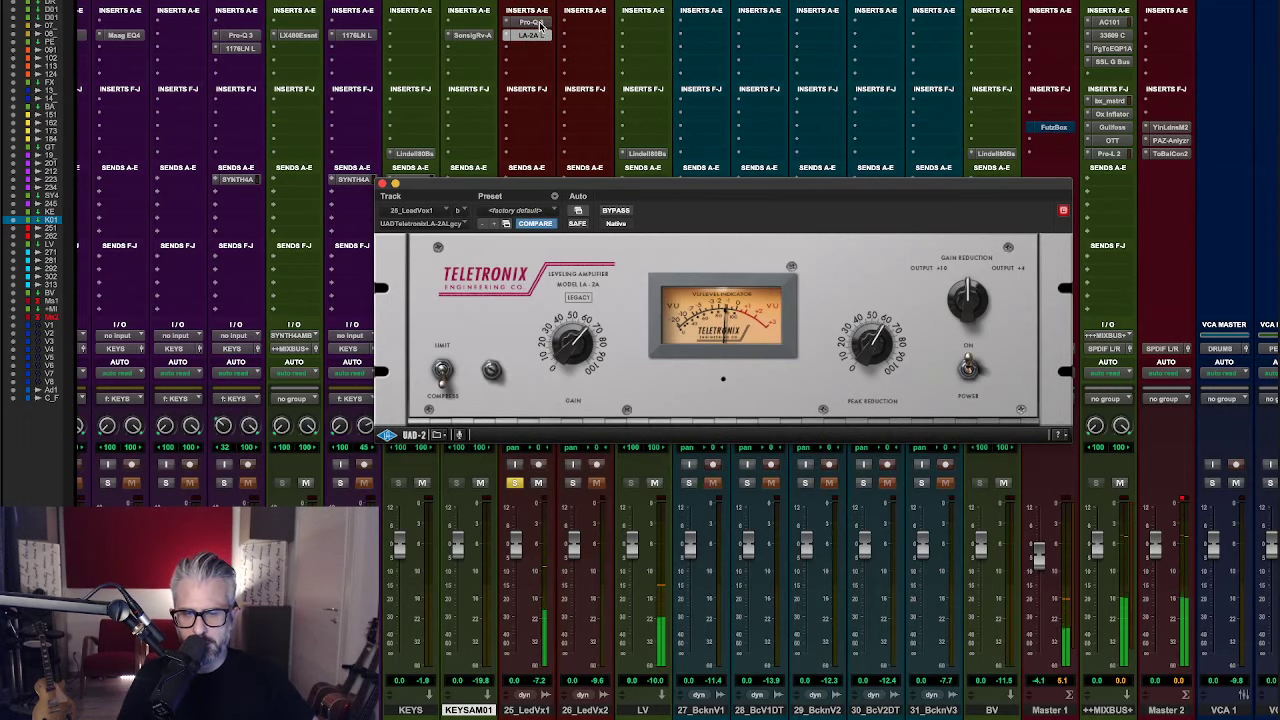
- In the vocal's Pro-Q 3, add a bell cut of about 2 dB at 538 Hz, Q about 3.2, and deepen the low-mid bell to about -2.8 dB
{"action": "left_click", "coordinate": [538, 22]}
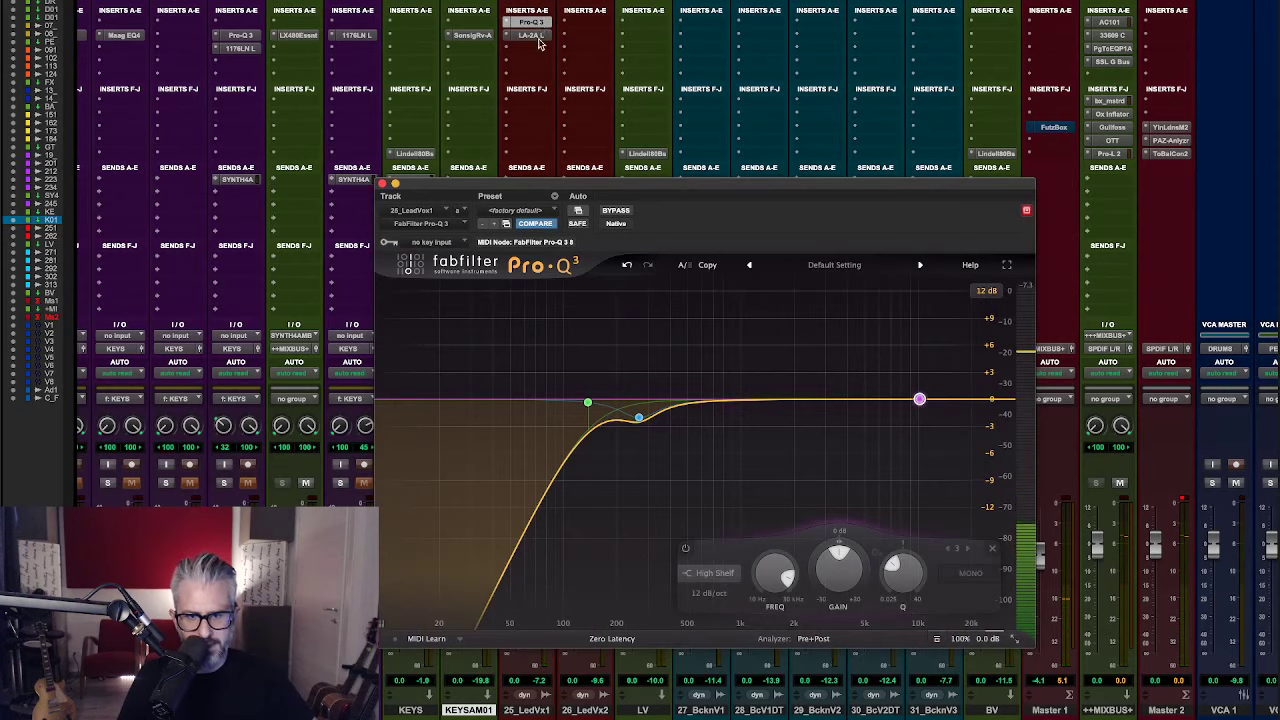
{"action": "left_click", "coordinate": [707, 410]}
{"action": "left_click_drag", "start_coordinate": [707, 410], "coordinate": [700, 417]}
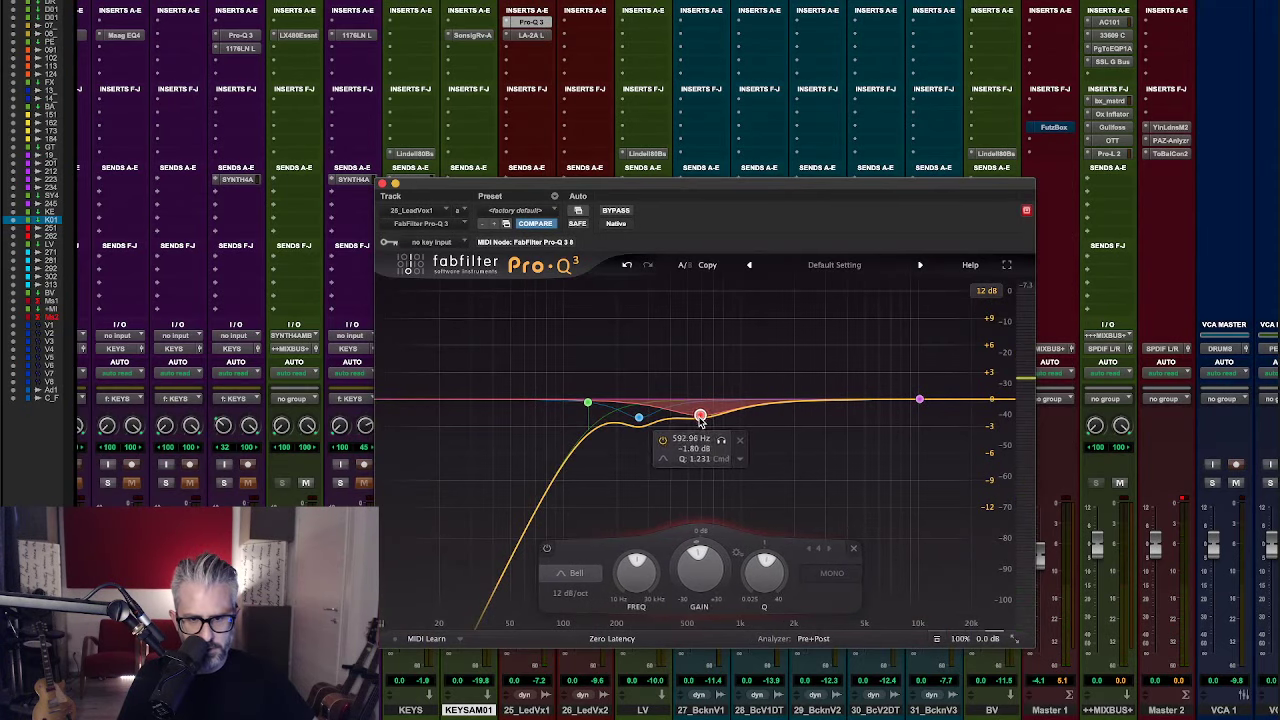
{"action": "scroll", "coordinate": [701, 417], "scroll_direction": "up", "scroll_amount": 4}
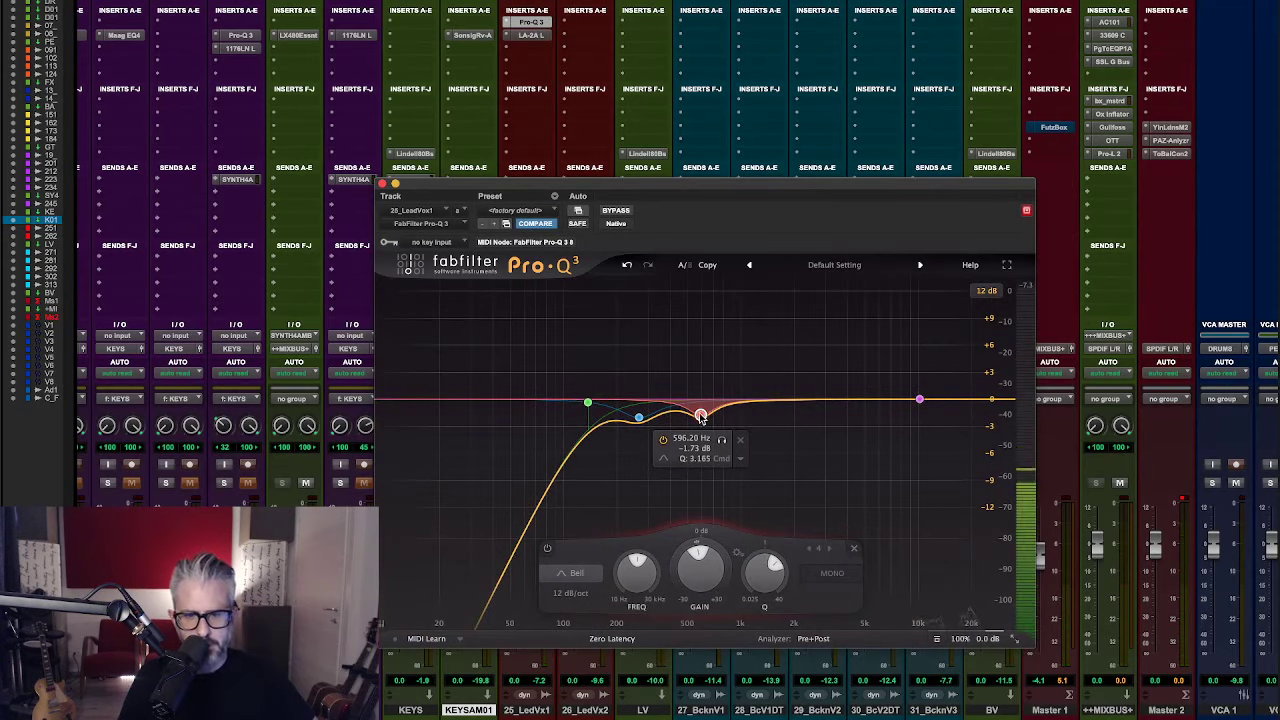
{"action": "left_click_drag", "start_coordinate": [701, 417], "coordinate": [636, 429]}
{"action": "left_click", "coordinate": [692, 414]}
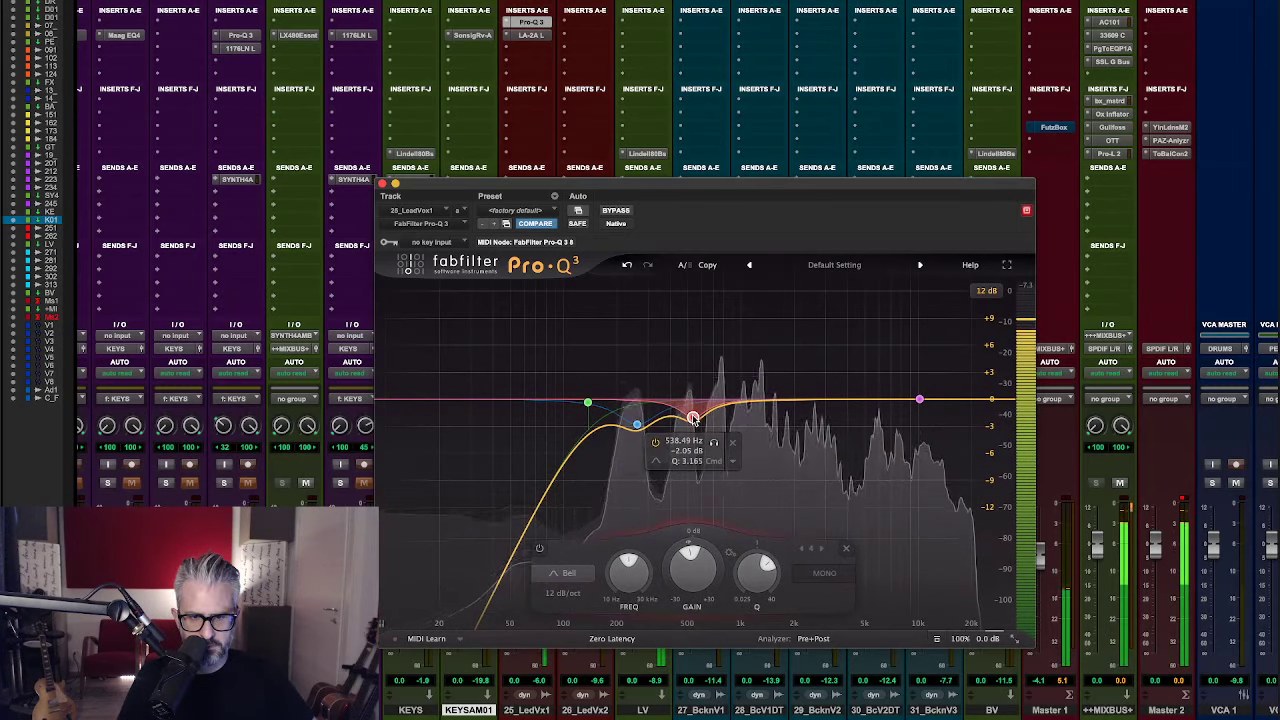
{"action": "left_click", "coordinate": [382, 185]}
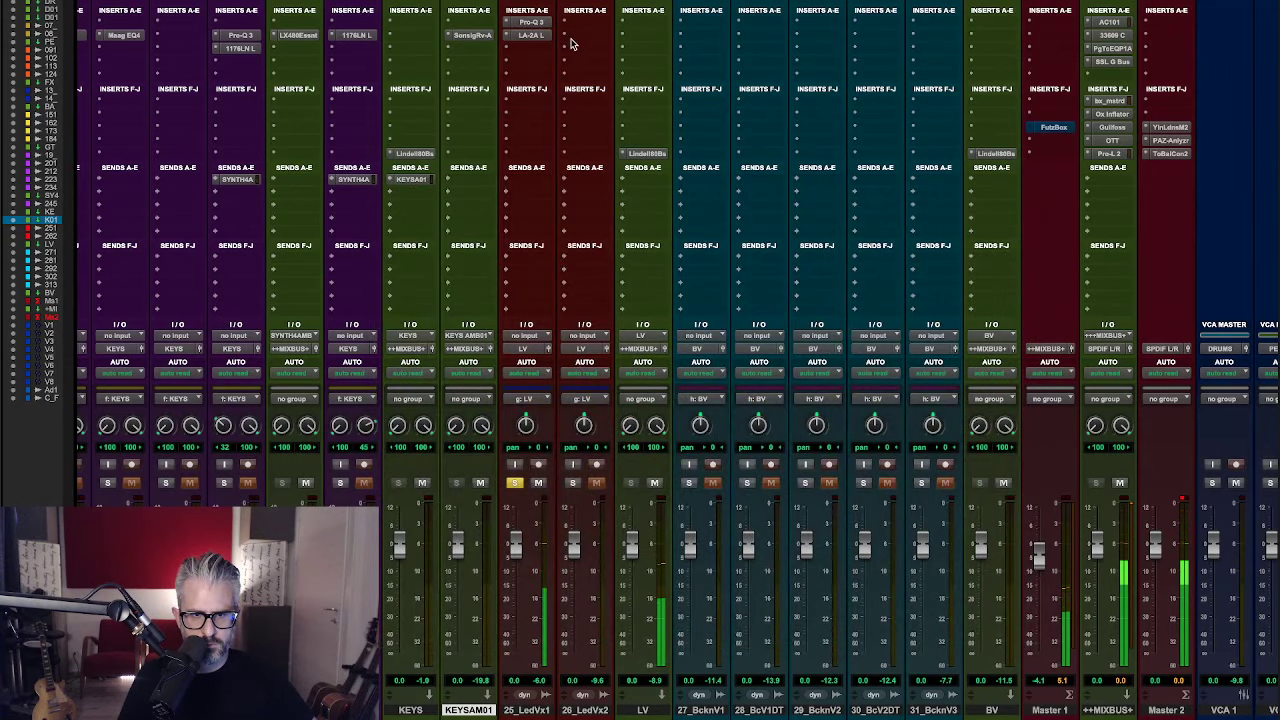
- Raise the low cut frequency in the lead vocal's Pro-Q 3 to about 155 Hz
{"action": "left_click", "coordinate": [531, 22]}
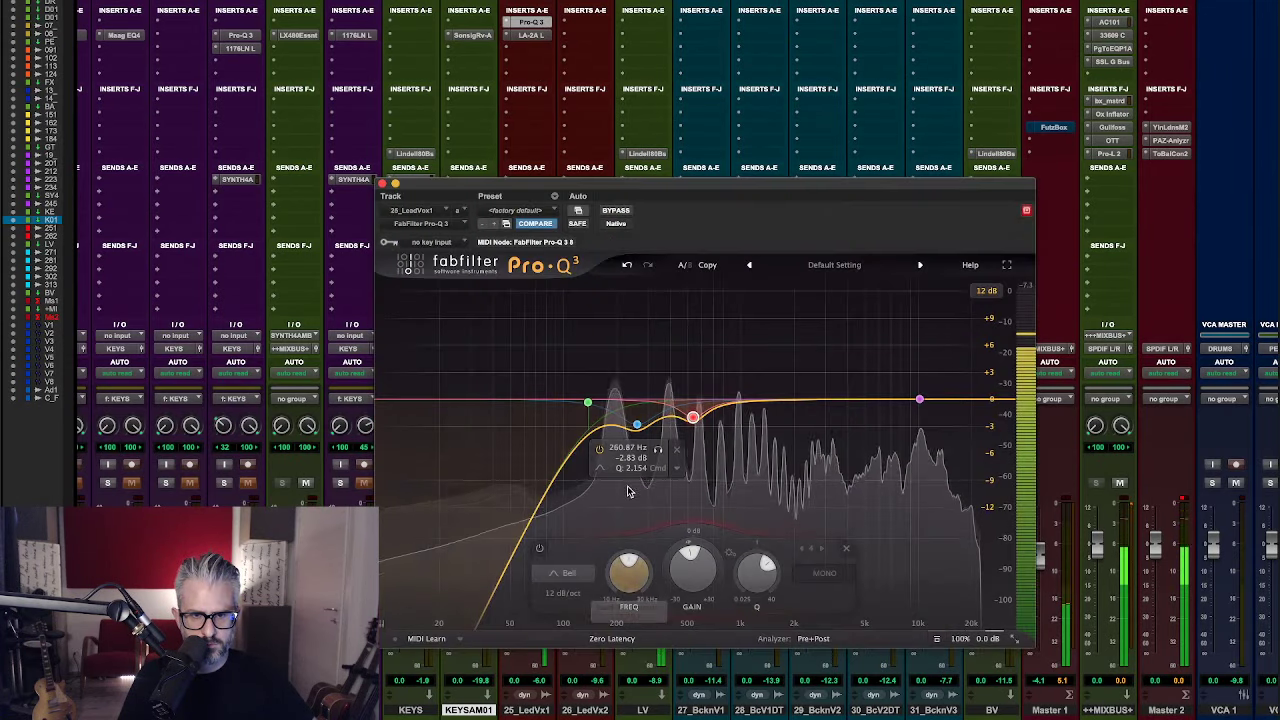
{"action": "mouse_move", "coordinate": [608, 408]}
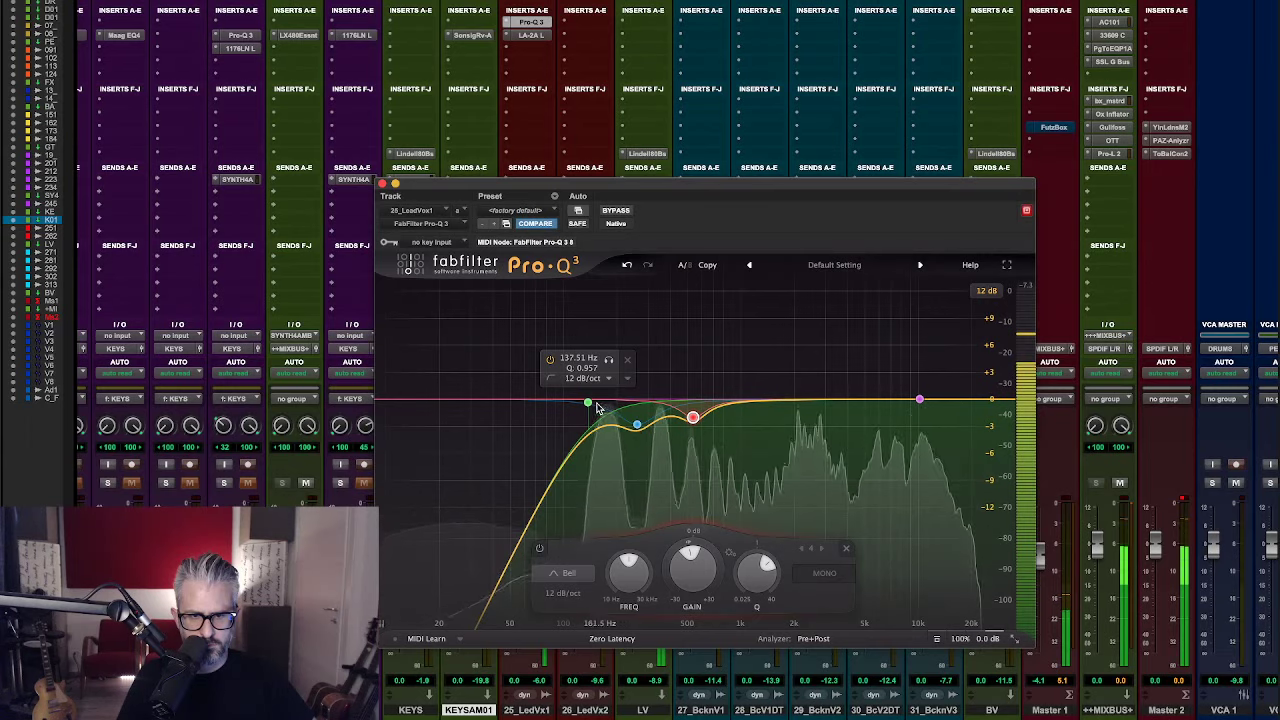
{"action": "left_click_drag", "start_coordinate": [588, 403], "coordinate": [597, 403]}
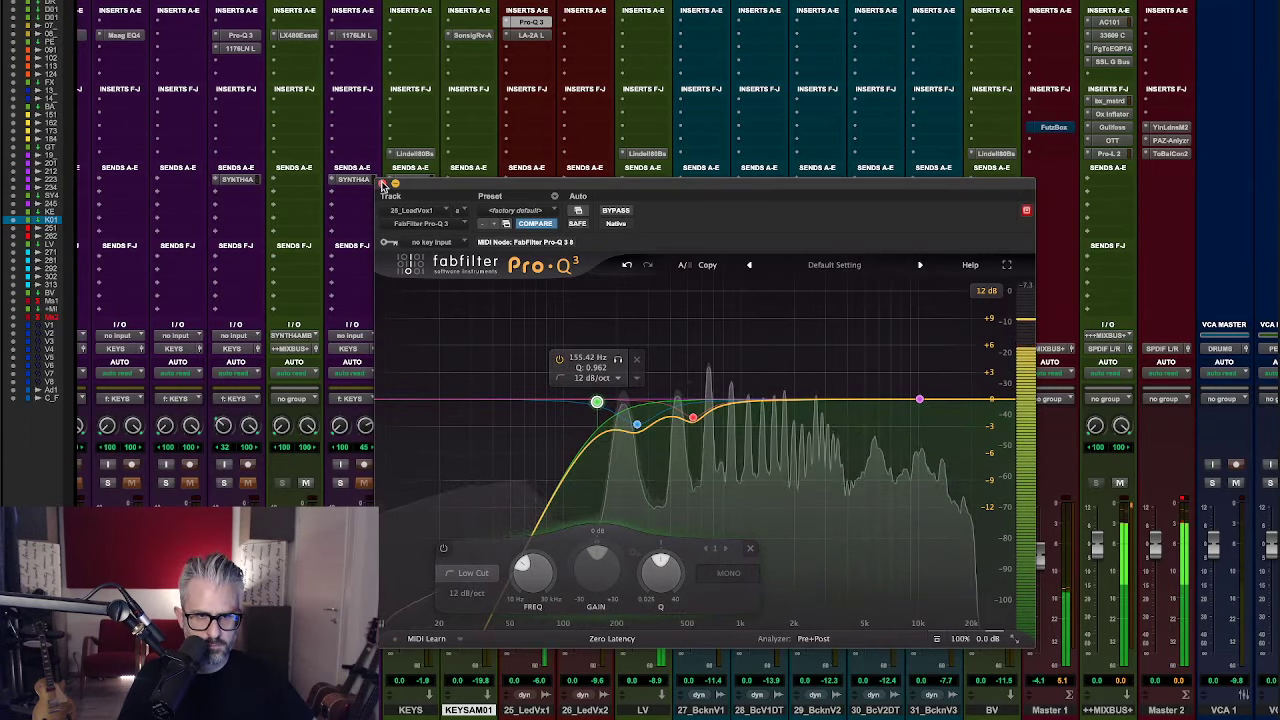
{"action": "left_click", "coordinate": [382, 184]}
- Insert UAD UA 1176LN Legacy (mono) in the third insert slot of 25_LeadVox1
{"action": "left_click", "coordinate": [542, 52]}
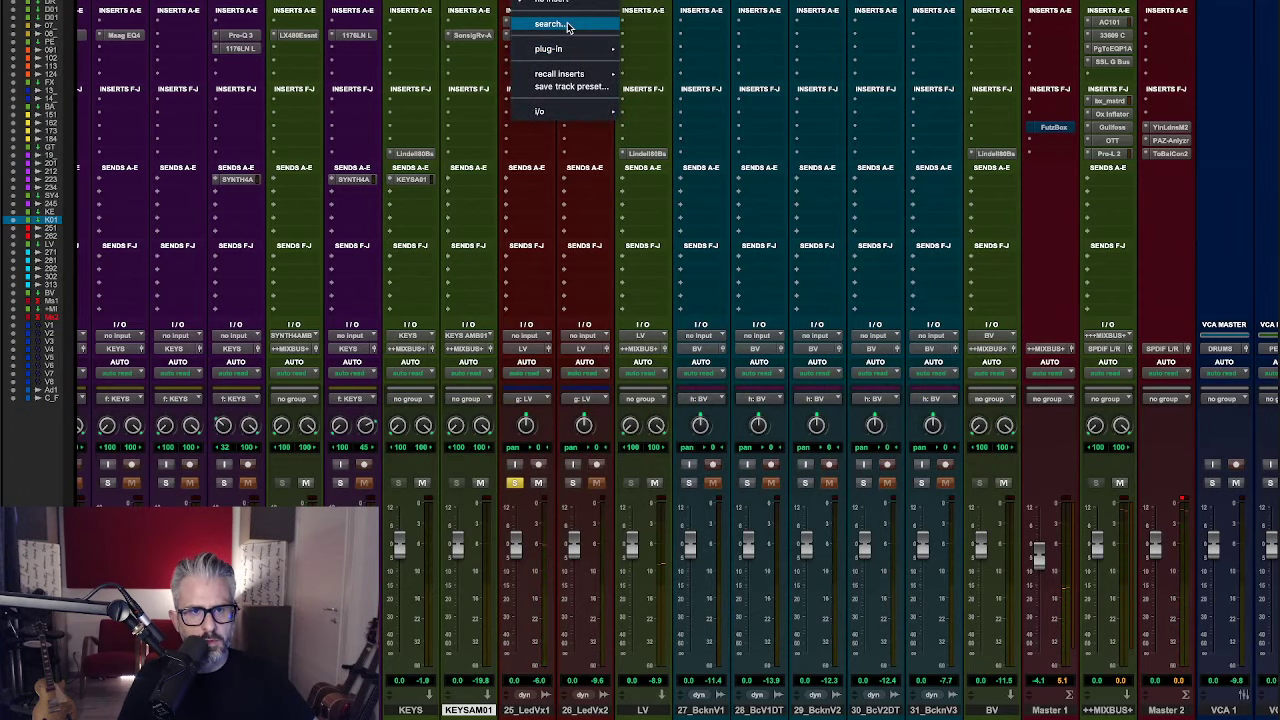
{"action": "left_click", "coordinate": [569, 23]}
{"action": "type", "text": "1176"}
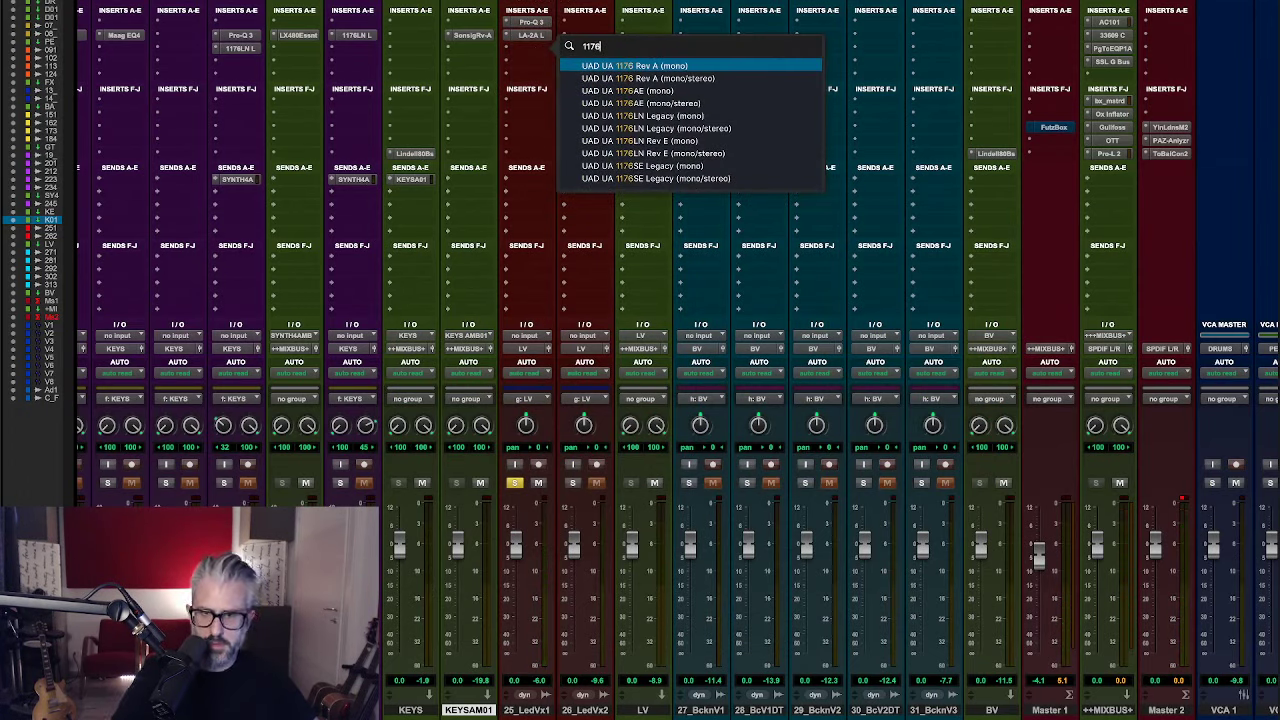
{"action": "left_click", "coordinate": [707, 119]}
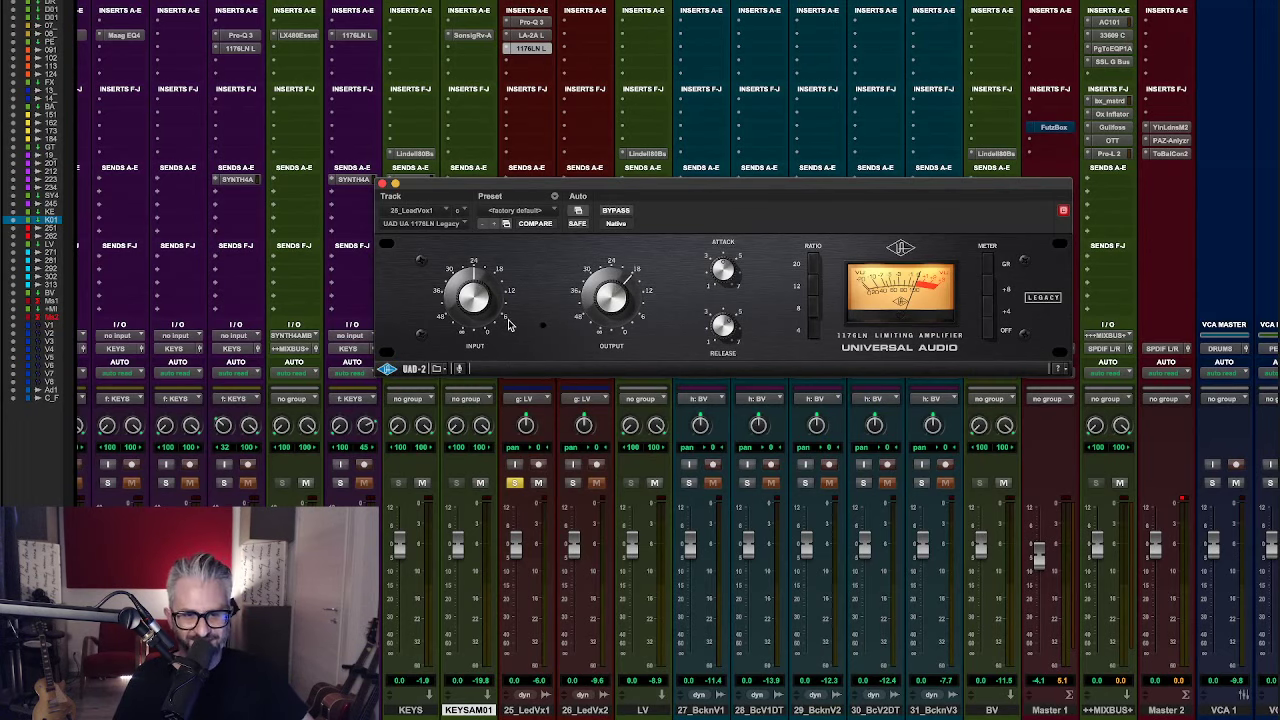
- Play the vocal and set the 1176LN's input between 30 and 24, with the output raised to roughly 12
{"action": "key", "text": "space"}
{"action": "left_click_drag", "start_coordinate": [472, 296], "coordinate": [472, 292]}
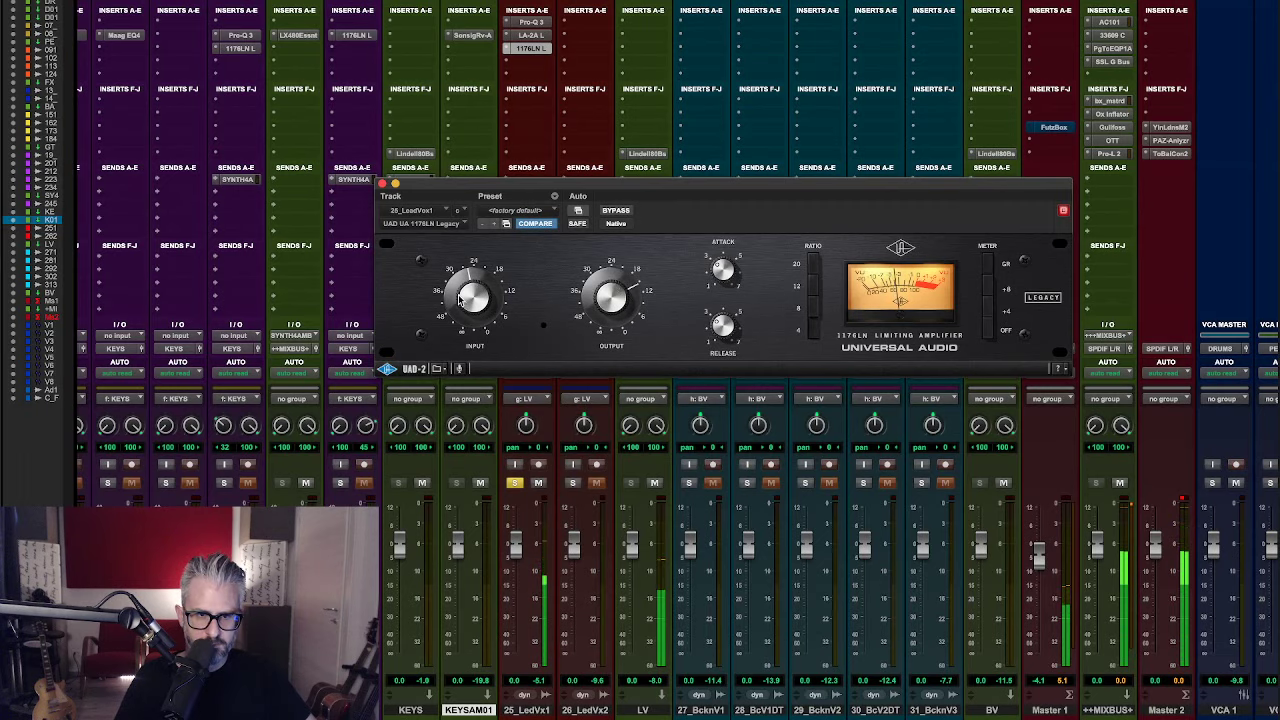
{"action": "left_click", "coordinate": [382, 186]}
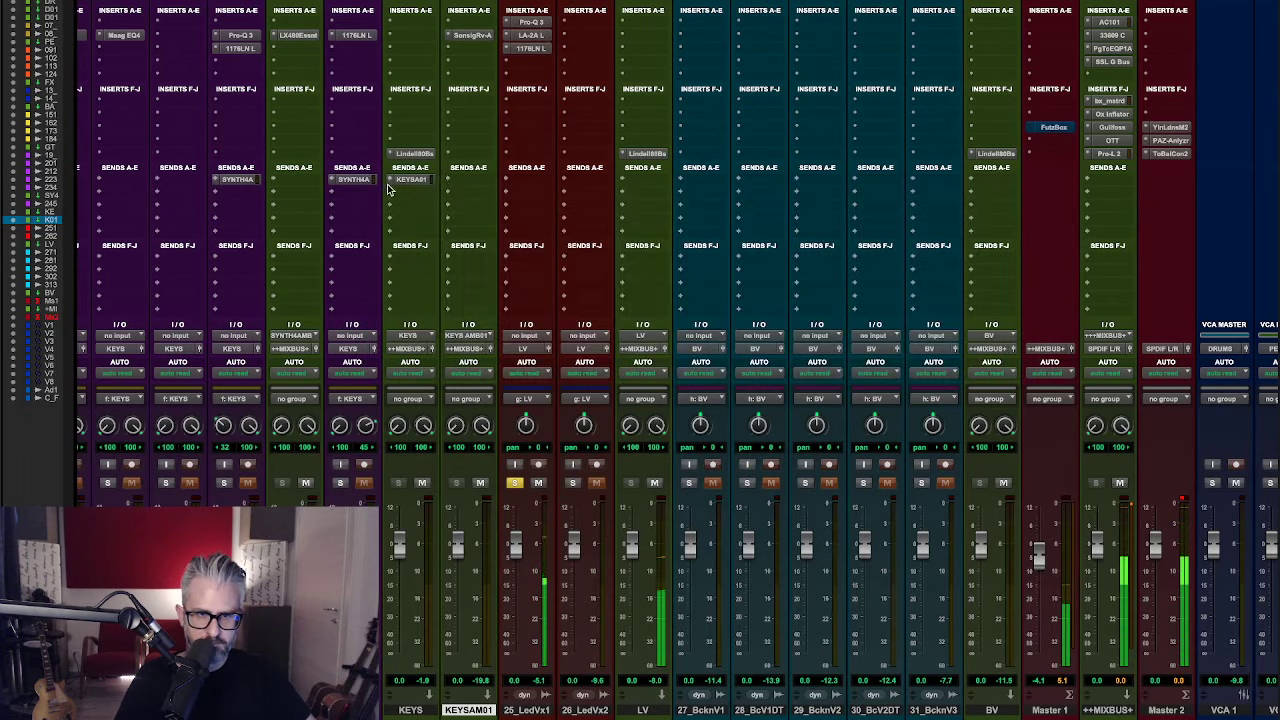
{"action": "left_click", "coordinate": [541, 66]}
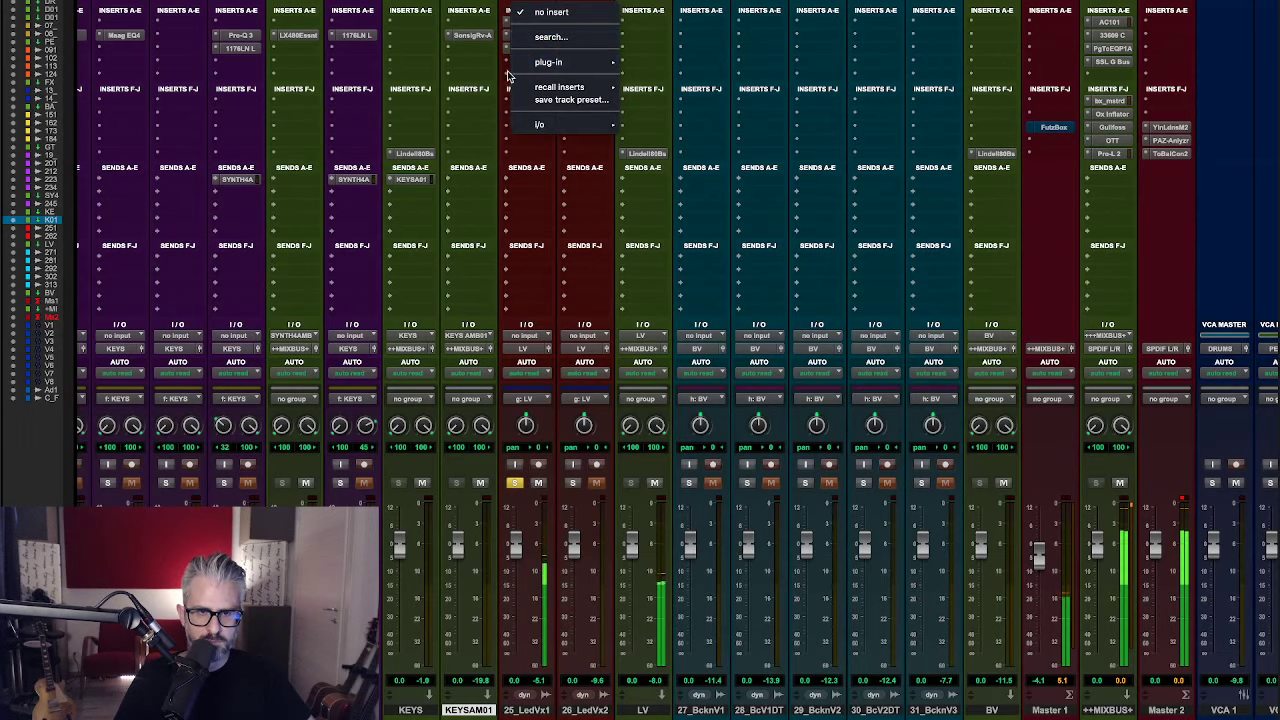
{"action": "left_click", "coordinate": [430, 151]}
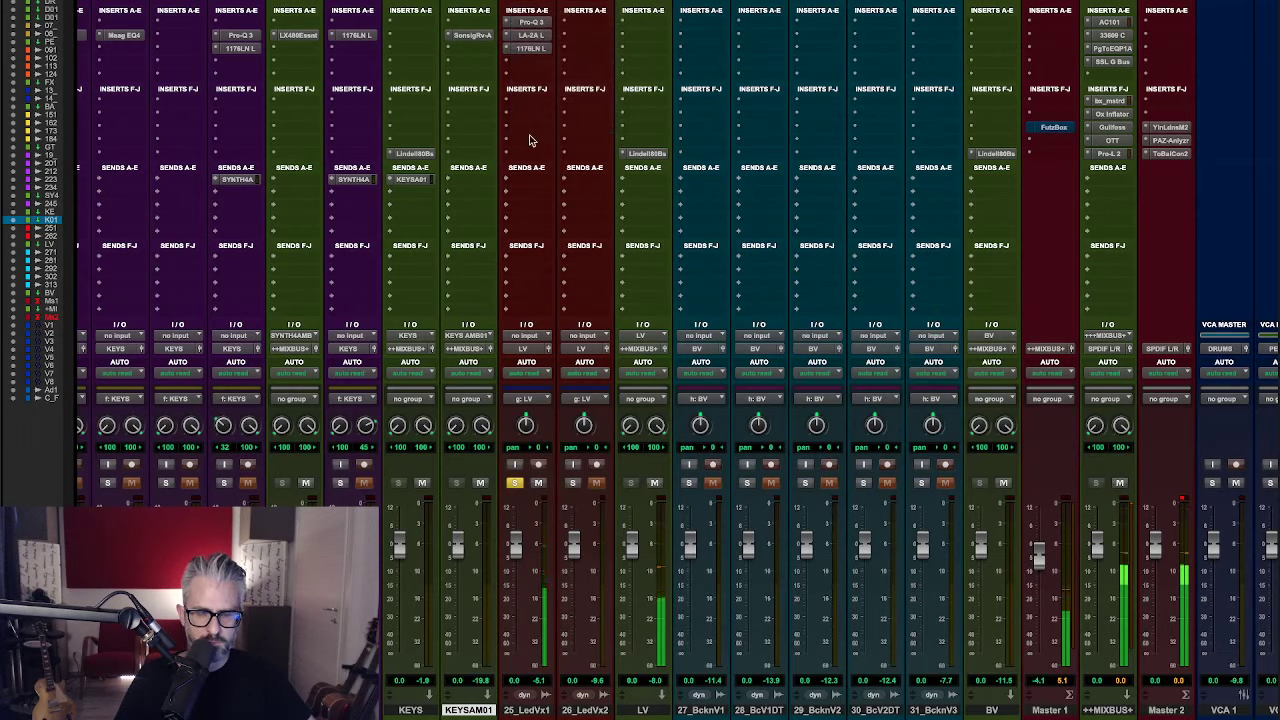
- Create a send from the LV bus to a new stereo aux input track named LV REV 01
{"action": "left_click", "coordinate": [656, 181]}
{"action": "left_click", "coordinate": [666, 267]}
{"action": "type", "text": "LV REV 01"}
{"action": "key", "text": "Return"}
- Insert LX480 Essentials (stereo) in the first insert slot of LV REV 01 and make that aux track solo safe
{"action": "left_click", "coordinate": [695, 27]}
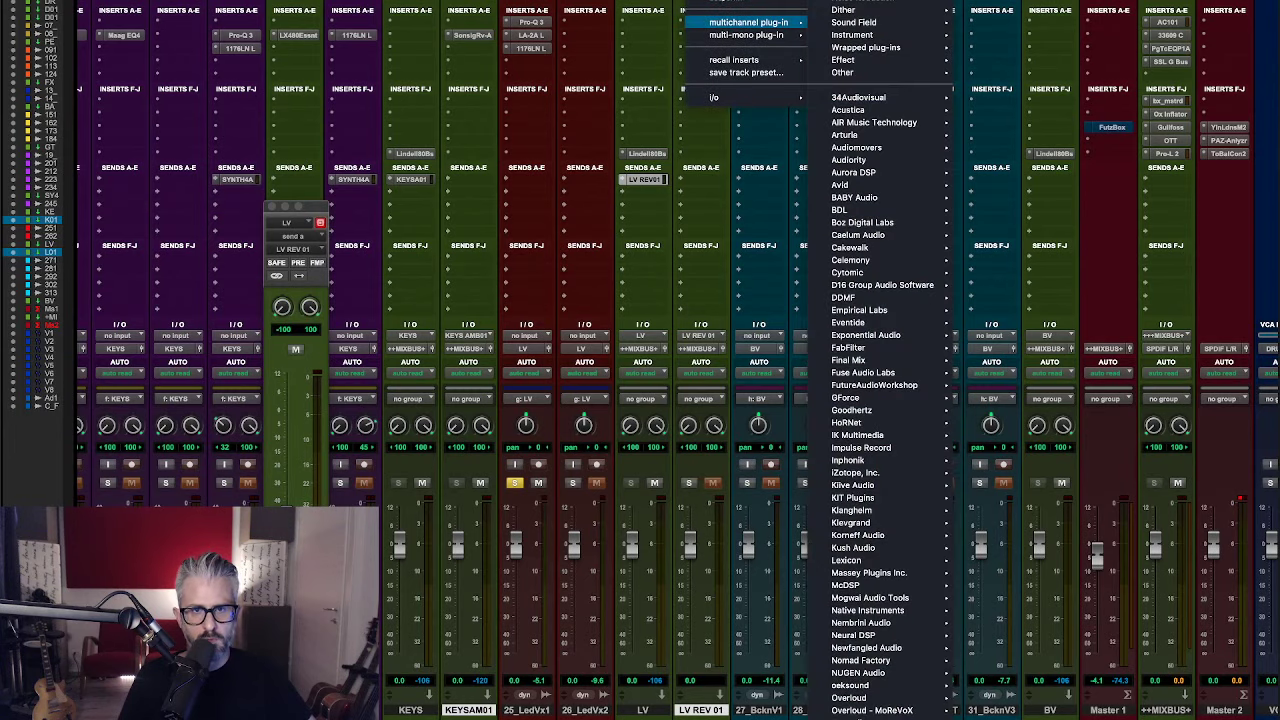
{"action": "type", "text": "lx"}
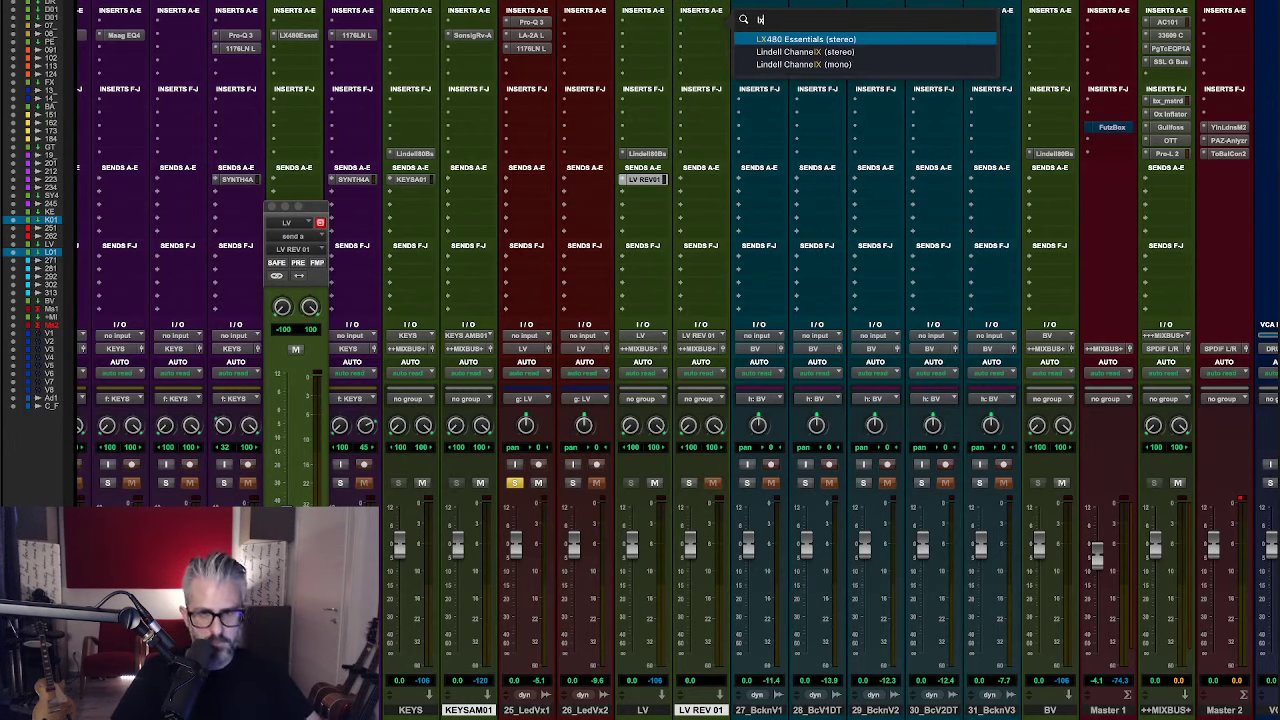
{"action": "left_click", "coordinate": [813, 39]}
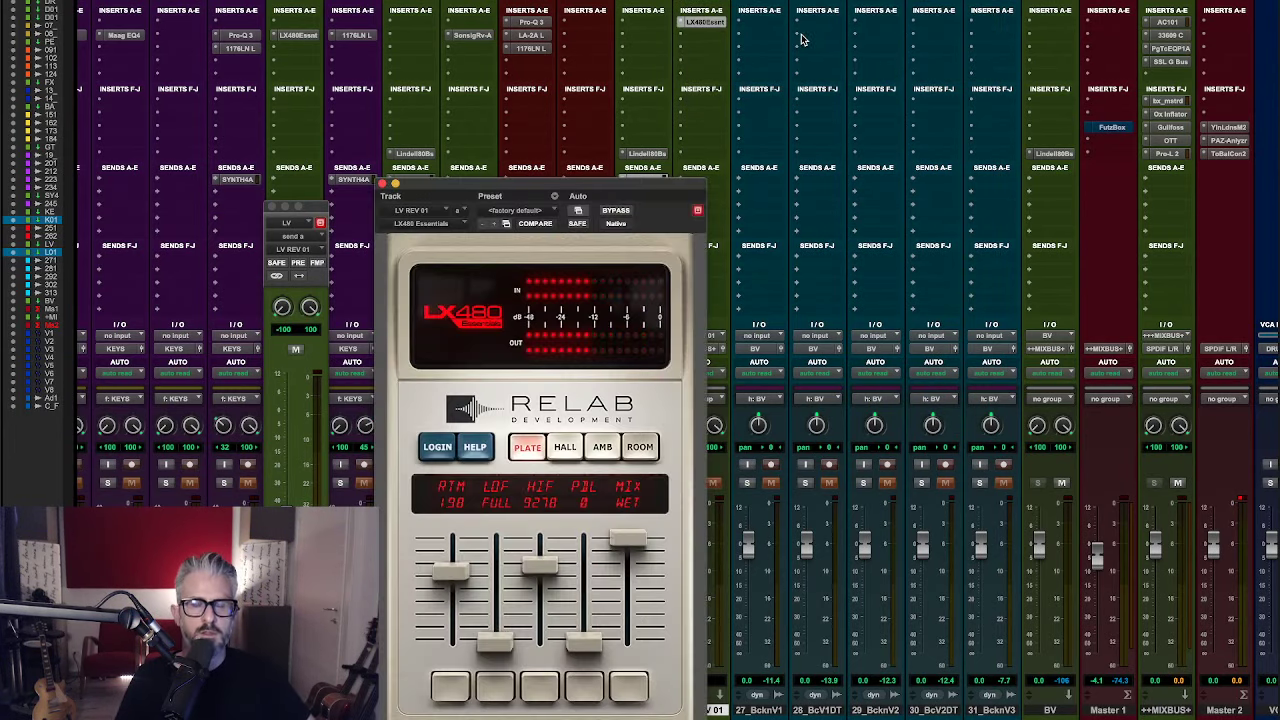
{"action": "left_click_drag", "start_coordinate": [616, 184], "coordinate": [1091, 116]}
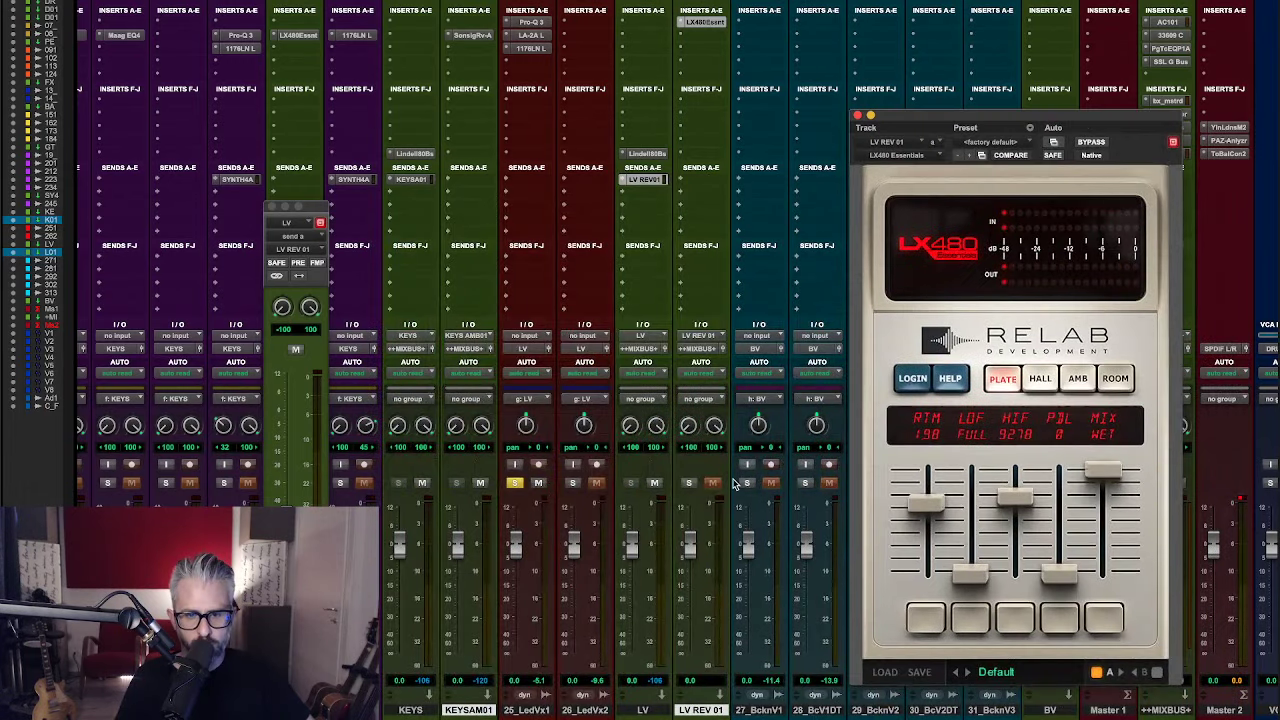
{"action": "left_click", "coordinate": [695, 485], "text": "super"}
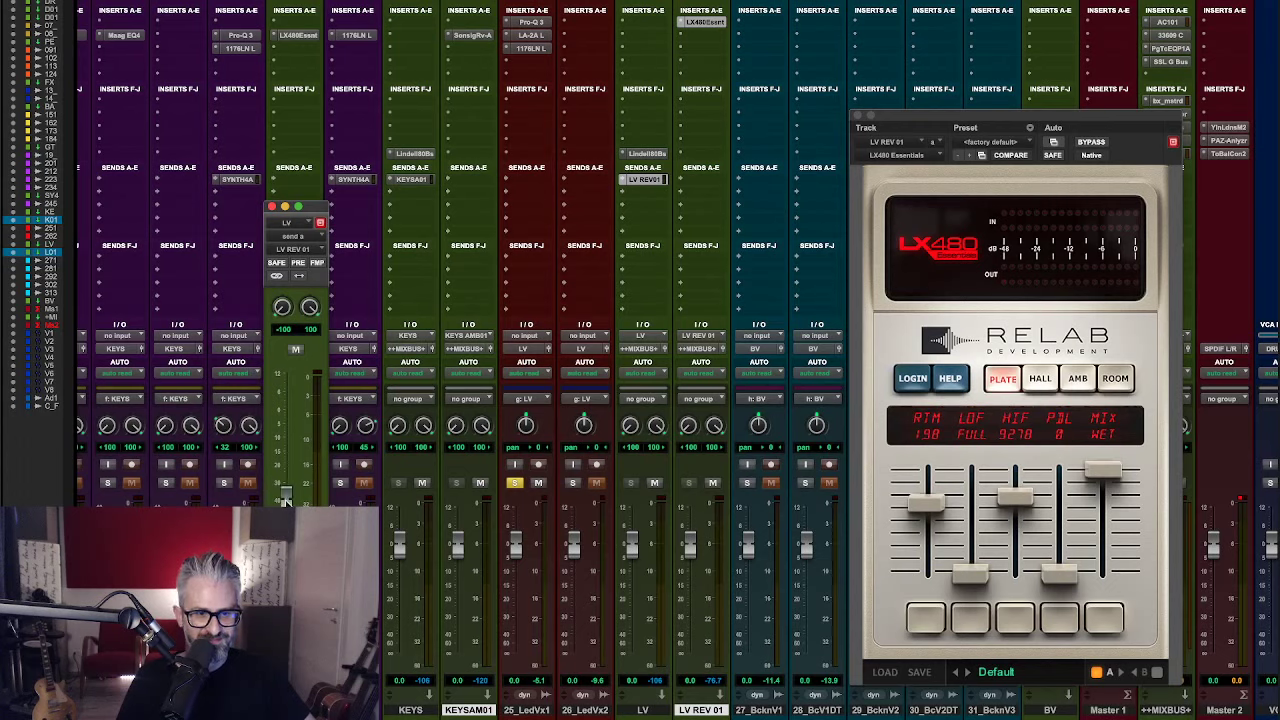
- Play the soloed lead vocal and bring up the LV send level feeding LV REV 01
{"action": "left_click_drag", "start_coordinate": [288, 500], "coordinate": [305, 443]}
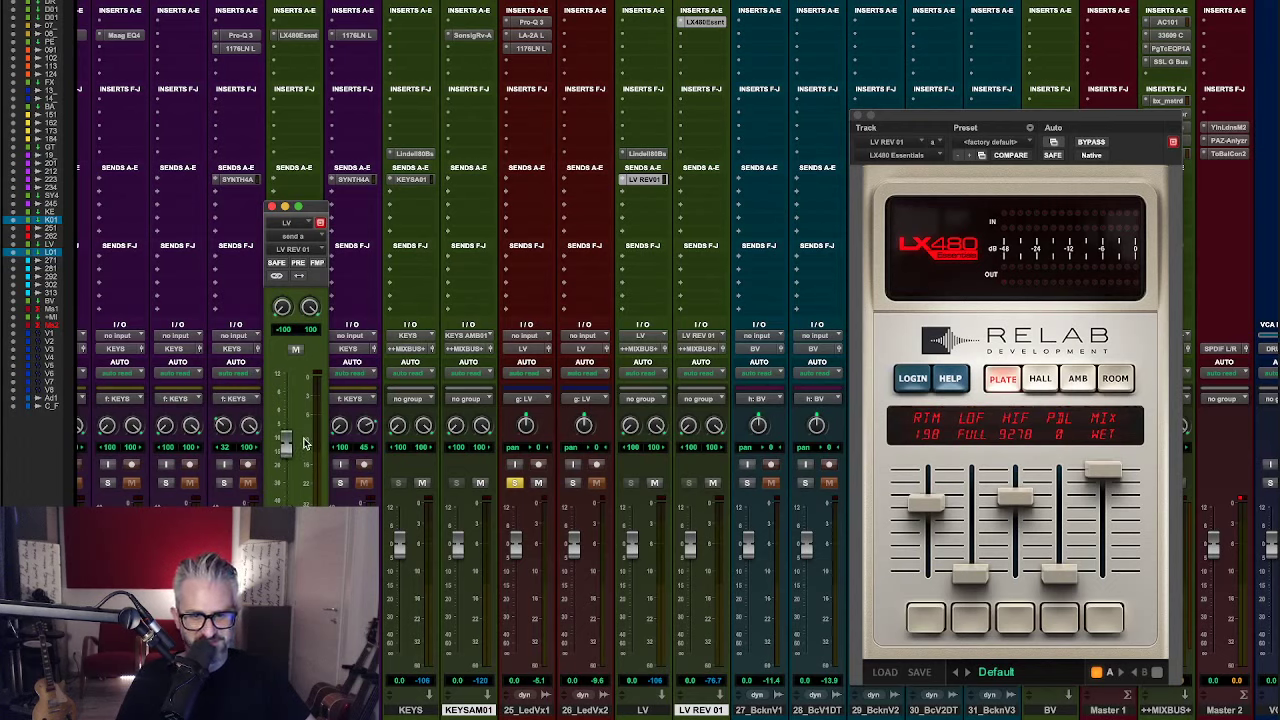
{"action": "key", "text": "space"}
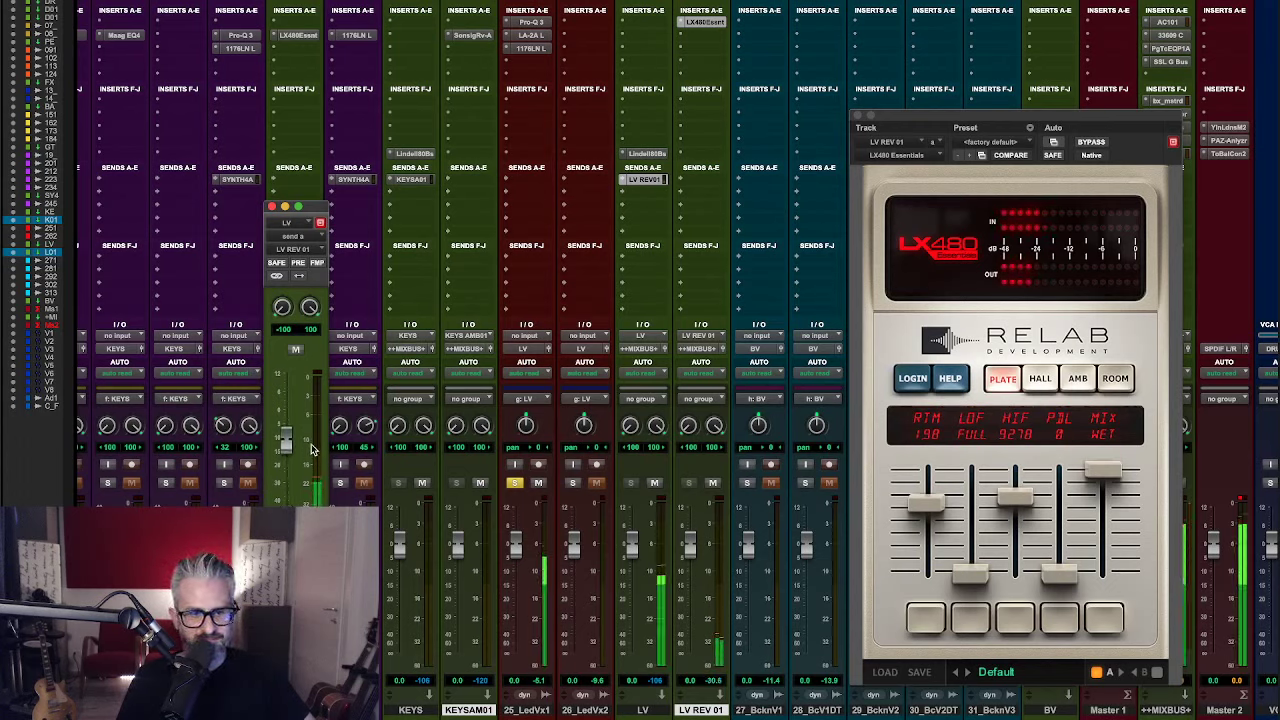
{"action": "left_click_drag", "start_coordinate": [284, 446], "coordinate": [283, 460]}
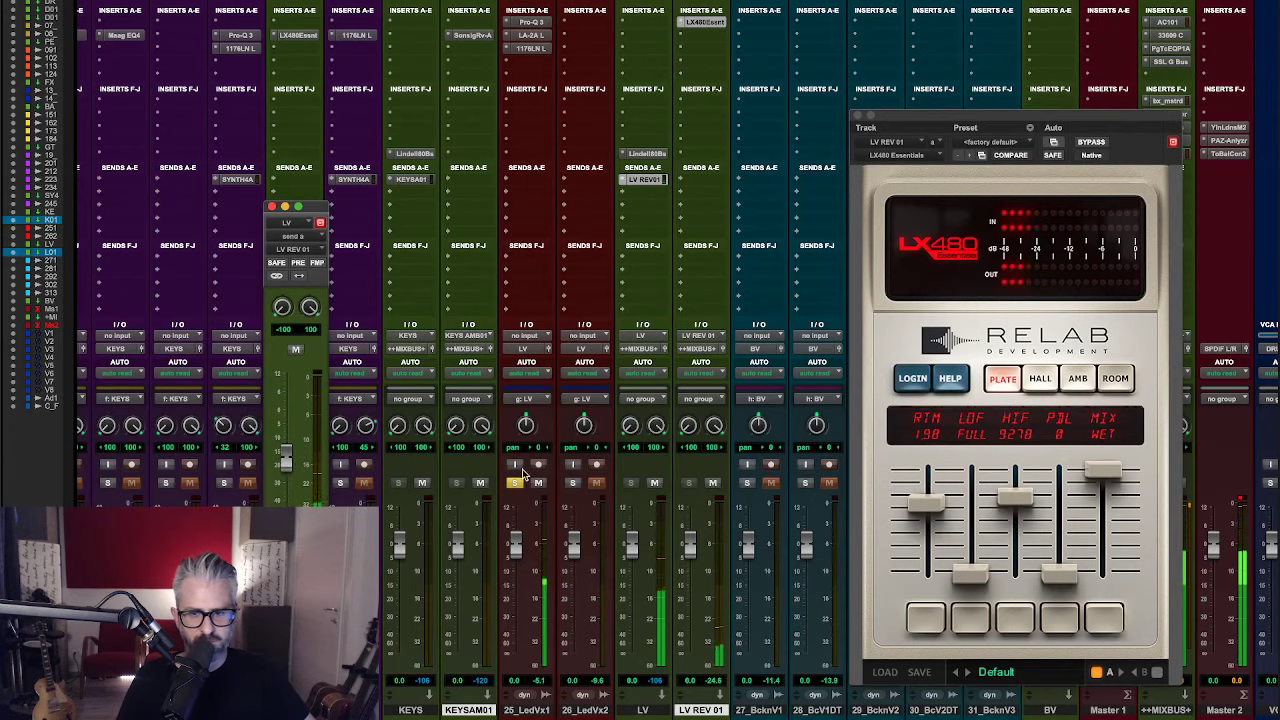
- In LV REV 01's LX480 plate, set reverb time to 2.10, predelay 32, low frequency 181 and high frequency about 10412 Hz
{"action": "left_click", "coordinate": [940, 510]}
{"action": "left_click_drag", "start_coordinate": [940, 510], "coordinate": [940, 507]}
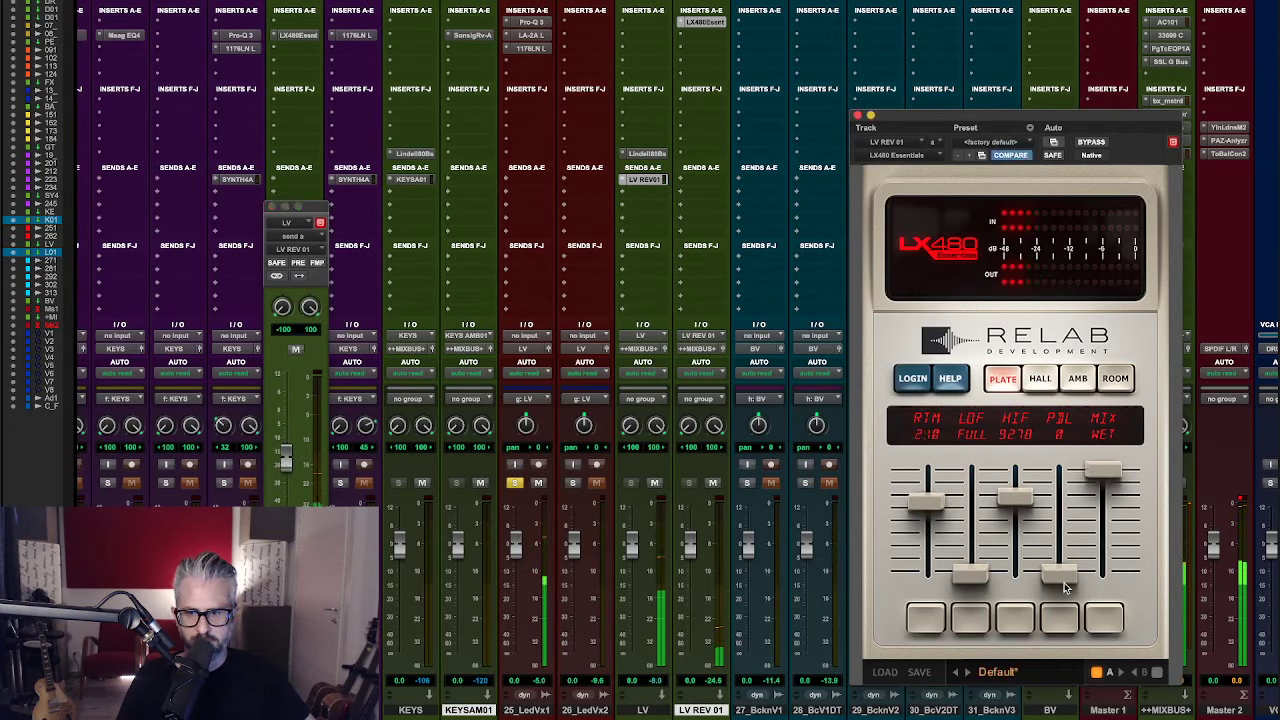
{"action": "left_click_drag", "start_coordinate": [1068, 579], "coordinate": [1068, 574]}
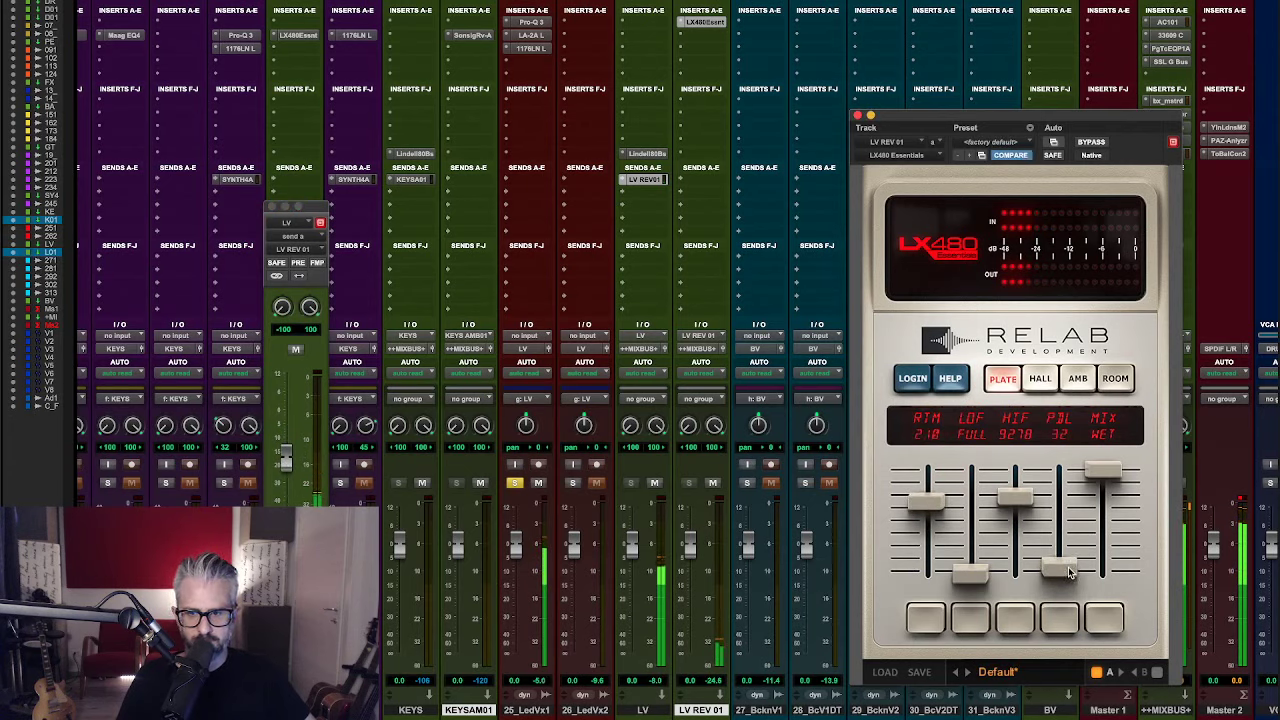
{"action": "mouse_move", "coordinate": [970, 573]}
{"action": "left_mouse_down"}
{"action": "mouse_move", "coordinate": [972, 552]}
{"action": "mouse_move", "coordinate": [978, 565]}
{"action": "left_mouse_up"}
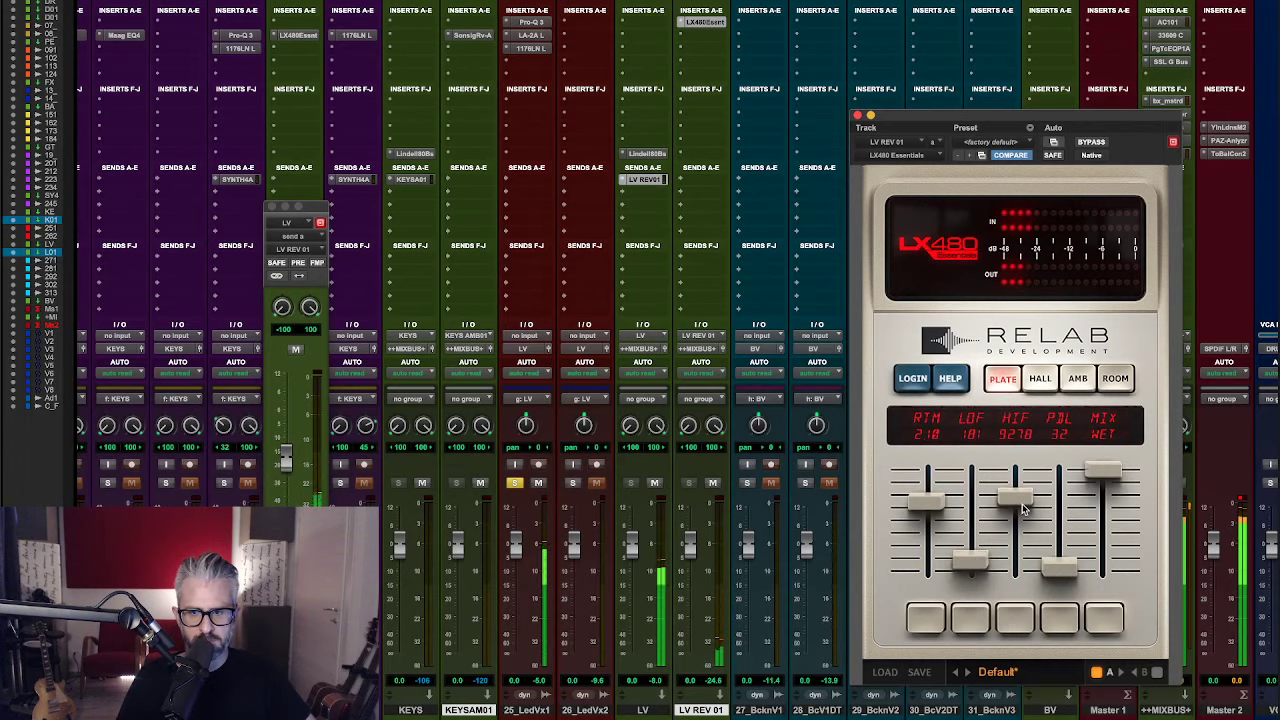
{"action": "left_click_drag", "start_coordinate": [1020, 500], "coordinate": [1021, 500]}
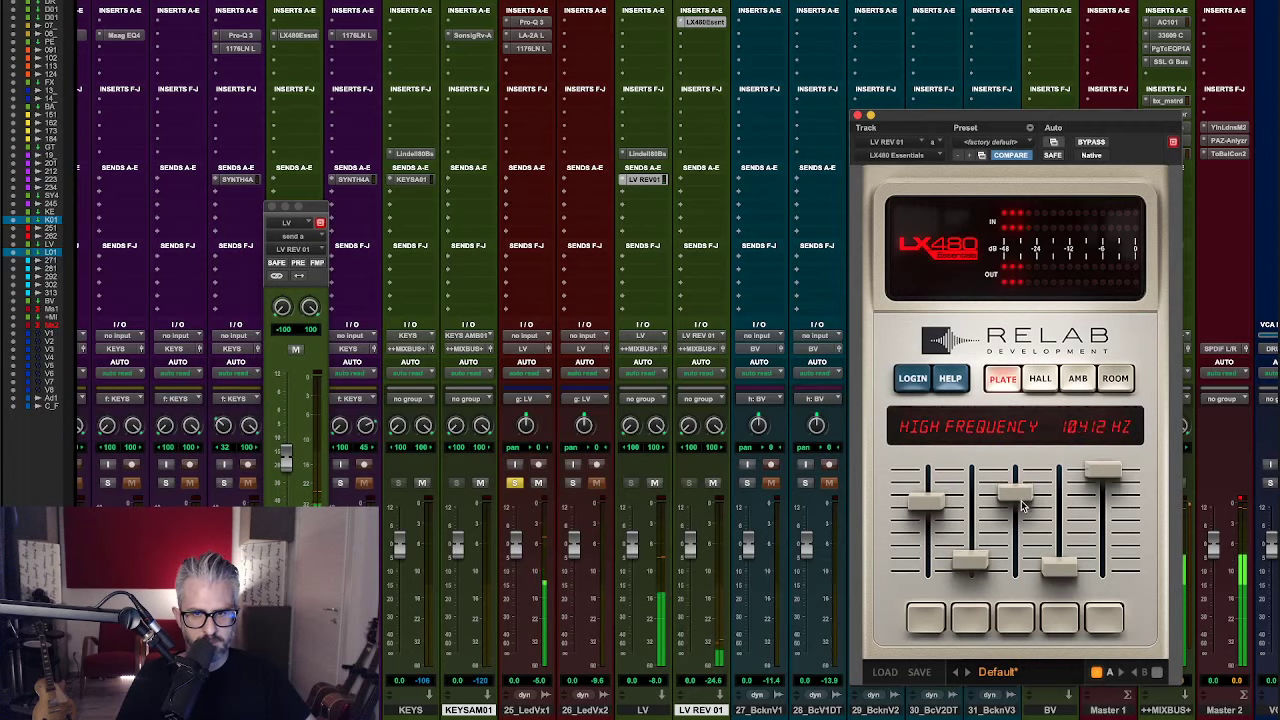
{"action": "left_click", "coordinate": [857, 116]}
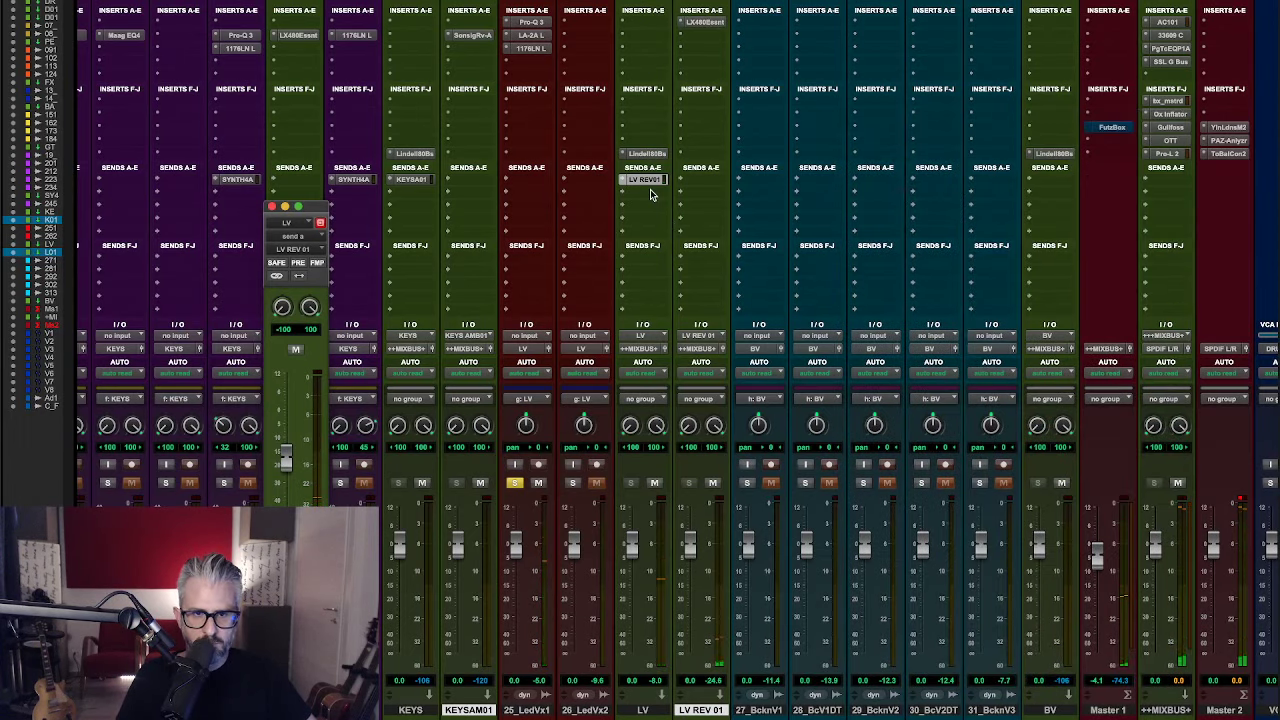
- Create a second LV send to a new stereo aux named LV REV 02 and place that track after LV REV 01
{"action": "left_click", "coordinate": [652, 194]}
{"action": "left_click", "coordinate": [663, 281]}
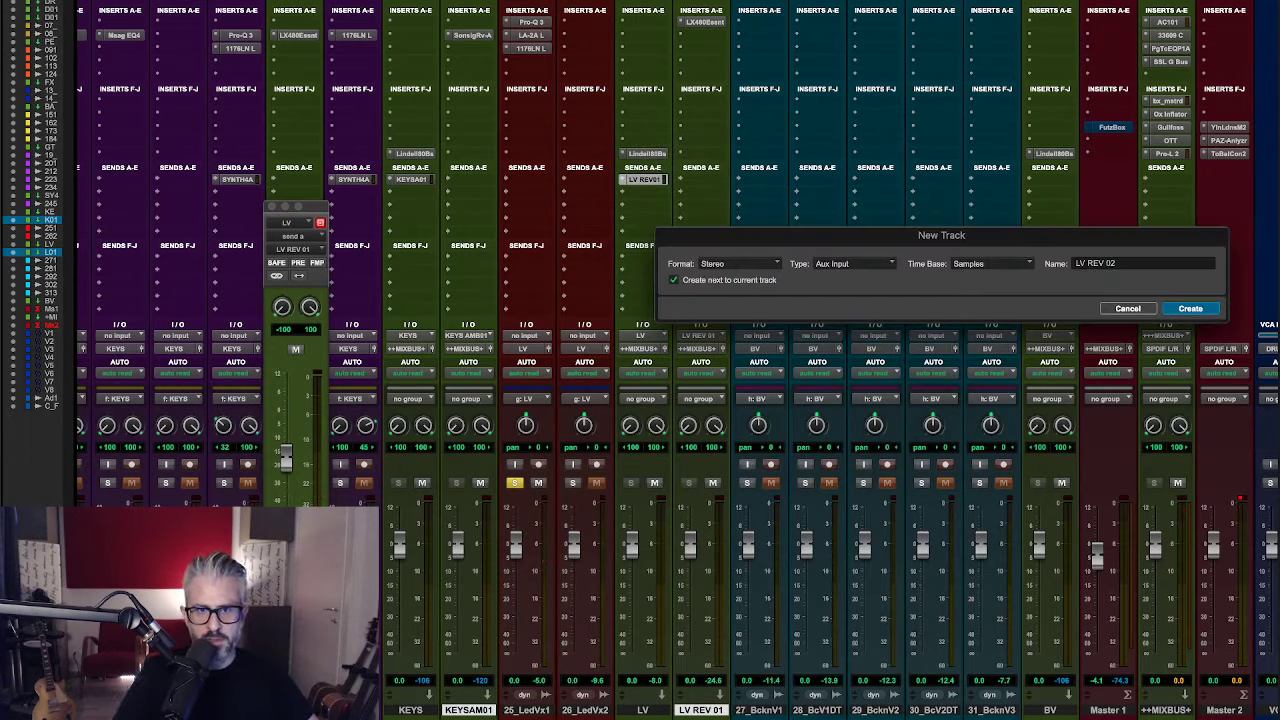
{"action": "key", "text": "Return"}
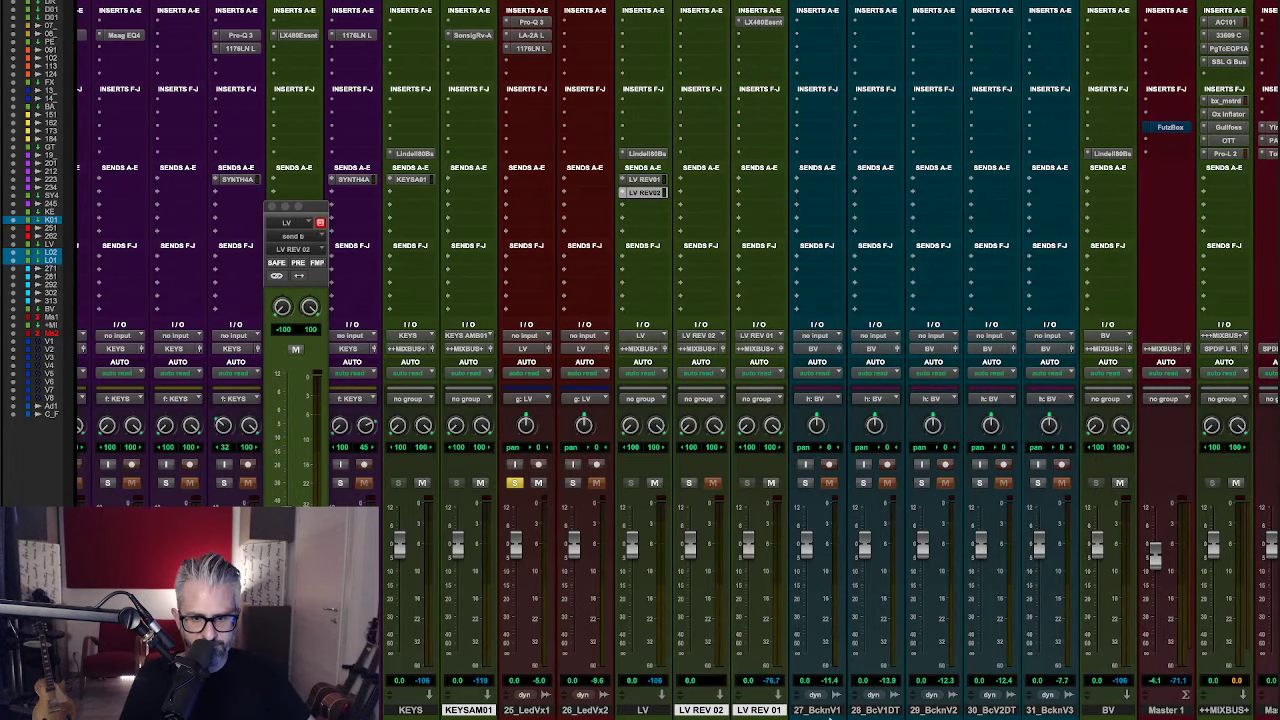
{"action": "left_click", "coordinate": [830, 710]}
{"action": "left_click", "coordinate": [703, 711]}
{"action": "left_click_drag", "start_coordinate": [697, 713], "coordinate": [762, 706]}
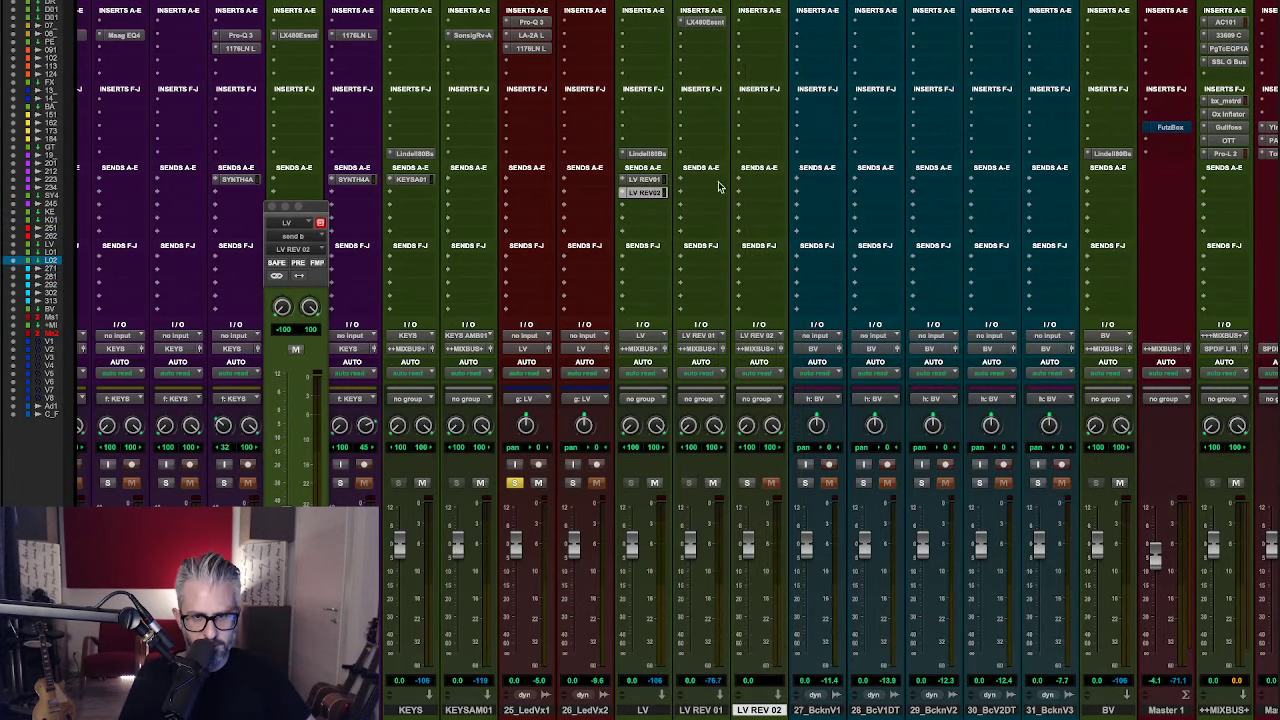
- Insert TR5 Sunset Sound Studio Reverb (stereo) in the first insert slot of LV REV 02
{"action": "left_click", "coordinate": [762, 20]}
{"action": "left_click", "coordinate": [791, 2]}
{"action": "type", "text": "suns"}
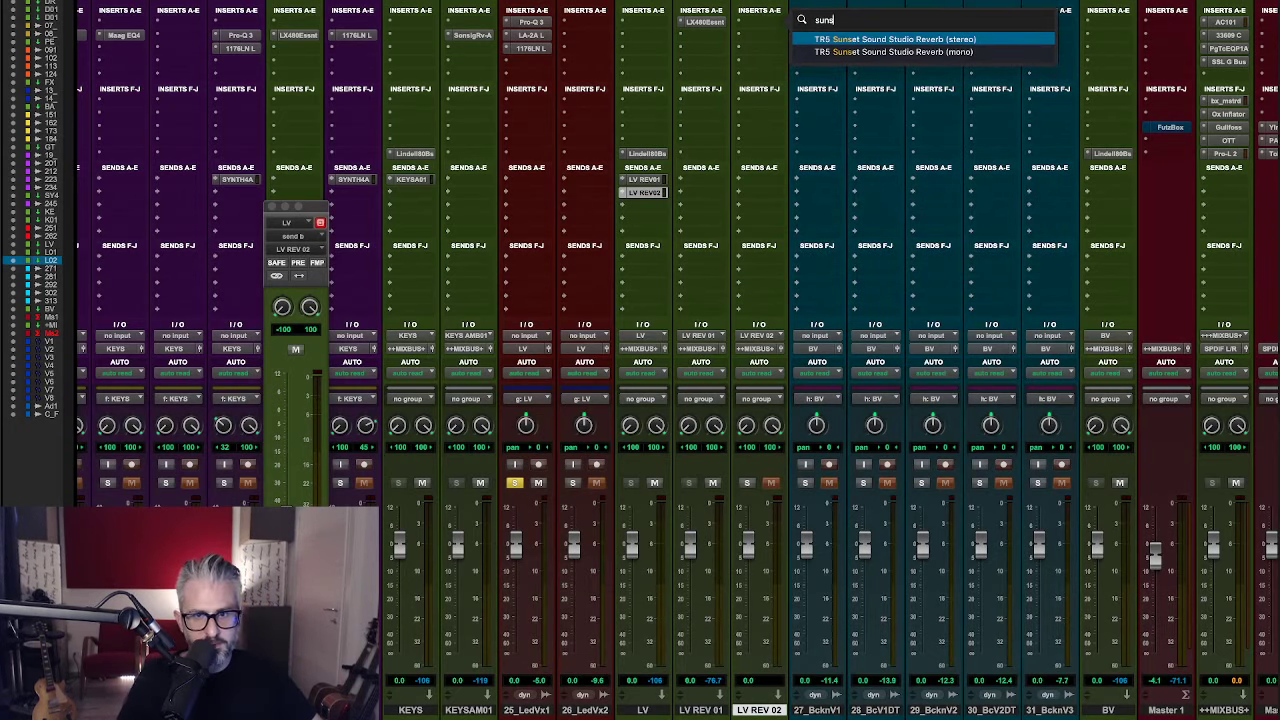
{"action": "left_click", "coordinate": [883, 40]}
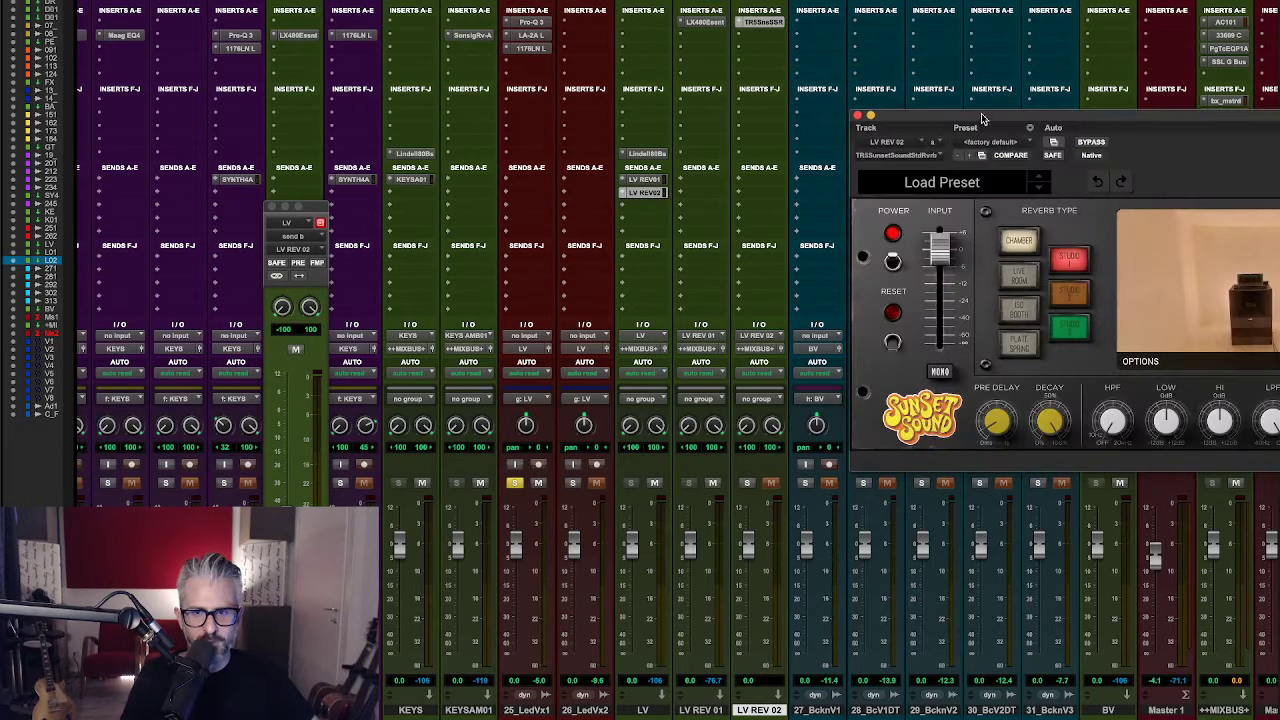
{"action": "left_click_drag", "start_coordinate": [982, 119], "coordinate": [563, 83]}
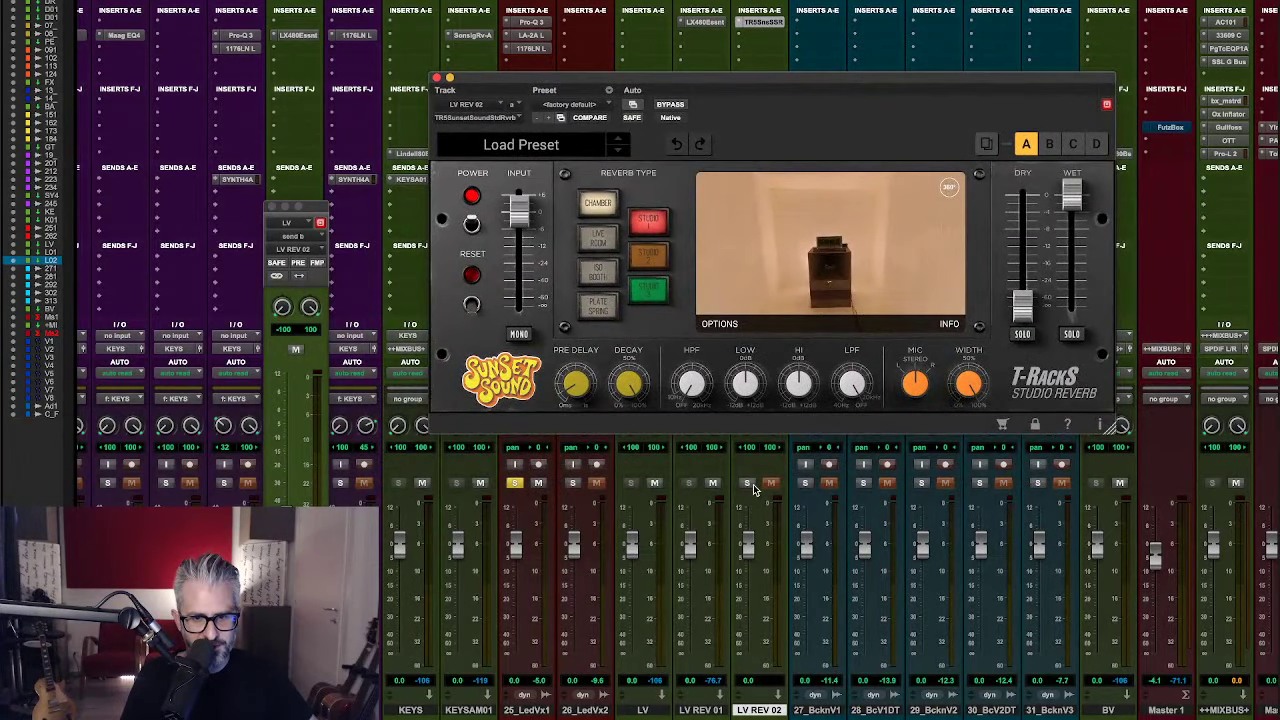
- Play the vocal, raise the LV send to LV REV 02, and compare the sound with that send muted and unmuted
{"action": "key", "text": "space"}
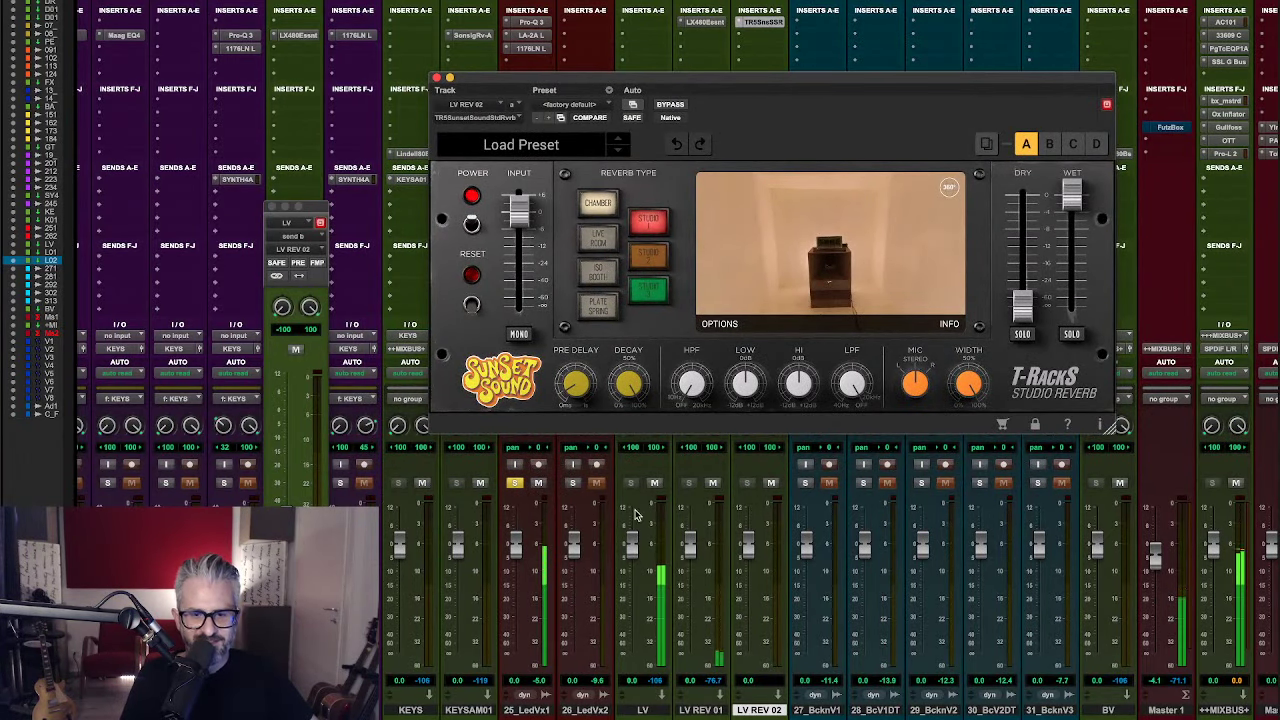
{"action": "left_click_drag", "start_coordinate": [298, 500], "coordinate": [305, 466]}
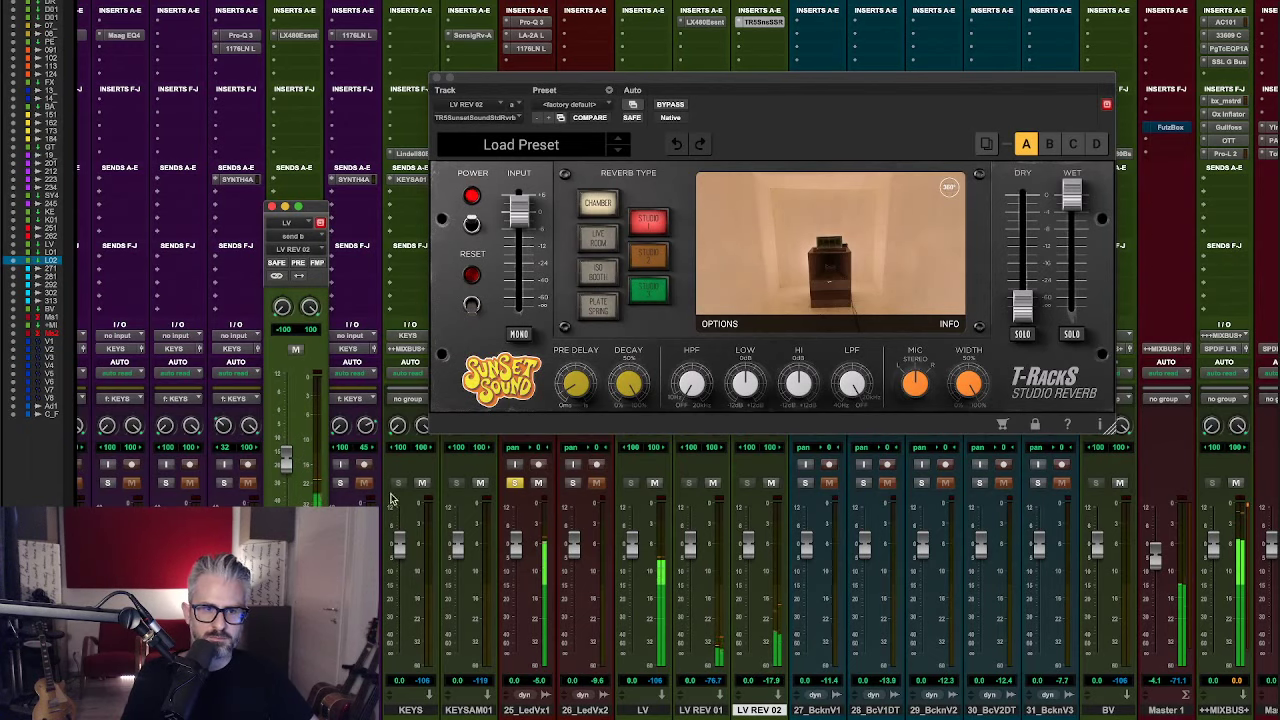
{"action": "left_click", "coordinate": [296, 352]}
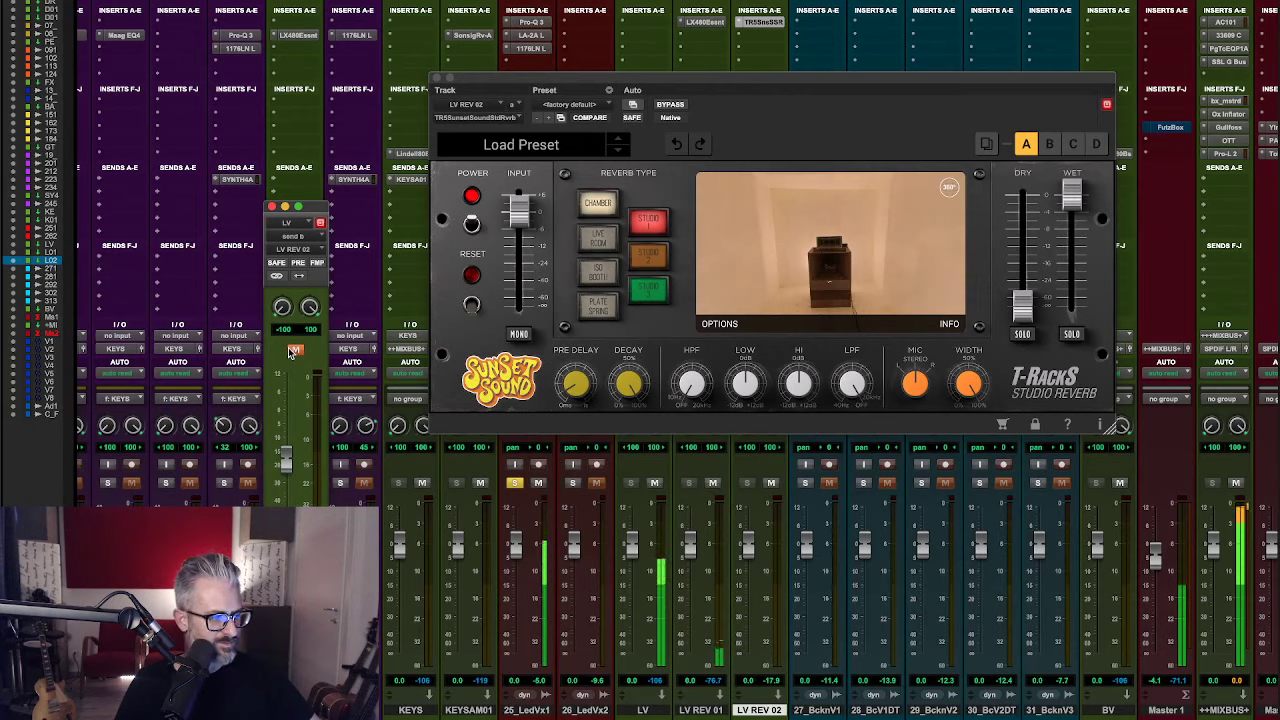
{"action": "left_click", "coordinate": [293, 350]}
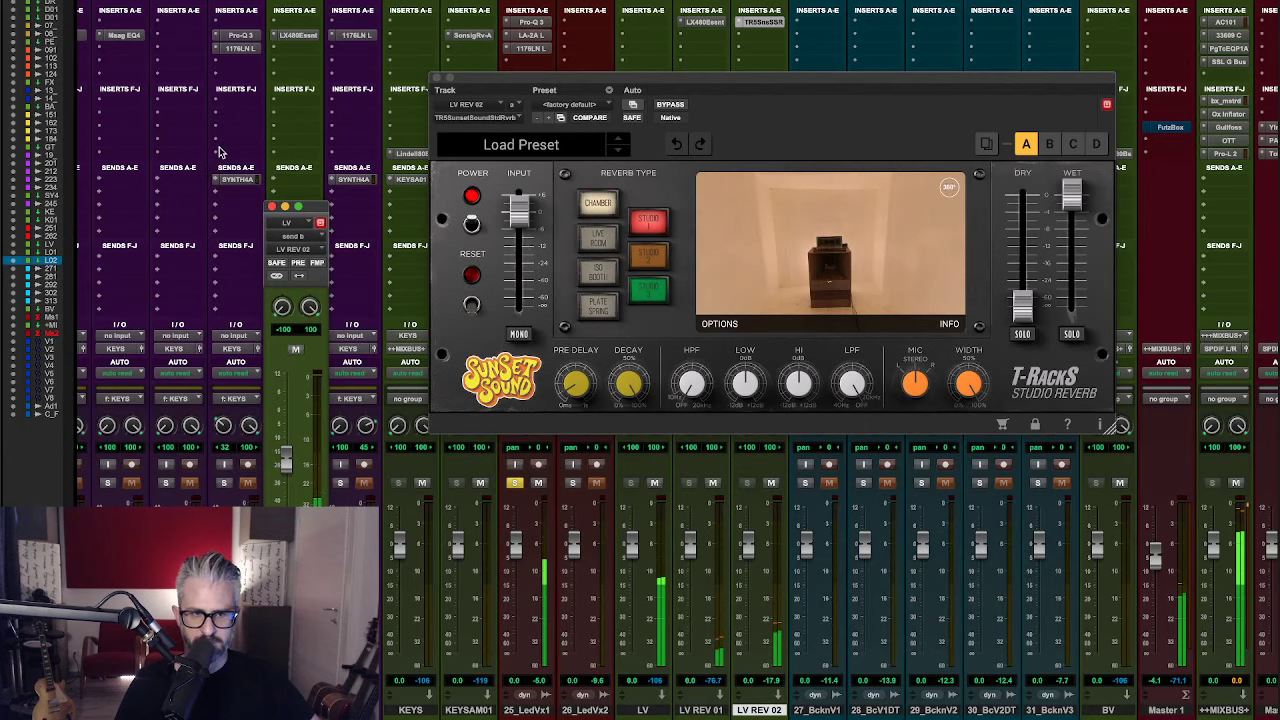
{"action": "left_click", "coordinate": [271, 206]}
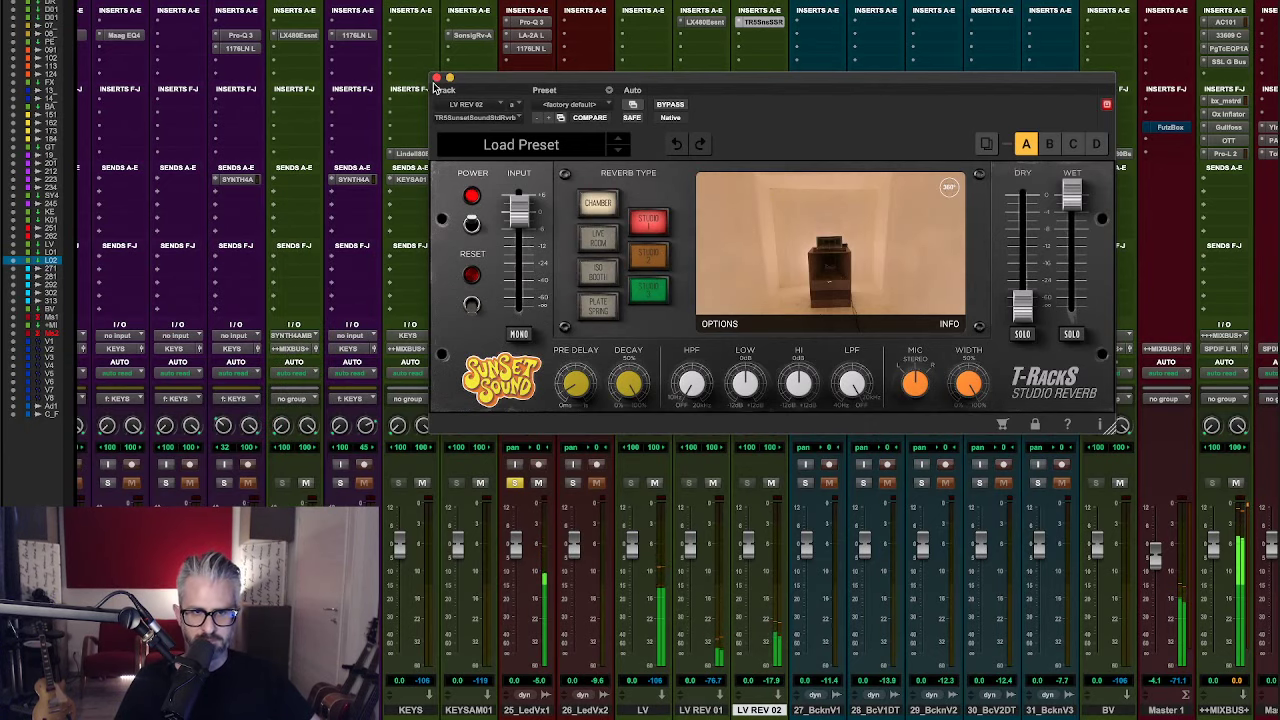
{"action": "left_click", "coordinate": [436, 78]}
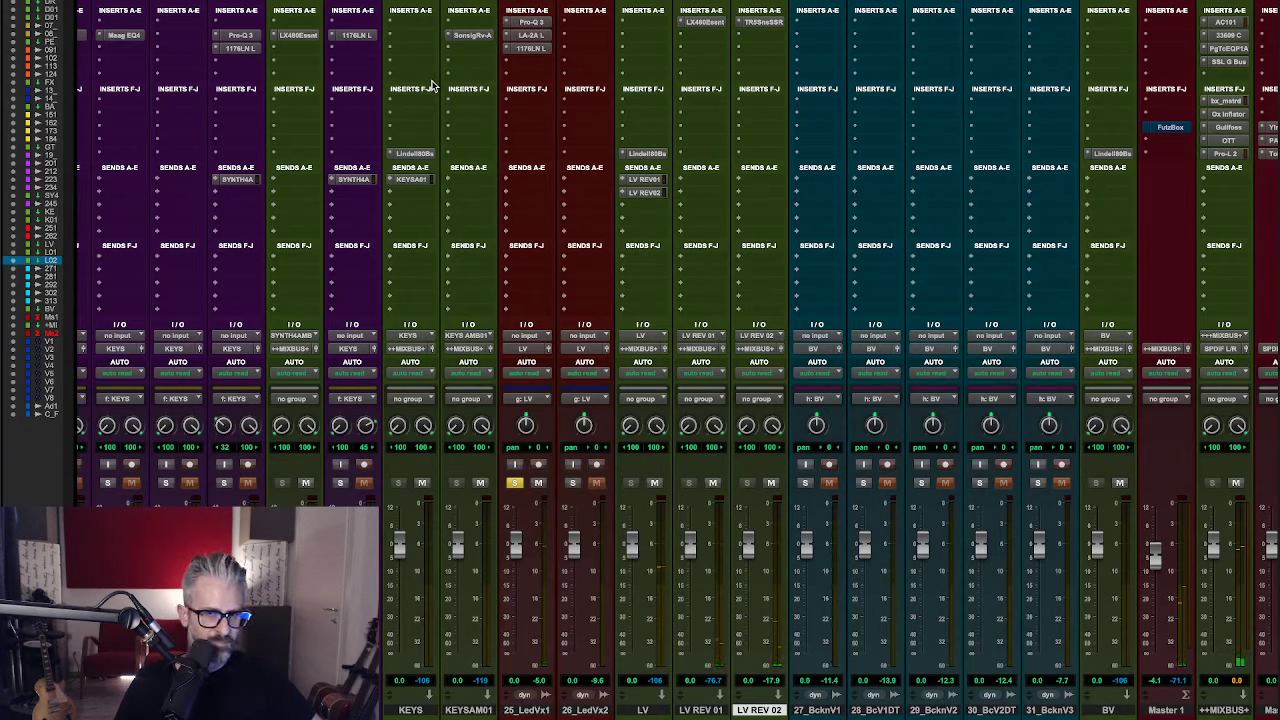
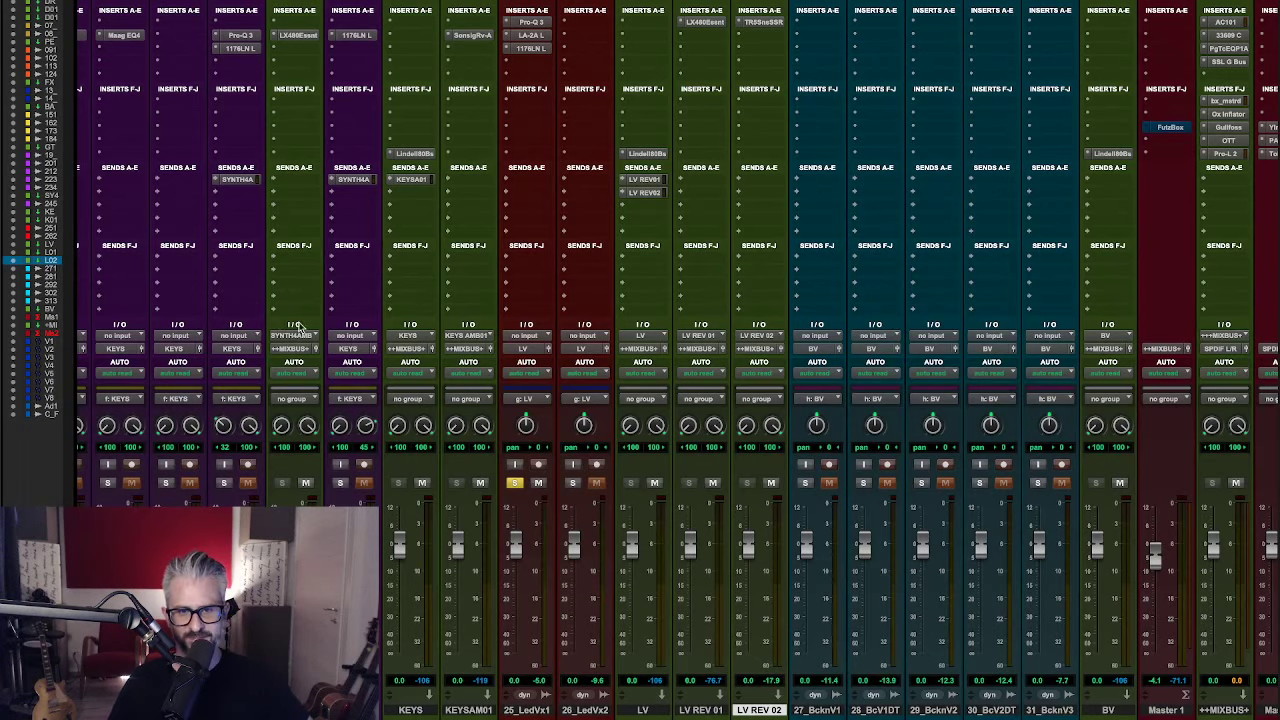
- Create a third LV send to a new stereo aux named LV DLY 01 and place that track after LV REV 02
{"action": "key", "text": "space"}
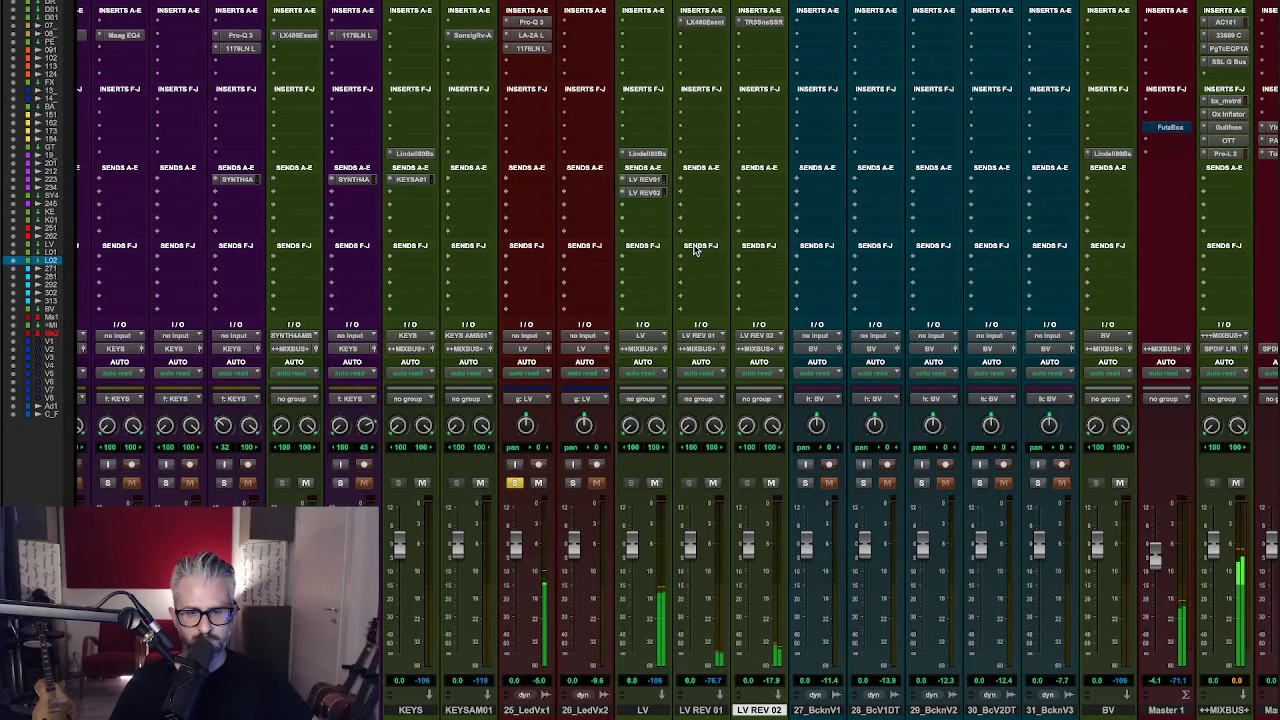
{"action": "left_click", "coordinate": [648, 207]}
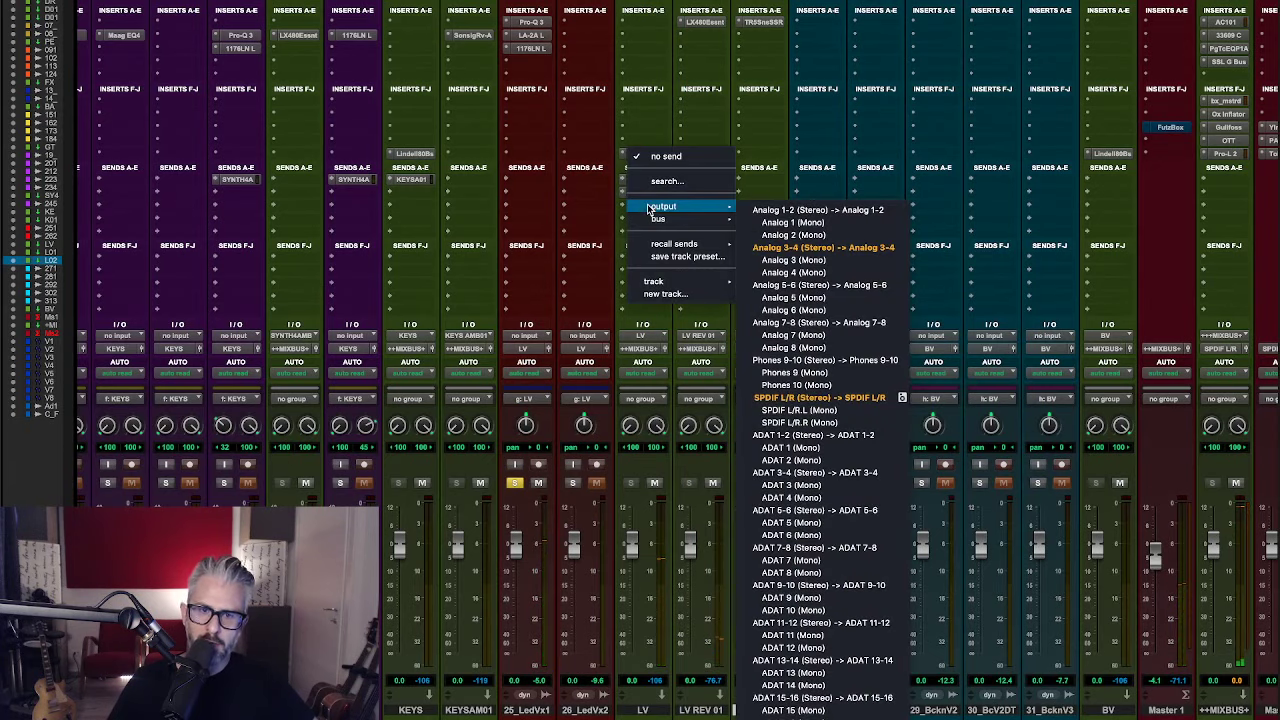
{"action": "left_click", "coordinate": [667, 294]}
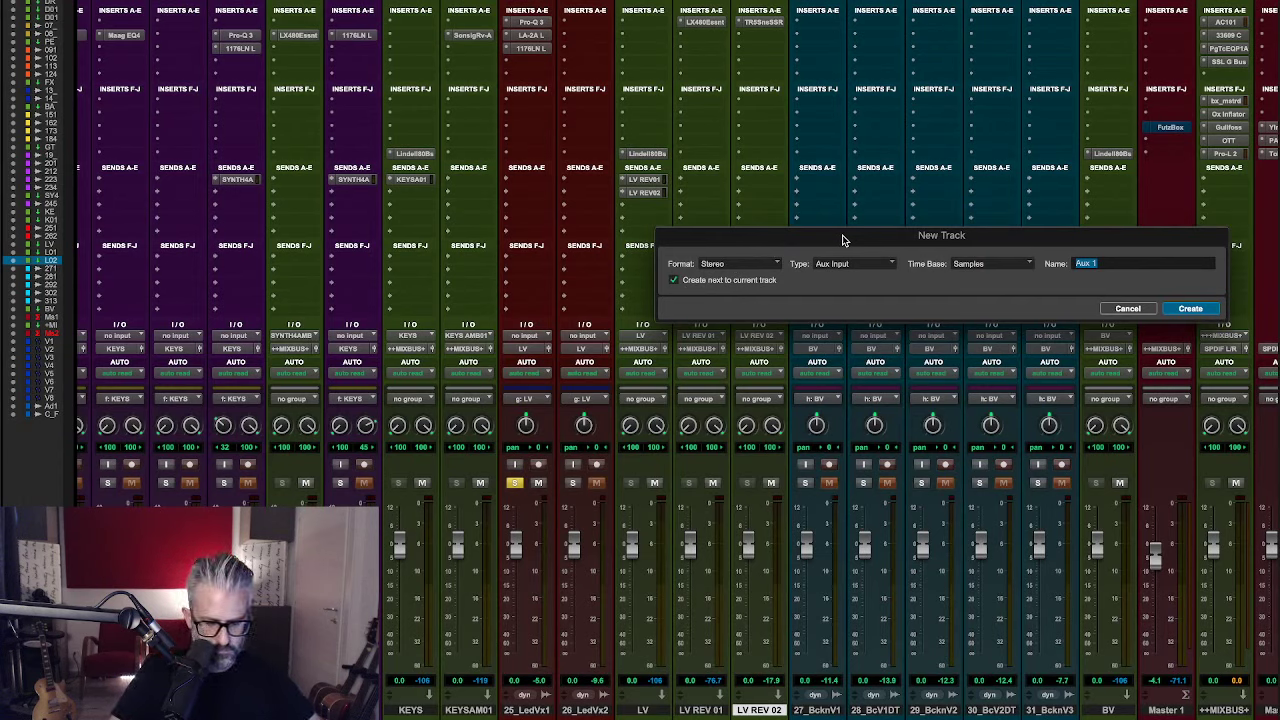
{"action": "type", "text": "S"}
{"action": "type", "text": "L"}
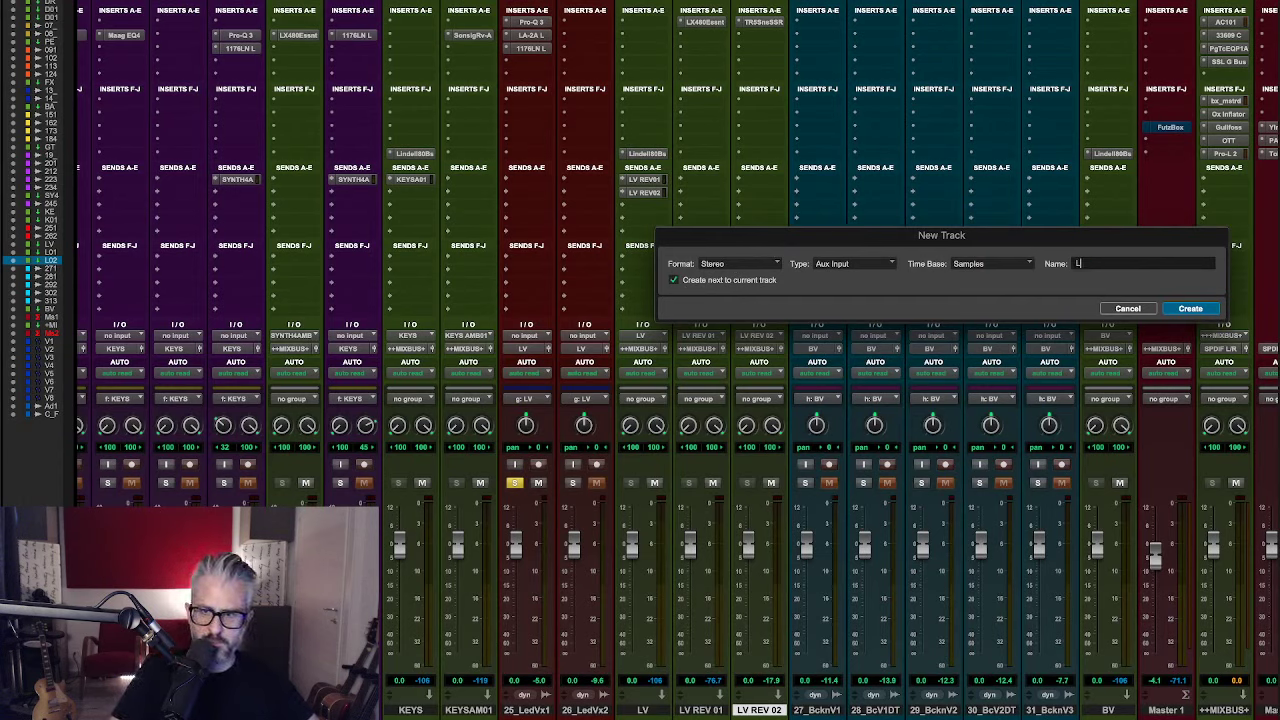
{"action": "type", "text": "V DLY 01"}
{"action": "key", "text": "Return"}
{"action": "left_click", "coordinate": [752, 712]}
{"action": "left_click", "coordinate": [705, 714]}
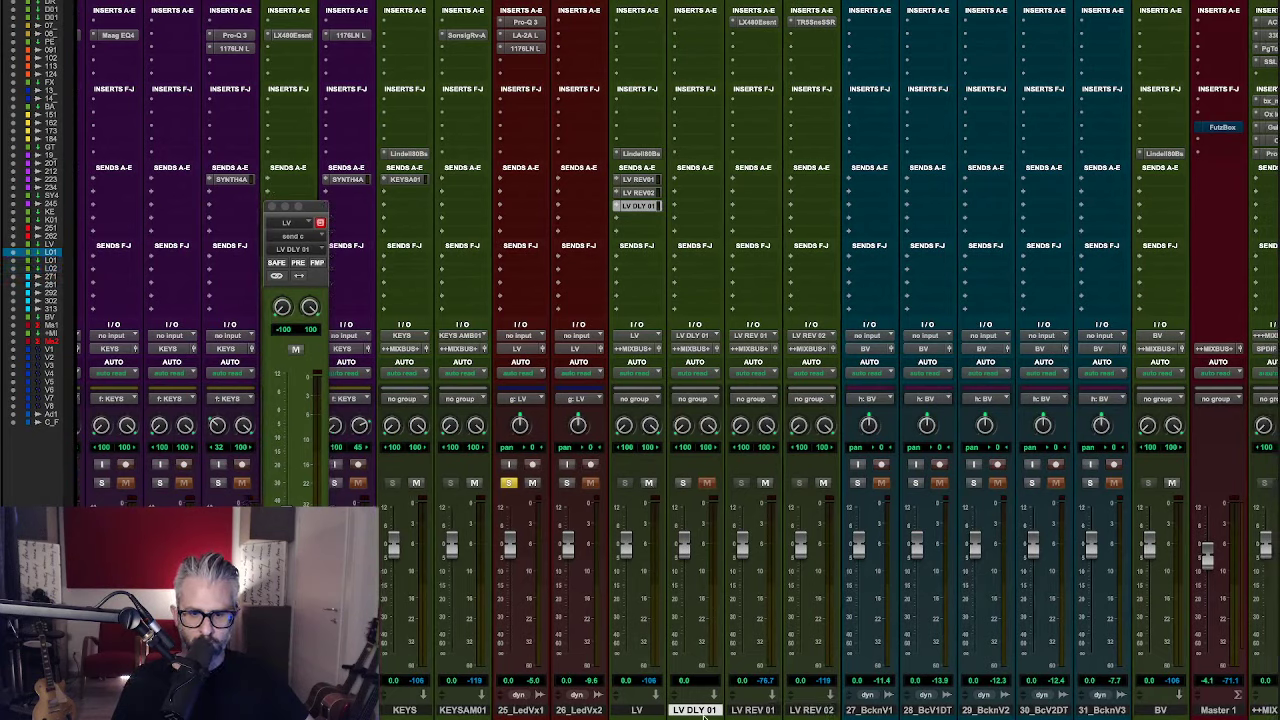
{"action": "left_click_drag", "start_coordinate": [673, 712], "coordinate": [838, 712]}
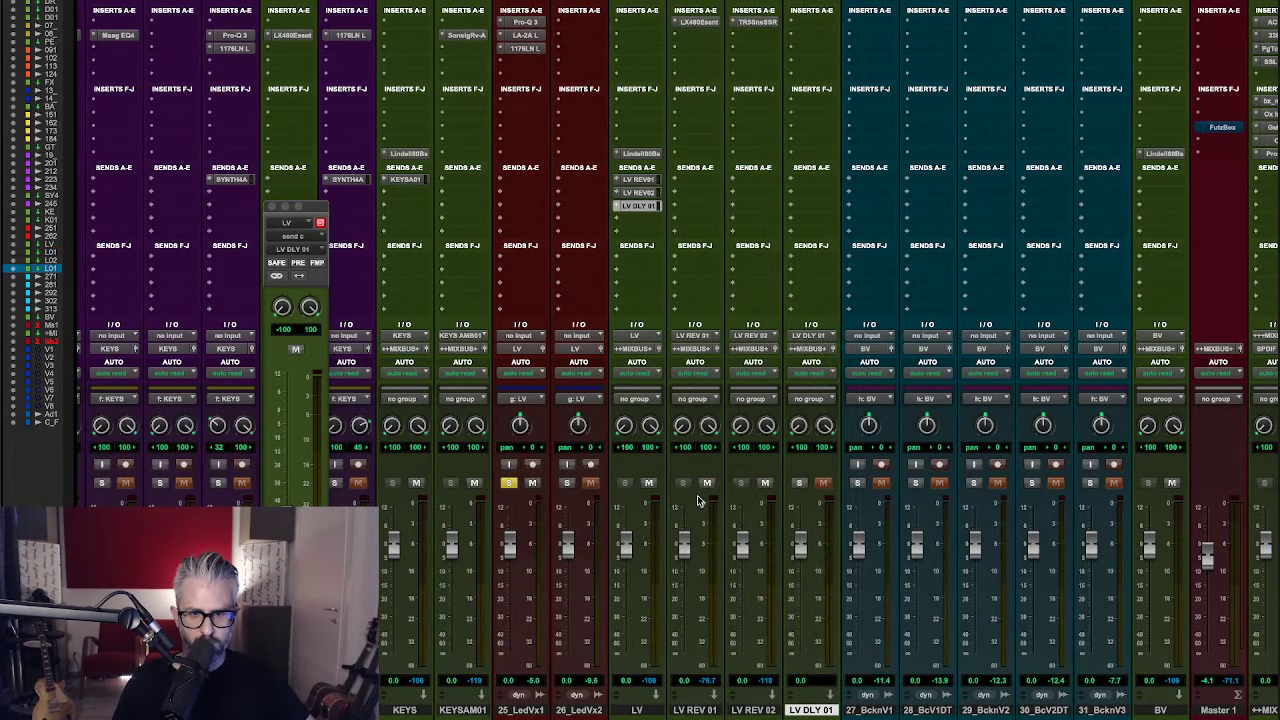
- Insert EchoBoy (stereo) in the second insert slot of the LV DLY 01 track
{"action": "left_click", "coordinate": [811, 37]}
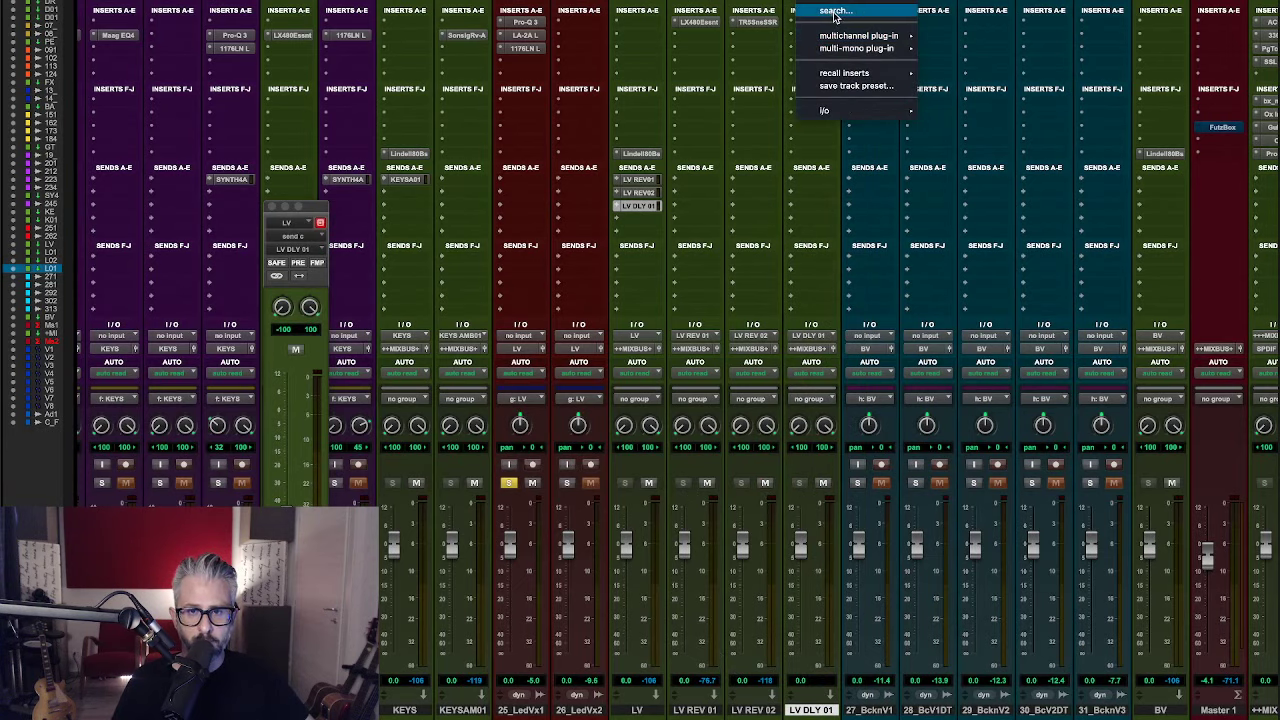
{"action": "left_click", "coordinate": [834, 12]}
{"action": "type", "text": "echo"}
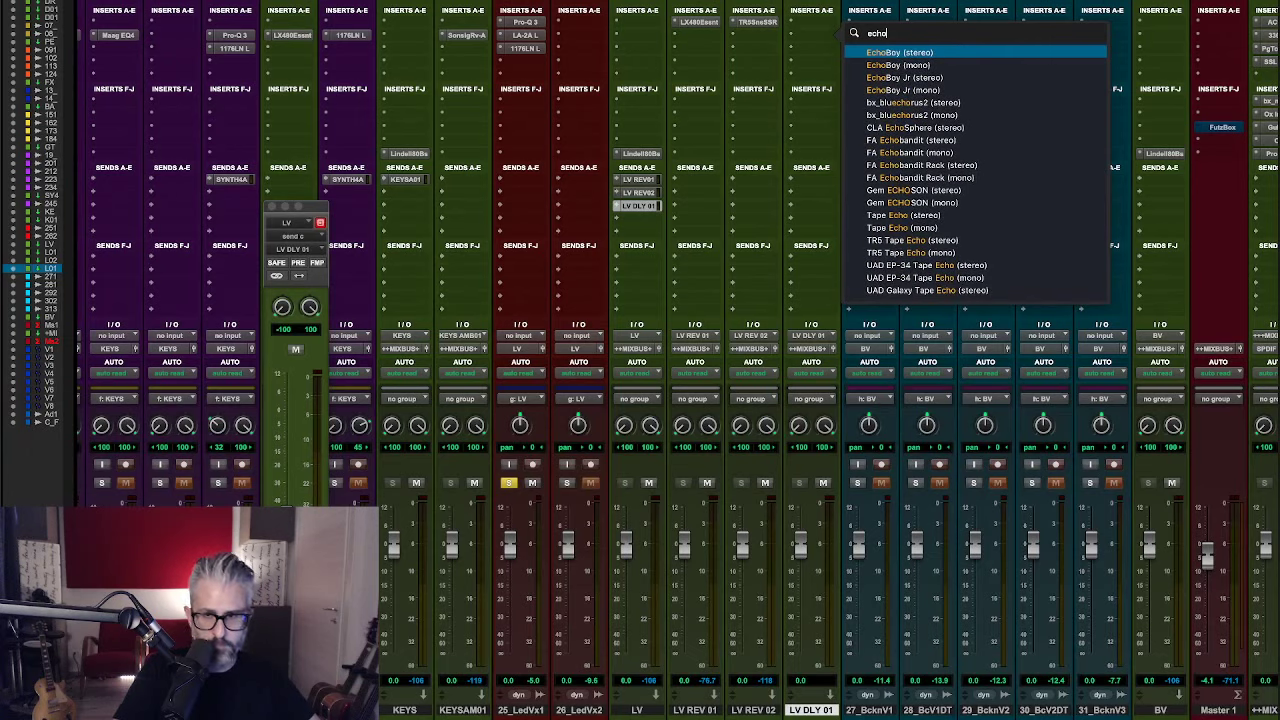
{"action": "left_click", "coordinate": [916, 53]}
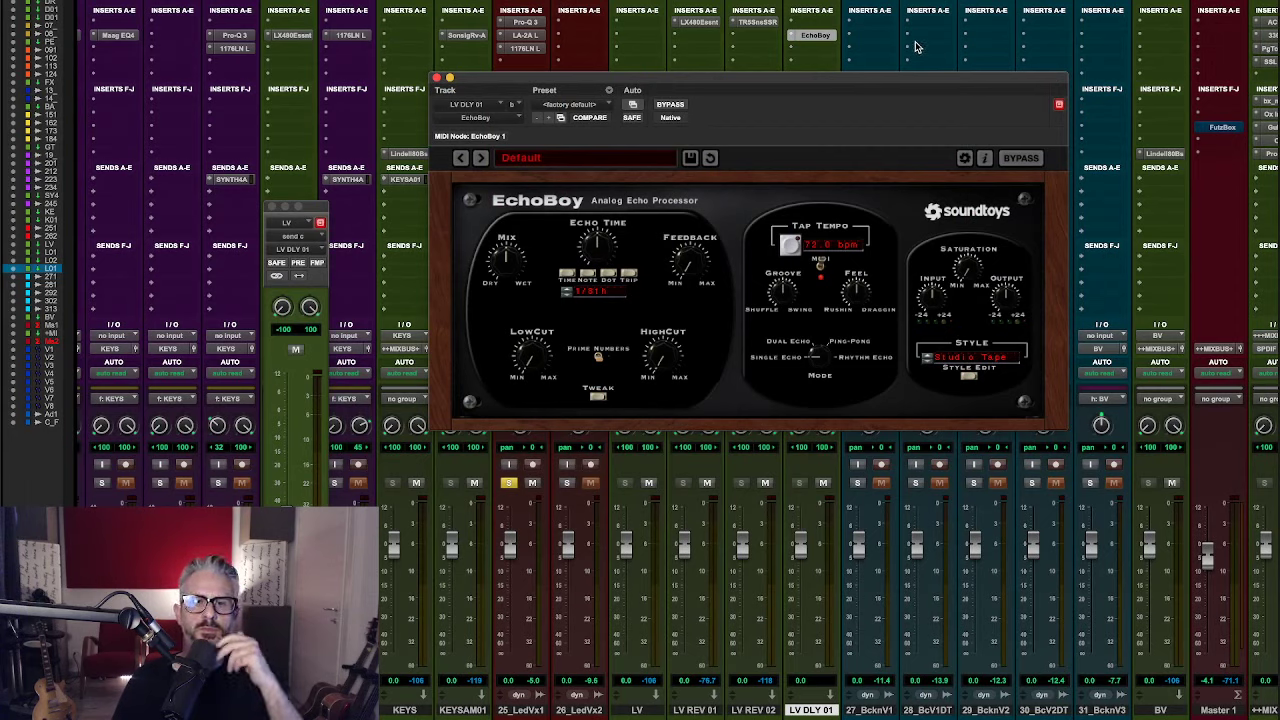
- Set EchoBoy to Dual Echo with Echo 2 at a 1/4 note, lower its high cut, and raise the LV send to LV DLY 01
{"action": "left_click_drag", "start_coordinate": [828, 346], "coordinate": [826, 322]}
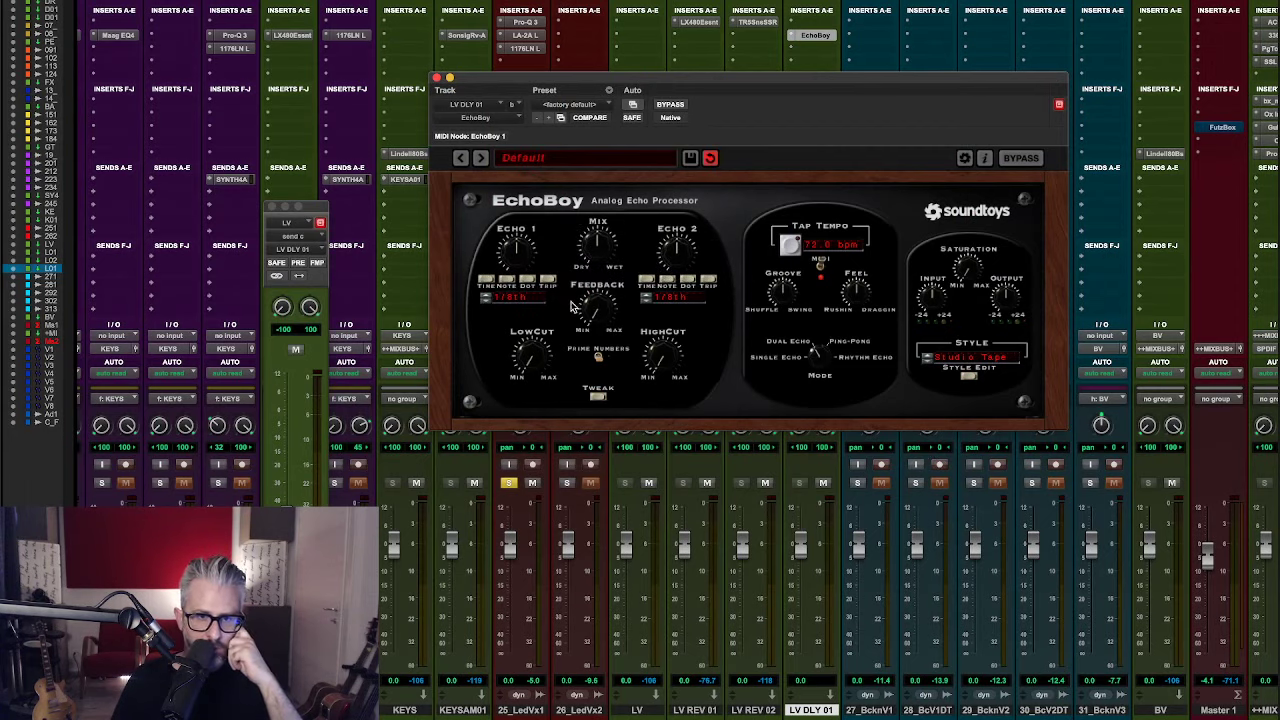
{"action": "left_click", "coordinate": [670, 278]}
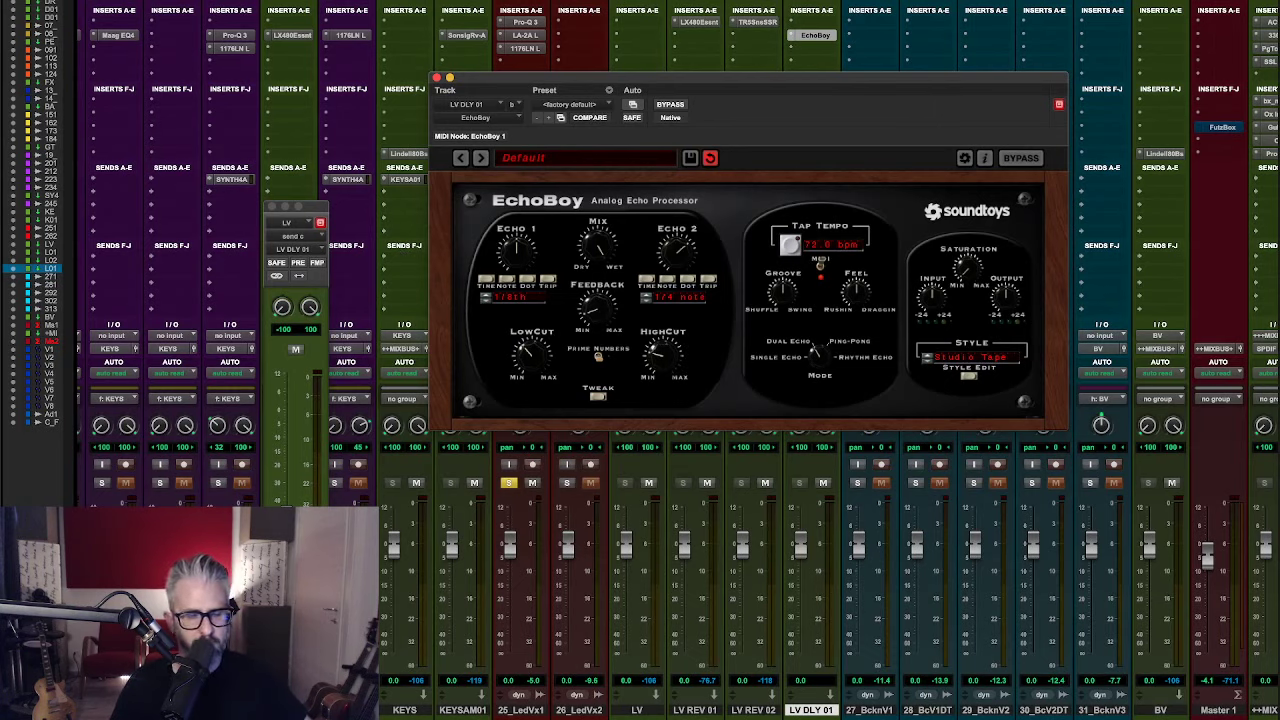
{"action": "left_click_drag", "start_coordinate": [288, 500], "coordinate": [304, 455]}
{"action": "left_click", "coordinate": [676, 354]}
{"action": "left_click", "coordinate": [436, 77]}
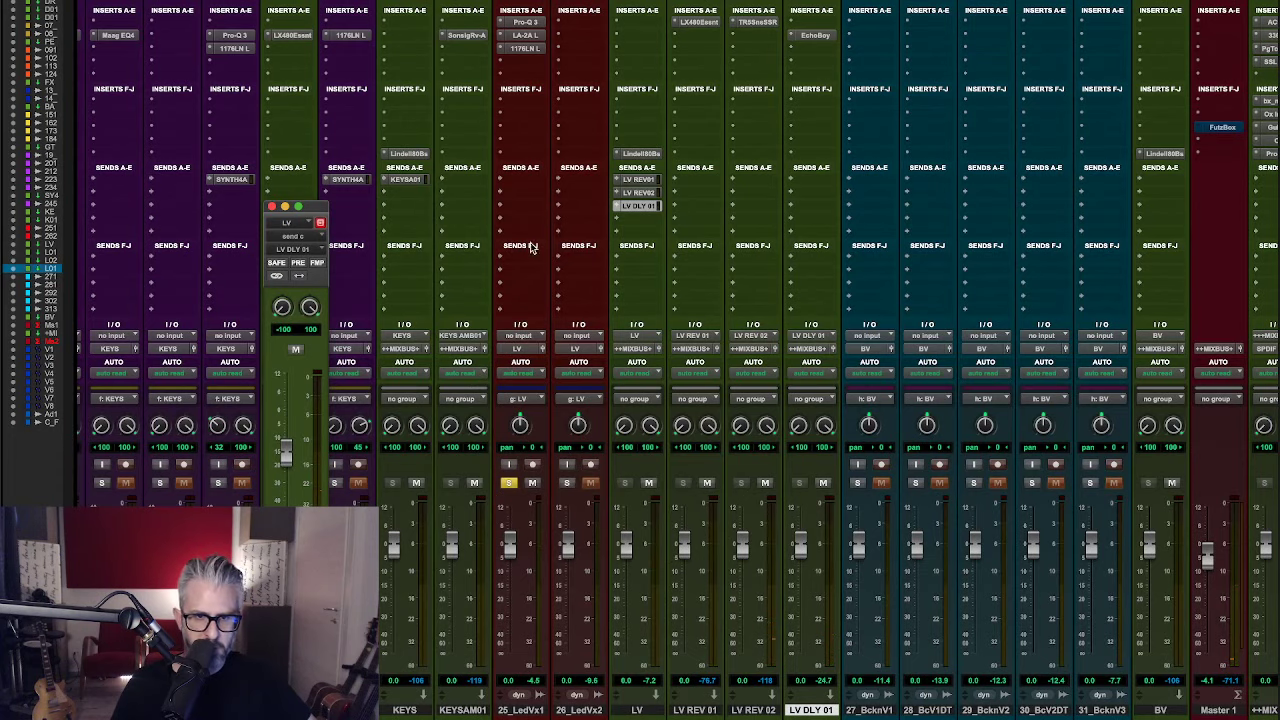
- Create a fourth LV send to a new stereo aux input named LV SPREAD
{"action": "left_click", "coordinate": [648, 219]}
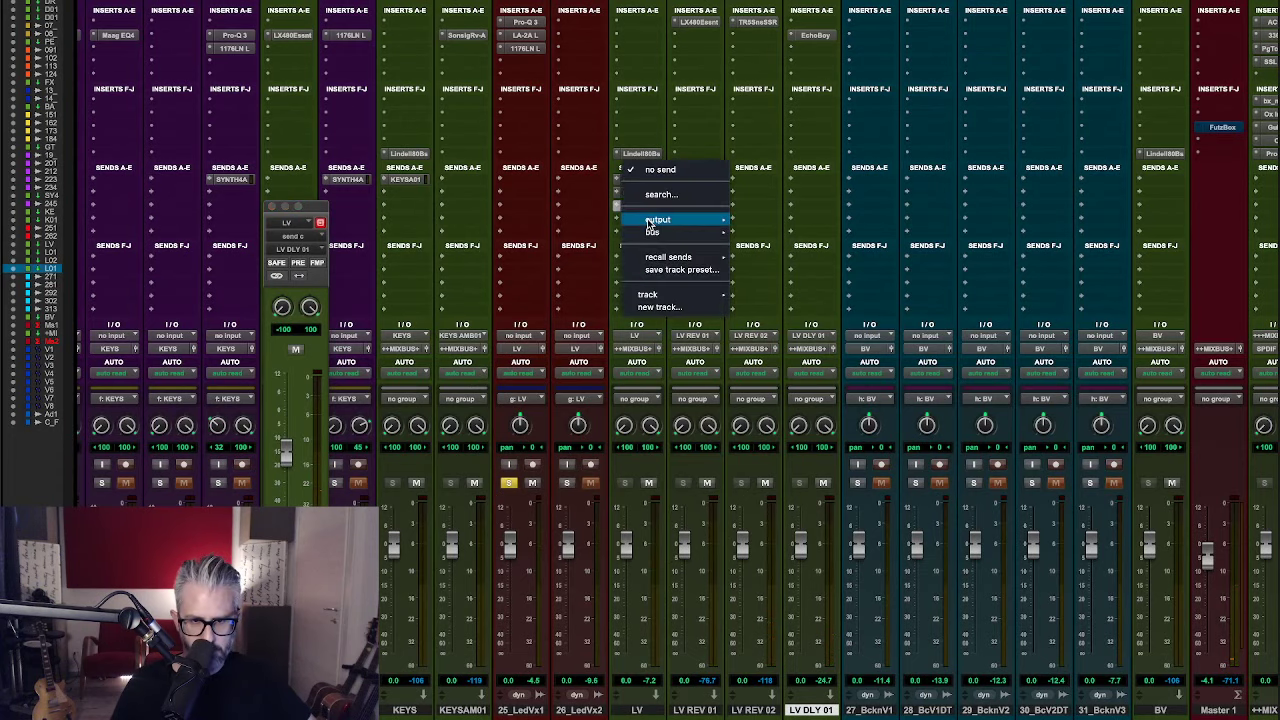
{"action": "left_click", "coordinate": [659, 306]}
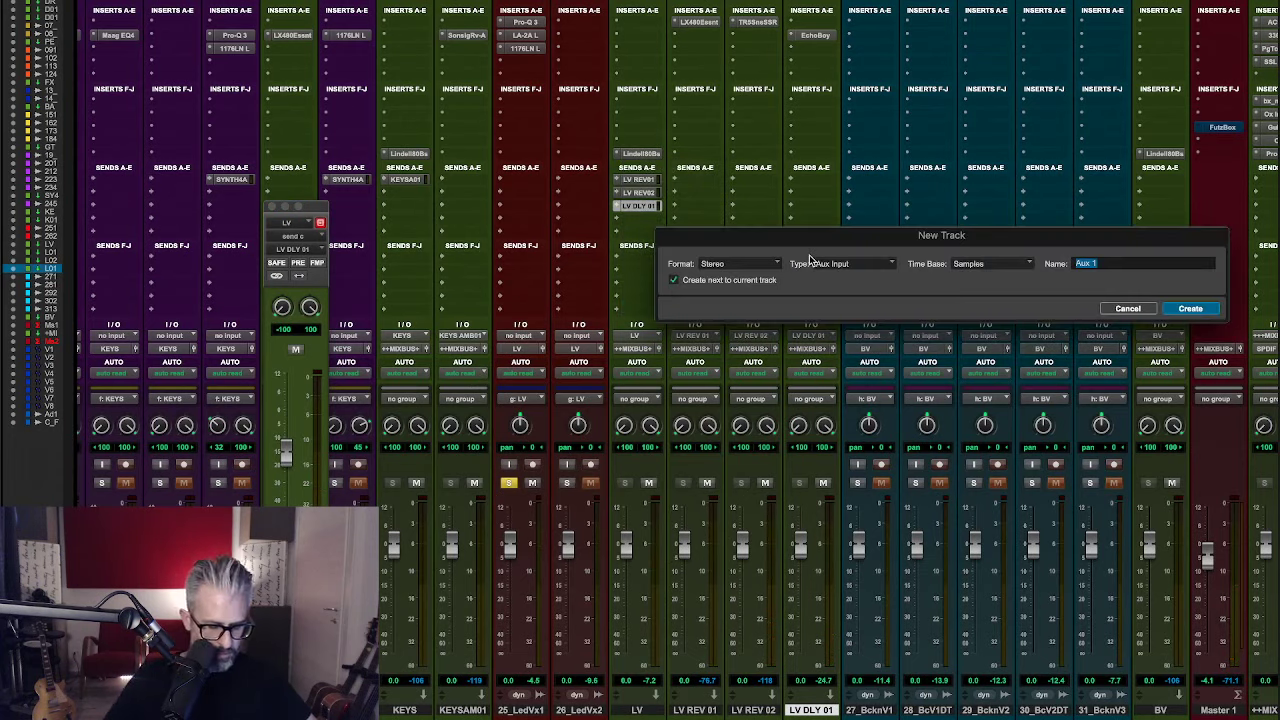
{"action": "type", "text": "LV SPREAD"}
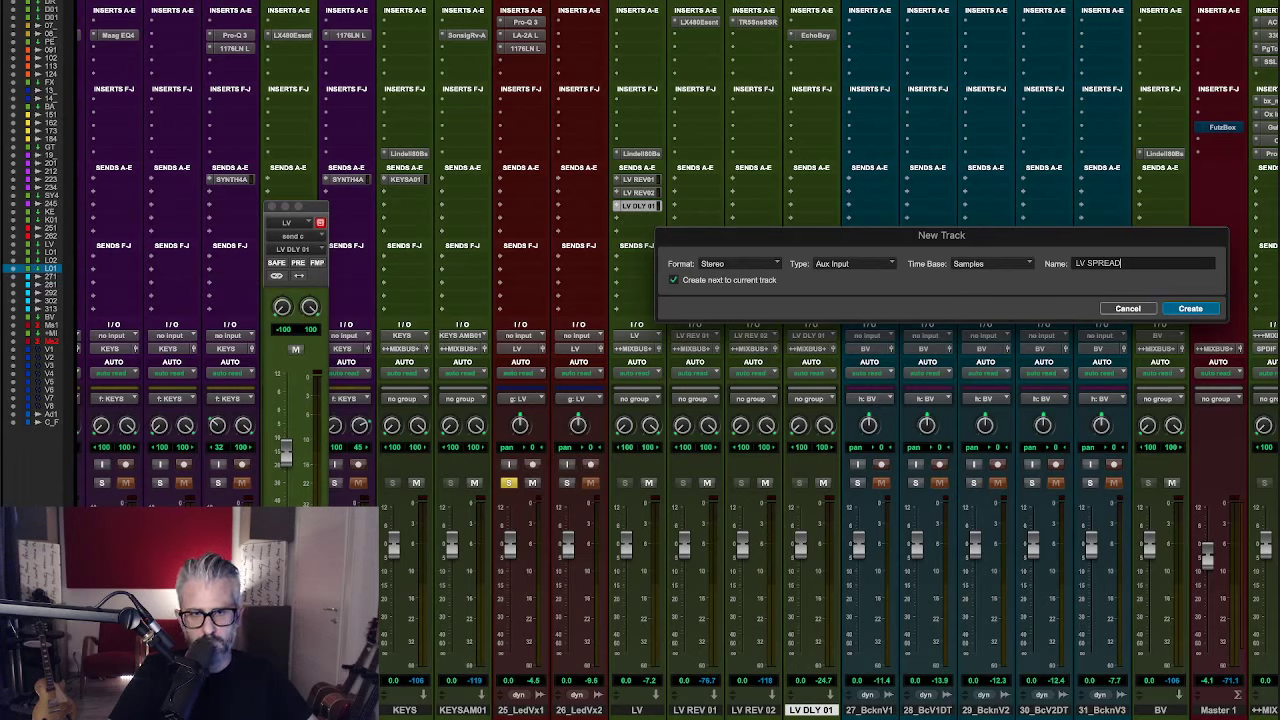
{"action": "key", "text": "Return"}
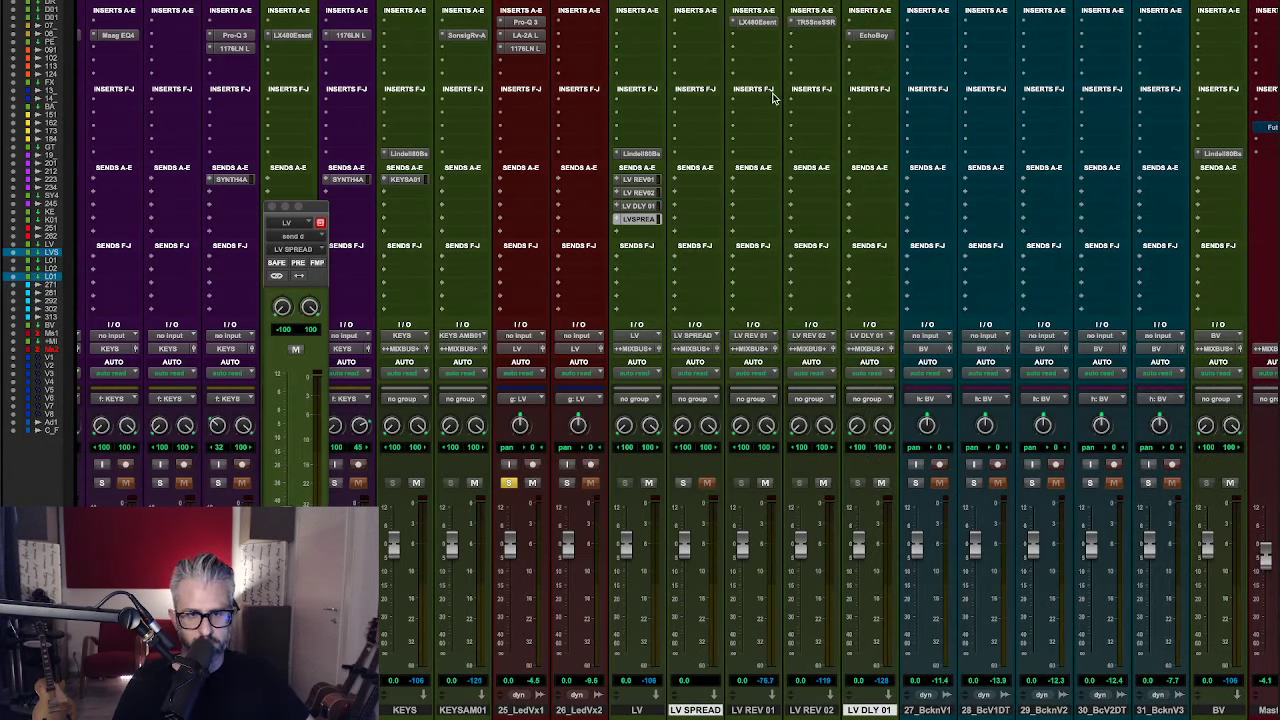
- Insert MicroShift (stereo) in the second insert slot of LV SPREAD and place that track after LV DLY 01
{"action": "left_click", "coordinate": [712, 38]}
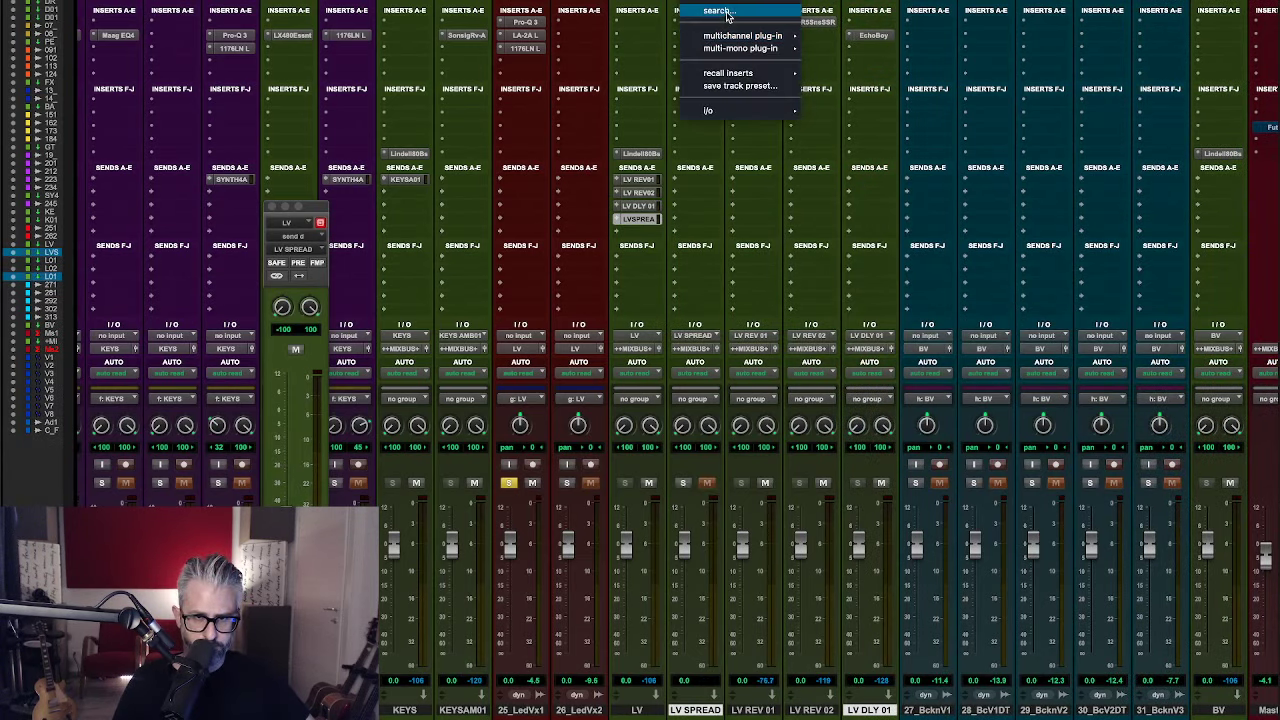
{"action": "left_click", "coordinate": [727, 12]}
{"action": "type", "text": "micro"}
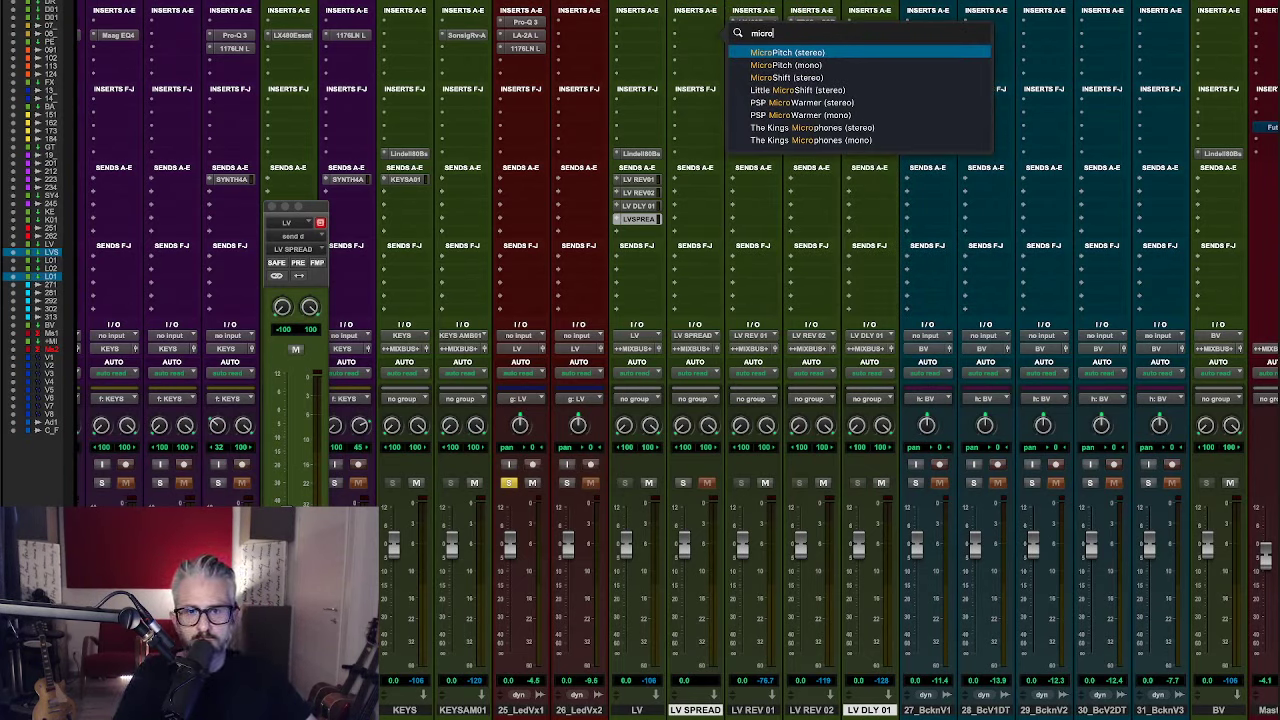
{"action": "left_click", "coordinate": [792, 54]}
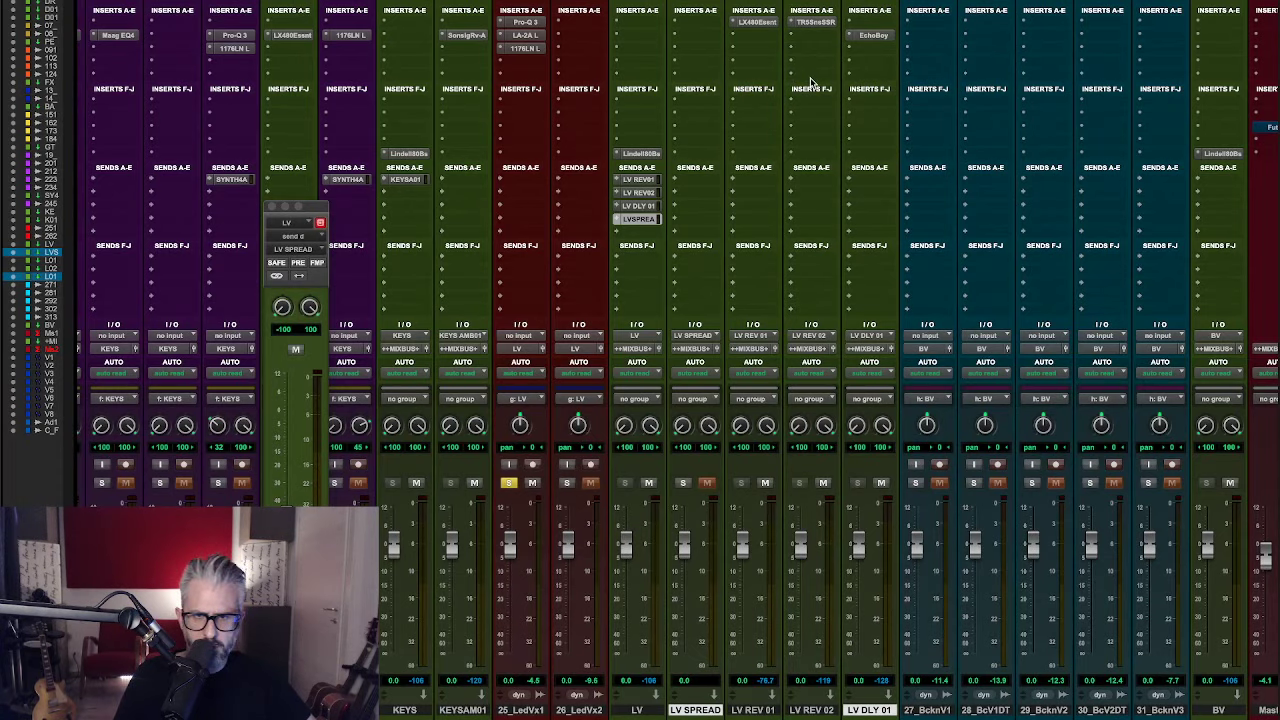
{"action": "left_click_drag", "start_coordinate": [572, 73], "coordinate": [957, 263]}
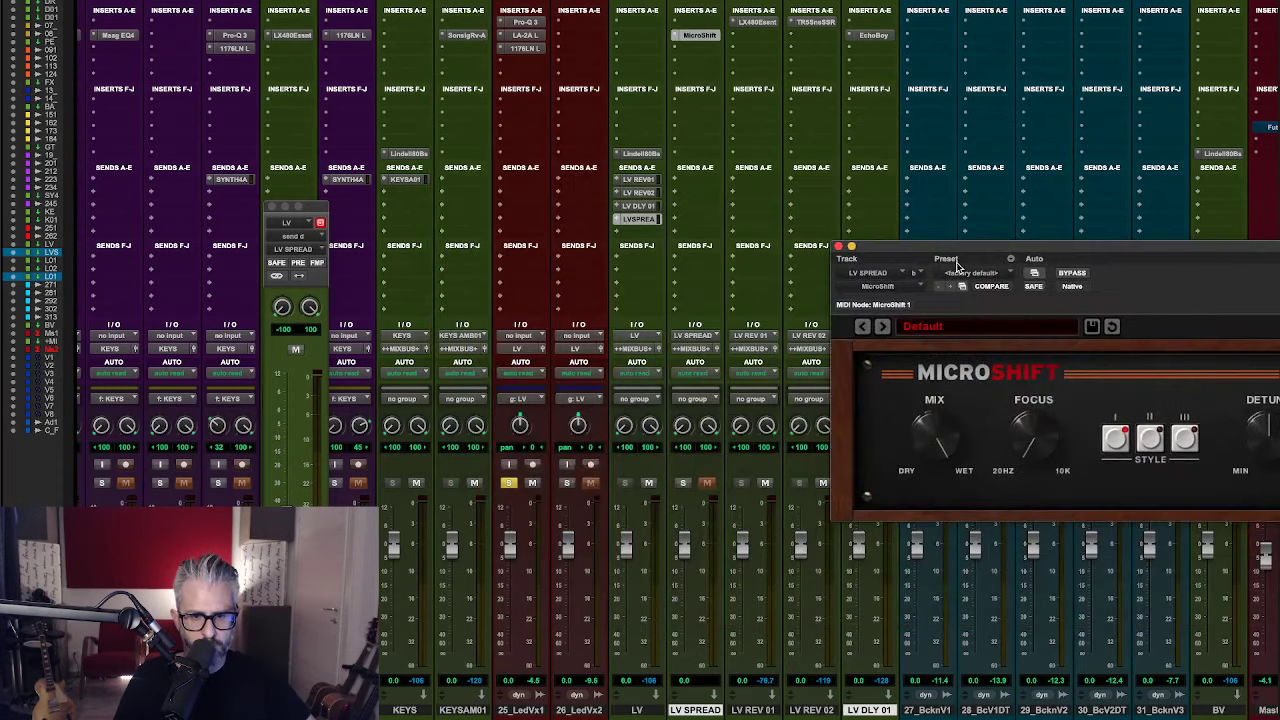
{"action": "left_click_drag", "start_coordinate": [695, 710], "coordinate": [900, 712]}
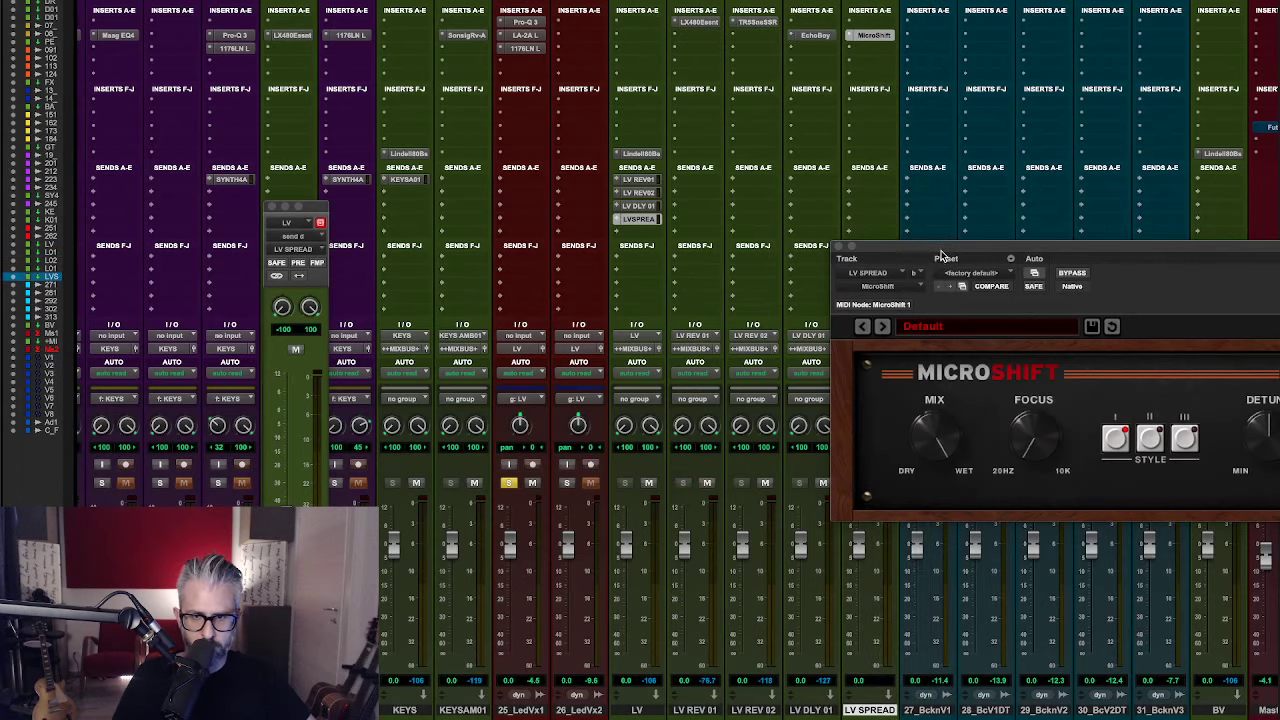
{"action": "left_click_drag", "start_coordinate": [940, 255], "coordinate": [803, 133]}
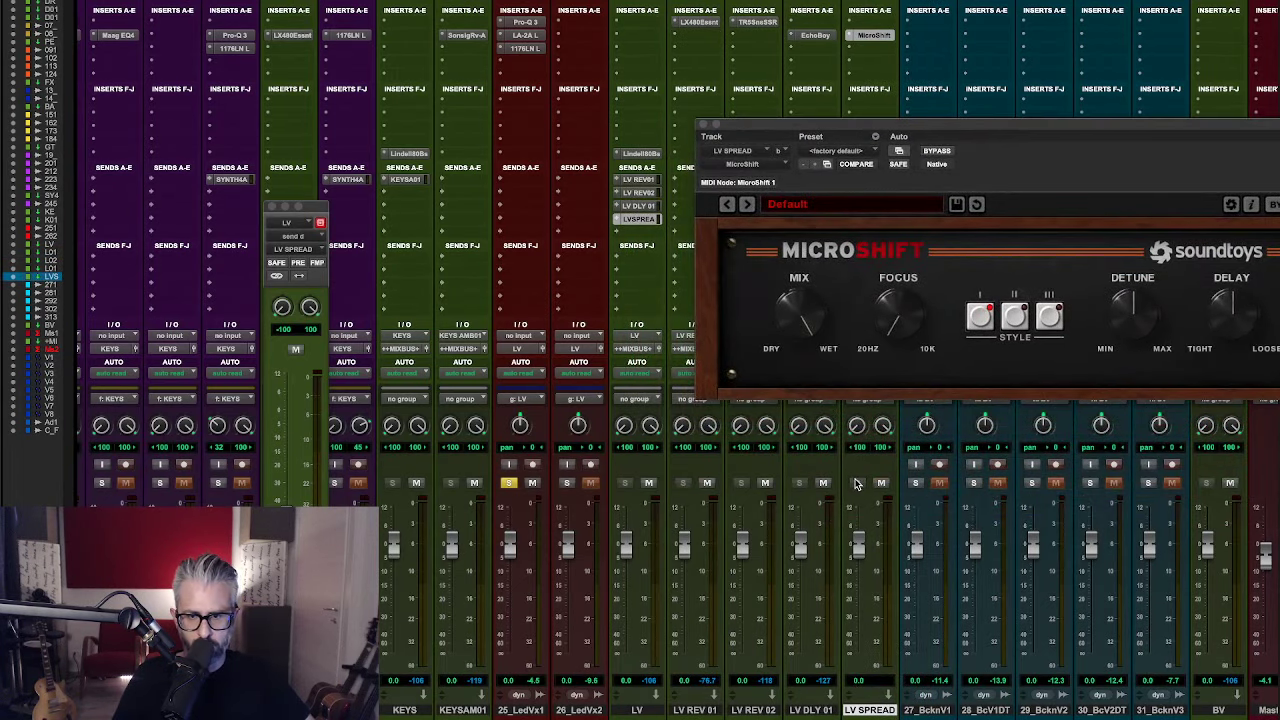
- Play the vocal, raise the LV send to LV SPREAD, and switch MicroShift to Style III
{"action": "key", "text": "space"}
{"action": "left_click_drag", "start_coordinate": [286, 527], "coordinate": [292, 455]}
{"action": "left_click", "coordinate": [1049, 318]}
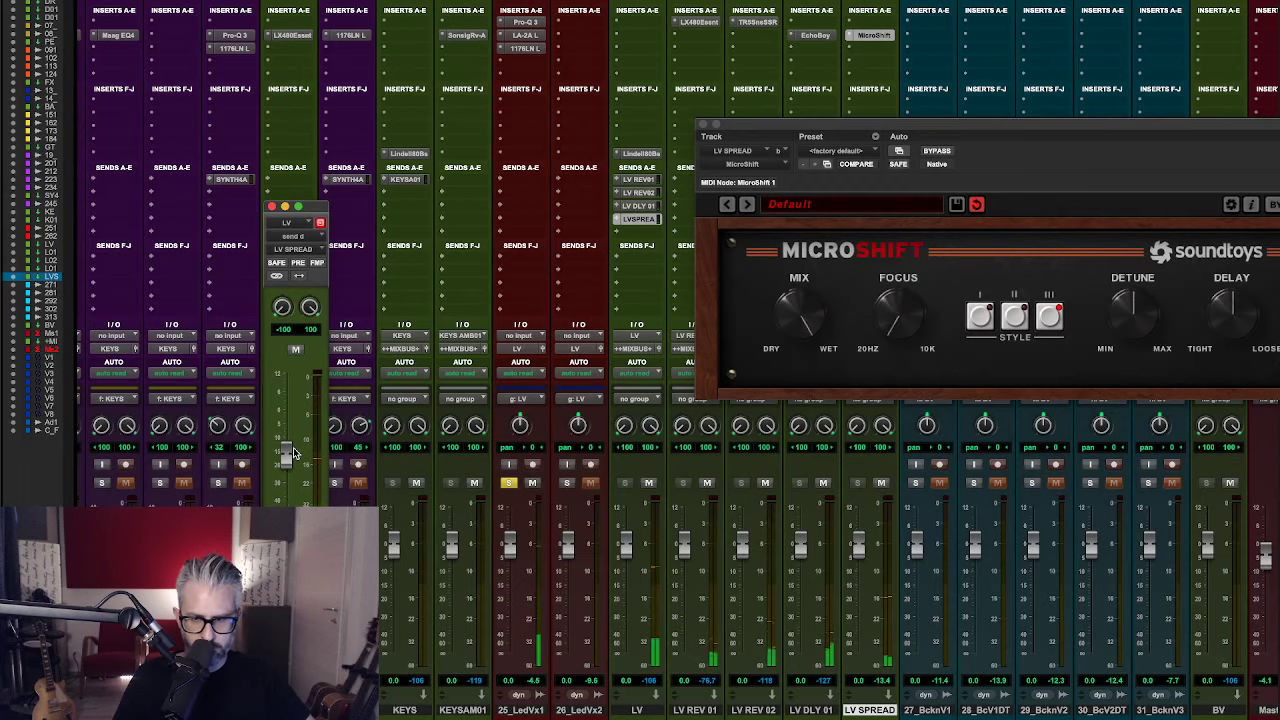
{"action": "left_click", "coordinate": [703, 125]}
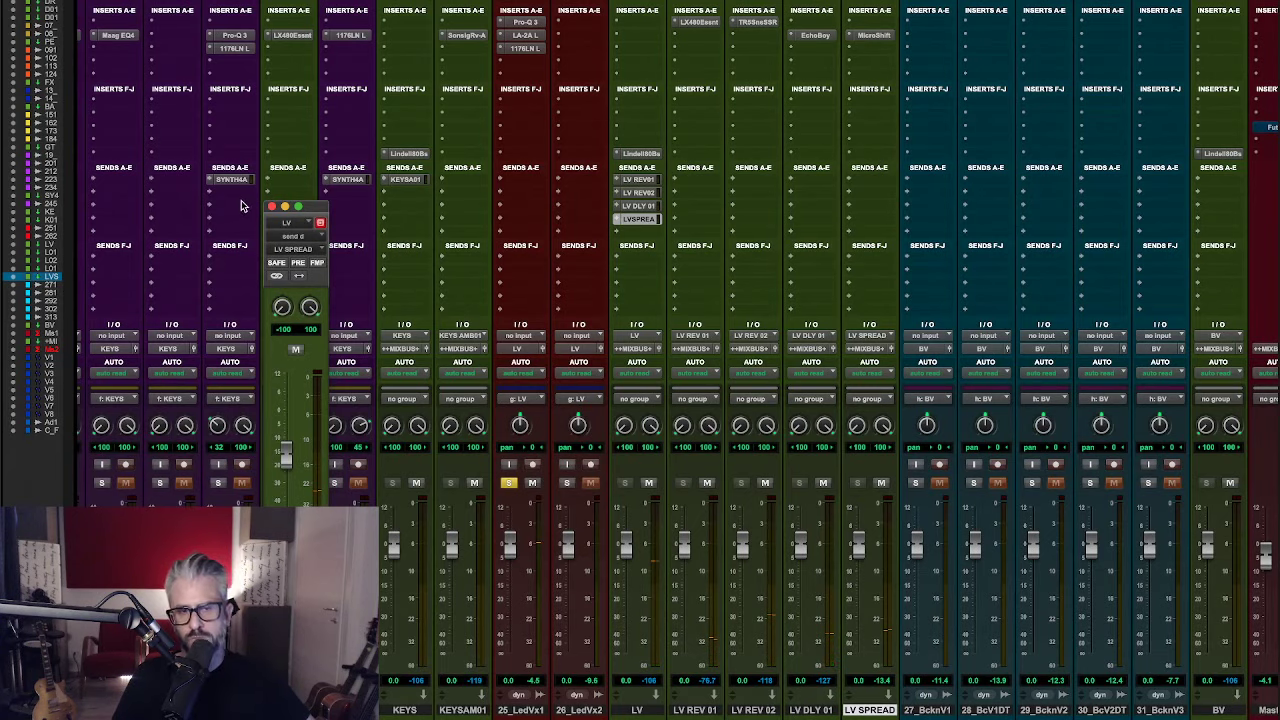
{"action": "left_click", "coordinate": [271, 206]}
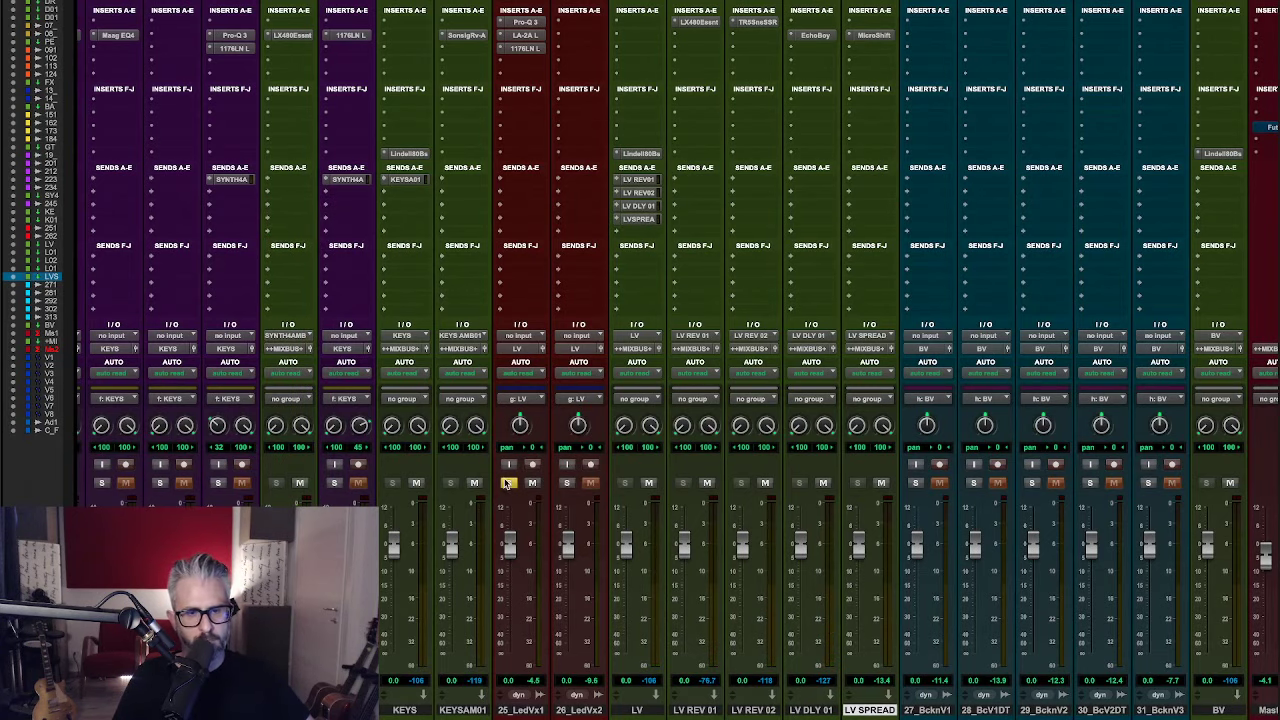
- Unsolo 25_LedVx1, raise the LV fader to +4.0 dB in the full mix, and open the vocal's 1176LN compressor
{"action": "left_click", "coordinate": [507, 484]}
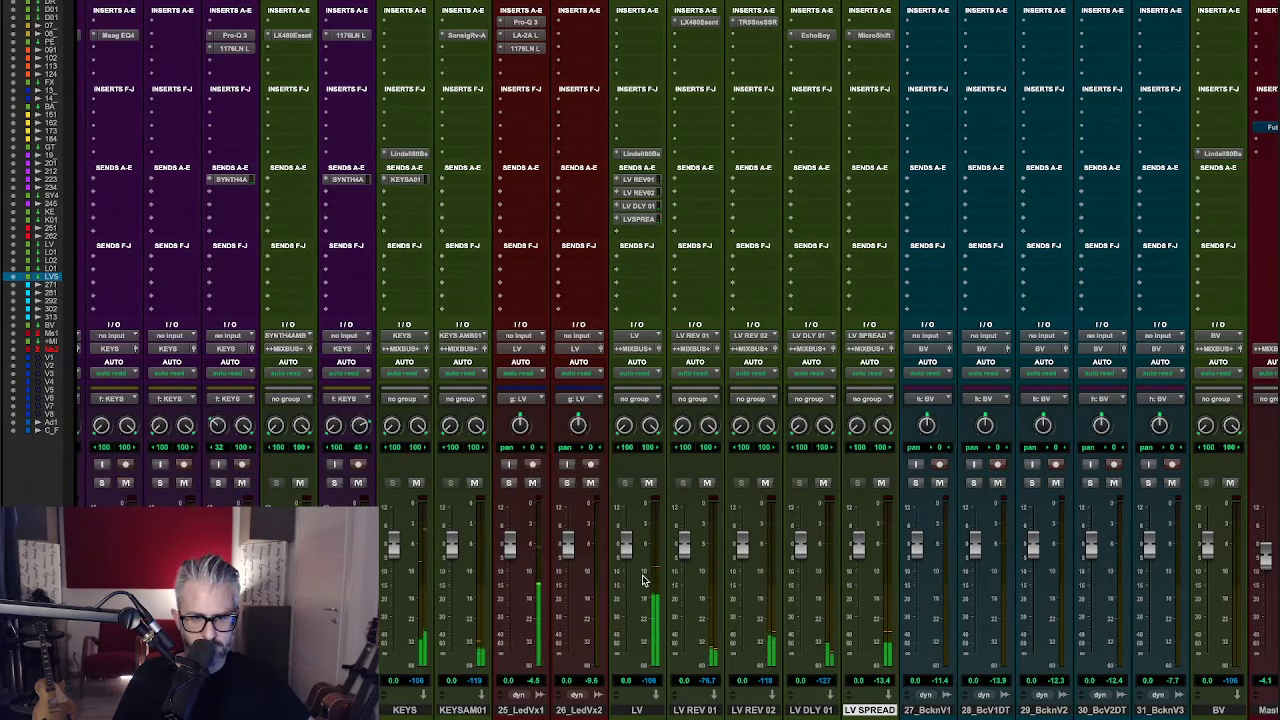
{"action": "left_click_drag", "start_coordinate": [630, 548], "coordinate": [627, 531]}
{"action": "left_click", "coordinate": [524, 48]}
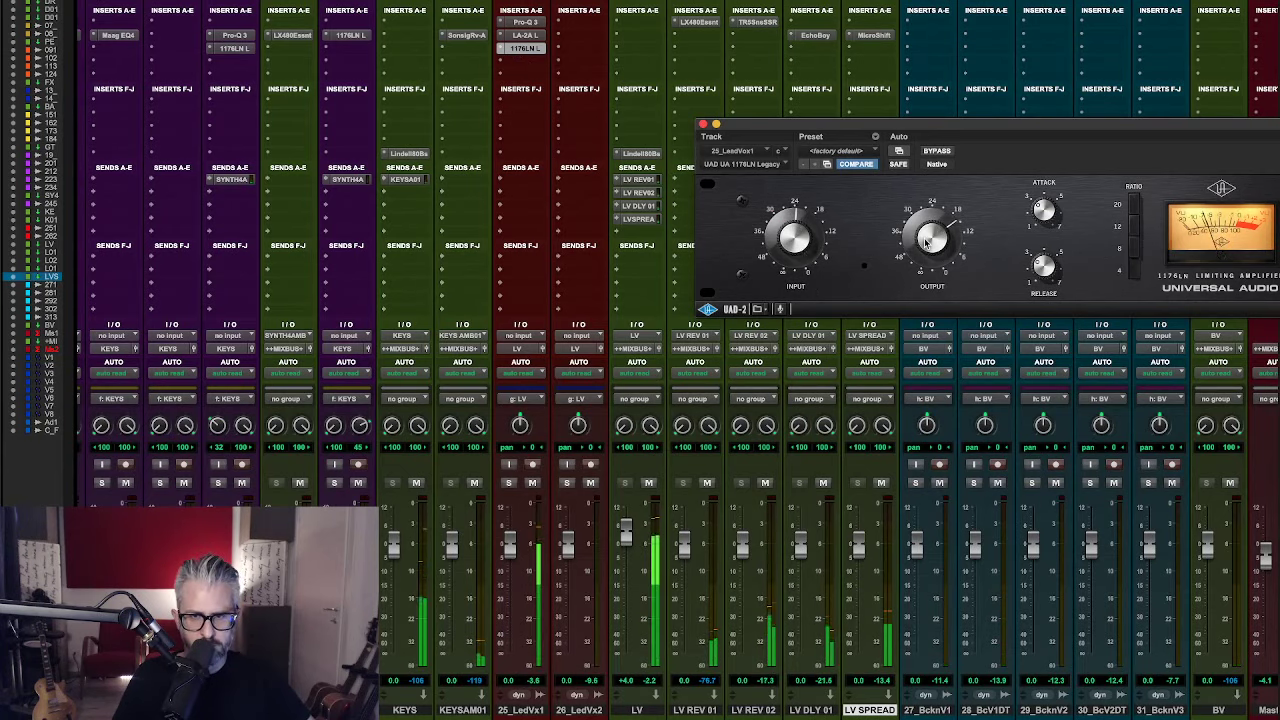
- In the Pro-Q 3 on 25_LedVx1, raise the low-cut frequency and deepen the low-mid bell to -3.58 dB at 269.79 Hz
{"action": "left_click", "coordinate": [527, 22]}
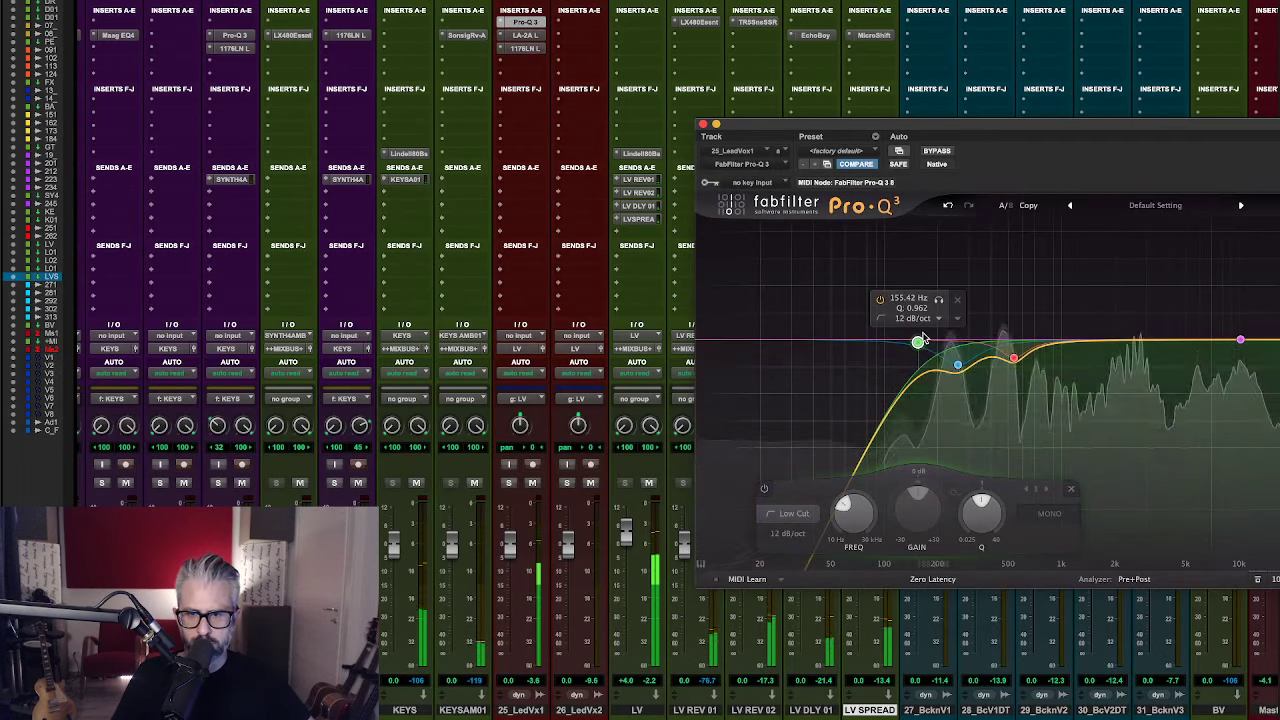
{"action": "left_click_drag", "start_coordinate": [918, 343], "coordinate": [959, 377]}
{"action": "left_click", "coordinate": [957, 365]}
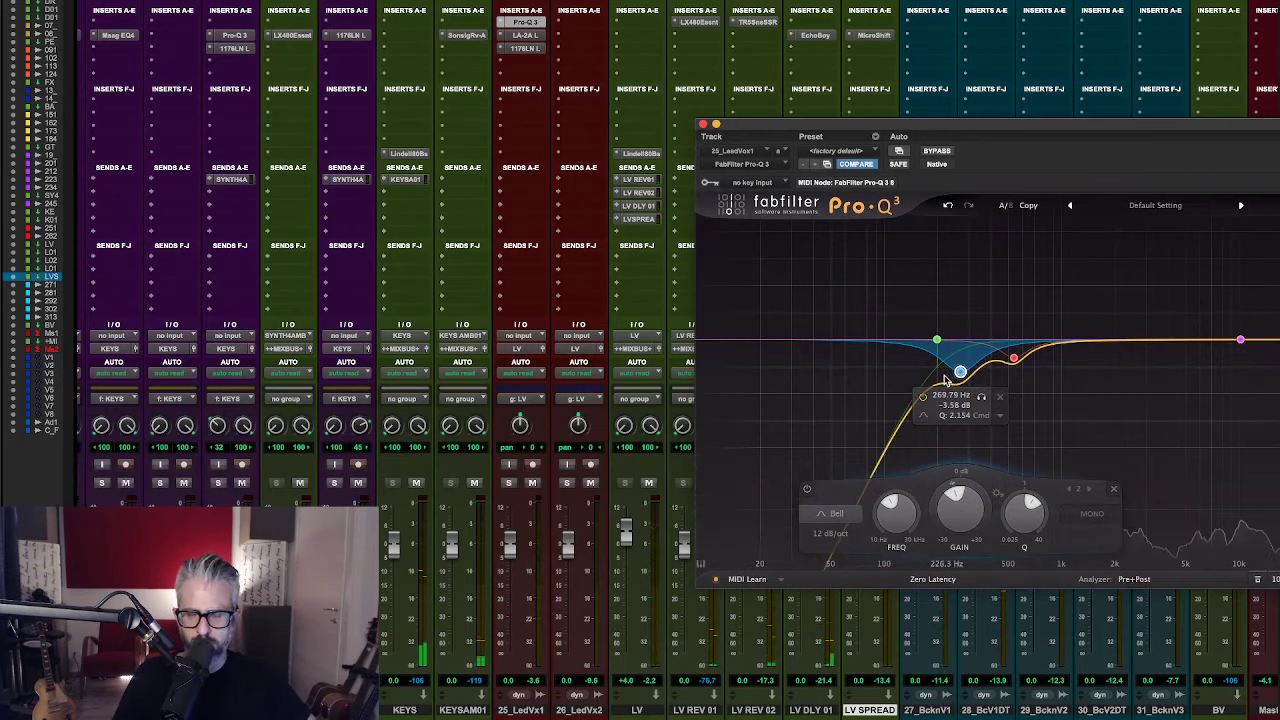
- Raise the LV fader to +4.8 dB and slightly increase the LV send to LV DLY 01
{"action": "left_click_drag", "start_coordinate": [630, 543], "coordinate": [632, 538]}
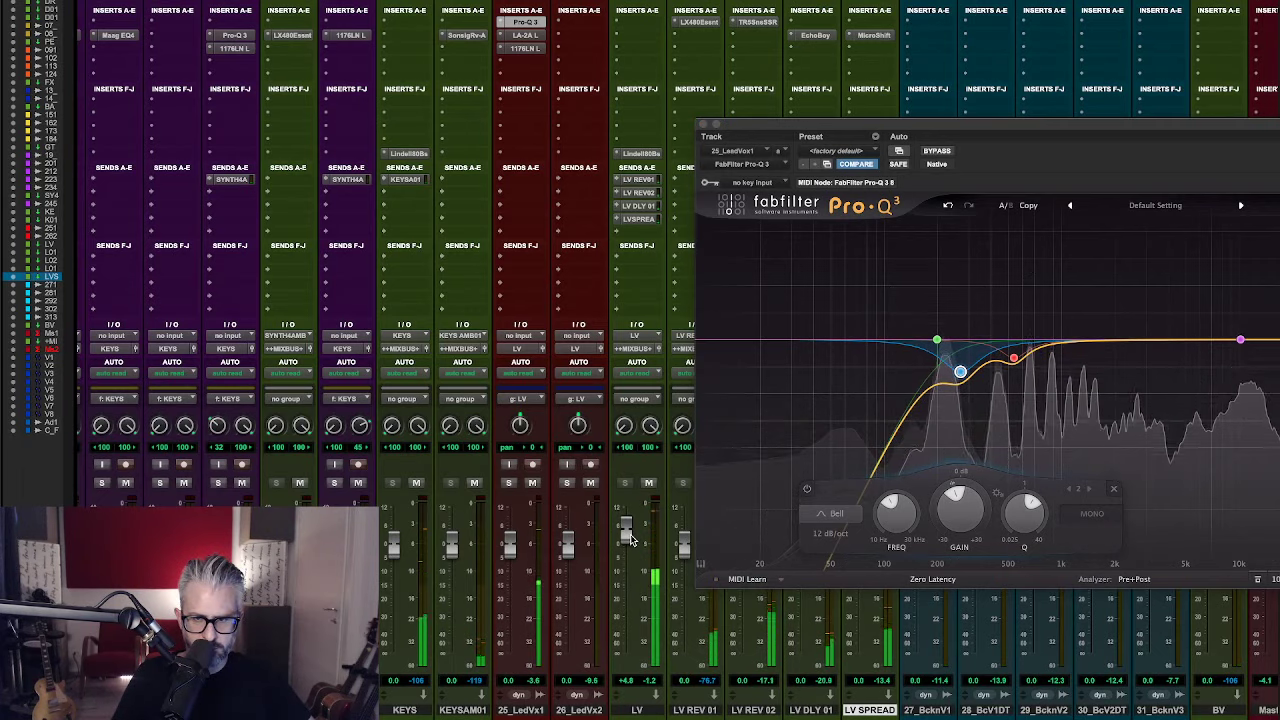
{"action": "left_click", "coordinate": [702, 125]}
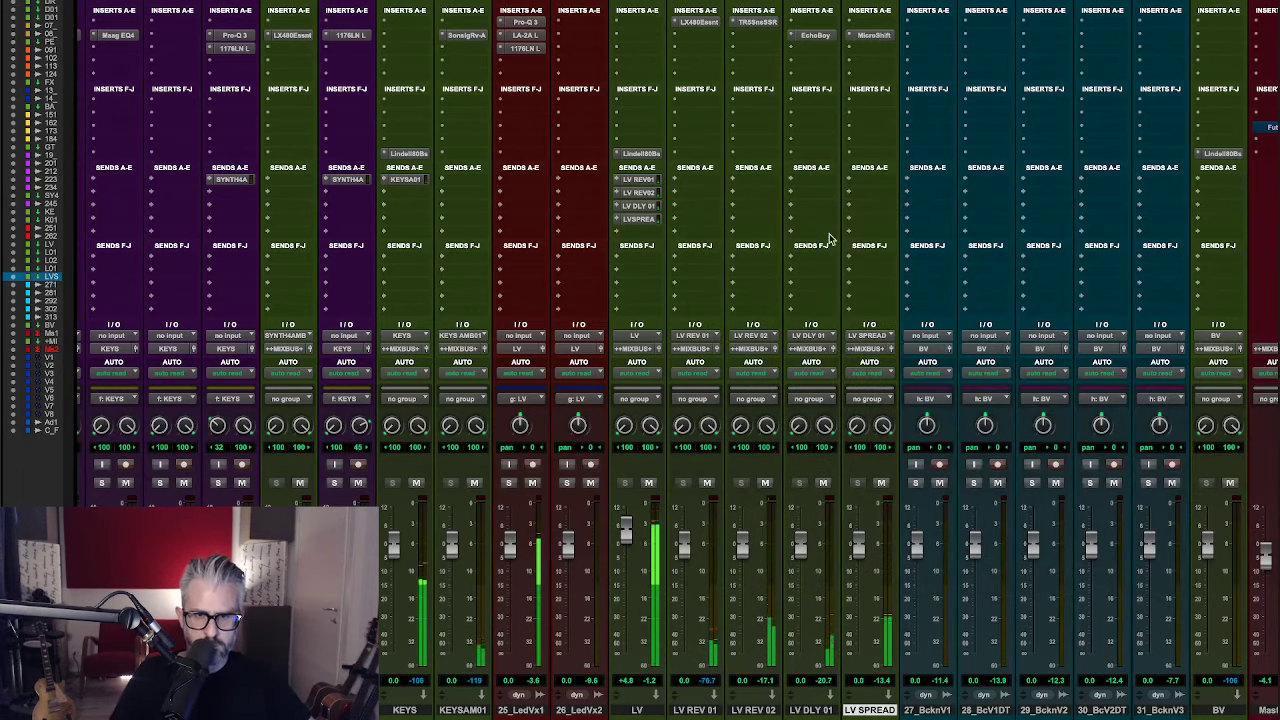
{"action": "left_click", "coordinate": [638, 205]}
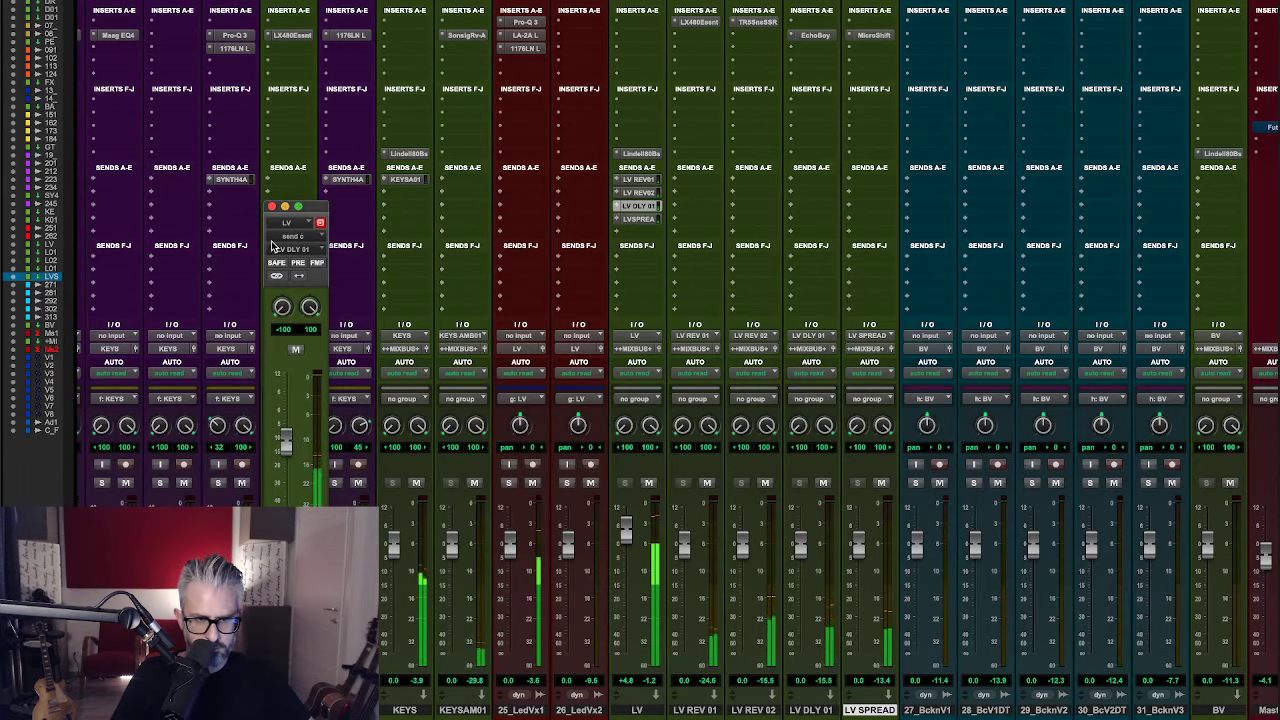
{"action": "left_click", "coordinate": [272, 206]}
- On the mix bus Pro-L 2, lengthen the attack, shorten the release, and reduce the transient and release channel linking
{"action": "scroll", "coordinate": [815, 361], "scroll_direction": "right", "scroll_amount": 10}
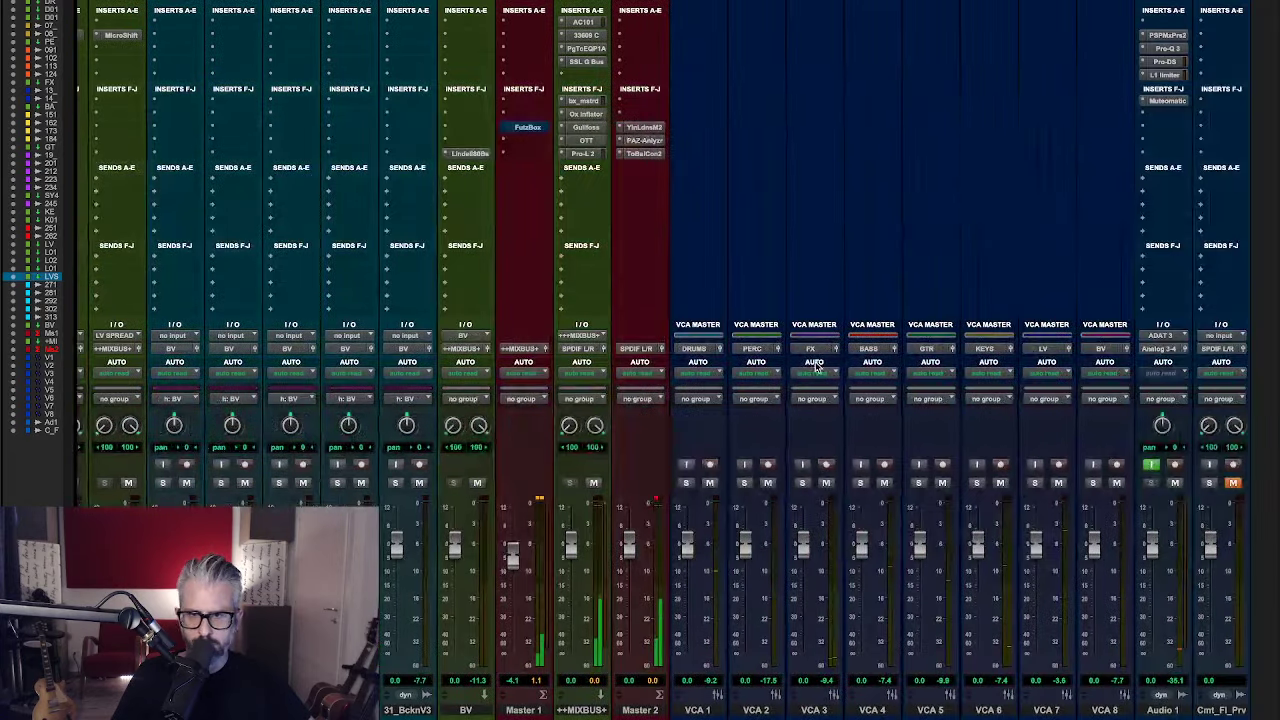
{"action": "left_click", "coordinate": [582, 153]}
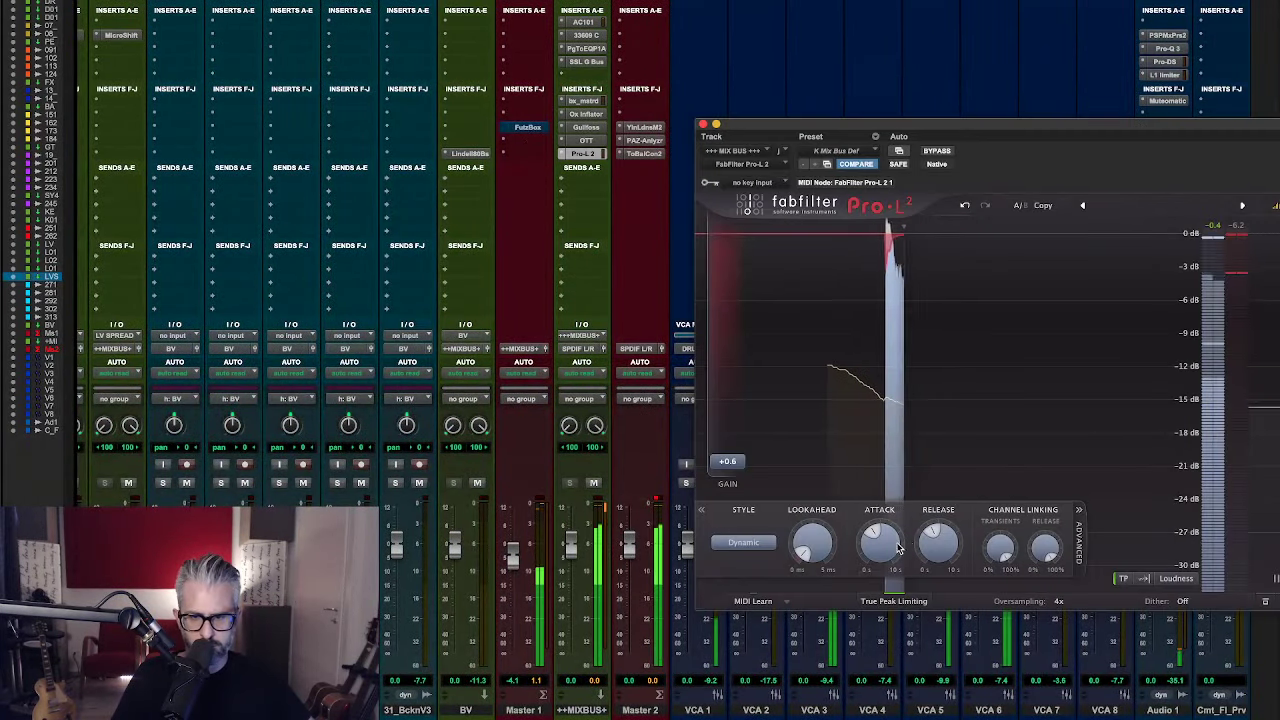
{"action": "left_click_drag", "start_coordinate": [933, 530], "coordinate": [882, 526]}
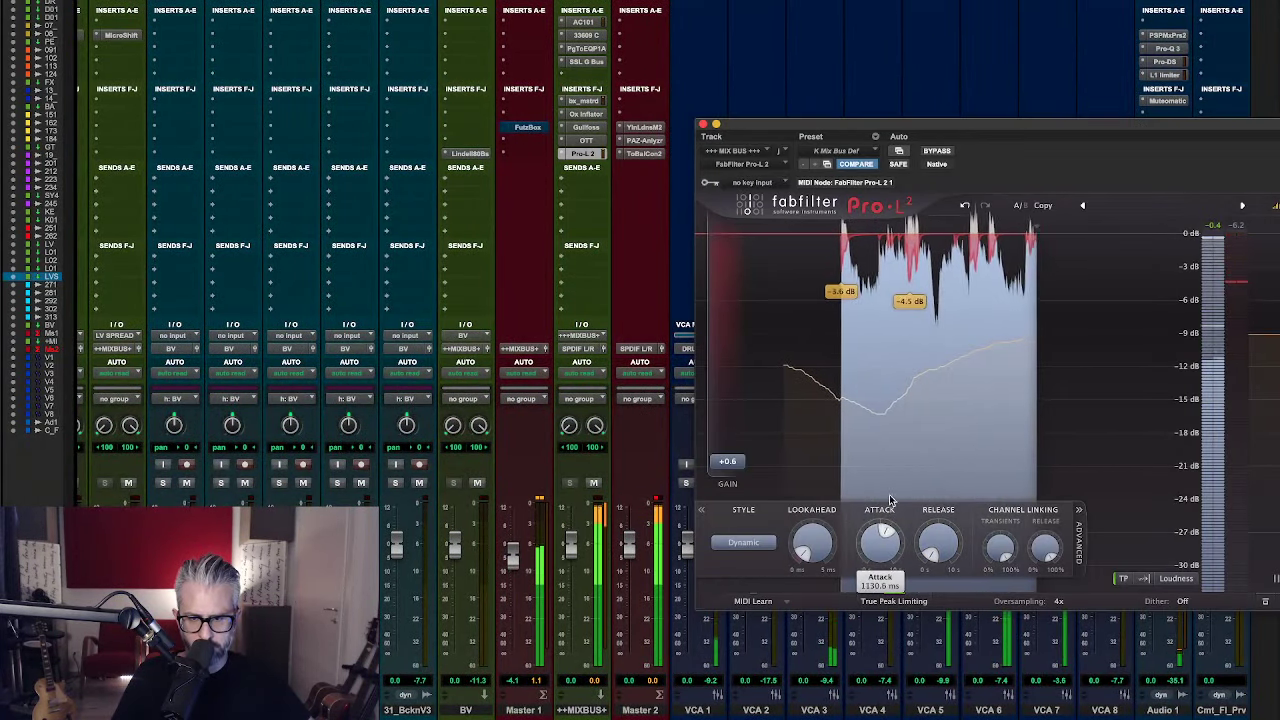
{"action": "left_click_drag", "start_coordinate": [1044, 545], "coordinate": [1035, 655]}
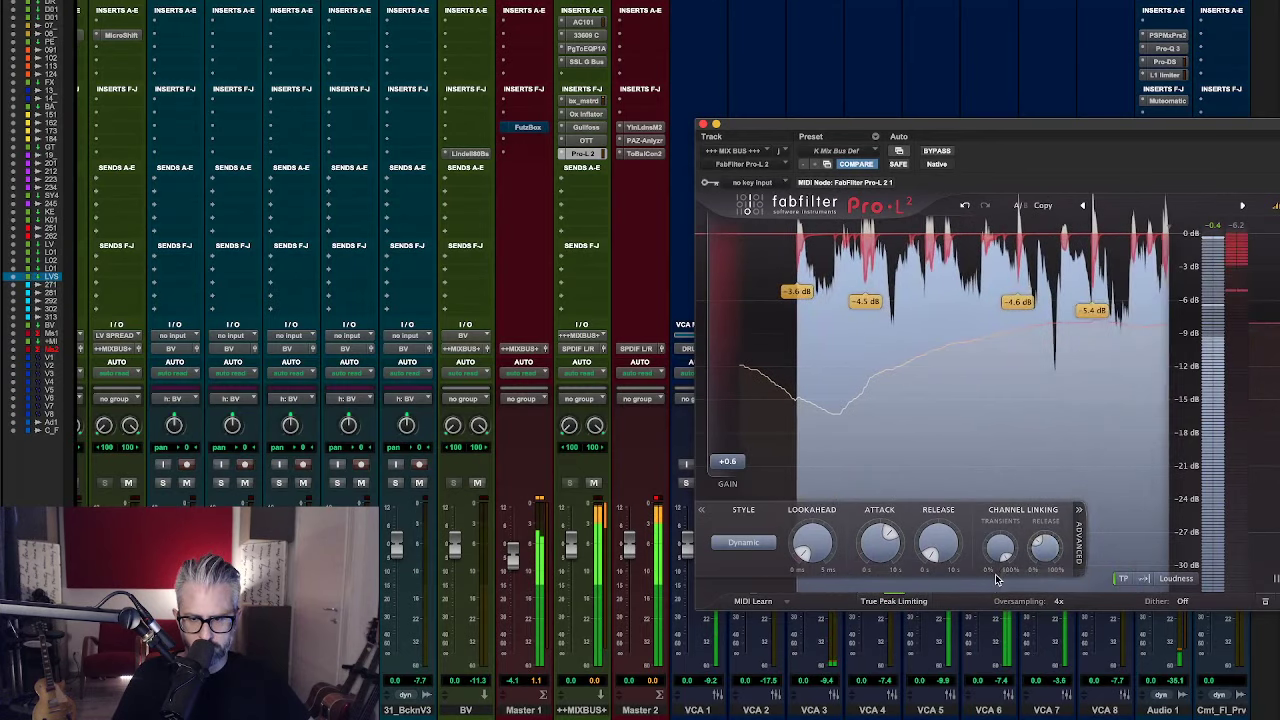
{"action": "left_click_drag", "start_coordinate": [1000, 548], "coordinate": [992, 599]}
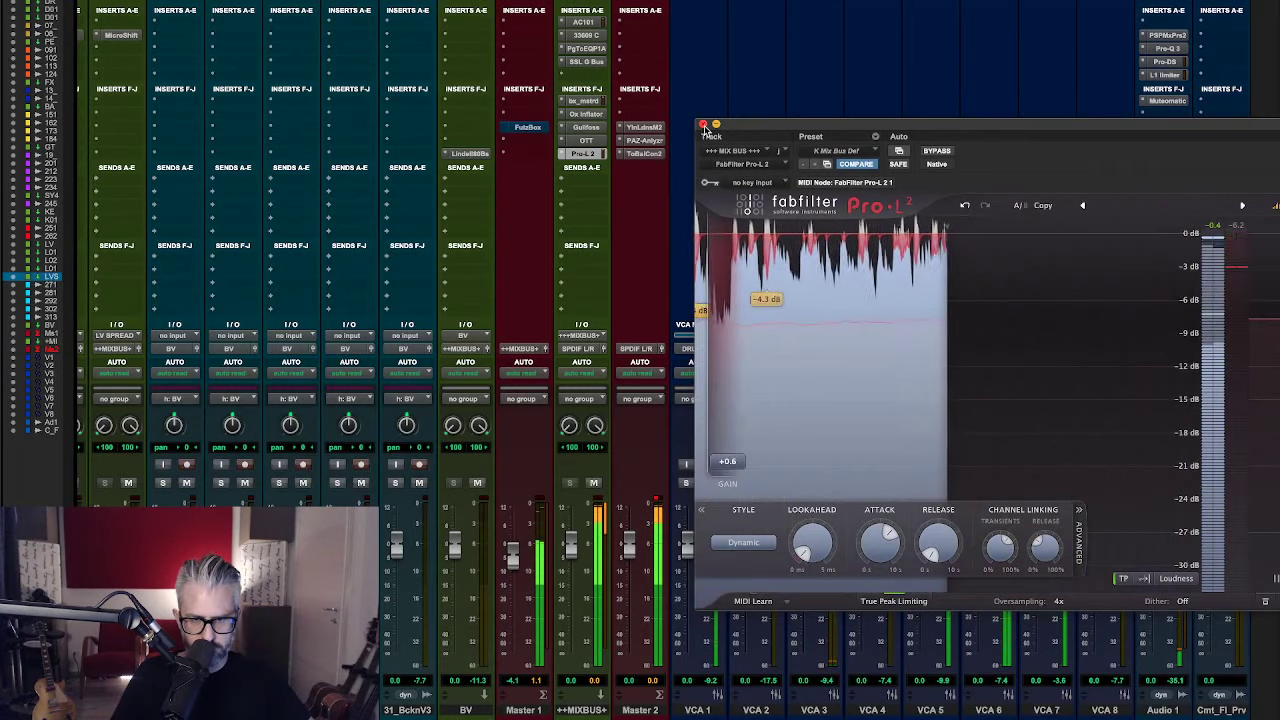
{"action": "left_click", "coordinate": [703, 124]}
- Solo the electric guitar track 15_ElcGtr1
{"action": "scroll", "coordinate": [568, 255], "scroll_direction": "left", "scroll_amount": 10}
{"action": "scroll", "coordinate": [568, 255], "scroll_direction": "left", "scroll_amount": 6}
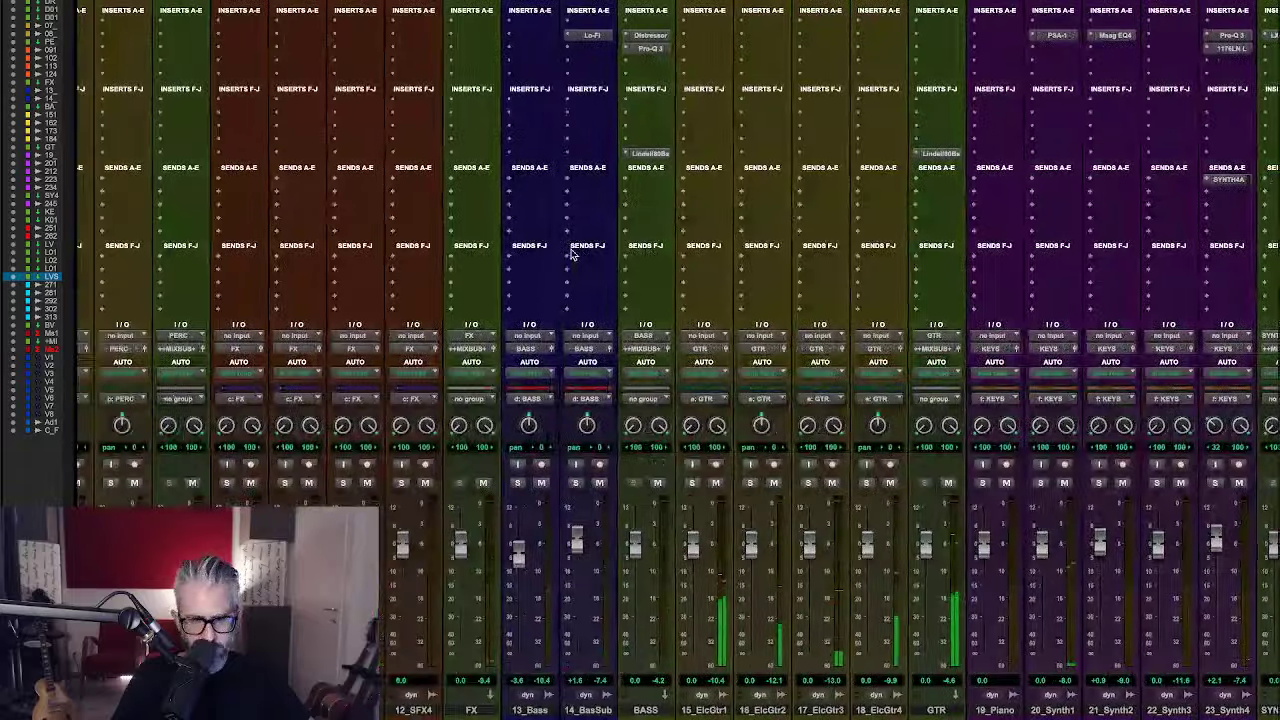
{"action": "scroll", "coordinate": [549, 272], "scroll_direction": "left", "scroll_amount": 5}
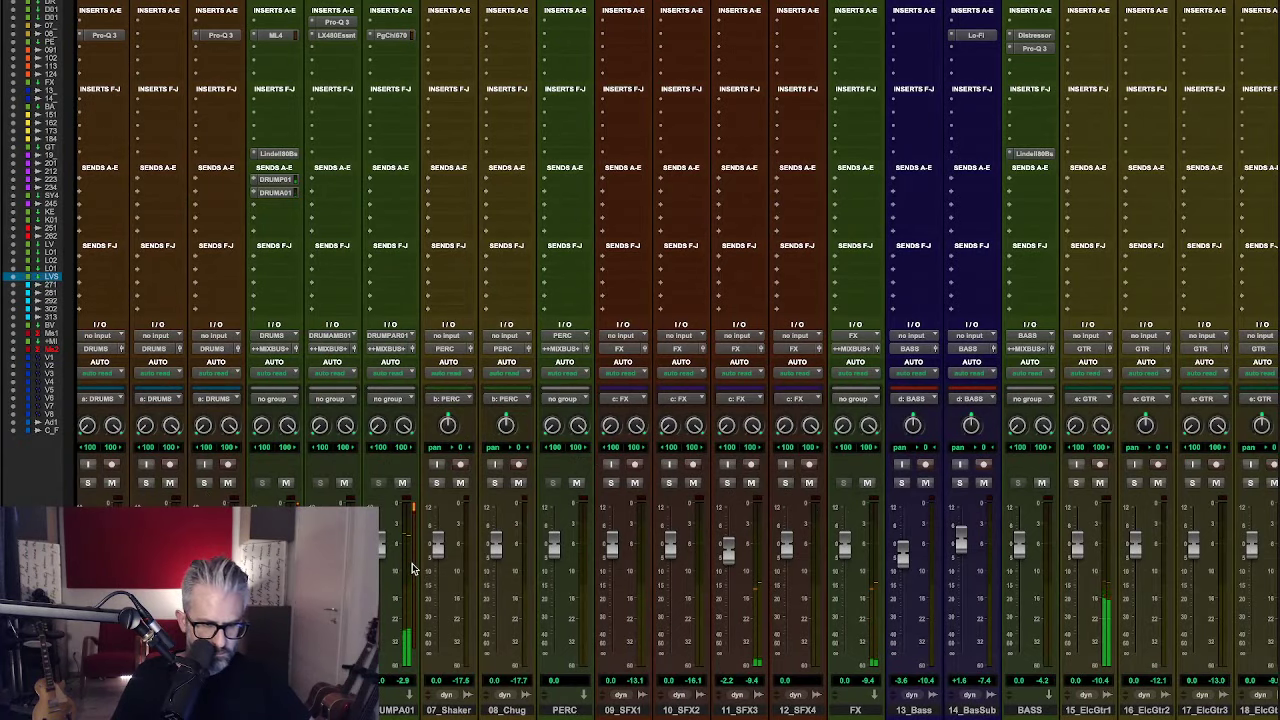
{"action": "scroll", "coordinate": [410, 570], "scroll_direction": "left", "scroll_amount": 2}
{"action": "scroll", "coordinate": [406, 570], "scroll_direction": "right", "scroll_amount": 8}
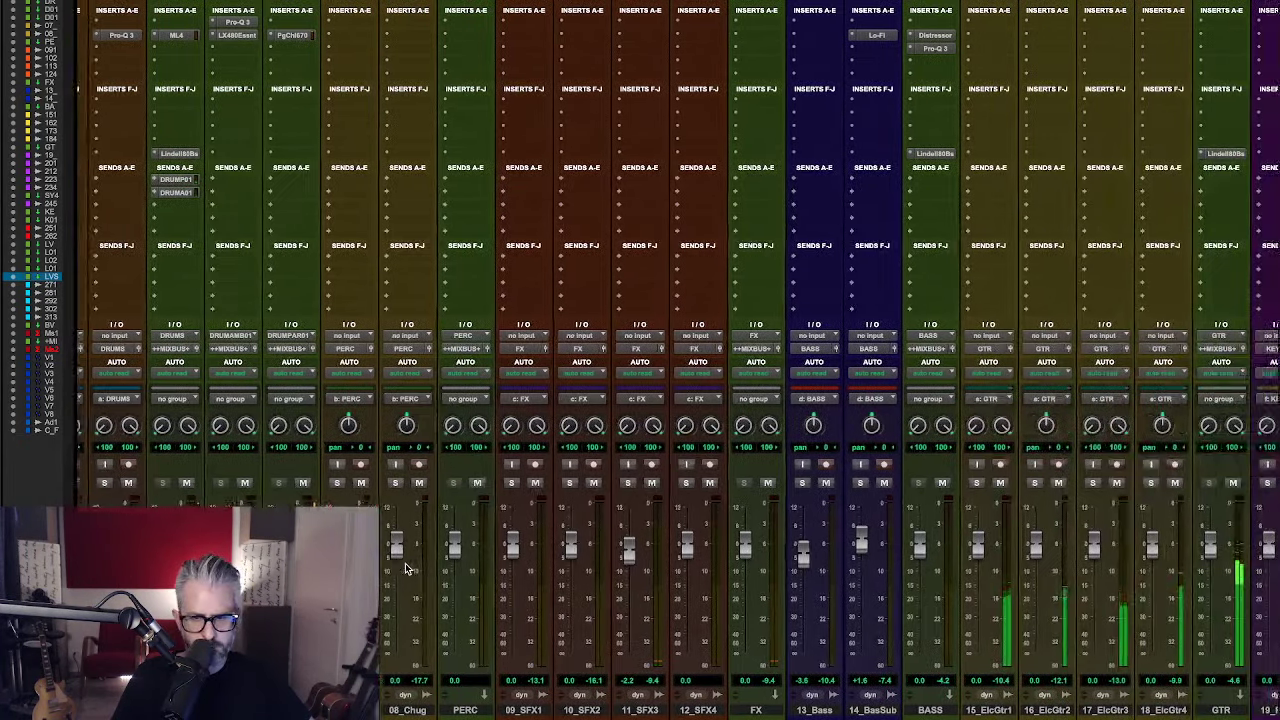
{"action": "scroll", "coordinate": [858, 590], "scroll_direction": "left", "scroll_amount": 4}
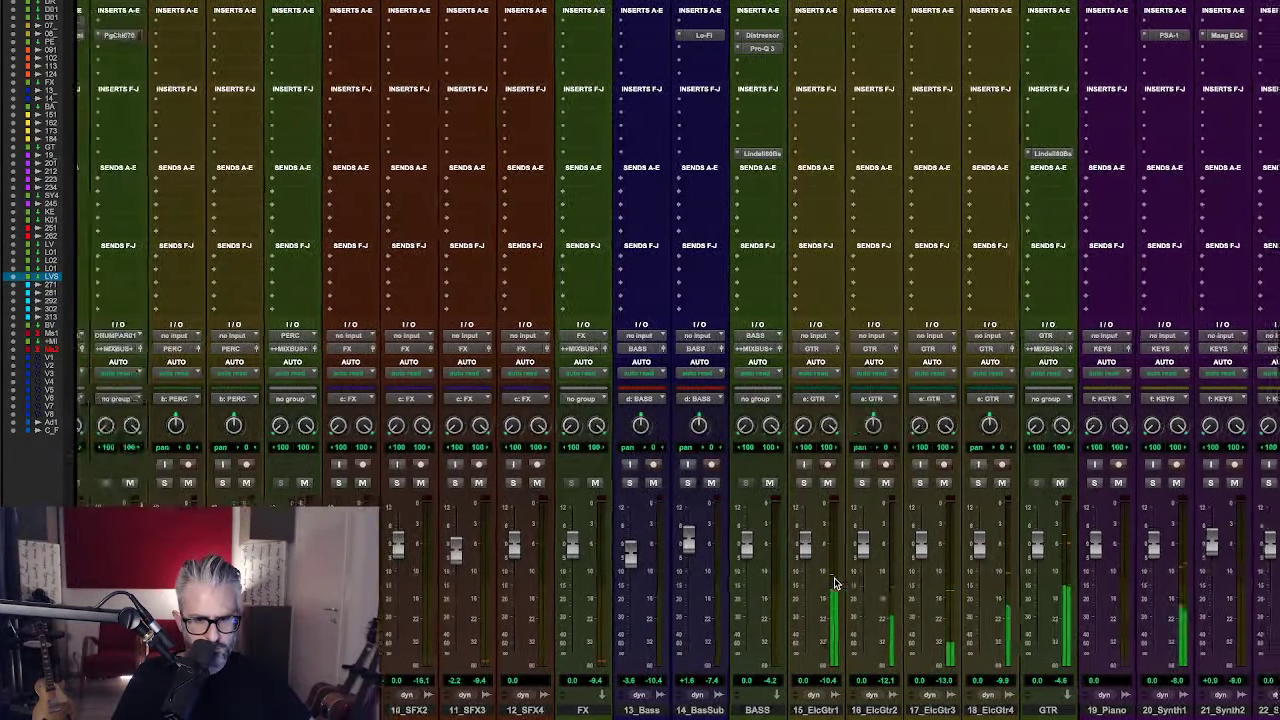
{"action": "scroll", "coordinate": [990, 478], "scroll_direction": "right", "scroll_amount": 1}
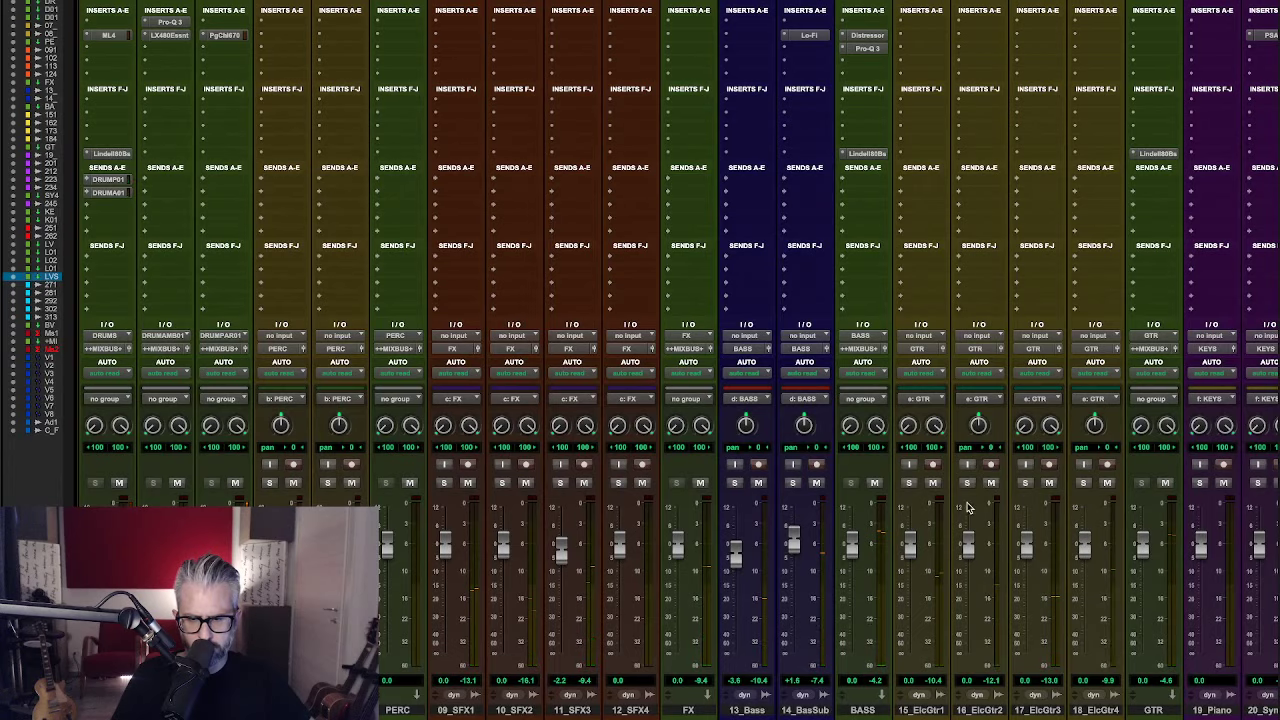
{"action": "left_click", "coordinate": [908, 483]}
{"action": "scroll", "coordinate": [910, 490], "scroll_direction": "right", "scroll_amount": 4}
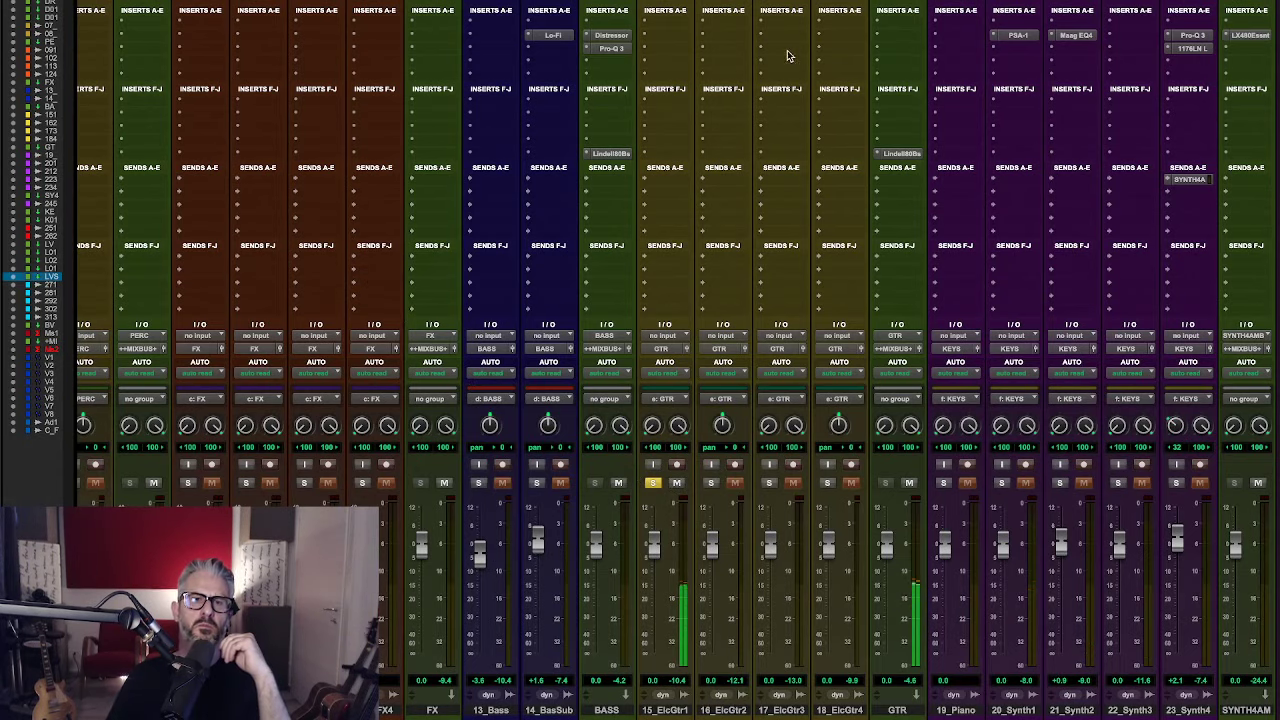
- Insert Smooth Operator in the second insert slot shown empty on 15_ElcGtr1
{"action": "left_click", "coordinate": [674, 36]}
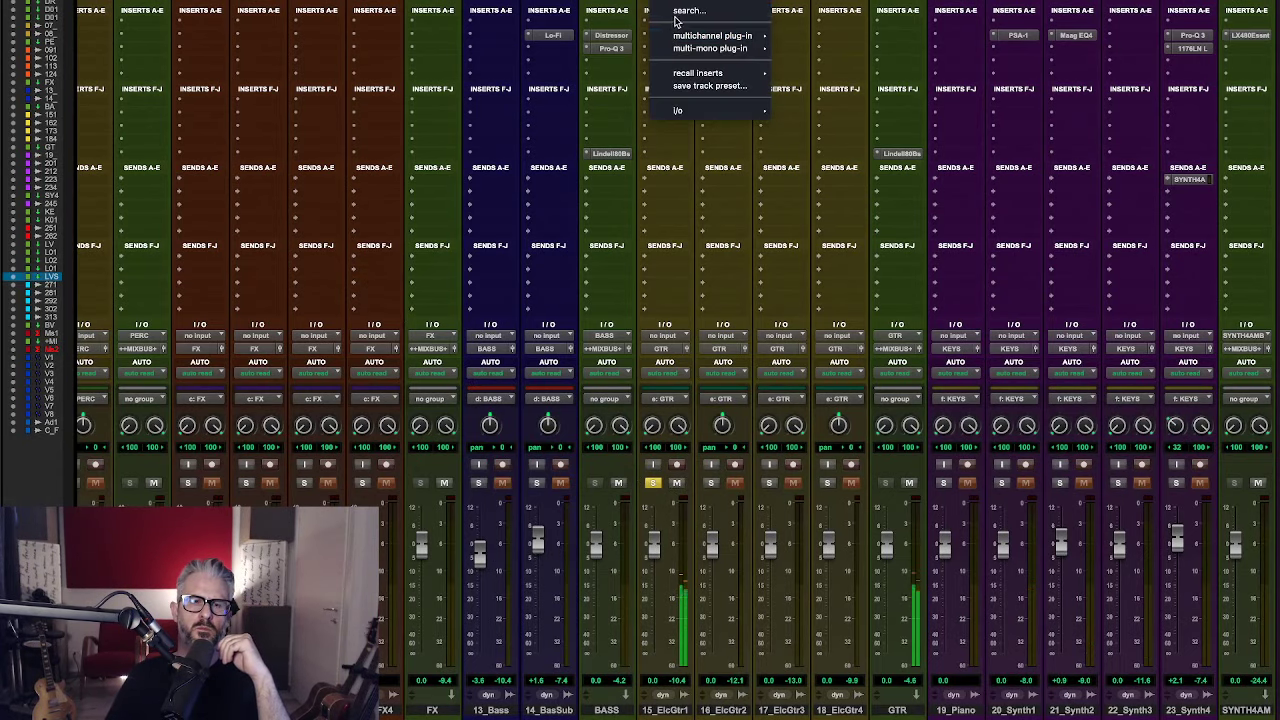
{"action": "left_click", "coordinate": [693, 13]}
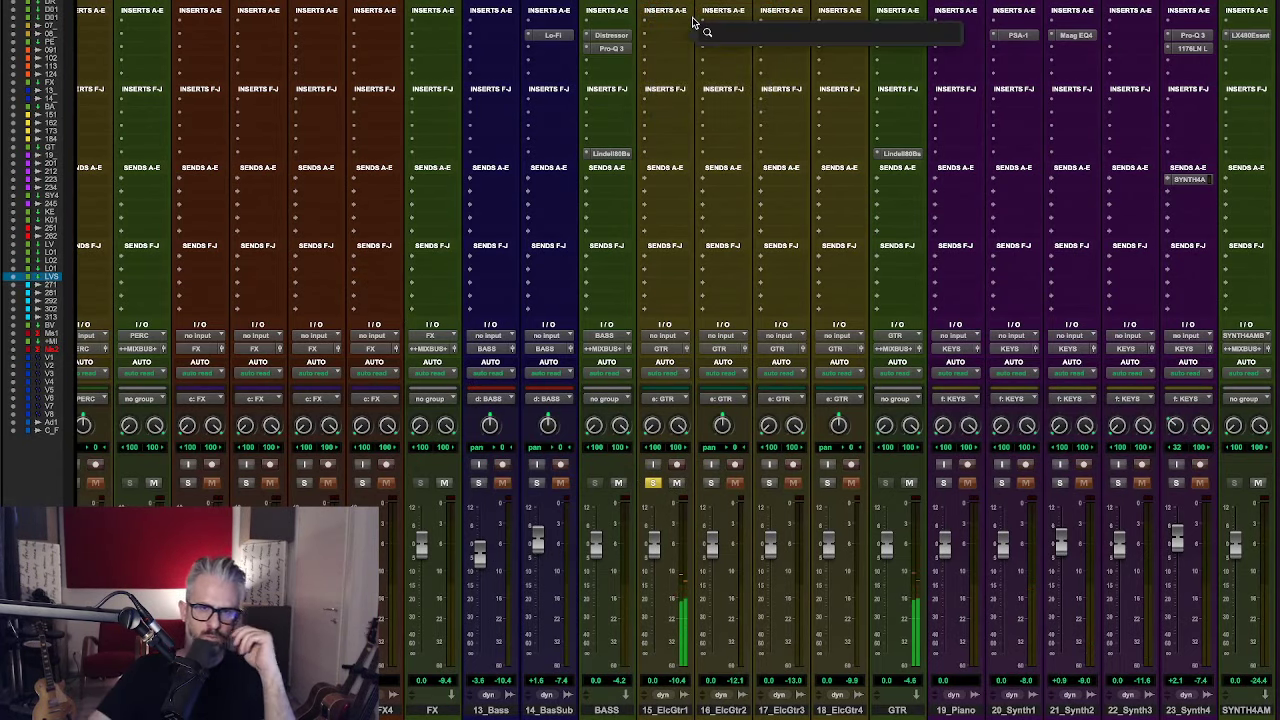
{"action": "type", "text": "smooth"}
{"action": "key", "text": "Return"}
{"action": "key", "text": "space"}
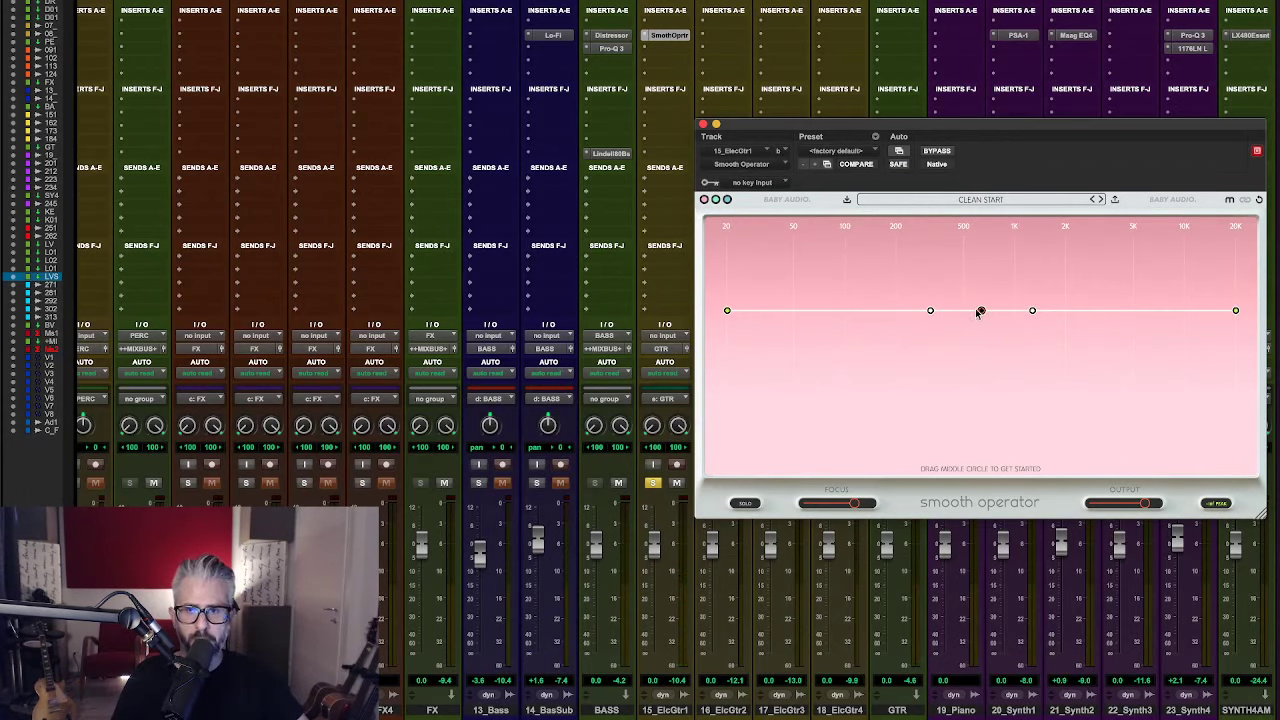
- Lower the overall Smooth Operator threshold on 15_ElcGtr1 to about -37.8 dB and close the plug-in
{"action": "left_click_drag", "start_coordinate": [982, 311], "coordinate": [982, 318]}
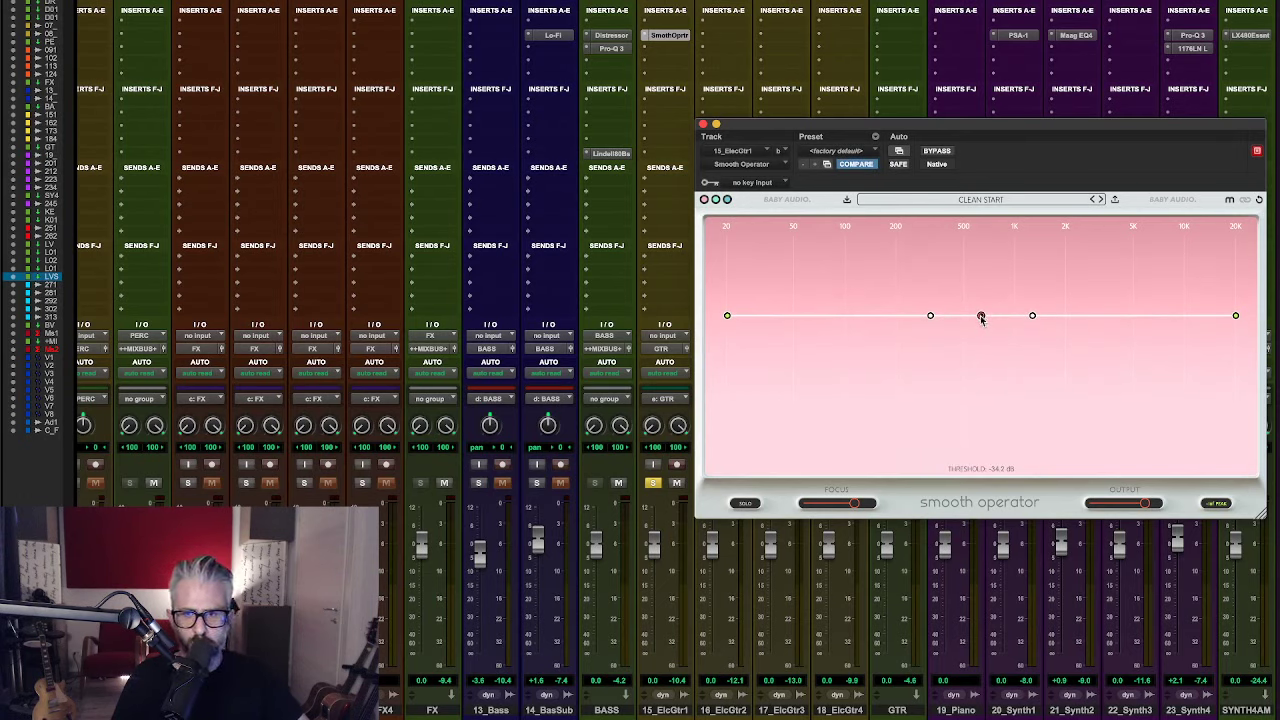
{"action": "left_click_drag", "start_coordinate": [981, 318], "coordinate": [979, 324]}
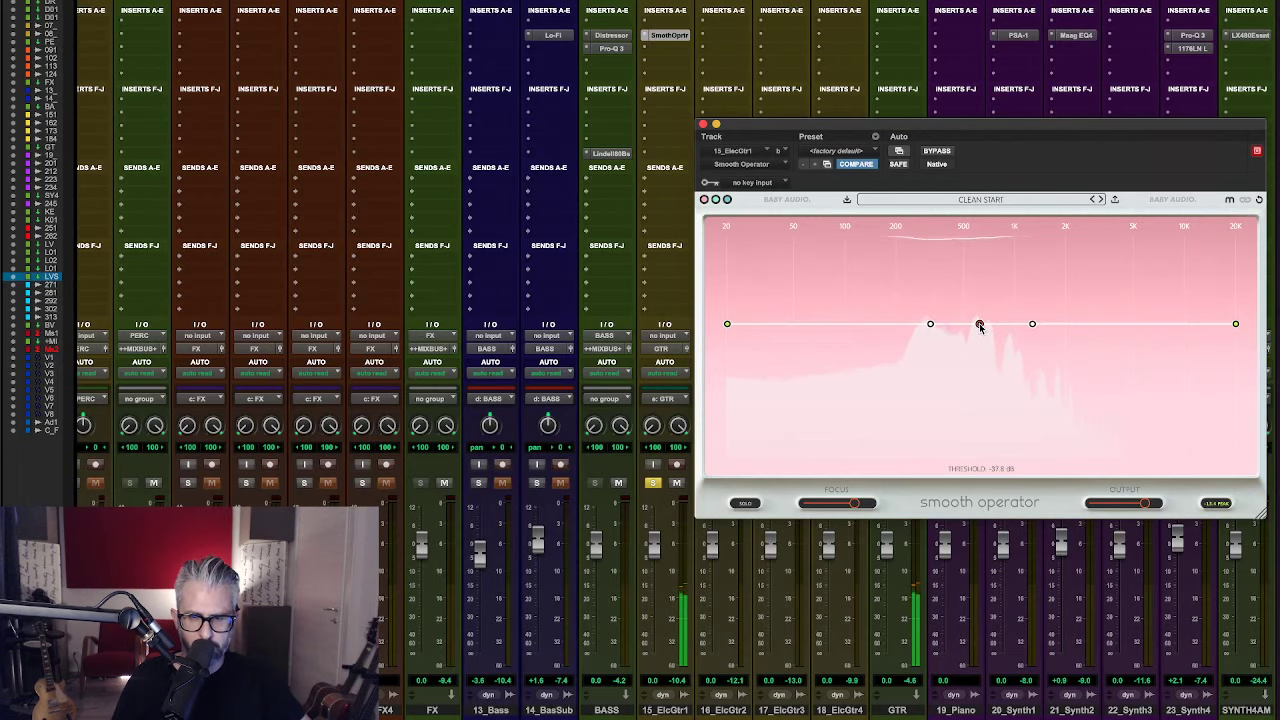
{"action": "left_click", "coordinate": [705, 125]}
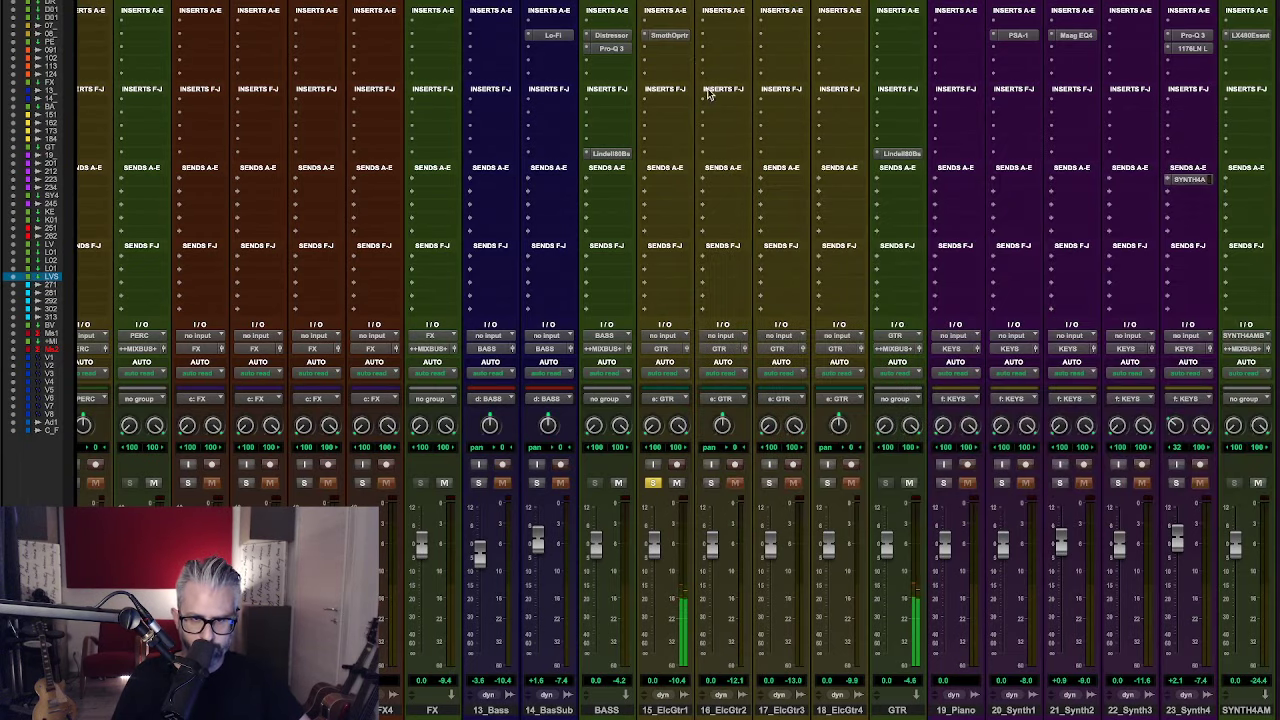
- Insert the stereo UAD UA 1176LN Legacy after Smooth Operator on 15_ElcGtr1 and adjust its attack, comparing the sound against bypass
{"action": "left_click", "coordinate": [704, 34]}
{"action": "type", "text": "1176"}
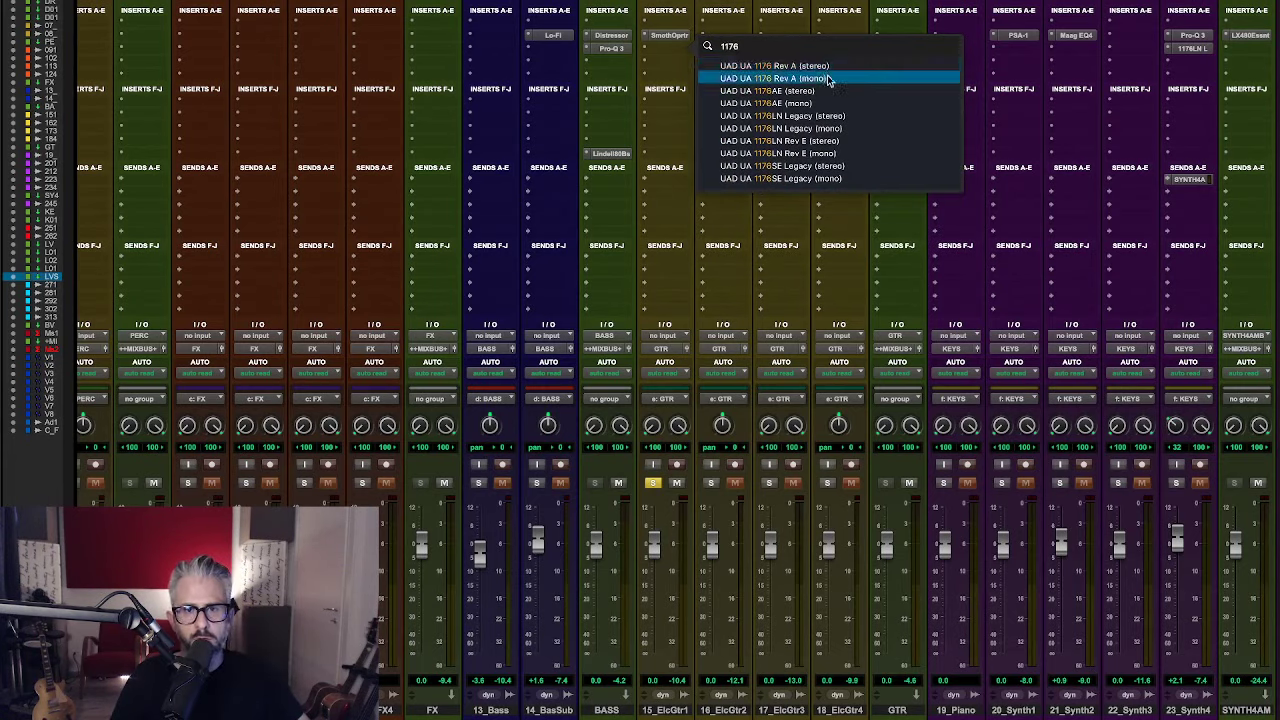
{"action": "left_click", "coordinate": [884, 118]}
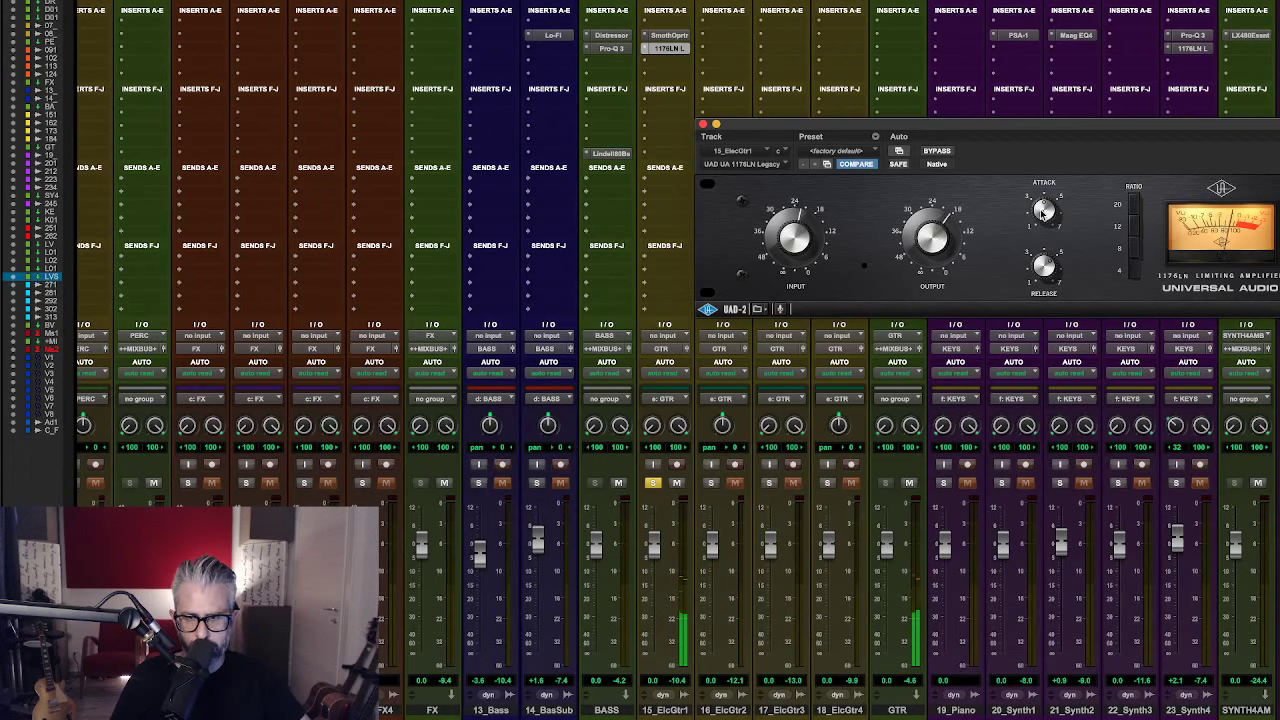
{"action": "left_click_drag", "start_coordinate": [1043, 212], "coordinate": [1033, 228]}
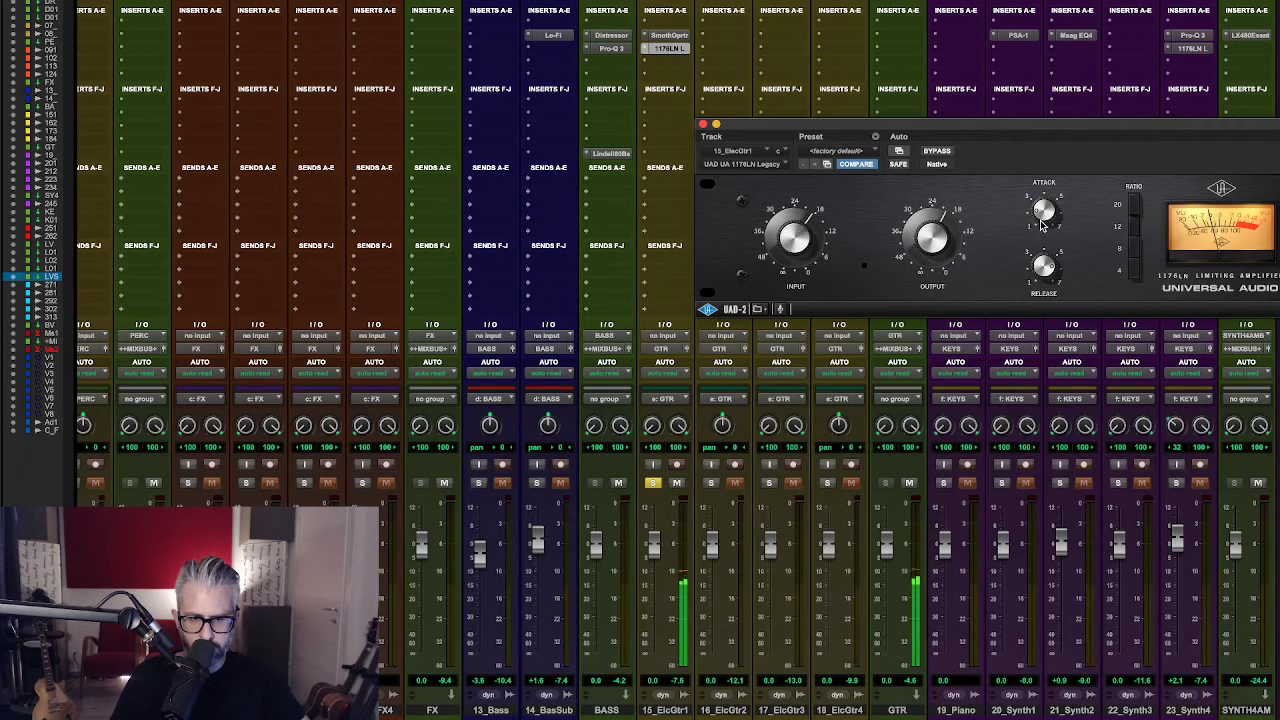
{"action": "left_click", "coordinate": [937, 151]}
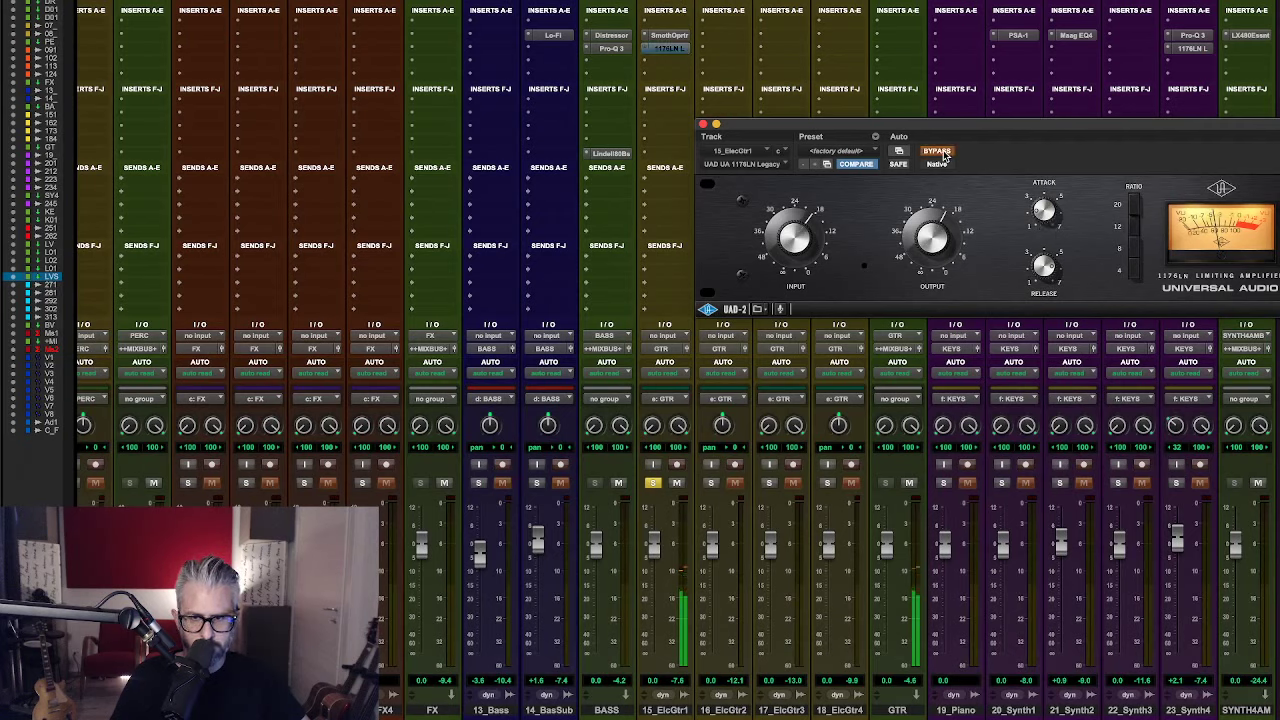
{"action": "left_click", "coordinate": [940, 152]}
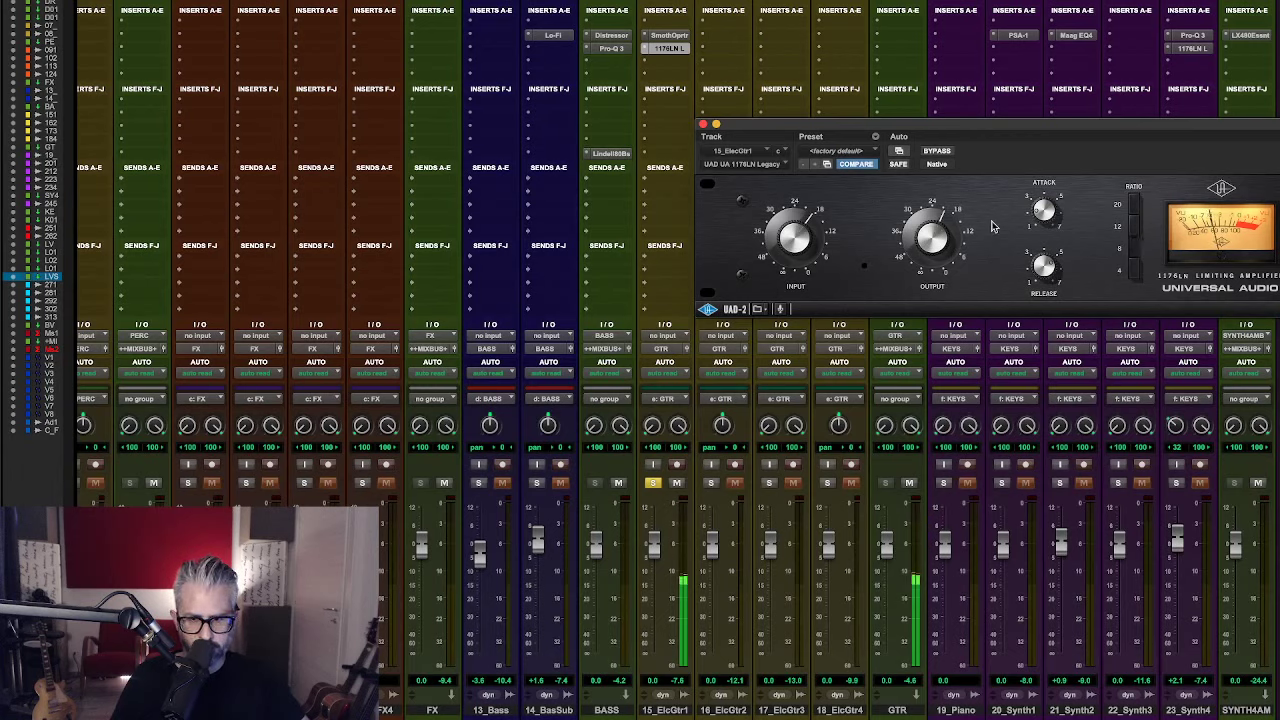
- Unsolo 15_ElcGtr1, then set its right pan to 44 and the left pan of 20_Synth1 to 73
{"action": "left_click", "coordinate": [652, 482]}
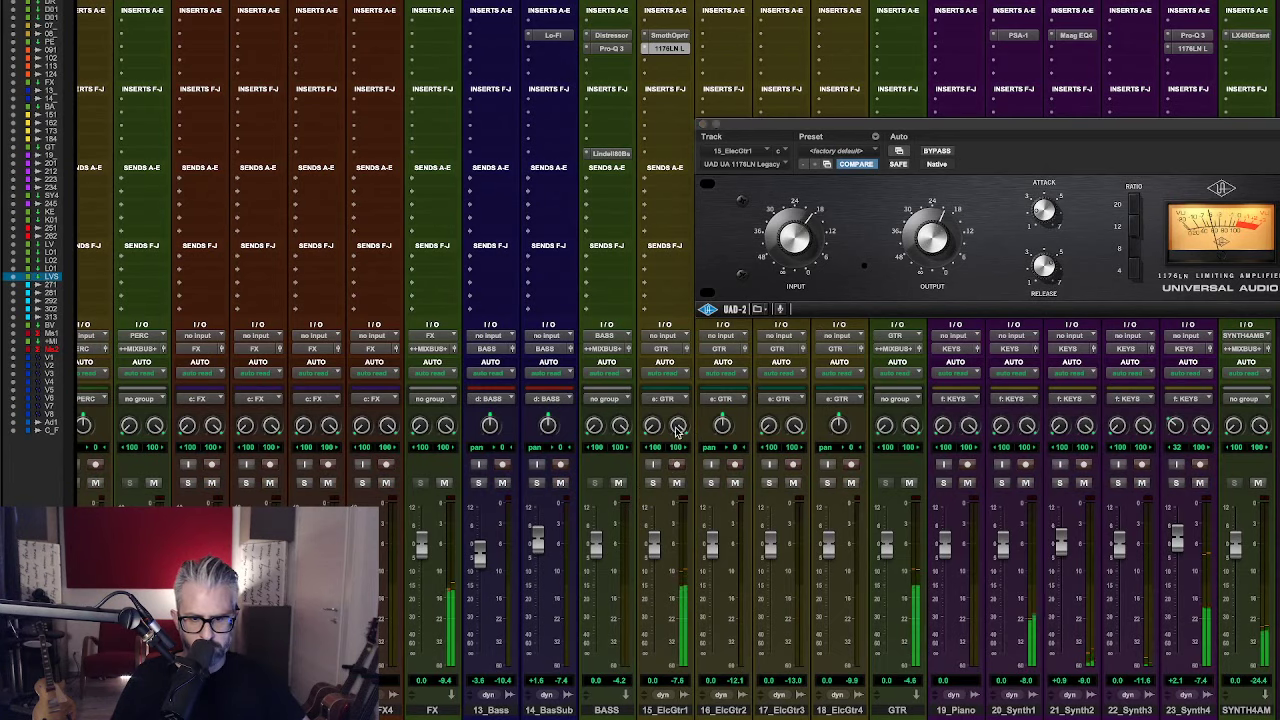
{"action": "left_click_drag", "start_coordinate": [677, 430], "coordinate": [690, 460]}
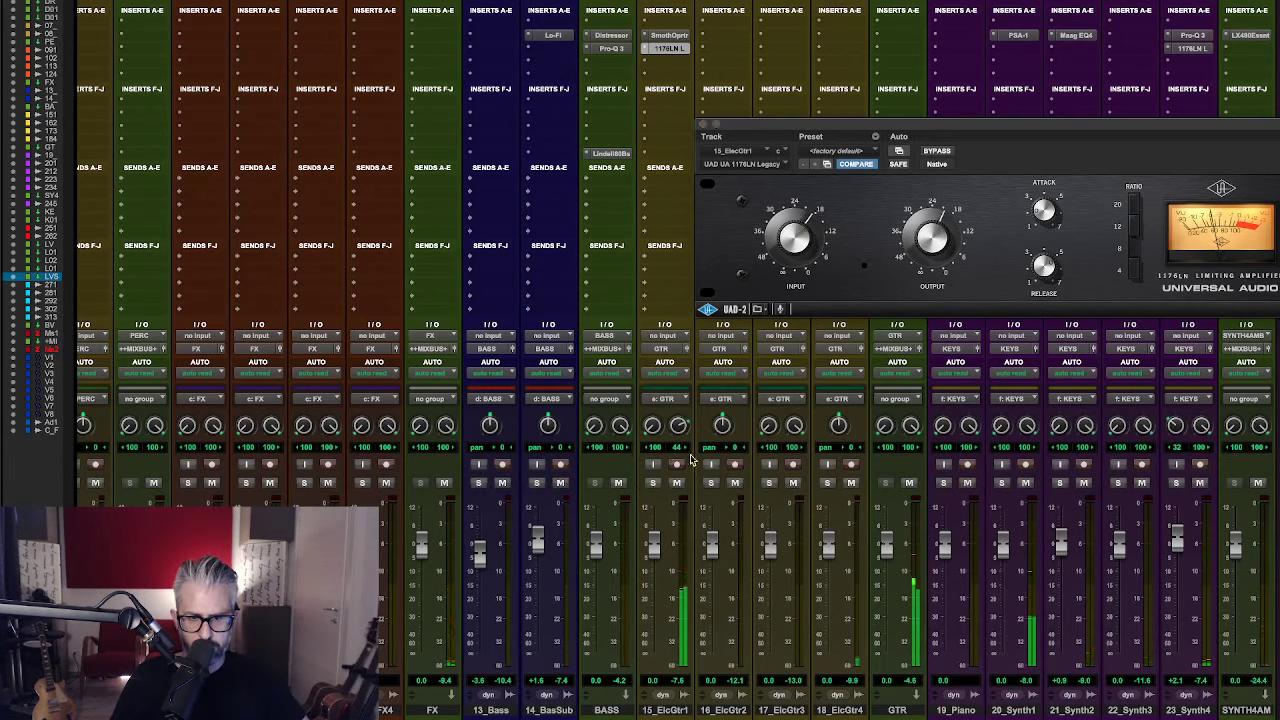
{"action": "scroll", "coordinate": [690, 460], "scroll_direction": "right", "scroll_amount": 5}
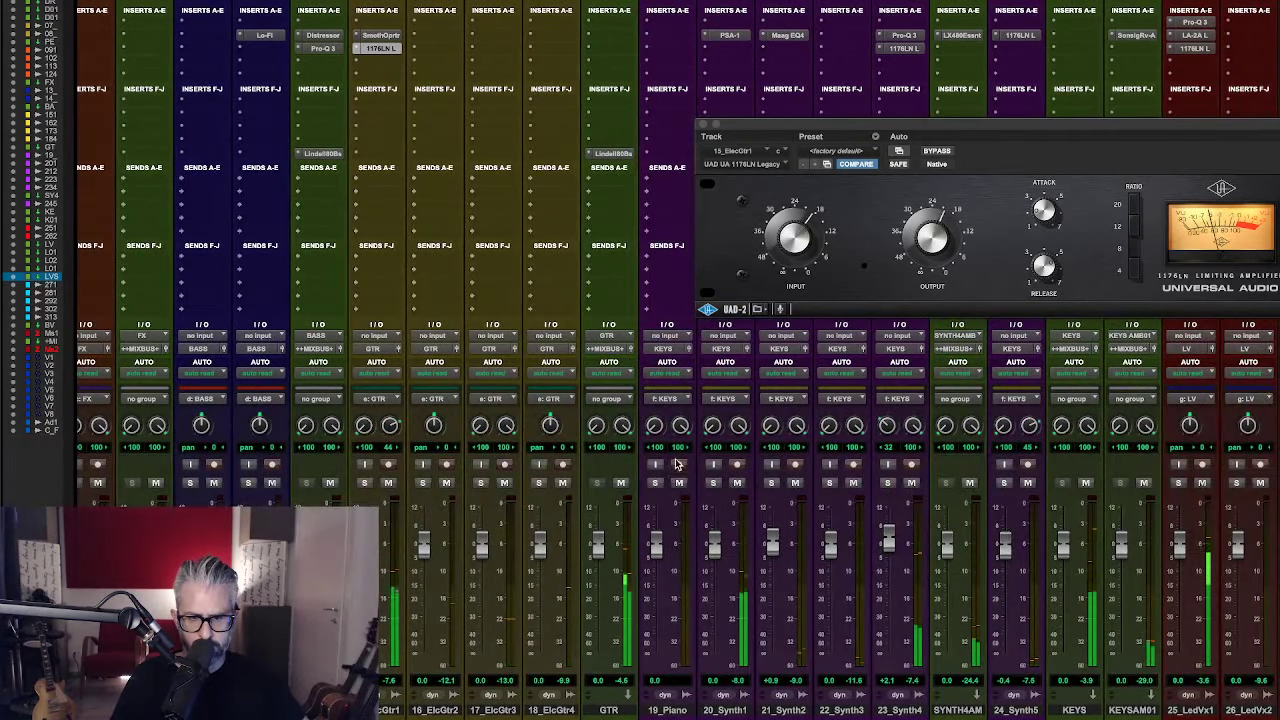
{"action": "left_click_drag", "start_coordinate": [713, 426], "coordinate": [725, 404]}
- Solo 20_Synth1 and 15_ElcGtr1 together and set the guitar's right pan to 28
{"action": "left_click", "coordinate": [713, 483]}
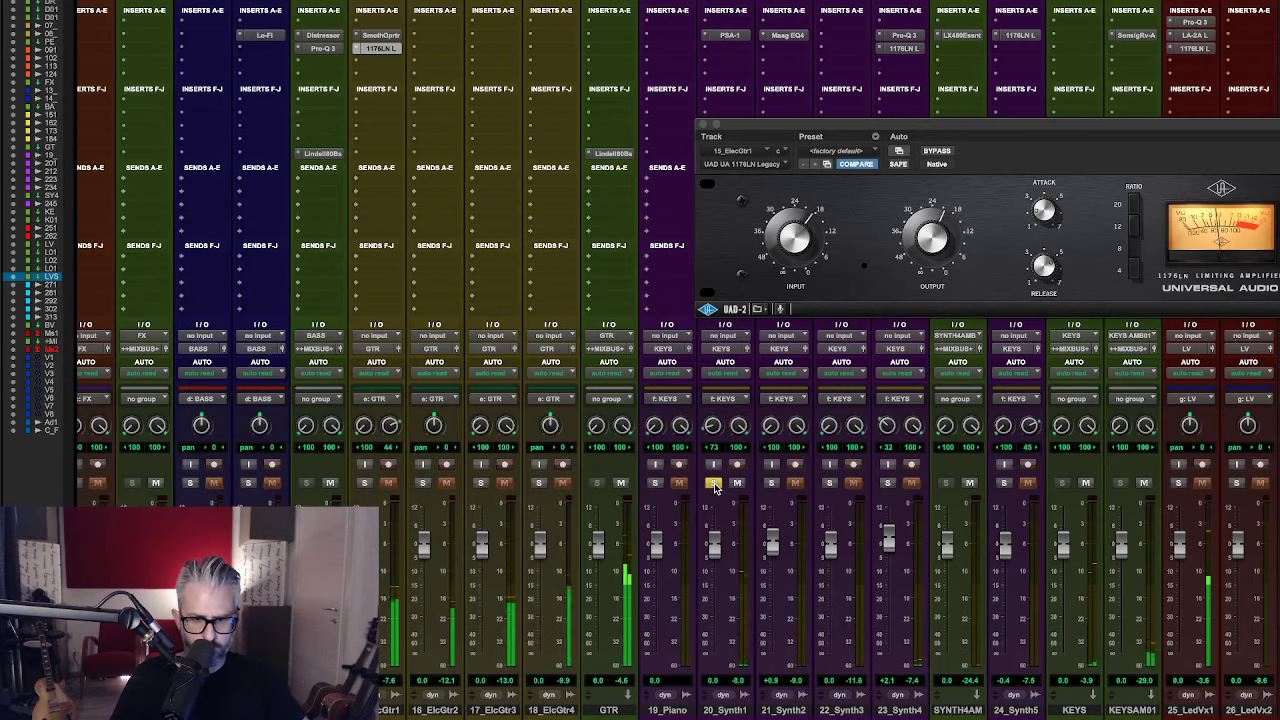
{"action": "left_click", "coordinate": [365, 483]}
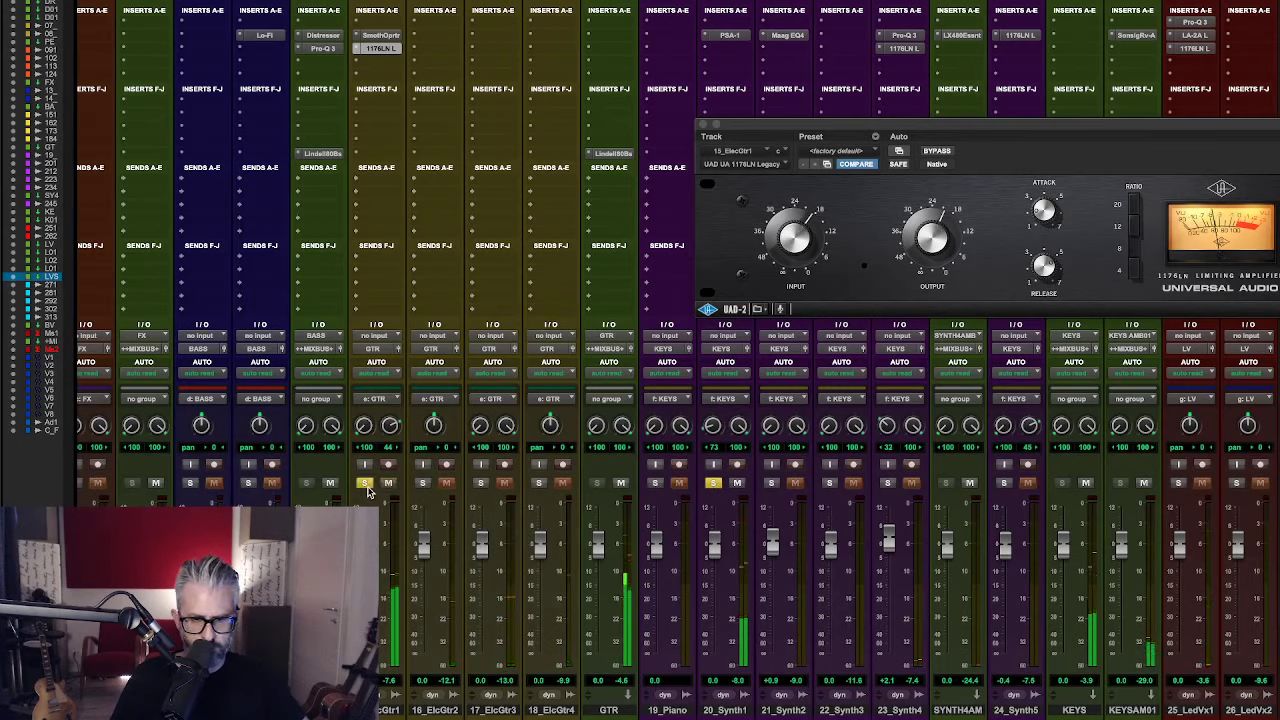
{"action": "left_click_drag", "start_coordinate": [389, 430], "coordinate": [389, 440]}
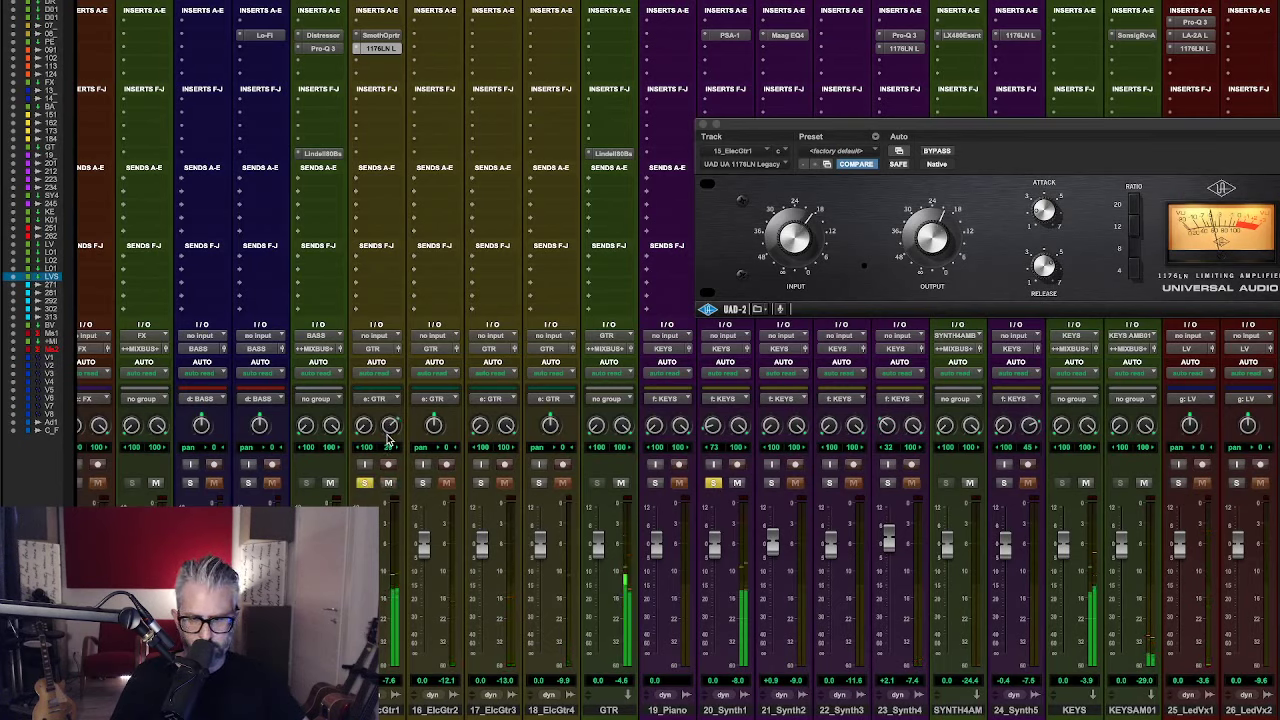
{"action": "key", "text": "space"}
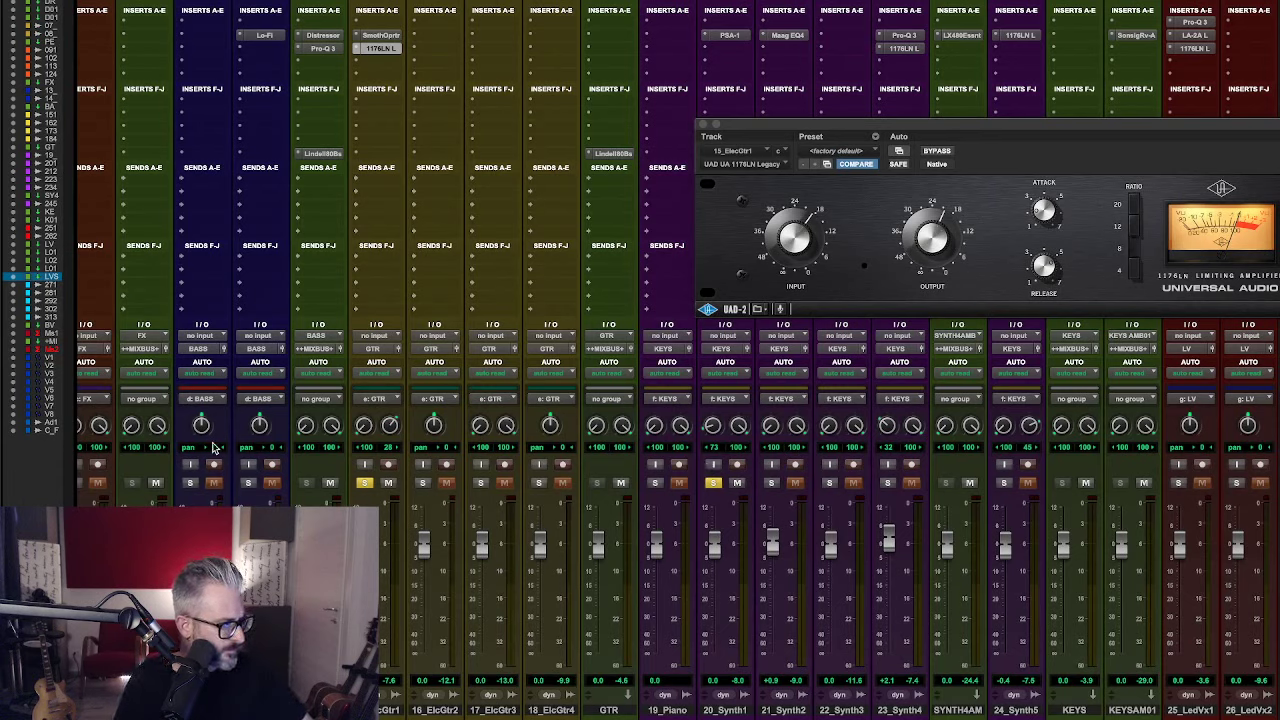
{"action": "key", "text": "space"}
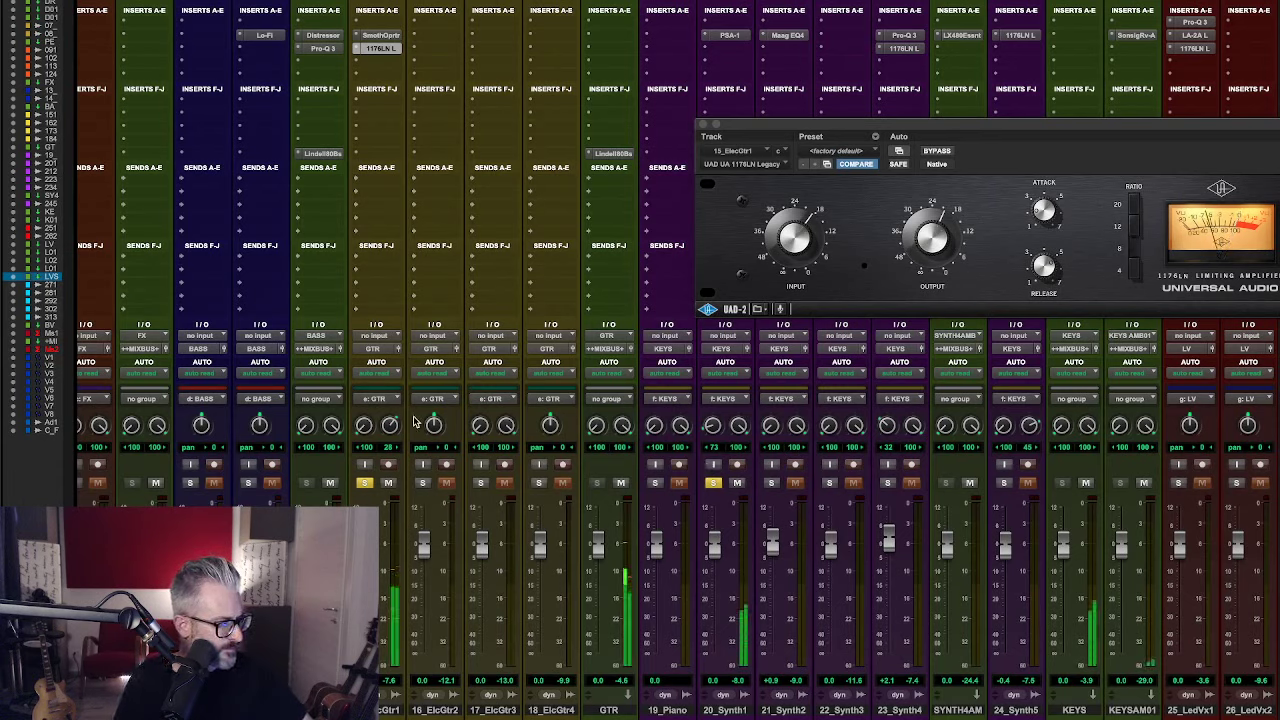
- Insert the stereo FabFilter Pro-Q 3 after the 1176LN on 15_ElcGtr1
{"action": "left_click", "coordinate": [388, 36]}
{"action": "left_click", "coordinate": [381, 36]}
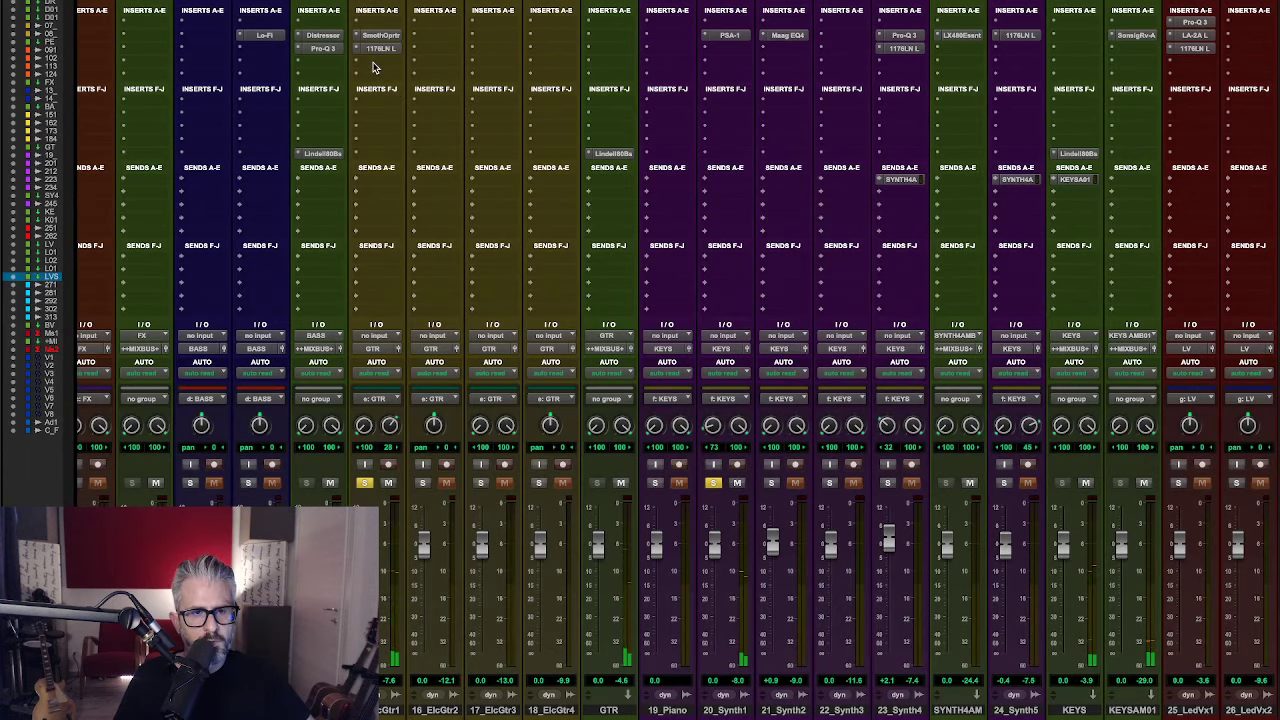
{"action": "left_click", "coordinate": [372, 67]}
{"action": "type", "text": "q"}
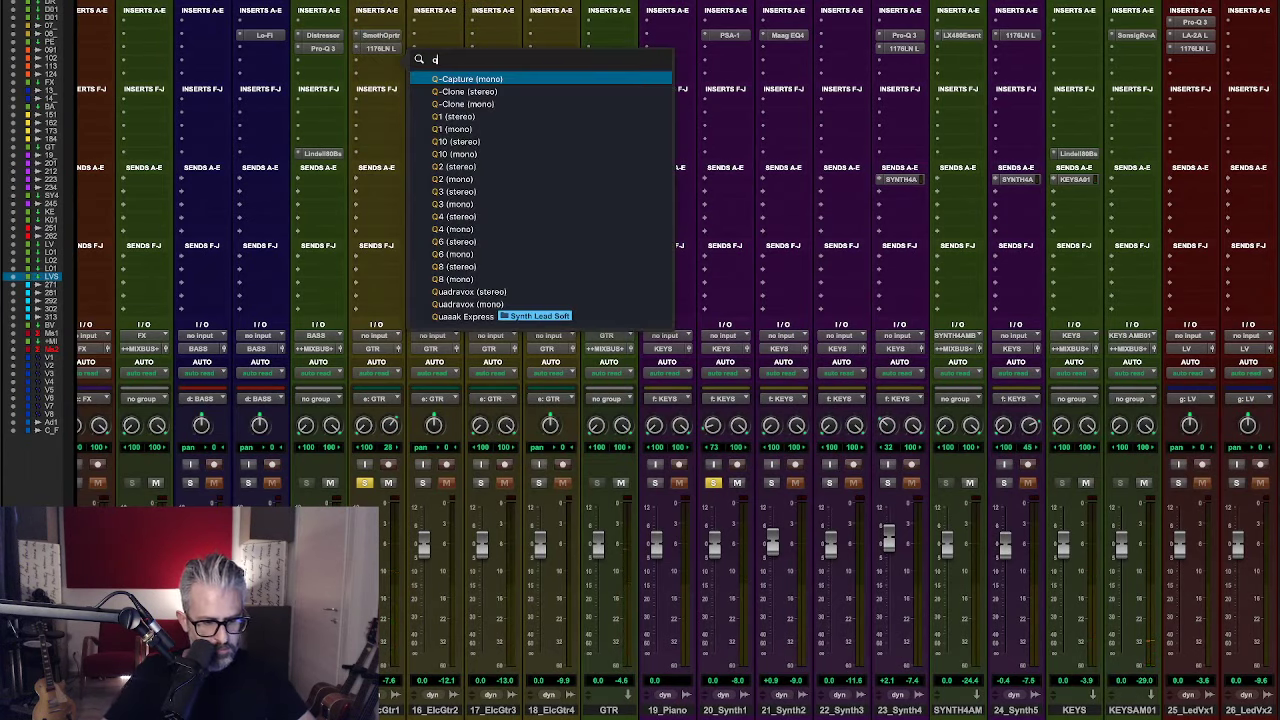
{"action": "type", "text": " 3"}
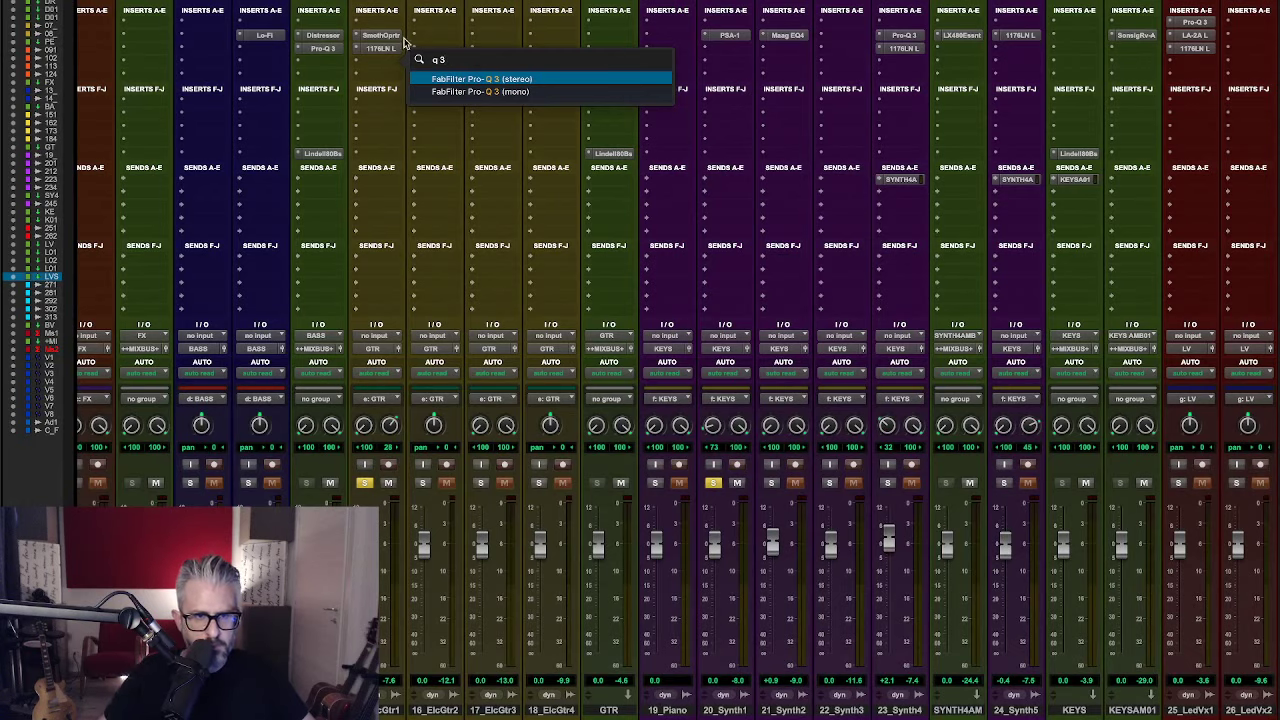
{"action": "left_click", "coordinate": [445, 79]}
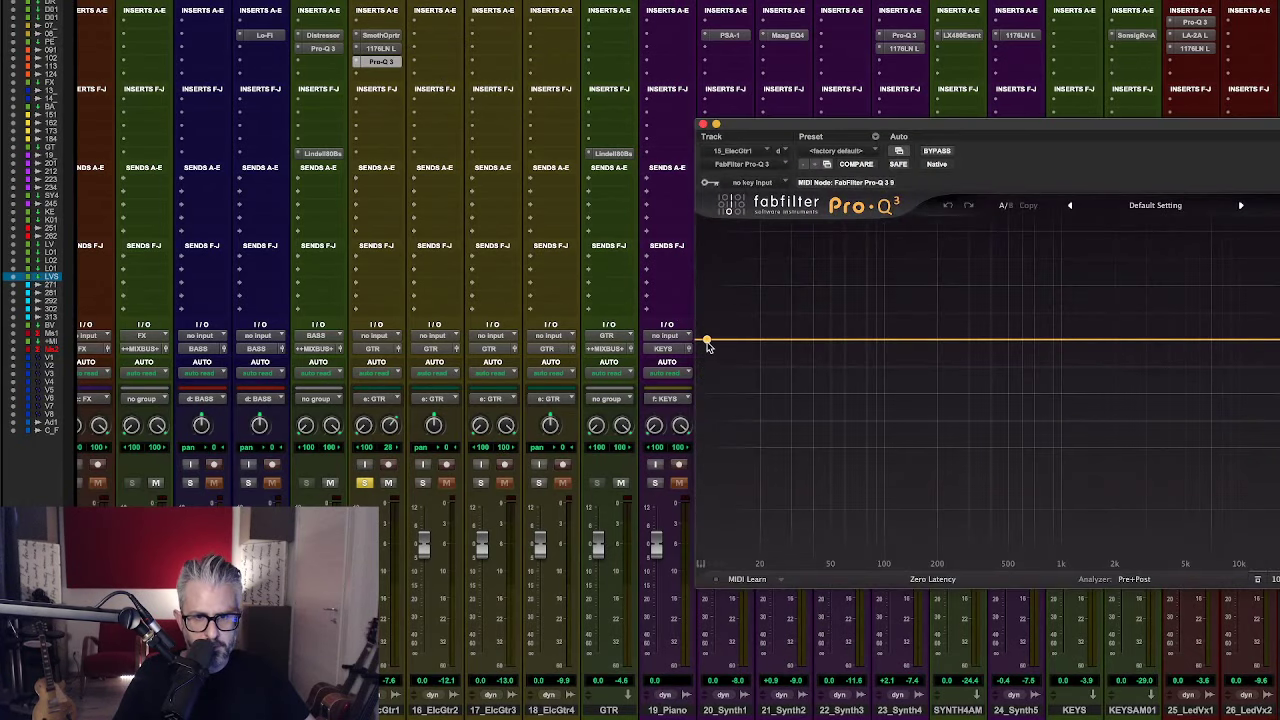
- Add a 12 dB/oct low cut at about 86.7 Hz to the guitar's Pro-Q 3 and return to the full mix by clearing the solos
{"action": "left_click", "coordinate": [708, 342]}
{"action": "left_click_drag", "start_coordinate": [708, 342], "coordinate": [871, 349]}
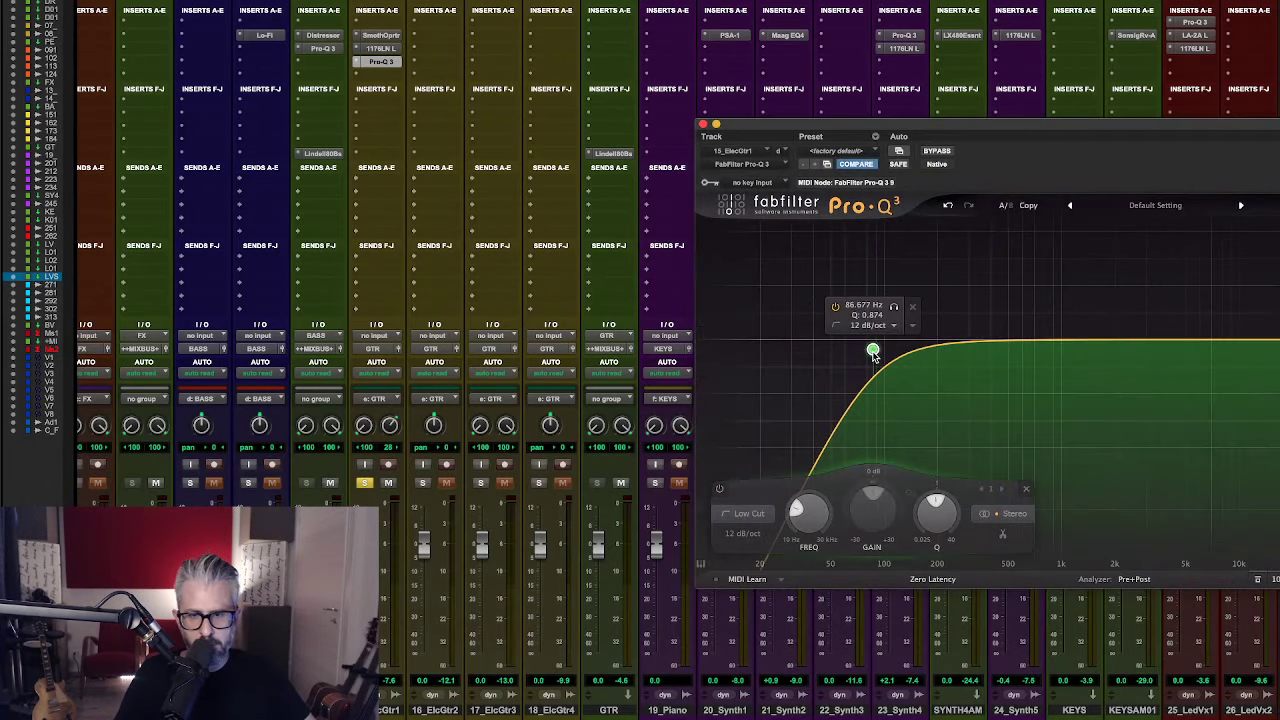
{"action": "key", "text": "space"}
{"action": "left_click", "coordinate": [703, 124]}
{"action": "left_click", "coordinate": [365, 483]}
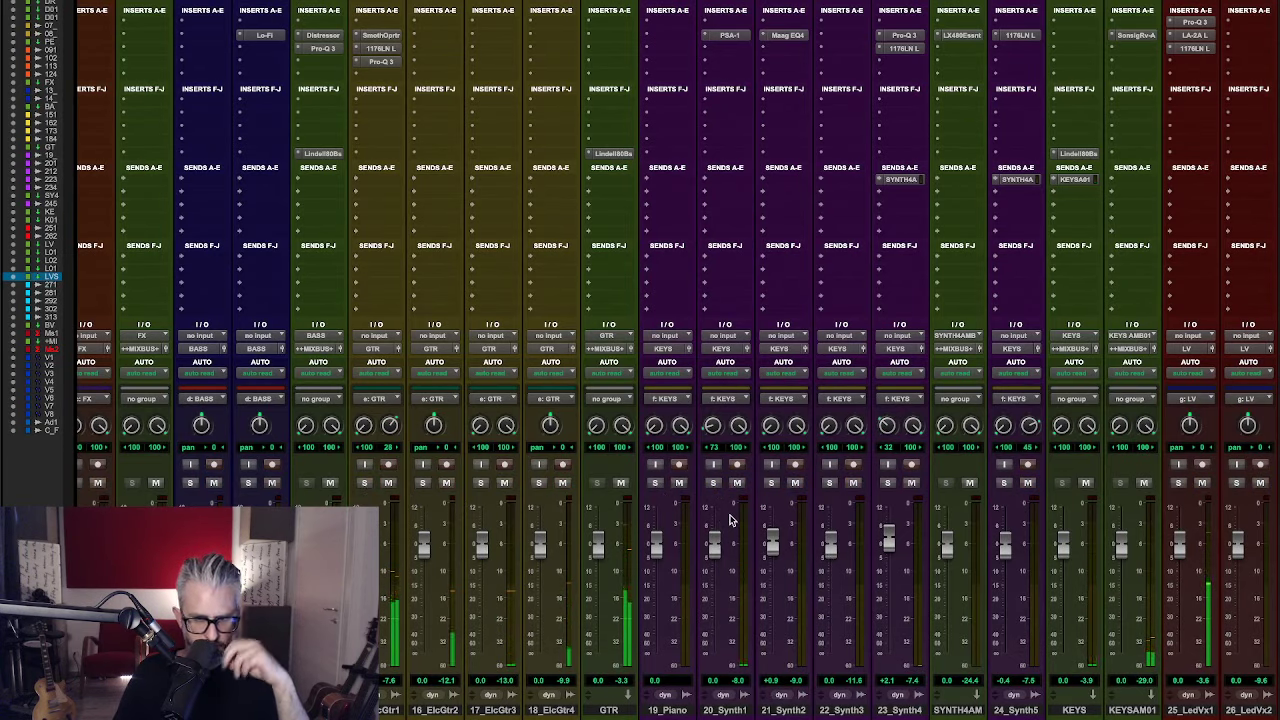
- Raise the LV send to LV REV 02 and open the LV send to LV REV 01
{"action": "scroll", "coordinate": [537, 111], "scroll_direction": "right", "scroll_amount": 10}
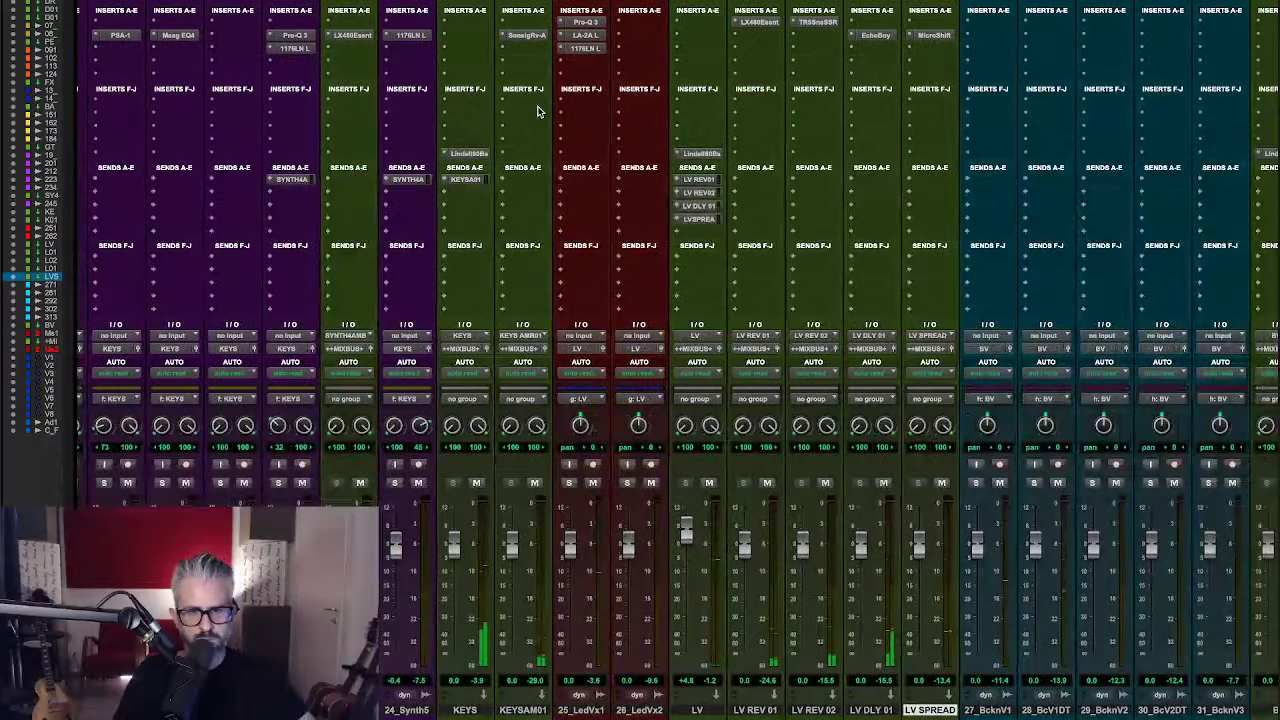
{"action": "left_click", "coordinate": [698, 192]}
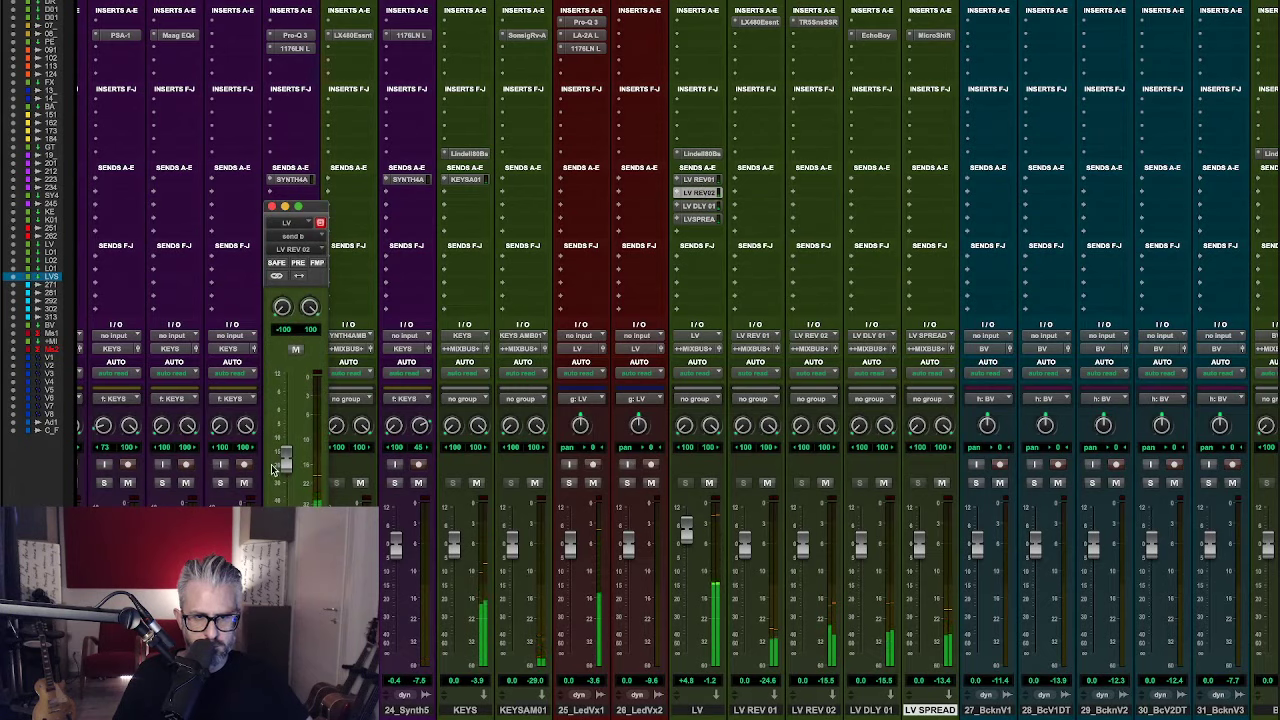
{"action": "left_click_drag", "start_coordinate": [284, 462], "coordinate": [305, 445]}
{"action": "left_click", "coordinate": [698, 181]}
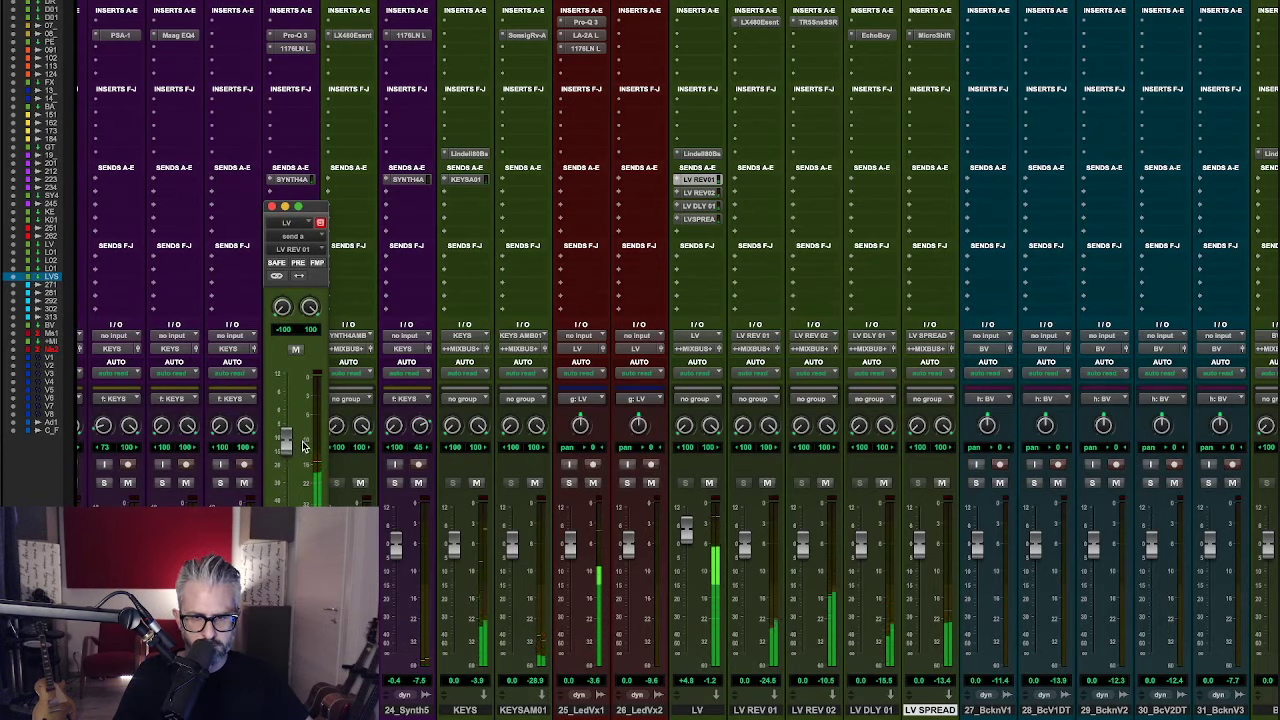
- Create a mono aux input named LV SLAP, next to the current track, as the destination of a new send on LV
{"action": "key", "text": "super+shift+n"}
{"action": "type", "text": "LV SLAP"}
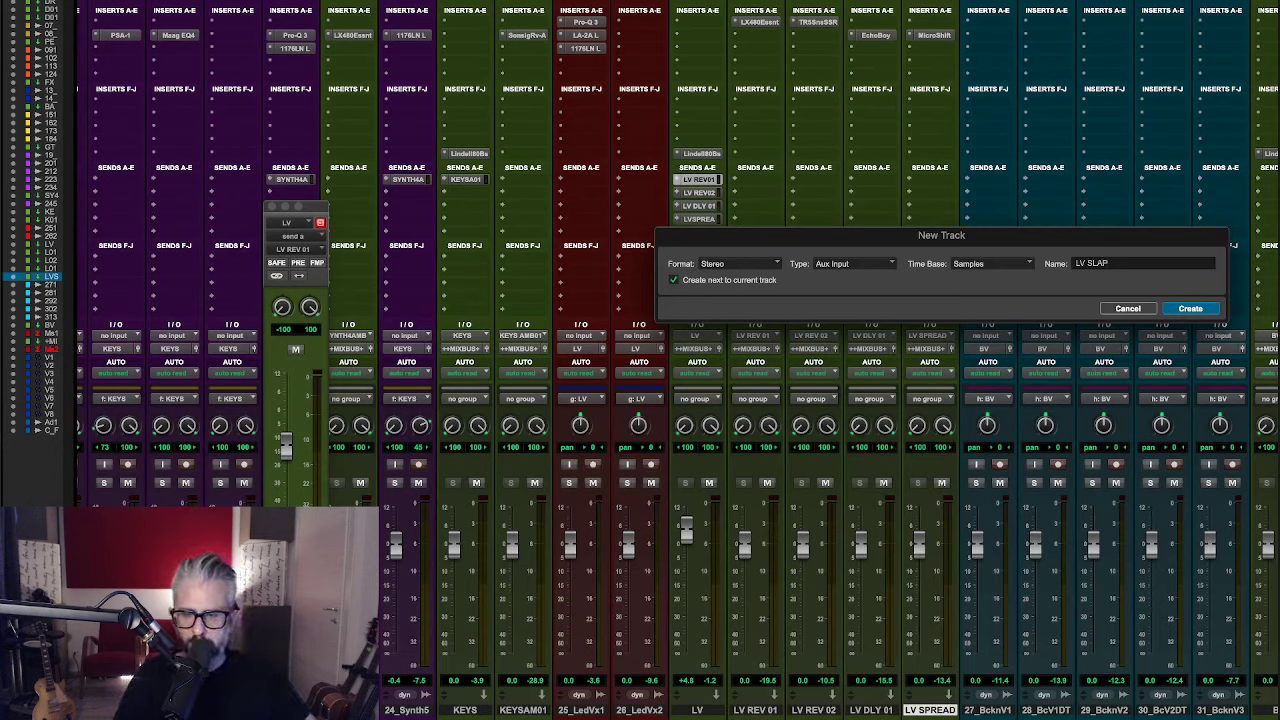
{"action": "left_click", "coordinate": [738, 263]}
{"action": "left_click", "coordinate": [720, 249]}
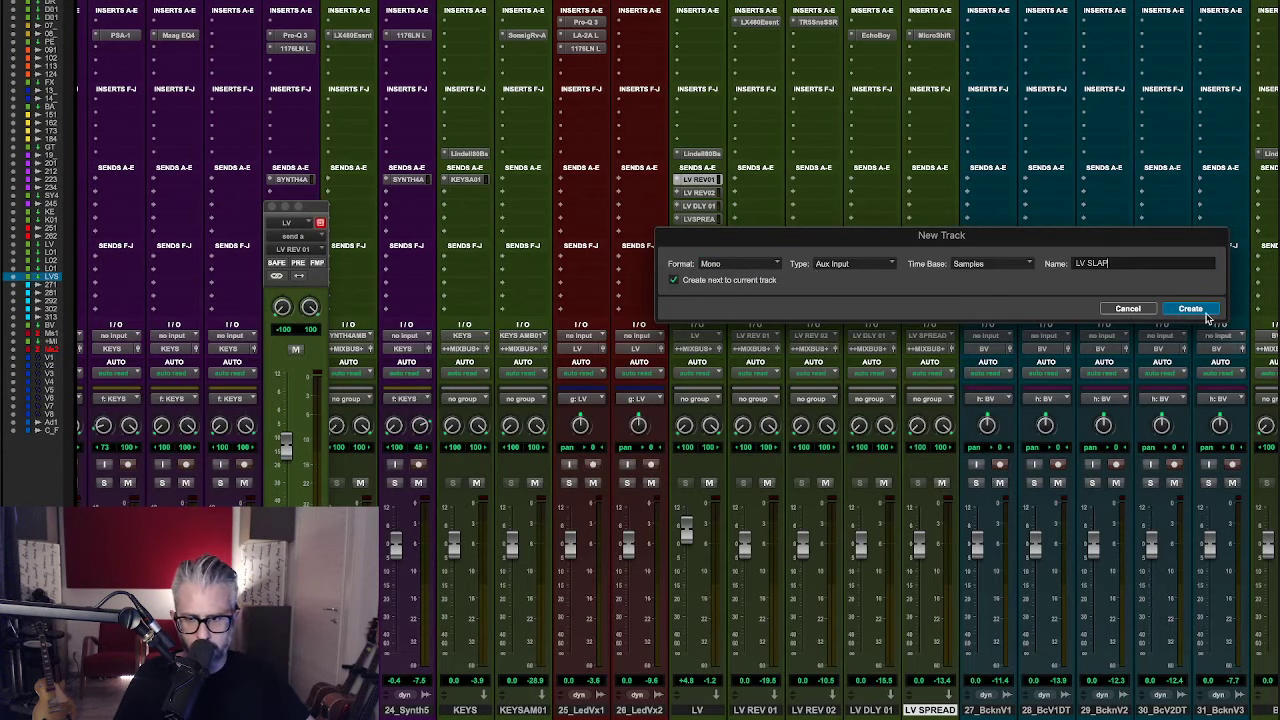
{"action": "left_click", "coordinate": [1193, 310]}
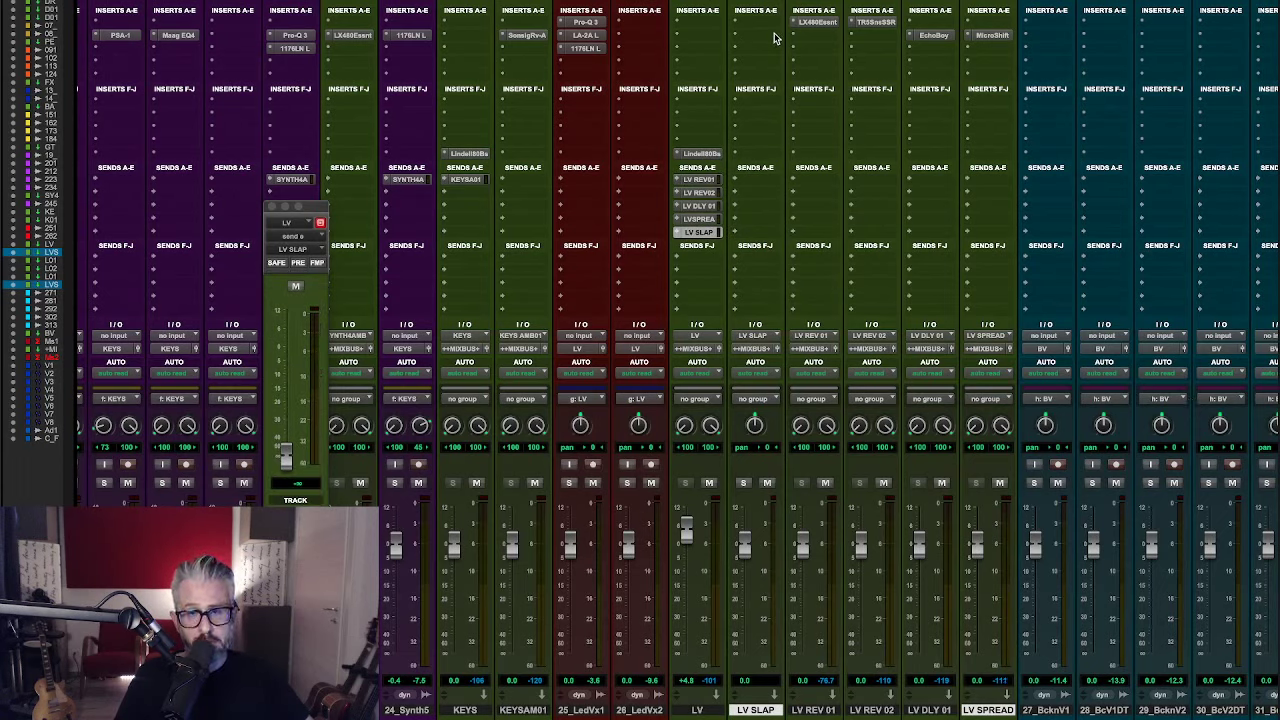
- Insert the H-Delay plug-in on the LV SLAP track
{"action": "left_click", "coordinate": [770, 37]}
{"action": "left_click", "coordinate": [782, 12]}
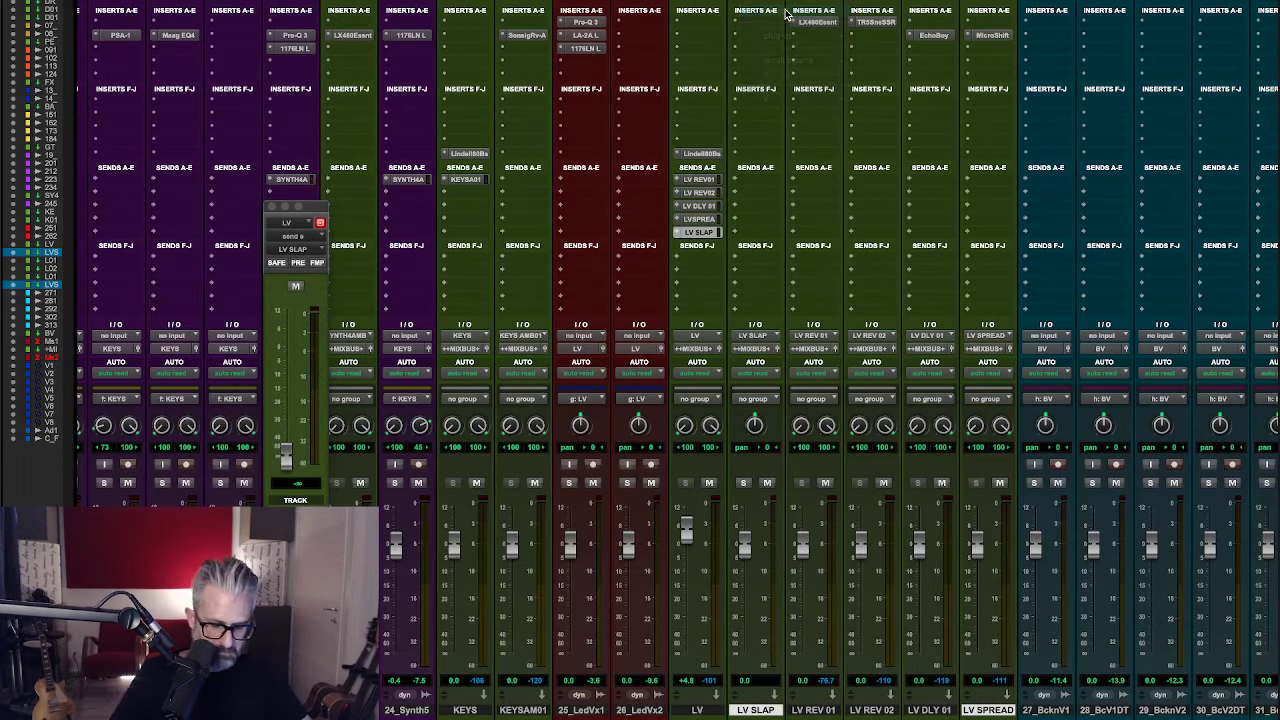
{"action": "type", "text": "H-delay"}
{"action": "key", "text": "Return"}
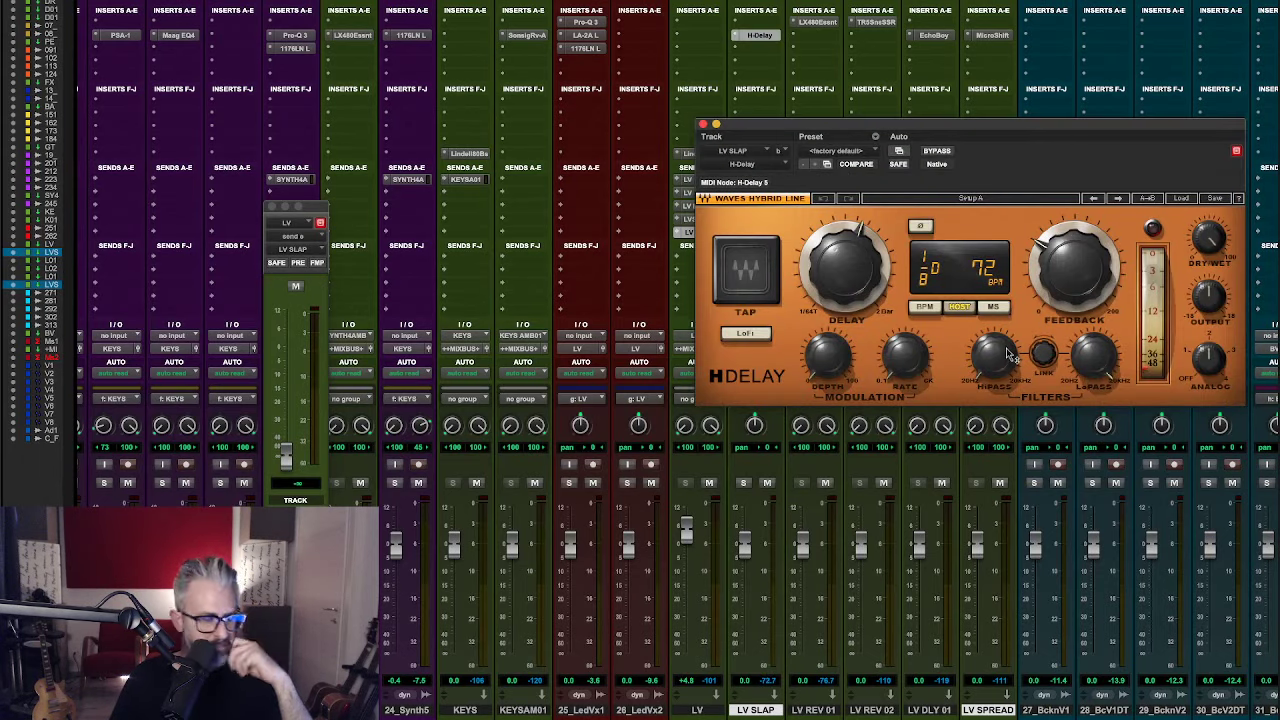
- Set H-Delay to millisecond mode with a 72 ms delay, lower the feedback, raise the high-pass filter and lower the low-pass filter
{"action": "mouse_move", "coordinate": [1008, 351]}
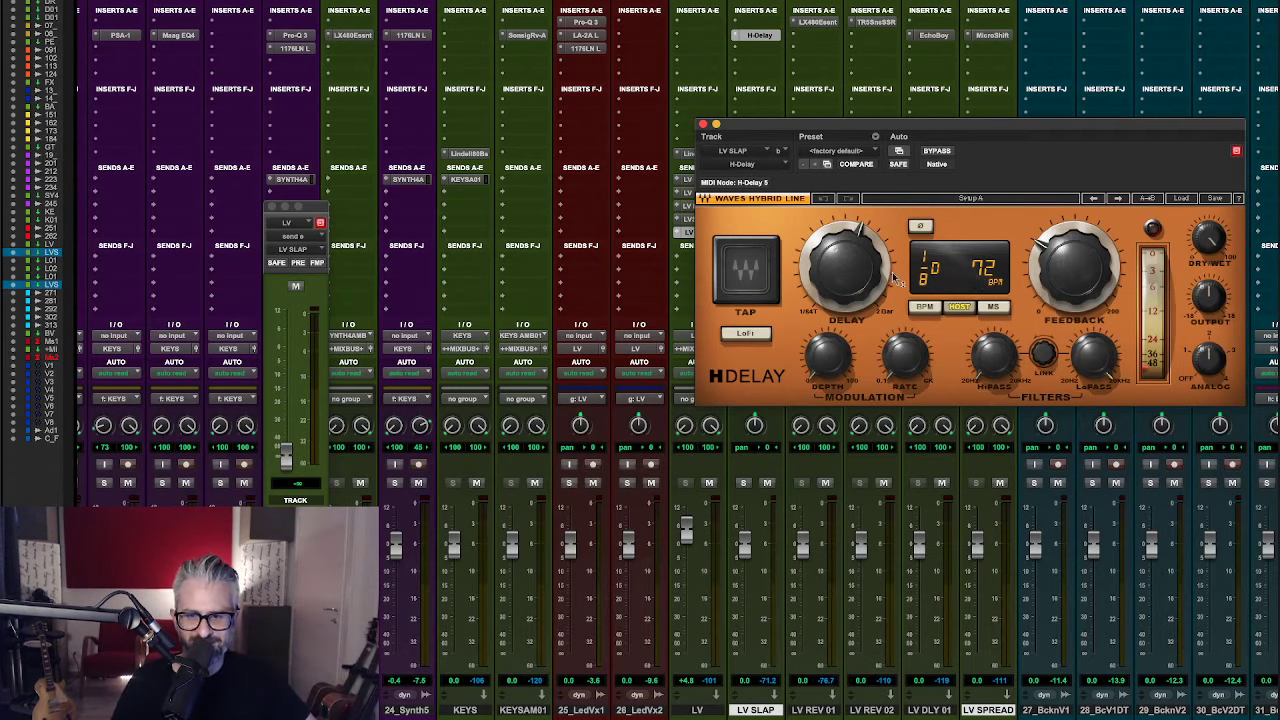
{"action": "left_click", "coordinate": [993, 306]}
{"action": "left_click_drag", "start_coordinate": [846, 278], "coordinate": [846, 317]}
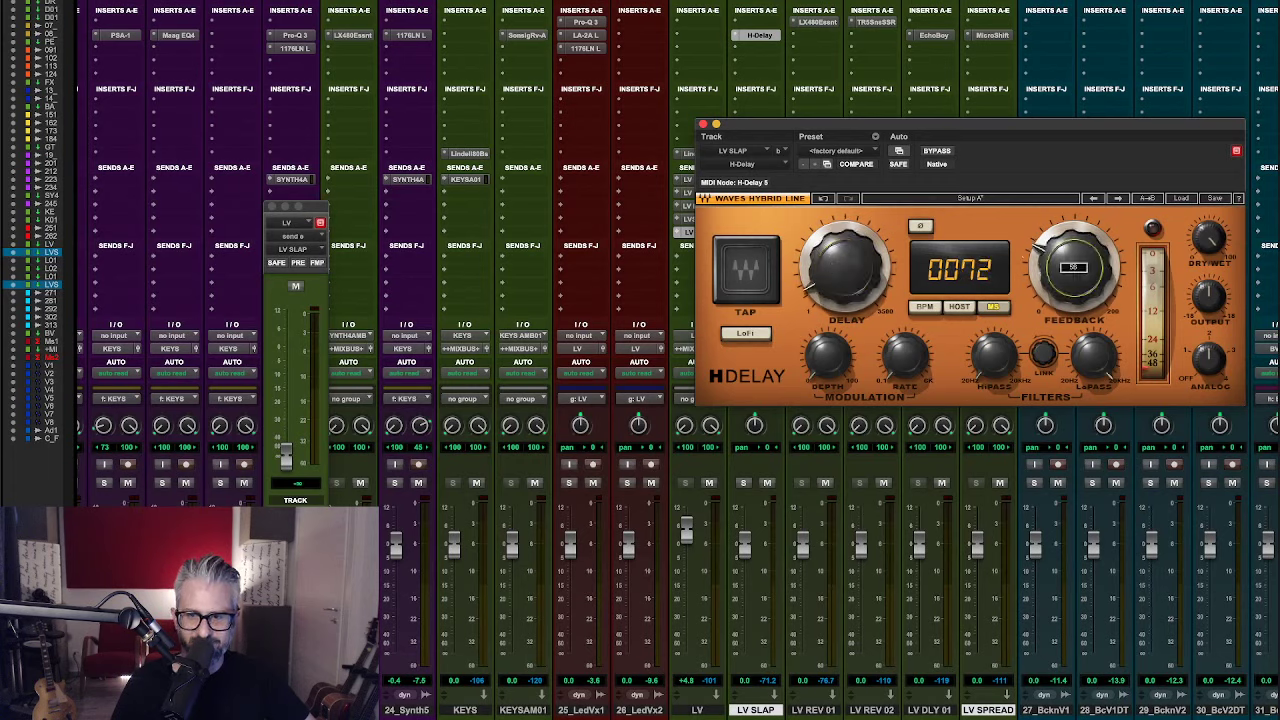
{"action": "left_click_drag", "start_coordinate": [1073, 267], "coordinate": [1073, 293]}
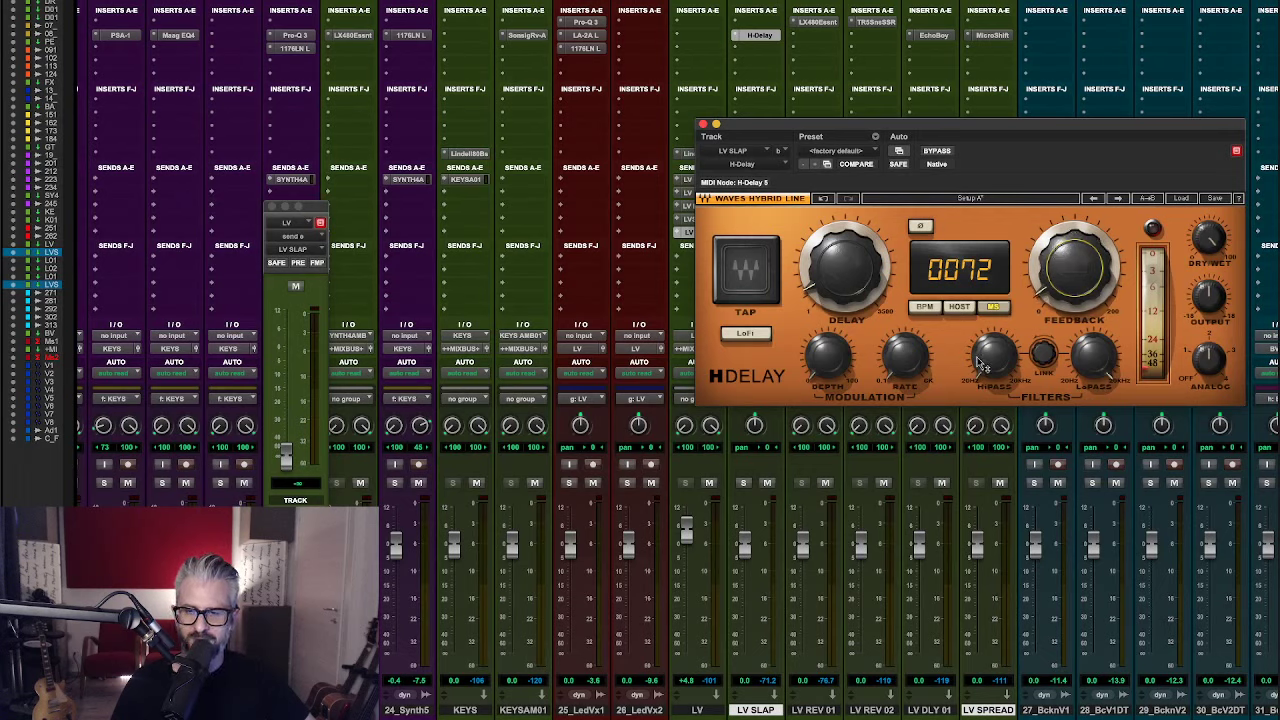
{"action": "left_click_drag", "start_coordinate": [984, 358], "coordinate": [984, 326]}
{"action": "left_click_drag", "start_coordinate": [1099, 355], "coordinate": [1099, 382]}
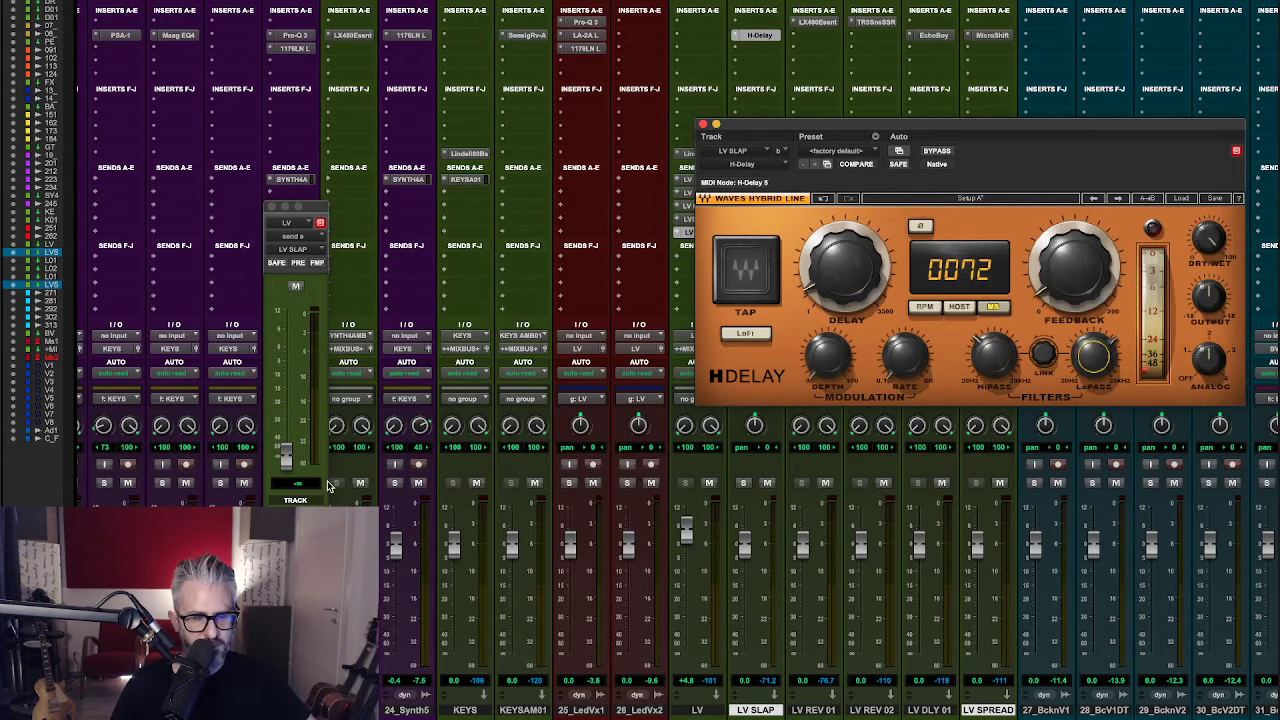
- Raise the LV send to LV SLAP during playback, close the plug-in and send windows, and stop playback
{"action": "key", "text": "space"}
{"action": "left_click_drag", "start_coordinate": [290, 458], "coordinate": [300, 391]}
{"action": "left_click", "coordinate": [703, 124]}
{"action": "left_click", "coordinate": [272, 206]}
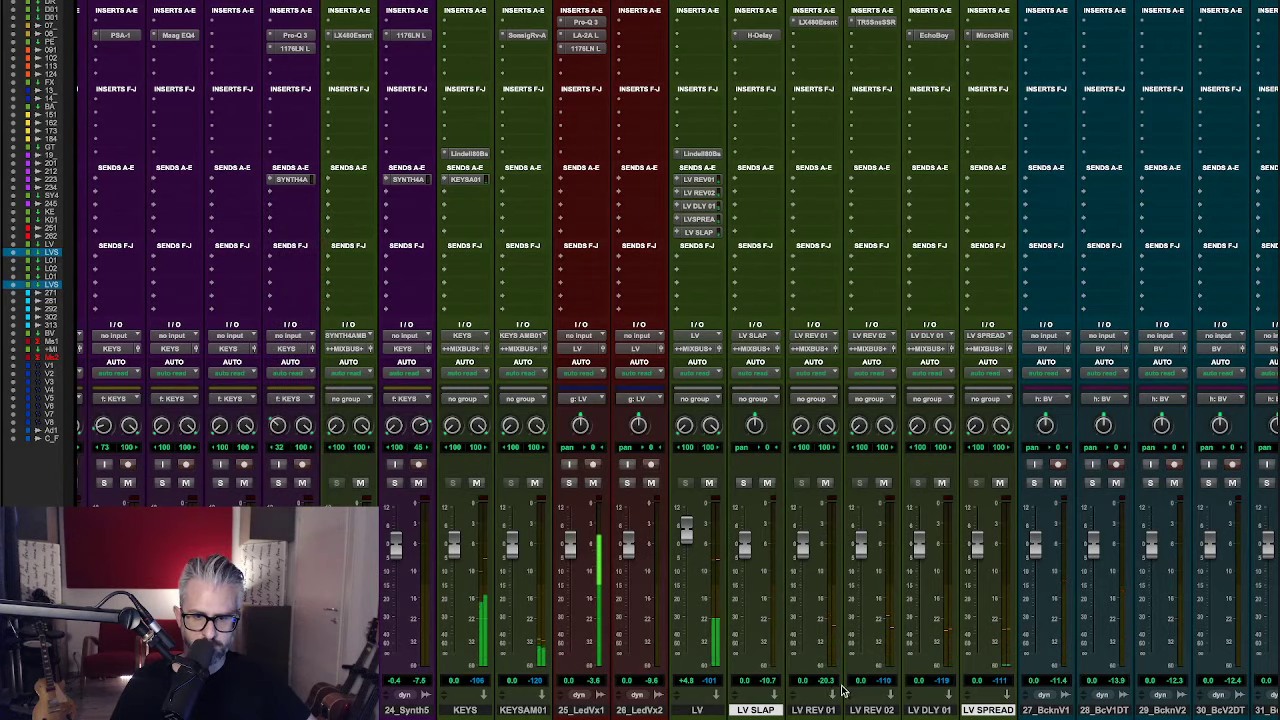
{"action": "key", "text": "space"}
- Move the LV SLAP track between LV DLY 01 and LV SPREAD
{"action": "left_click", "coordinate": [697, 712]}
{"action": "left_click_drag", "start_coordinate": [754, 712], "coordinate": [975, 713]}
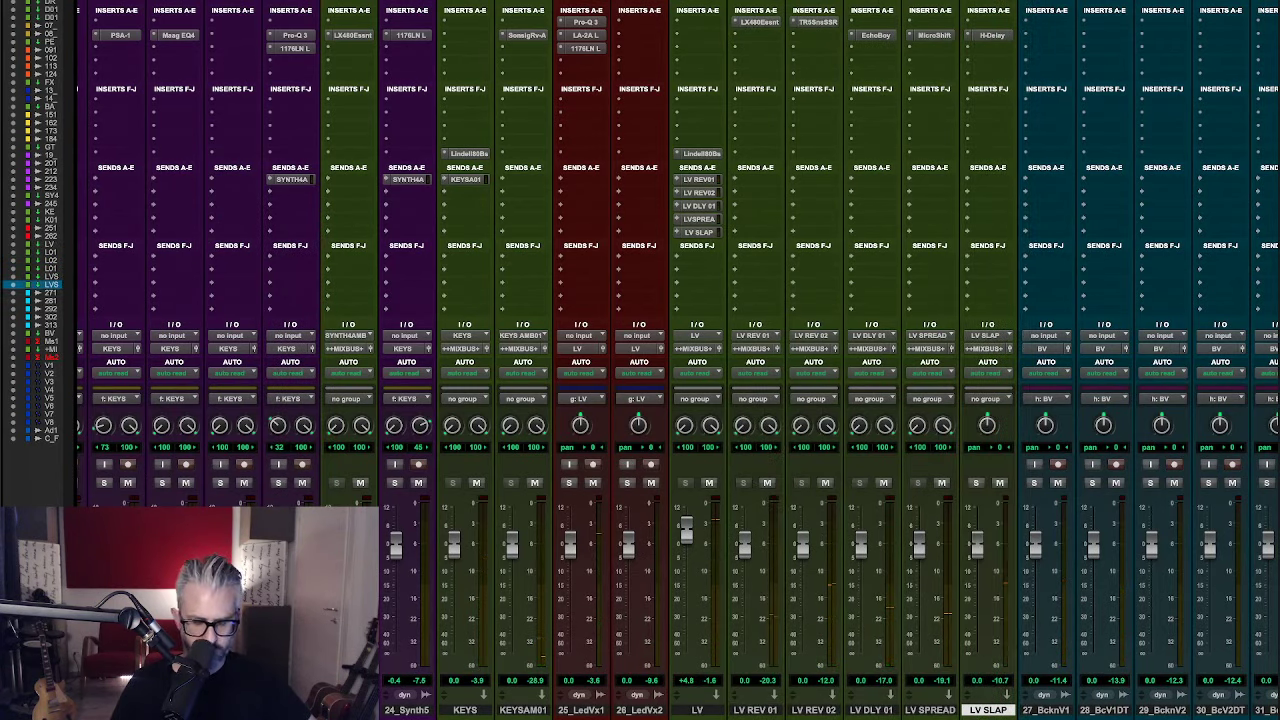
{"action": "scroll", "coordinate": [817, 578], "scroll_direction": "left", "scroll_amount": 15}
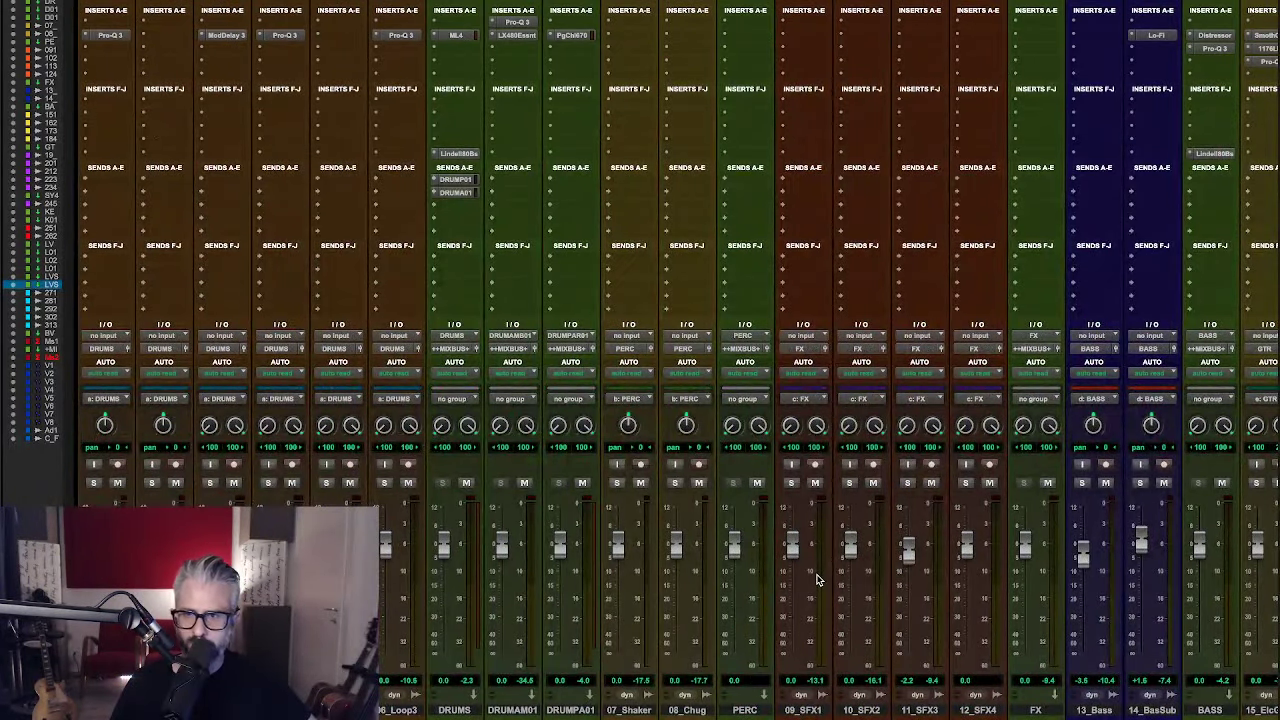
{"action": "scroll", "coordinate": [817, 578], "scroll_direction": "right", "scroll_amount": 15}
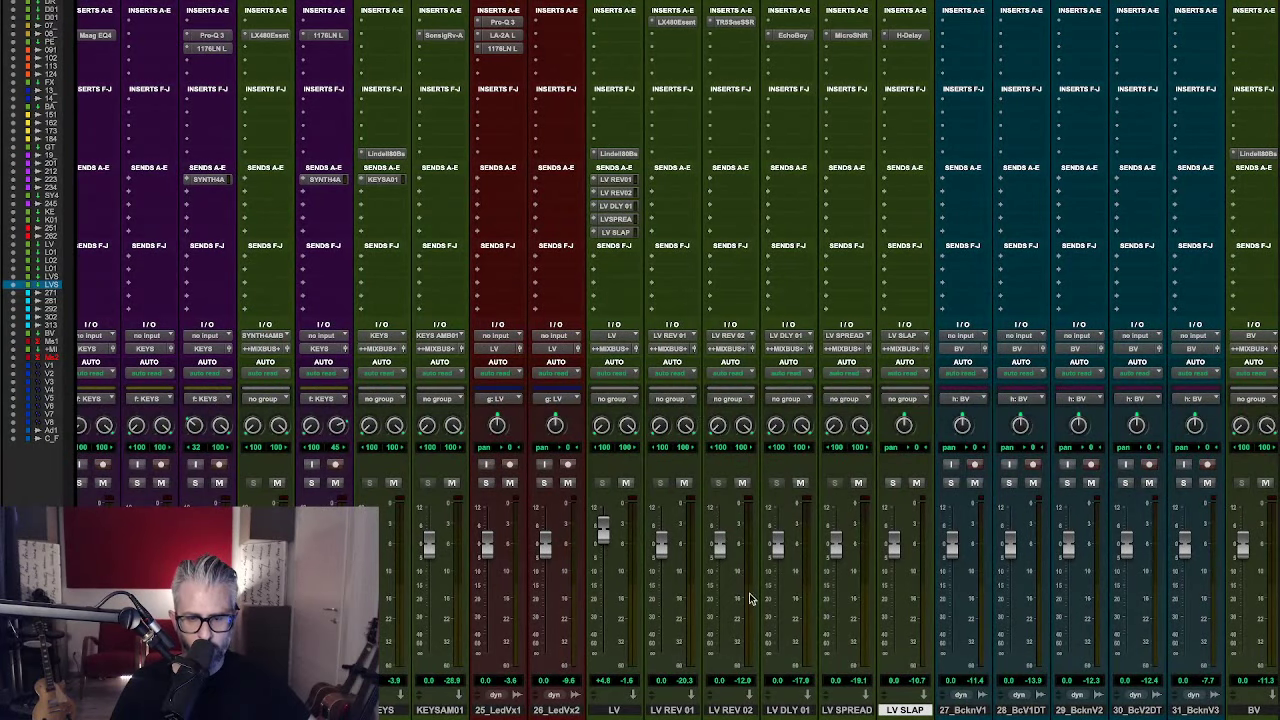
{"action": "left_click_drag", "start_coordinate": [905, 710], "coordinate": [847, 710]}
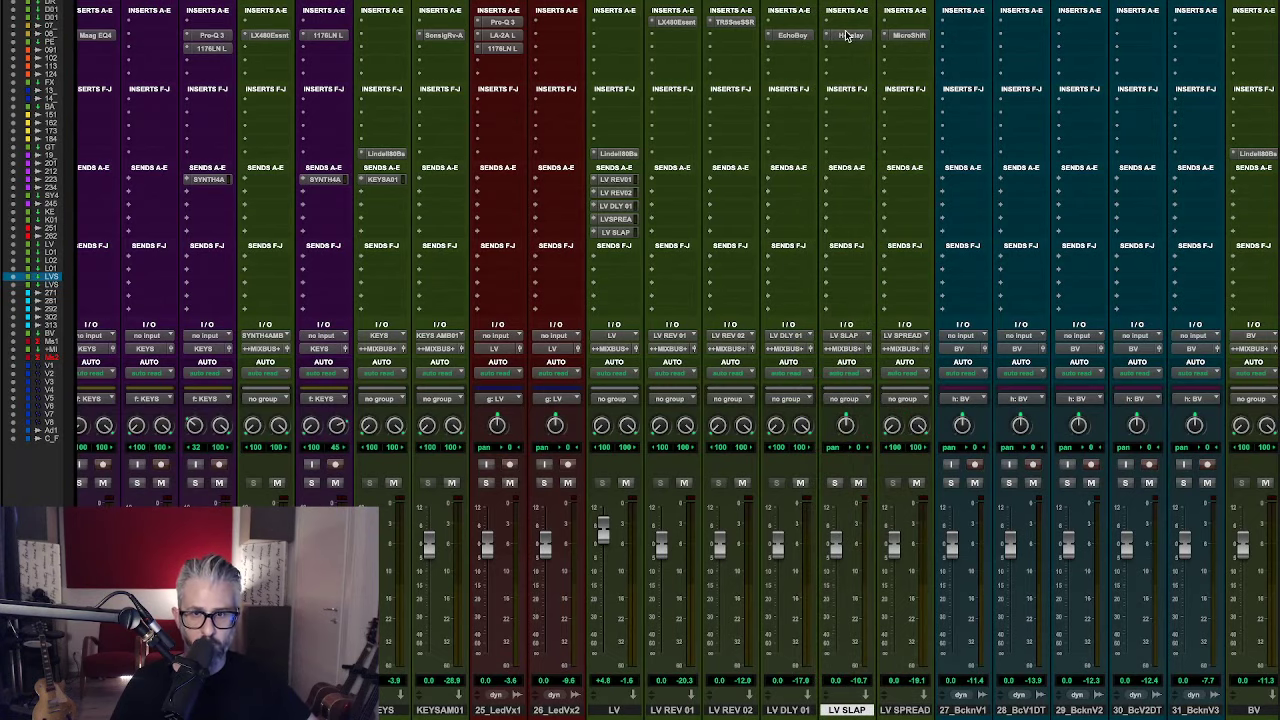
- Check the H-Delay on LV SLAP and the MicroShift settings on LV SPREAD
{"action": "left_click", "coordinate": [849, 36]}
{"action": "left_click", "coordinate": [849, 36]}
{"action": "left_click", "coordinate": [926, 710]}
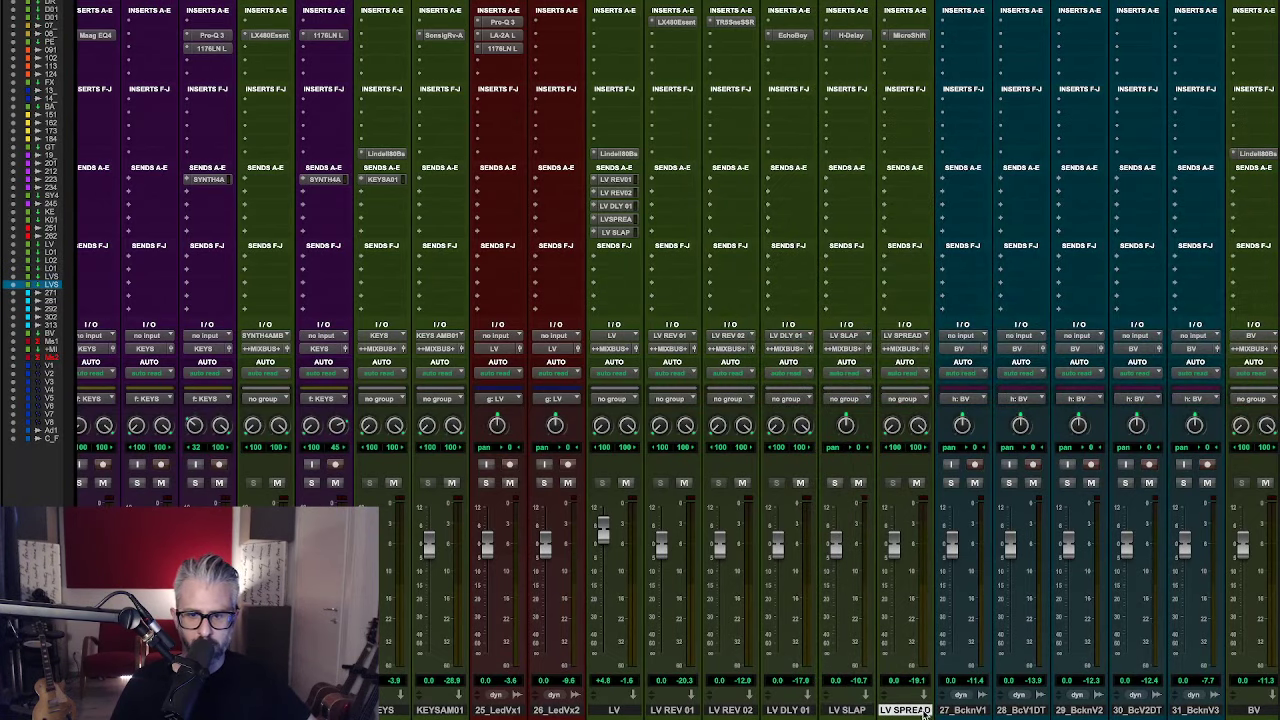
{"action": "left_click", "coordinate": [910, 36]}
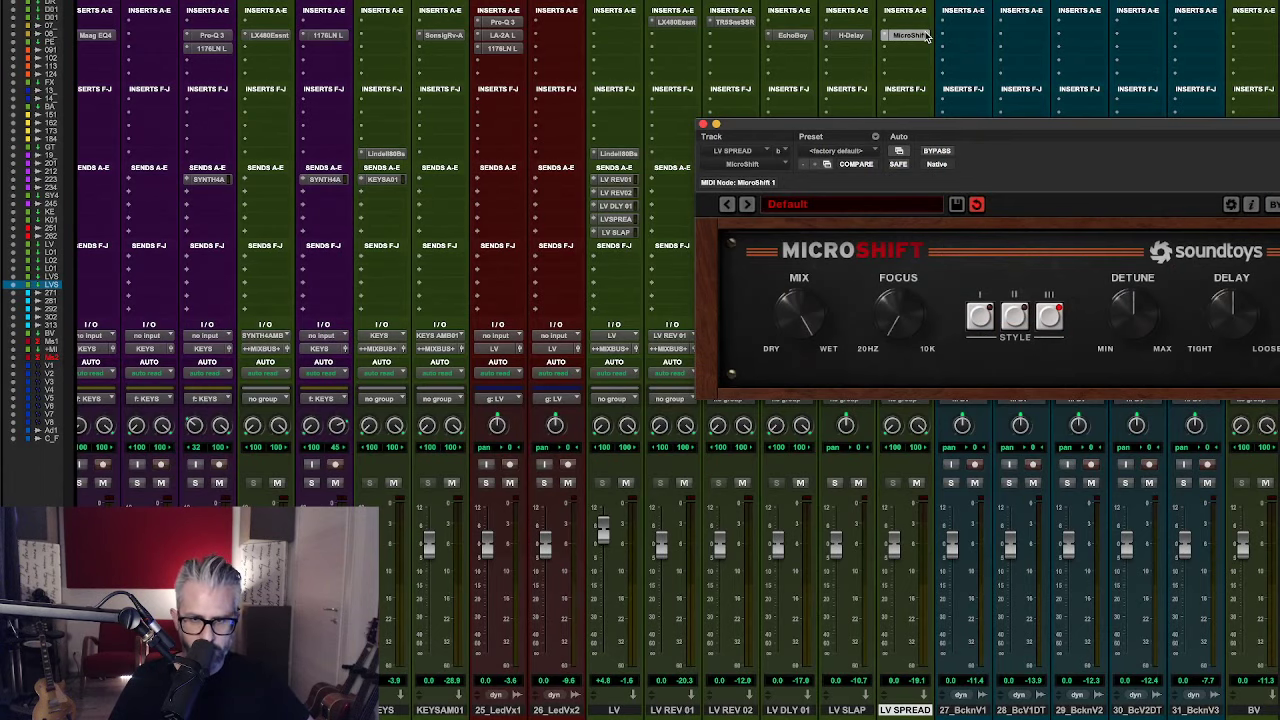
{"action": "left_click", "coordinate": [926, 36]}
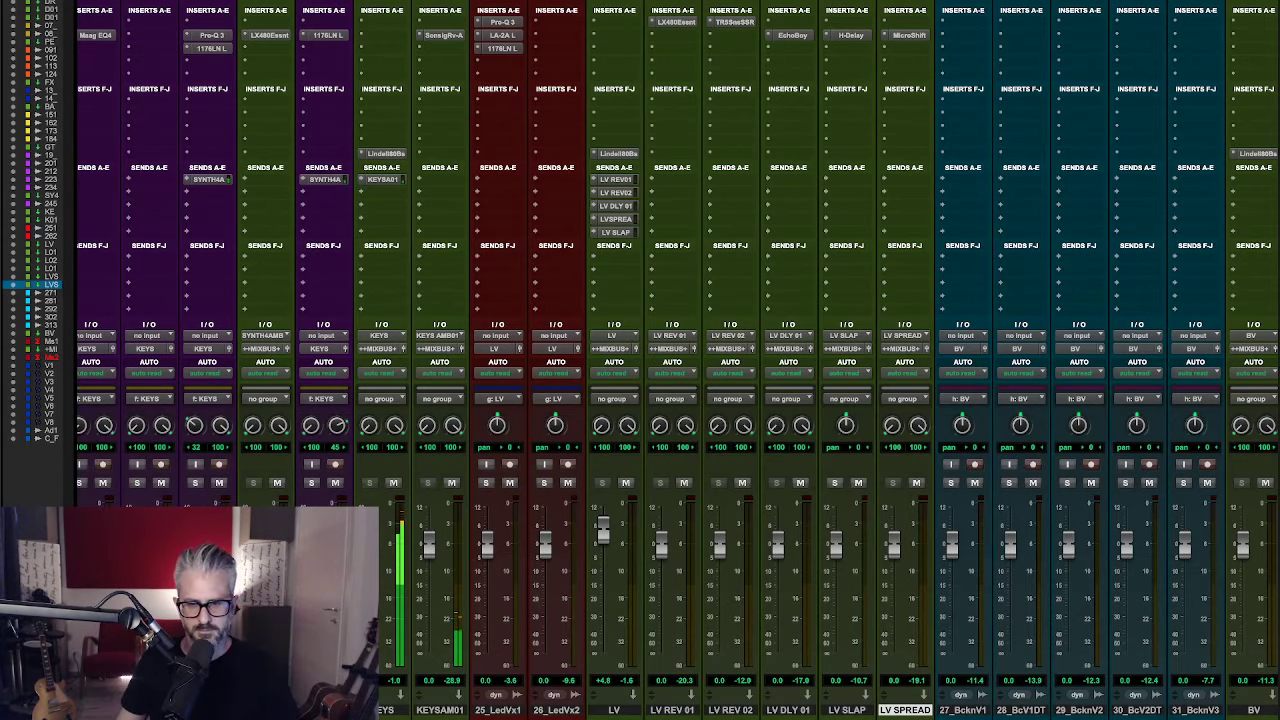
- Raise the 25_LedVx1 fader to +1.4 dB during playback
{"action": "scroll", "coordinate": [678, 360], "scroll_direction": "left", "scroll_amount": 15}
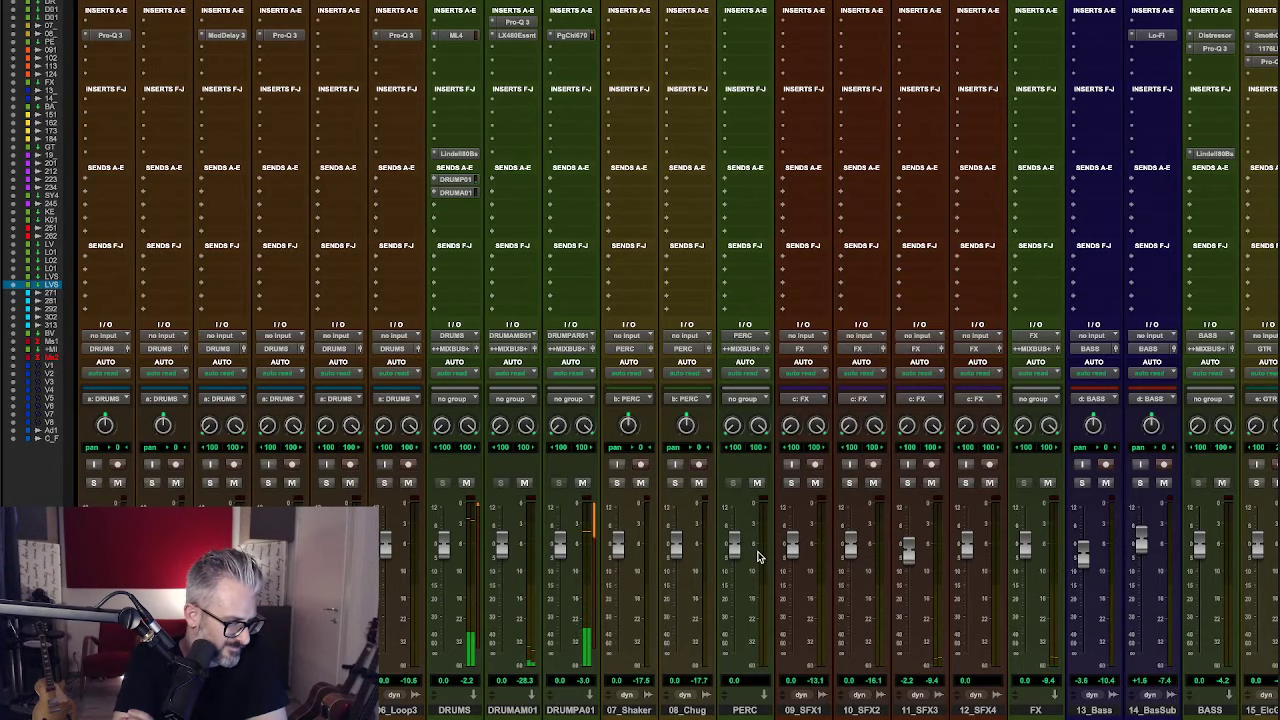
{"action": "scroll", "coordinate": [757, 557], "scroll_direction": "right", "scroll_amount": 15}
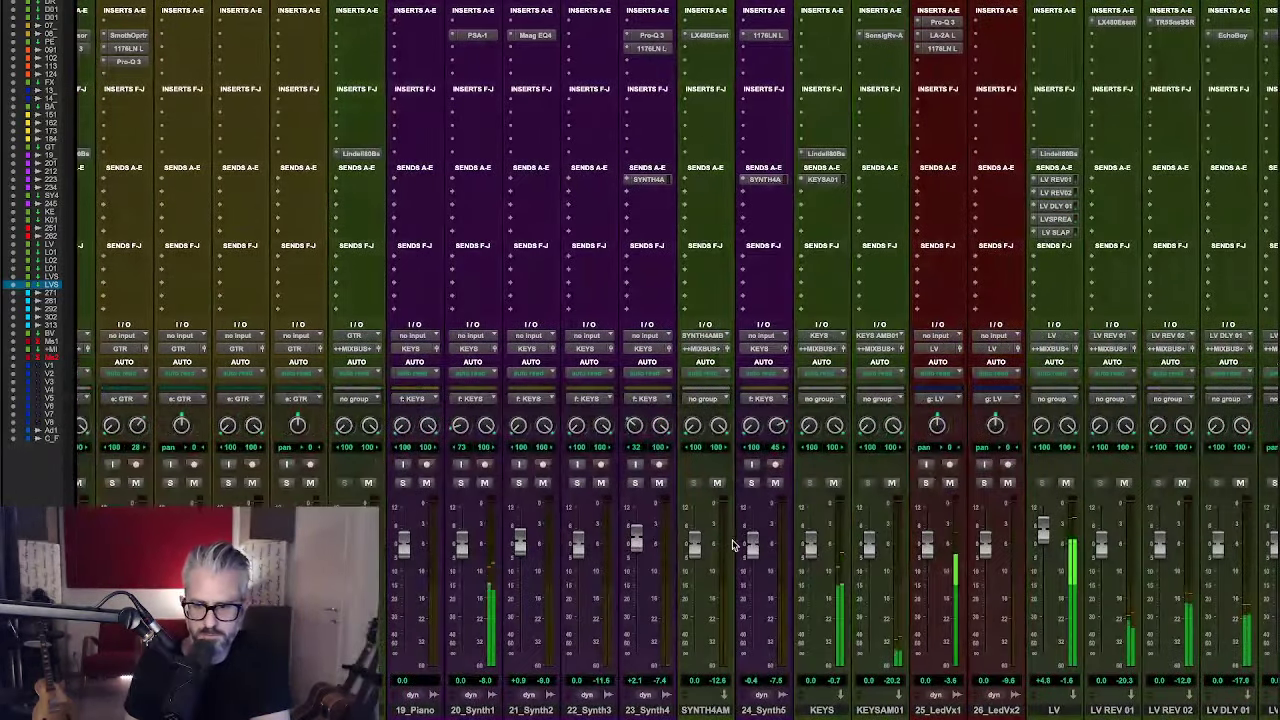
{"action": "left_click_drag", "start_coordinate": [928, 545], "coordinate": [929, 541]}
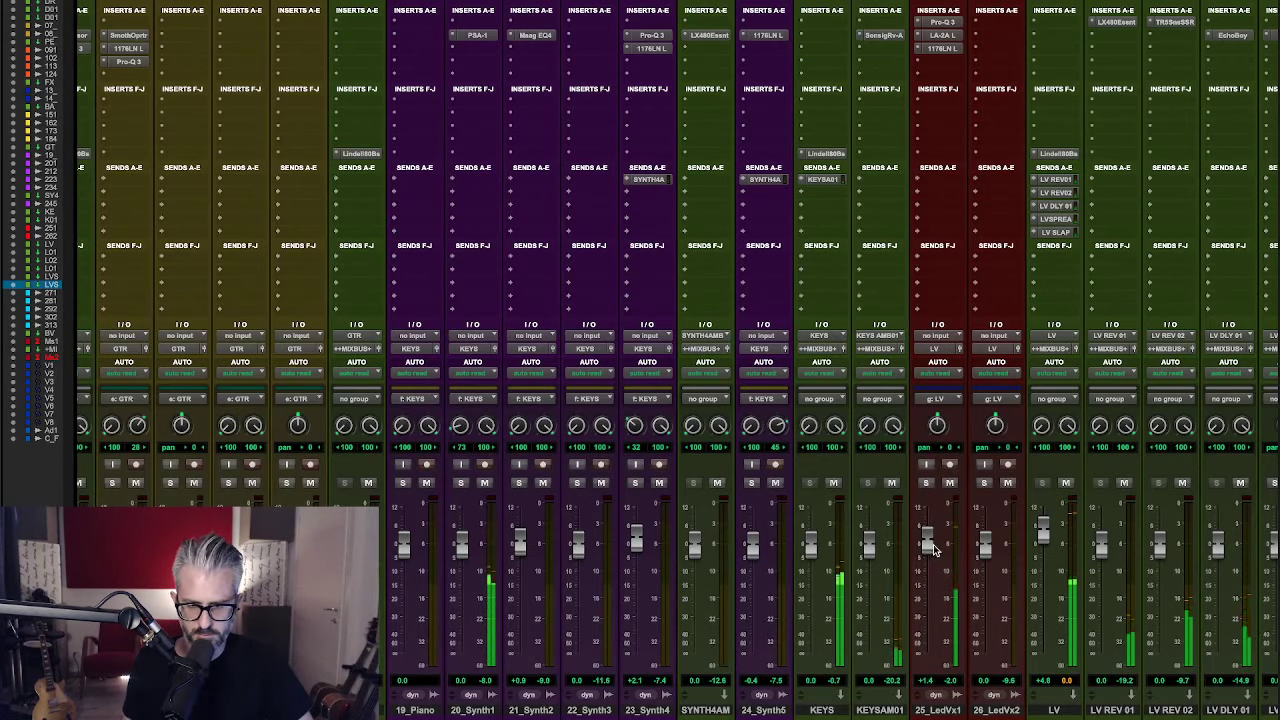
- Review the inserts, sends and levels across the whole mixer, from the drums through the vocals to the master and VCA tracks
{"action": "scroll", "coordinate": [929, 571], "scroll_direction": "right", "scroll_amount": 3}
{"action": "scroll", "coordinate": [928, 571], "scroll_direction": "right", "scroll_amount": 2}
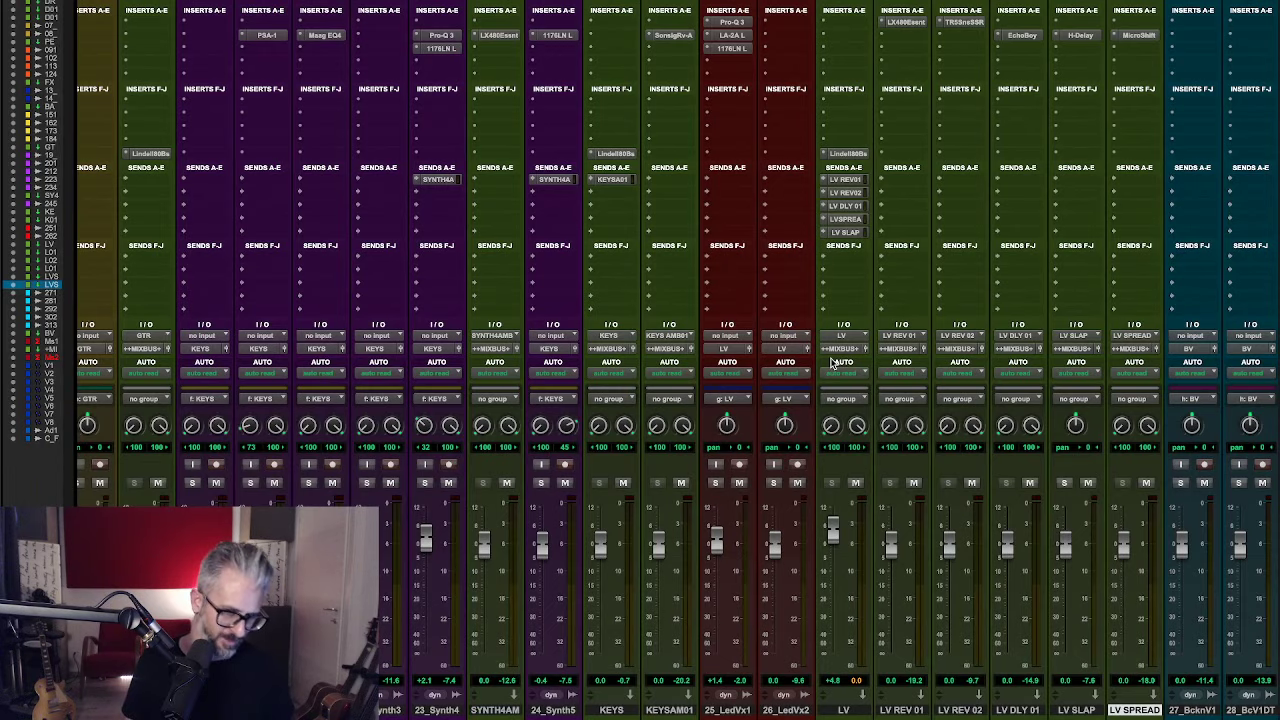
{"action": "scroll", "coordinate": [1030, 50], "scroll_direction": "left", "scroll_amount": 4}
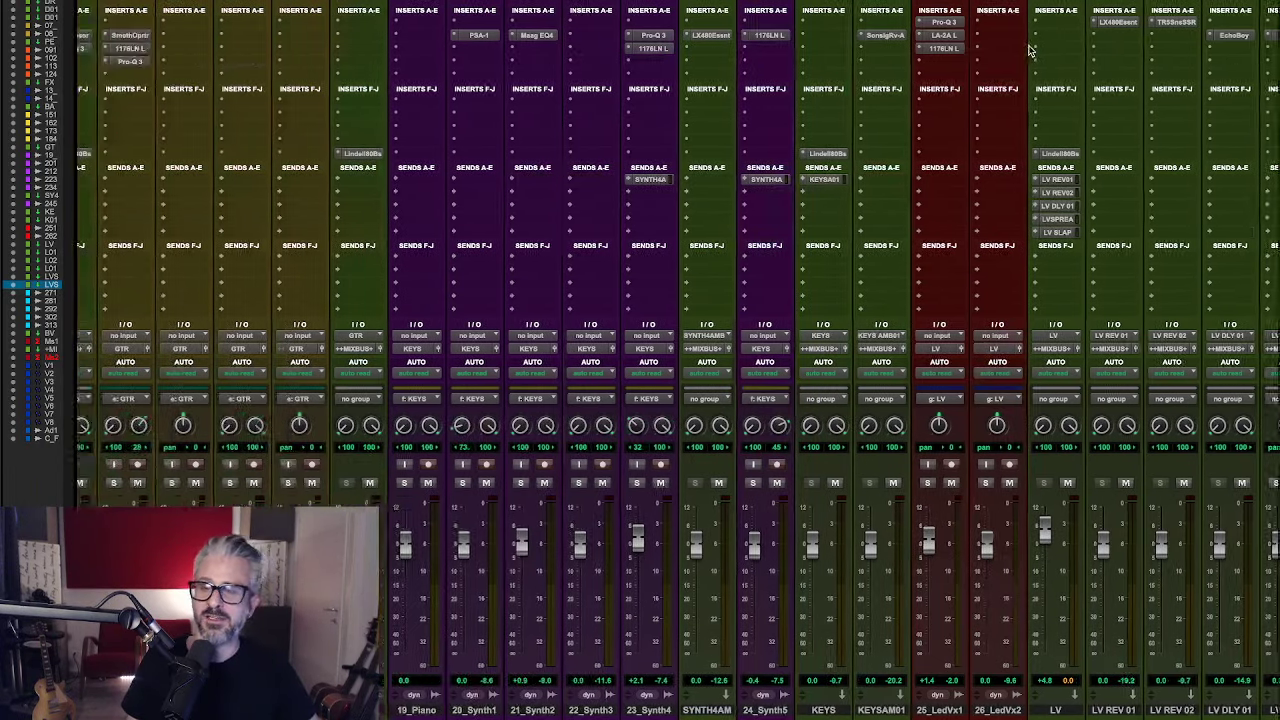
{"action": "scroll", "coordinate": [1030, 50], "scroll_direction": "left", "scroll_amount": 10}
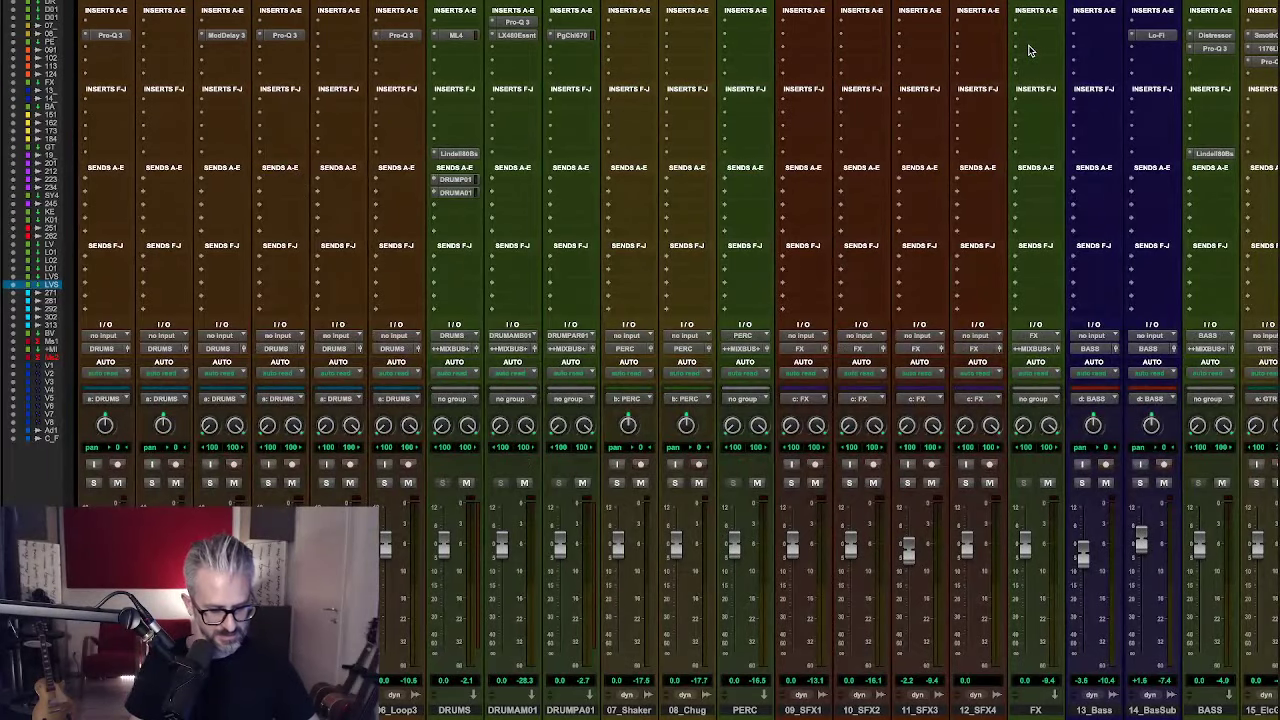
{"action": "scroll", "coordinate": [1020, 47], "scroll_direction": "right", "scroll_amount": 15}
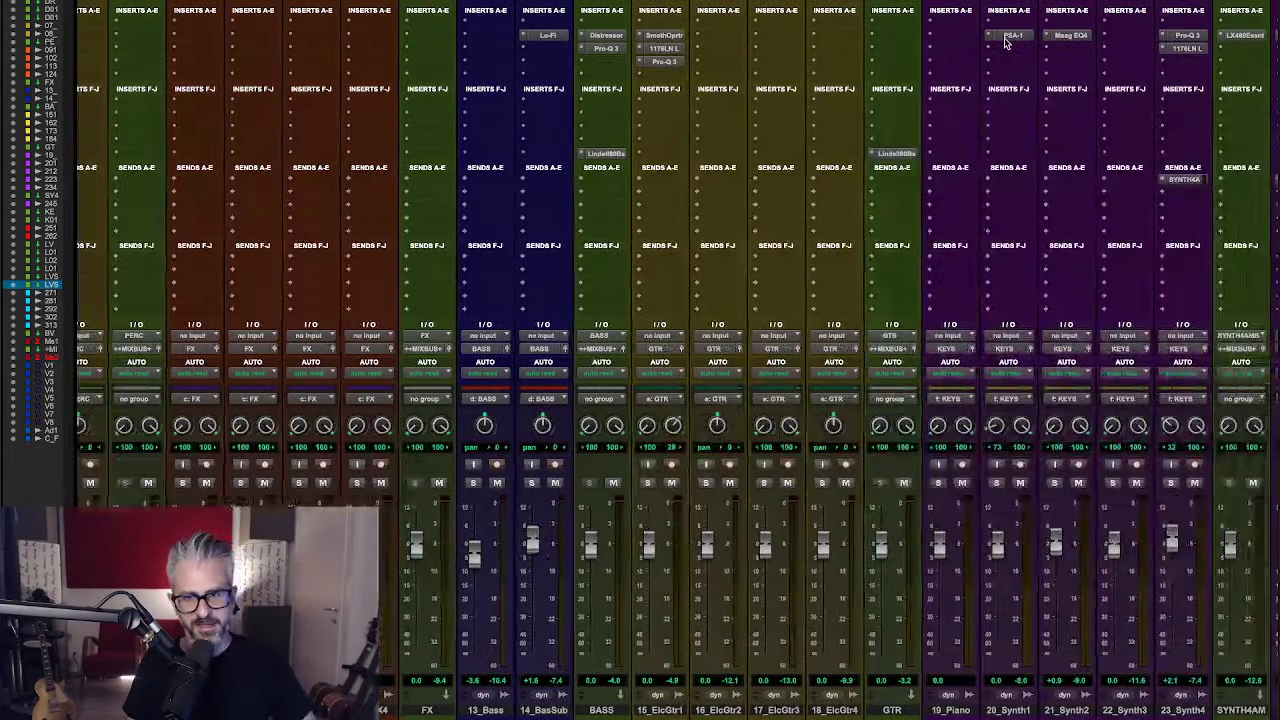
{"action": "scroll", "coordinate": [1005, 43], "scroll_direction": "right", "scroll_amount": 6}
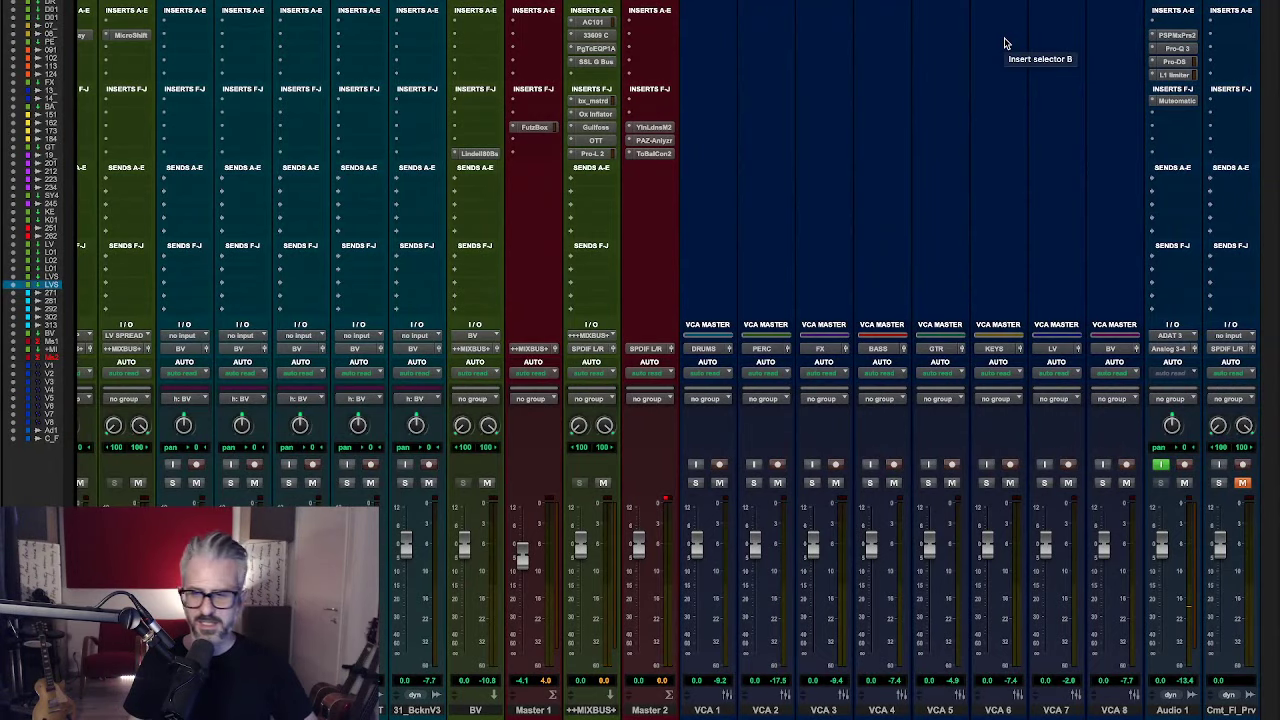
{"action": "scroll", "coordinate": [1005, 43], "scroll_direction": "left", "scroll_amount": 15}
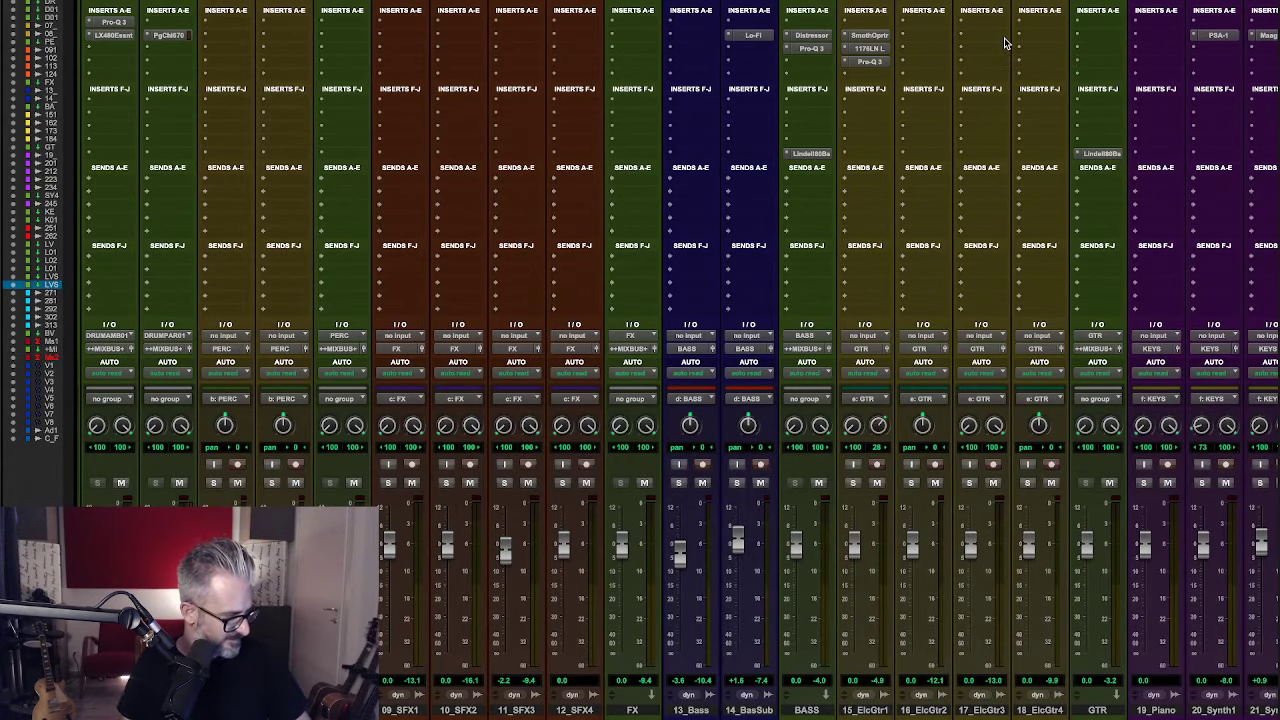
{"action": "scroll", "coordinate": [1005, 42], "scroll_direction": "left", "scroll_amount": 5}
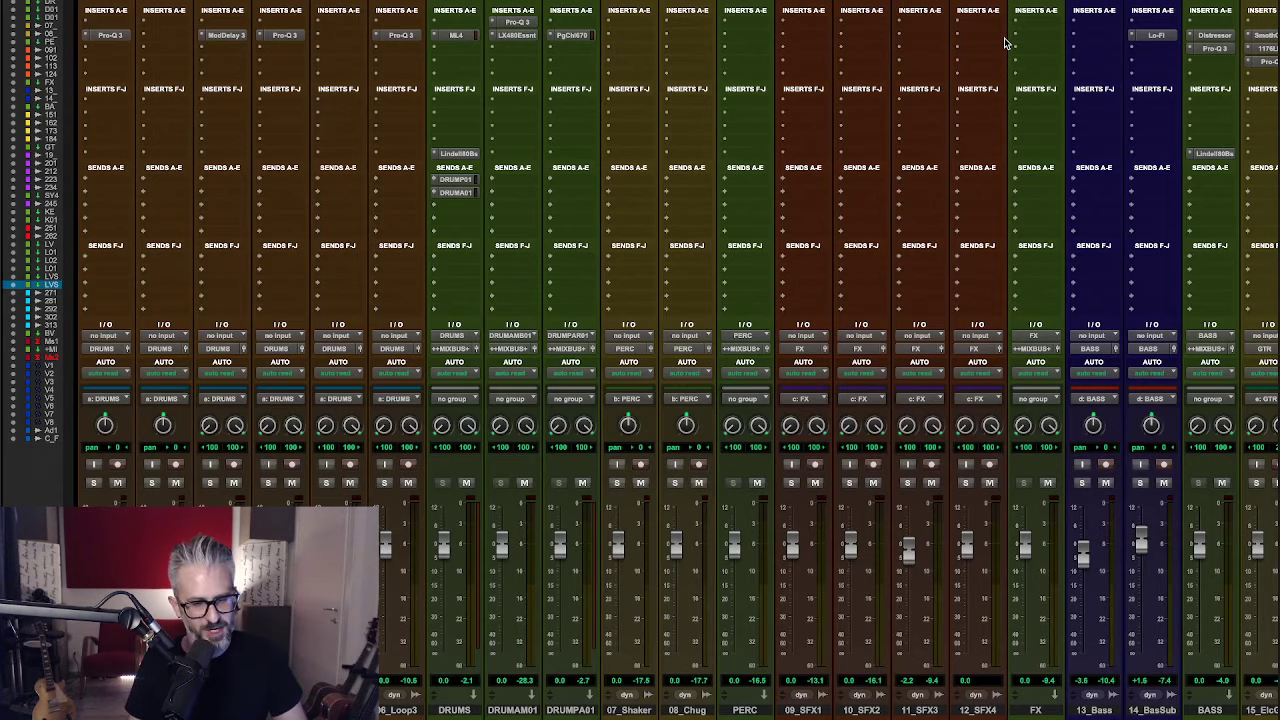
{"action": "key", "text": "super+Tab"}
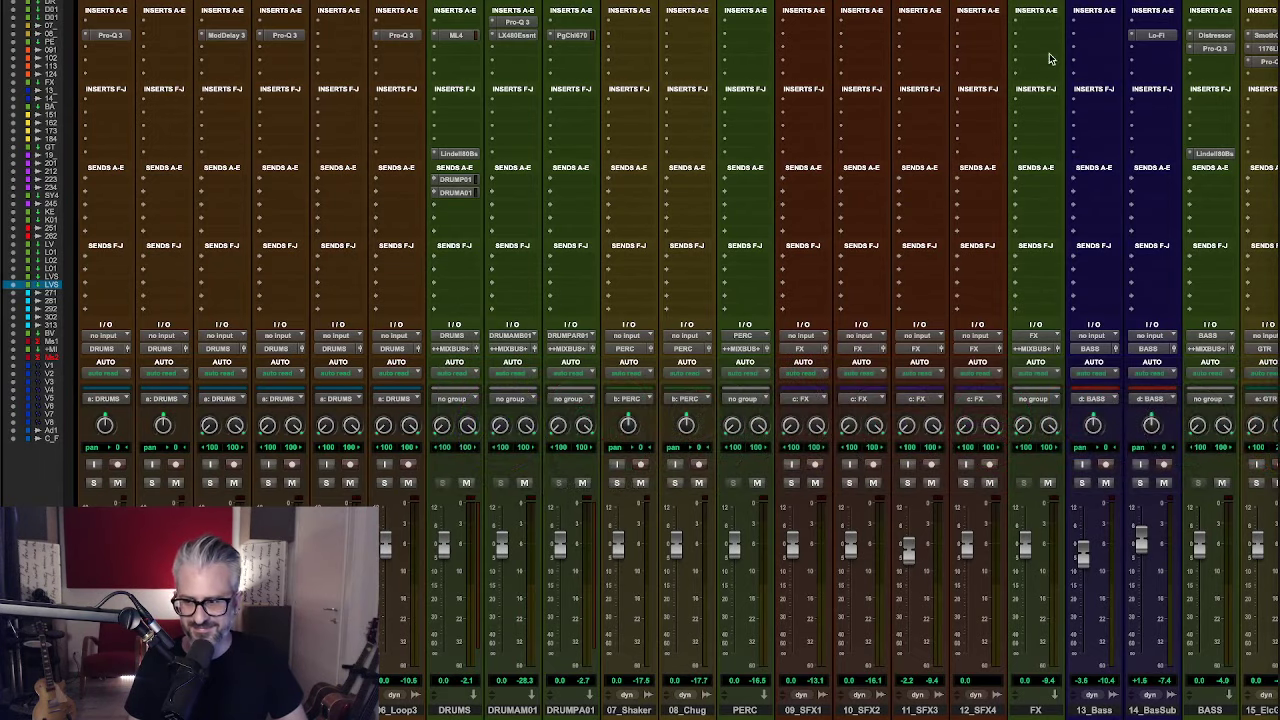